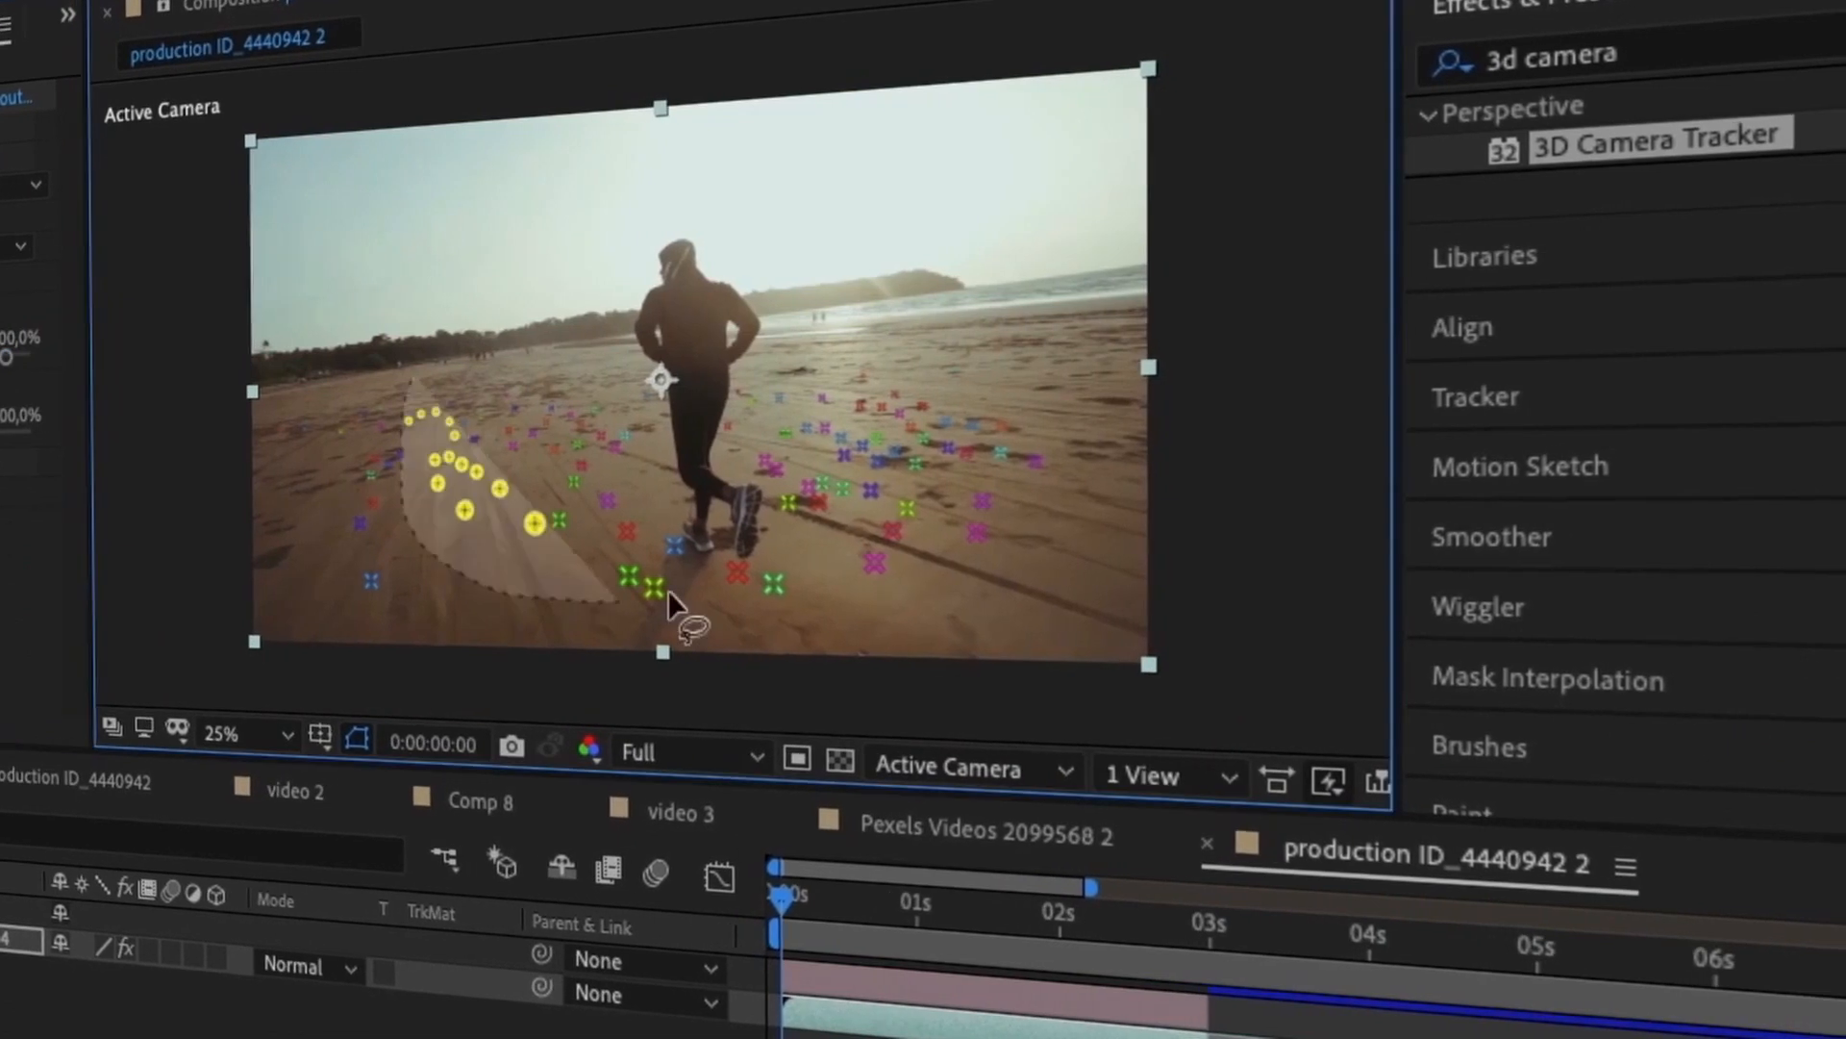
# Step: In the buggy clip's layer view, place and size two track points on the front wheel
pyautogui.click(77, 2)
pyautogui.moveTo(106, 4)
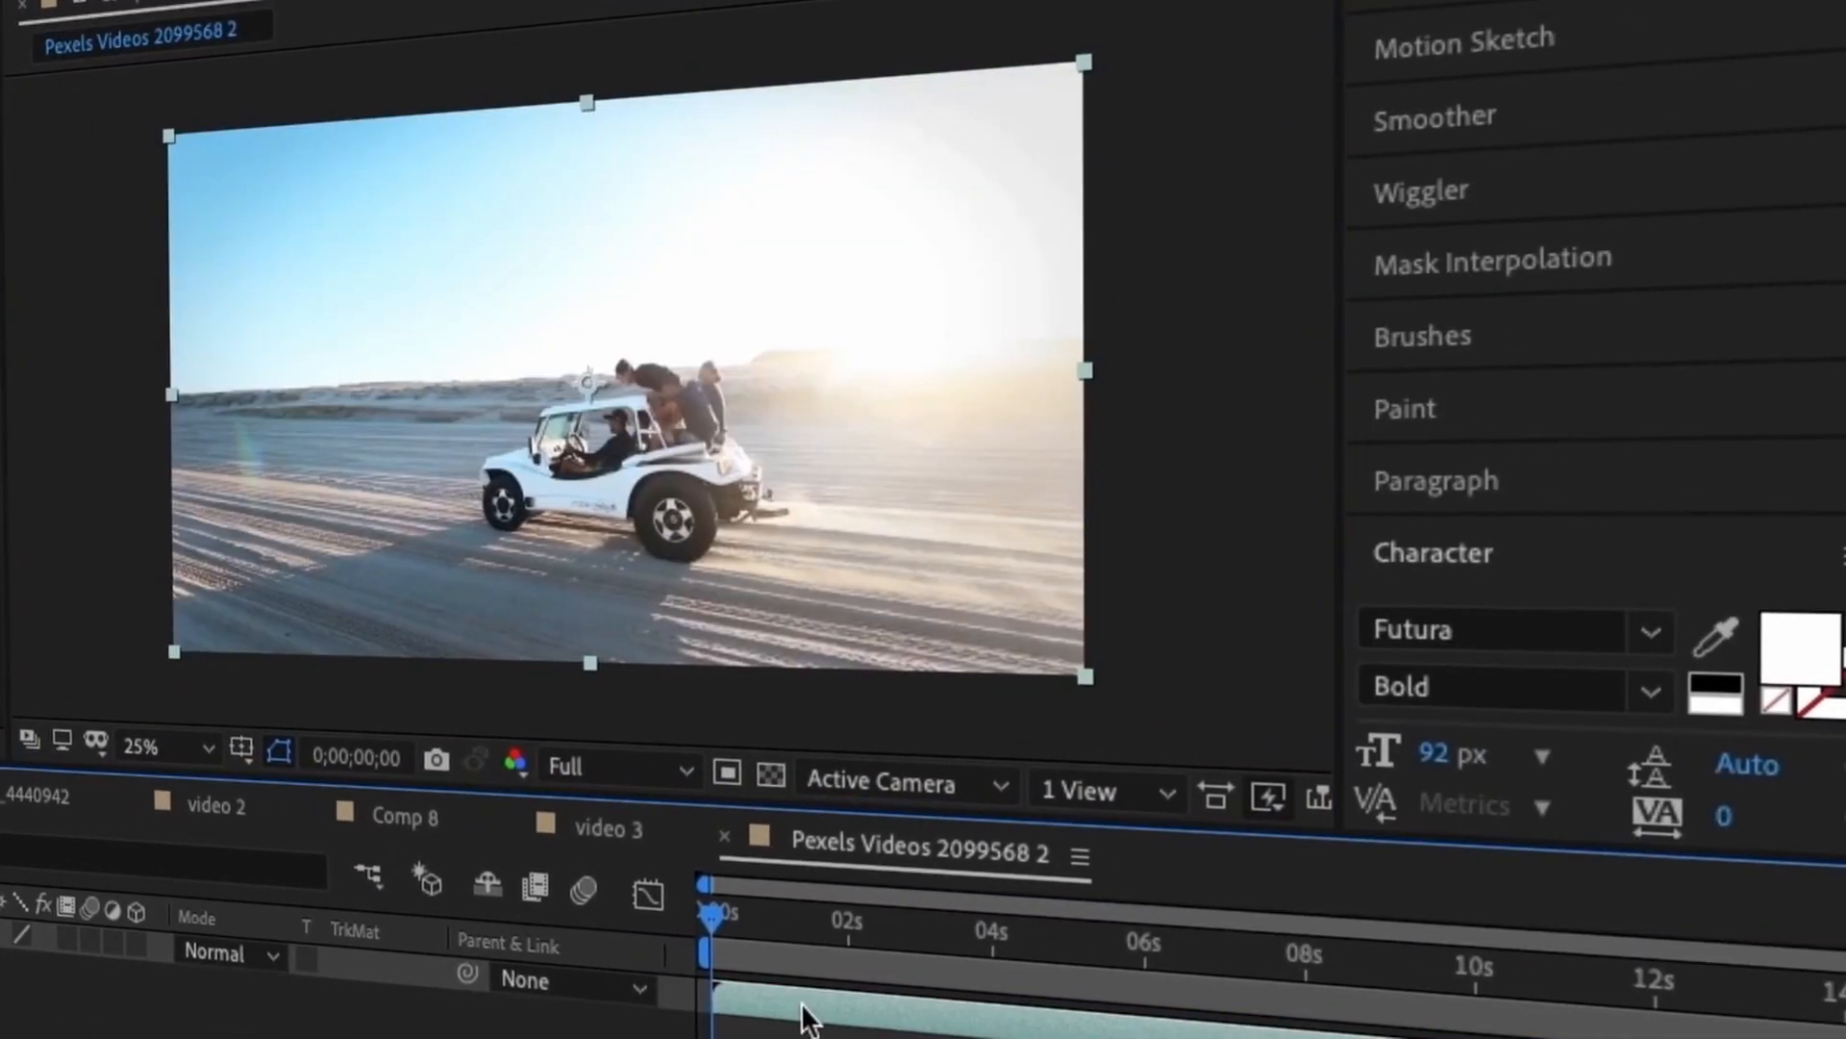
pyautogui.doubleClick(803, 1015)
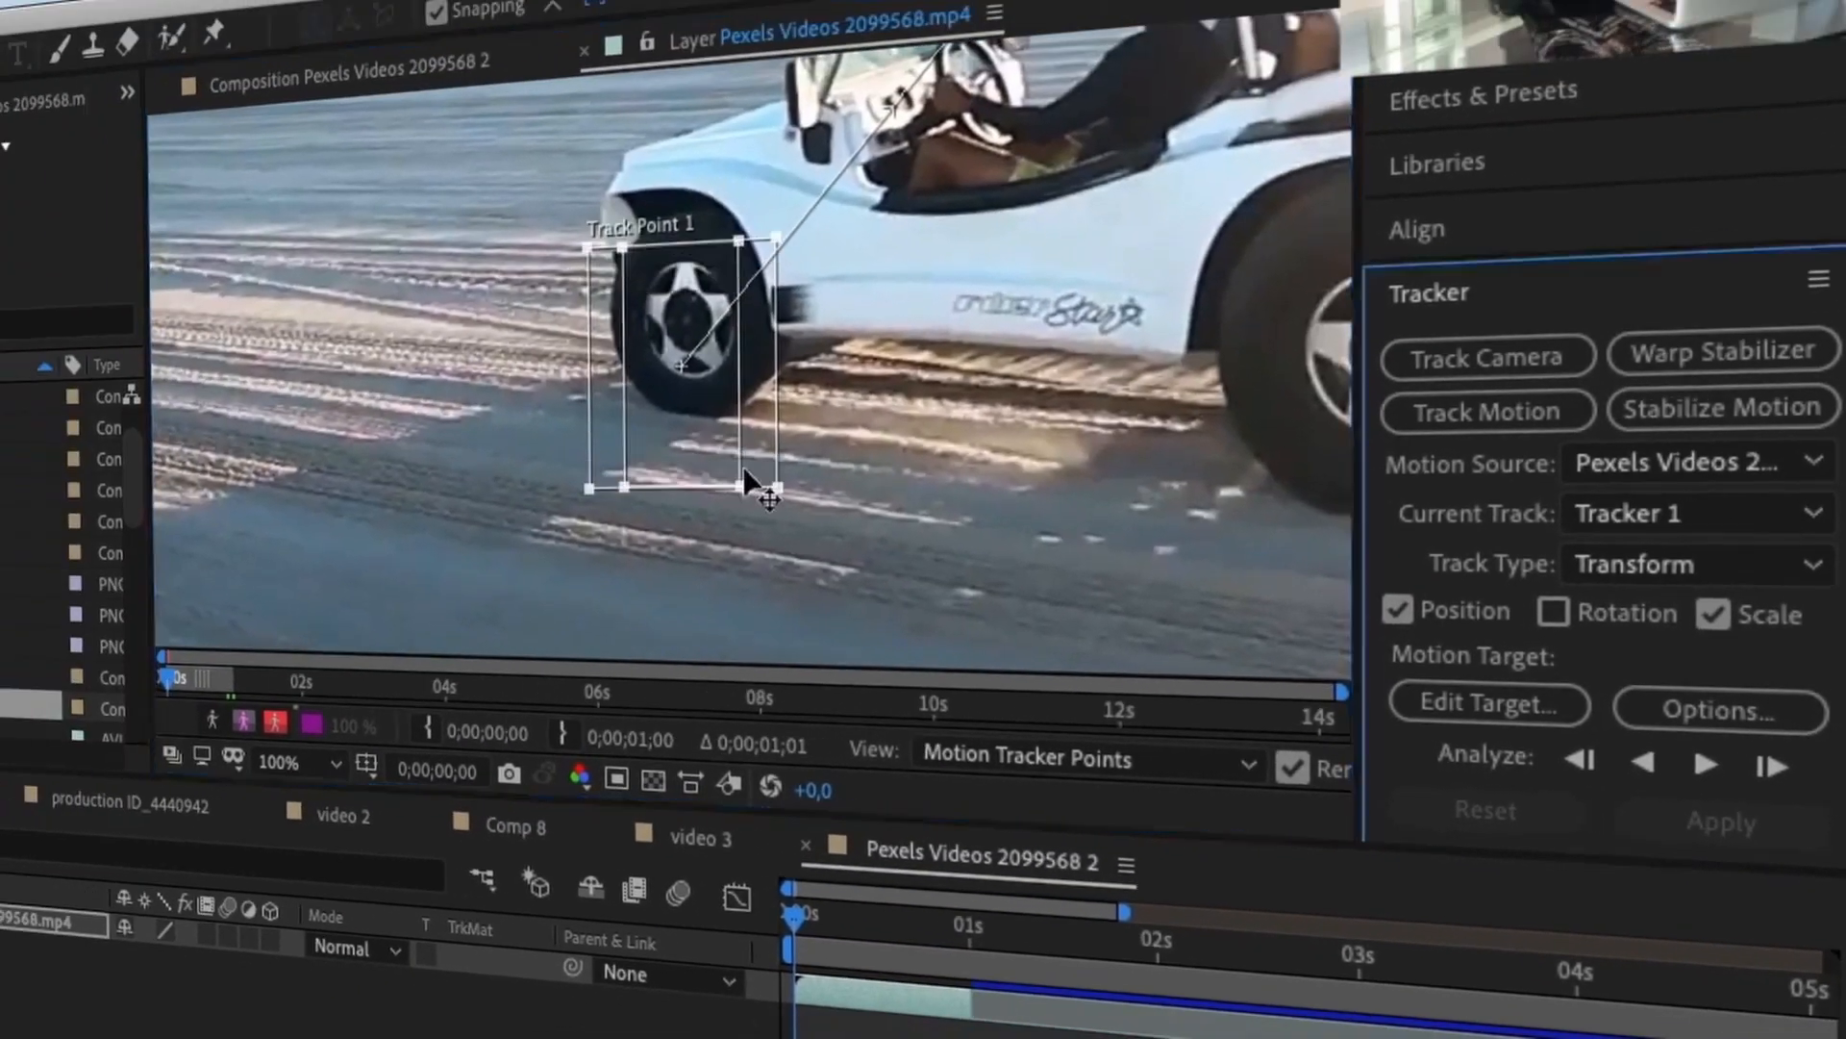
pyautogui.moveTo(744, 479); pyautogui.dragTo(783, 481)
pyautogui.scroll(-1, 864, 406)
pyautogui.moveTo(886, 108); pyautogui.dragTo(1051, 379)
pyautogui.moveTo(1069, 397); pyautogui.dragTo(1130, 469)
pyautogui.scroll(1, 1058, 385)
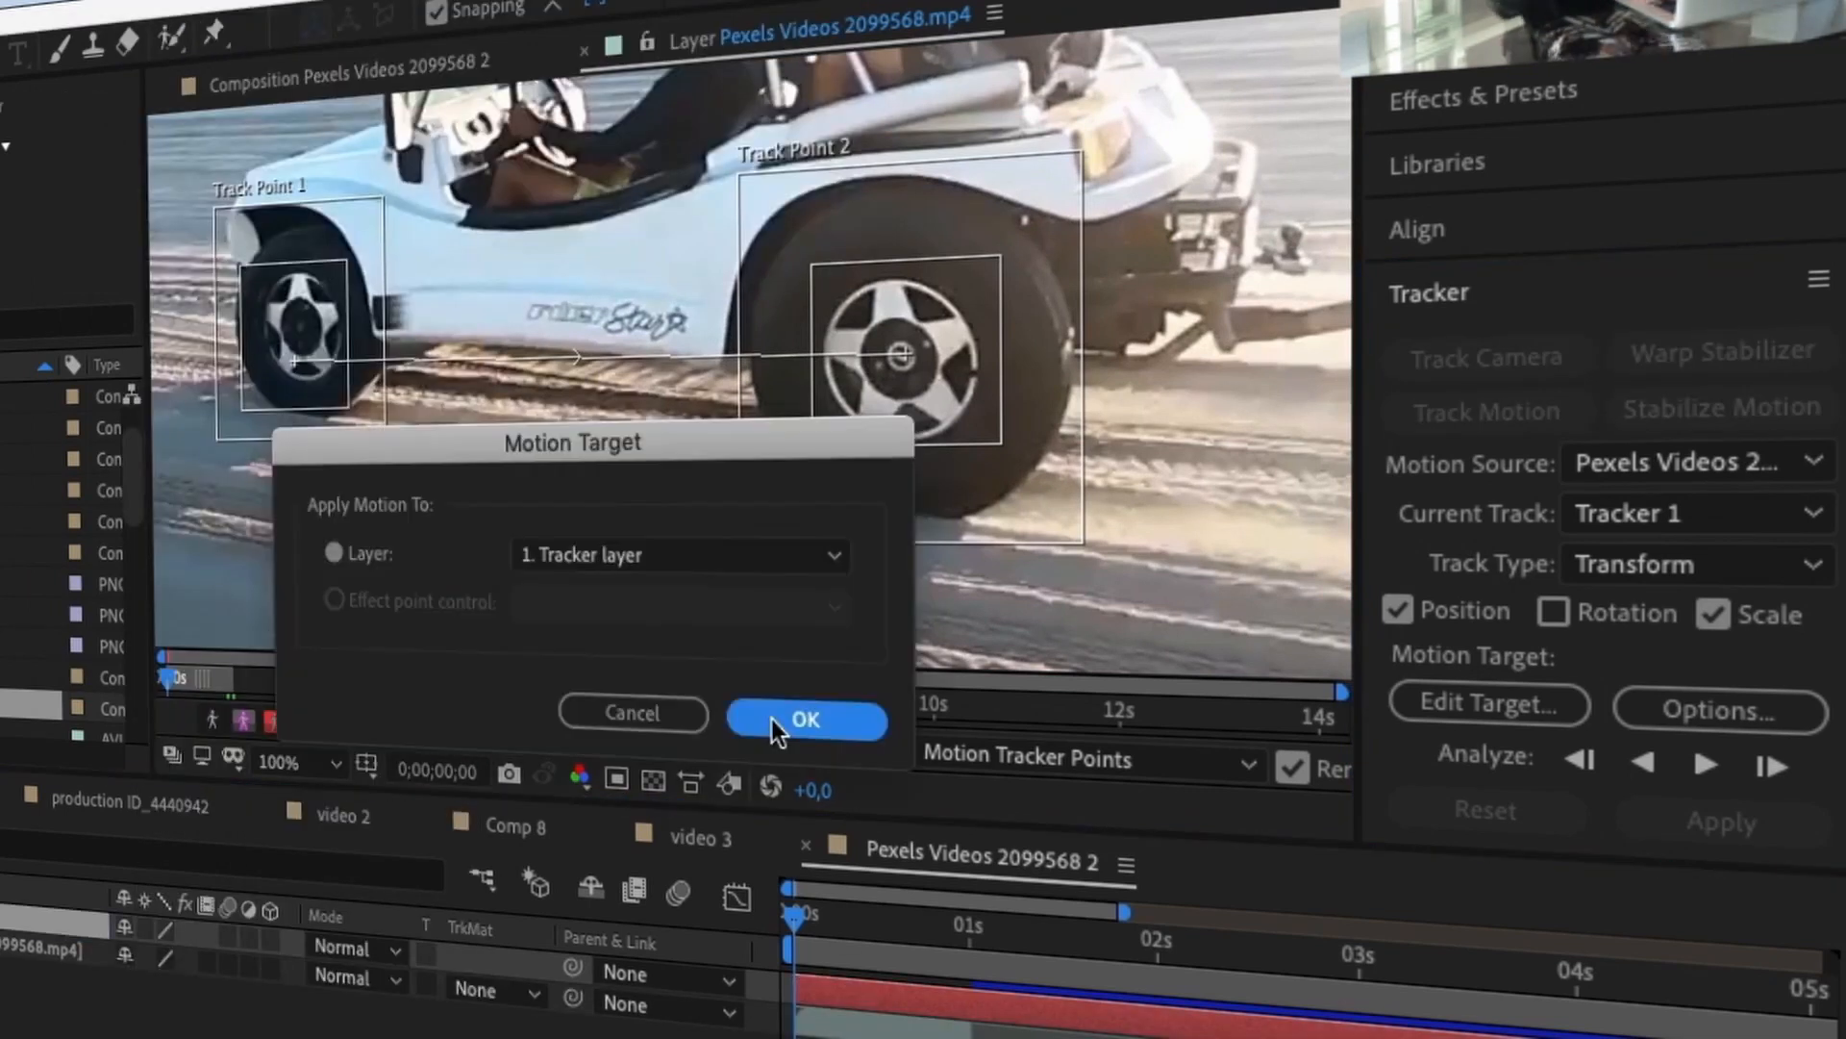
# Step: Target the tracker layer, analyze the wheel motion forward, and preview the tracked text
pyautogui.click(806, 720)
pyautogui.click(1707, 765)
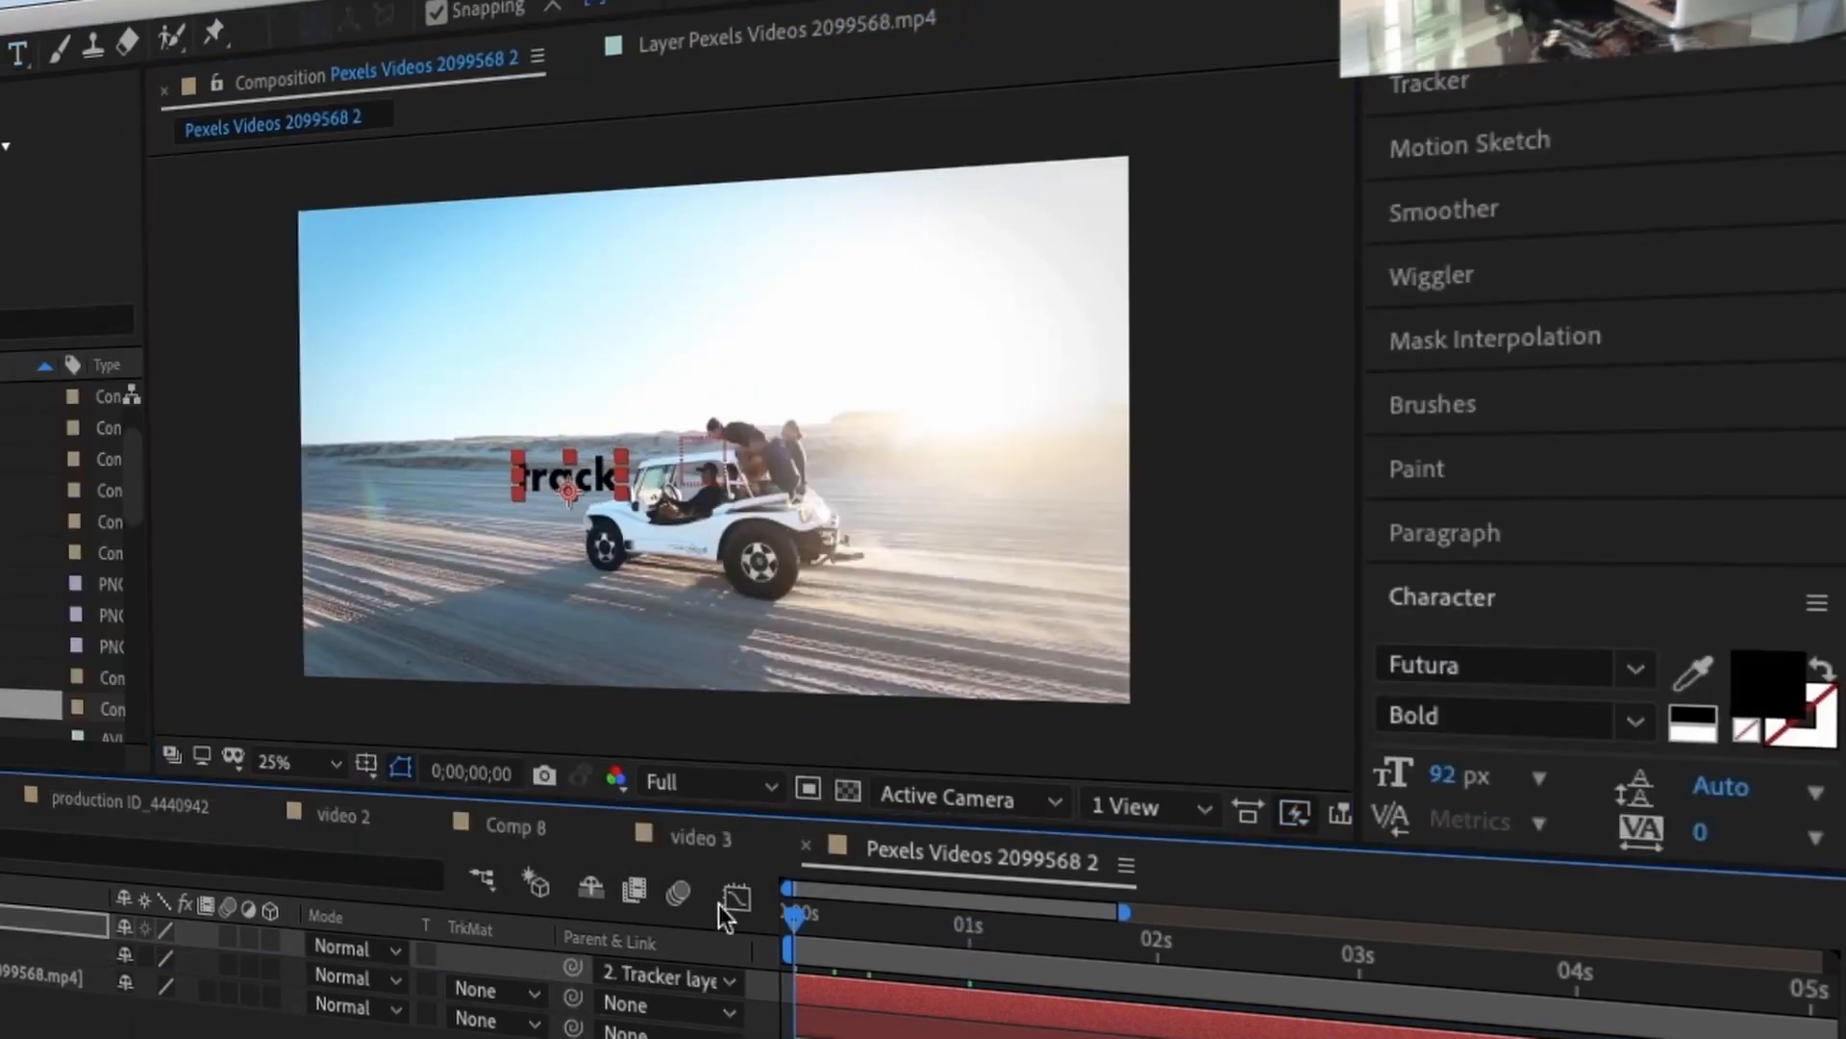
pyautogui.press('space')
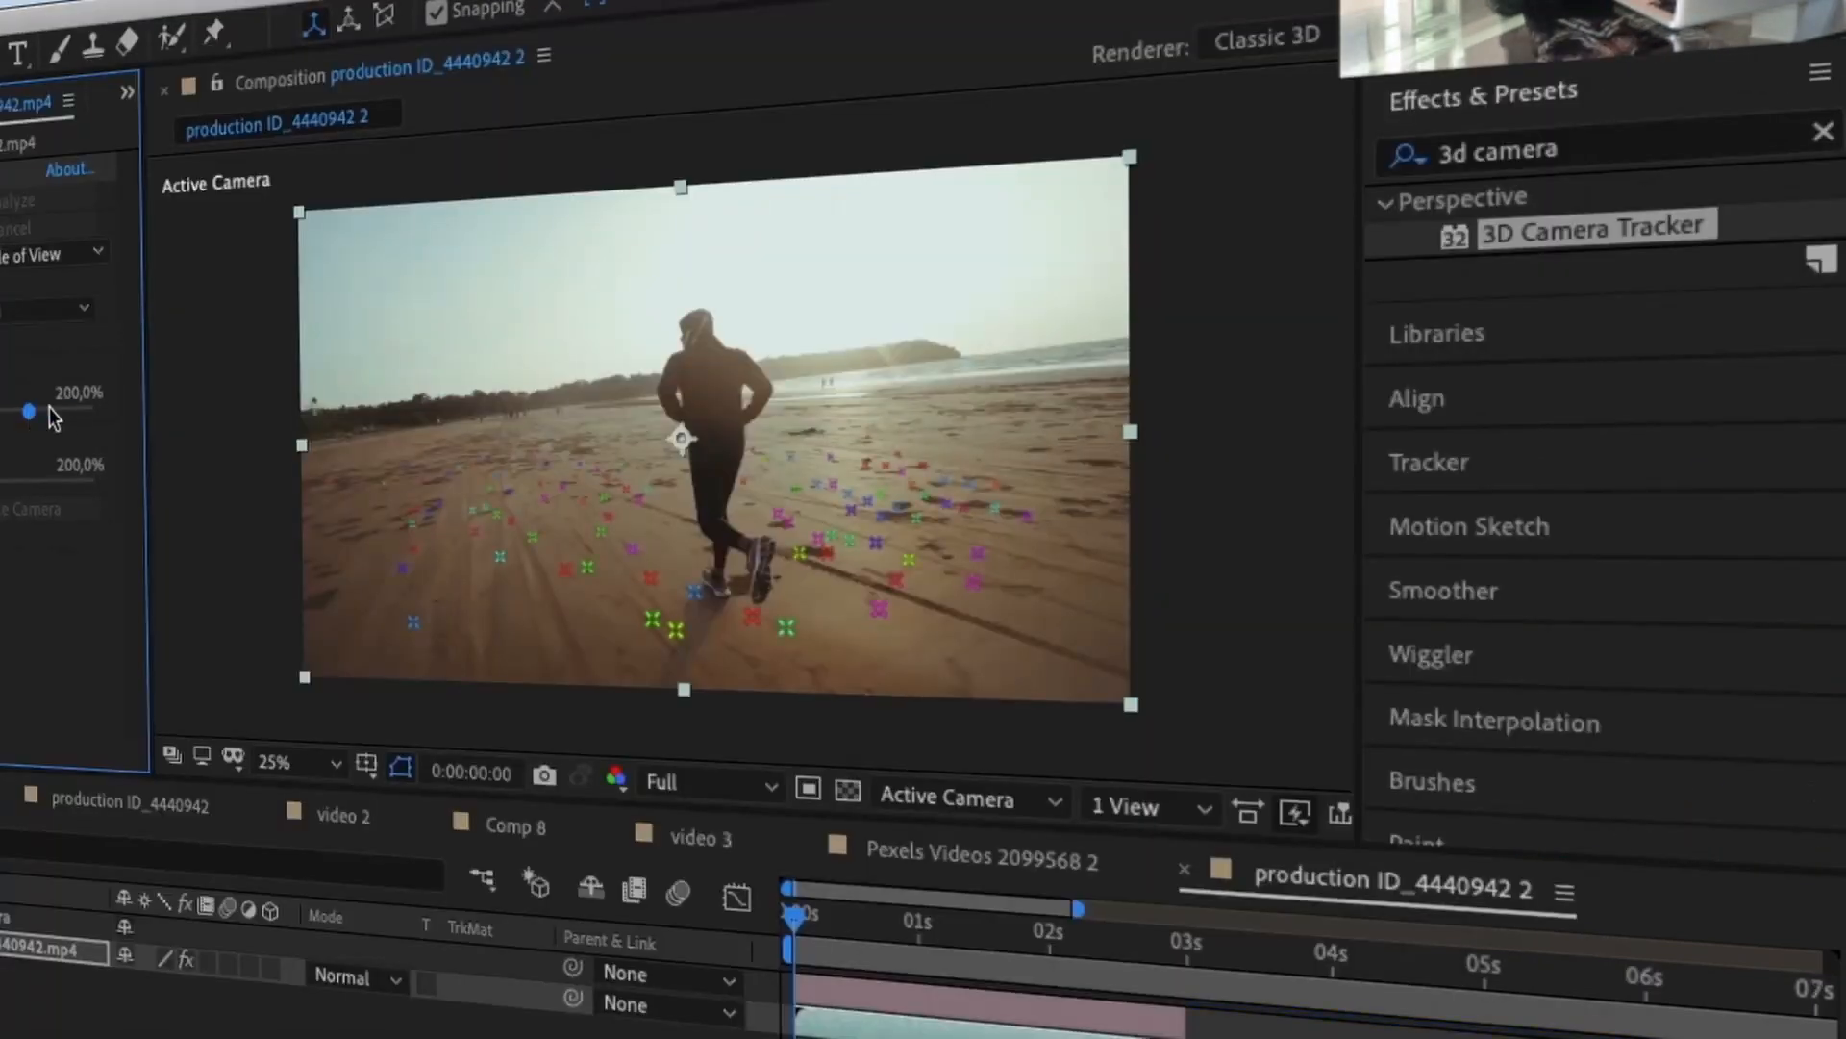
# Step: Enlarge the solved track points, select ground points on the sand, and create a camera
pyautogui.moveTo(51, 412); pyautogui.dragTo(72, 412)
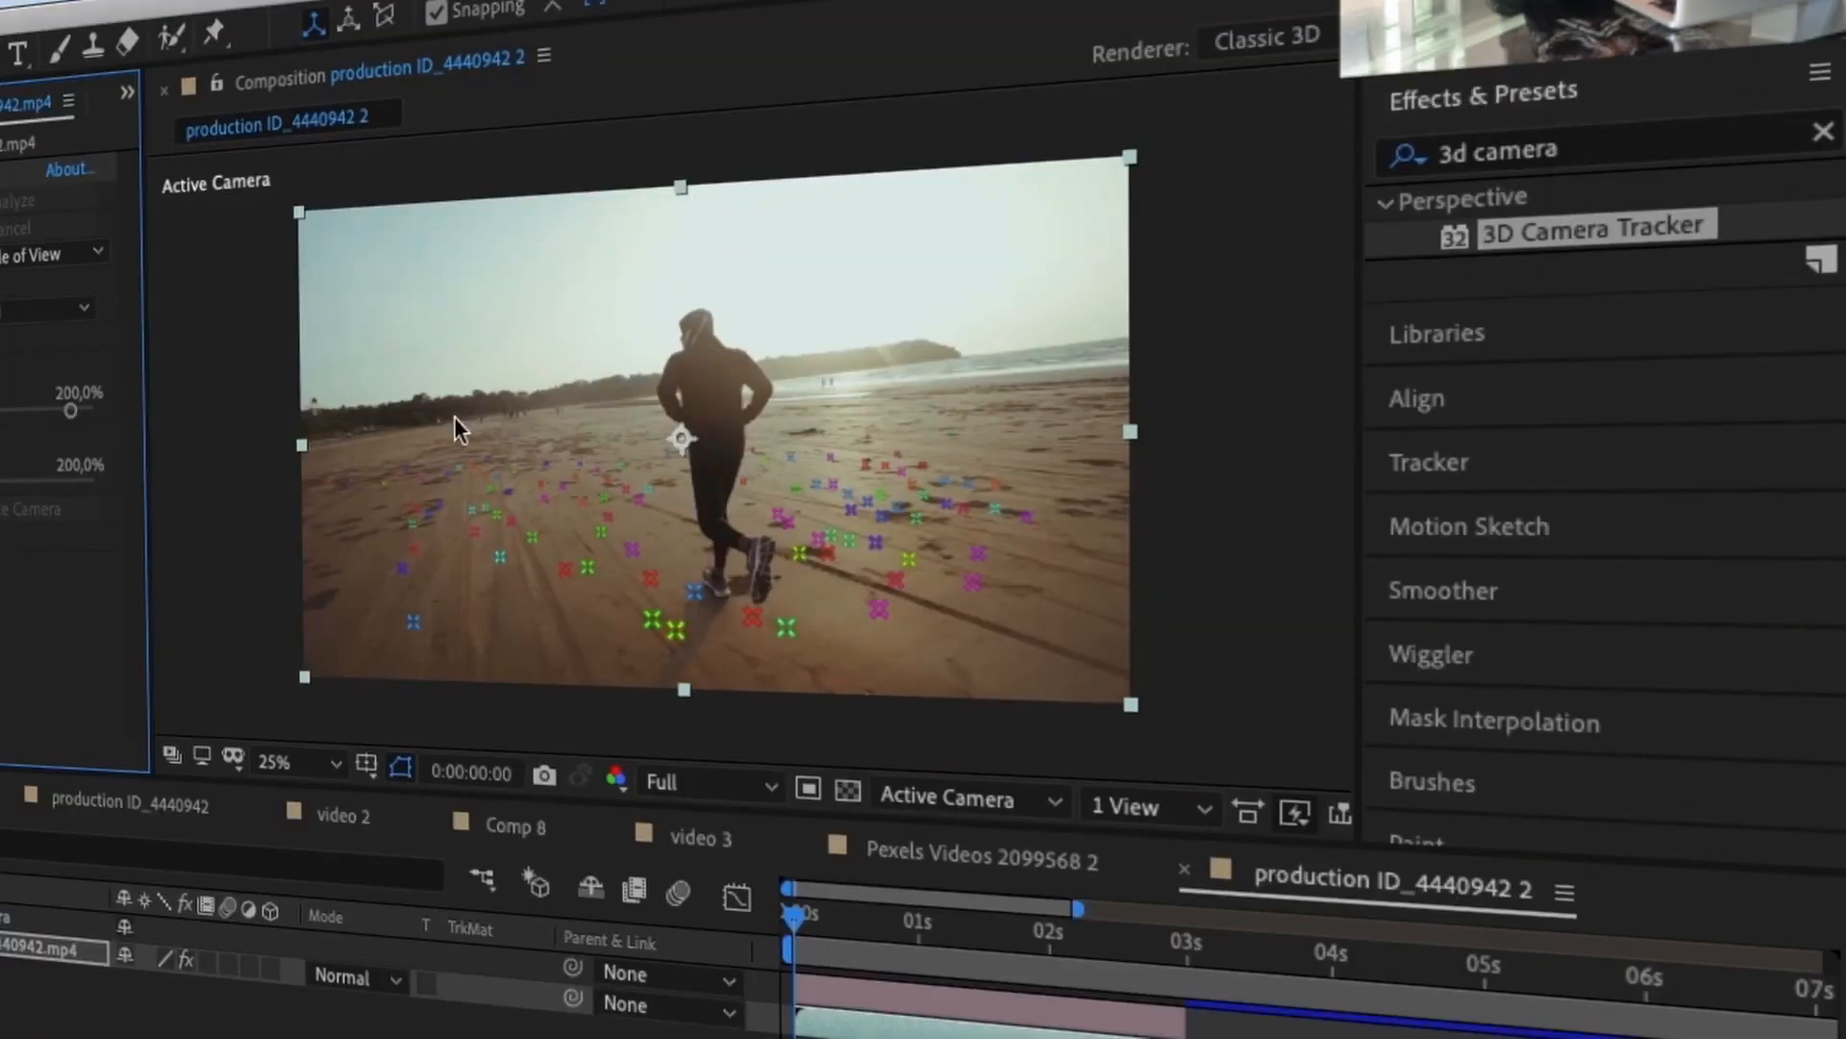
pyautogui.moveTo(454, 418); pyautogui.dragTo(448, 408)
pyautogui.click(165, 2)
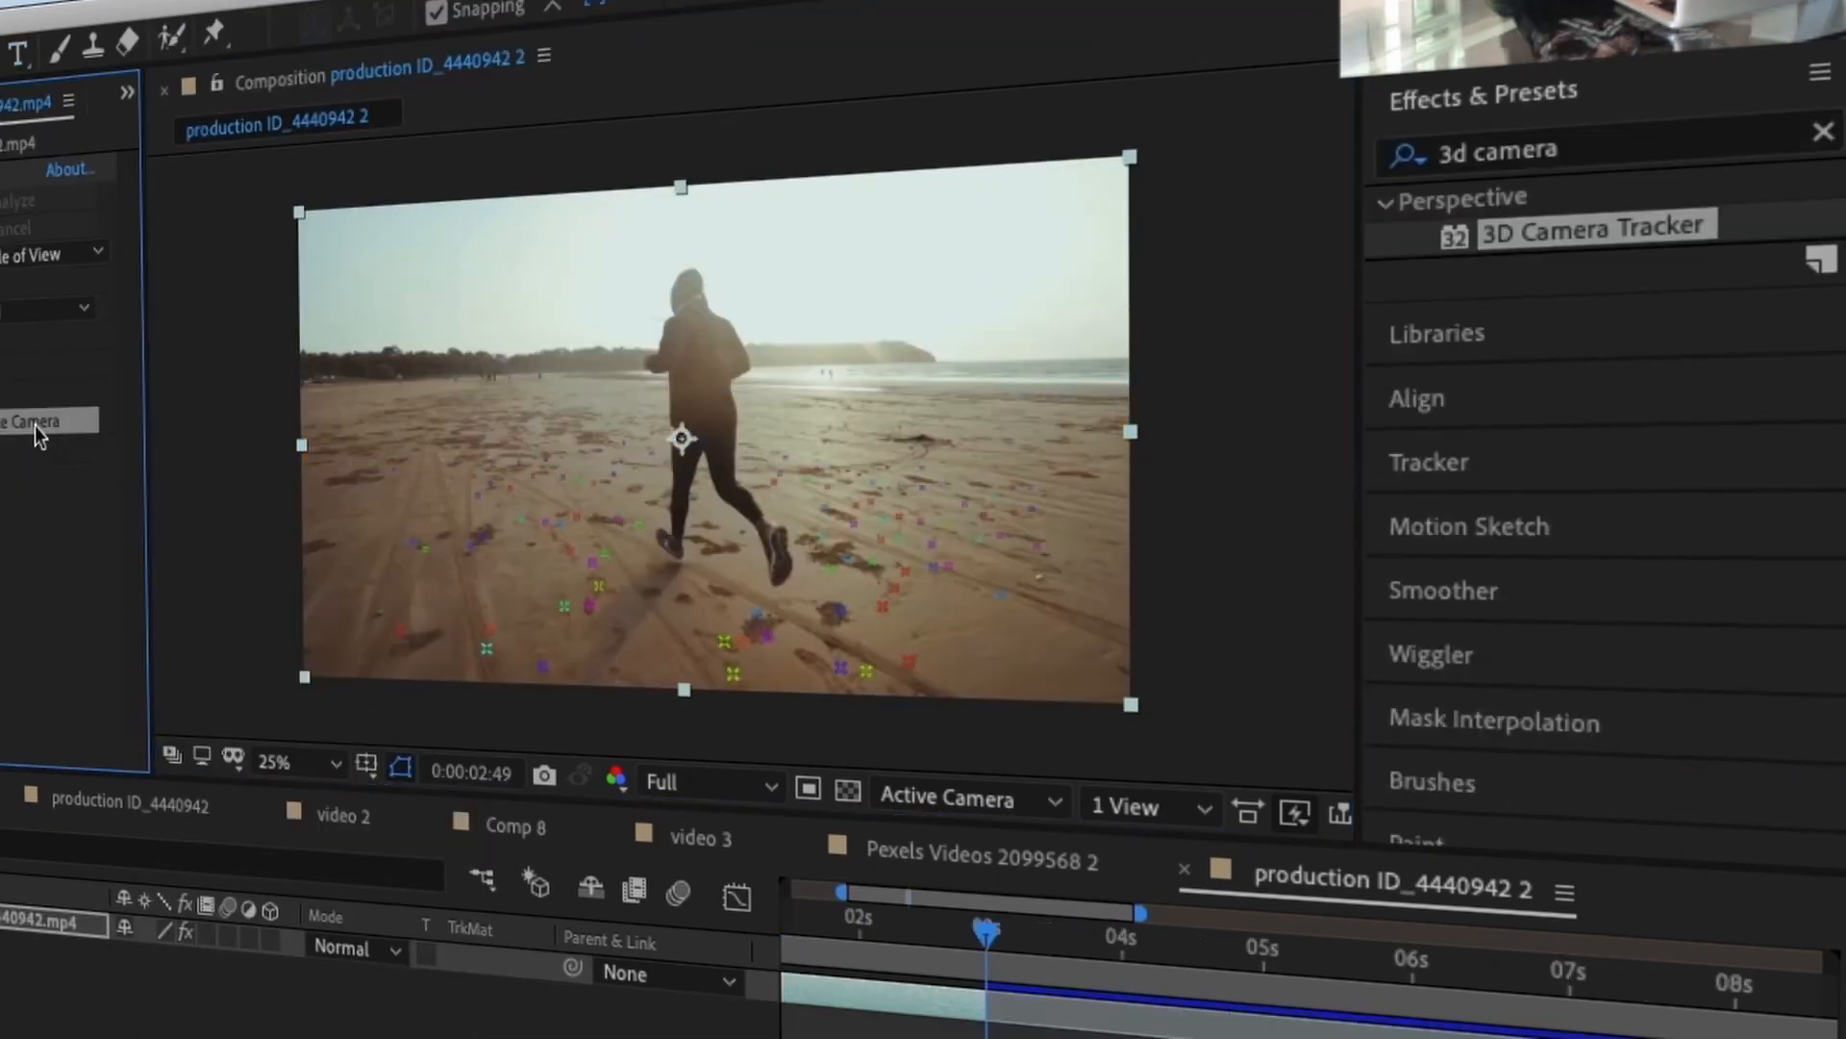
pyautogui.click(36, 424)
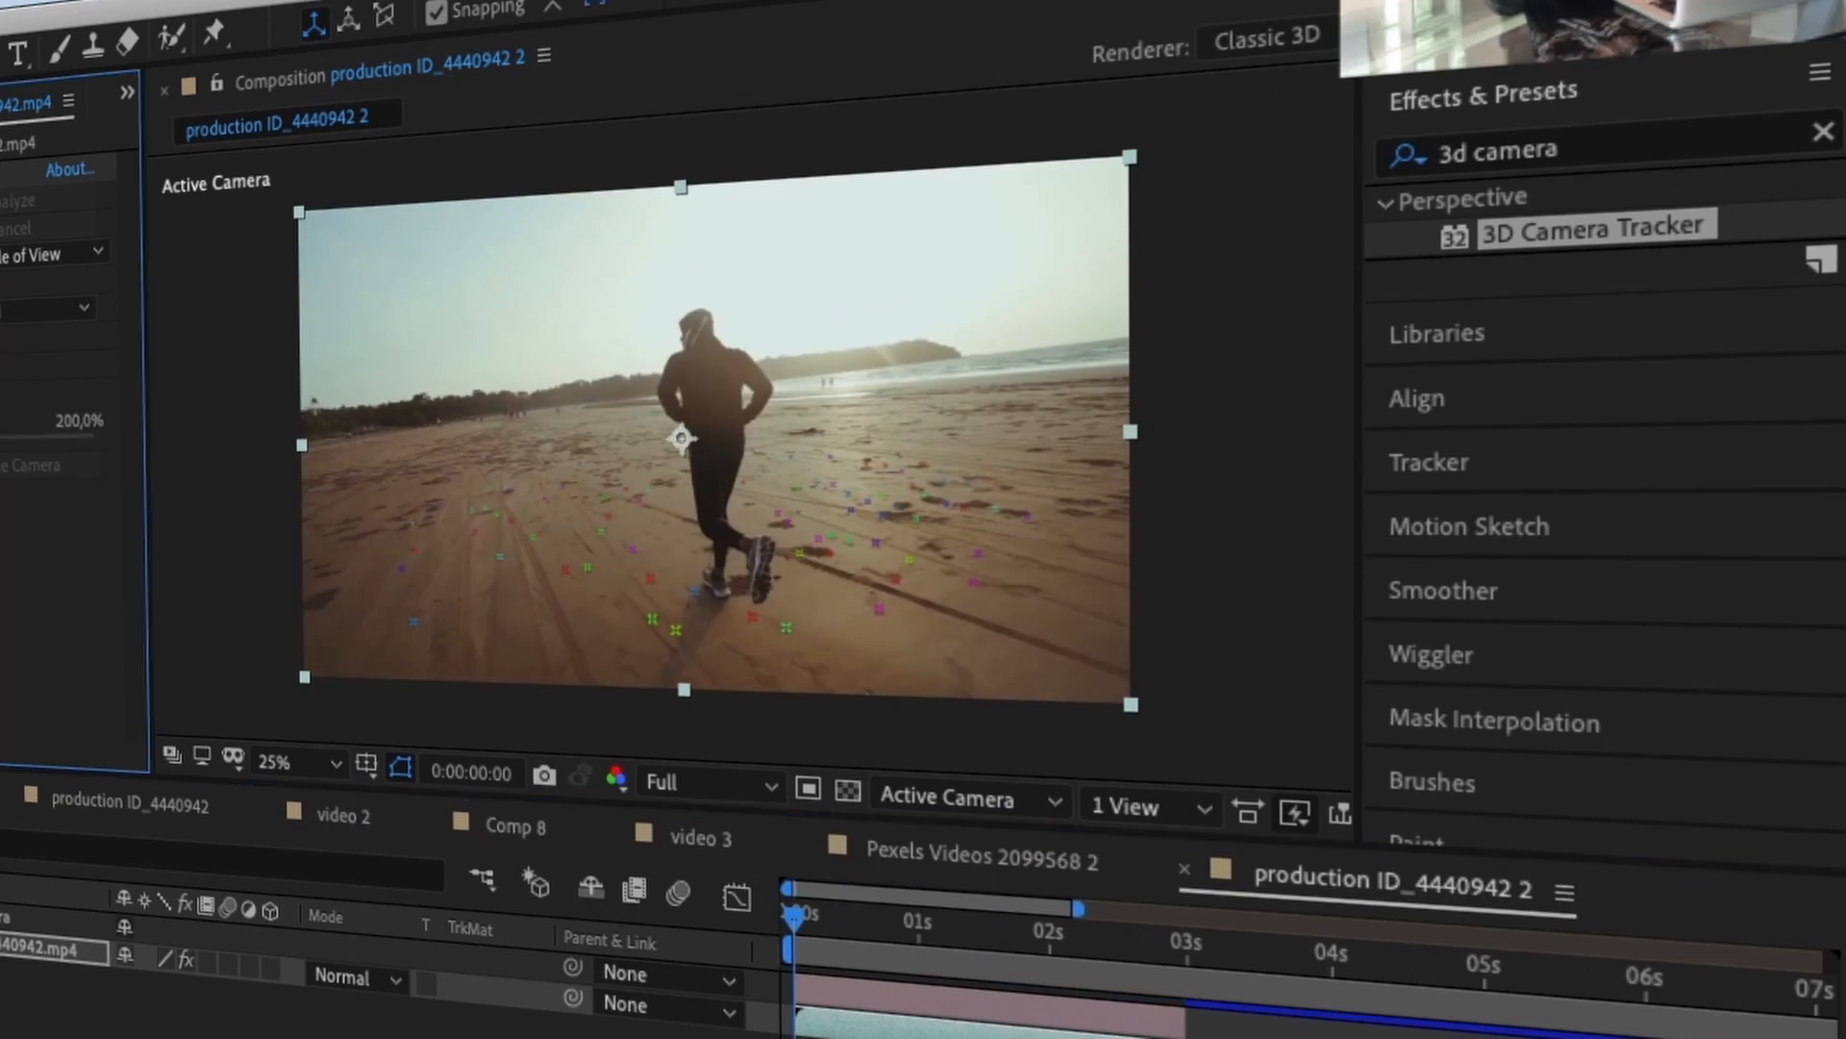
# Step: Anchor the title text to sand track points, move it above the runner, and preview
pyautogui.moveTo(452, 625)
pyautogui.mouseDown()
pyautogui.moveTo(538, 538)
pyautogui.moveTo(712, 442)
pyautogui.mouseUp()
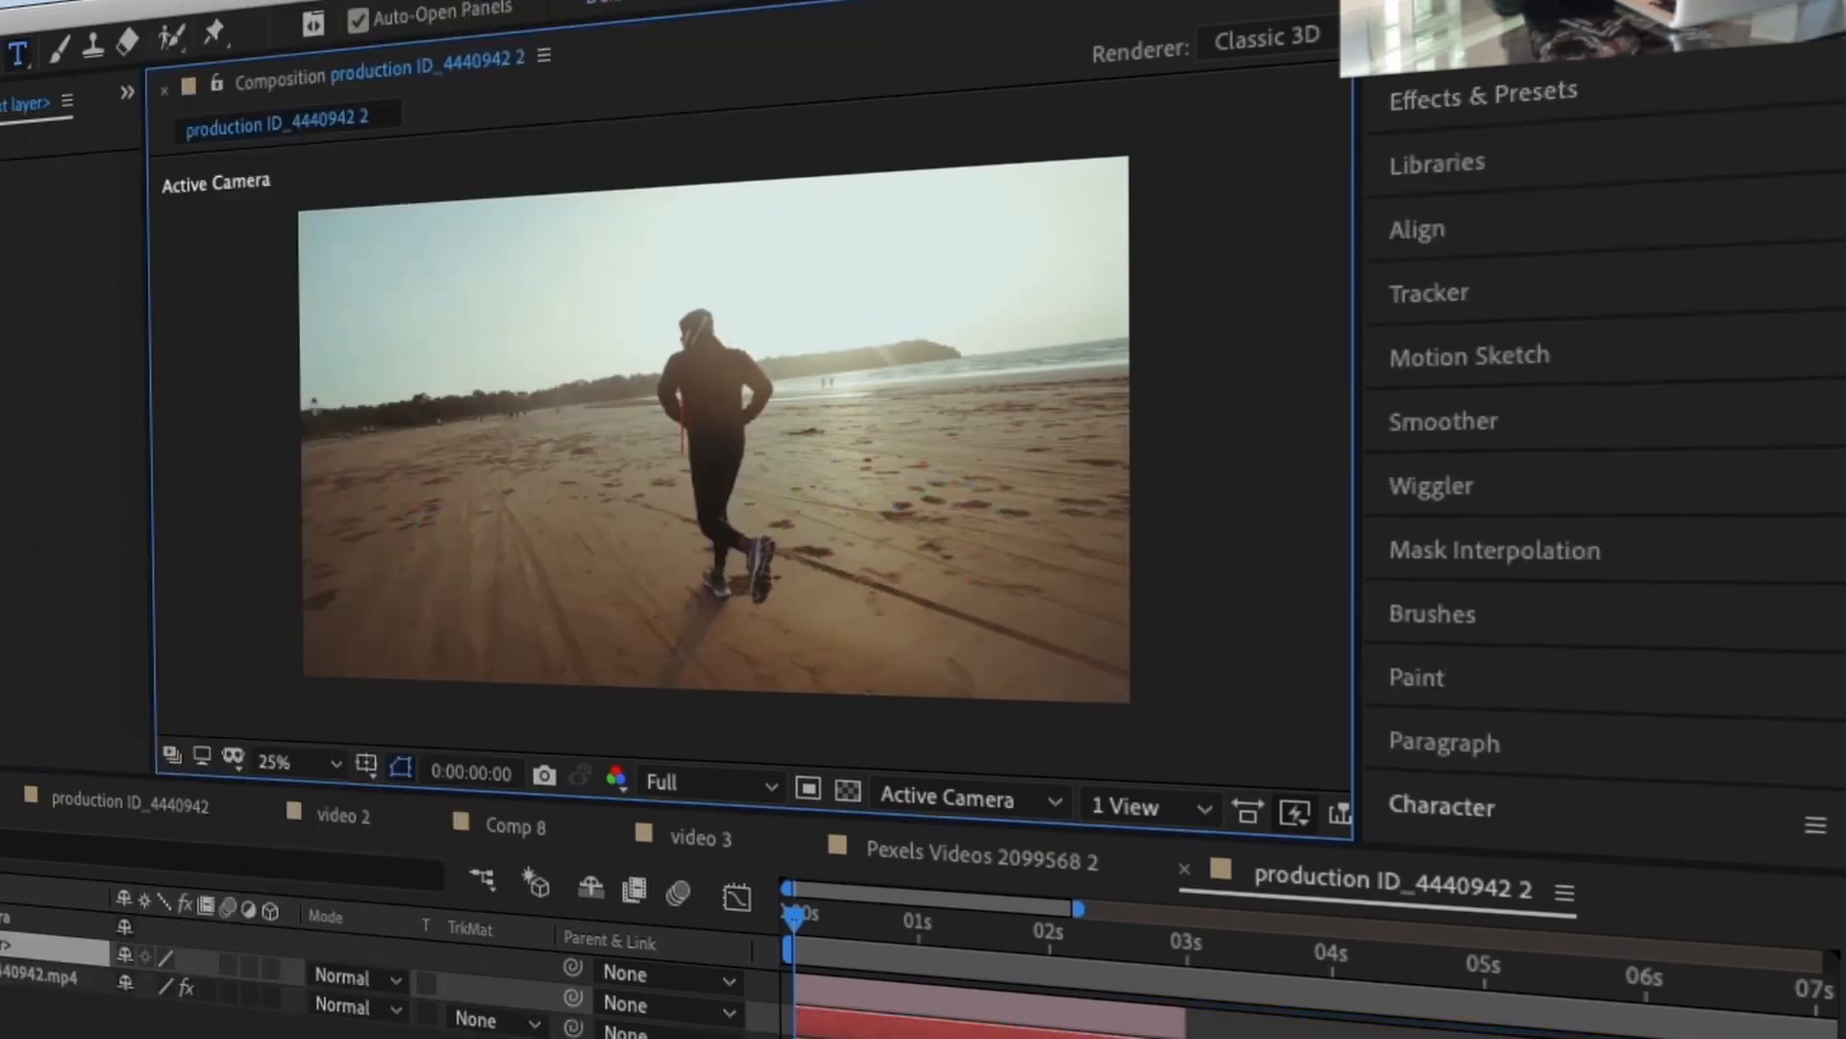
pyautogui.moveTo(648, 390); pyautogui.dragTo(623, 358)
pyautogui.click(58, 920)
pyautogui.click(57, 949)
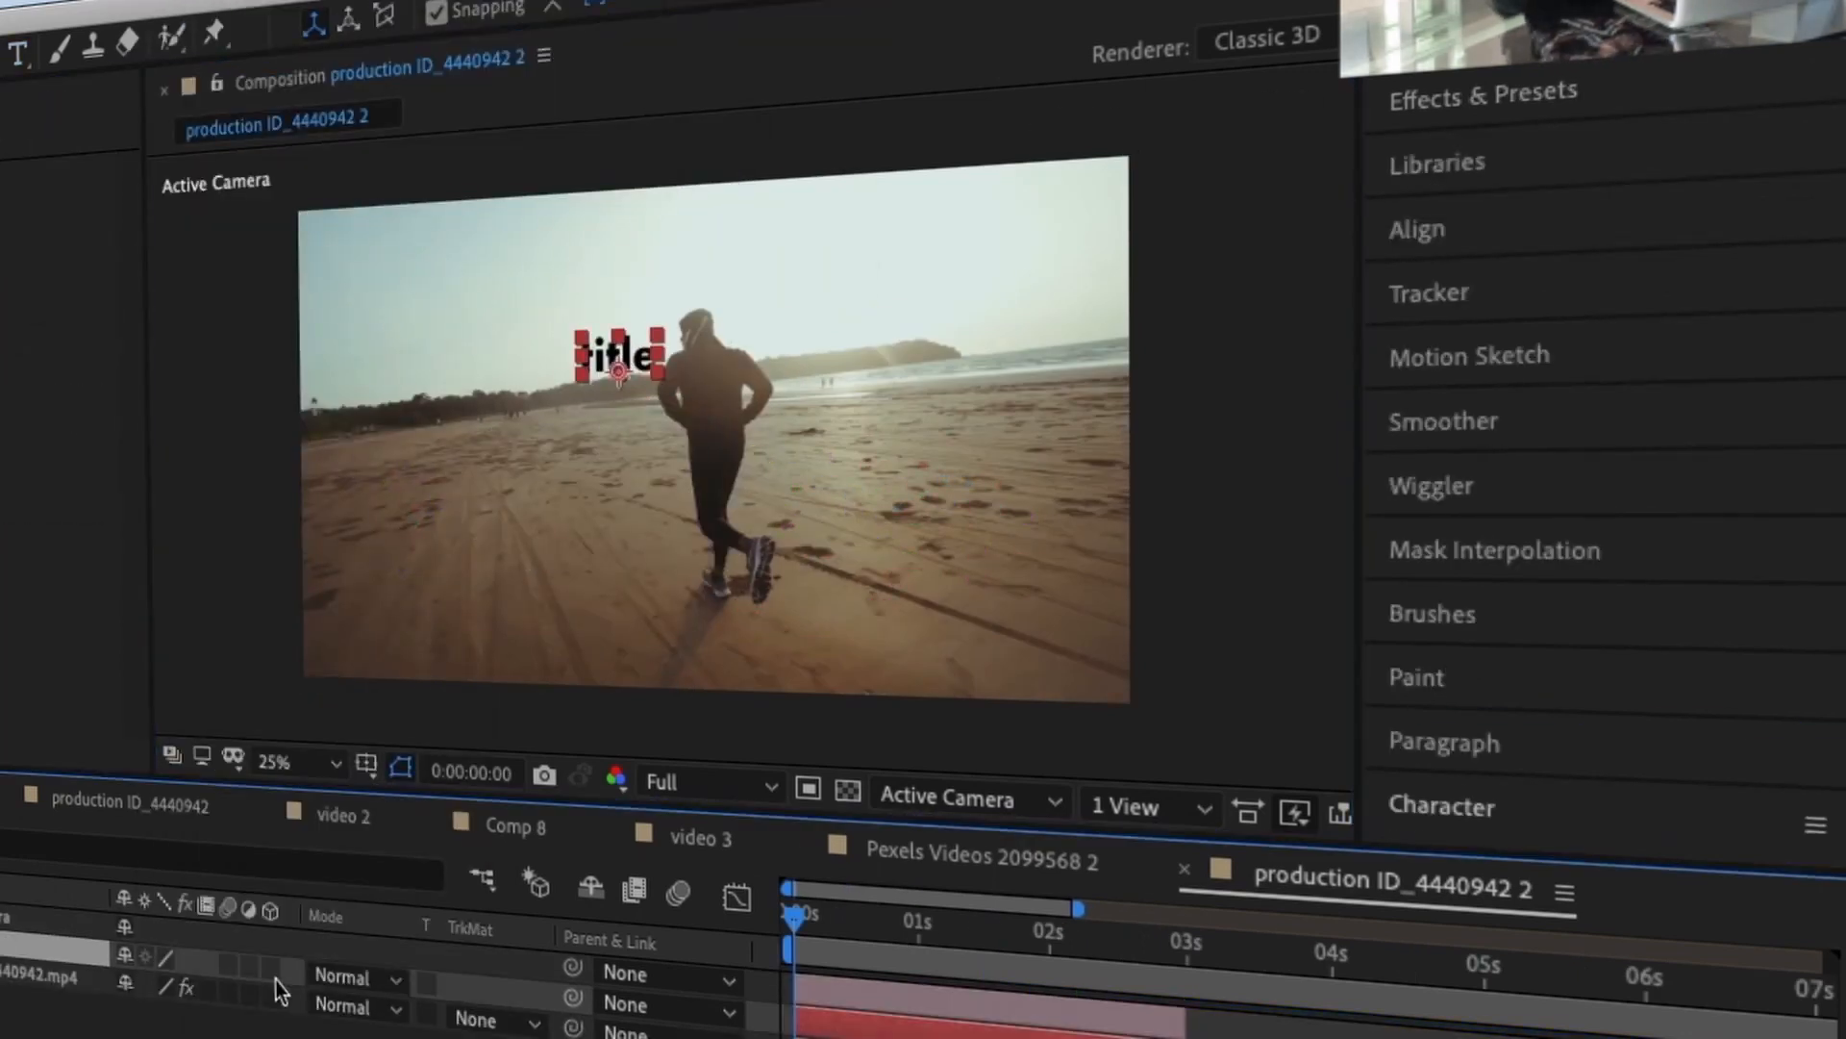
pyautogui.press('F4')
pyautogui.press('space')
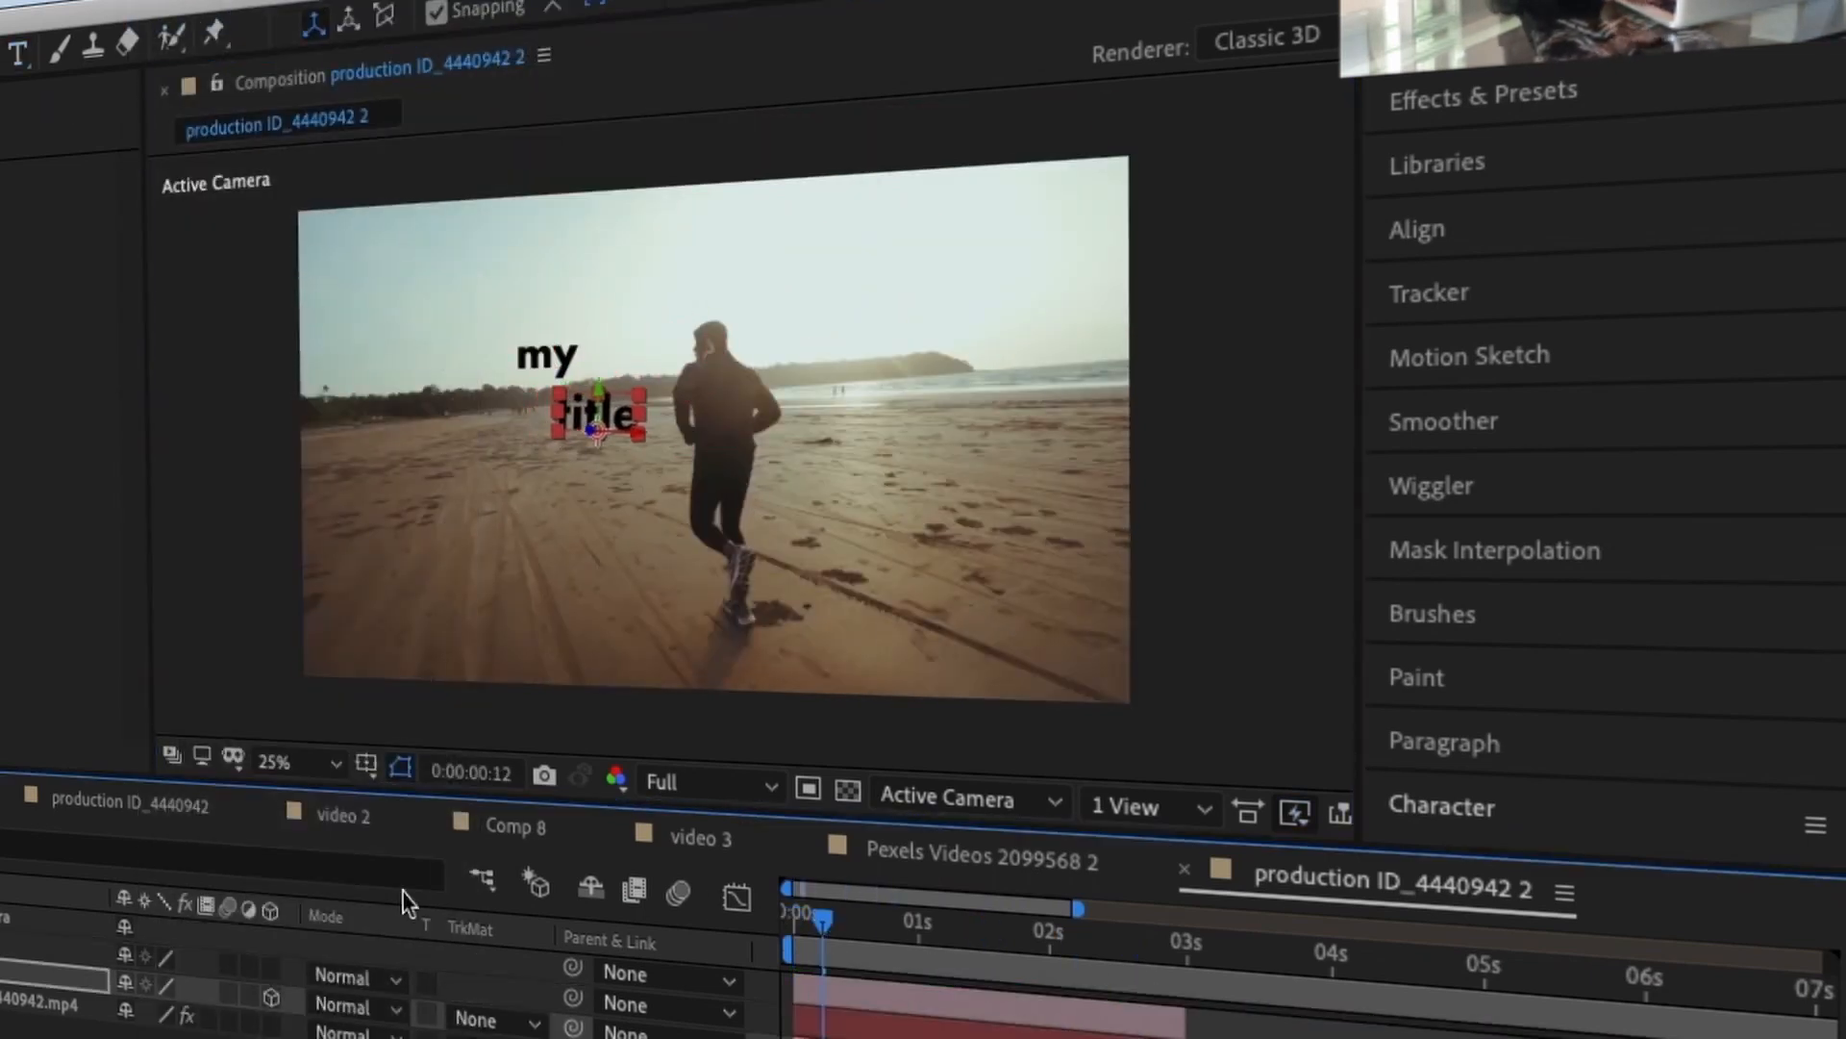
# Step: Enlarge the title text and make the 'my' and 'title' layers 3D
pyautogui.click(1534, 806)
pyautogui.moveTo(1443, 775); pyautogui.dragTo(1500, 775)
pyautogui.keyDown('shift'); pyautogui.click(872, 1024); pyautogui.keyUp('shift')
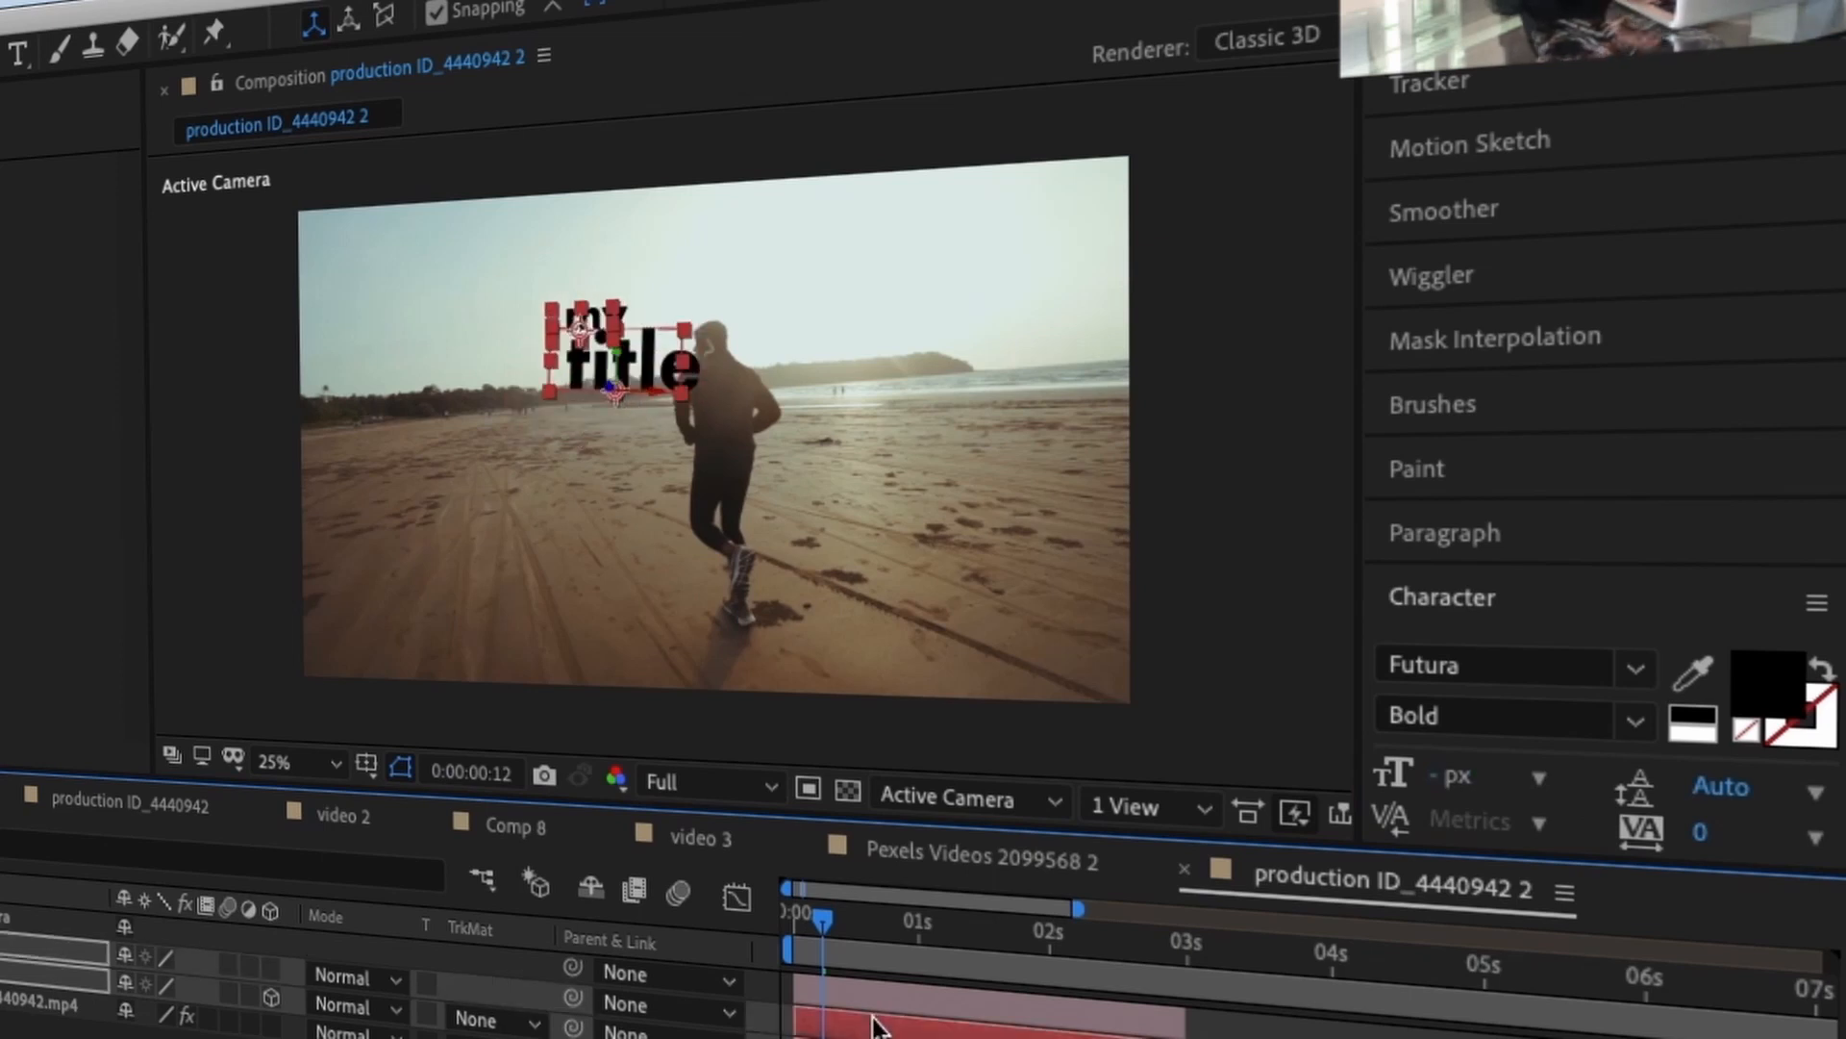
pyautogui.click(272, 970)
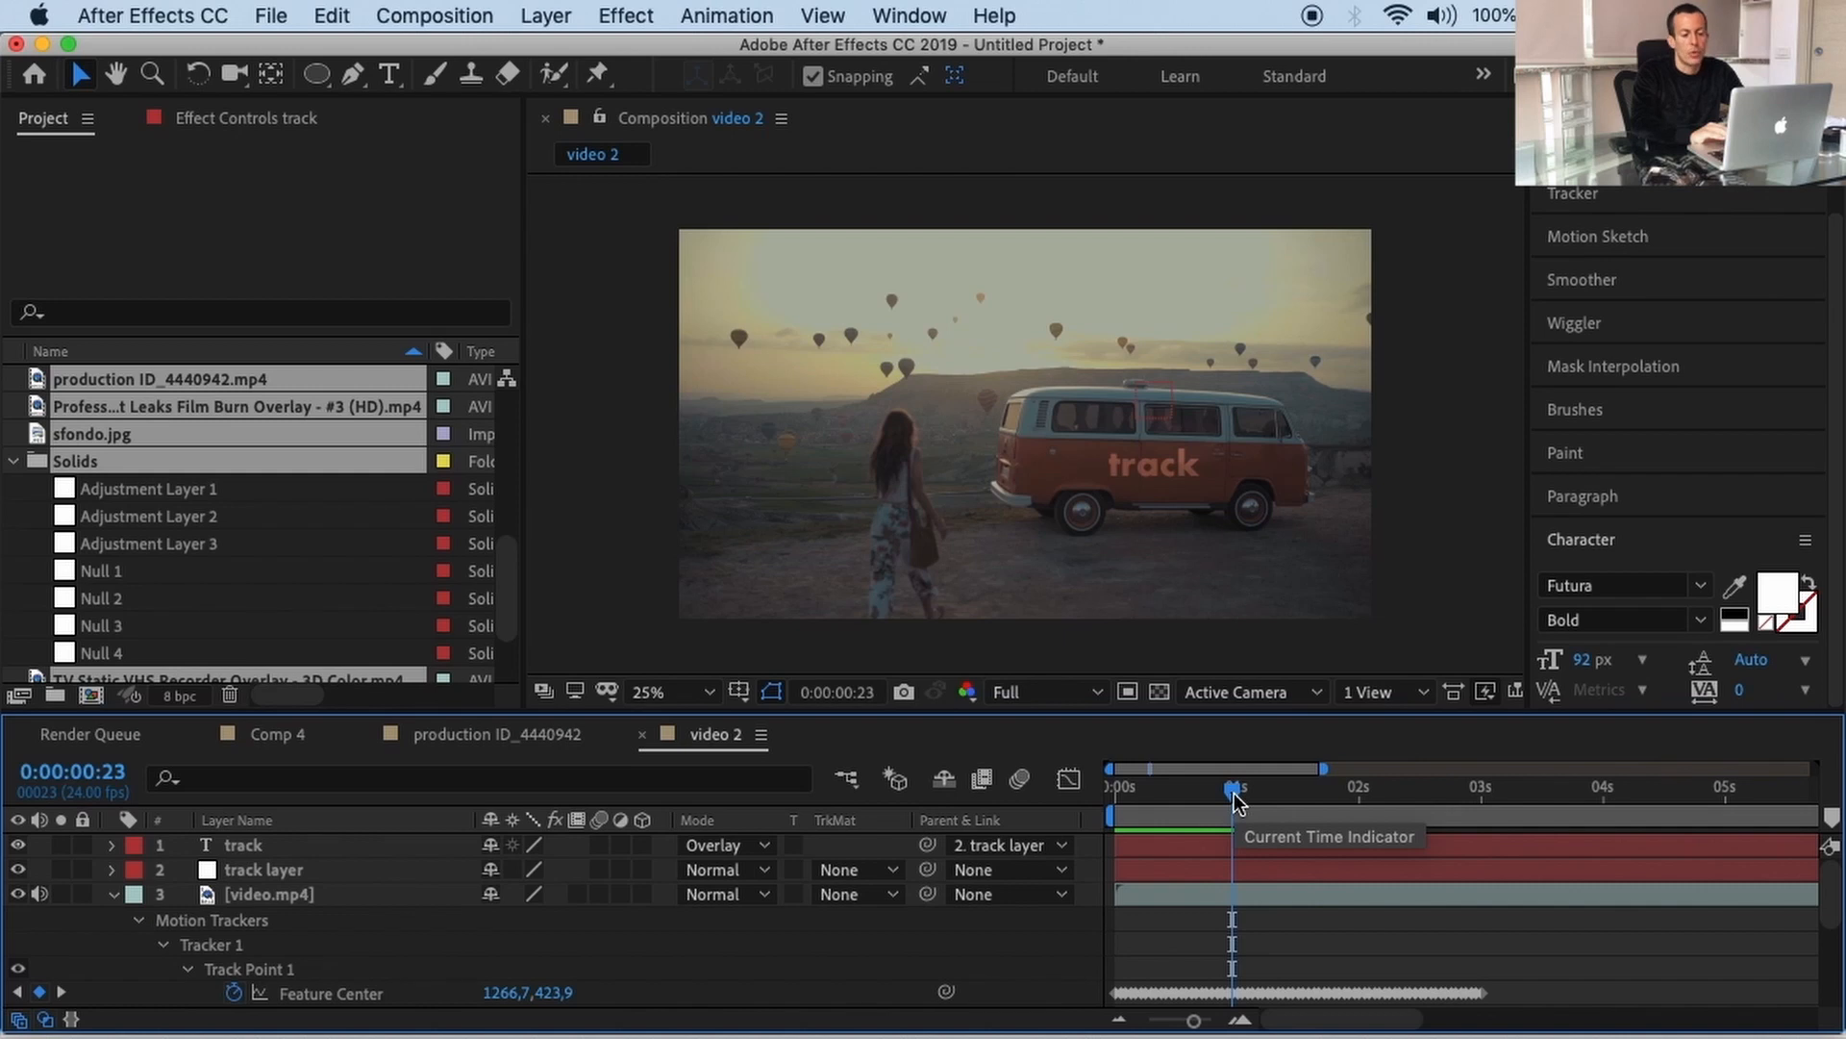
# Step: Play video 2 from the first frame to watch the 'track' text follow the van
pyautogui.moveTo(1234, 797); pyautogui.dragTo(1100, 787)
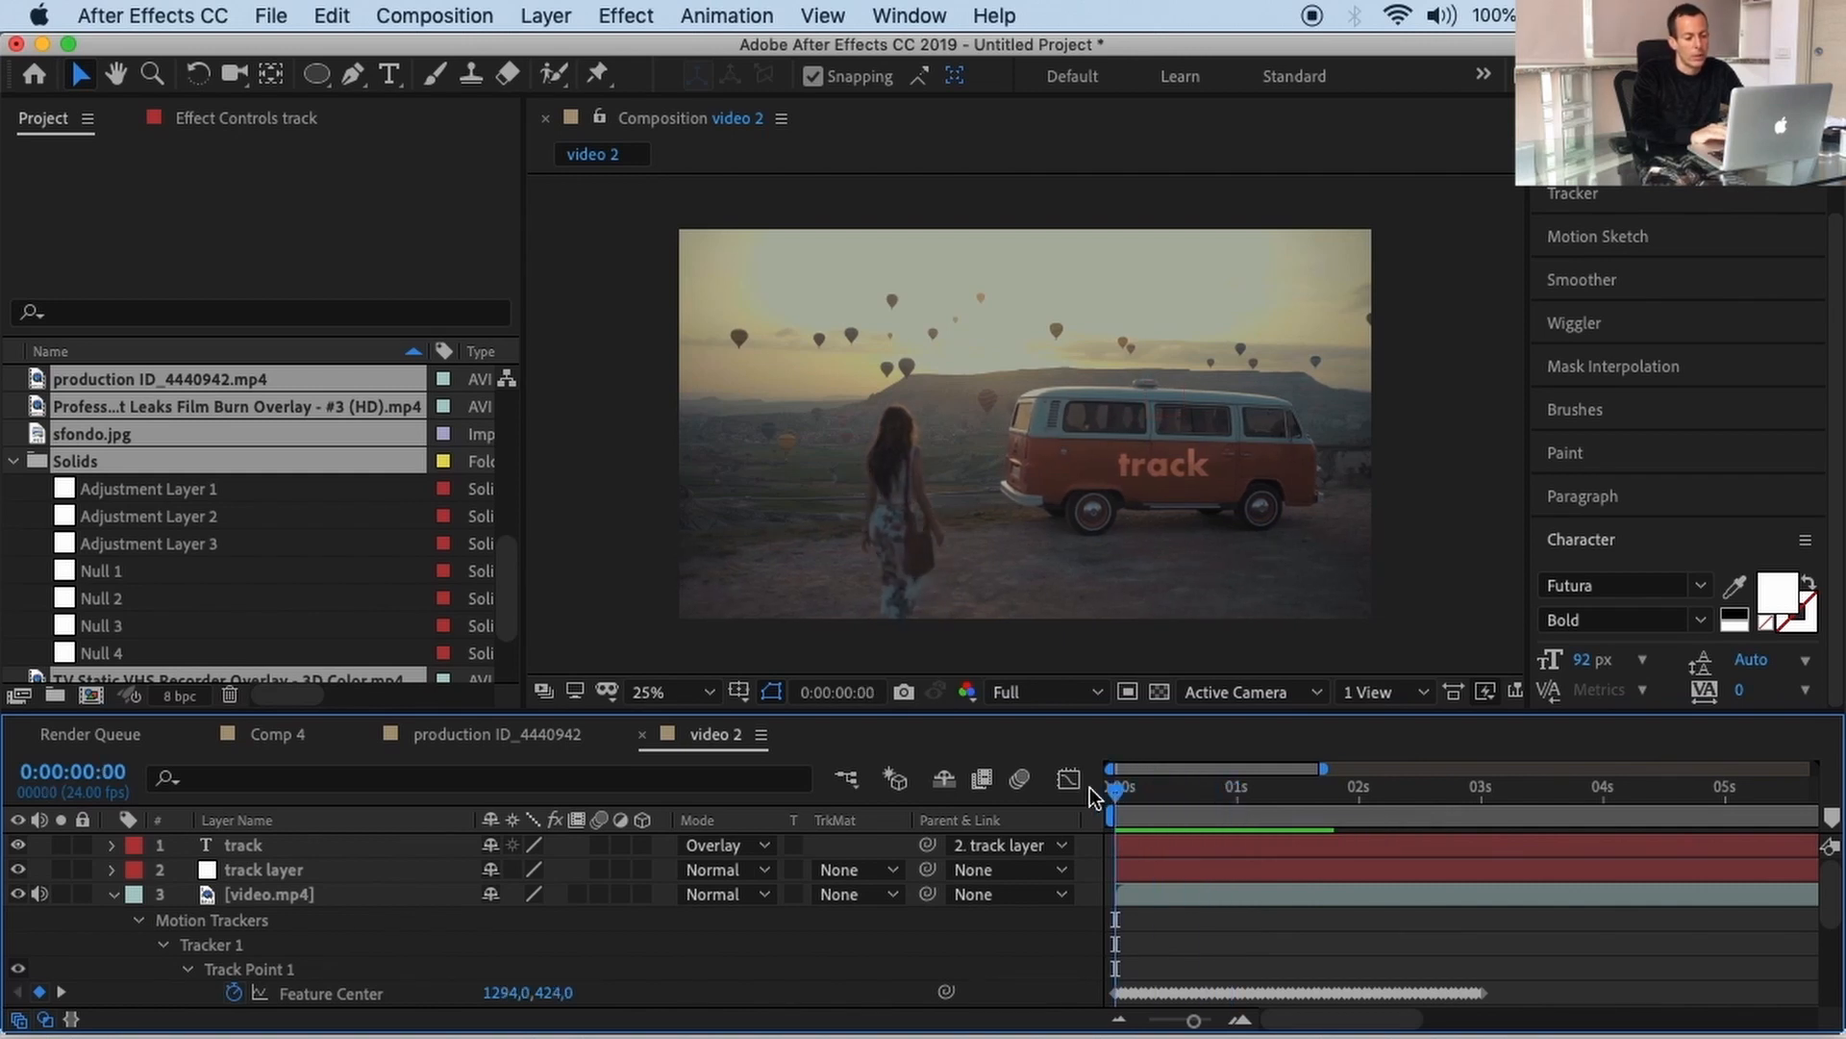
pyautogui.press('space')
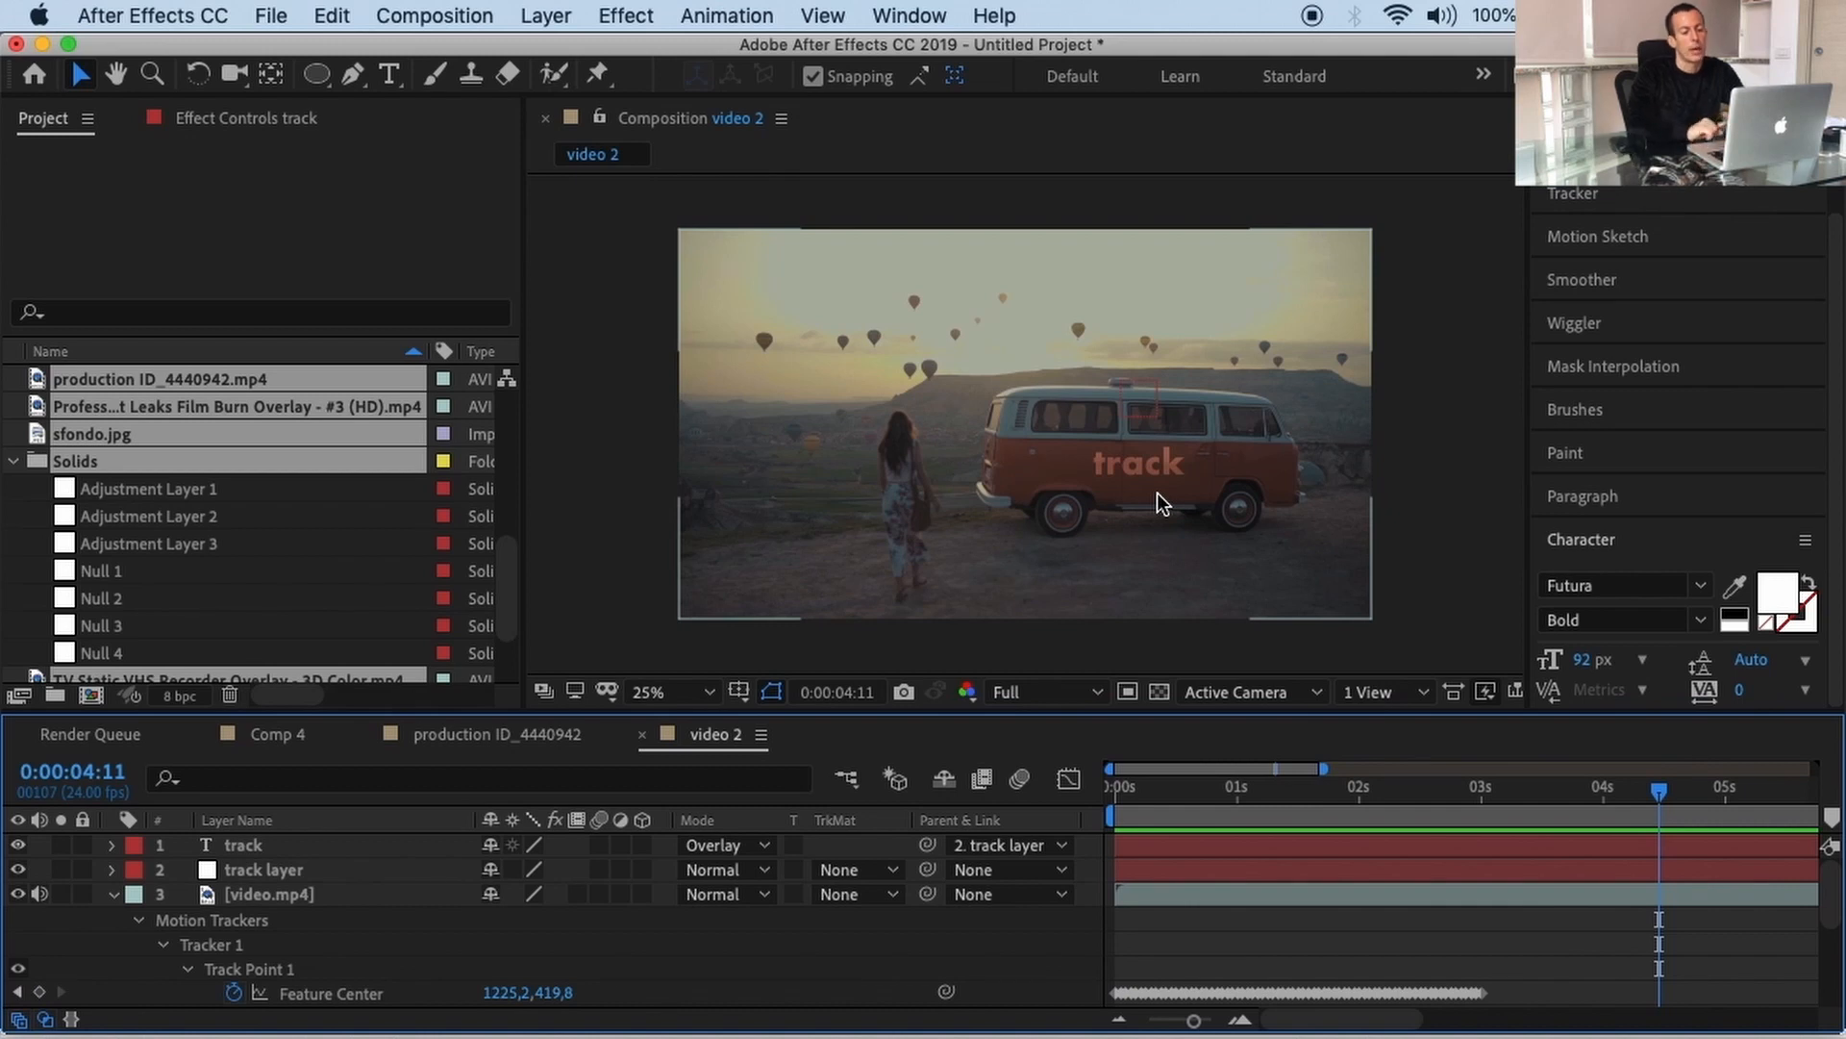
# Step: Preview the buggy clip in Comp 4 from the first frame
pyautogui.click(283, 735)
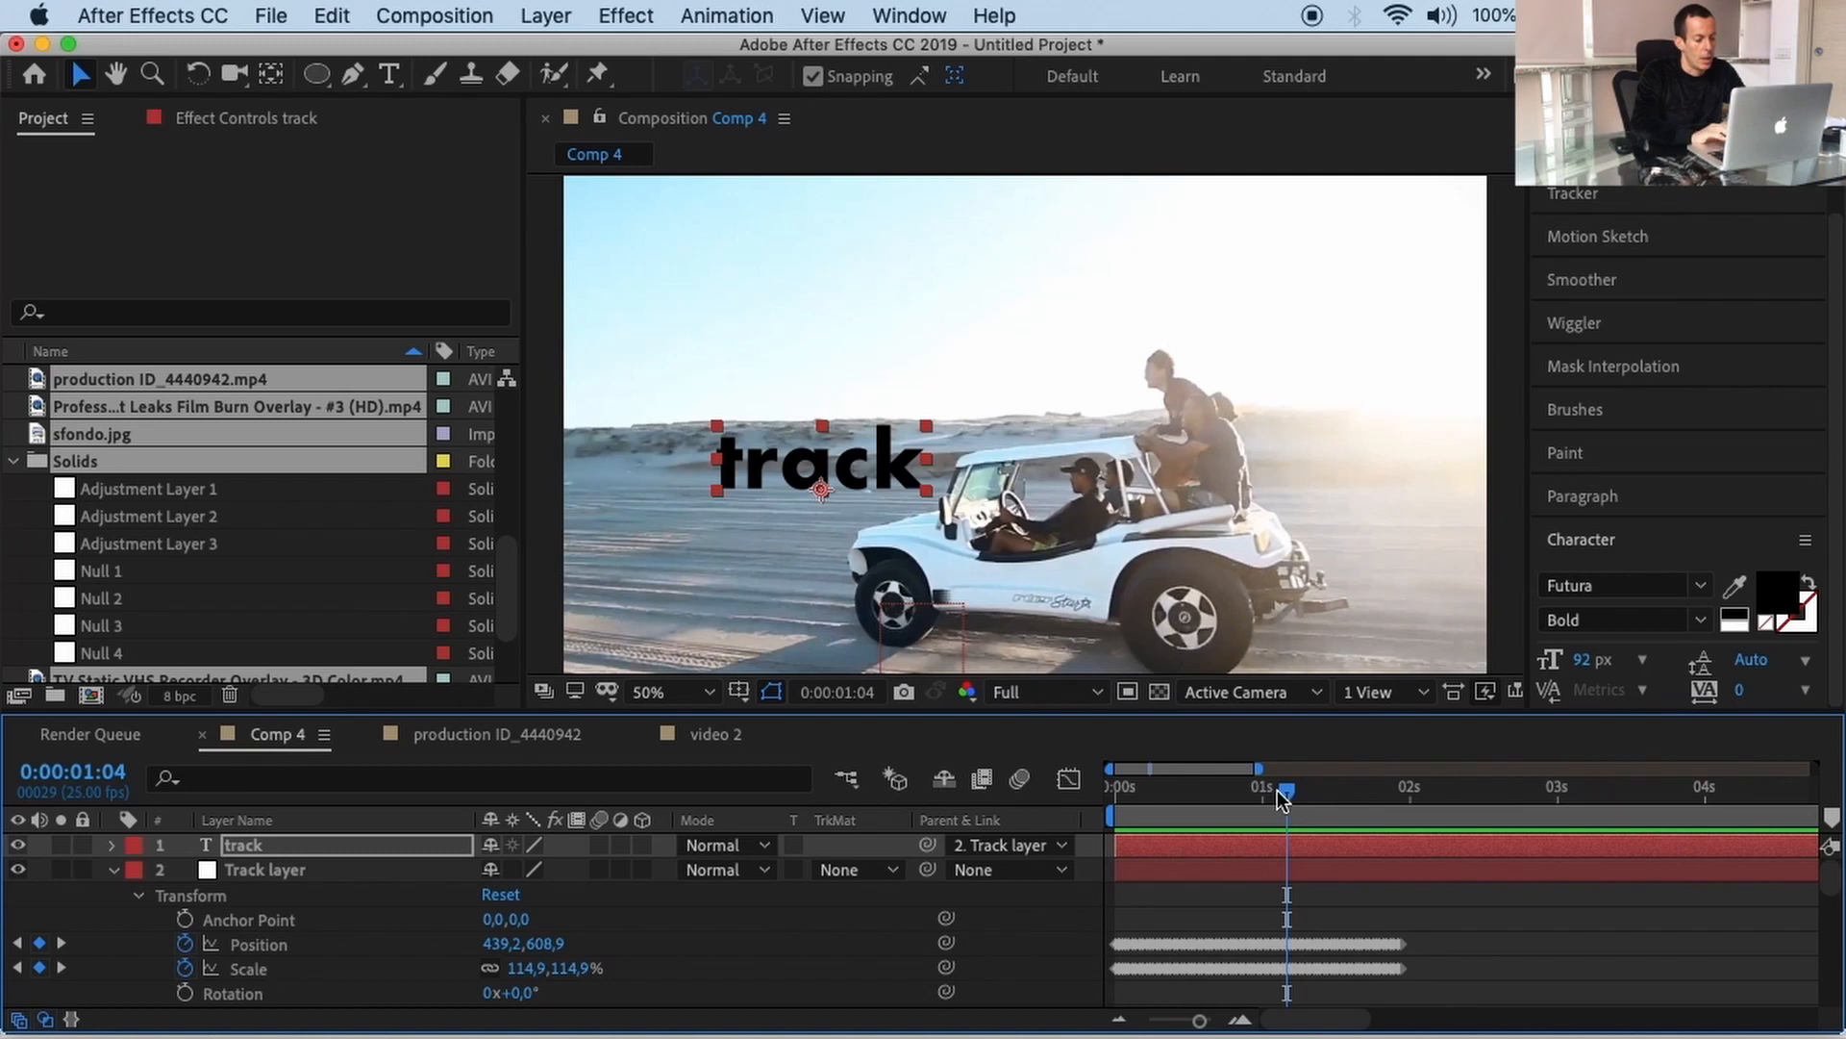
pyautogui.moveTo(1277, 789); pyautogui.dragTo(1002, 804)
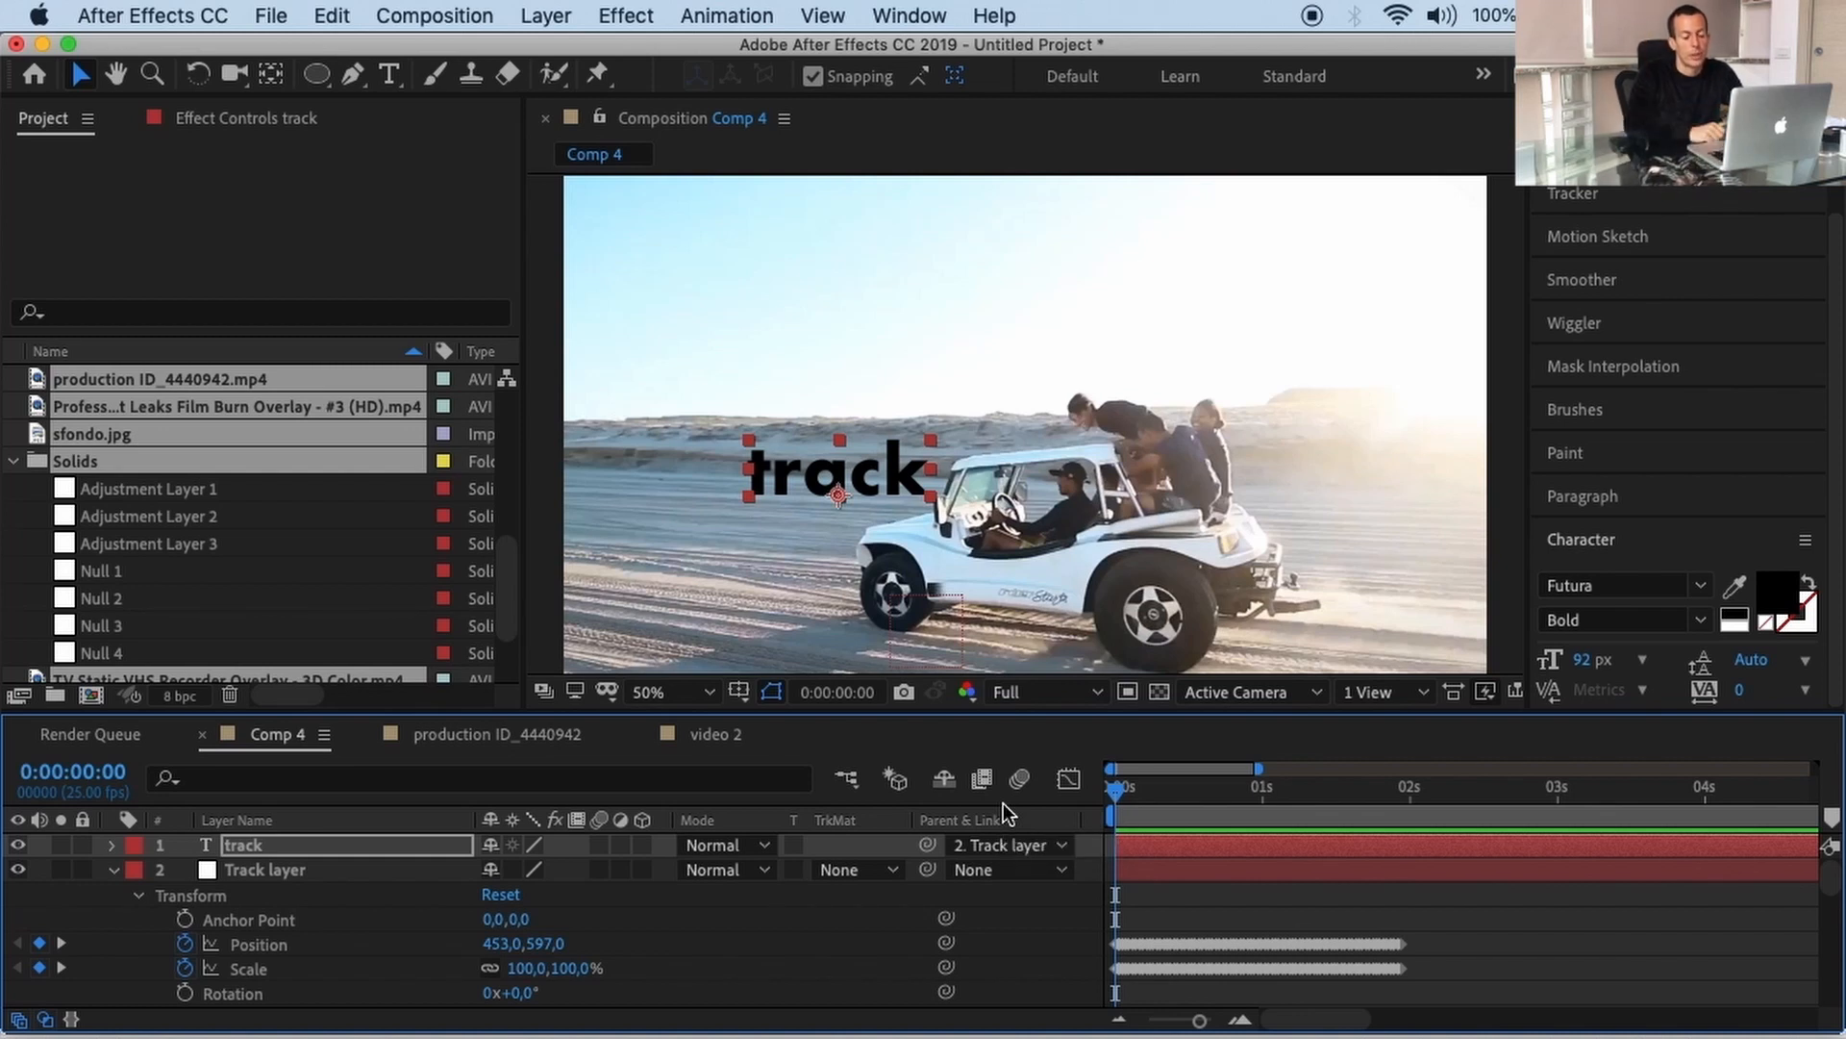
pyautogui.press('space')
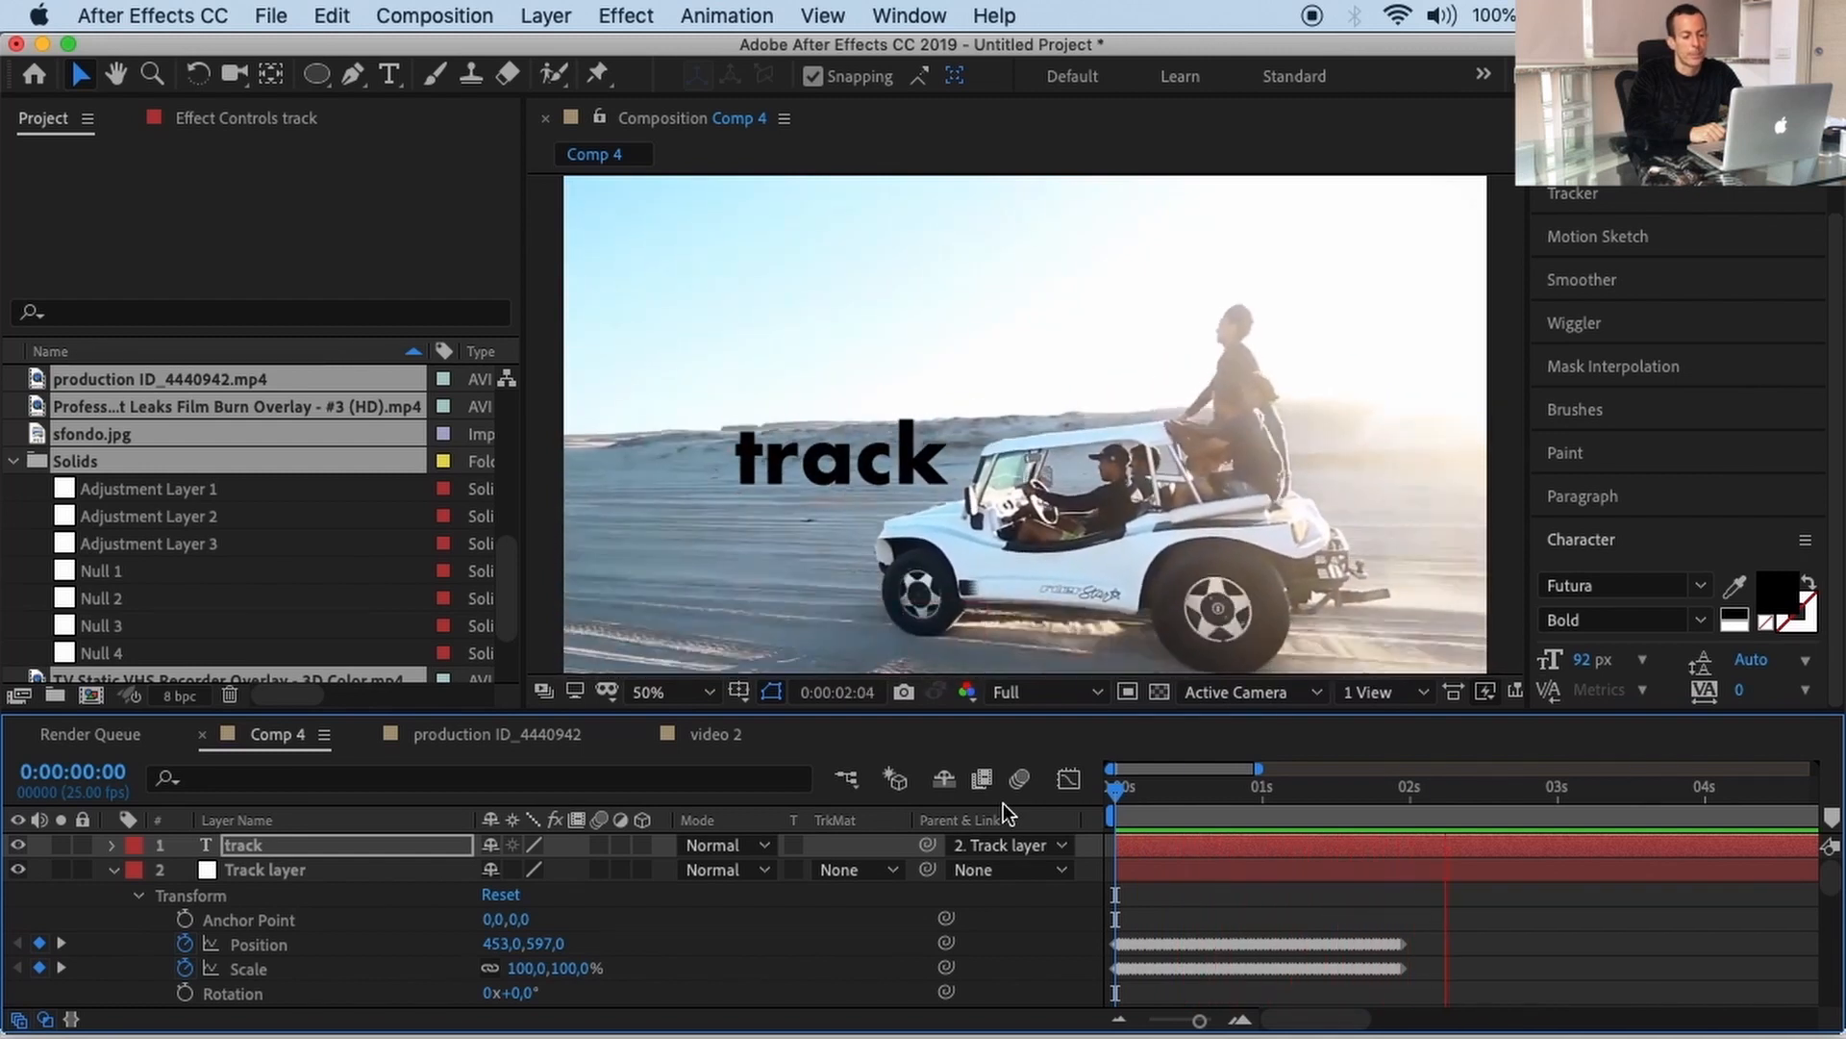
pyautogui.press('space')
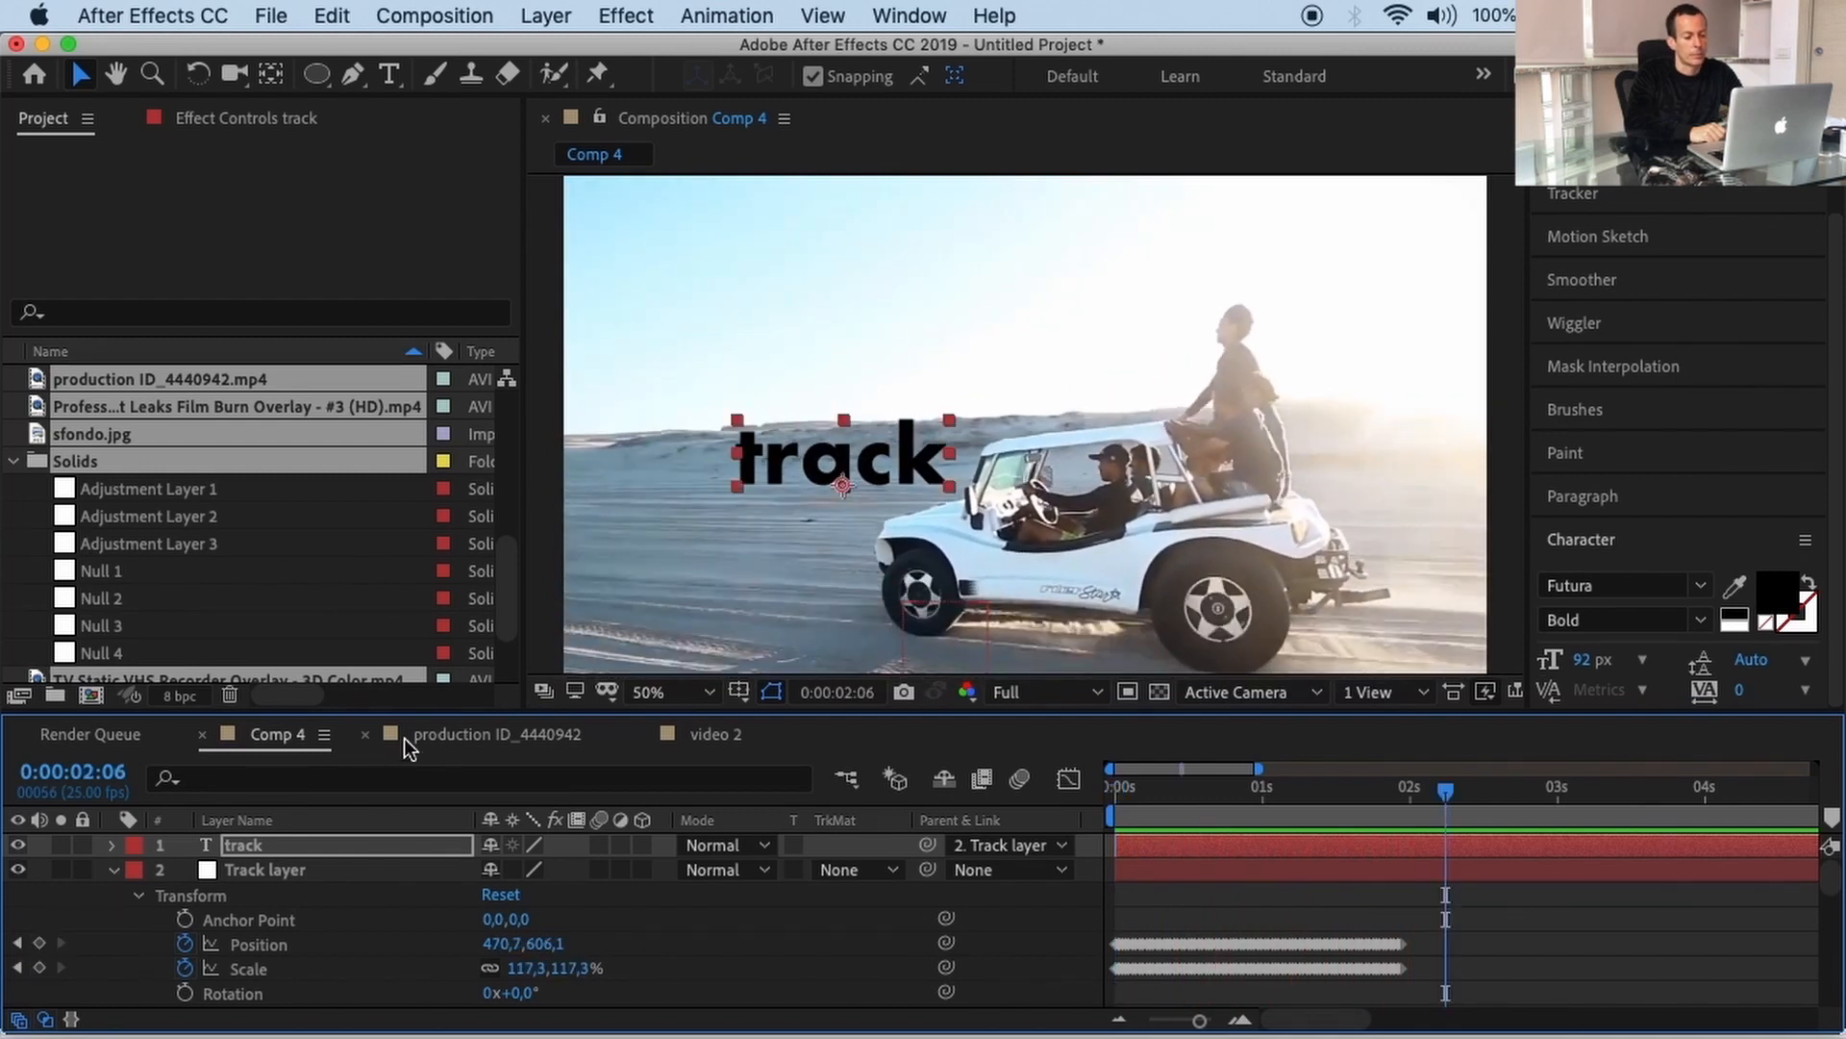
# Step: Play production ID_4440942 from the start and scrub to check the TITLE's tracking
pyautogui.click(446, 733)
pyautogui.moveTo(1209, 810); pyautogui.dragTo(1093, 787)
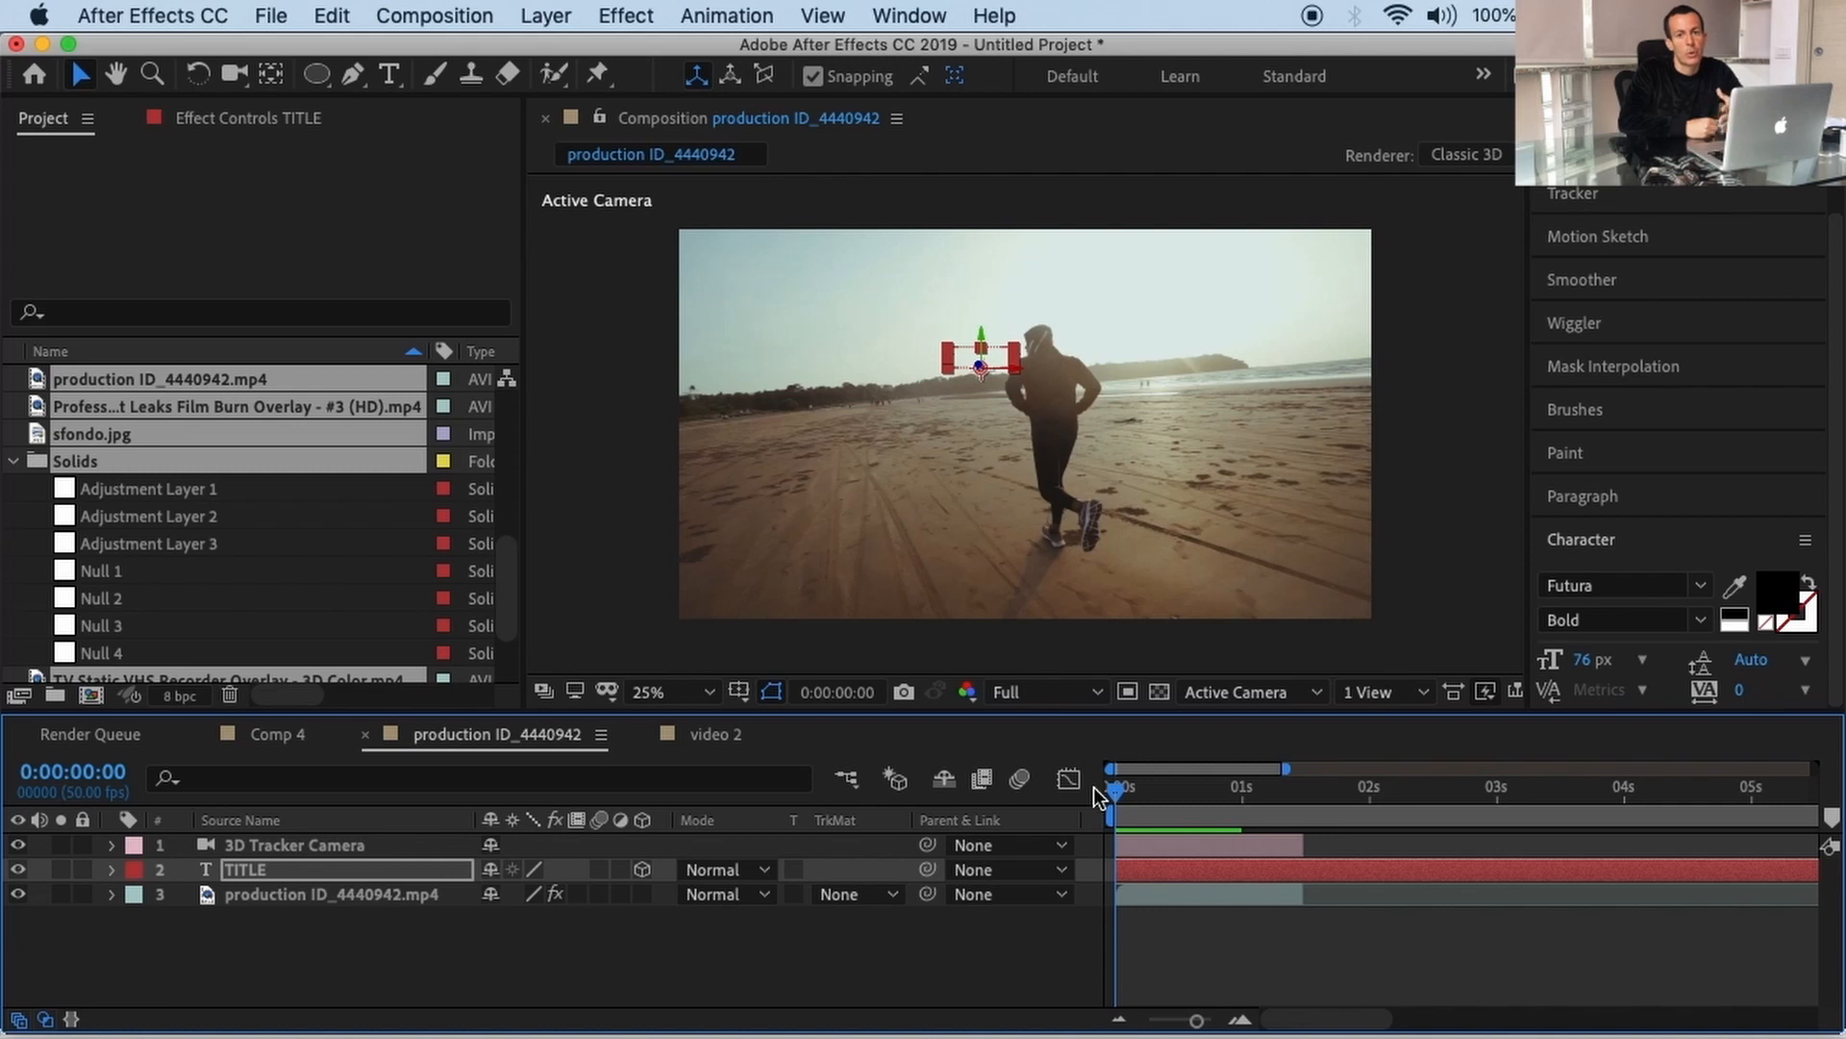
pyautogui.press('space')
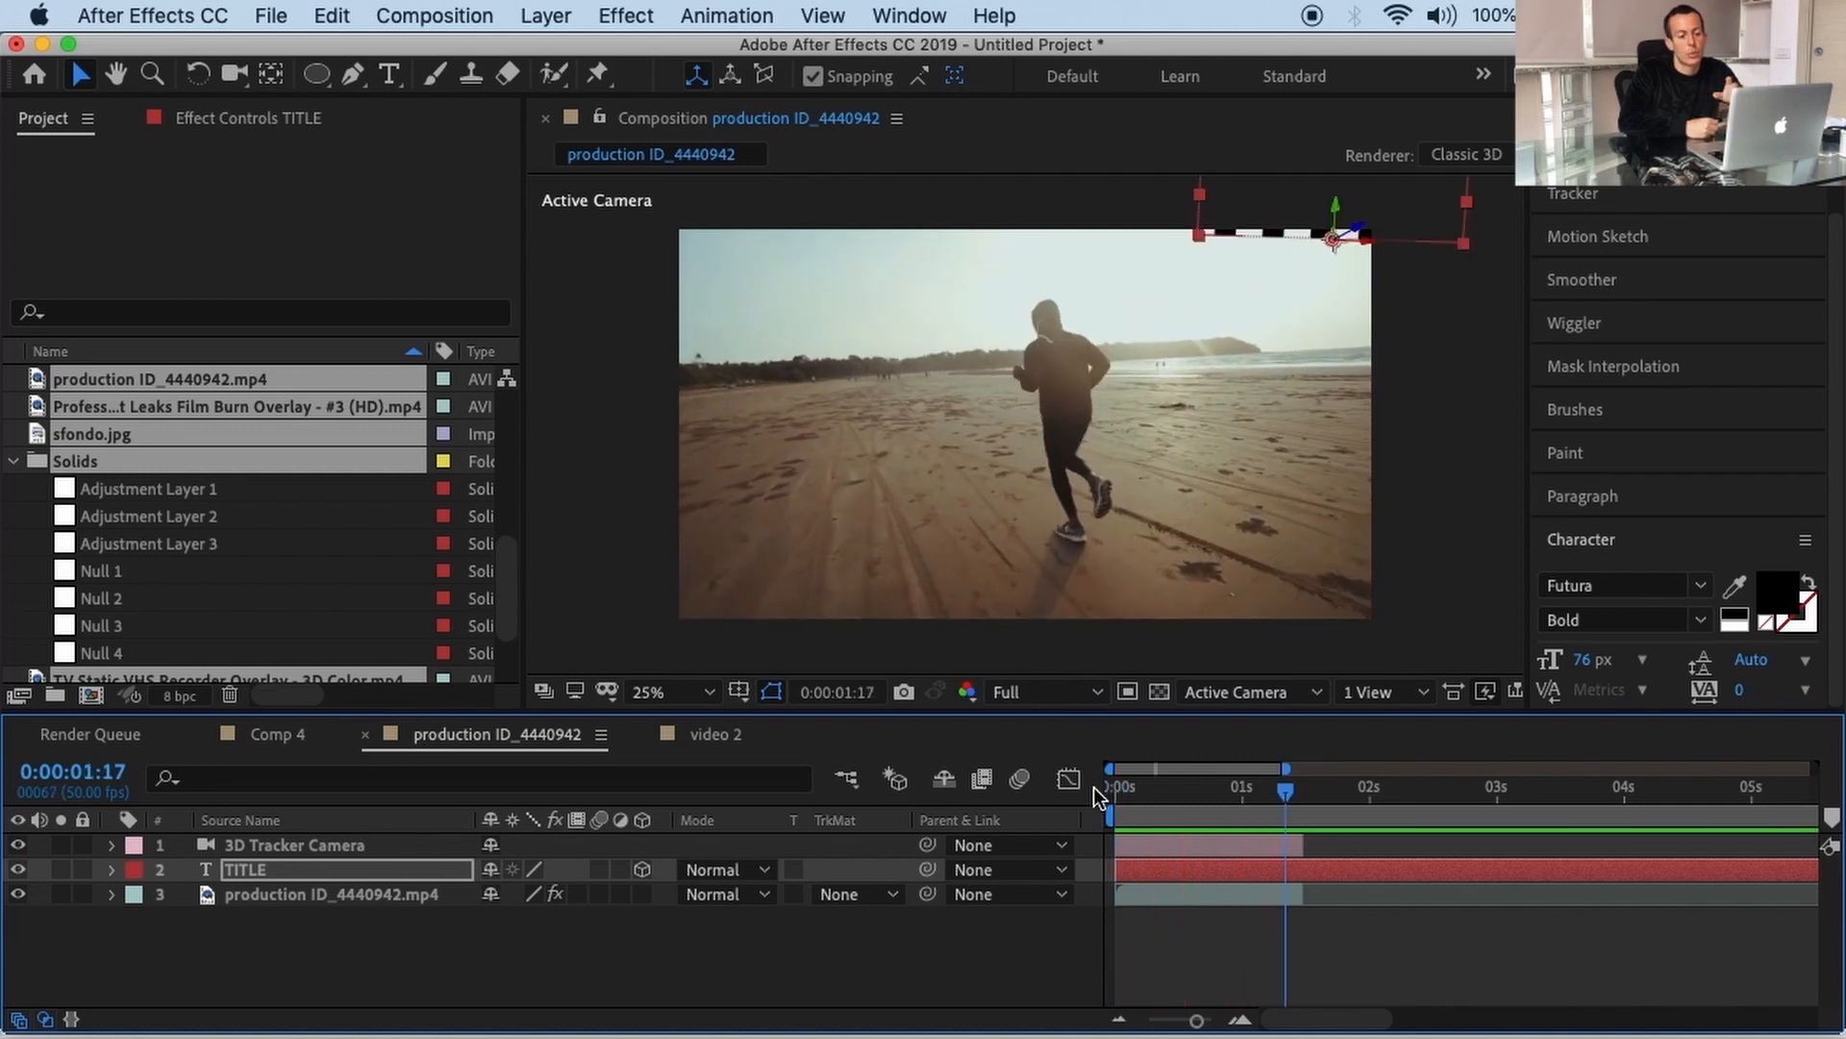
pyautogui.moveTo(1287, 781); pyautogui.dragTo(1252, 806)
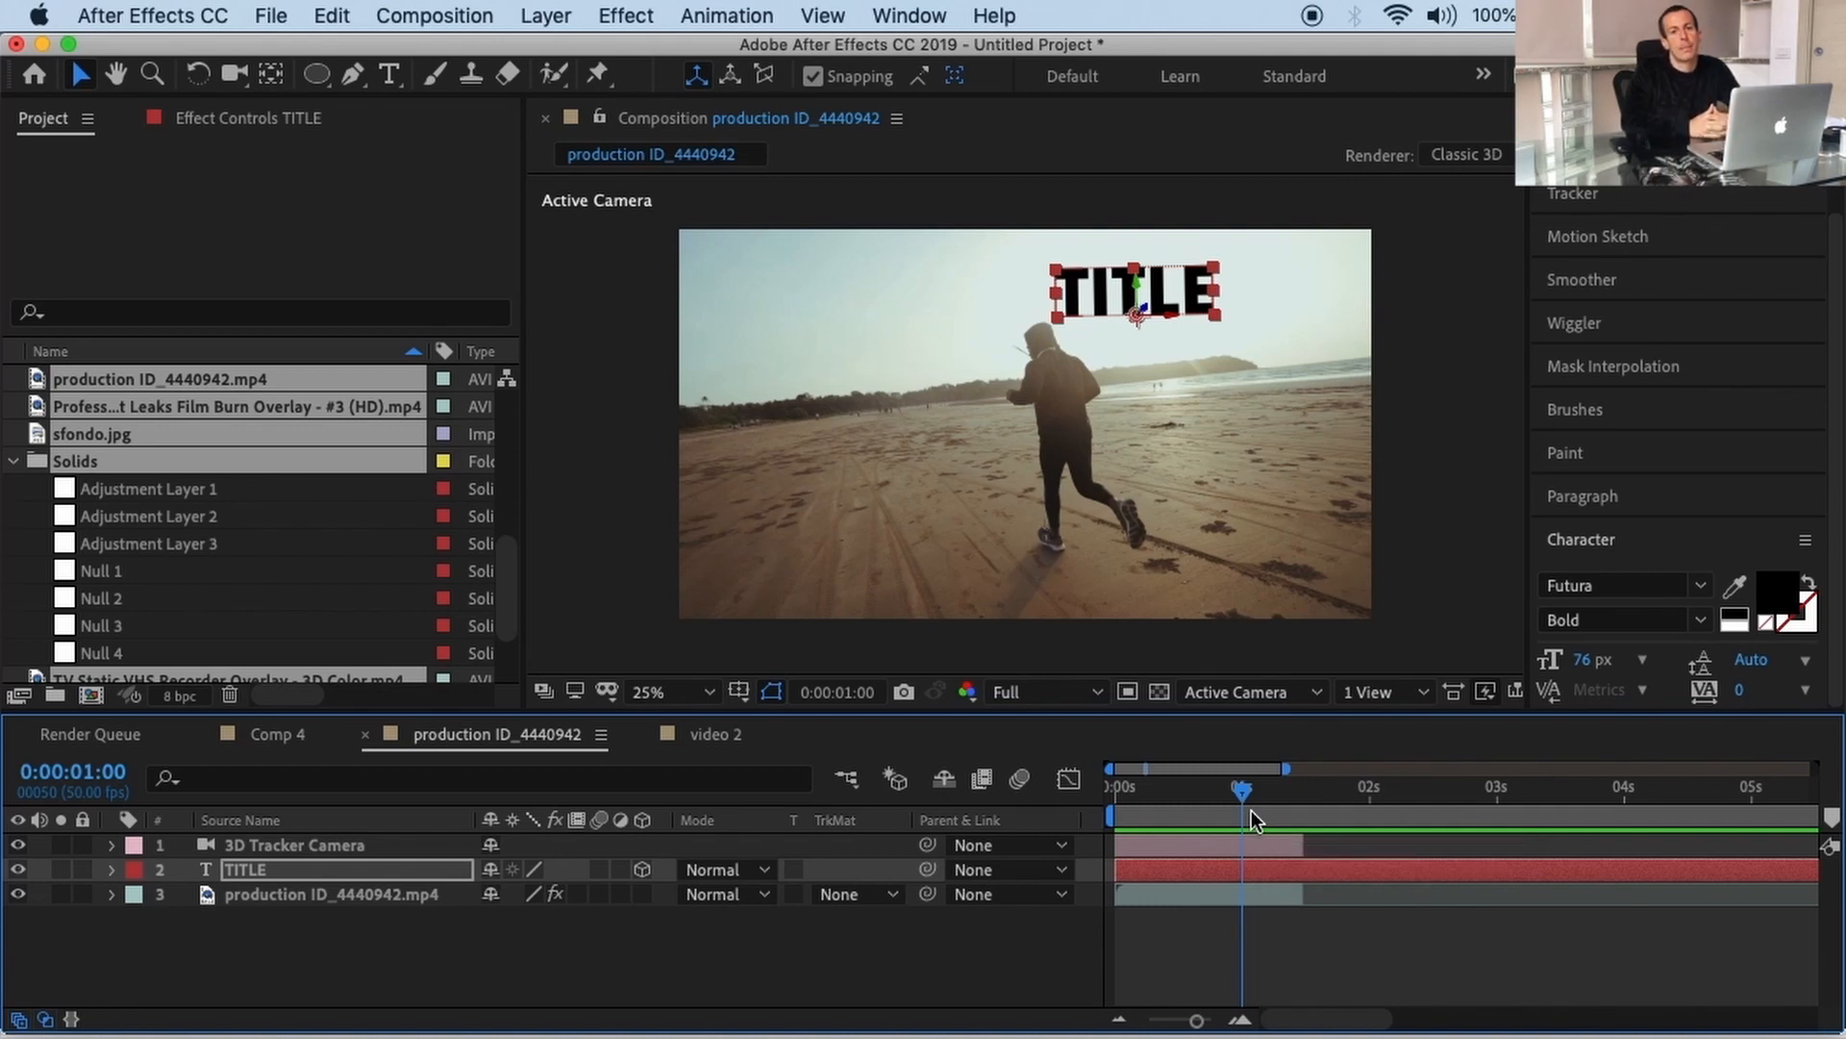
# Step: Create Comp 8 using the HDV/HDTV 720 25 preset (1280×720, 25 fps)
pyautogui.click(480, 23)
pyautogui.click(483, 54)
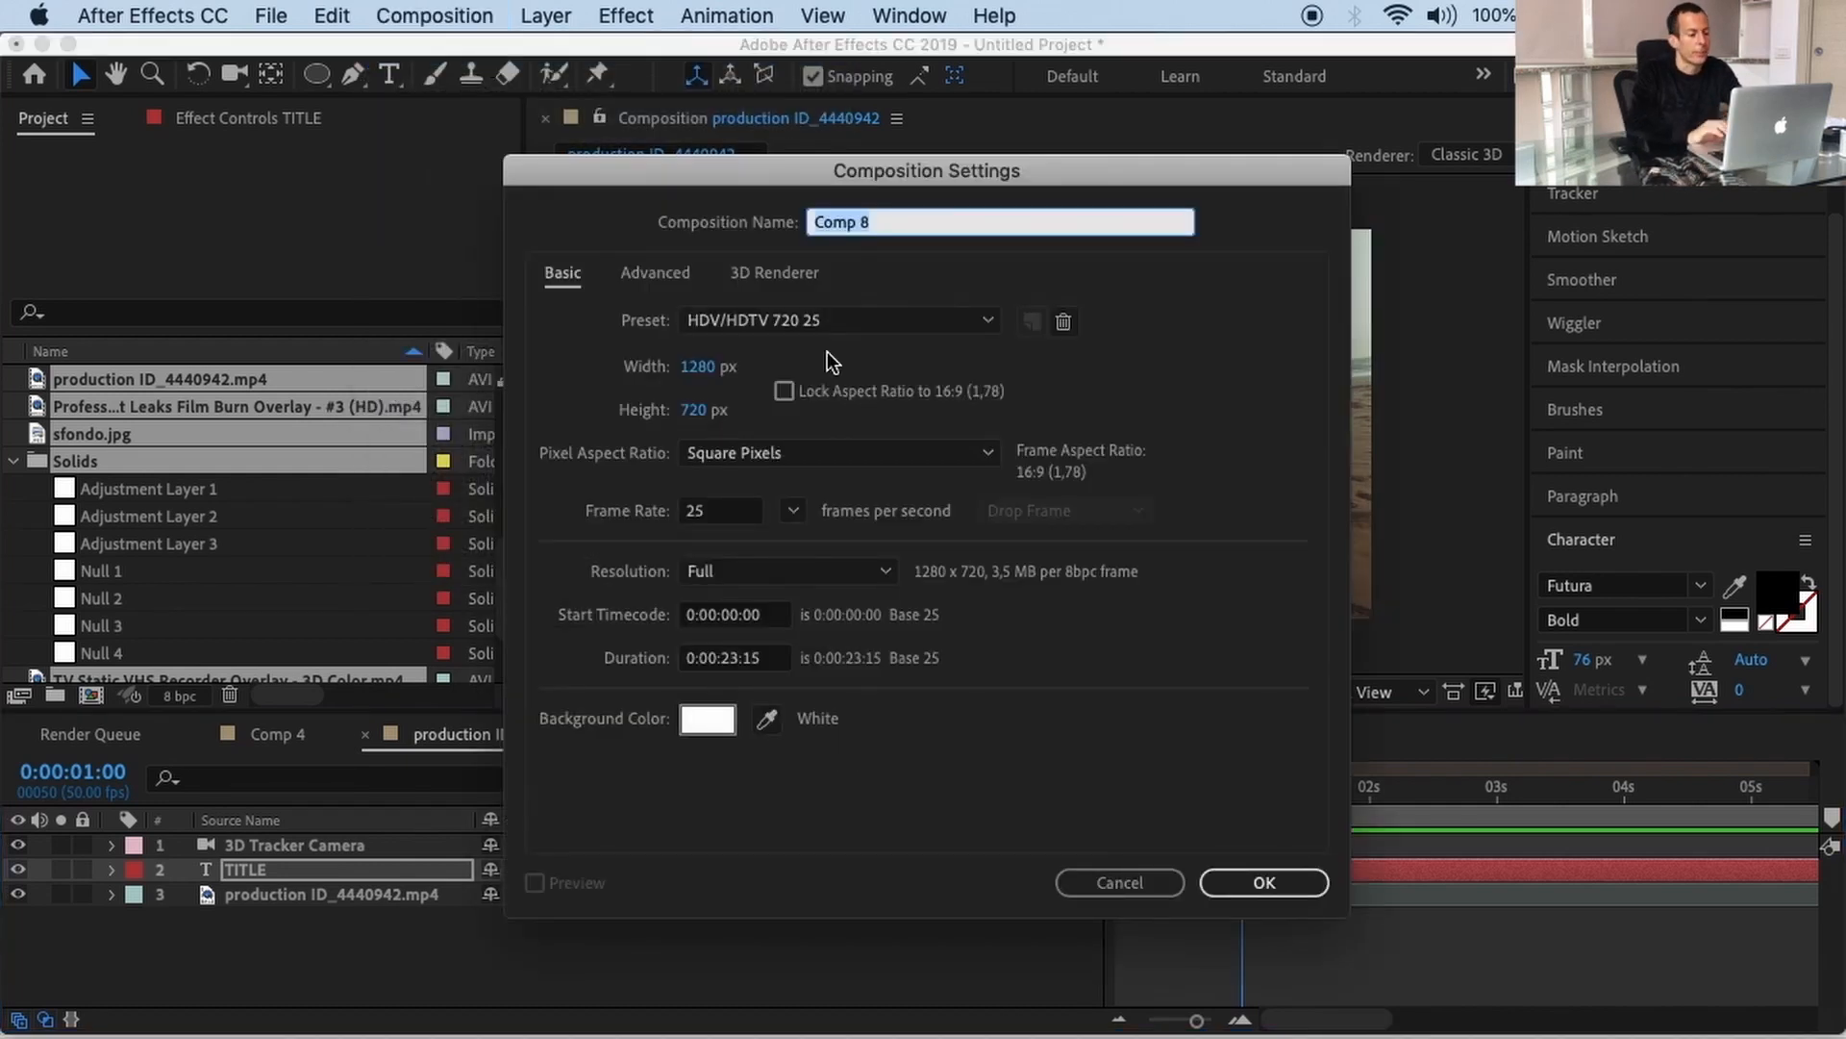
pyautogui.click(871, 327)
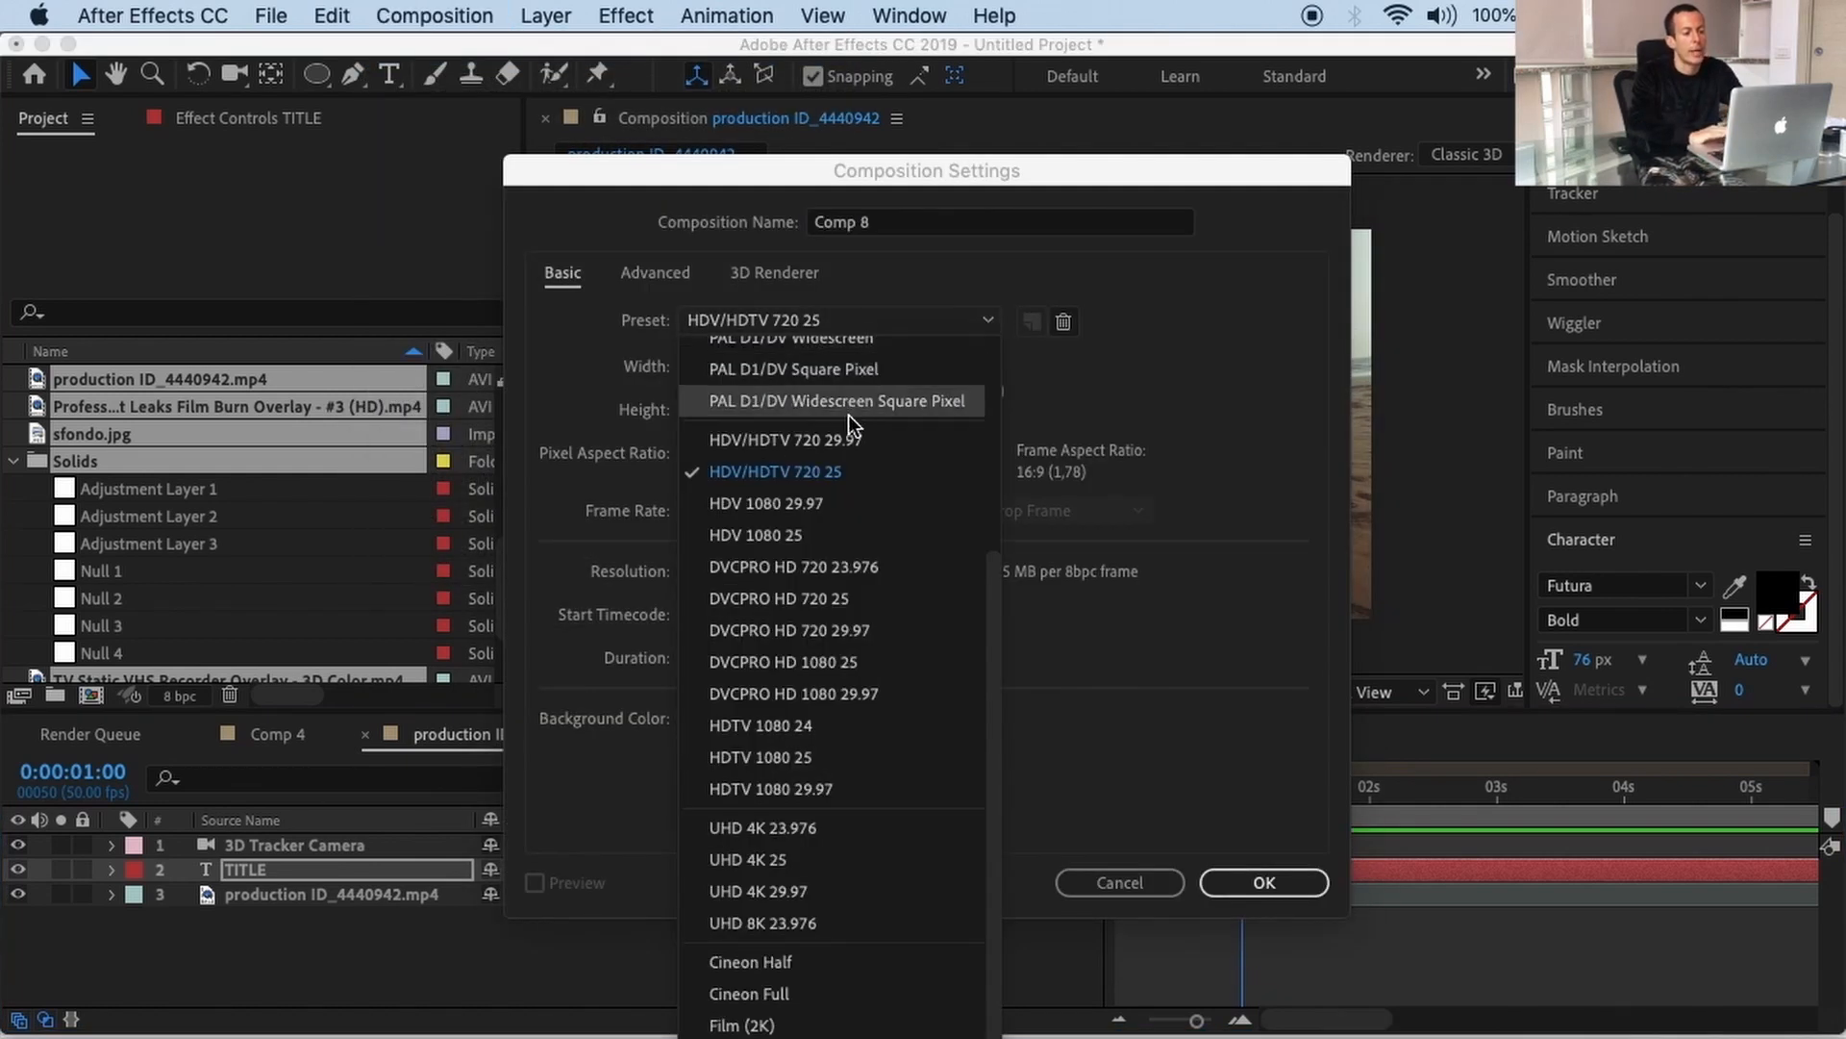
pyautogui.click(839, 475)
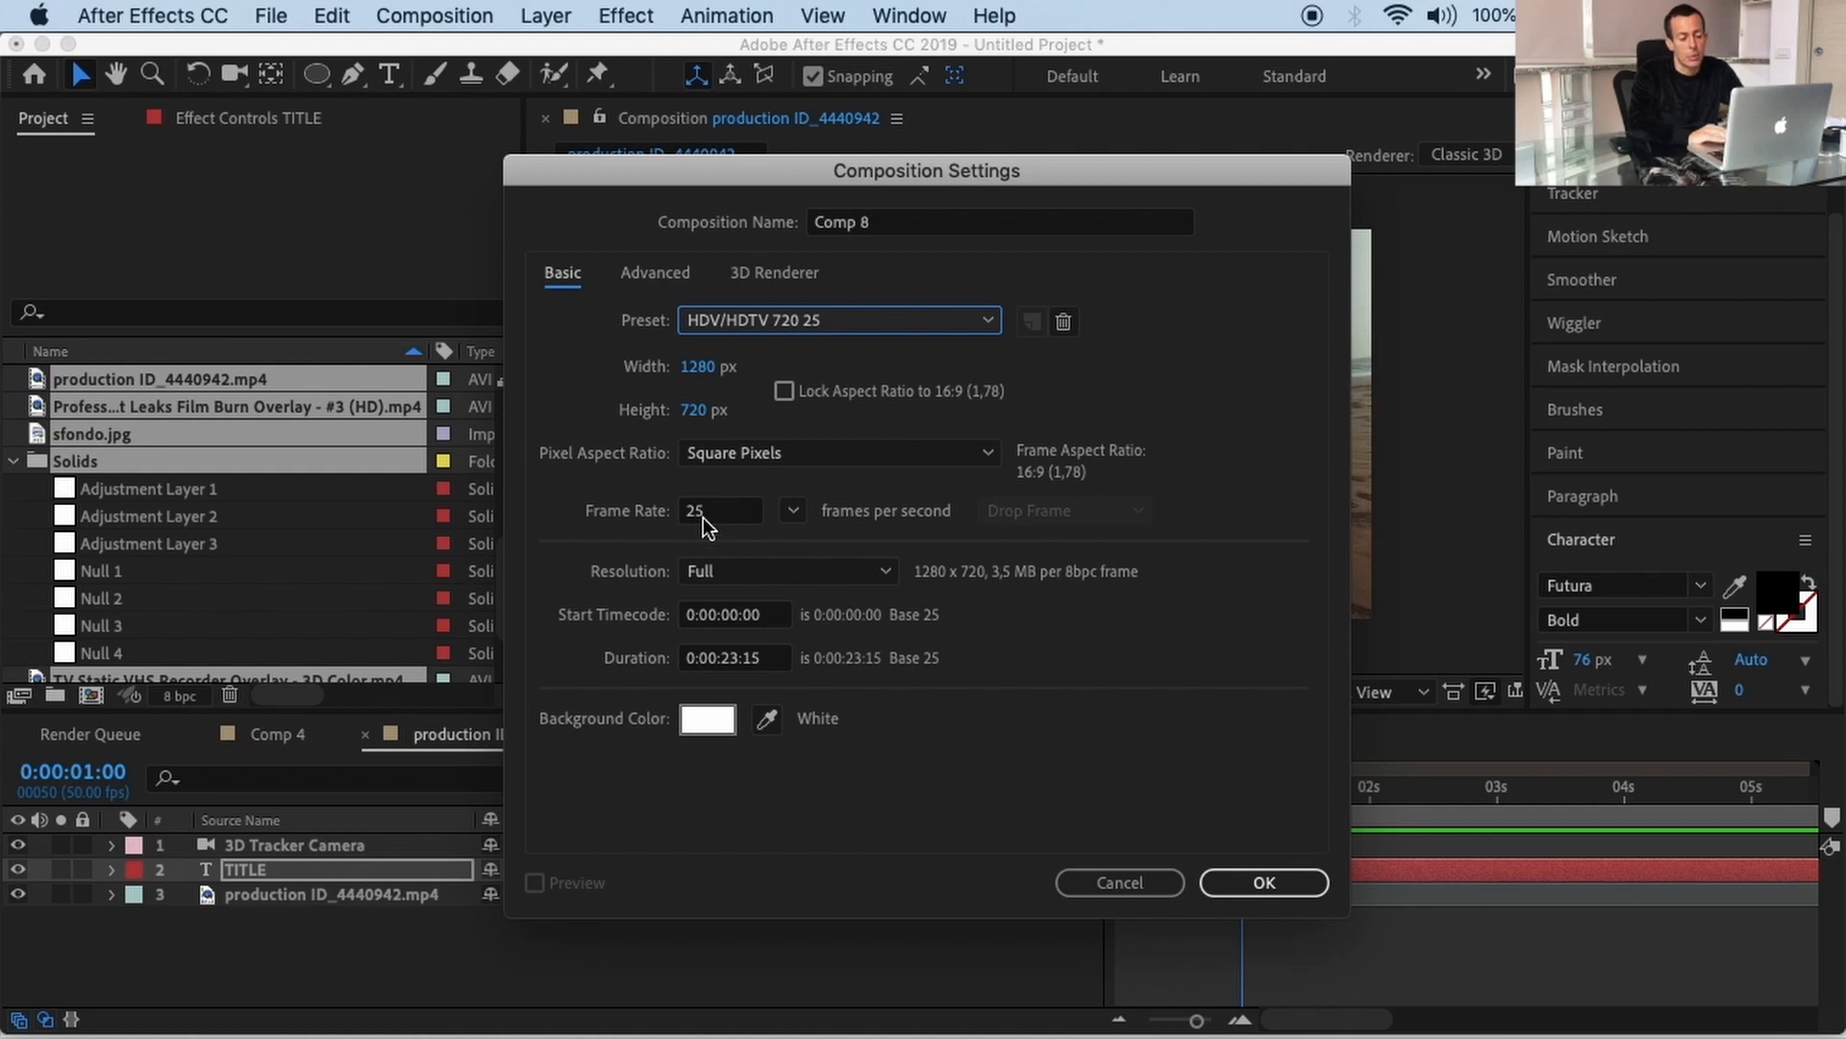
pyautogui.click(1277, 882)
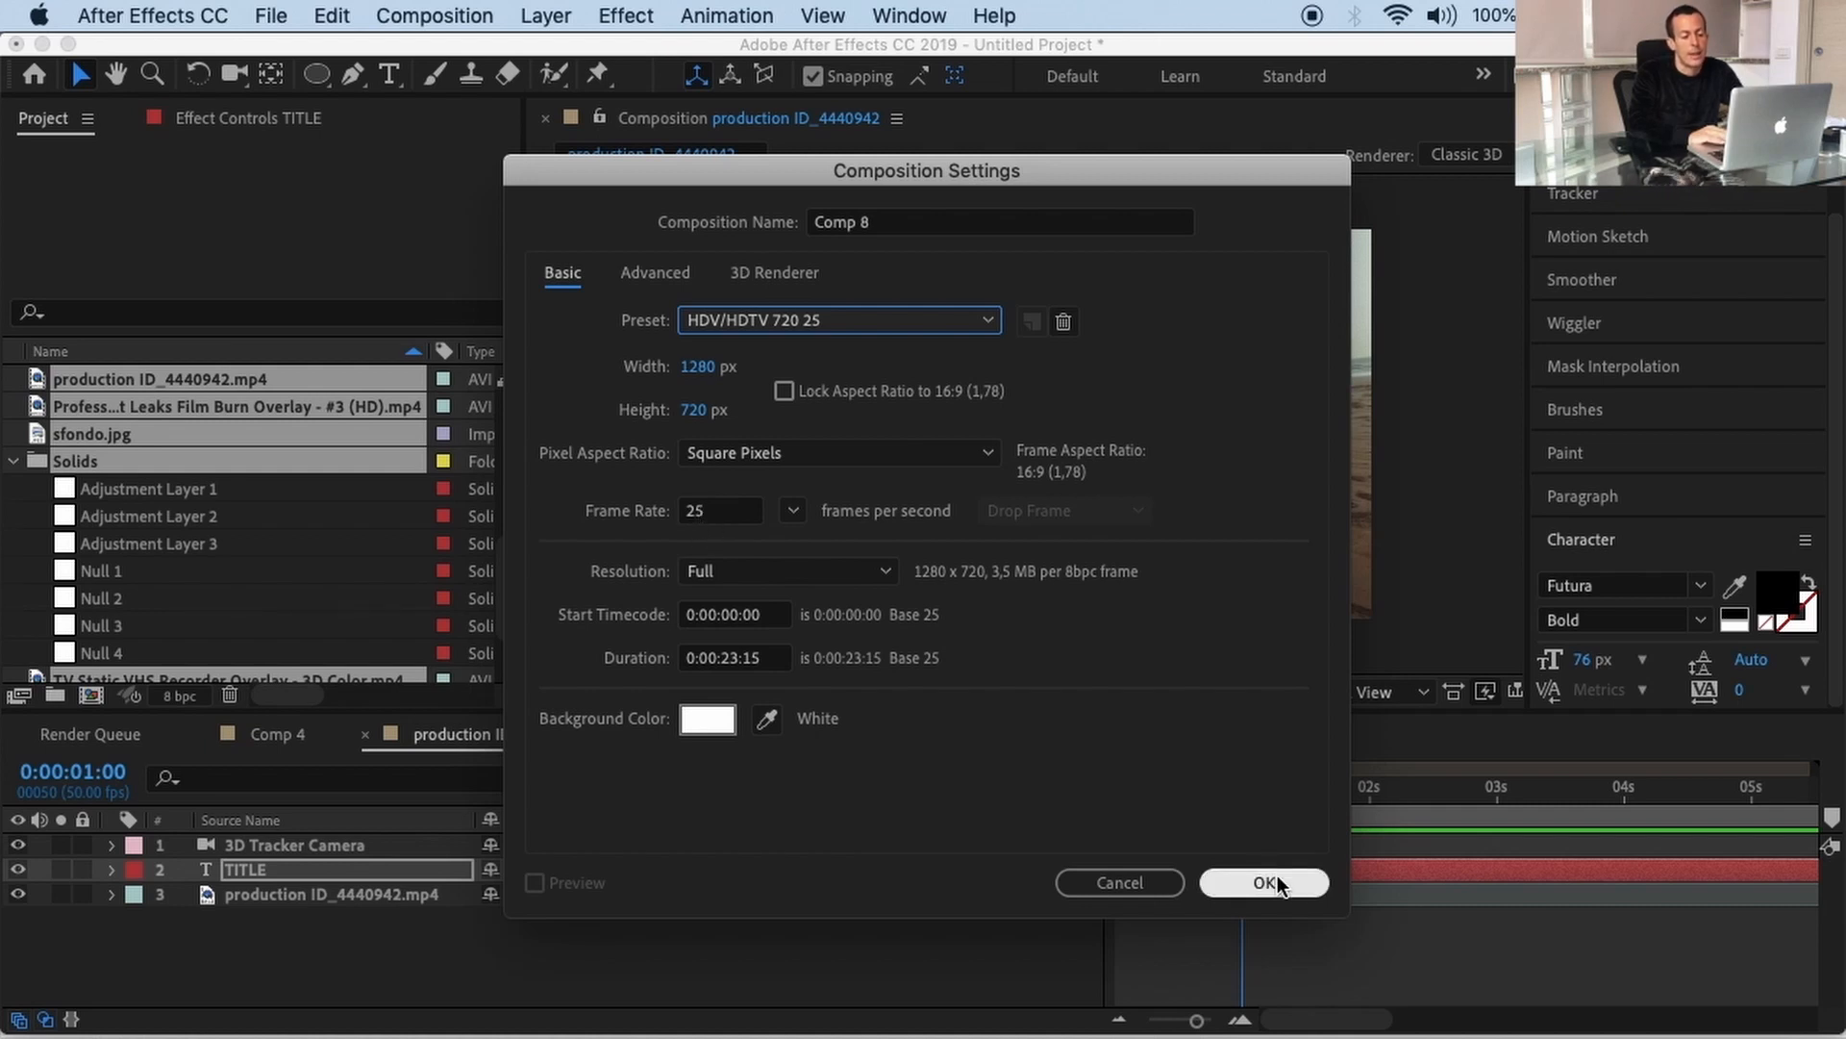
pyautogui.click(1277, 882)
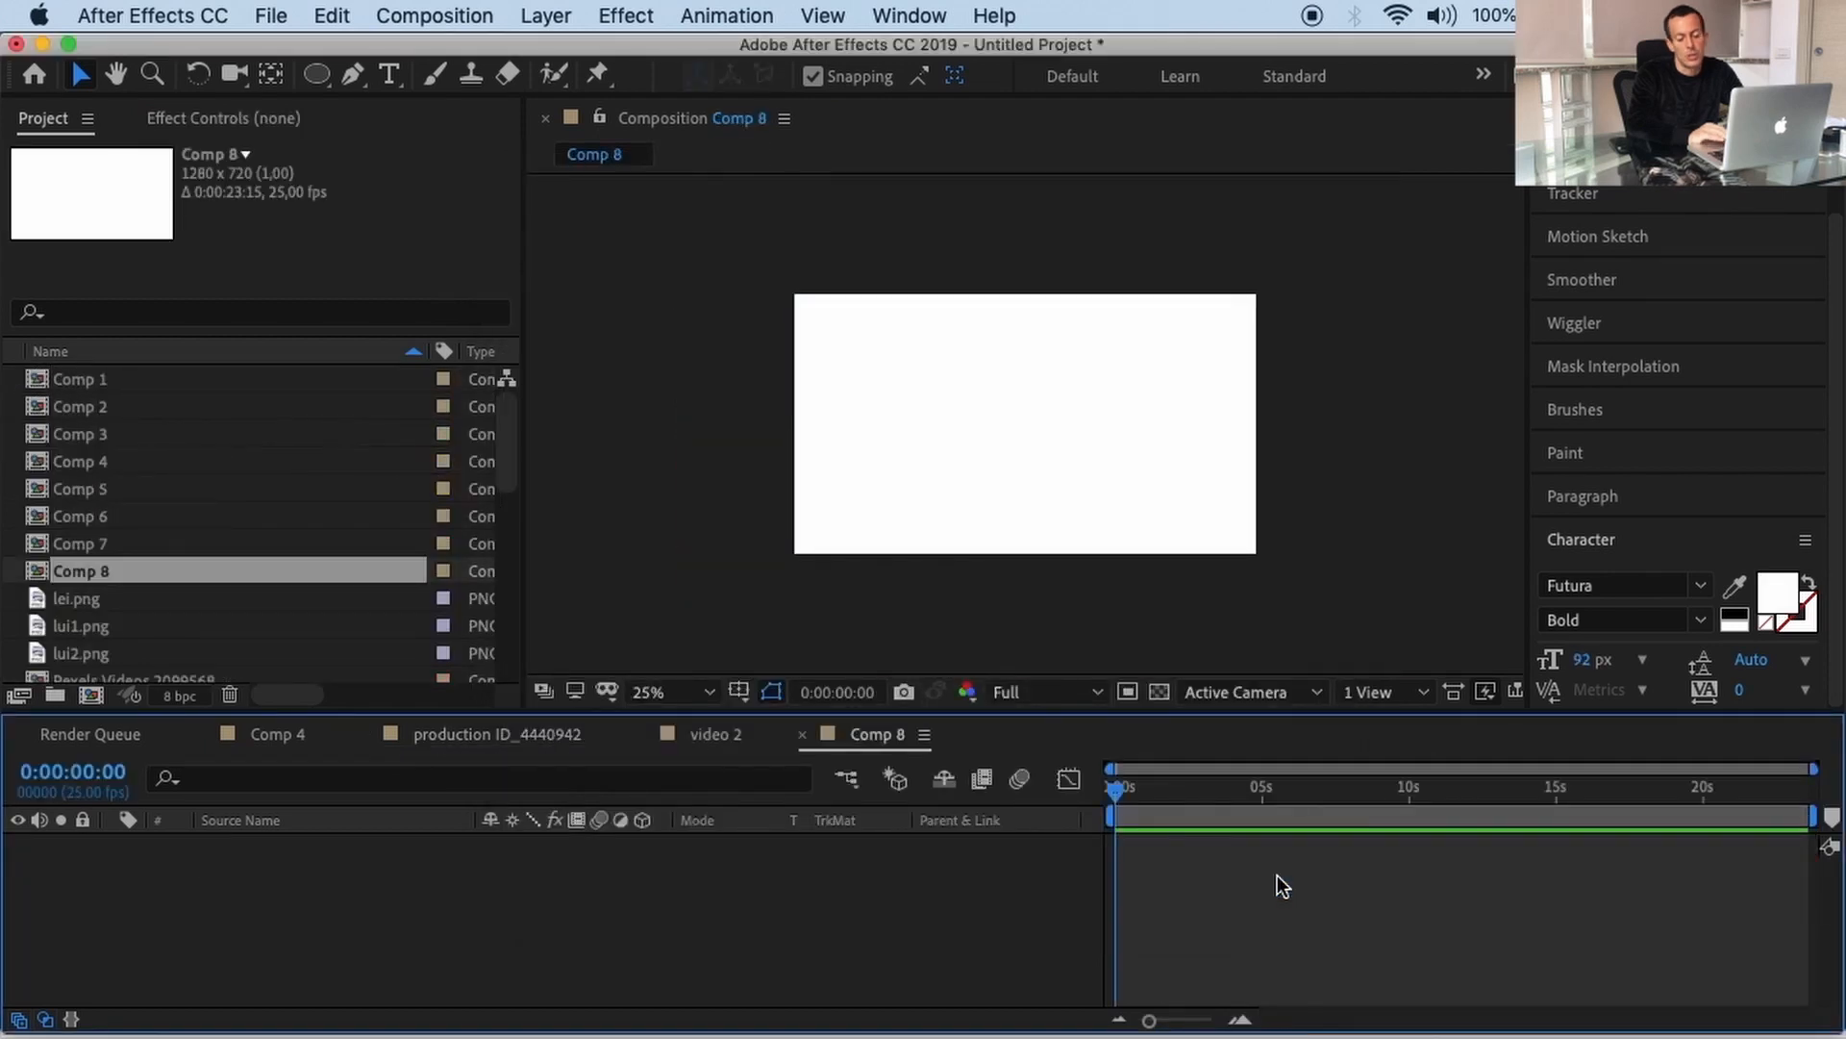
# Step: Preview the clips in the Downloads folder and import video.mp4 with the van and balloons
pyautogui.click(270, 15)
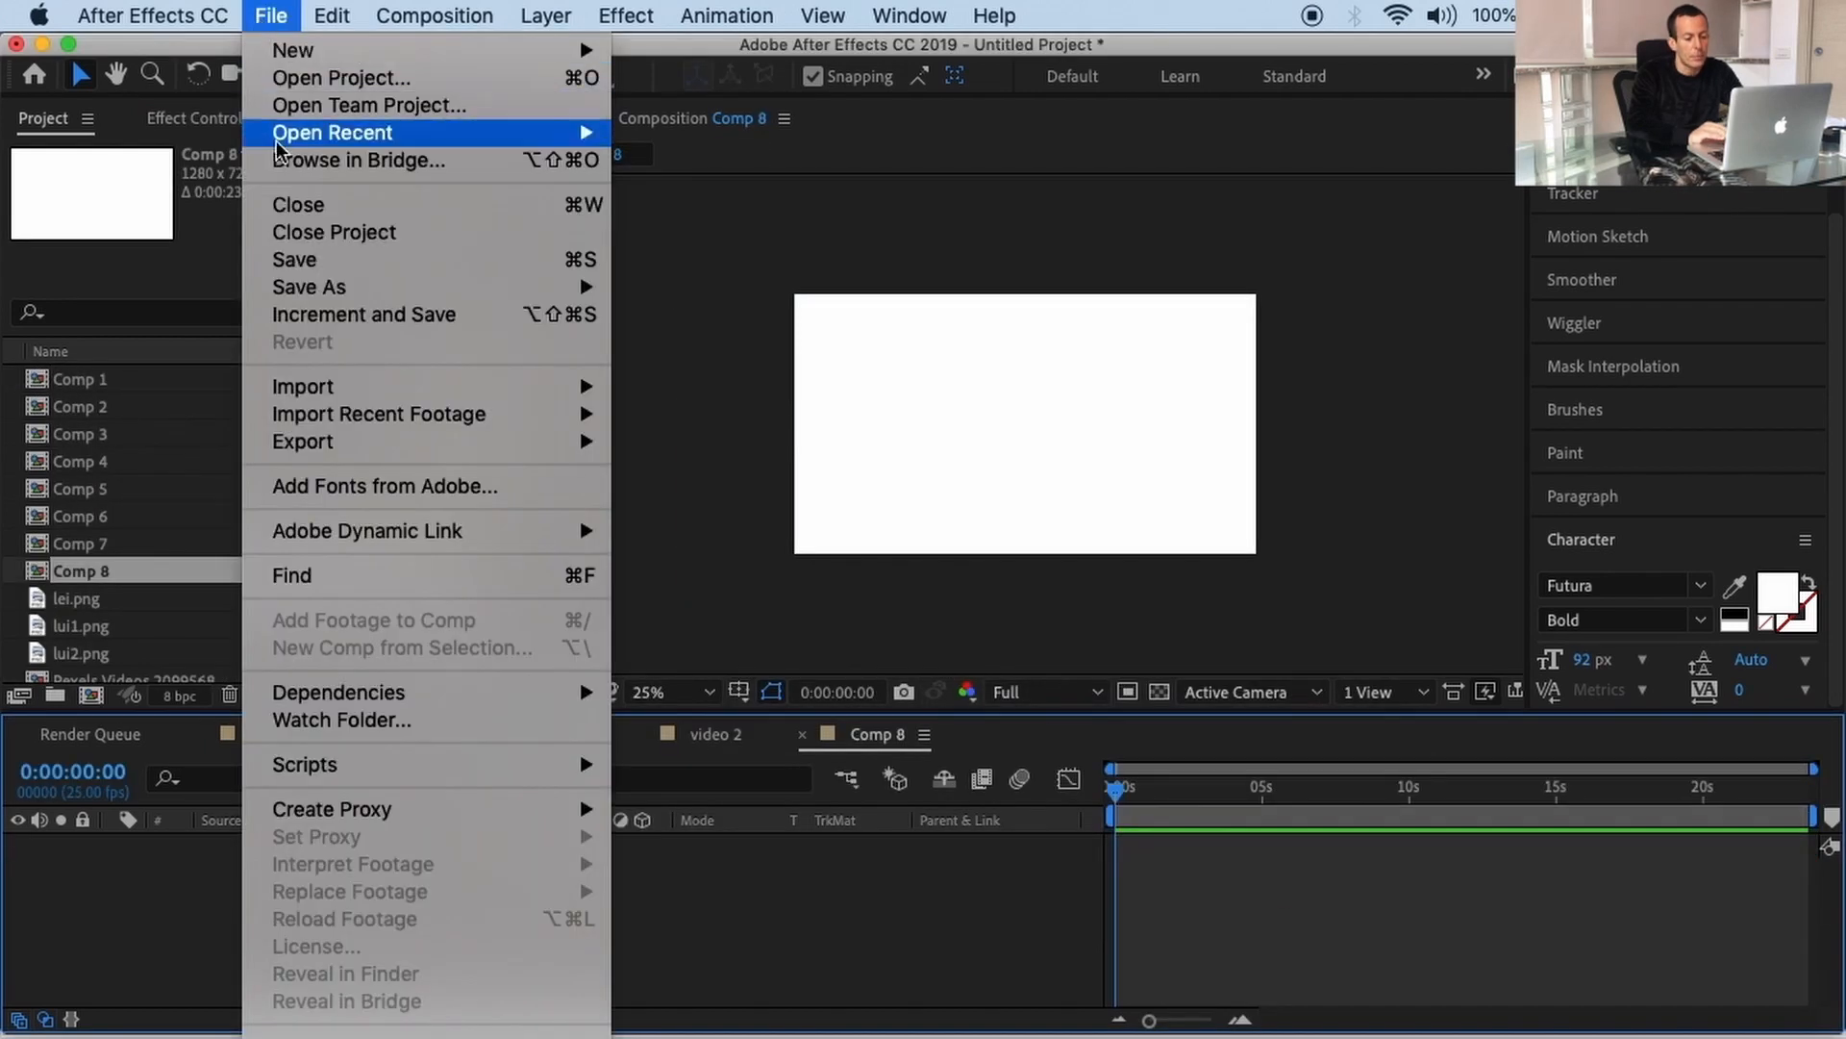
pyautogui.moveTo(587, 398)
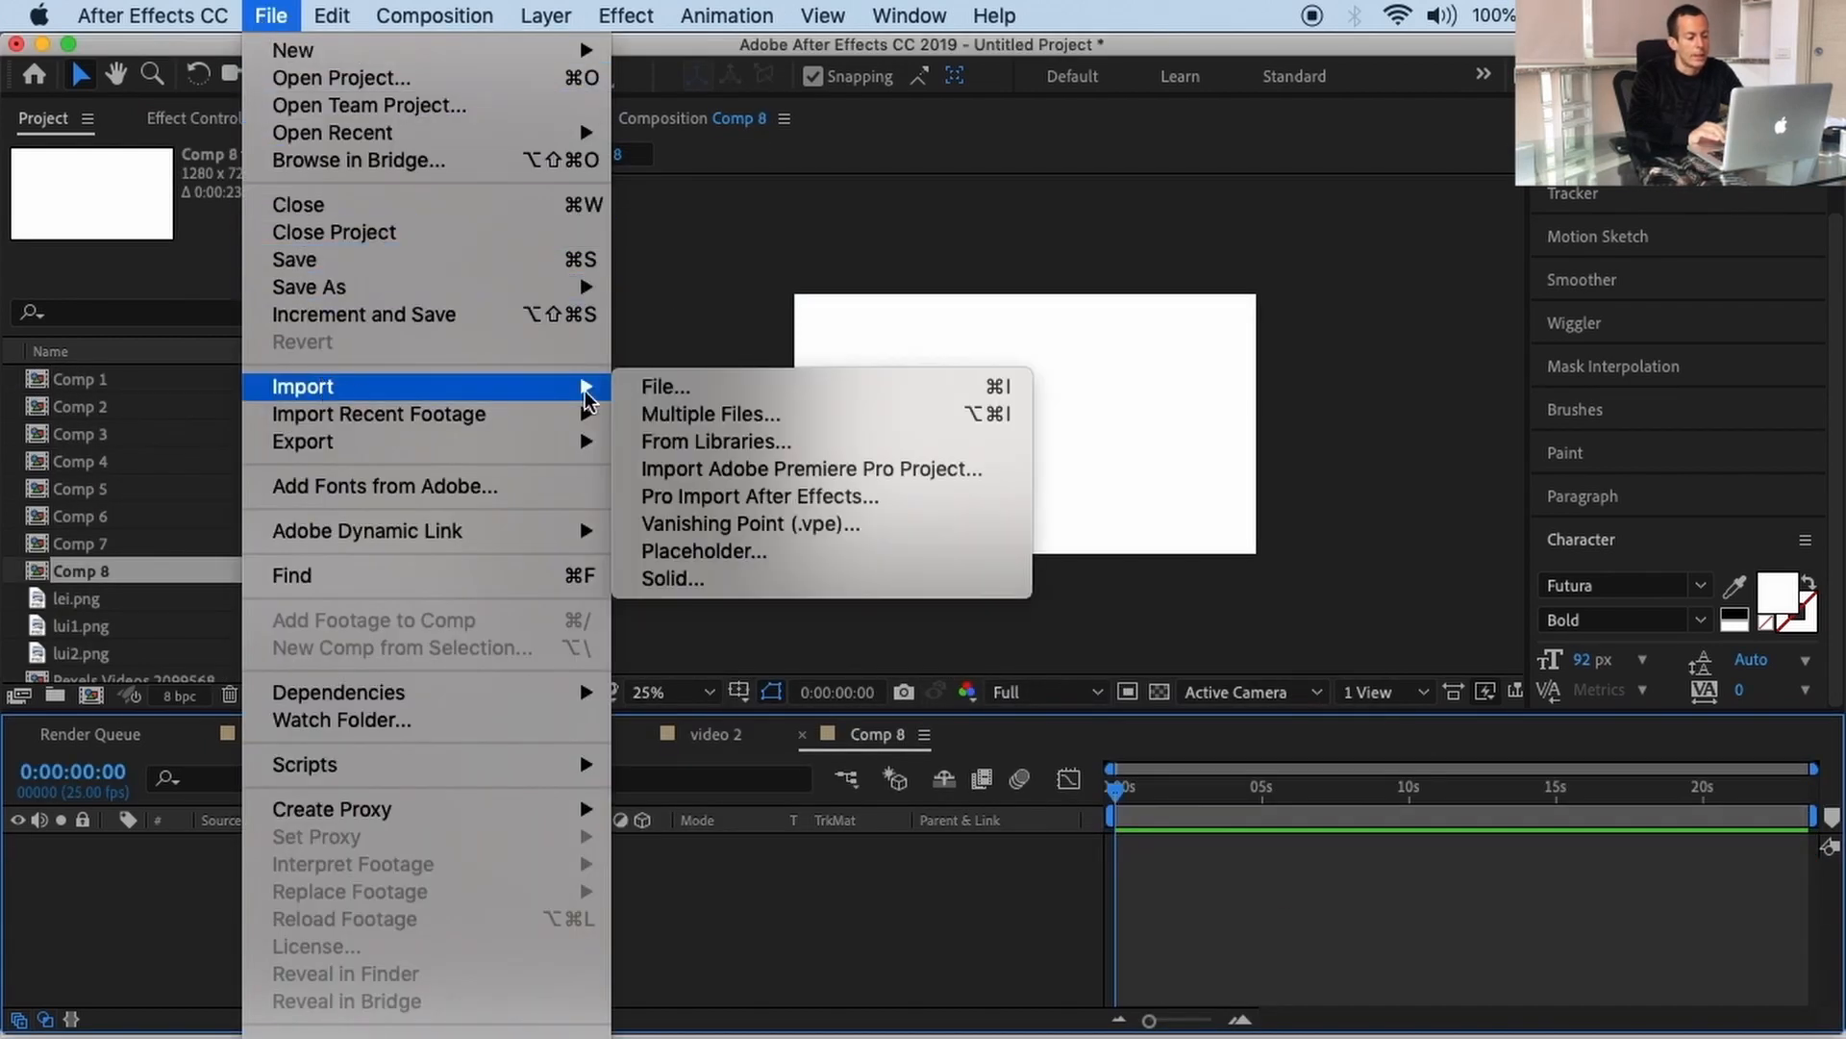
pyautogui.click(681, 395)
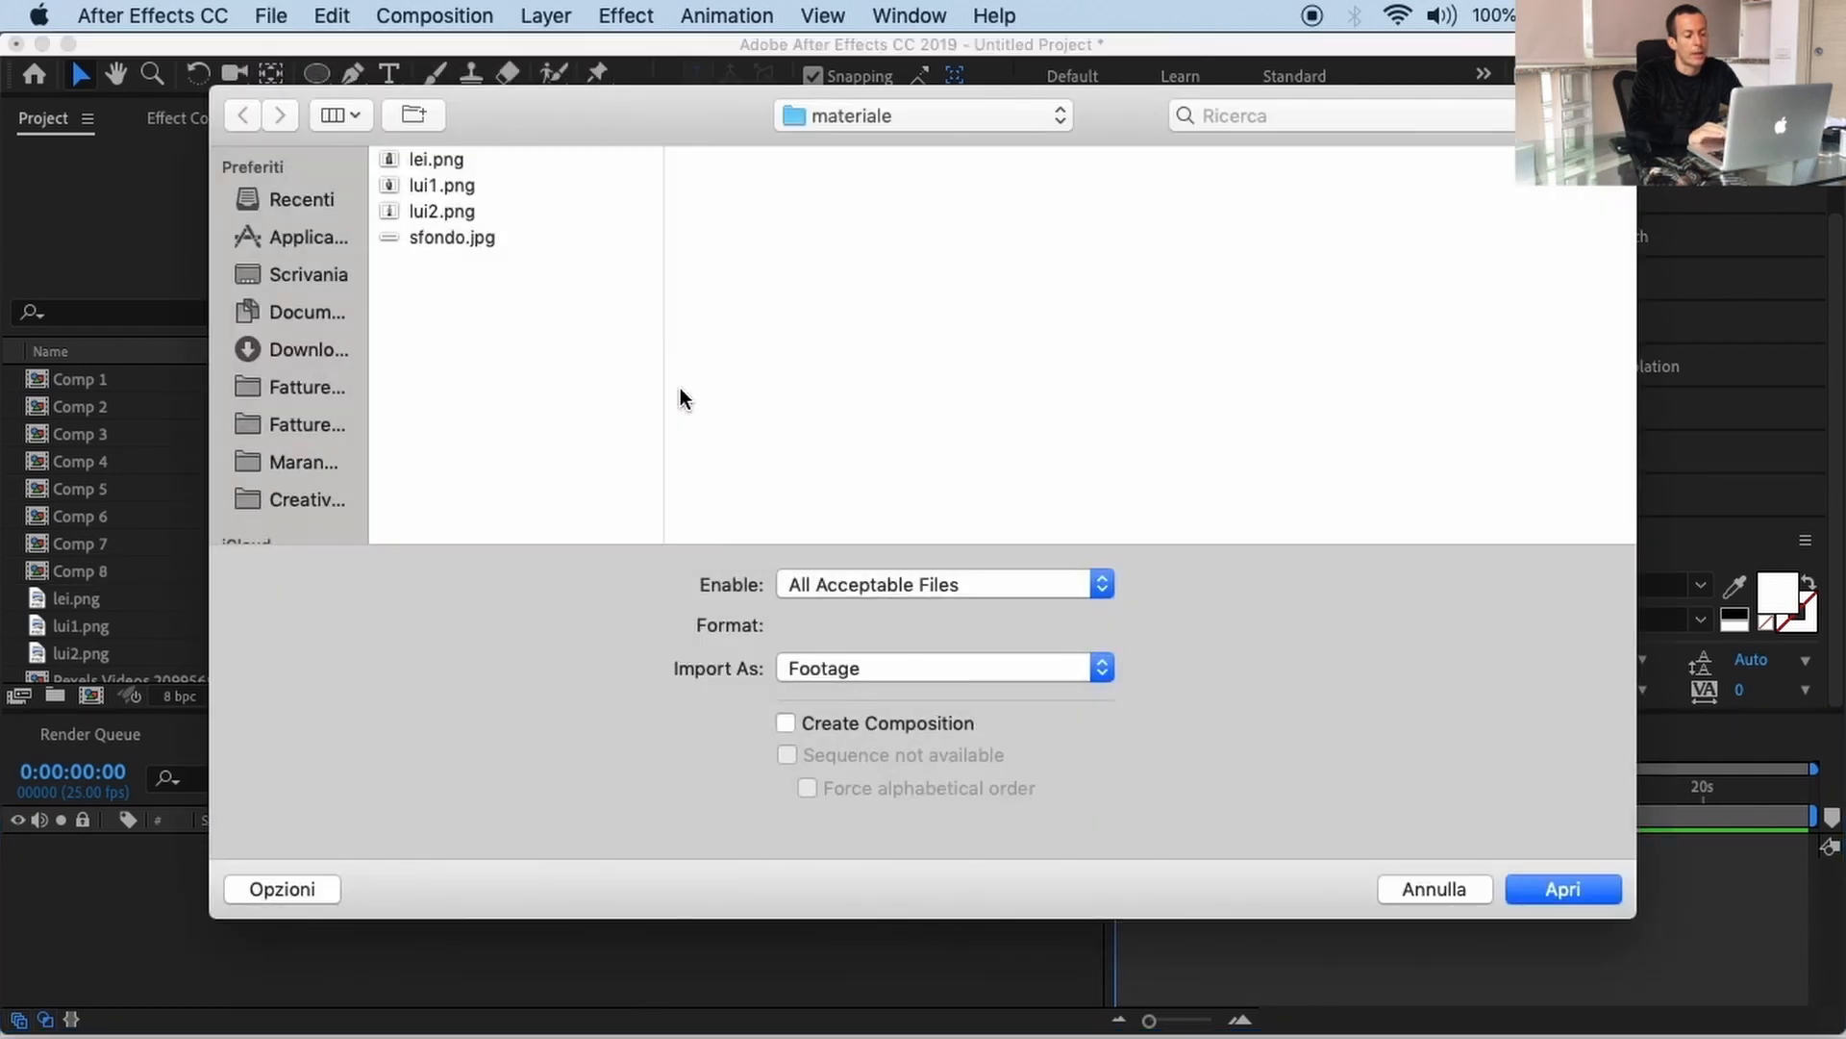
pyautogui.click(309, 352)
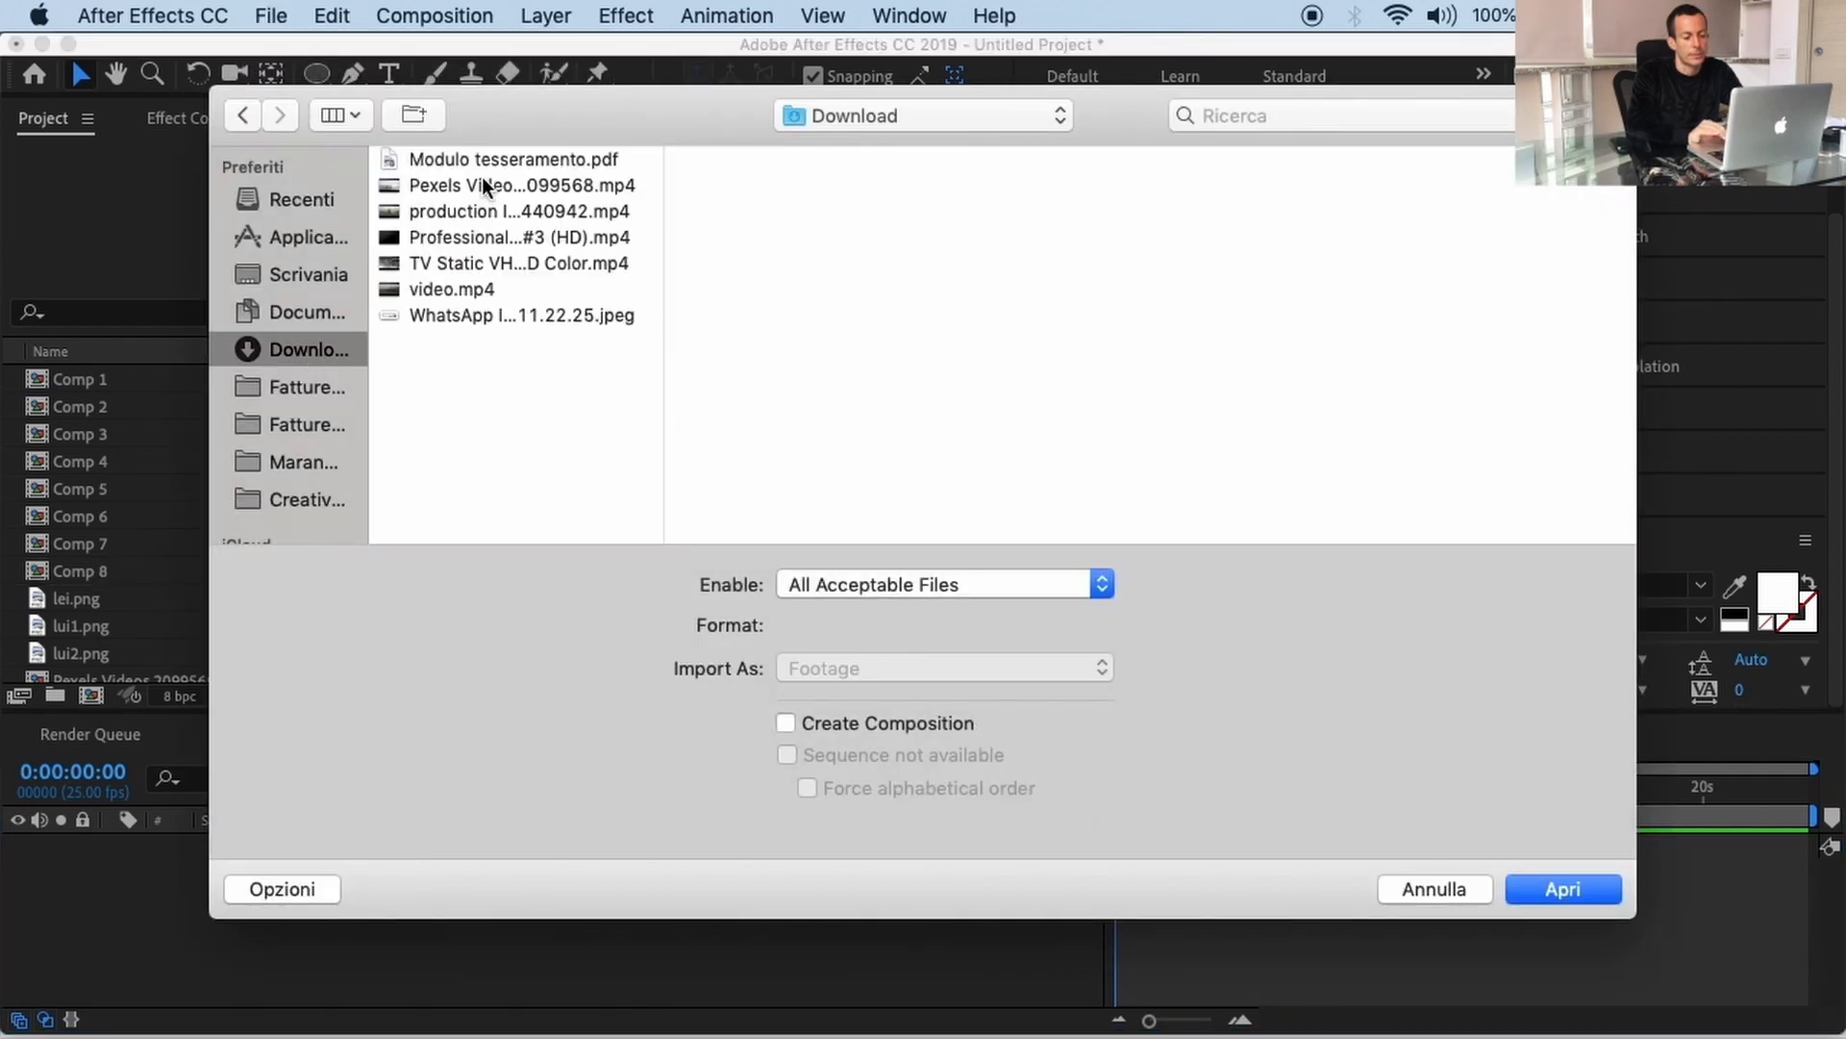
pyautogui.click(481, 210)
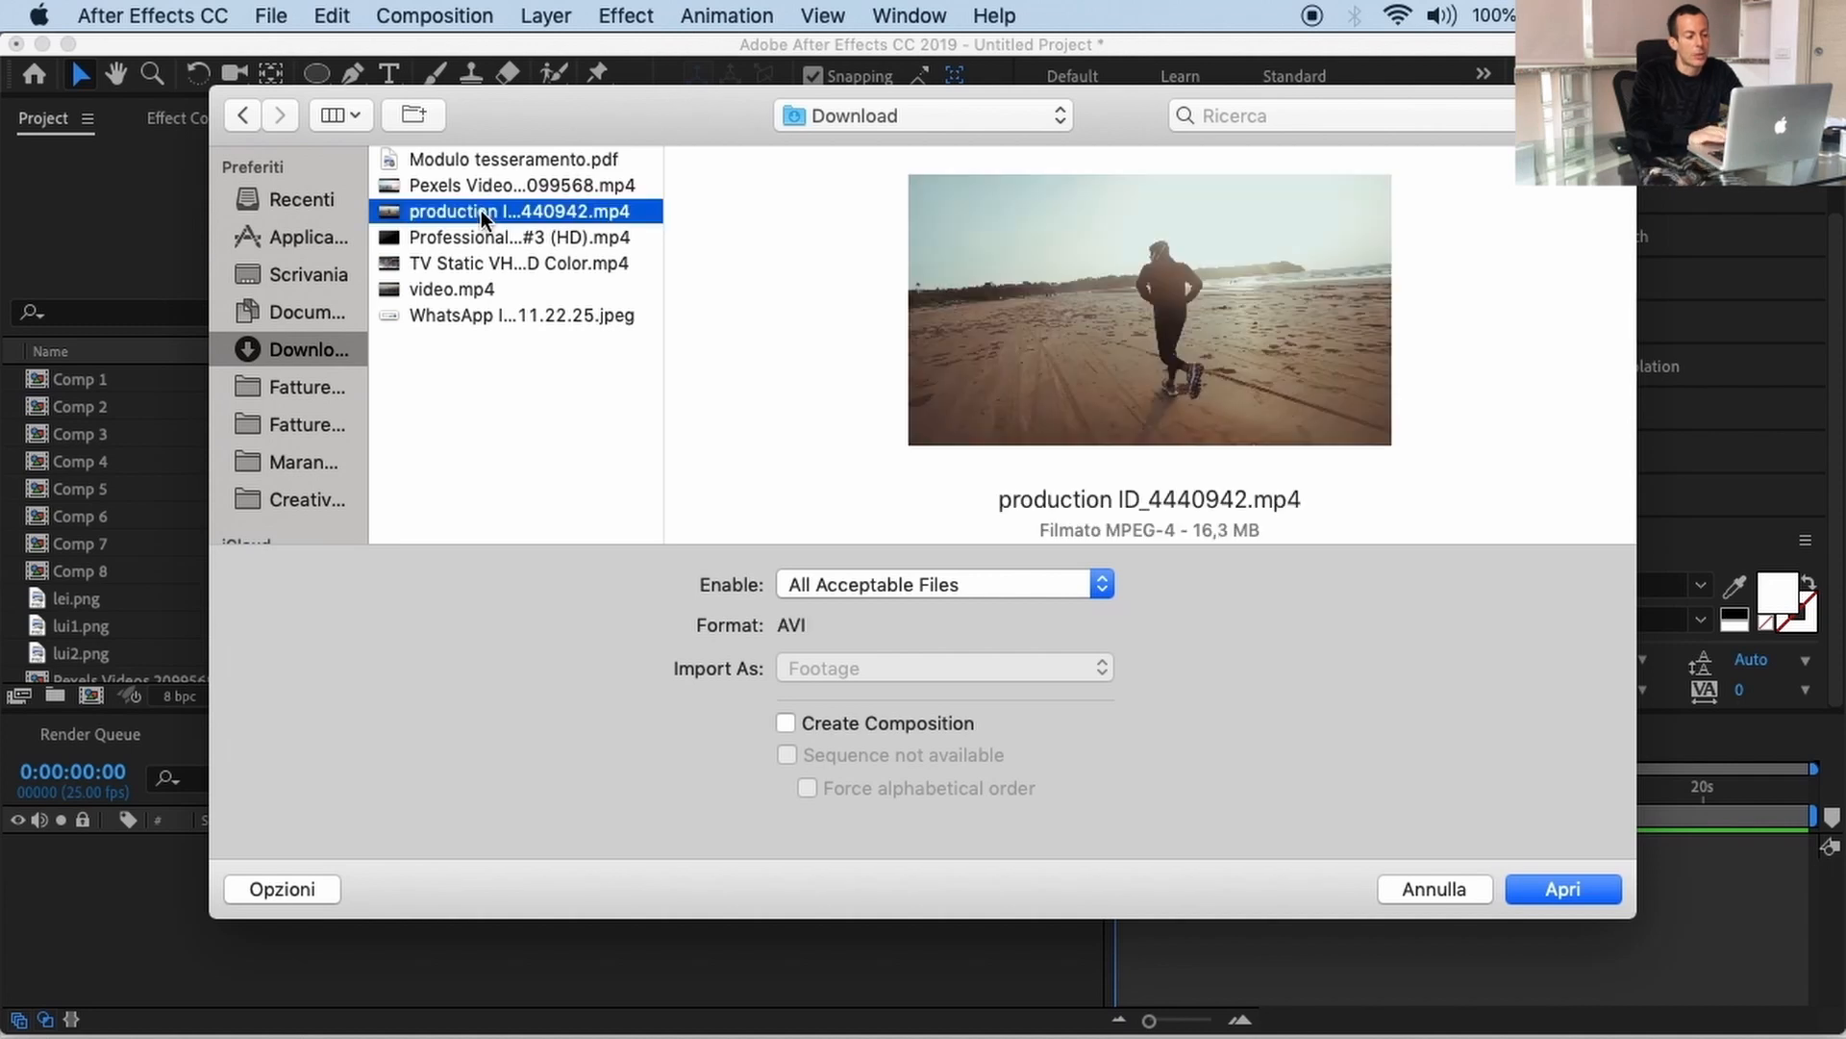
pyautogui.click(481, 236)
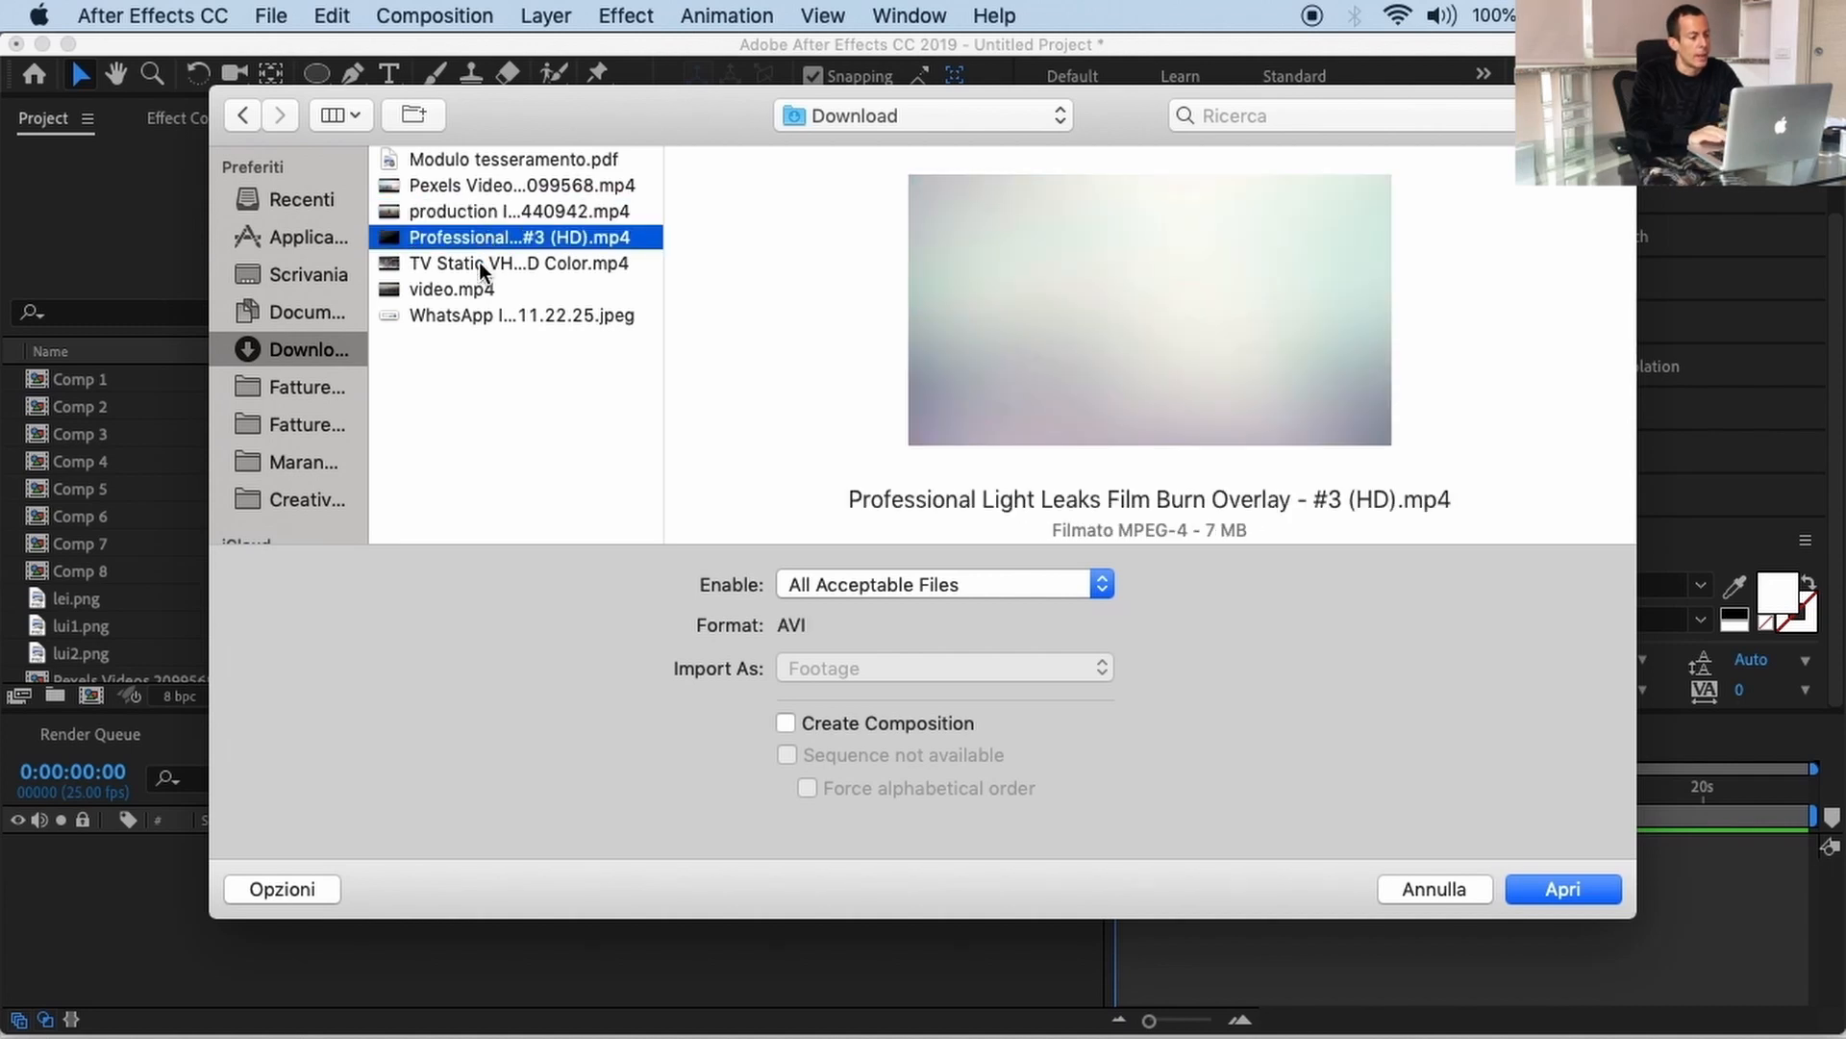
pyautogui.click(477, 208)
pyautogui.click(477, 186)
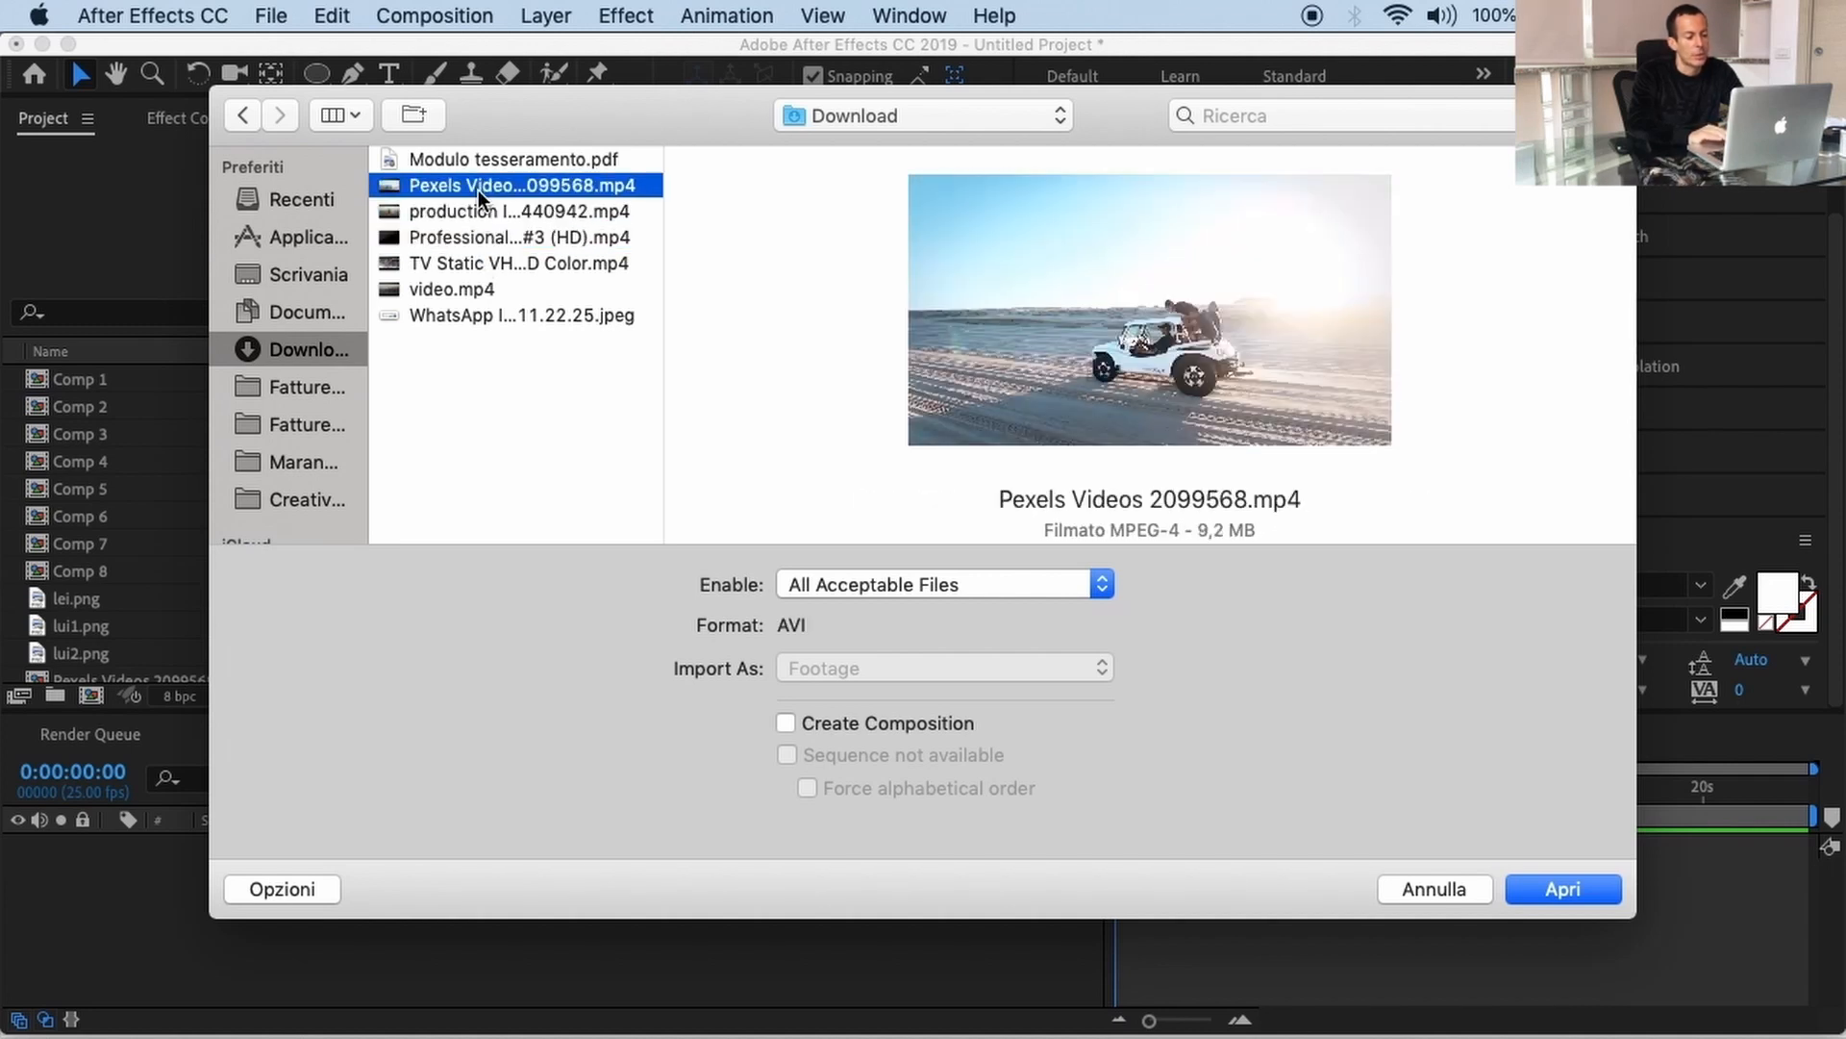
pyautogui.click(473, 263)
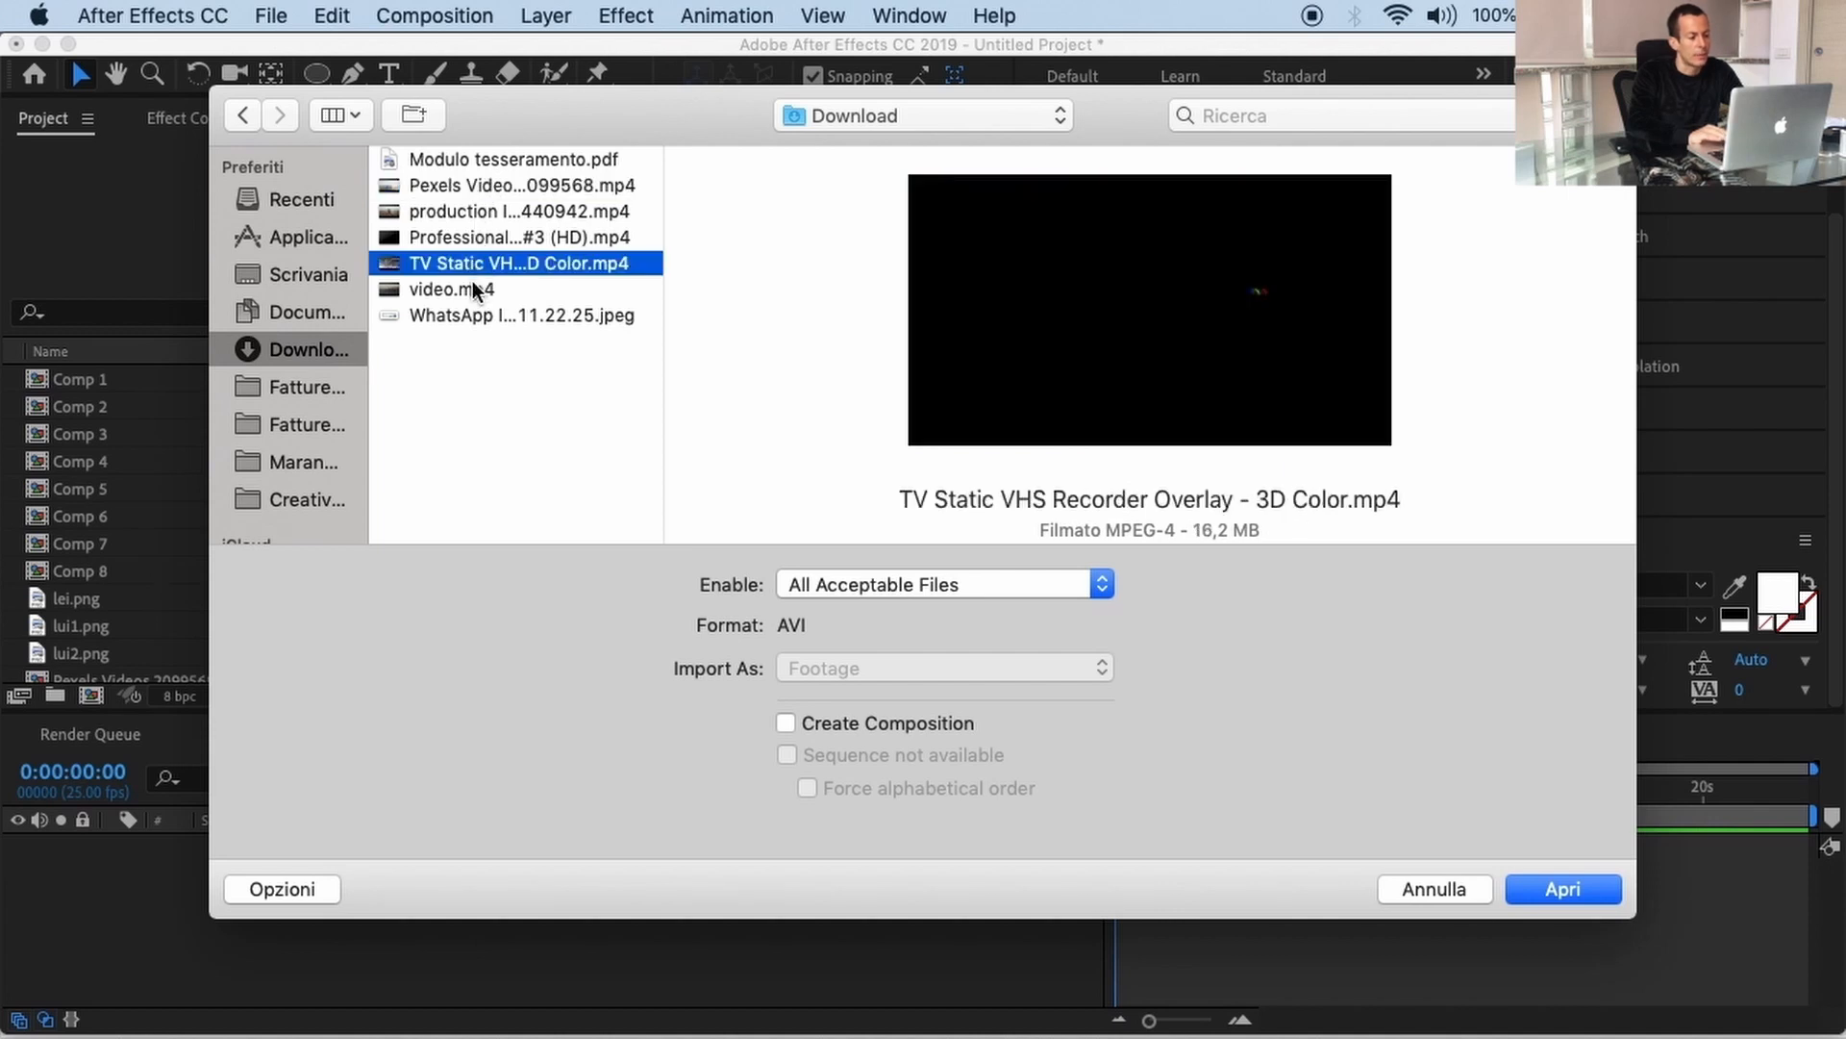
pyautogui.click(472, 290)
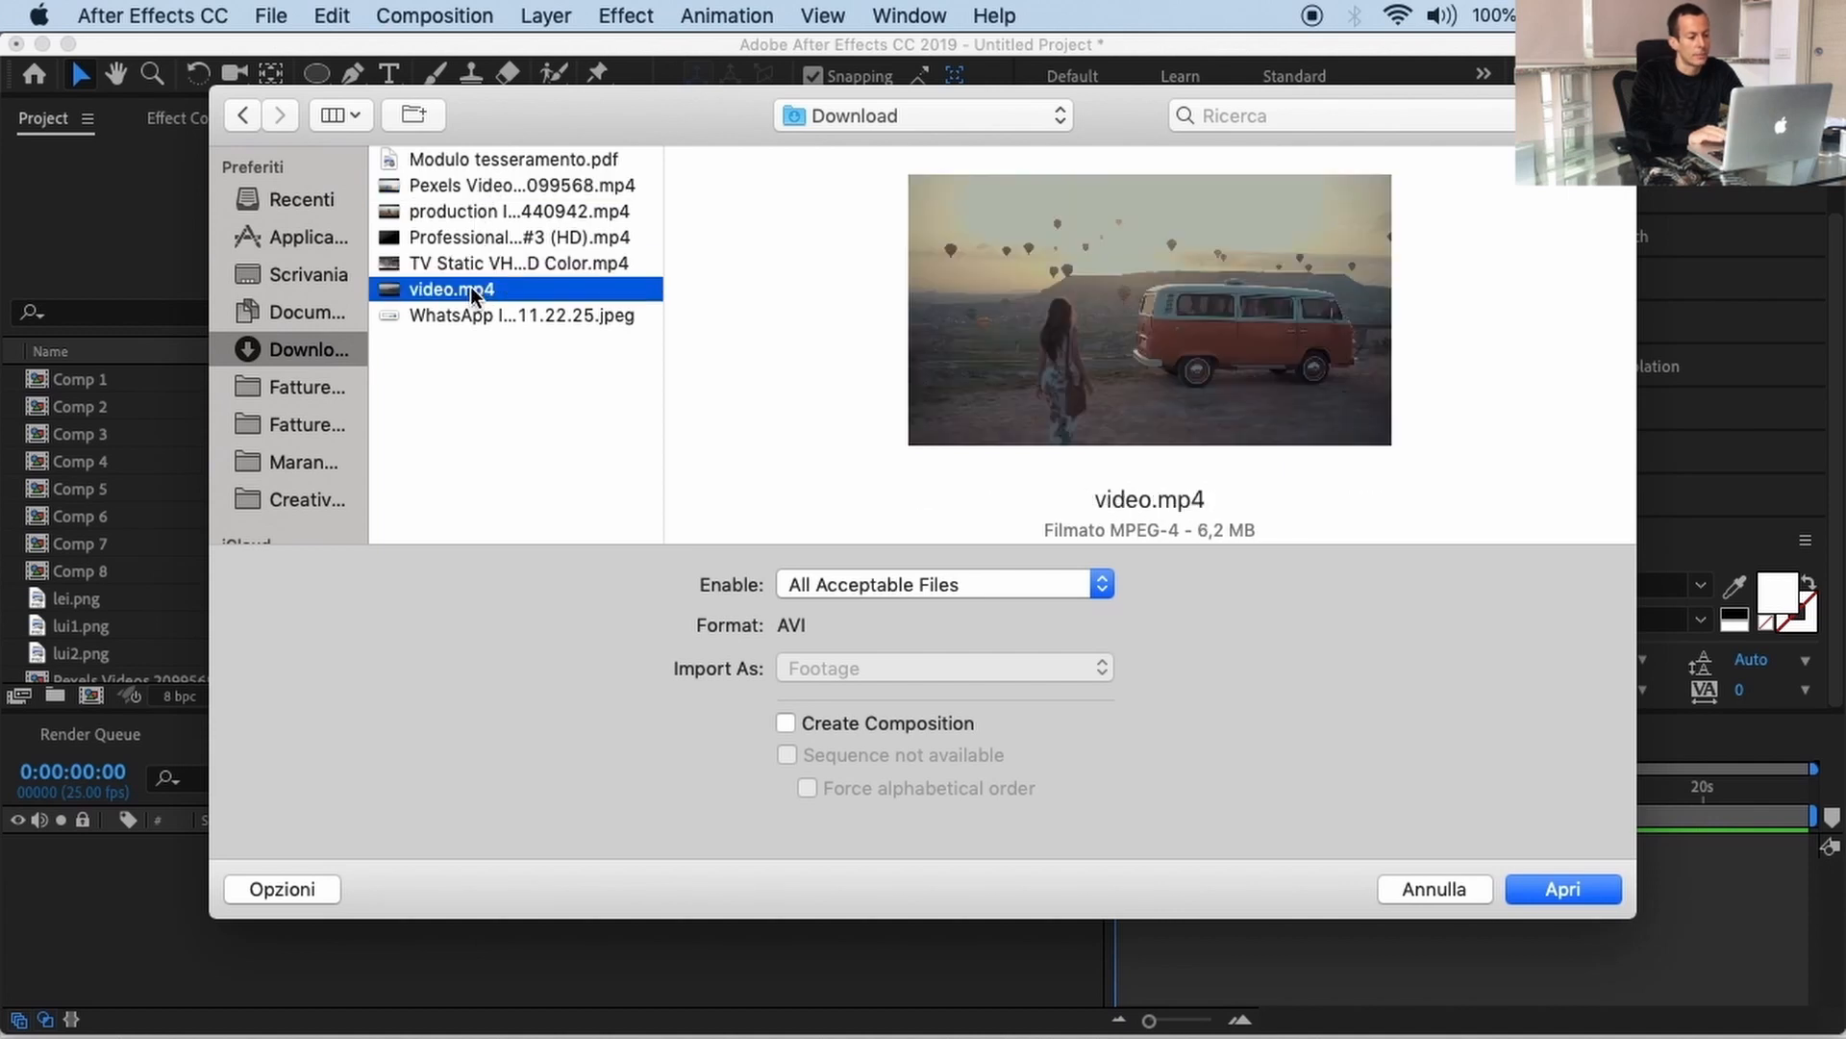
pyautogui.click(1596, 893)
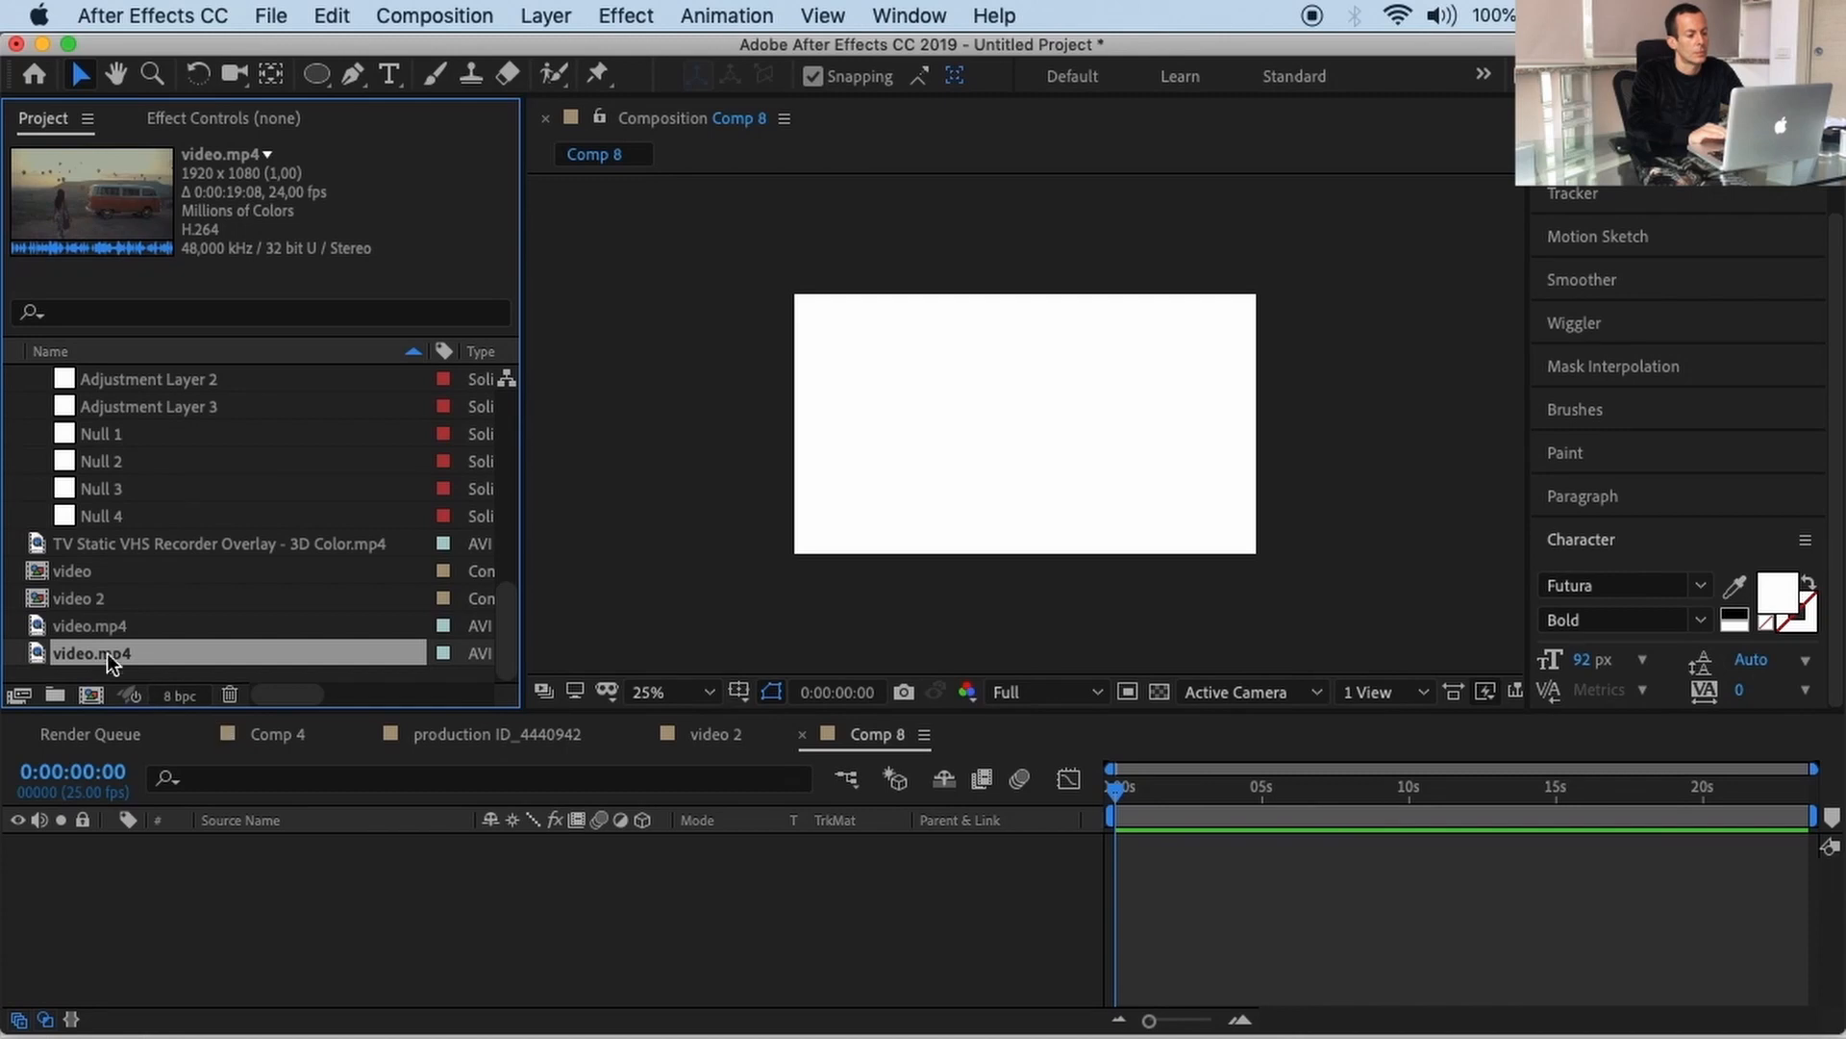
# Step: Add video.mp4 to Comp 8, then build the new video 3 composition from video.mp4
pyautogui.moveTo(90, 648); pyautogui.dragTo(193, 845)
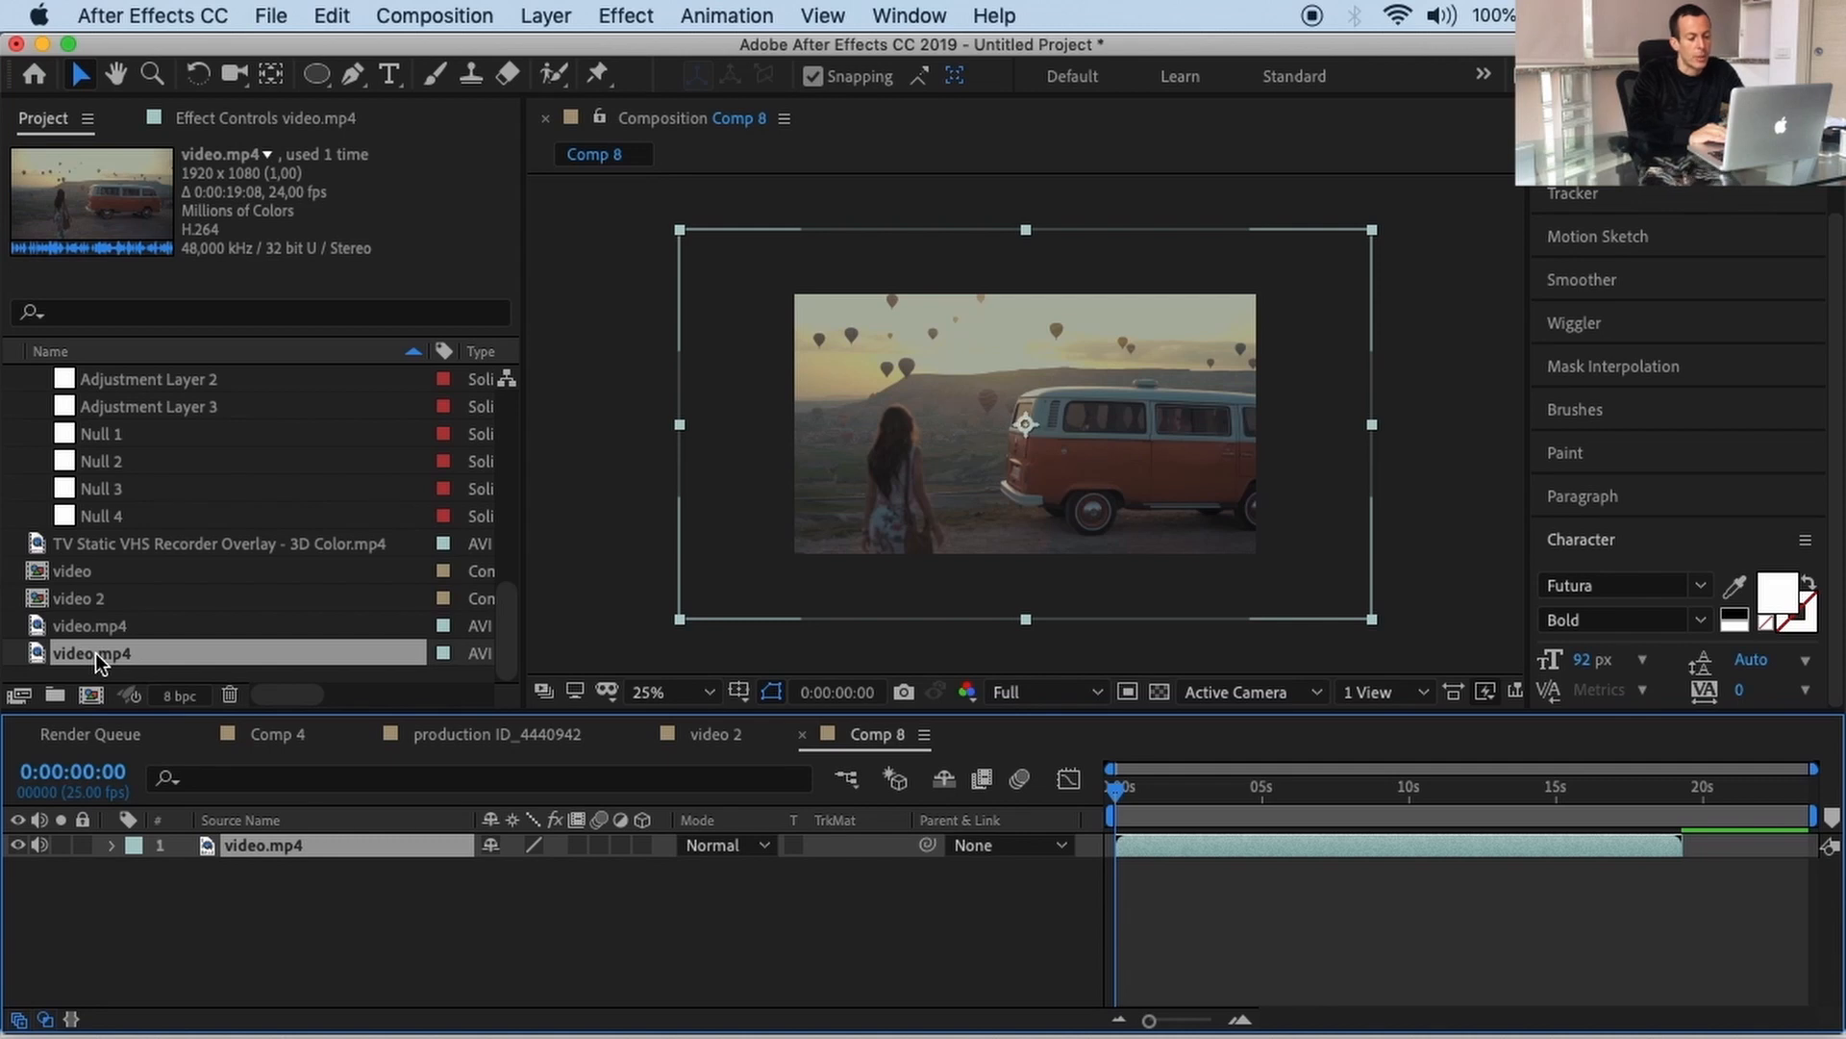
pyautogui.moveTo(95, 652); pyautogui.dragTo(97, 699)
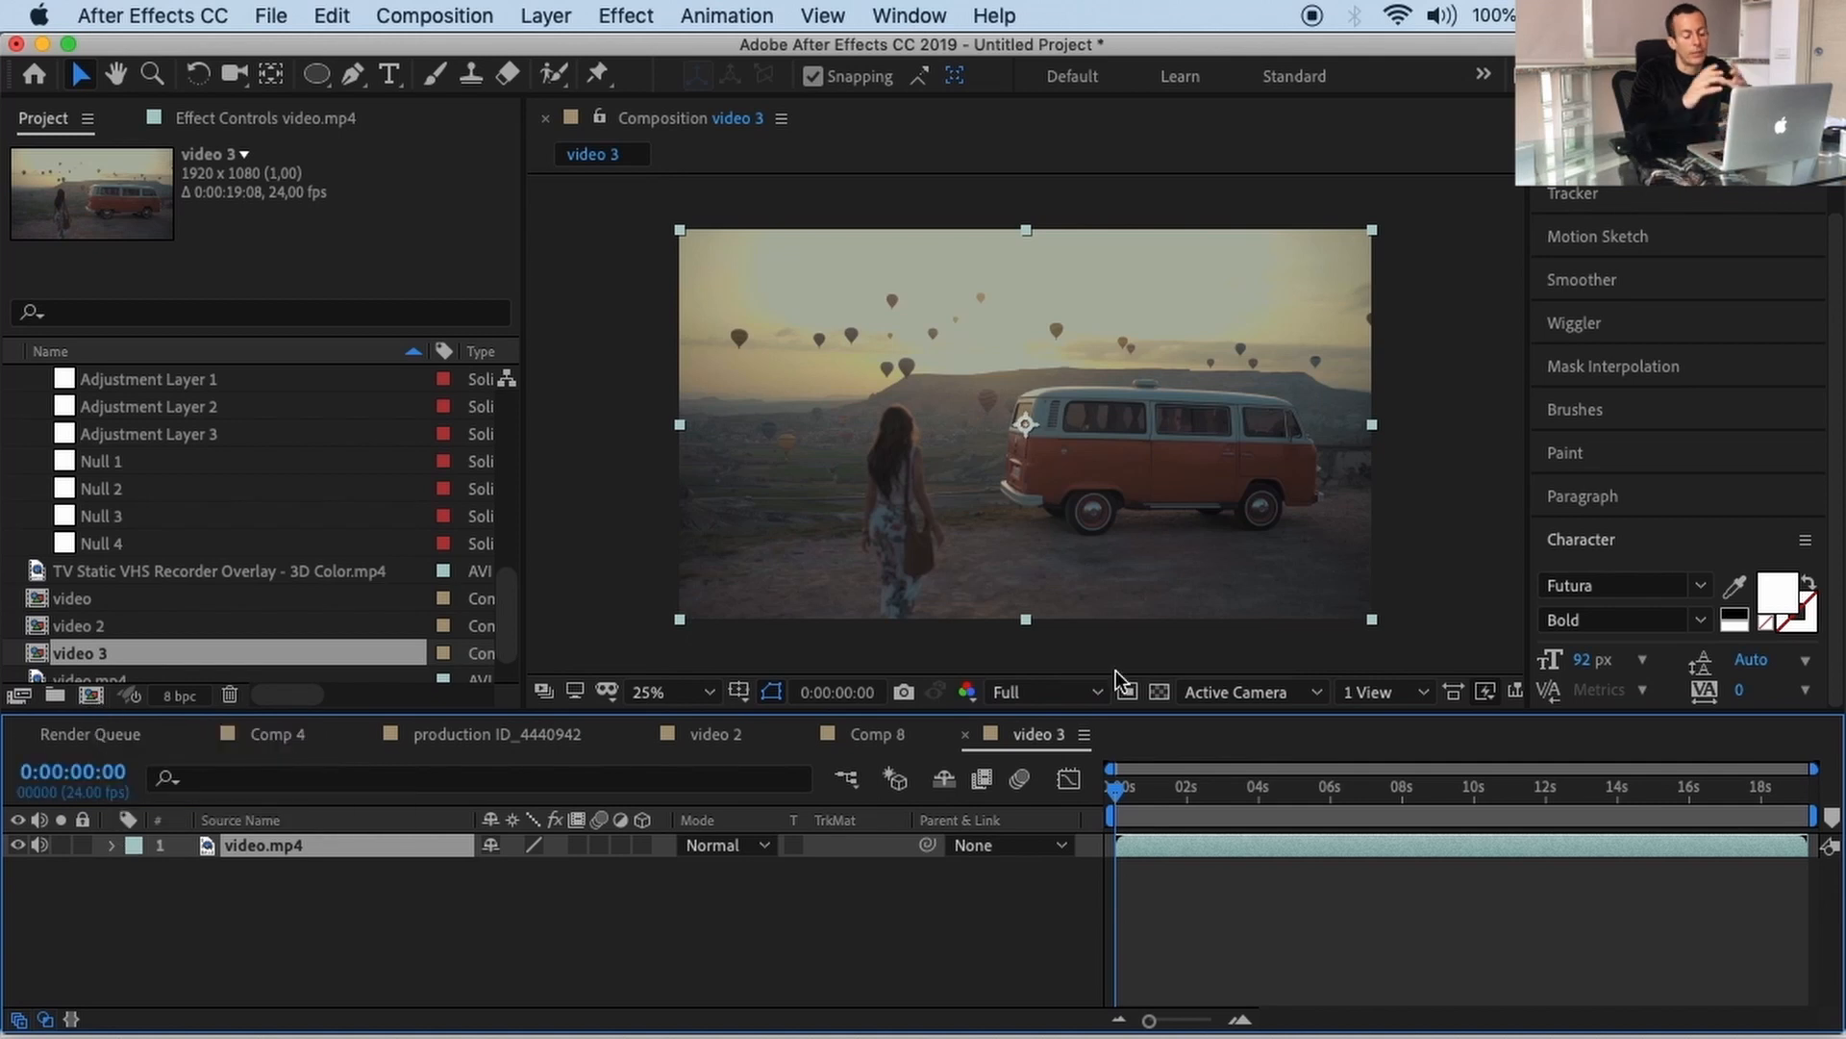
# Step: Show the Tracker panel and start a Track Motion on video.mp4
pyautogui.click(902, 17)
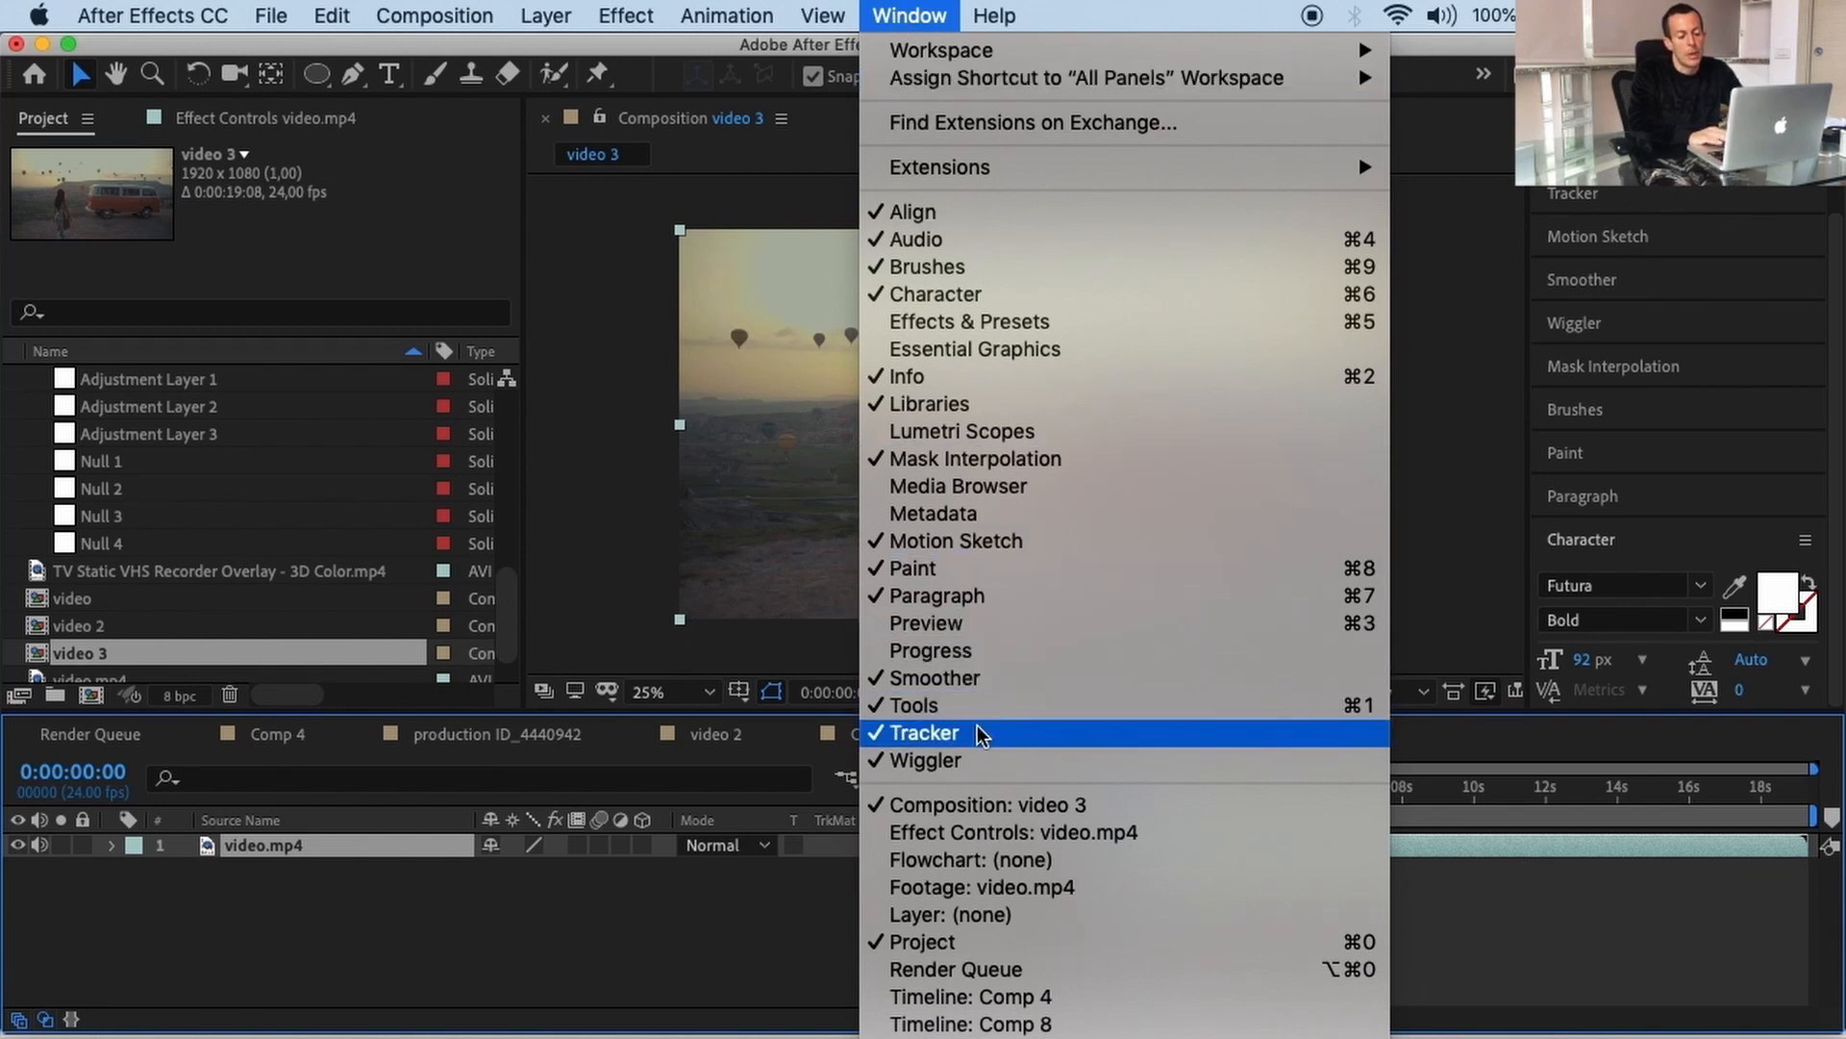
pyautogui.click(1675, 196)
pyautogui.click(1674, 196)
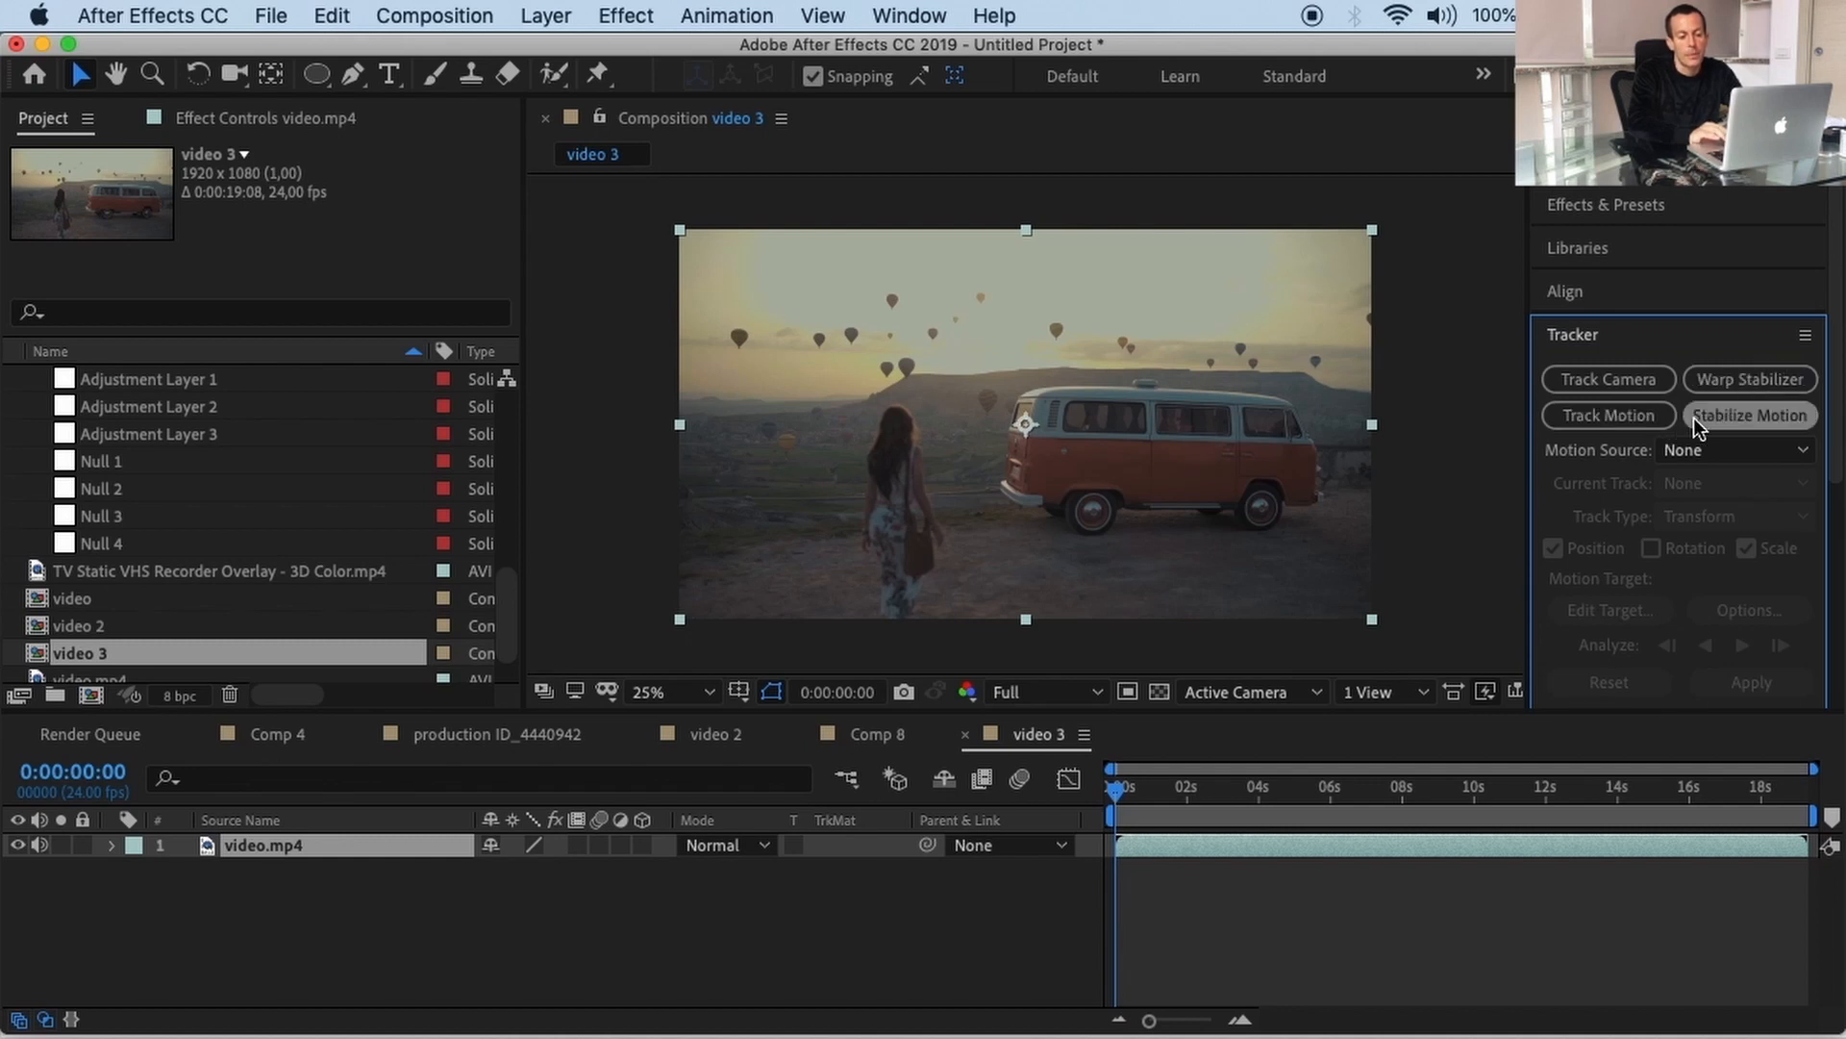
pyautogui.click(1643, 429)
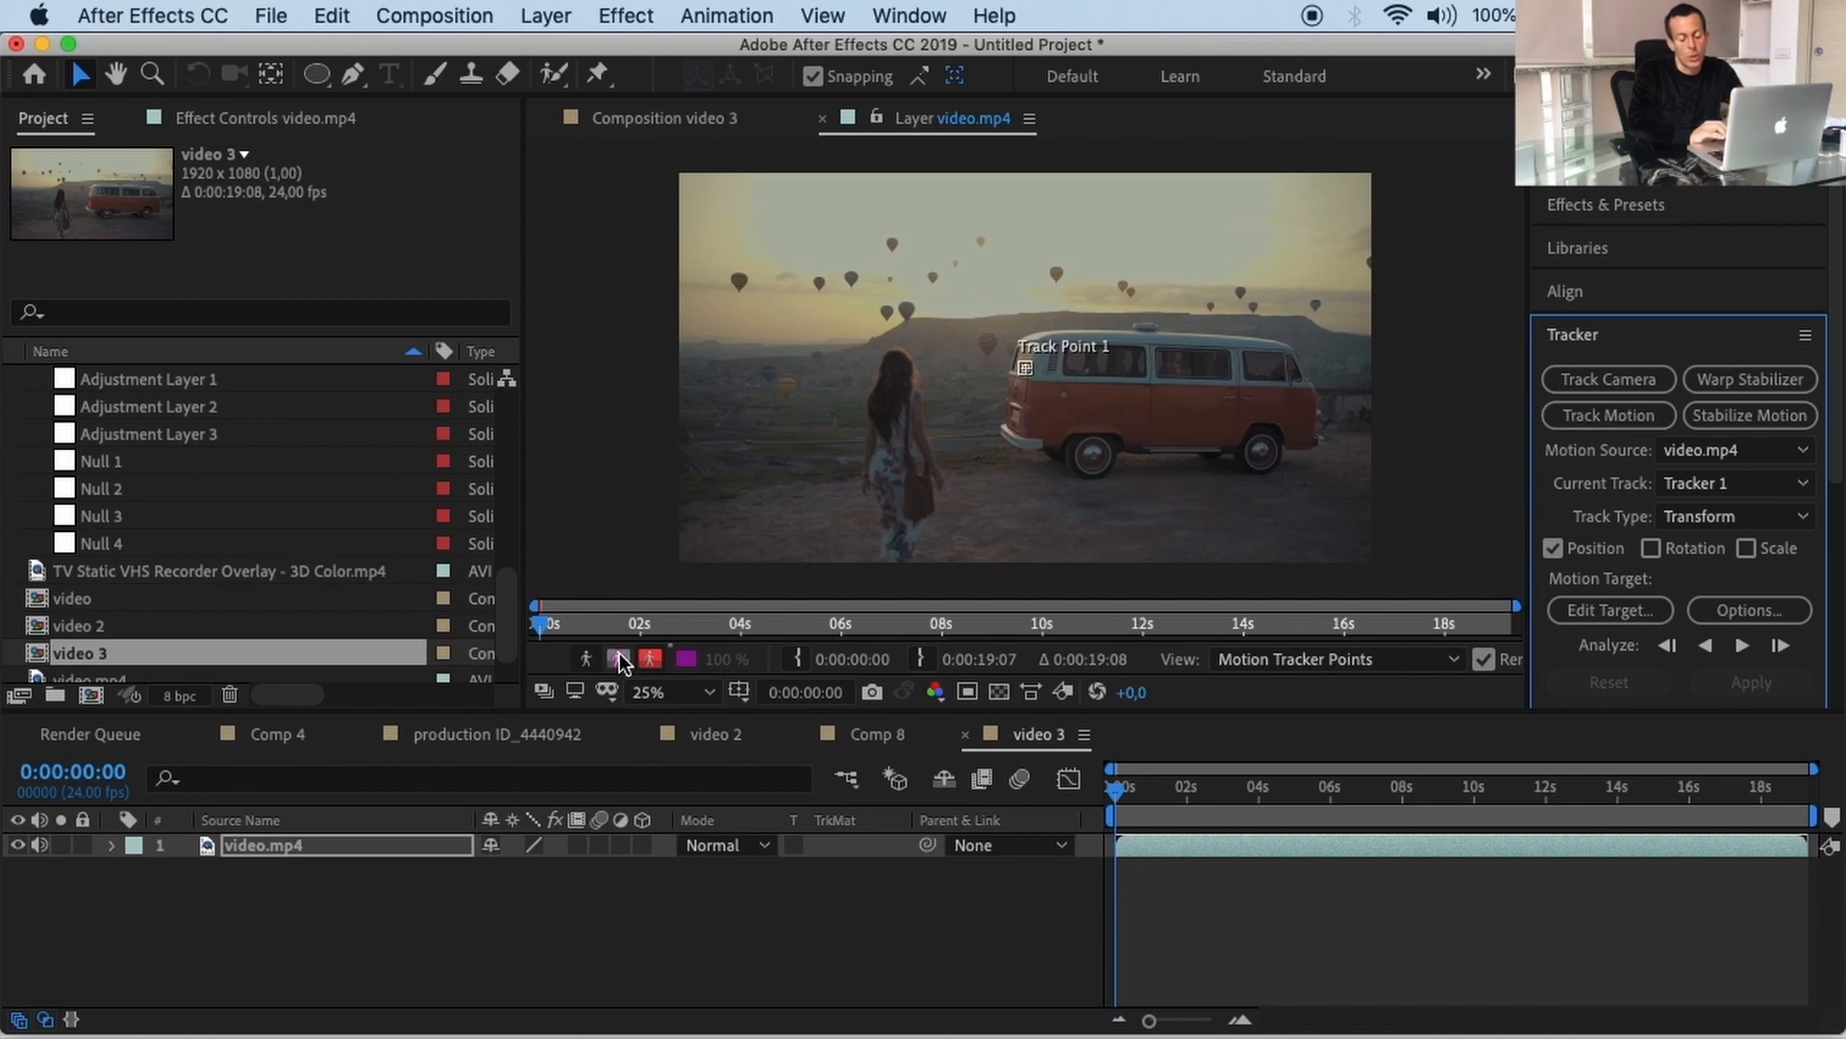
# Step: Move the layer view to 0:00:02:21 and zoom the timeline into the first seconds
pyautogui.moveTo(545, 633); pyautogui.dragTo(619, 623)
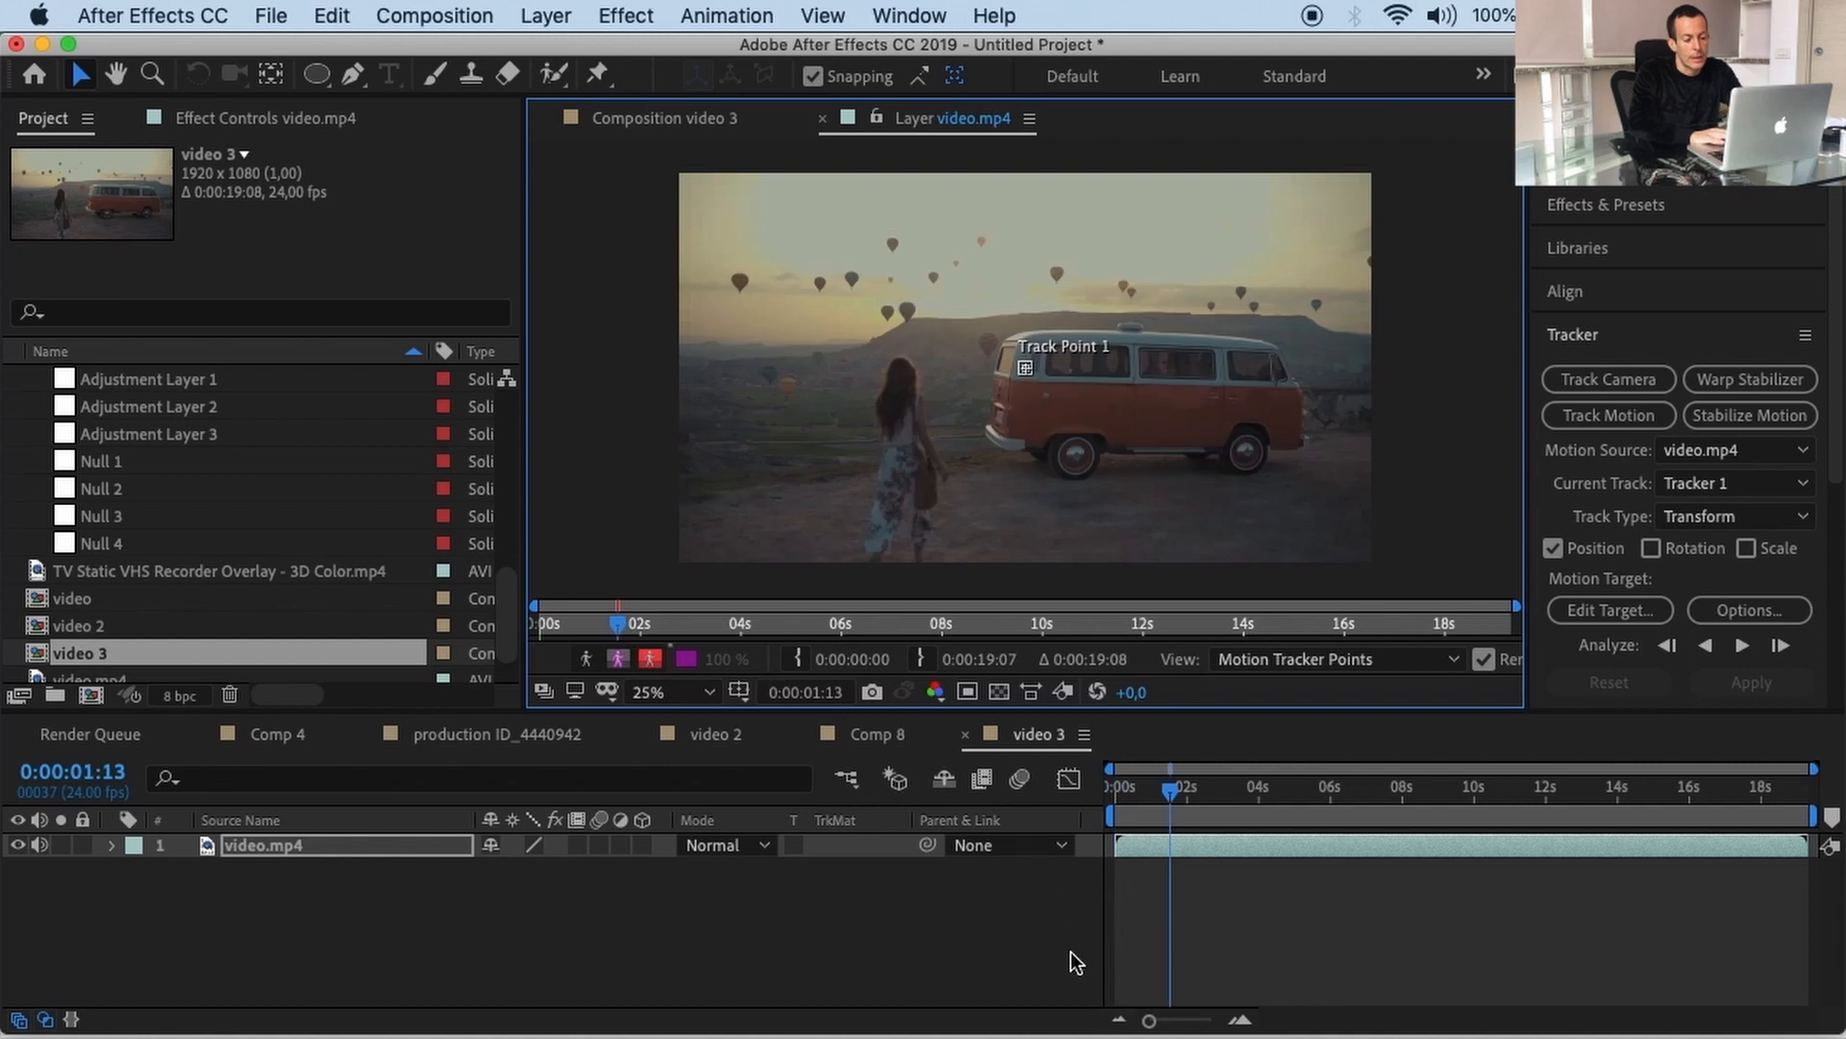
pyautogui.moveTo(1150, 1022); pyautogui.dragTo(1190, 1020)
pyautogui.moveTo(618, 624); pyautogui.dragTo(690, 621)
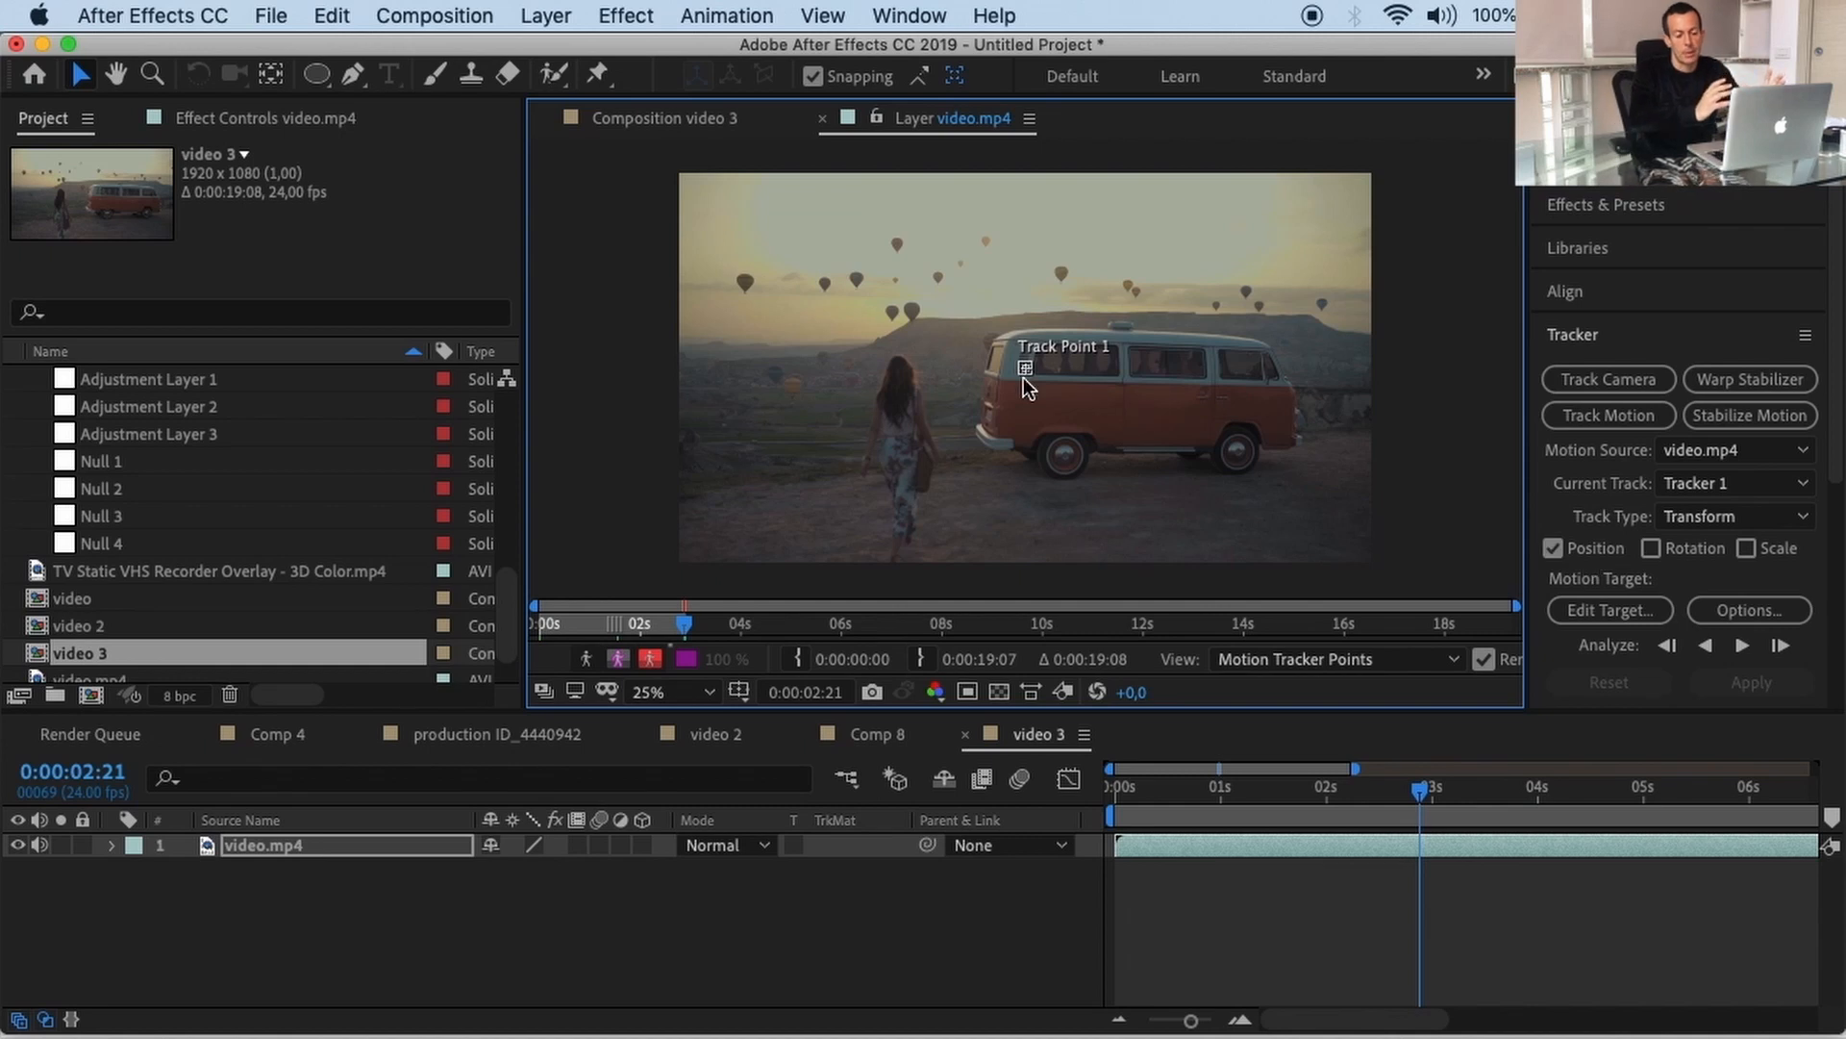
# Step: Nudge Track Point 1 onto the dome on the van's roof and widen its search area
pyautogui.scroll(4, 1025, 370)
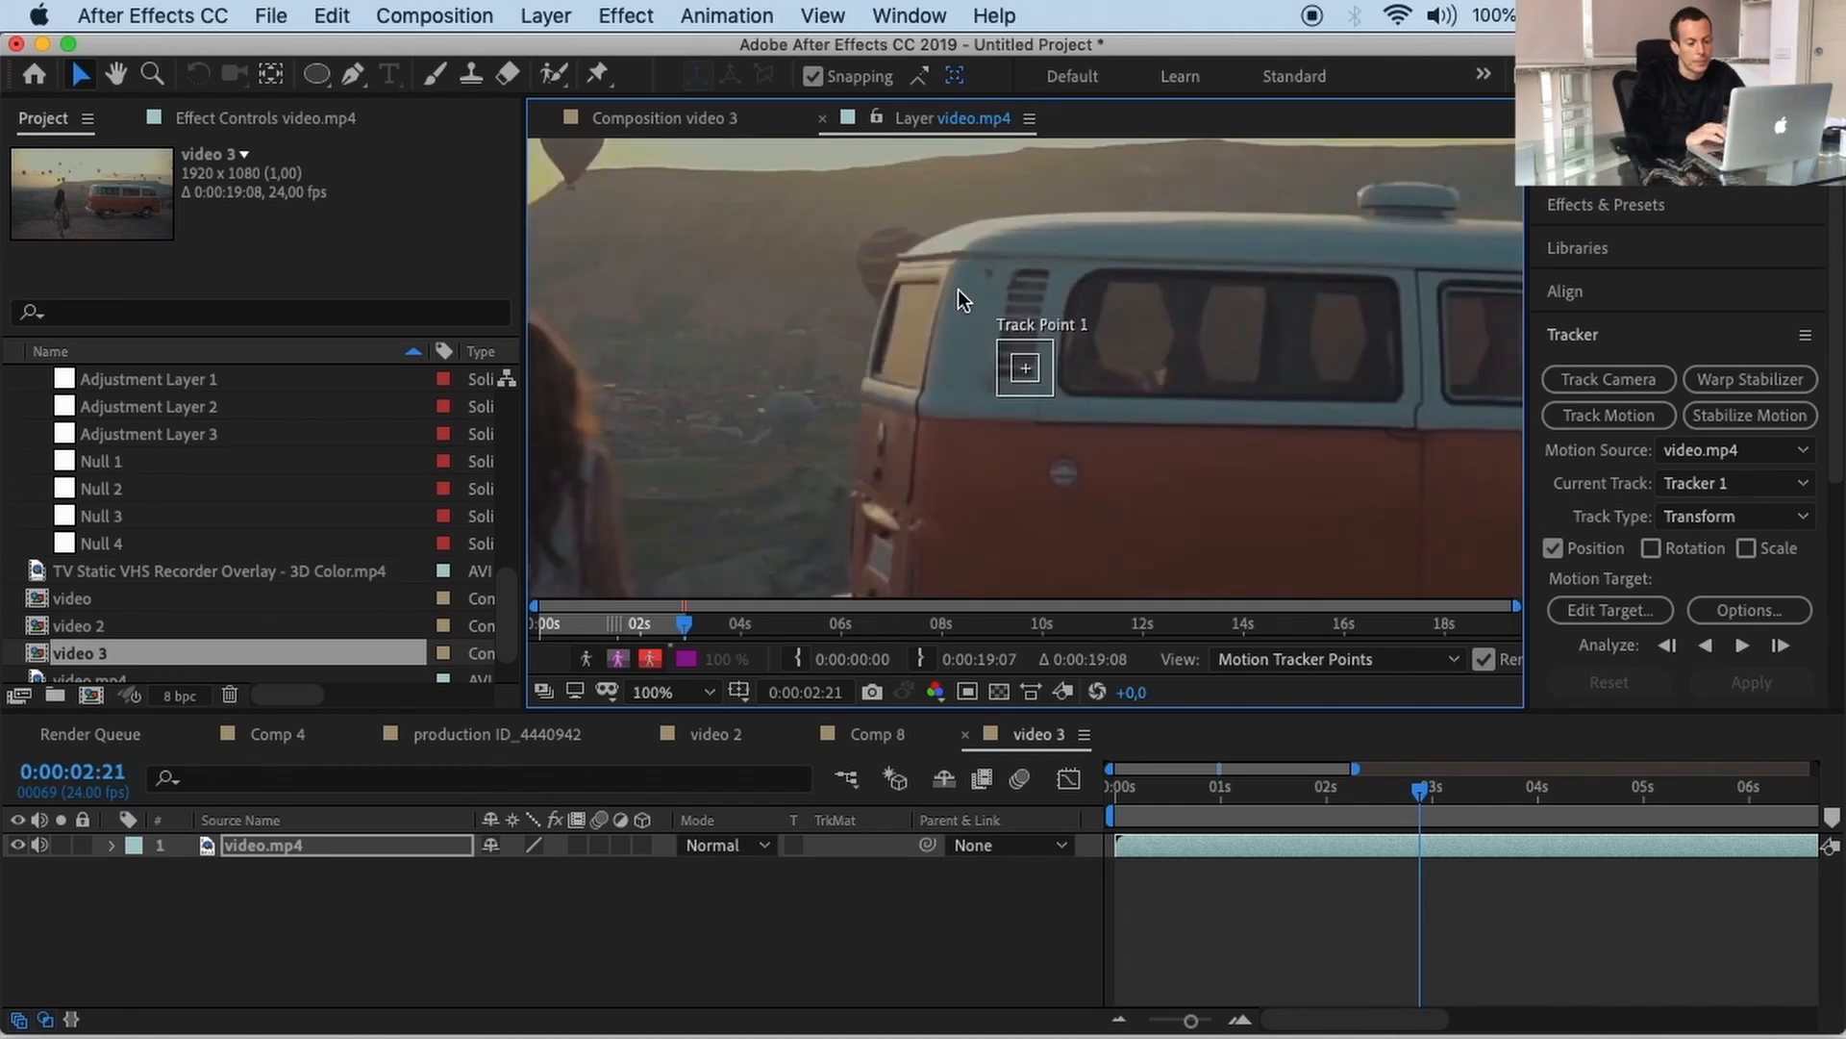
pyautogui.moveTo(958, 290); pyautogui.dragTo(1099, 425)
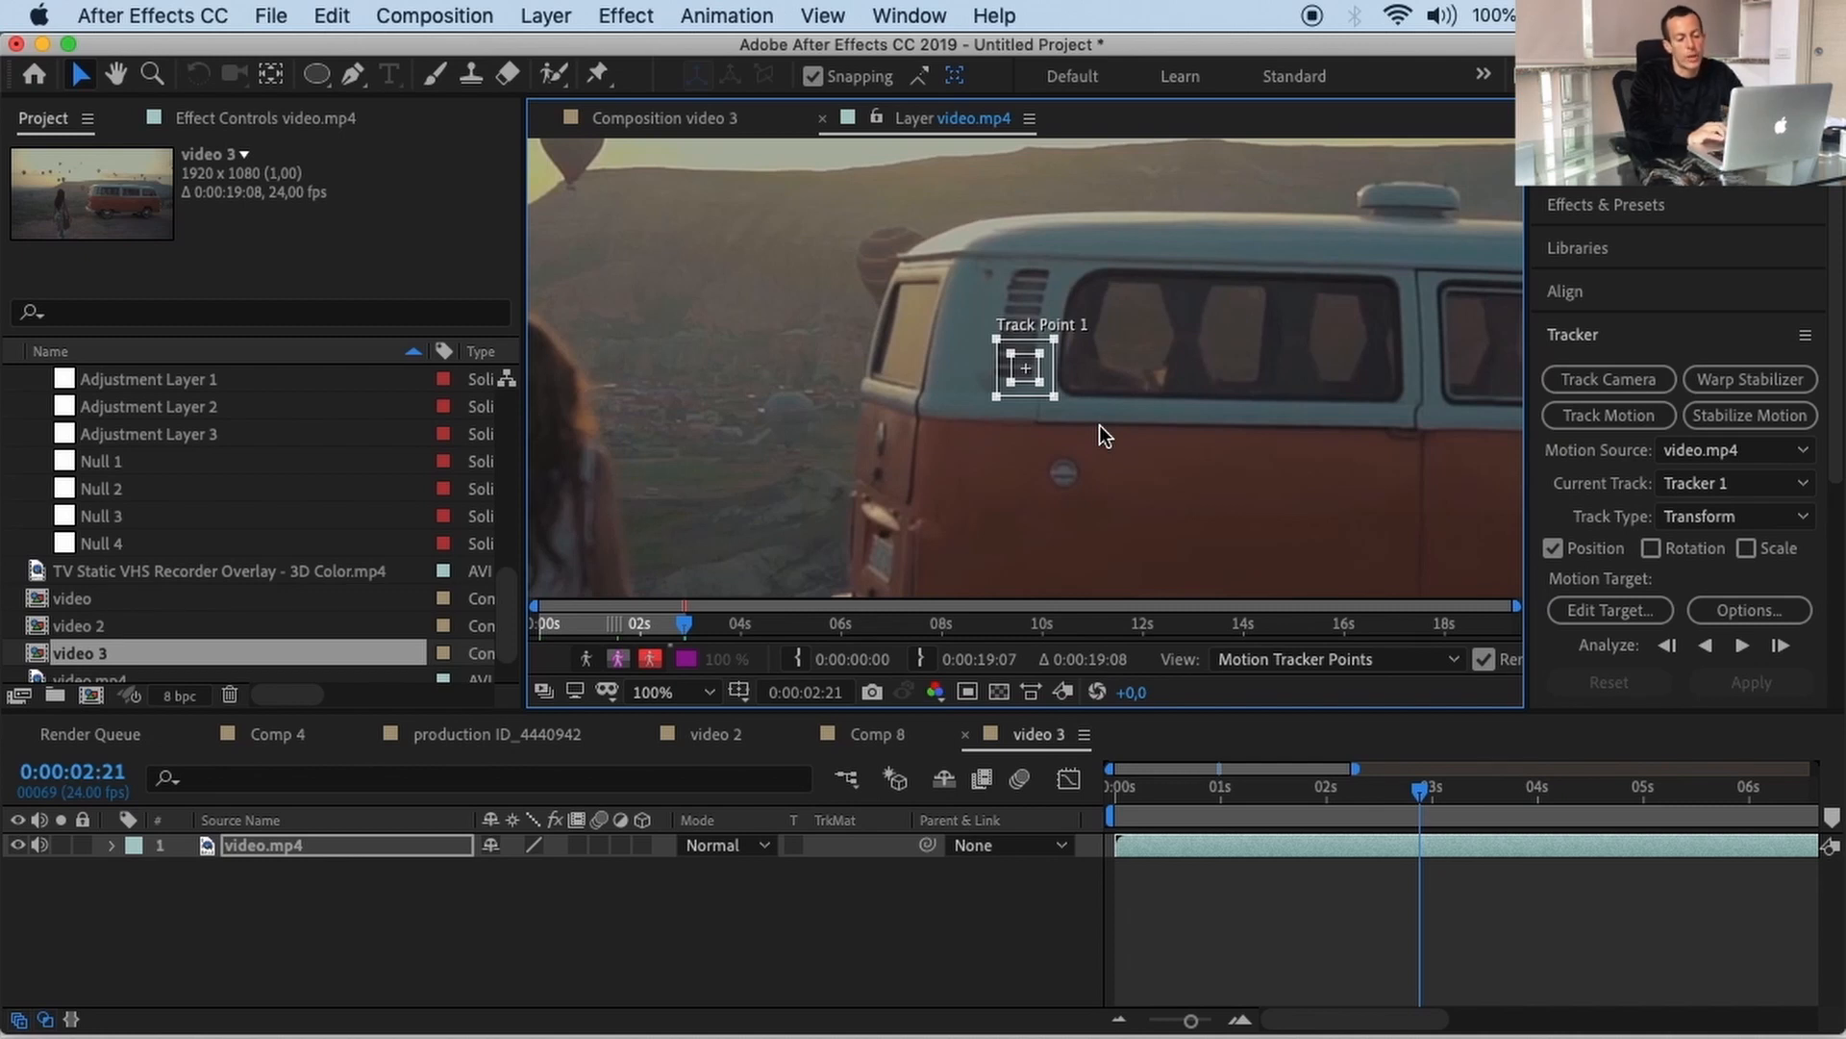
pyautogui.hotkey('shift', 'Right')
pyautogui.hotkey('shift', 'Right')
pyautogui.hotkey('shift', 'Right')
pyautogui.hotkey('shift', 'Right')
pyautogui.hotkey('shift', 'Right')
pyautogui.hotkey('shift', 'Right')
pyautogui.hotkey('shift', 'Right')
pyautogui.hotkey('shift', 'Right')
pyautogui.hotkey('shift', 'Right')
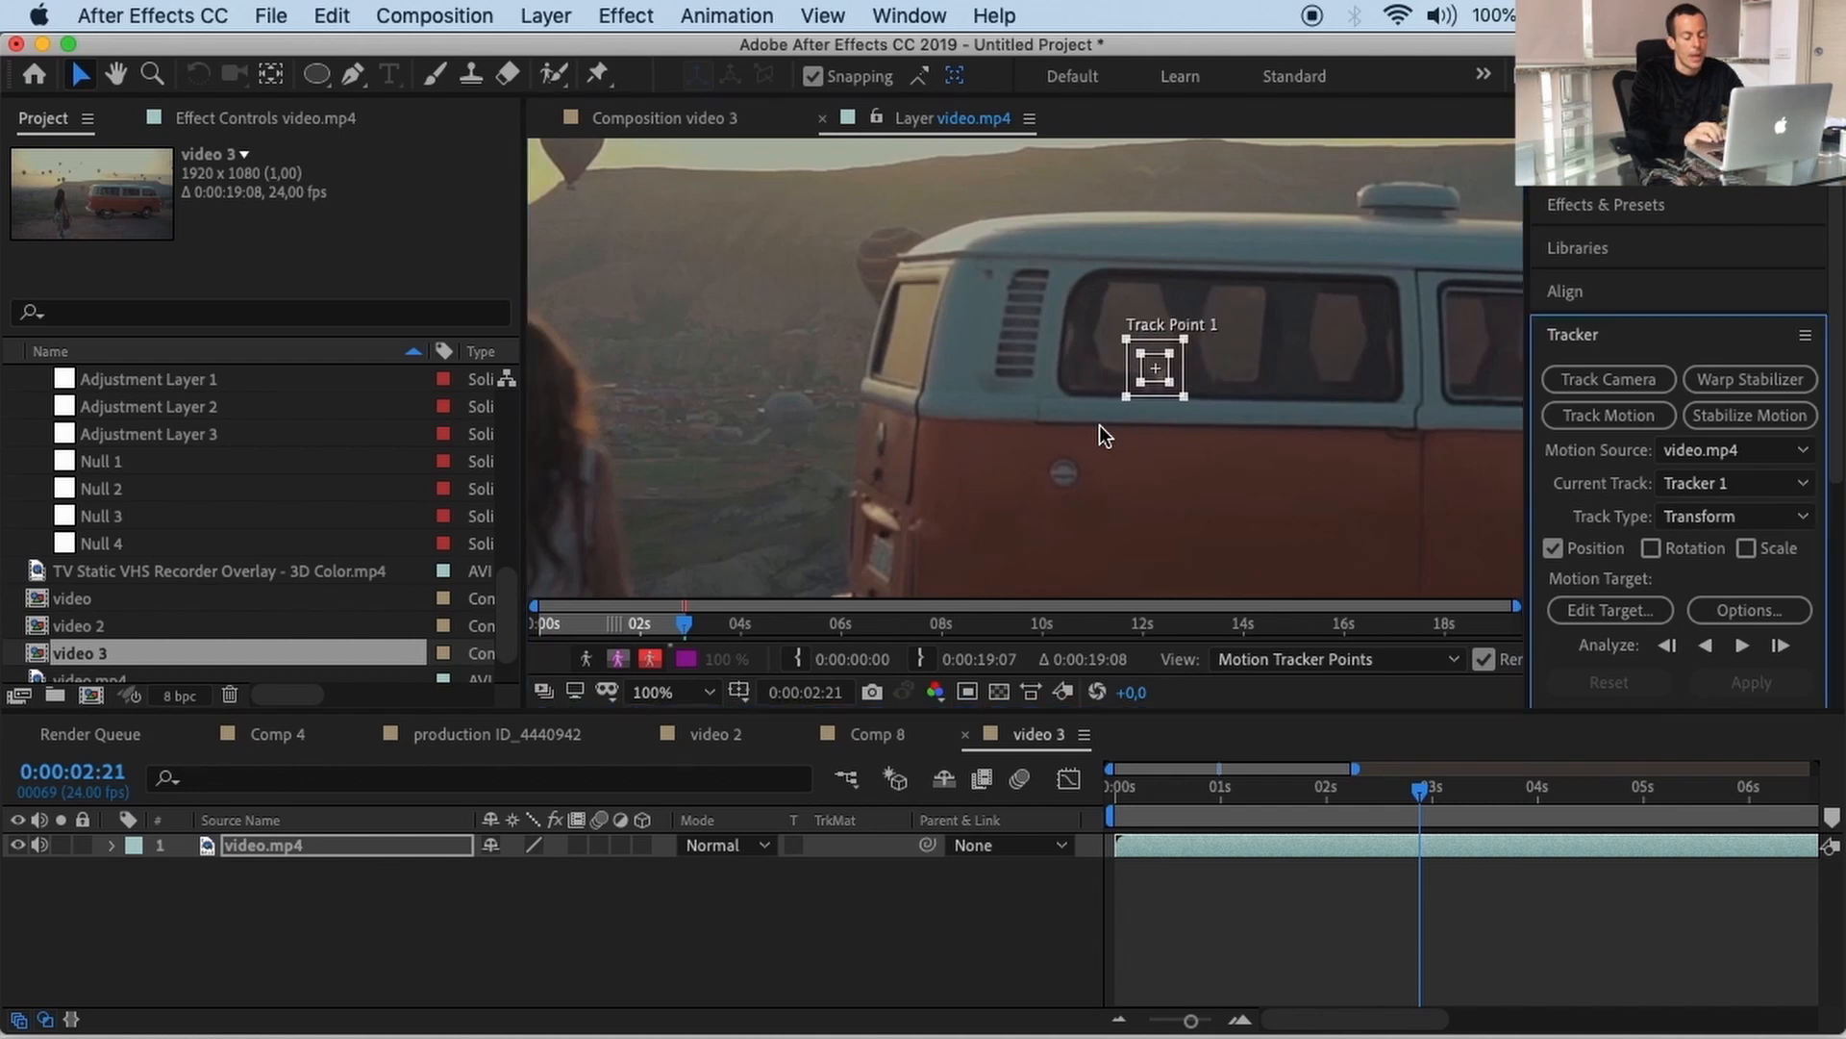
pyautogui.hotkey('shift', 'Right')
pyautogui.hotkey('shift', 'Right')
pyautogui.hotkey('shift', 'Right')
pyautogui.hotkey('shift', 'Right')
pyautogui.hotkey('shift', 'Right')
pyautogui.hotkey('shift', 'Right')
pyautogui.hotkey('shift', 'Right')
pyautogui.hotkey('shift', 'Right')
pyautogui.hotkey('shift', 'Right')
pyautogui.hotkey('shift', 'Right')
pyautogui.hotkey('shift', 'Right')
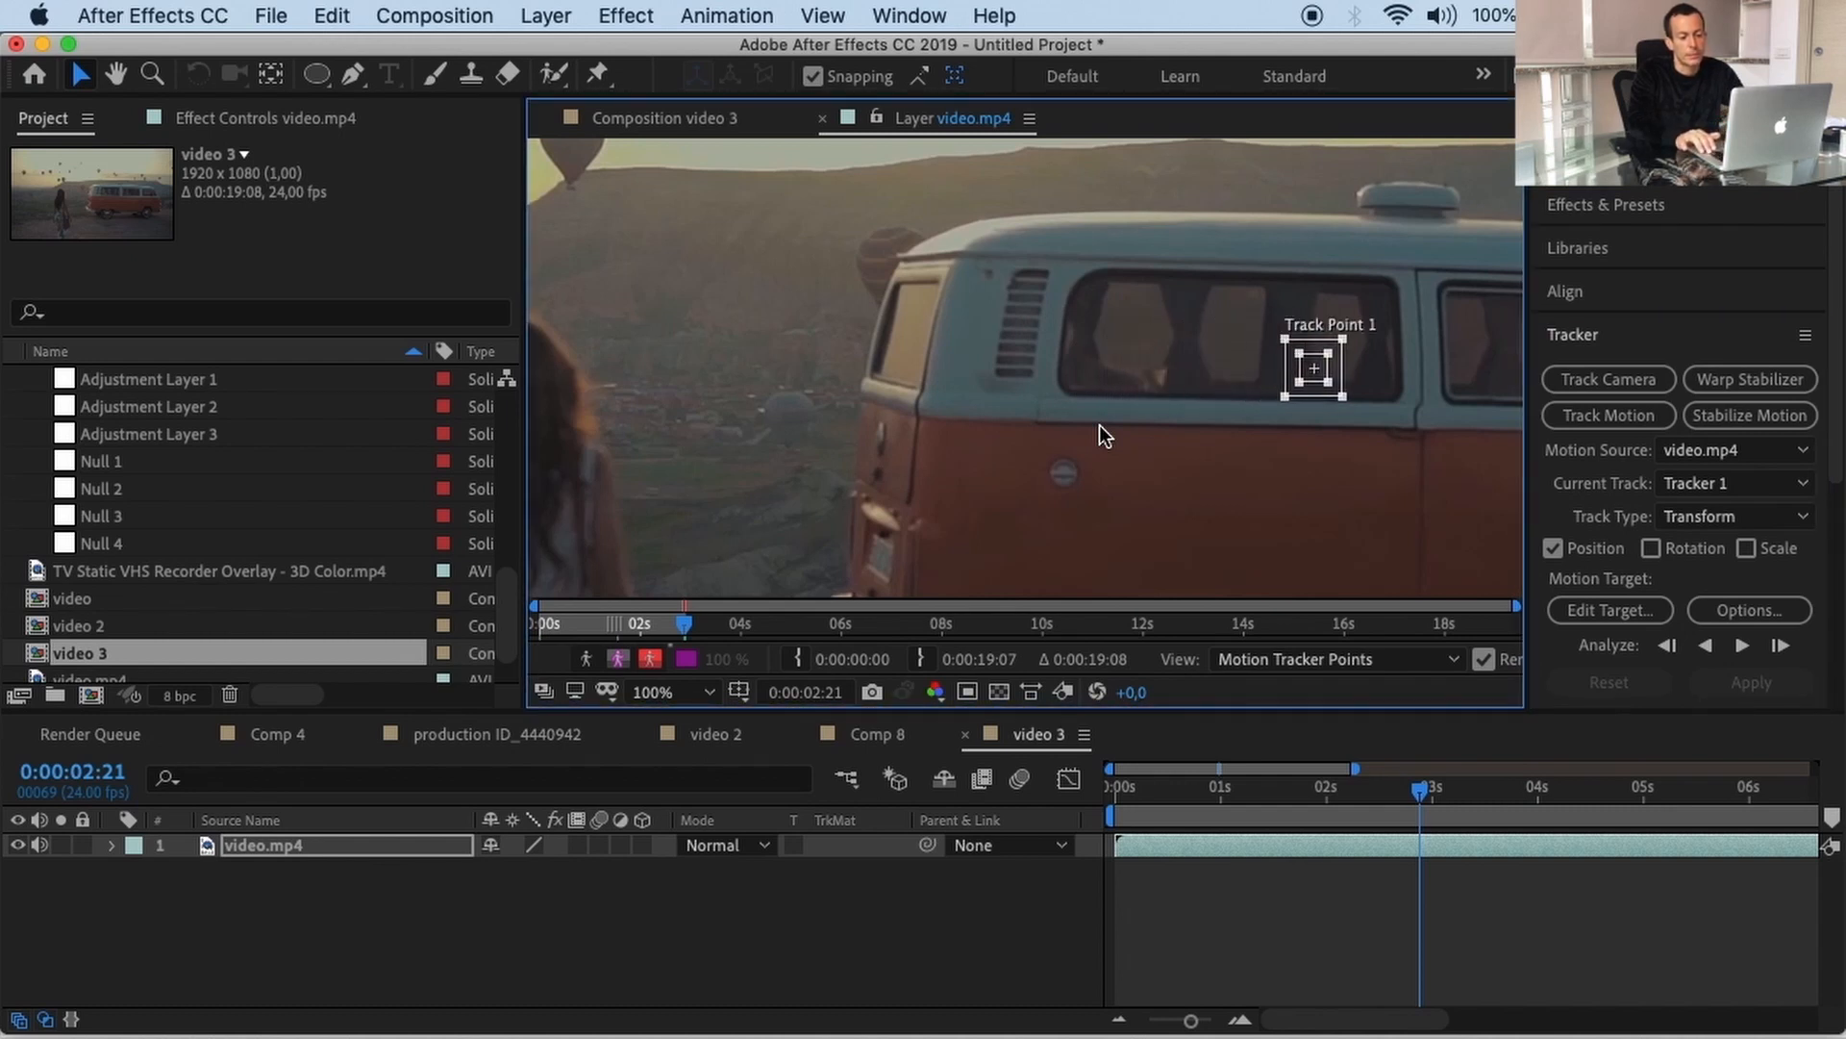
pyautogui.hotkey('shift', 'Up')
pyautogui.hotkey('shift', 'Up')
pyautogui.hotkey('shift', 'Up')
pyautogui.hotkey('shift', 'Up')
pyautogui.hotkey('shift', 'Up')
pyautogui.hotkey('shift', 'Up')
pyautogui.hotkey('shift', 'Up')
pyautogui.hotkey('shift', 'Up')
pyautogui.hotkey('shift', 'Up')
pyautogui.hotkey('shift', 'Up')
pyautogui.hotkey('shift', 'Up')
pyautogui.hotkey('shift', 'Up')
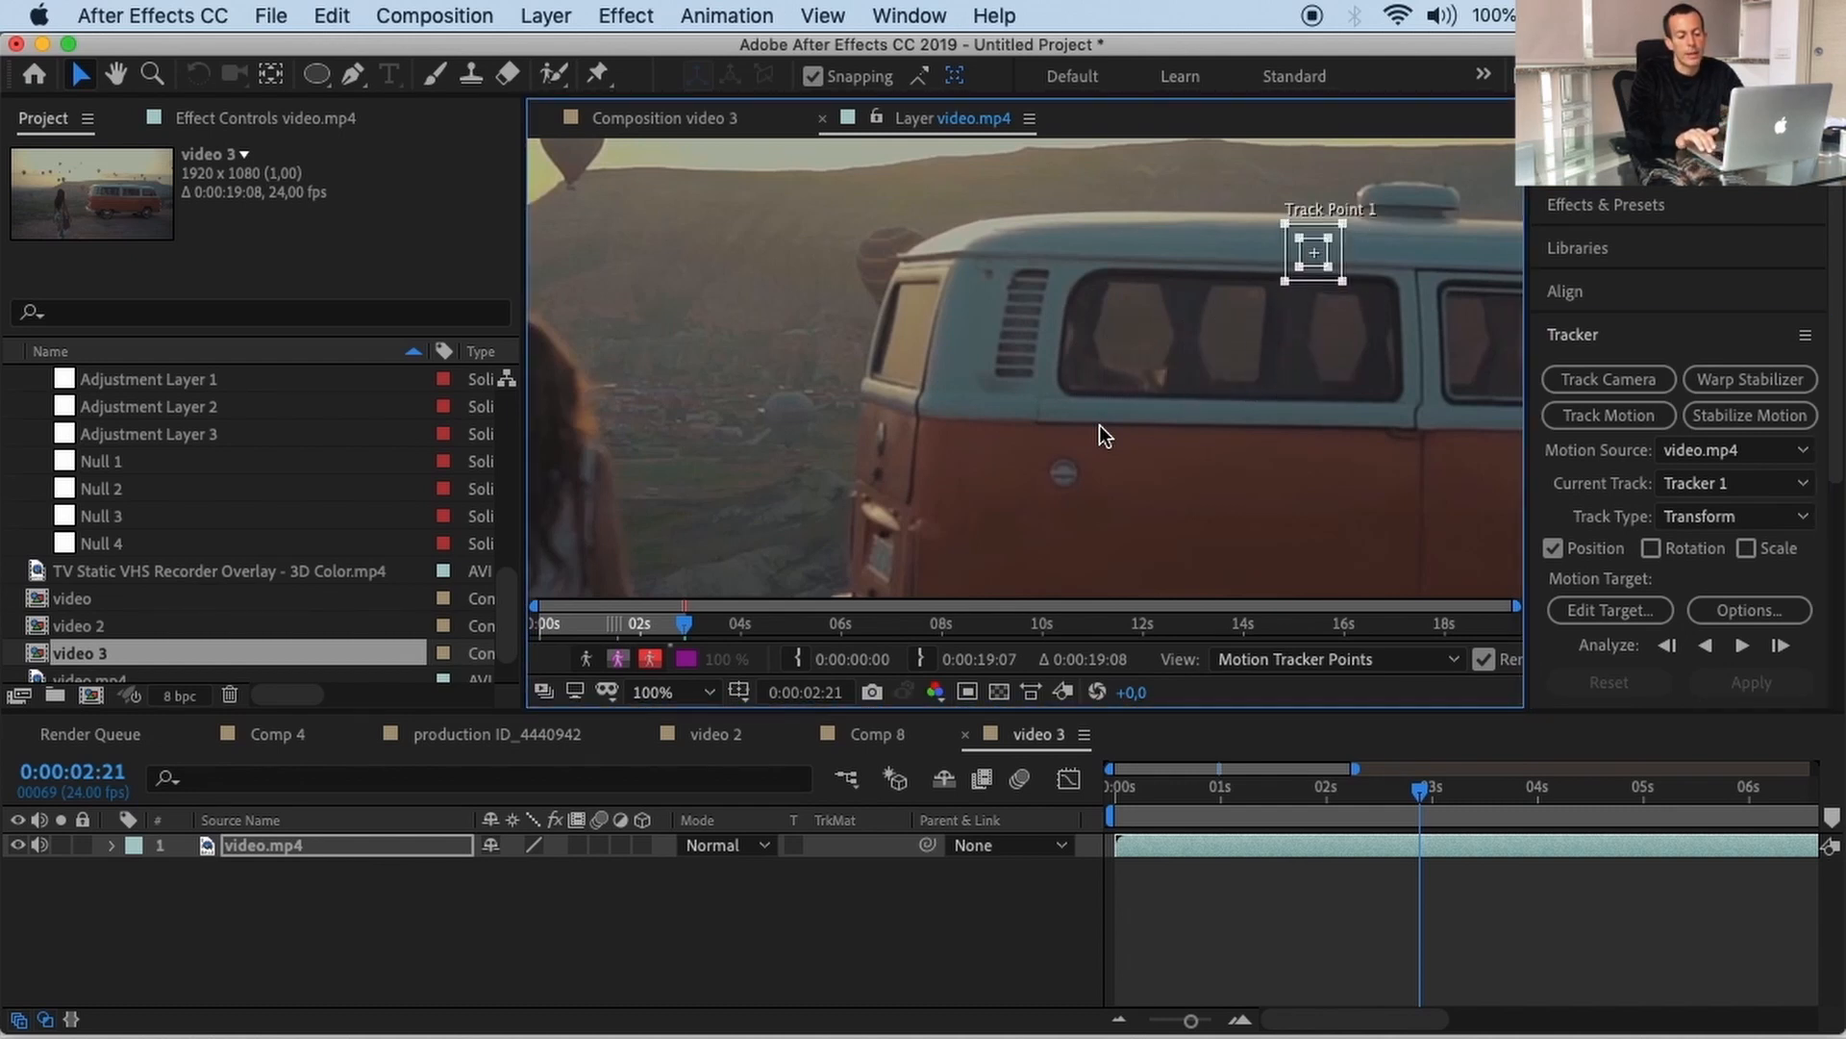
pyautogui.hotkey('shift', 'Right')
pyautogui.hotkey('shift', 'Right')
pyautogui.hotkey('shift', 'Right')
pyautogui.hotkey('shift', 'Right')
pyautogui.hotkey('shift', 'Right')
pyautogui.hotkey('shift', 'Right')
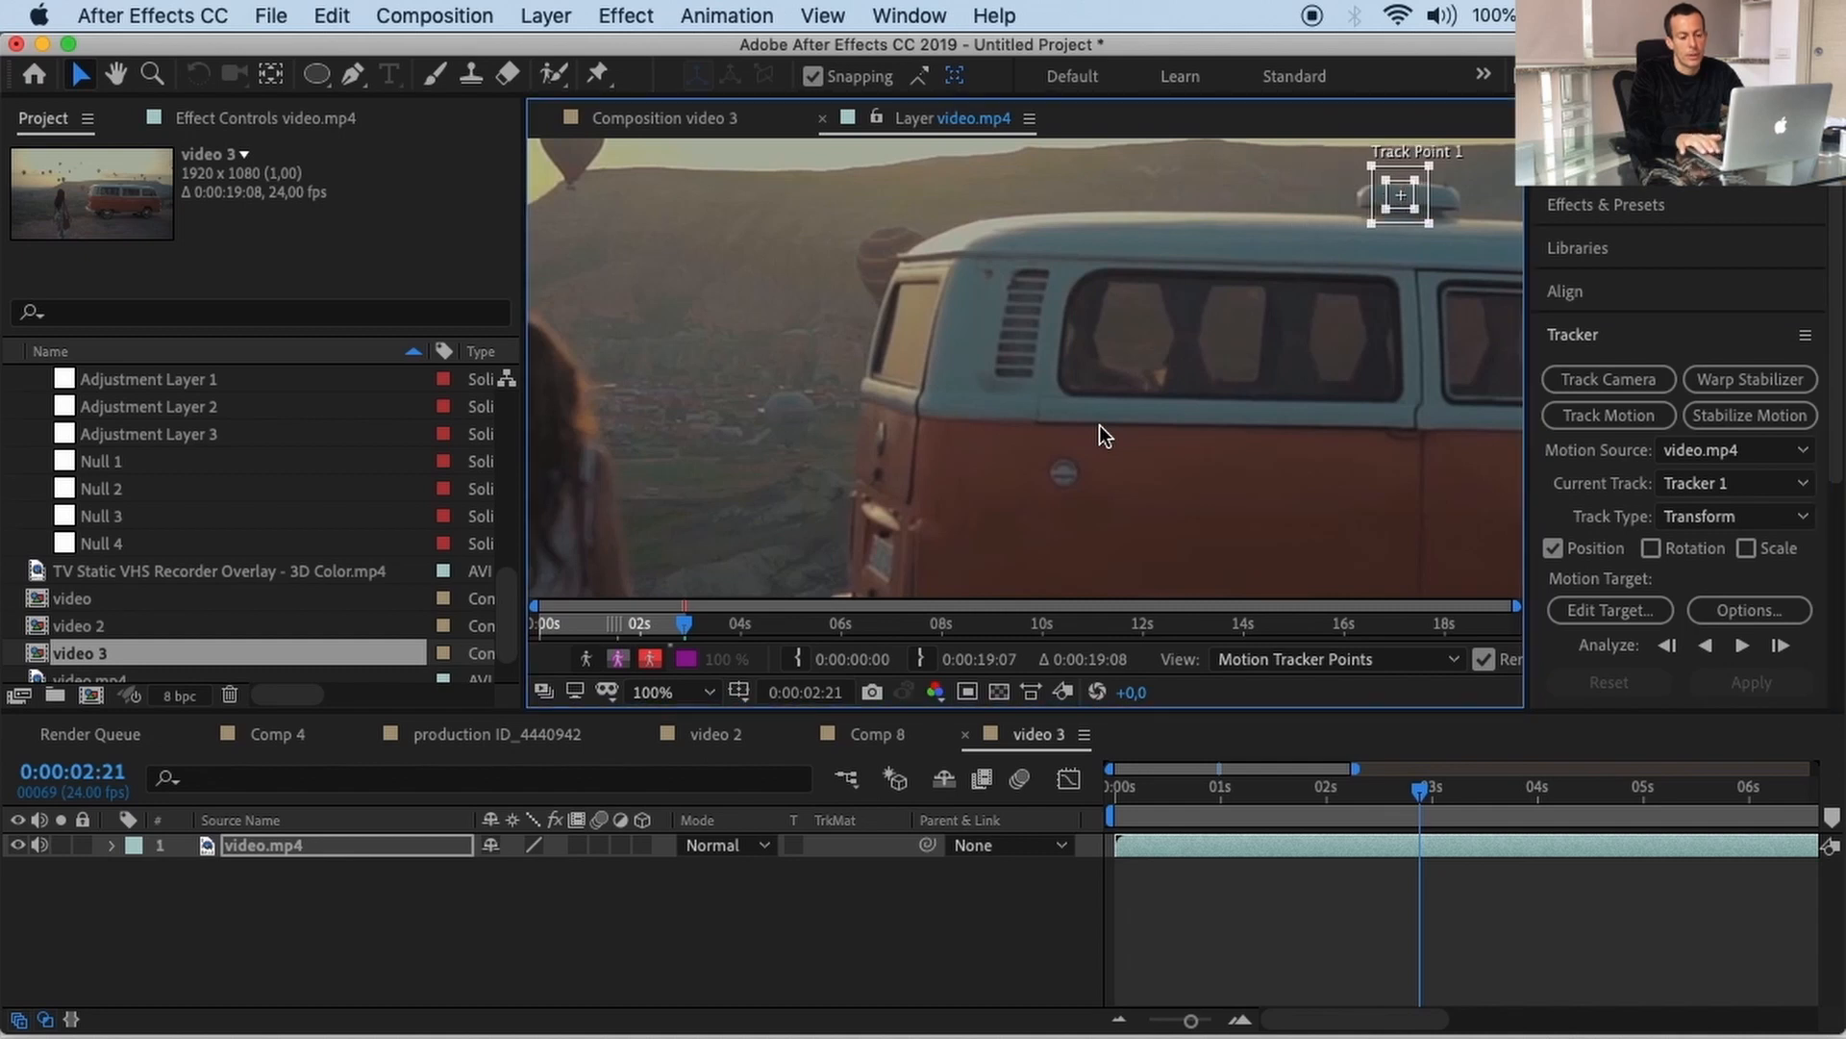
pyautogui.moveTo(1100, 425); pyautogui.dragTo(855, 459)
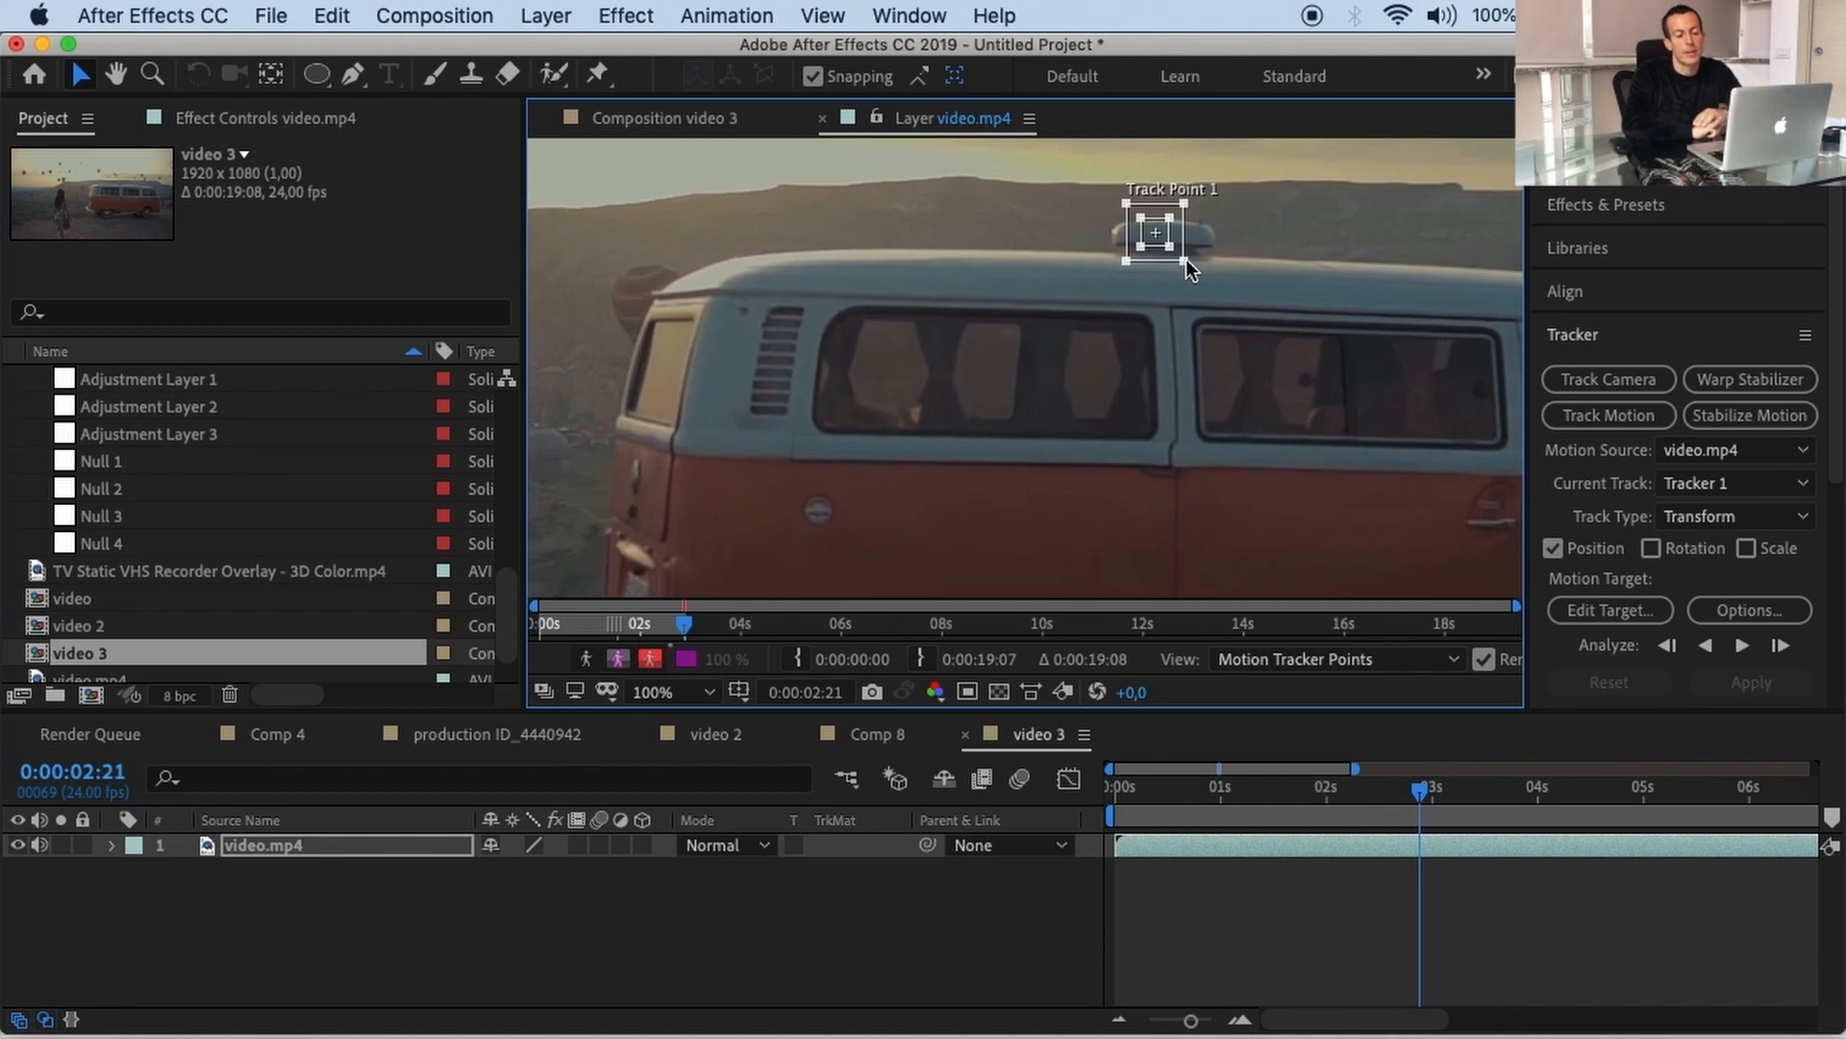
pyautogui.moveTo(1185, 258); pyautogui.dragTo(1220, 210)
pyautogui.press('Right')
pyautogui.press('Right')
pyautogui.press('Right')
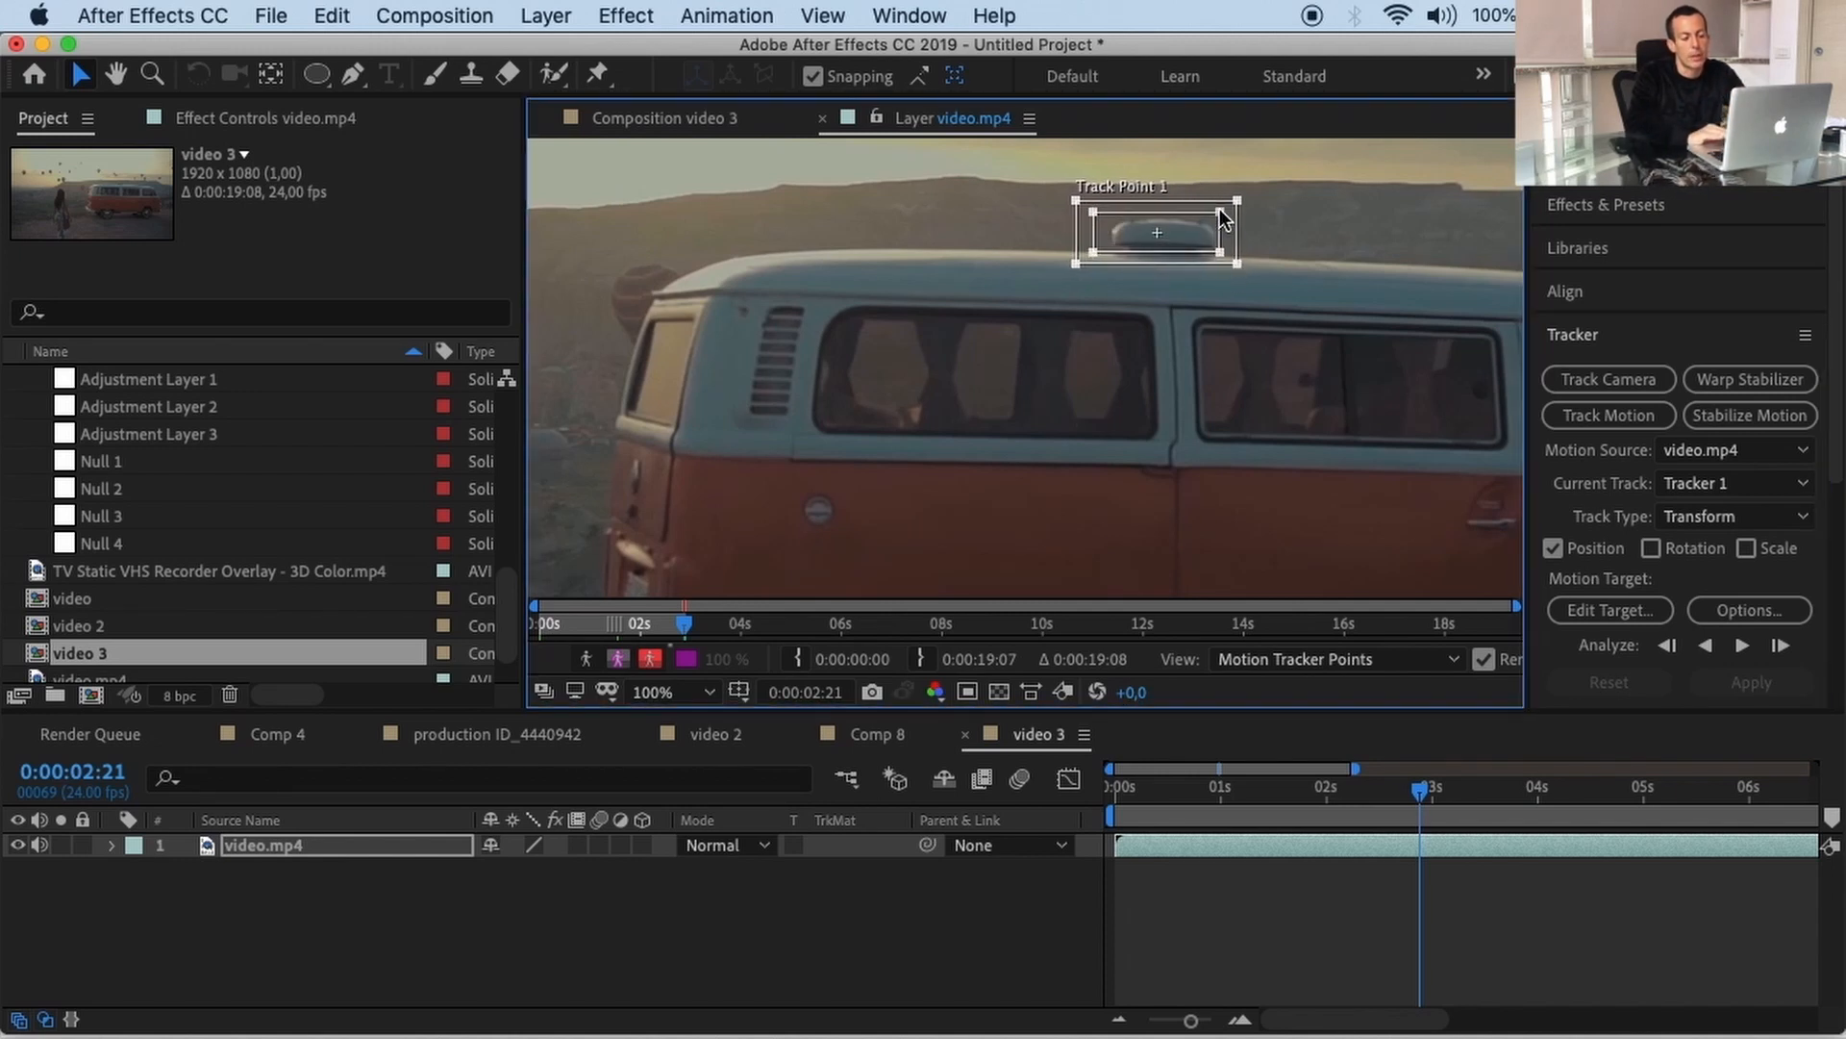
pyautogui.press('Down')
pyautogui.press('Down')
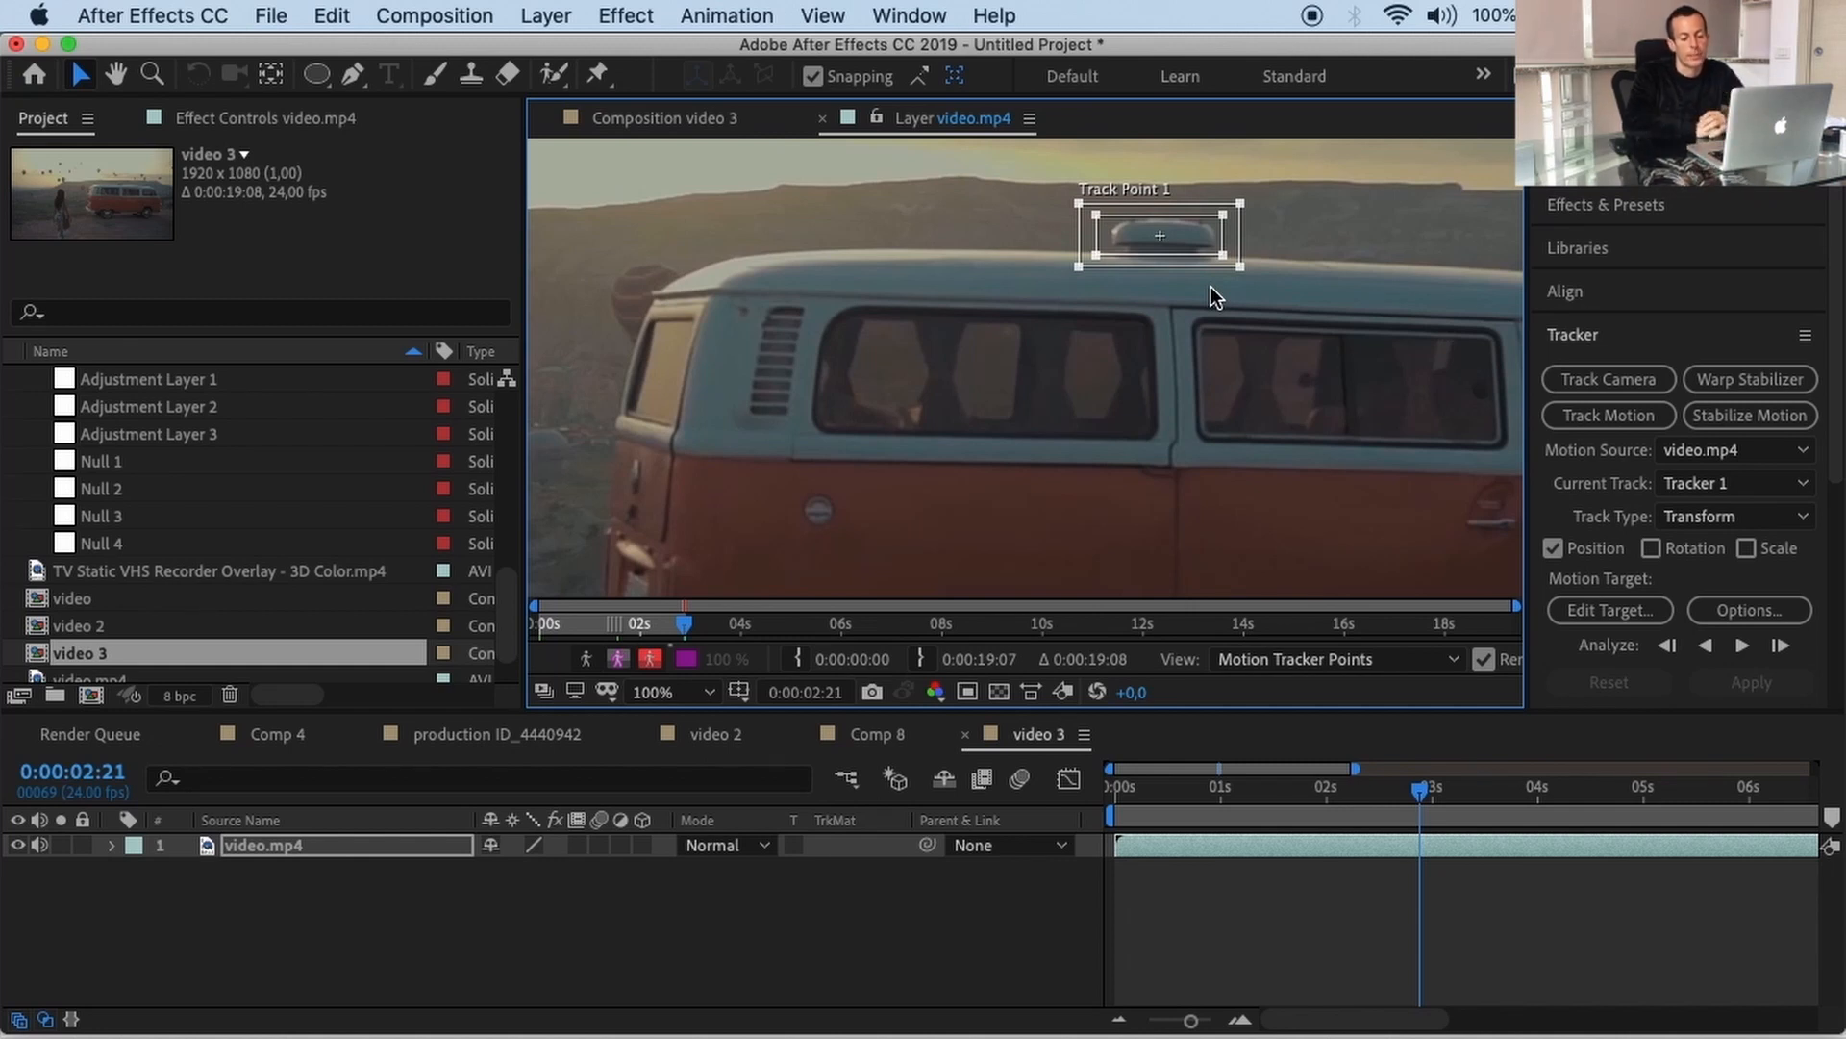
# Step: Add a null object above video.mp4 and rename it 'Tracker Layer'
pyautogui.click(562, 15)
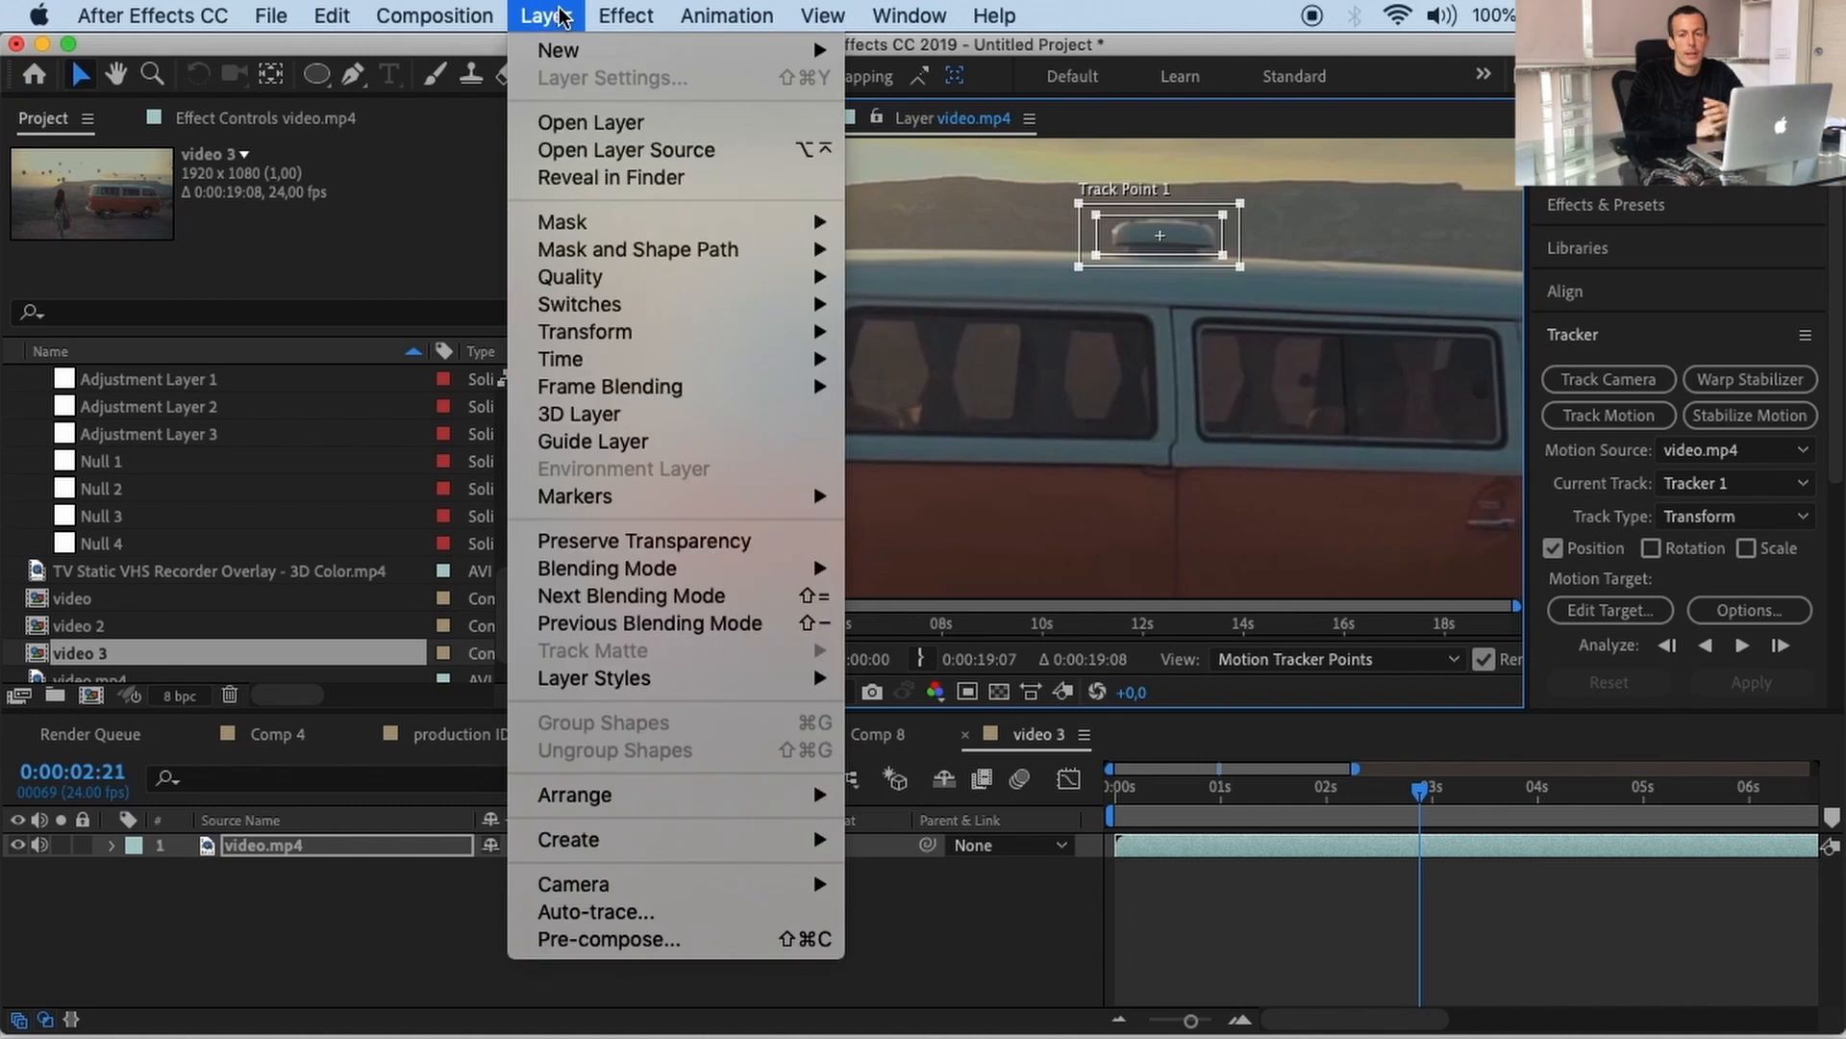
pyautogui.moveTo(575, 50)
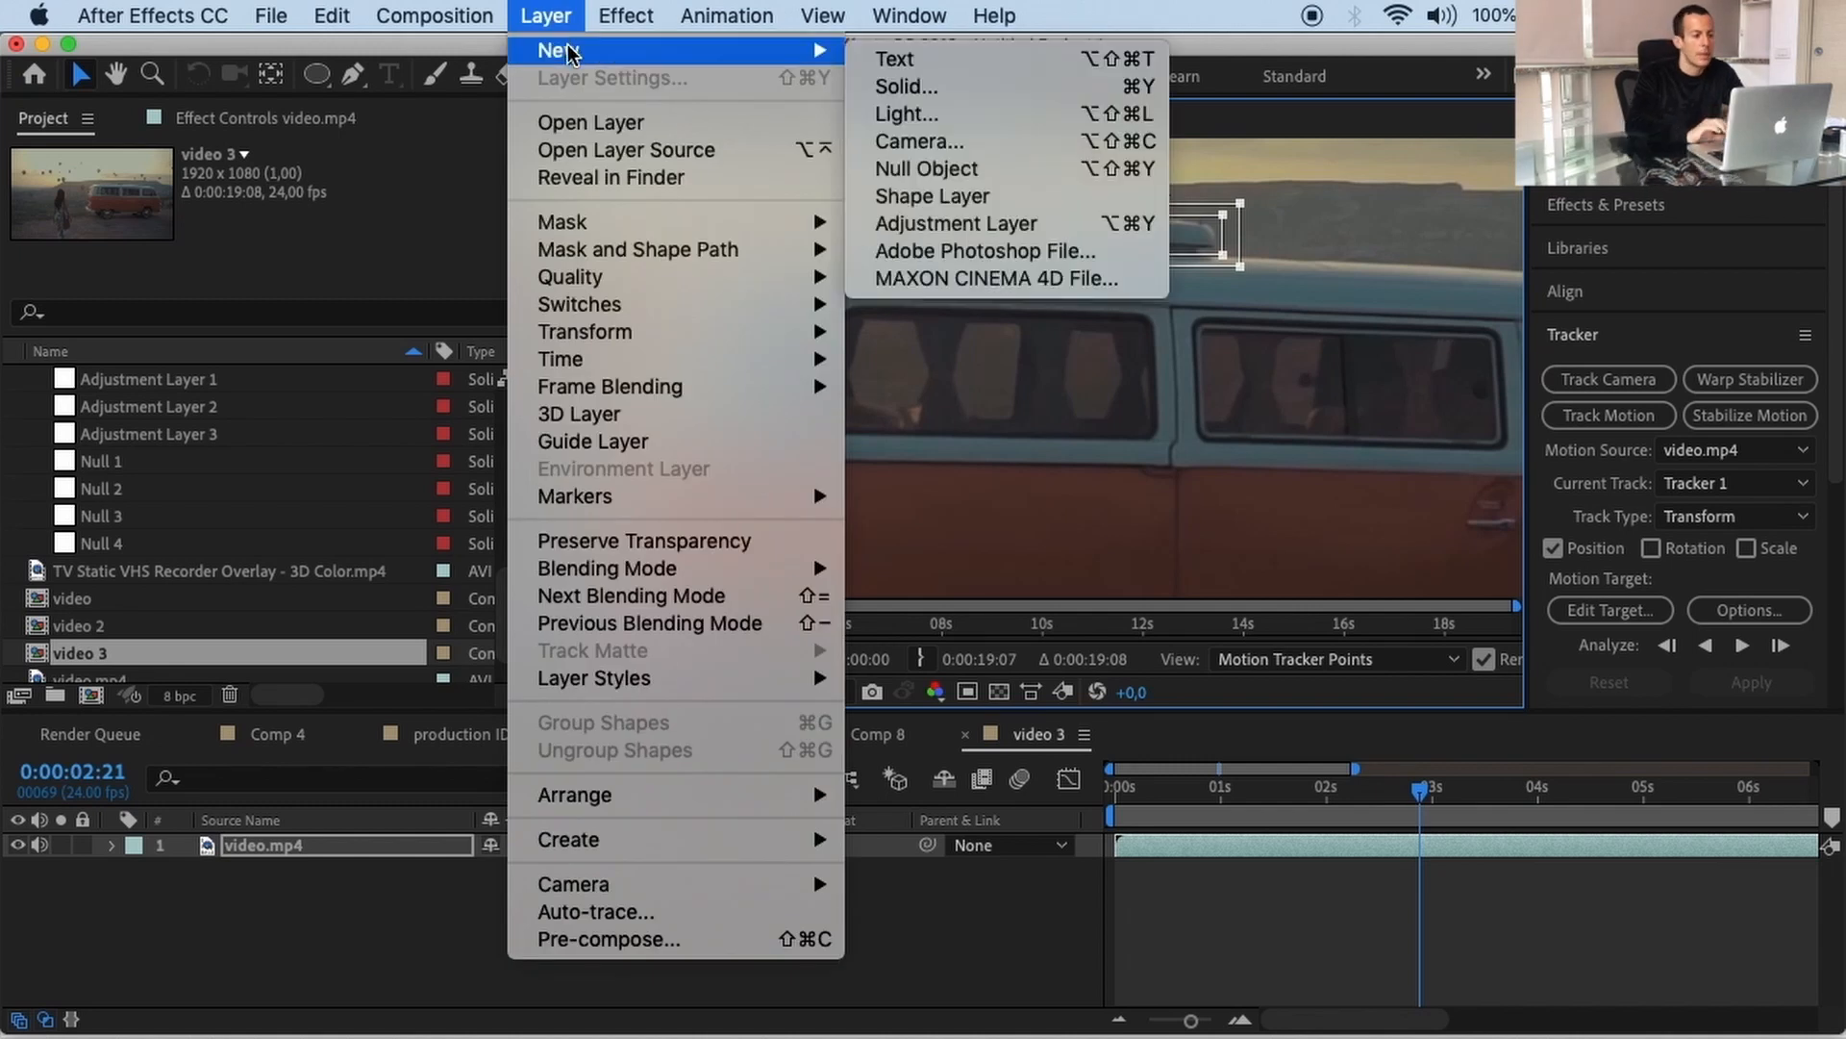
pyautogui.click(1006, 179)
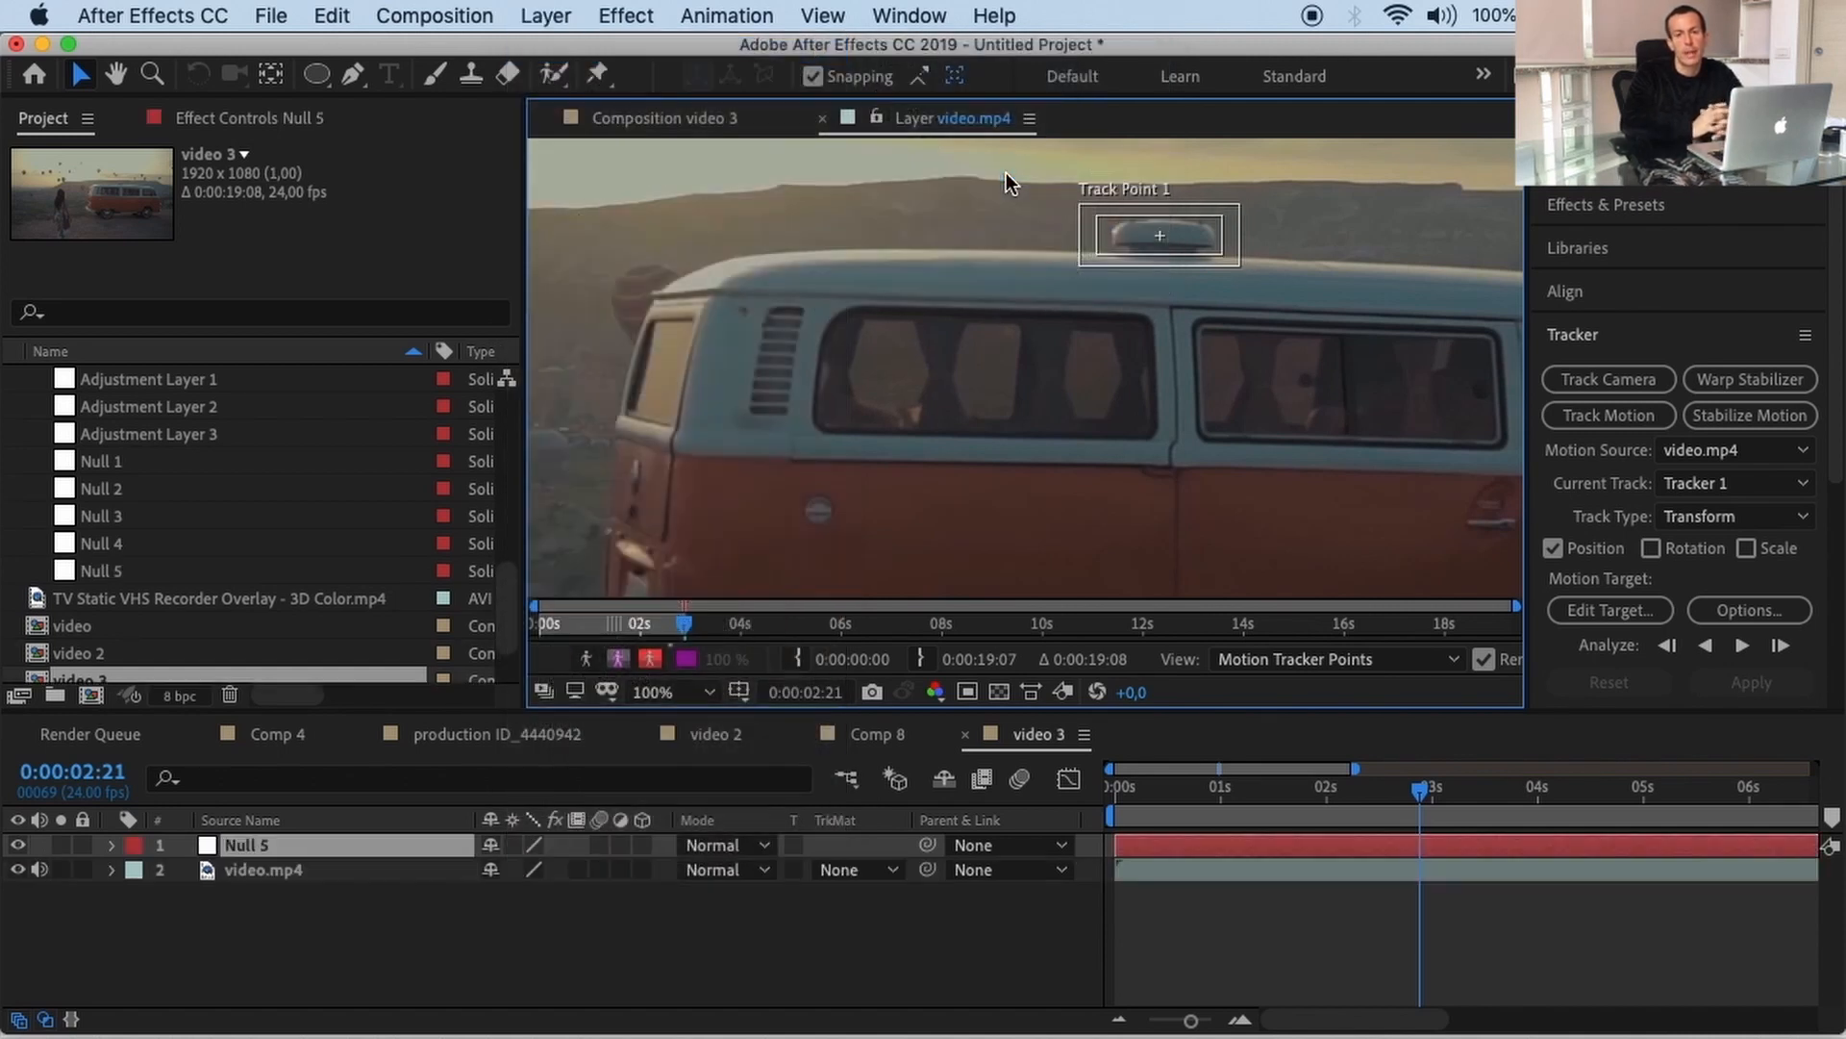
pyautogui.click(252, 844)
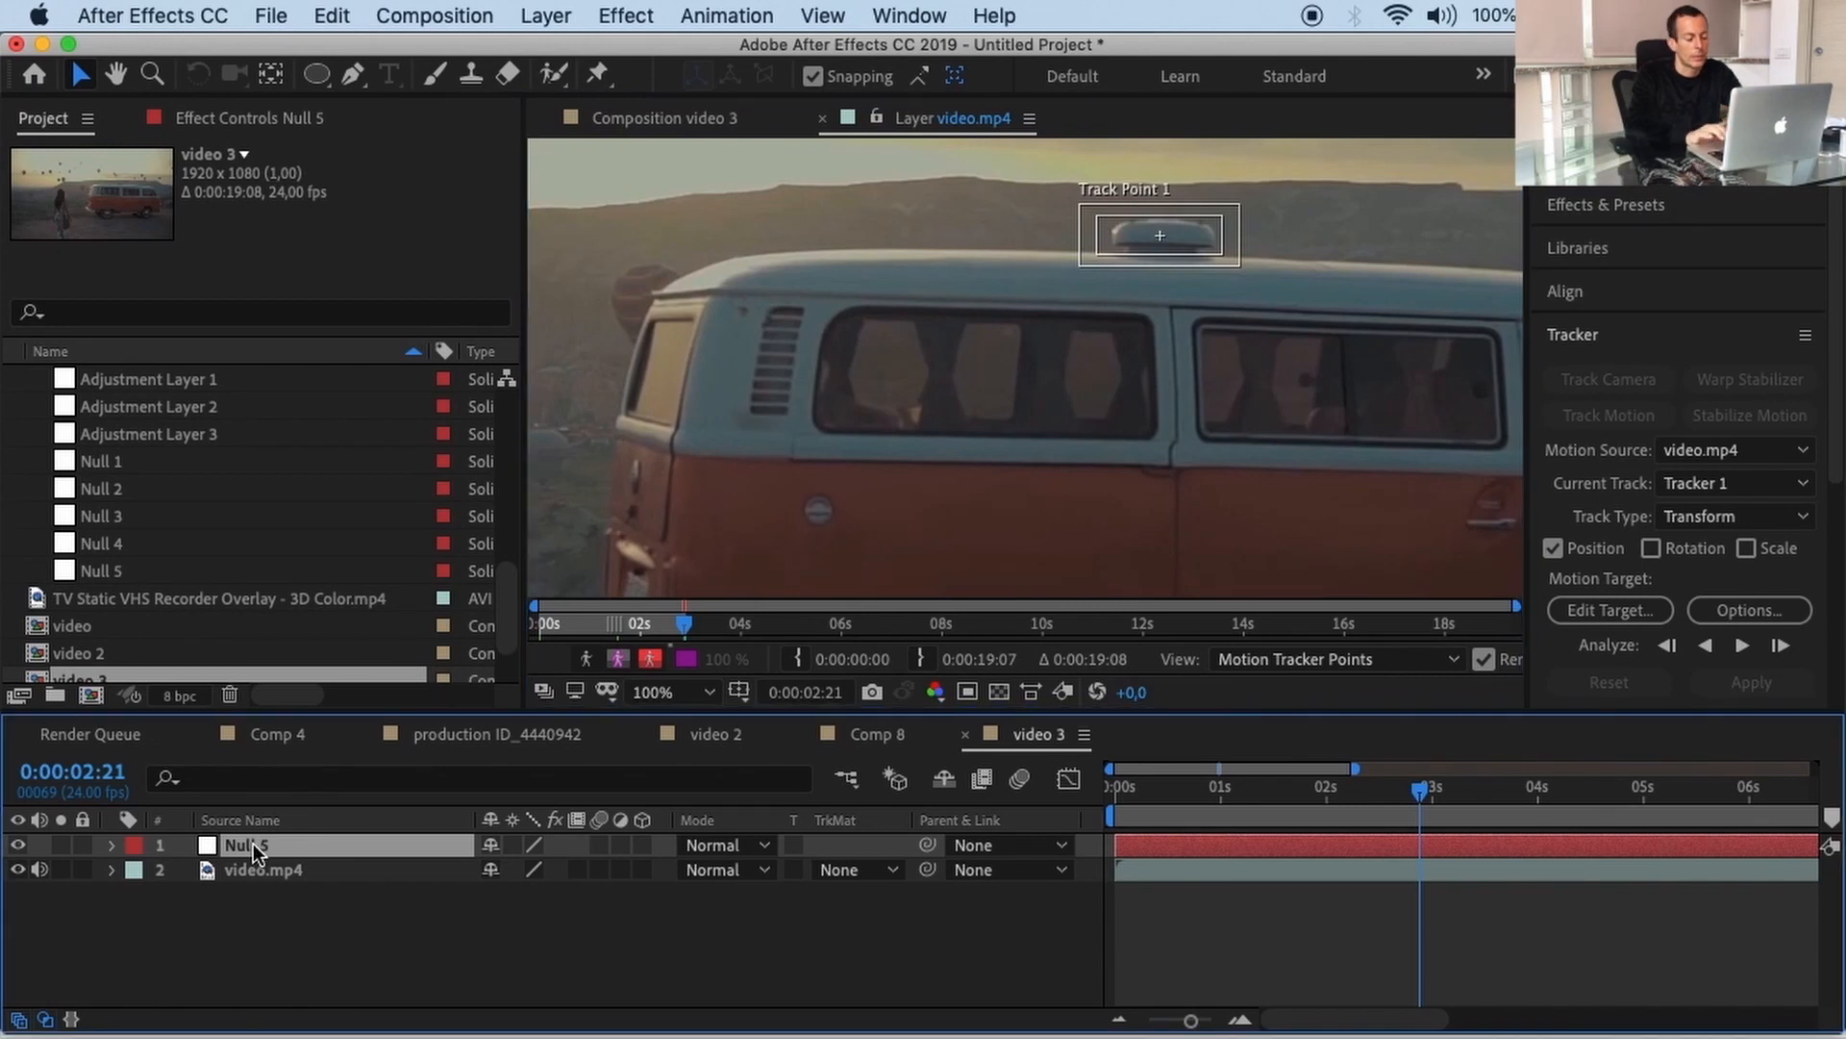
pyautogui.press('Return')
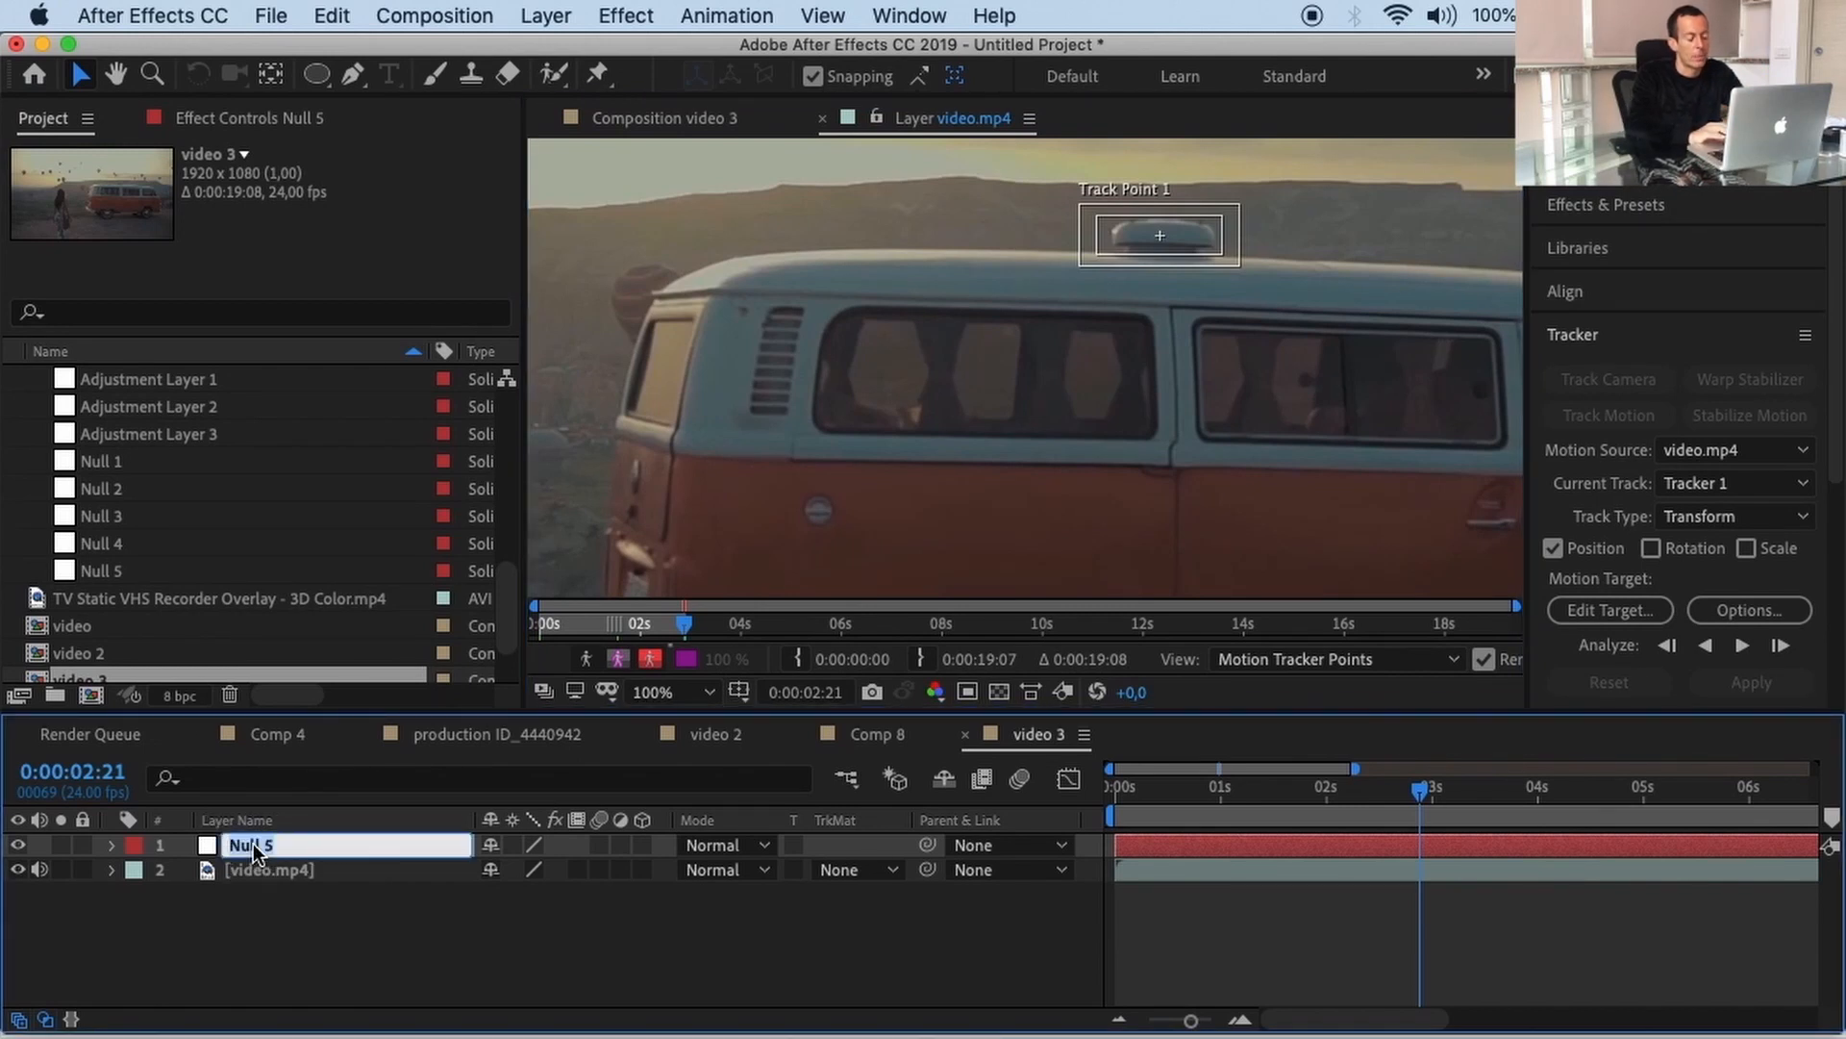
pyautogui.write('Trac')
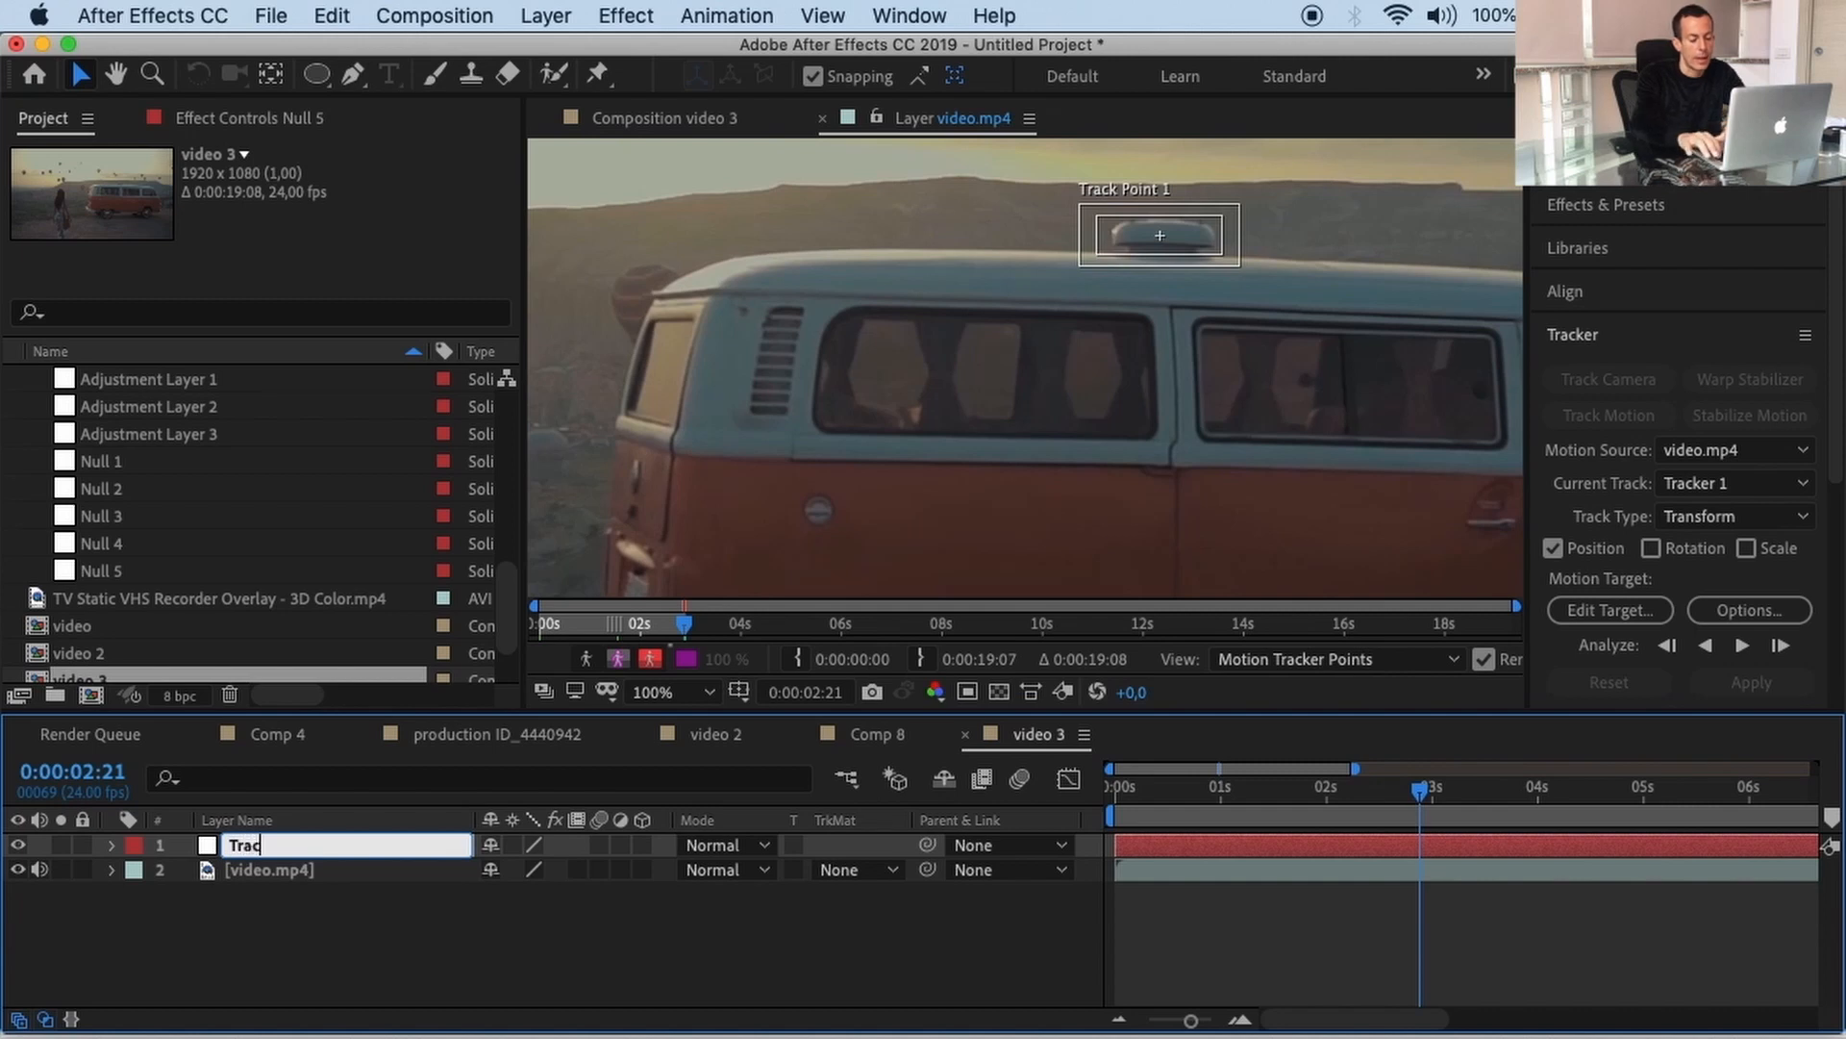
pyautogui.write('keer')
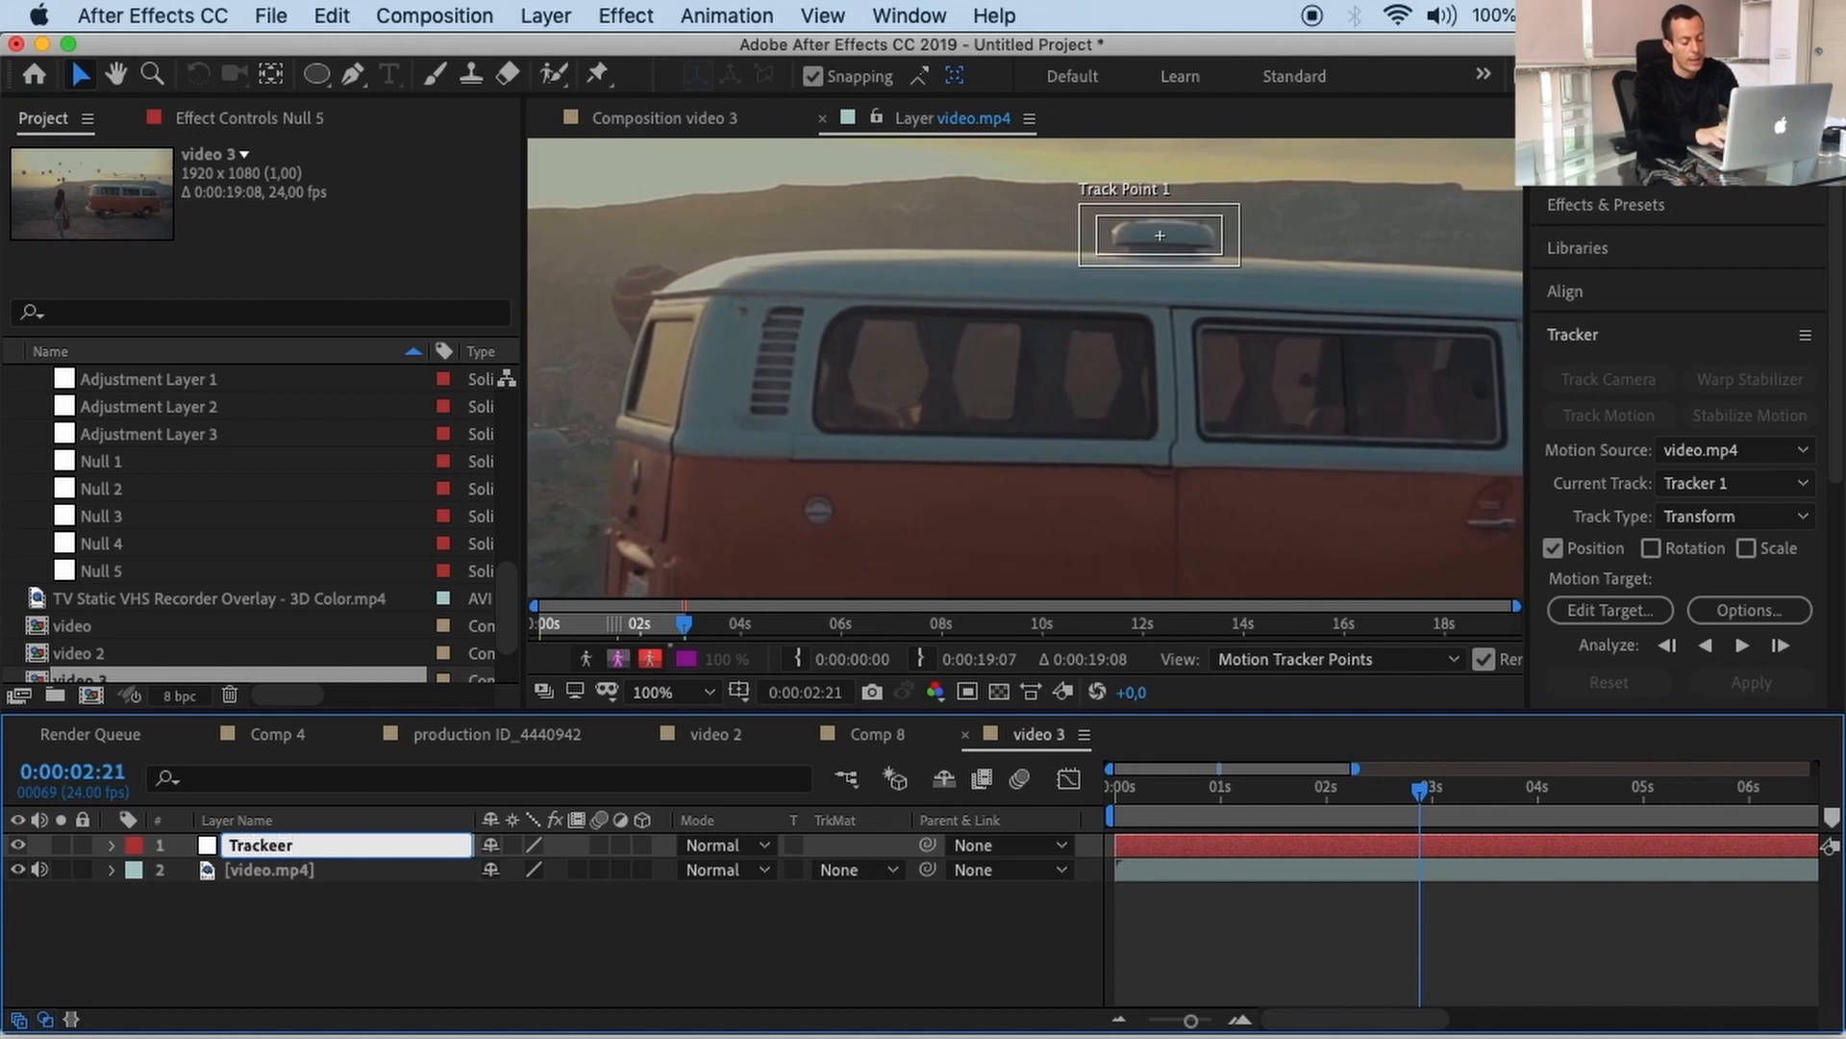
pyautogui.press('BackSpace')
pyautogui.press('BackSpace')
pyautogui.write('r Lay')
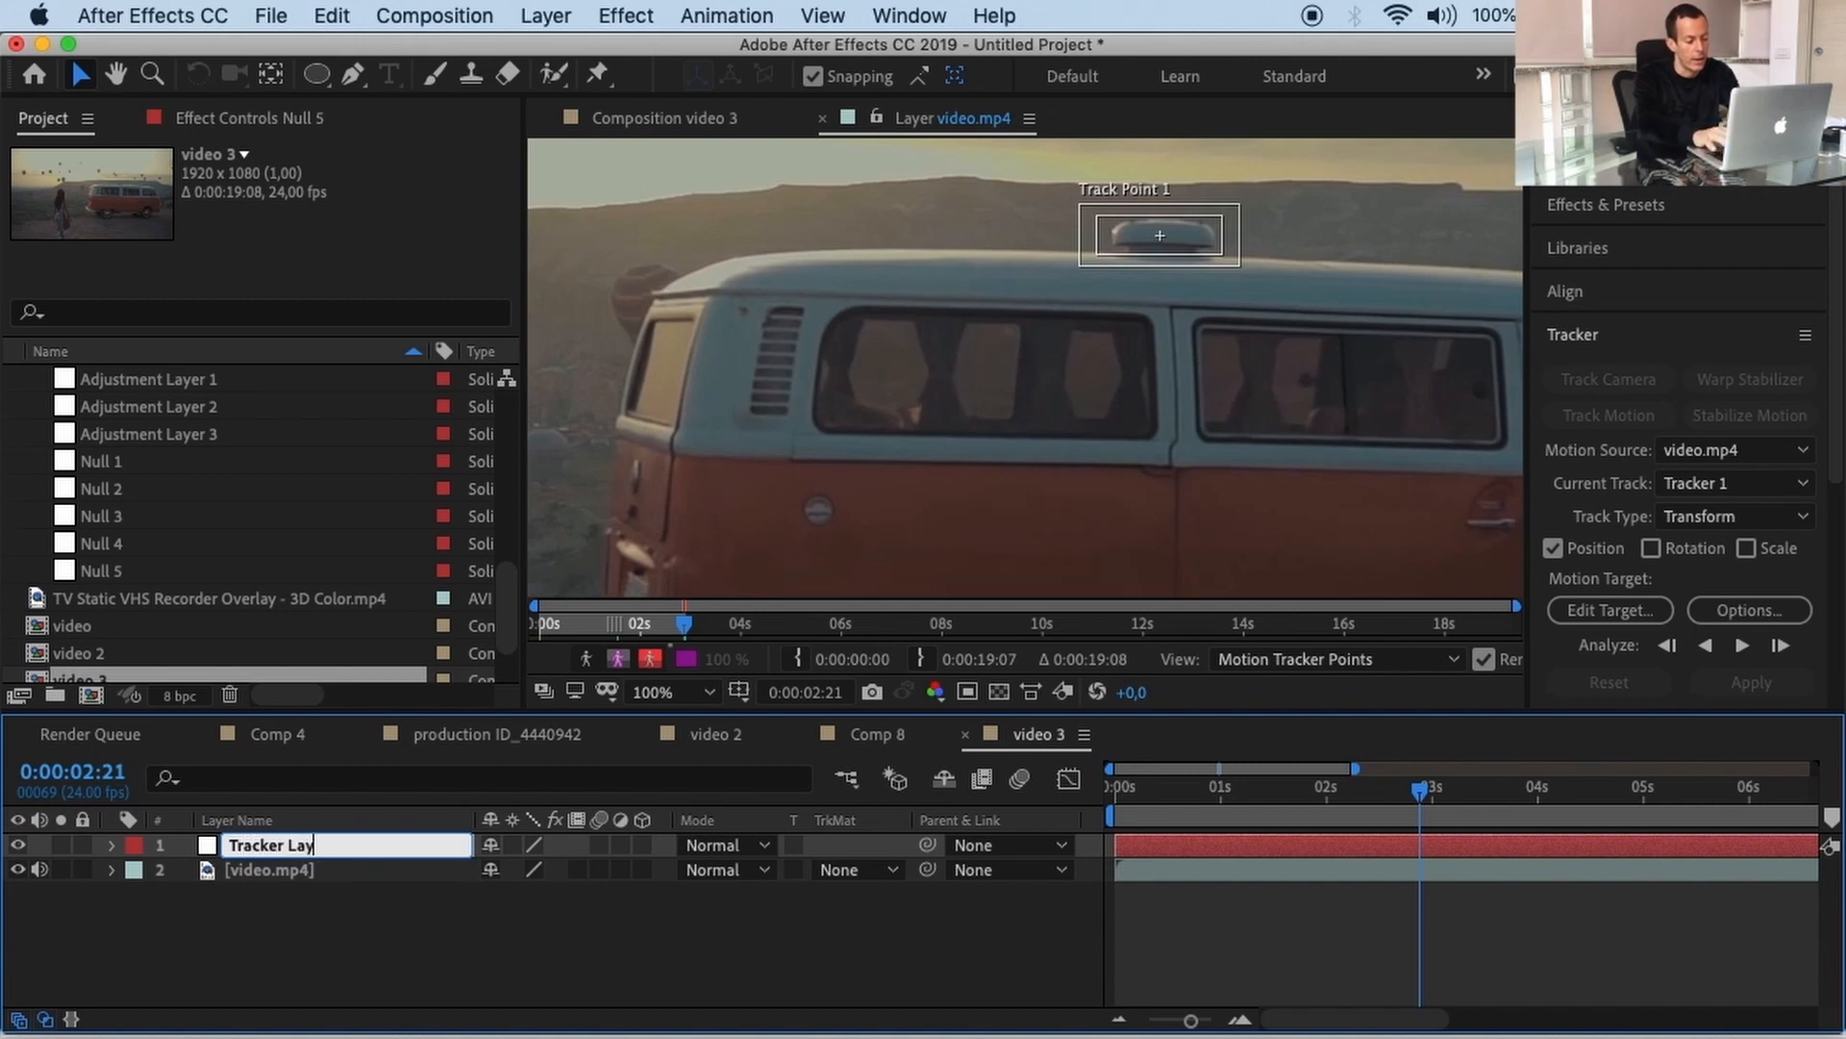
pyautogui.write('er')
pyautogui.press('Return')
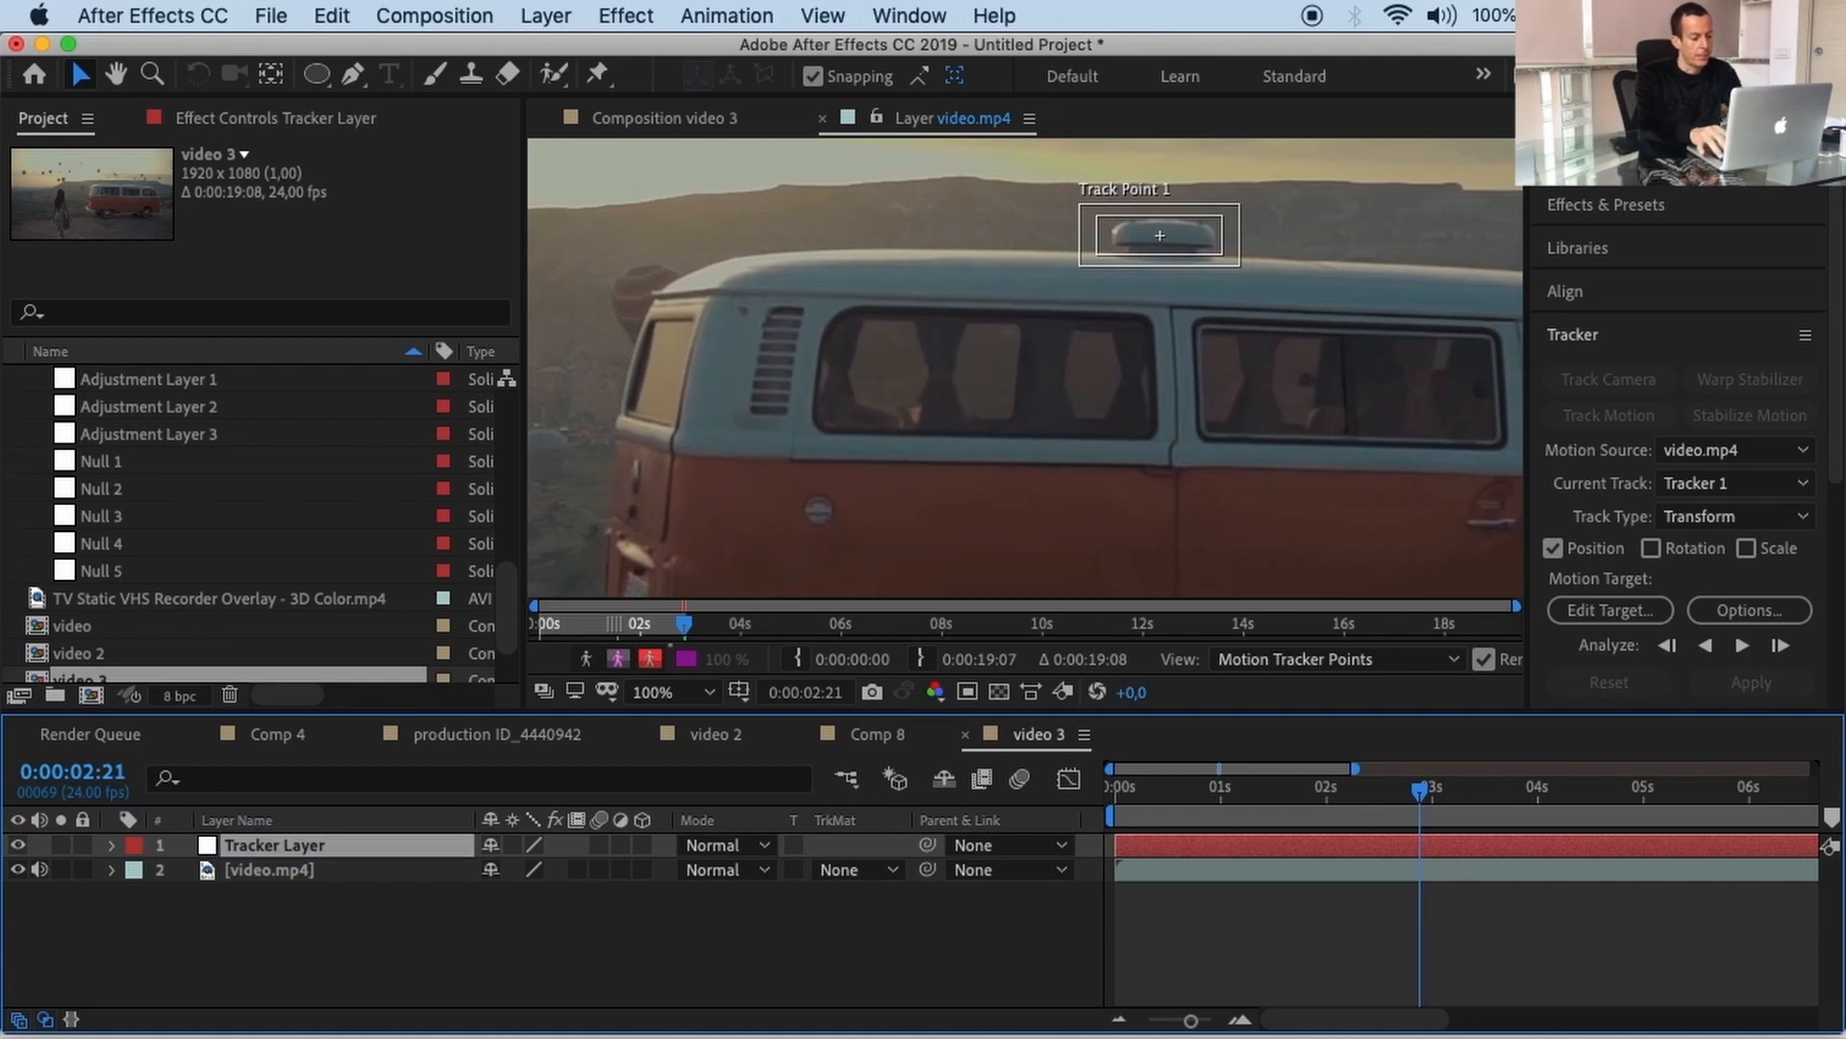
pyautogui.scroll(-2, 925, 469)
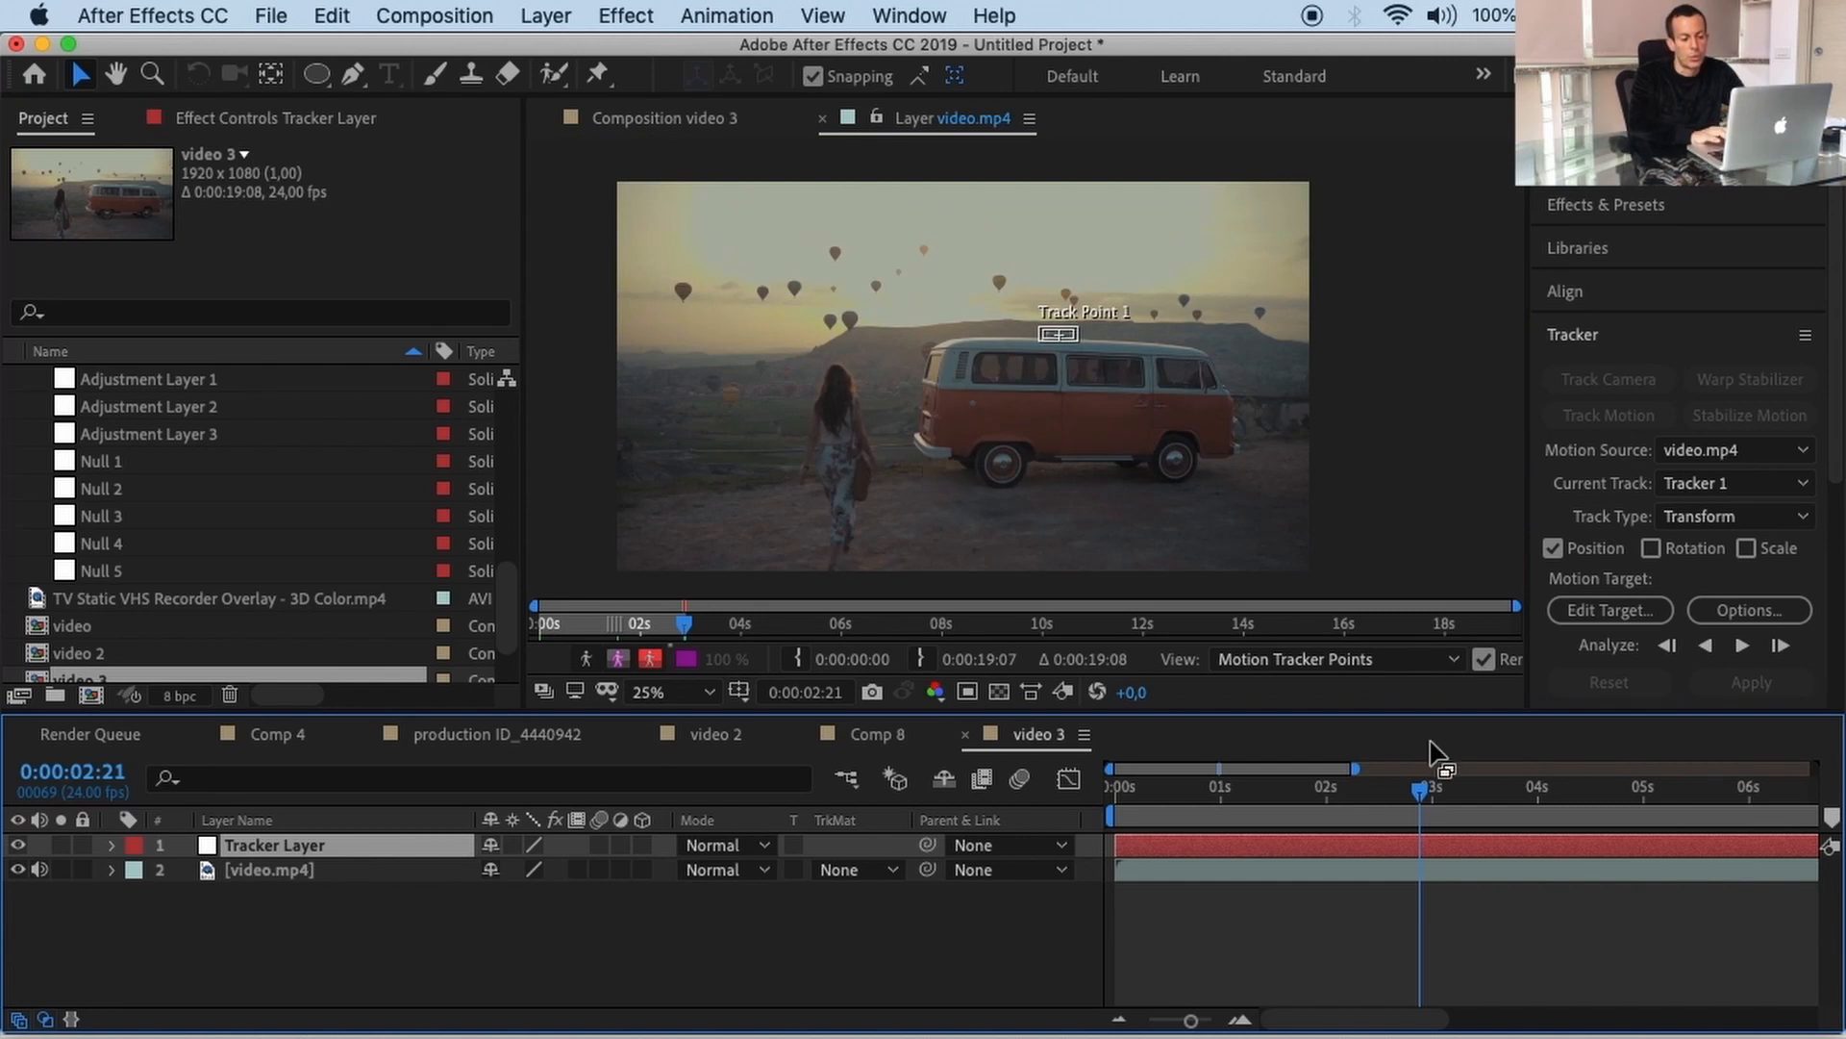
# Step: At 0:00:00:00, select video.mp4 and nudge Track Point 1 onto the van's roof vent
pyautogui.moveTo(1420, 789); pyautogui.dragTo(1004, 801)
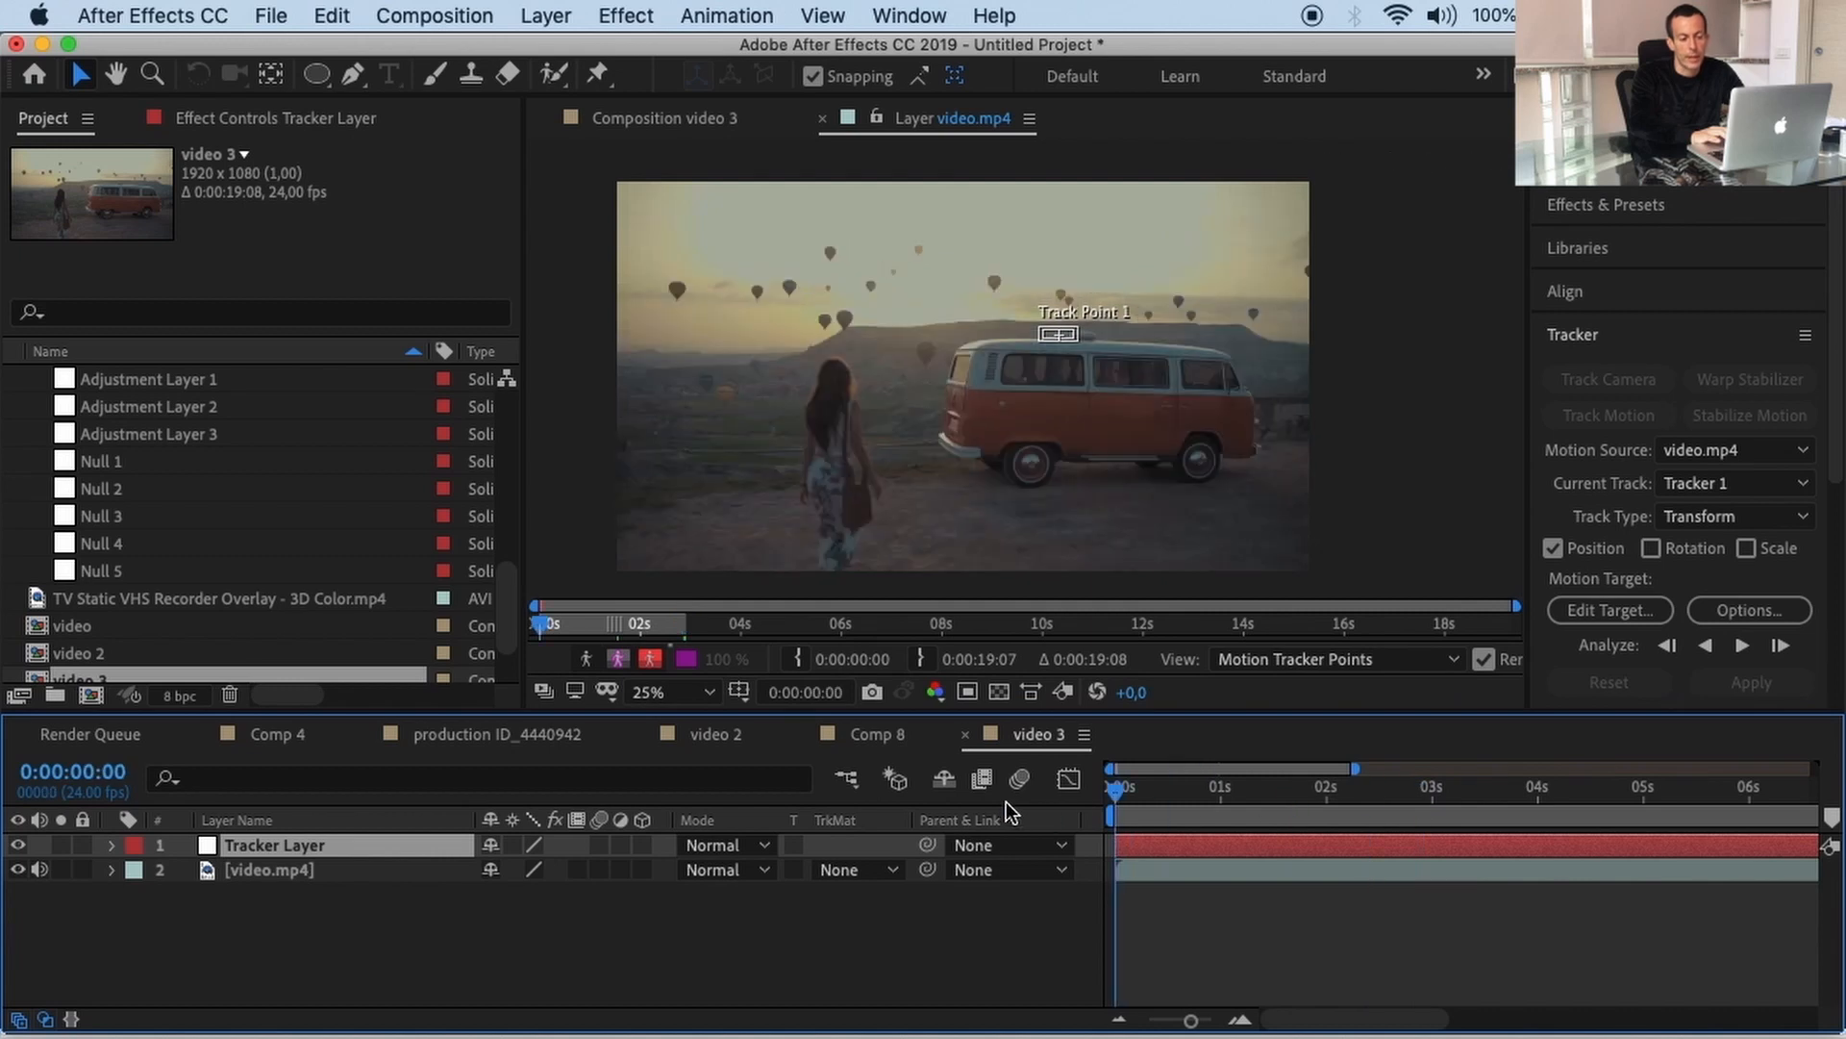
pyautogui.scroll(4, 989, 442)
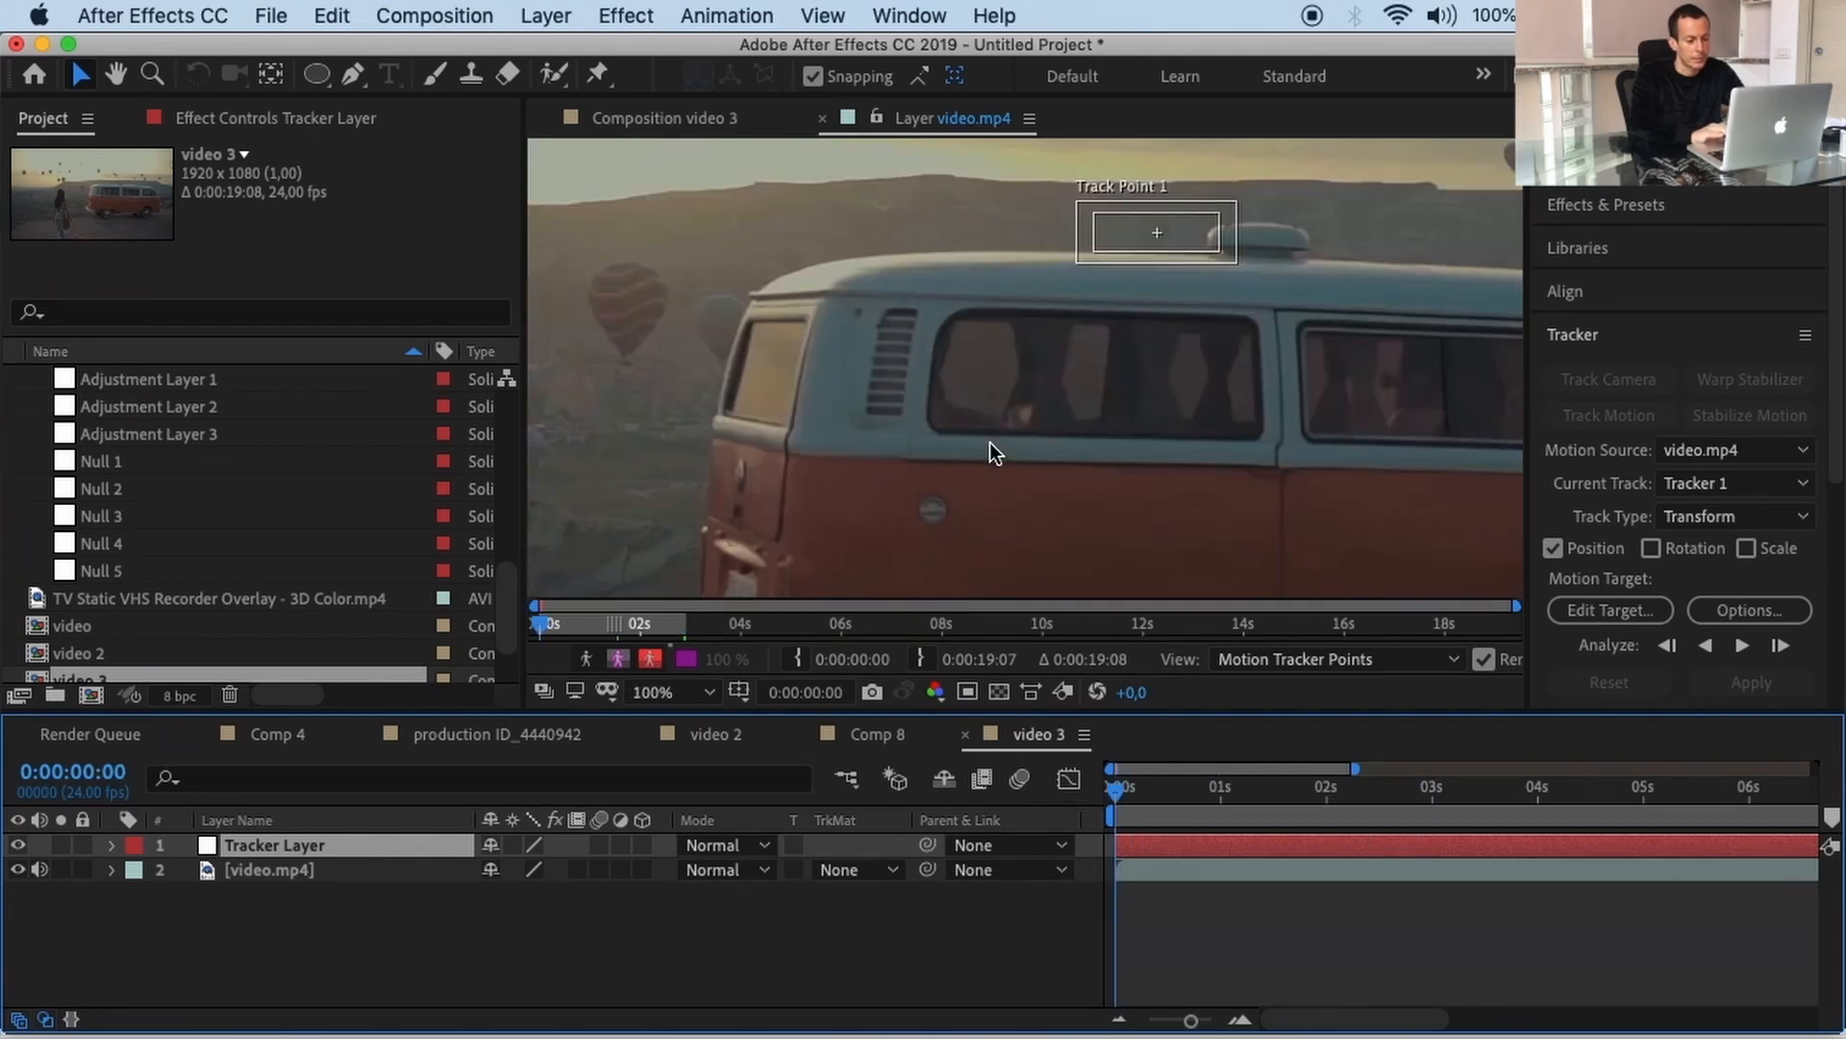
pyautogui.click(1082, 204)
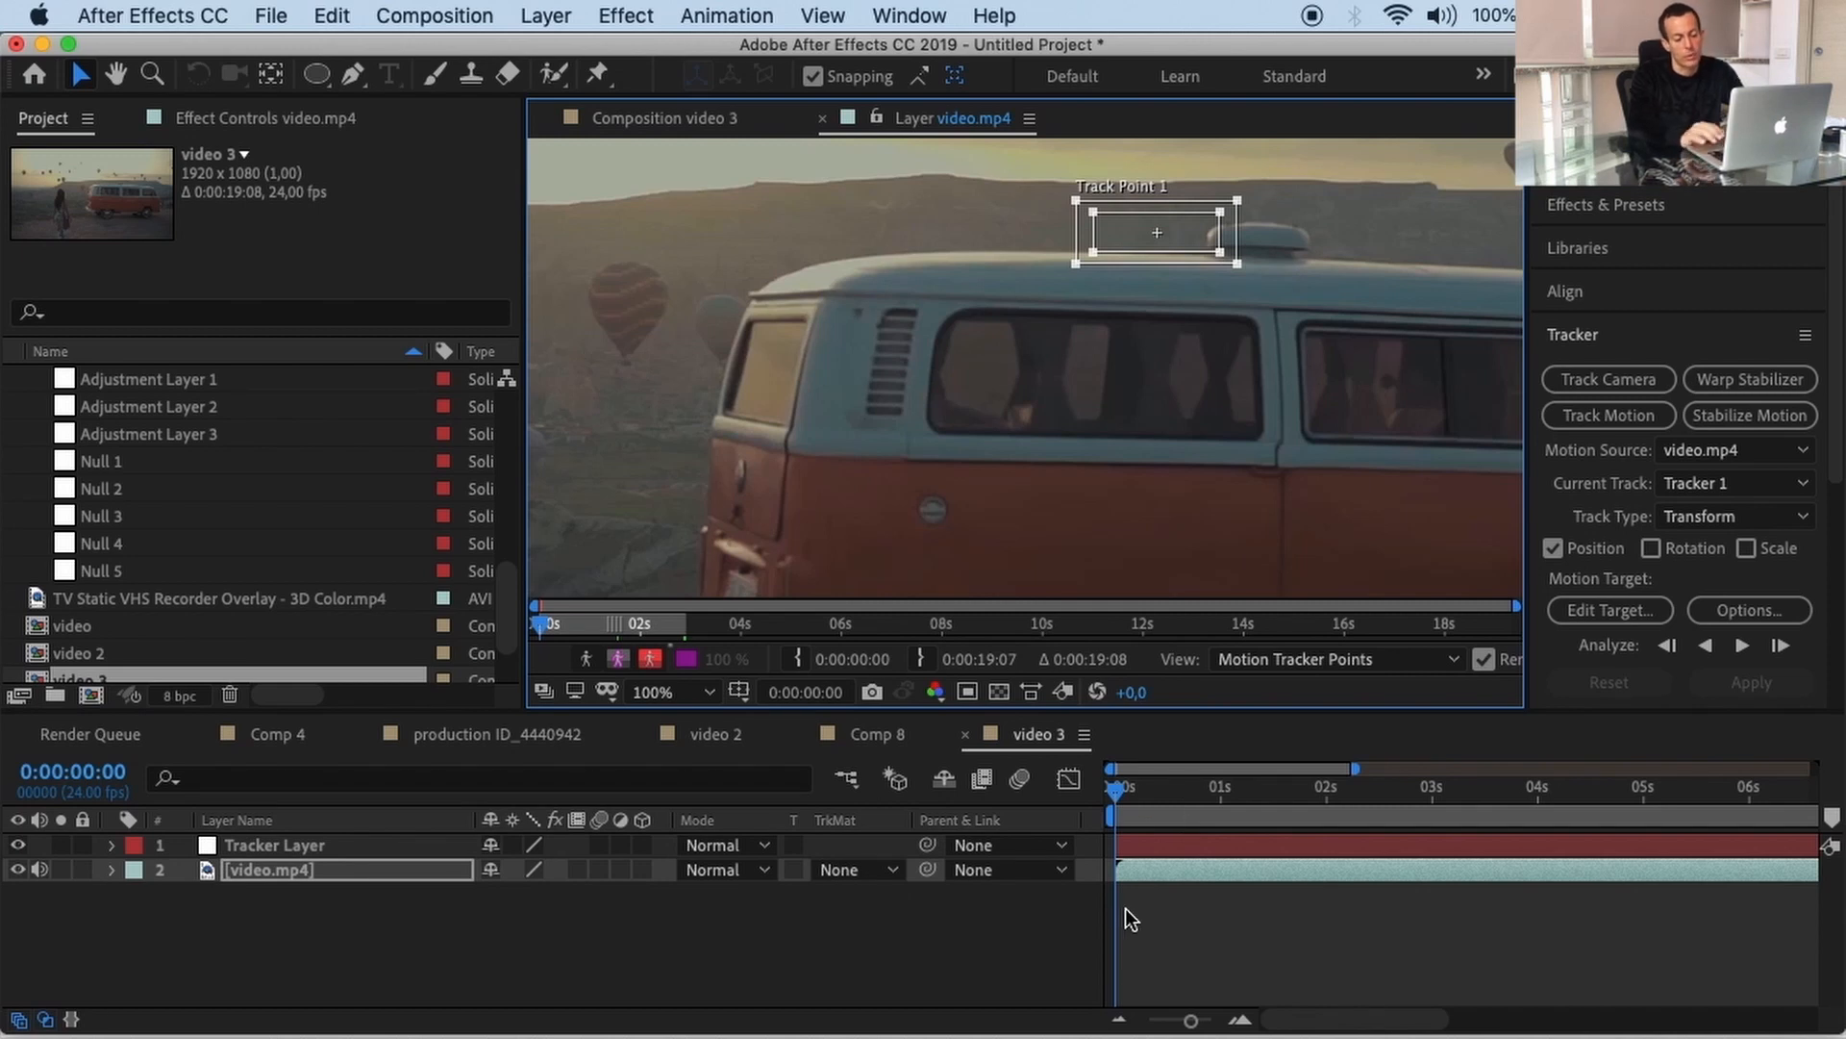
pyautogui.hotkey('shift', 'Right')
pyautogui.hotkey('shift', 'Right')
pyautogui.hotkey('shift', 'Right')
pyautogui.hotkey('shift', 'Right')
pyautogui.hotkey('shift', 'Right')
pyautogui.hotkey('shift', 'Right')
pyautogui.hotkey('shift', 'Right')
pyautogui.press('Down')
pyautogui.press('Down')
pyautogui.press('Down')
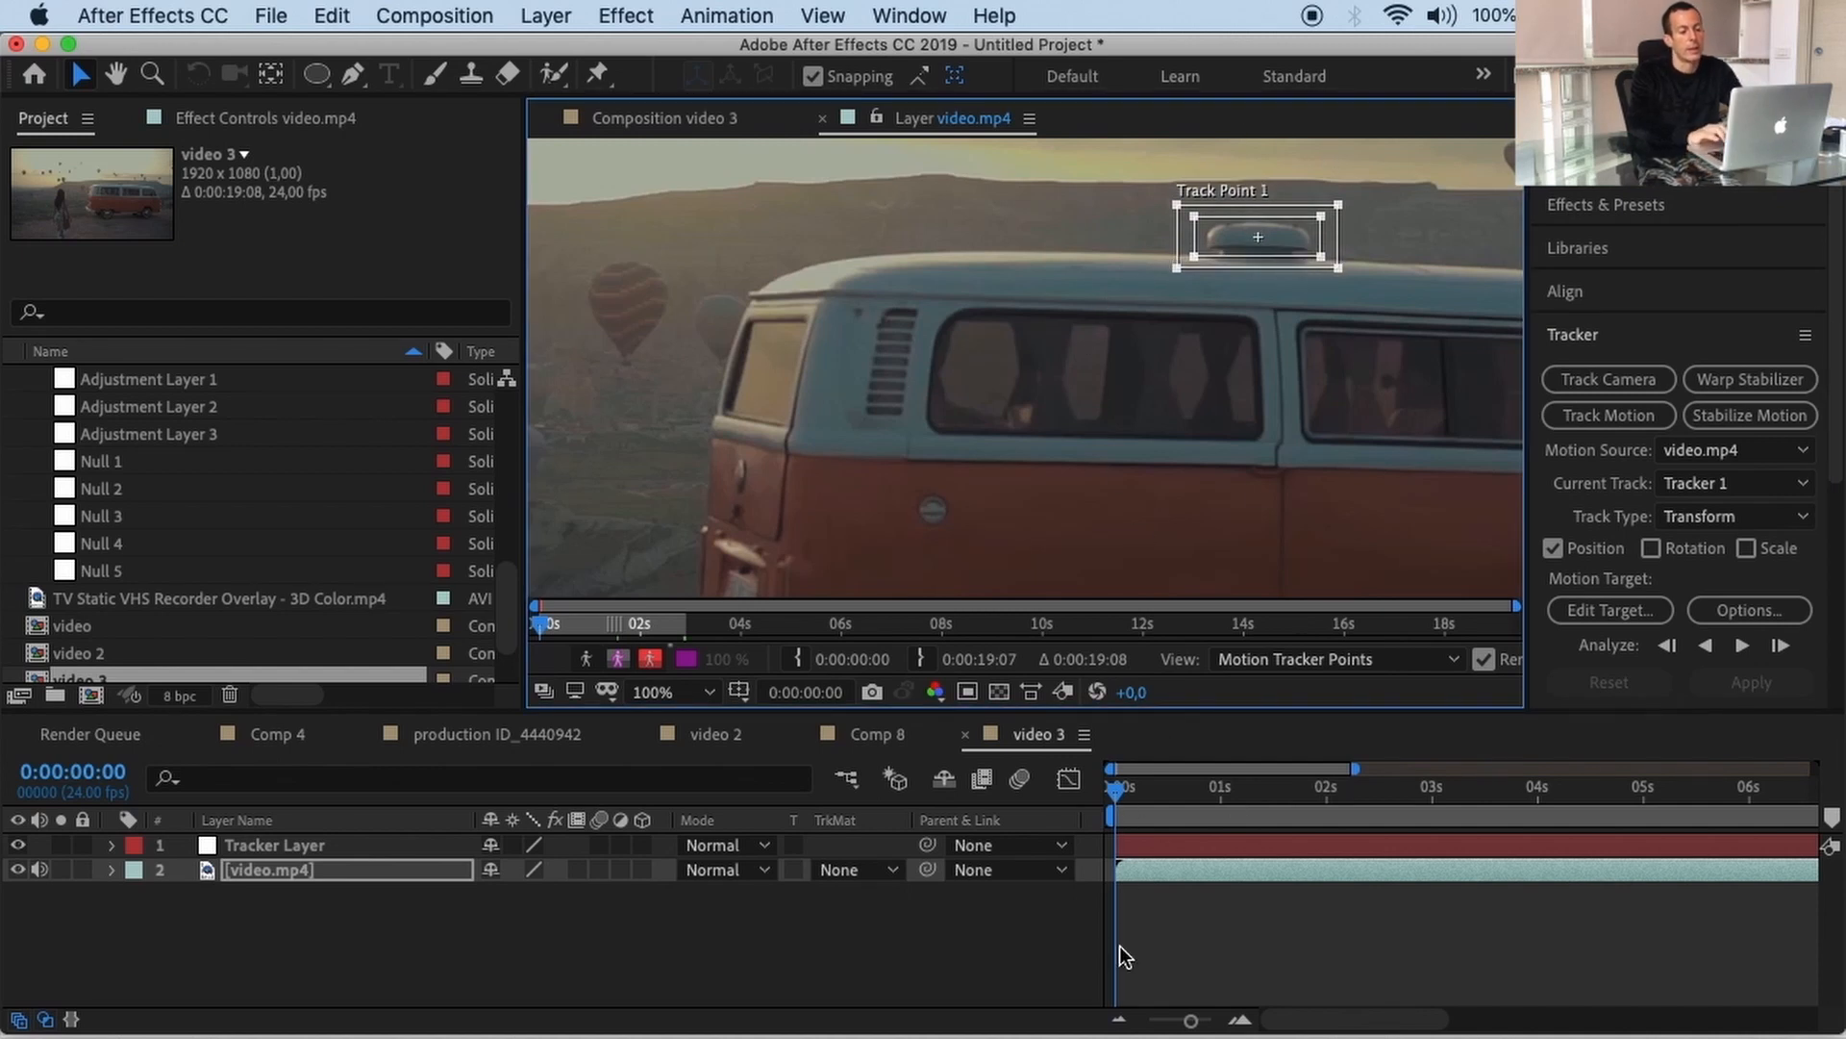
# Step: Analyze Track Point 1 forward, stopping at 0:00:02:21, and bring up the Edit Target settings
pyautogui.click(1743, 645)
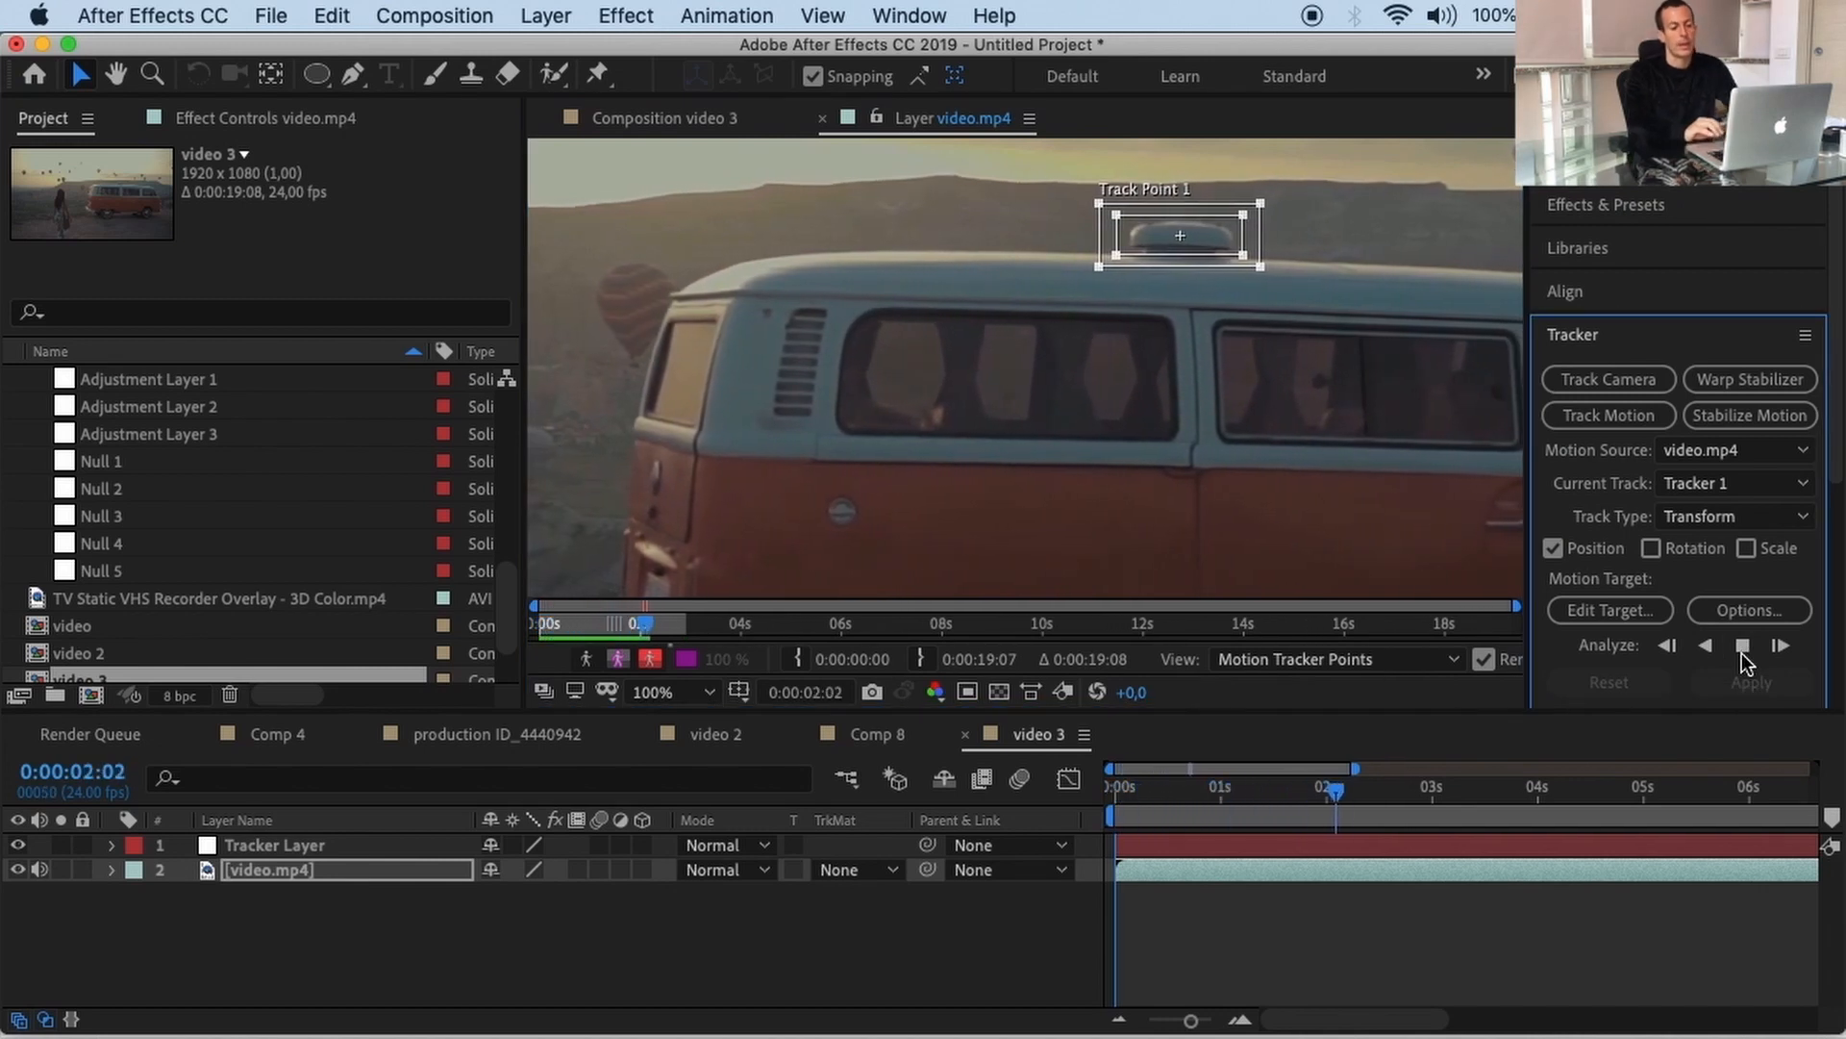
pyautogui.click(1742, 656)
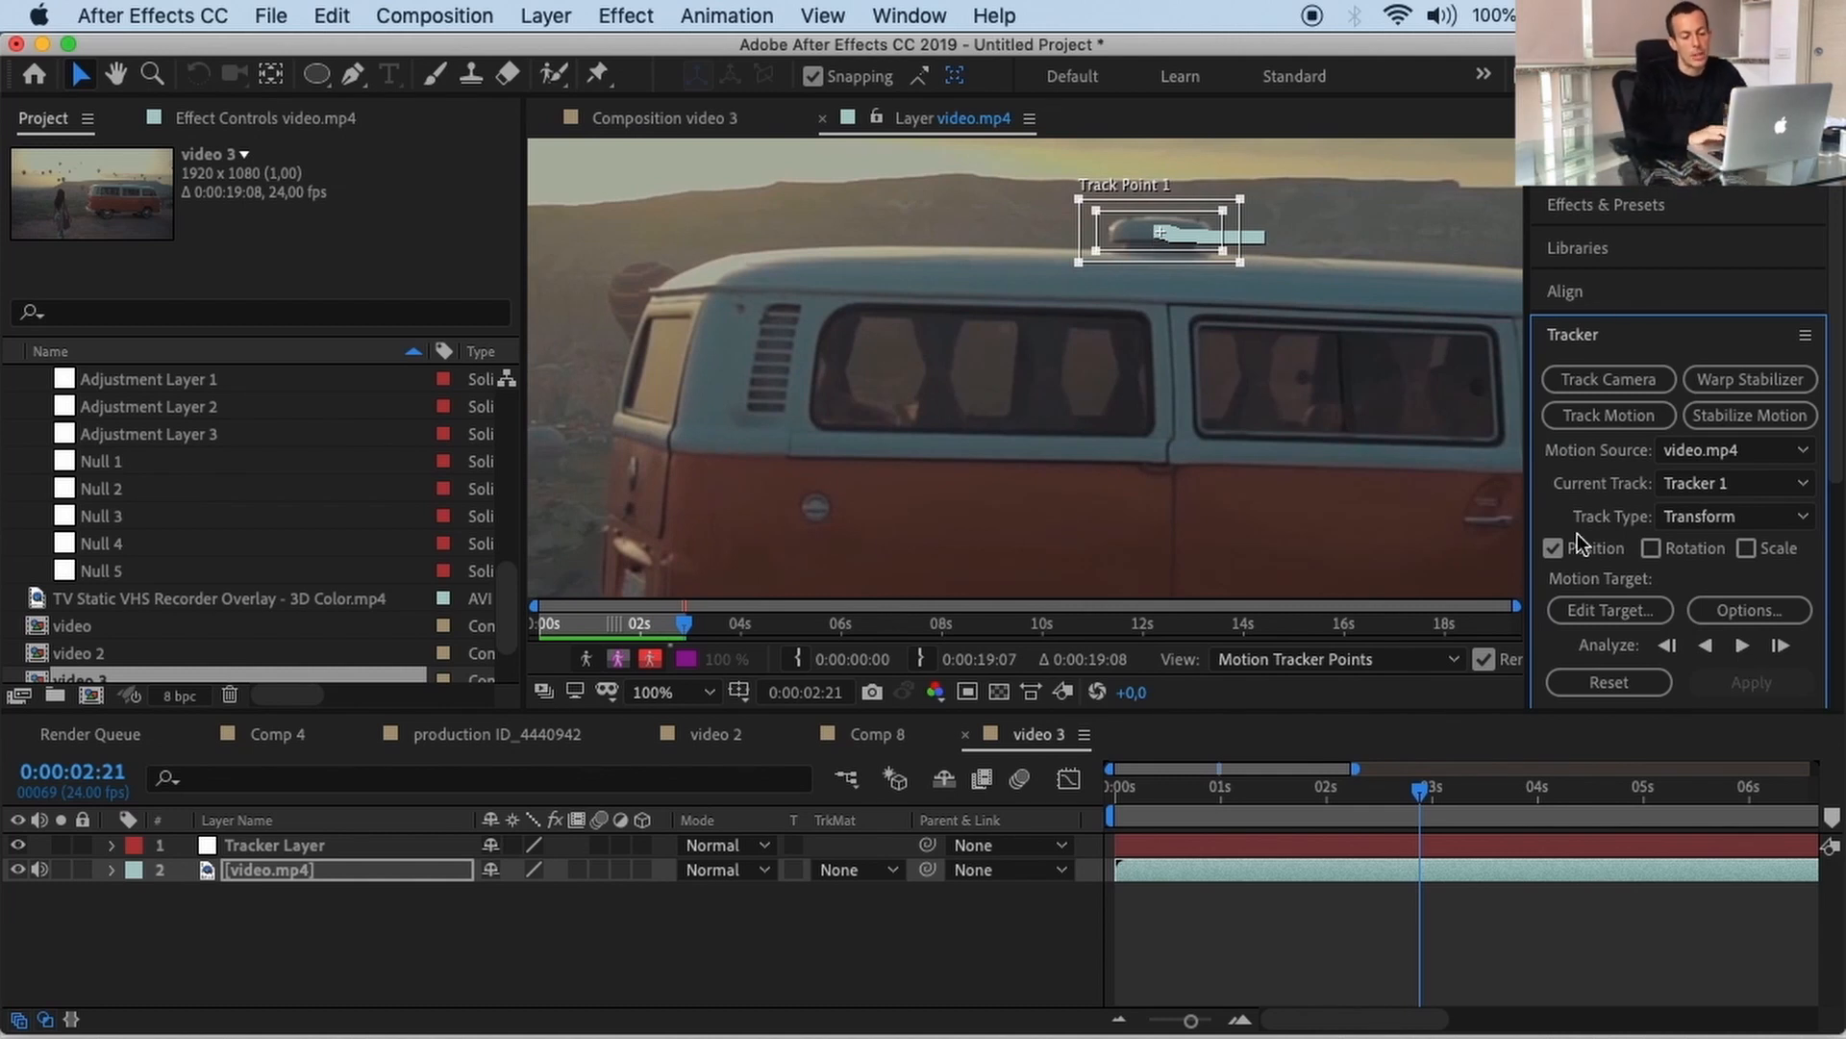
pyautogui.click(1619, 612)
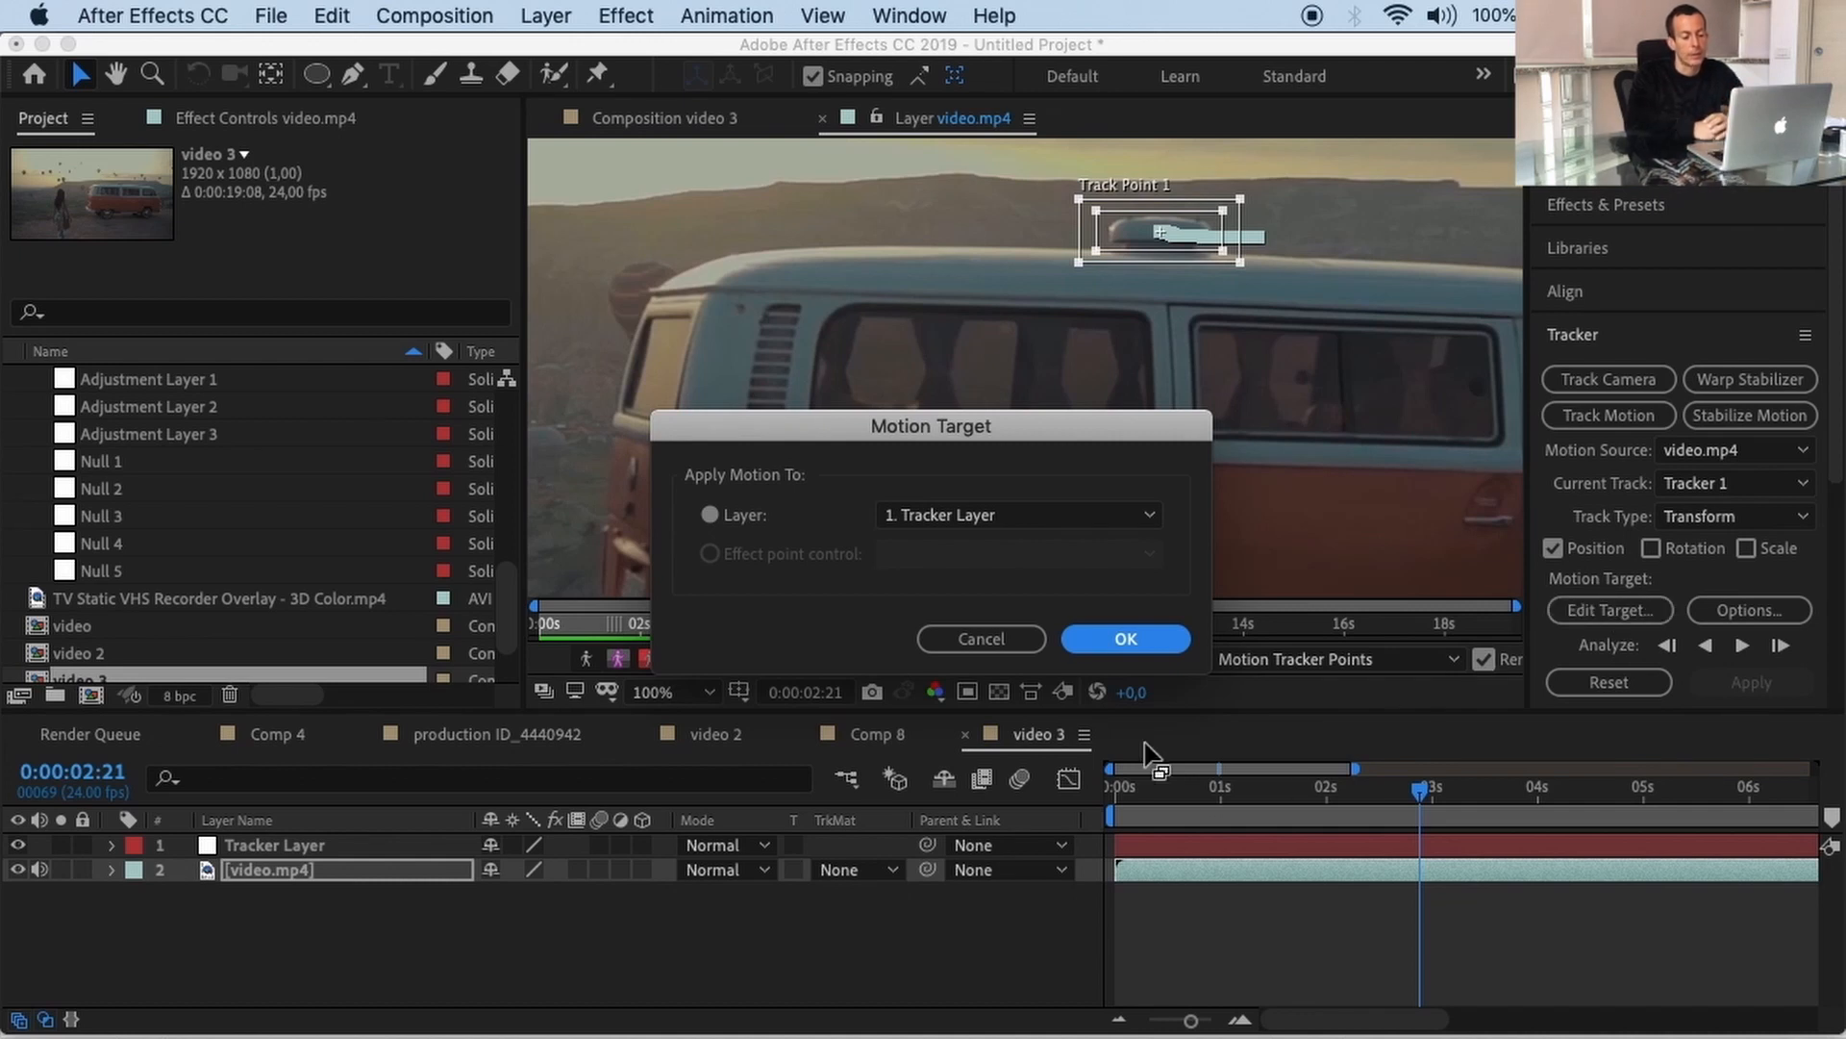
# Step: Keep '1. Tracker Layer' as the motion target and apply the track in X and Y
pyautogui.click(926, 516)
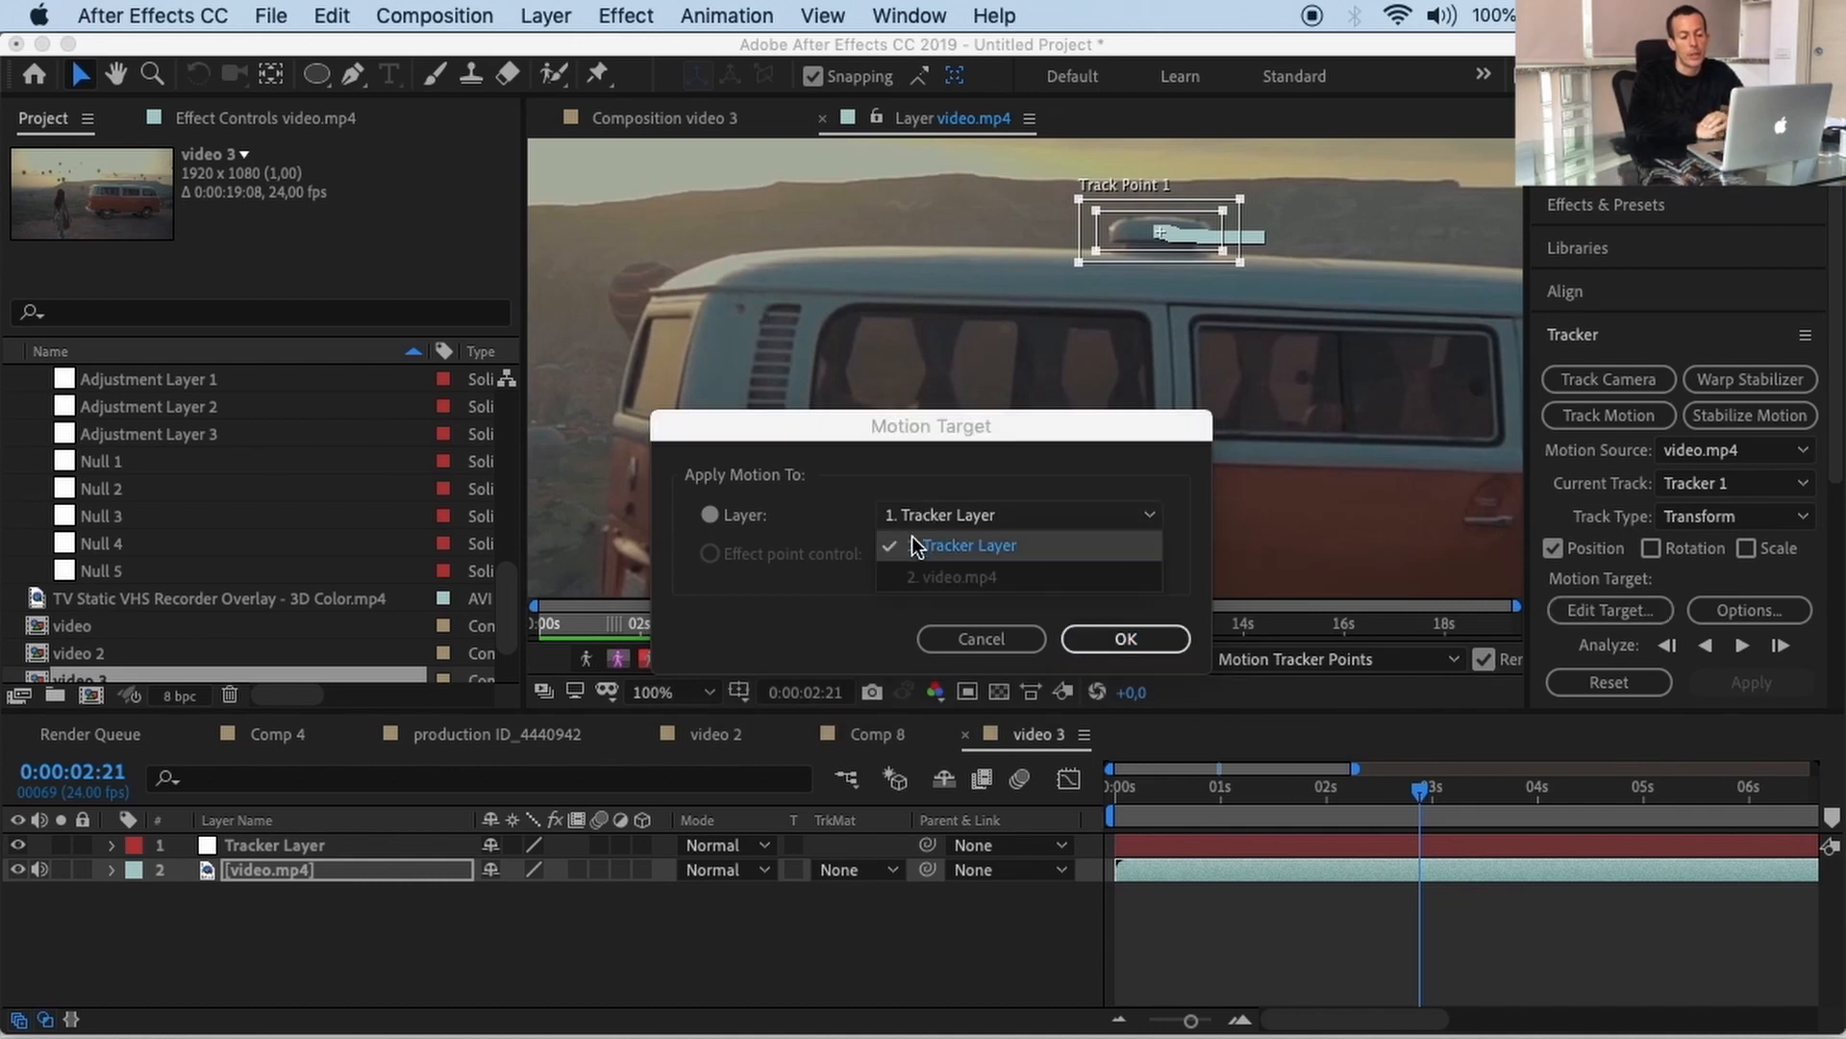
pyautogui.click(987, 545)
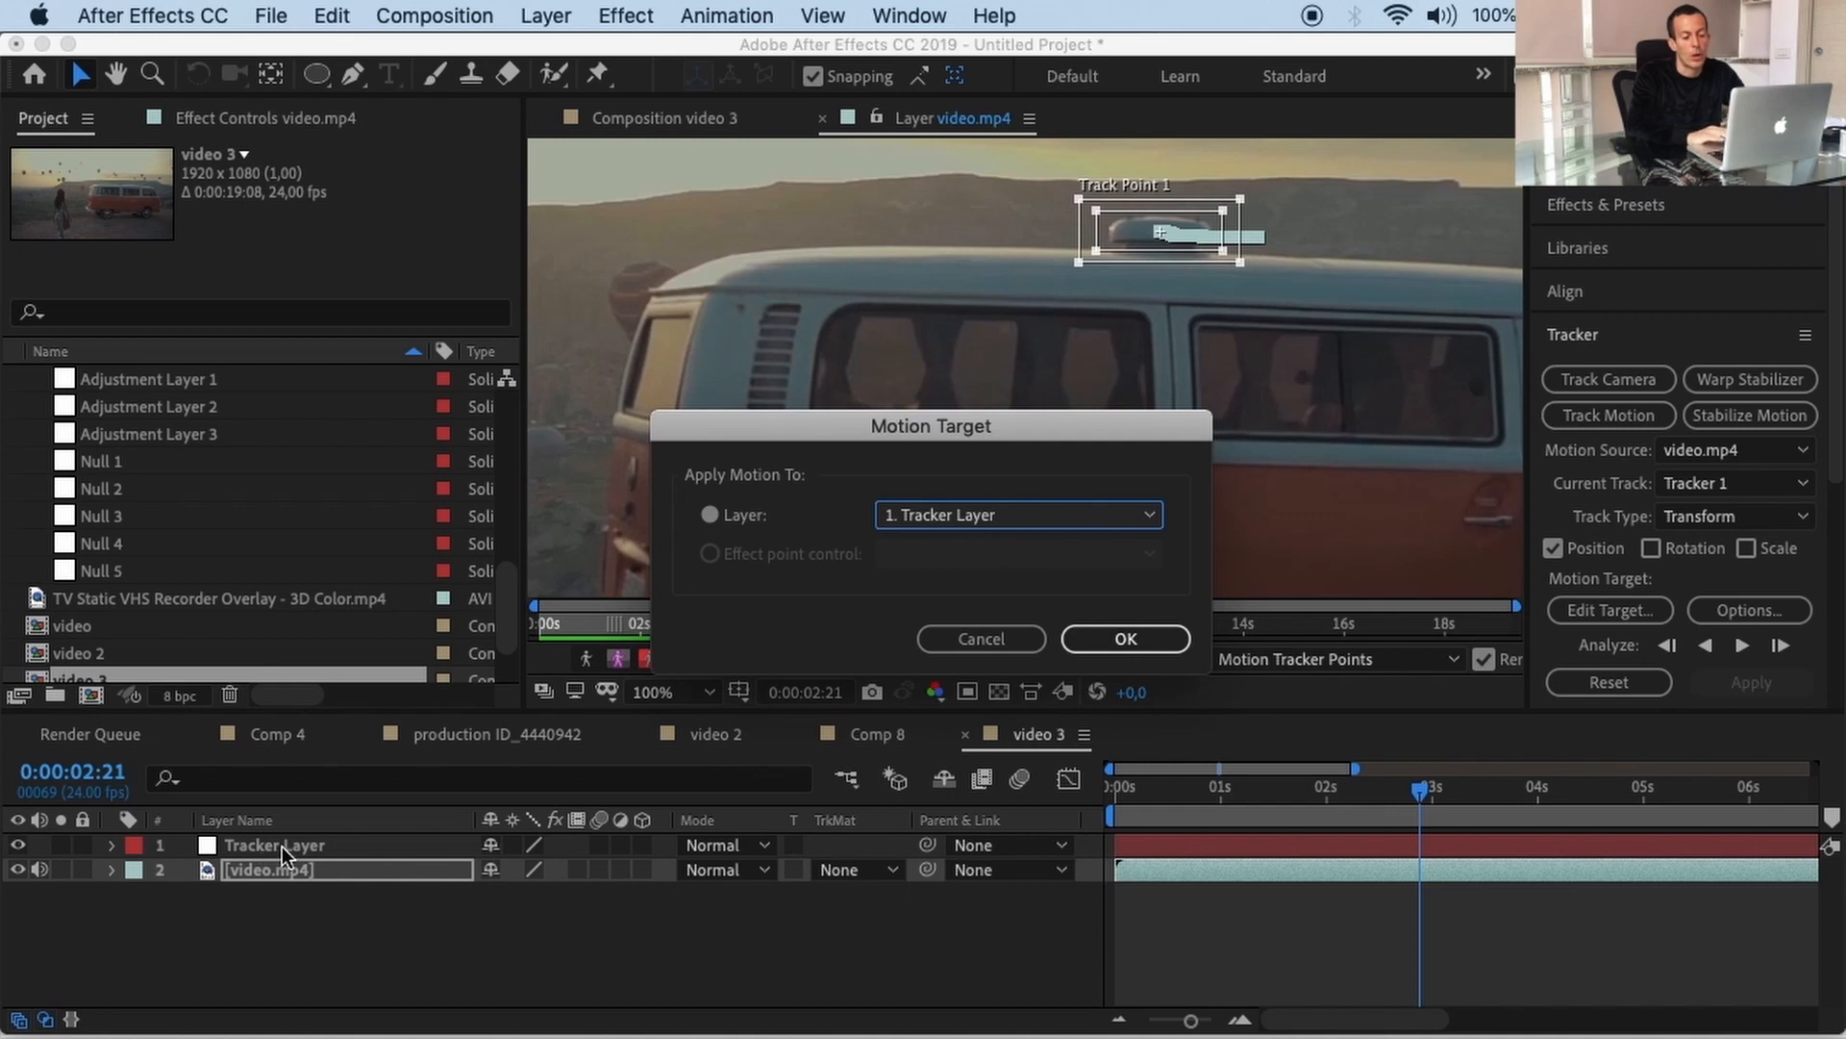
pyautogui.click(1118, 639)
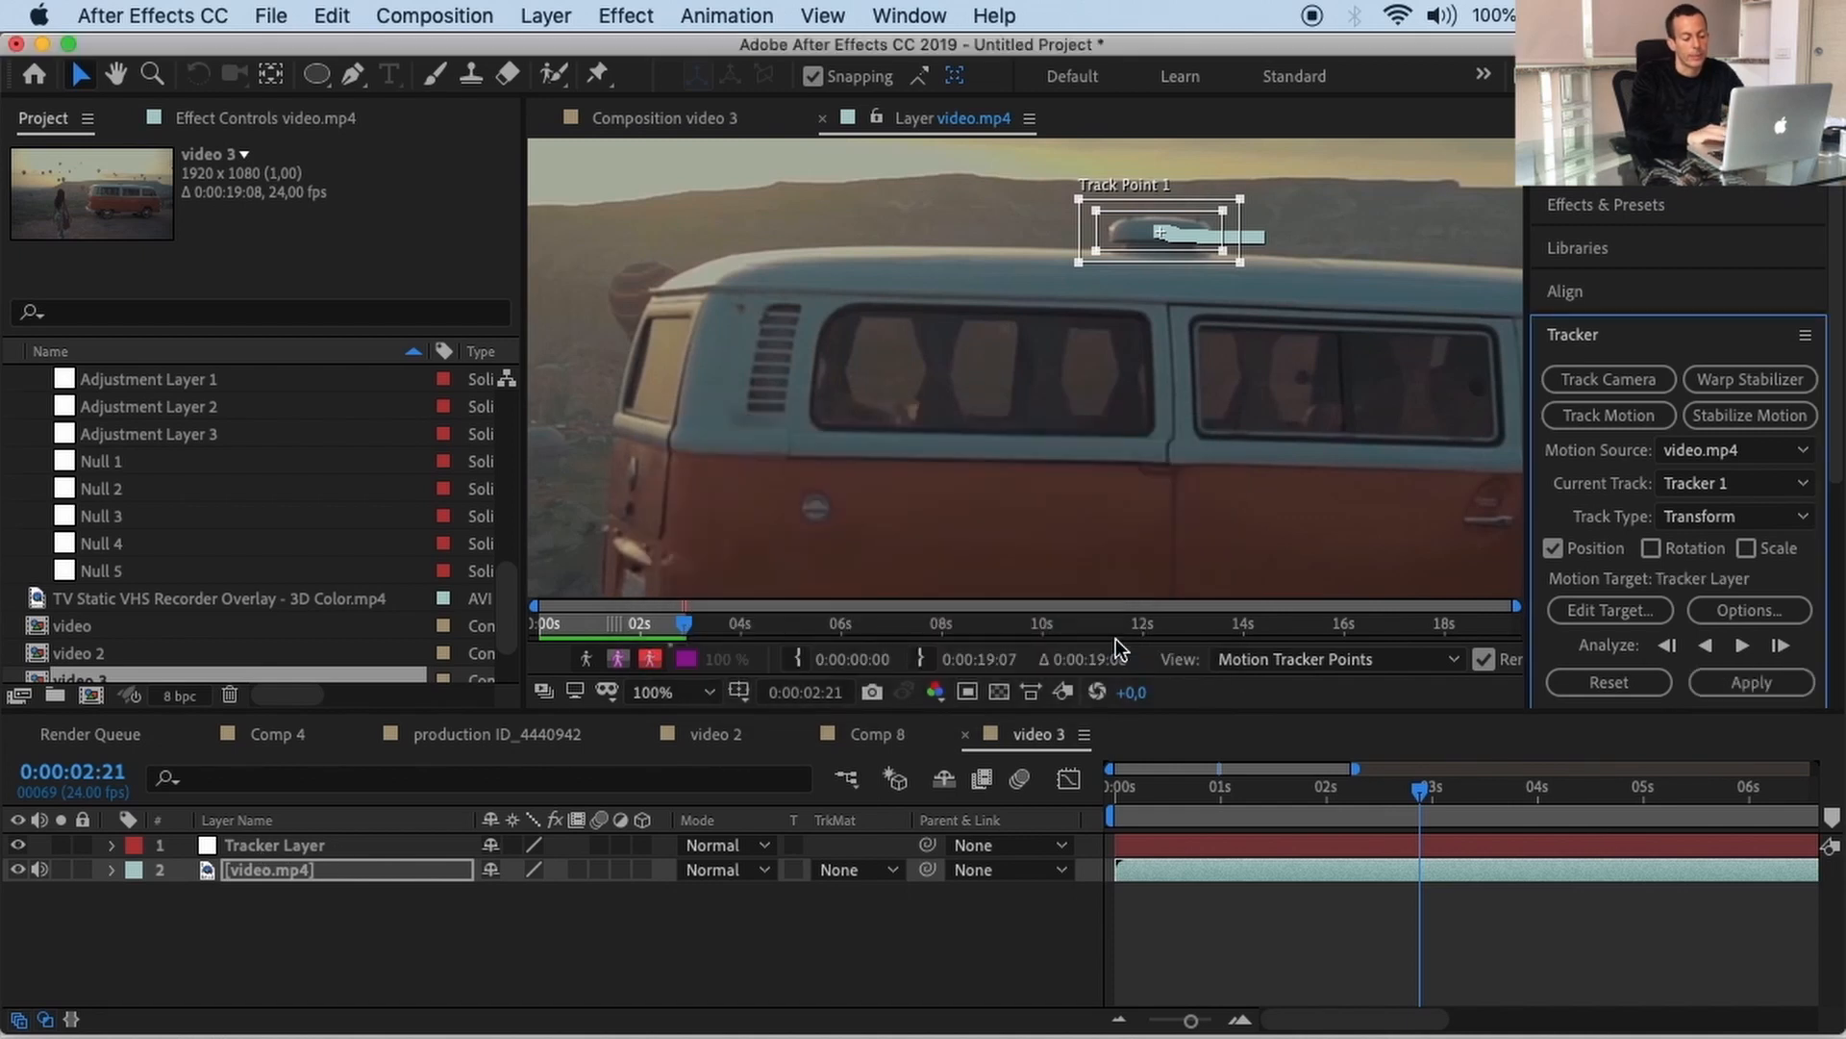
pyautogui.click(1775, 681)
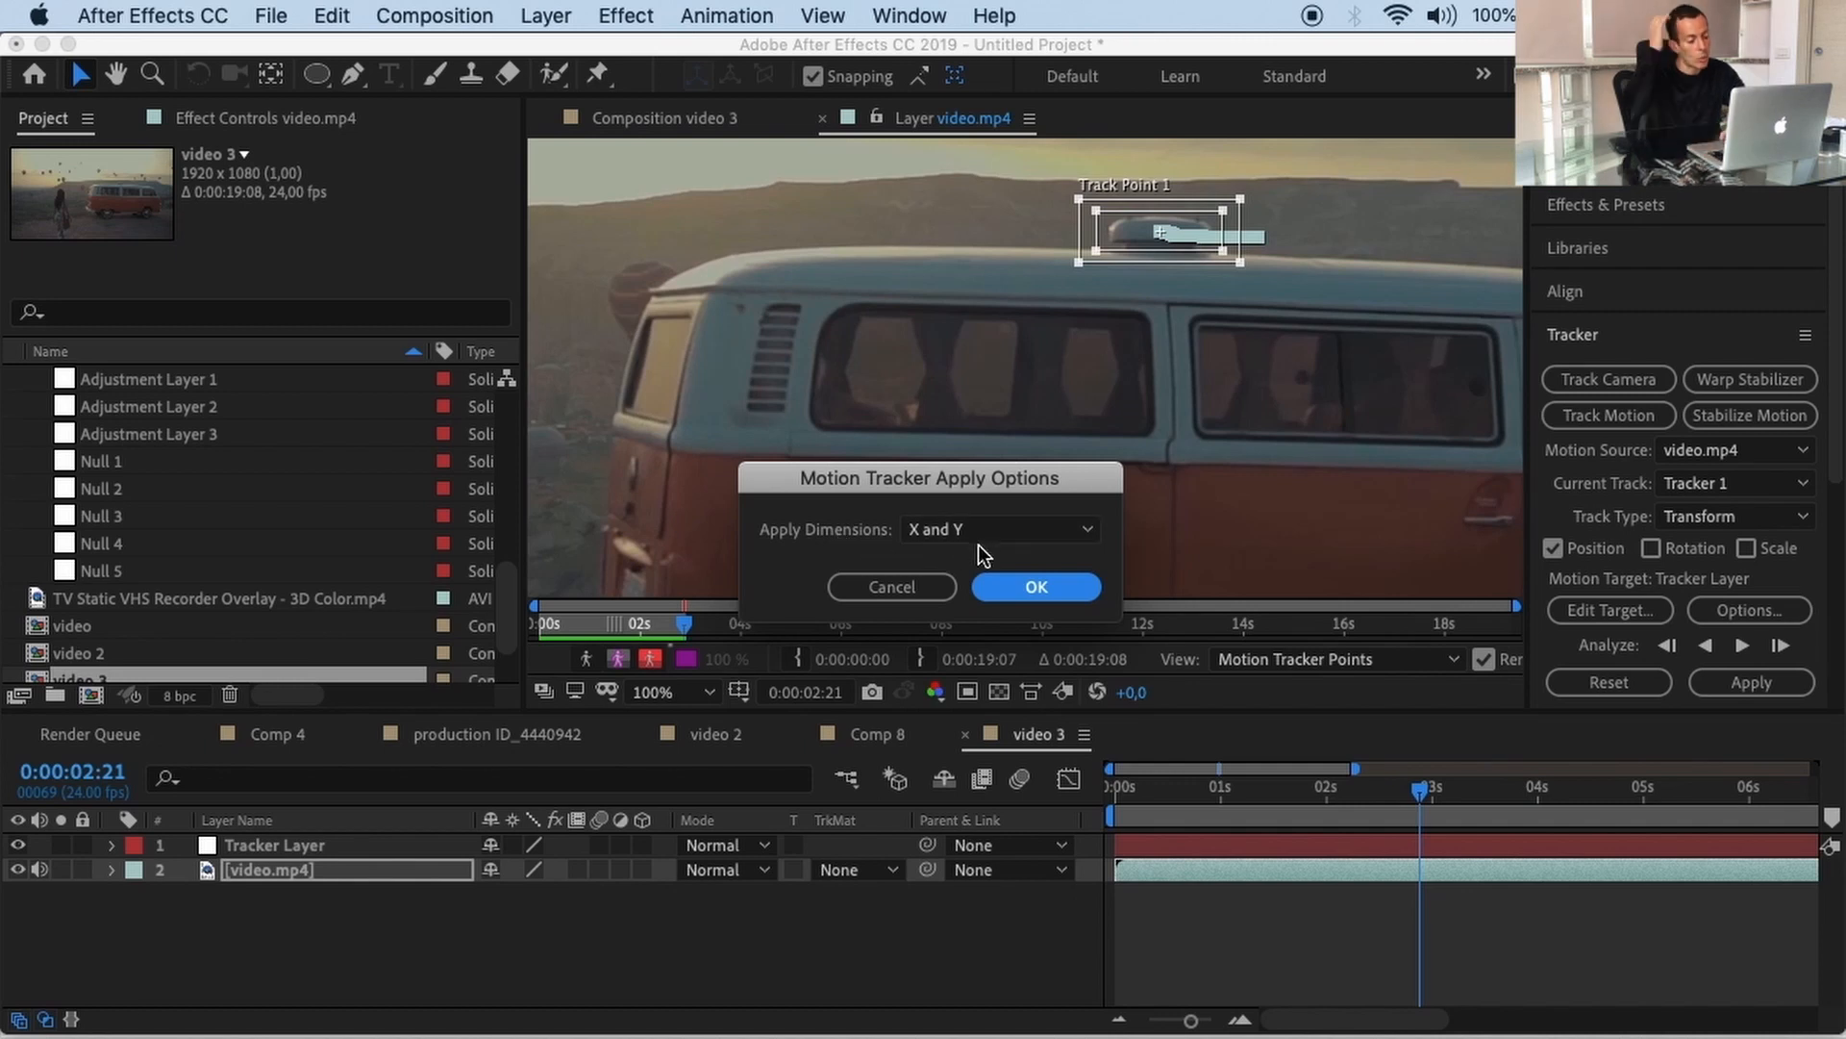
pyautogui.click(1016, 577)
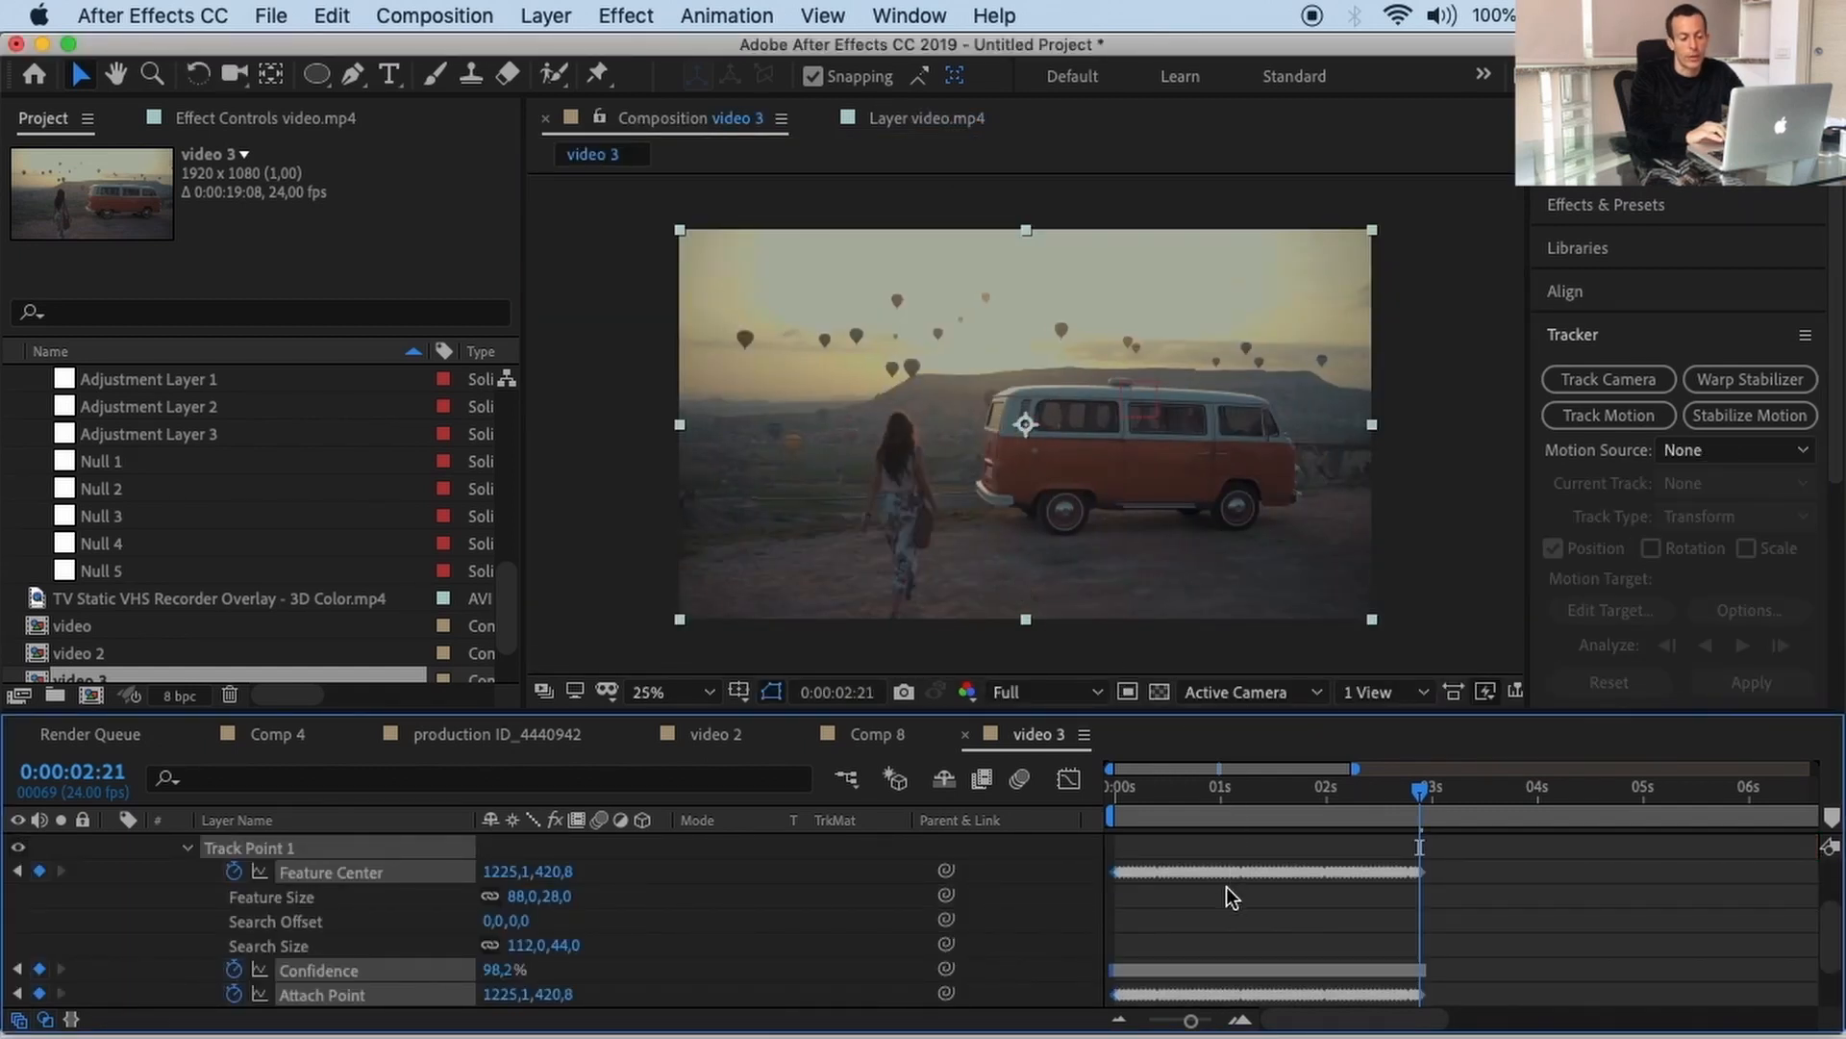
# Step: Review Track Point 1's Feature Center keyframes in the timeline and return to 0:00:00:00
pyautogui.scroll(2, 1226, 887)
pyautogui.scroll(-2, 1227, 886)
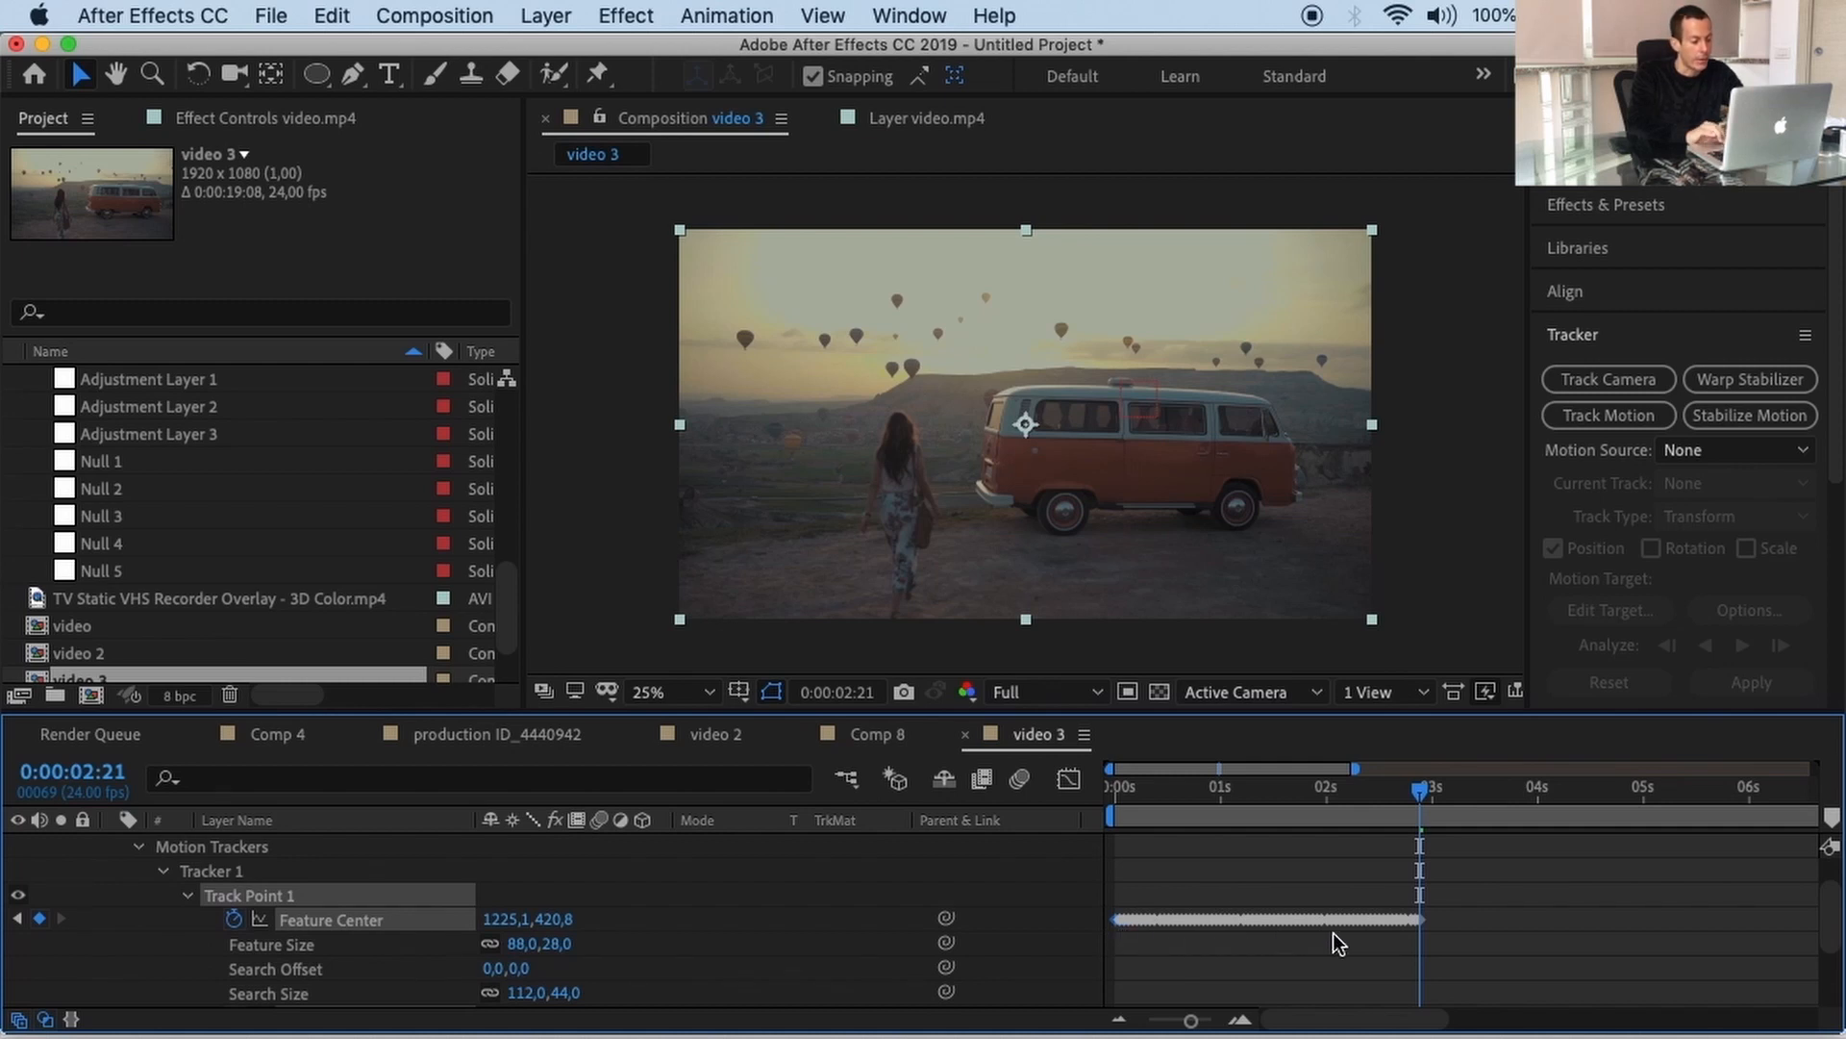
pyautogui.scroll(-3, 1354, 932)
pyautogui.scroll(4, 1354, 933)
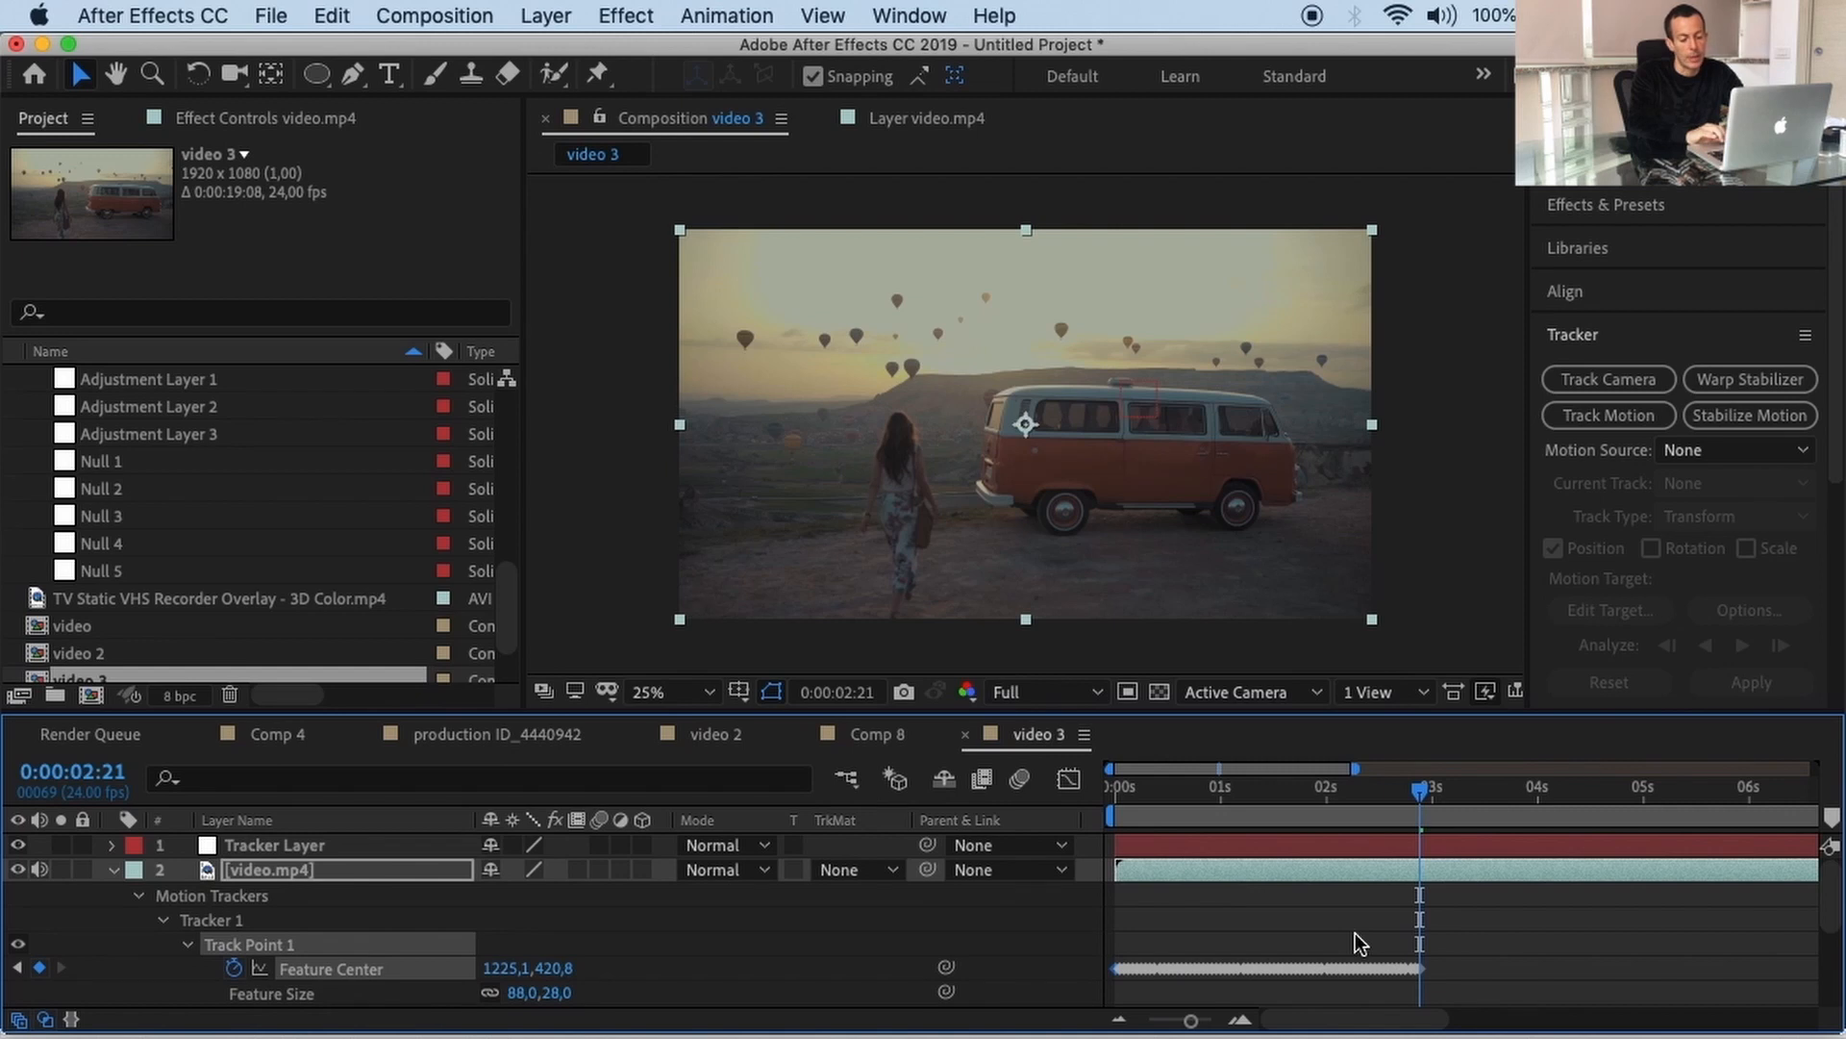
pyautogui.moveTo(1412, 804); pyautogui.dragTo(1065, 787)
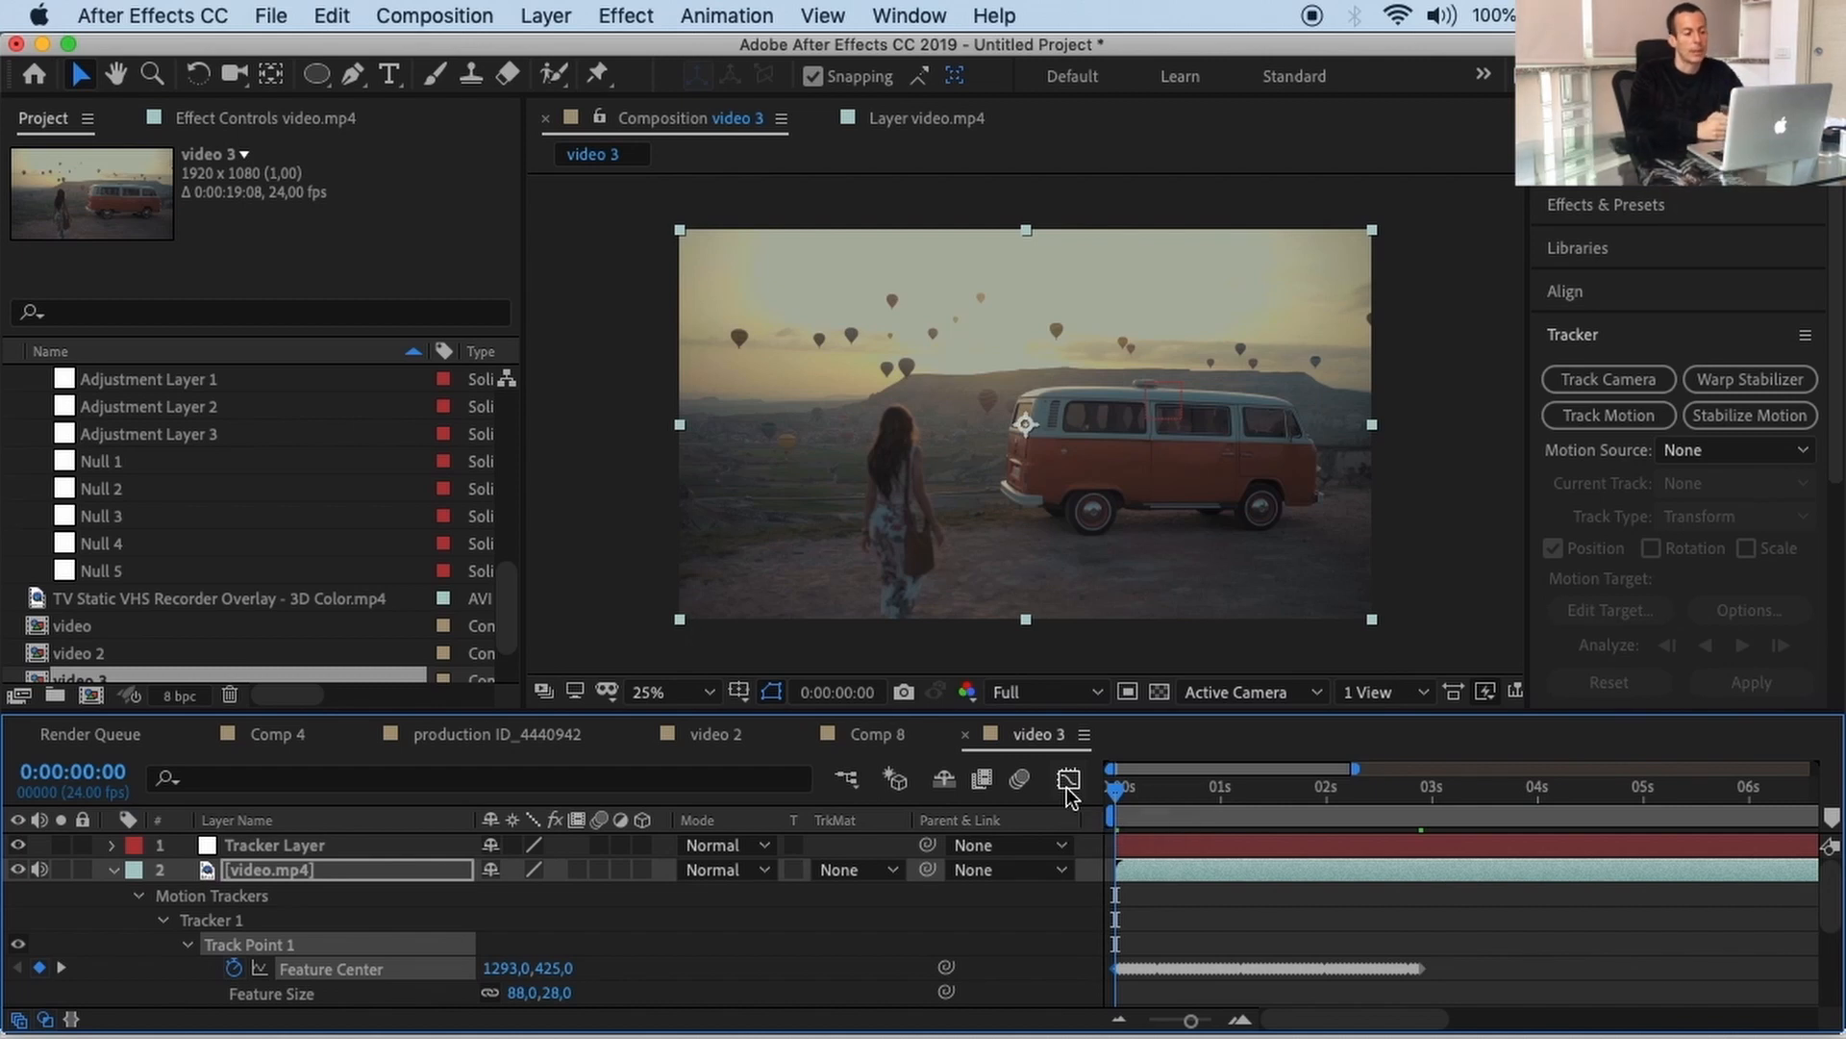
# Step: Create a text layer reading 'track' on the van and show its Character settings
pyautogui.click(400, 85)
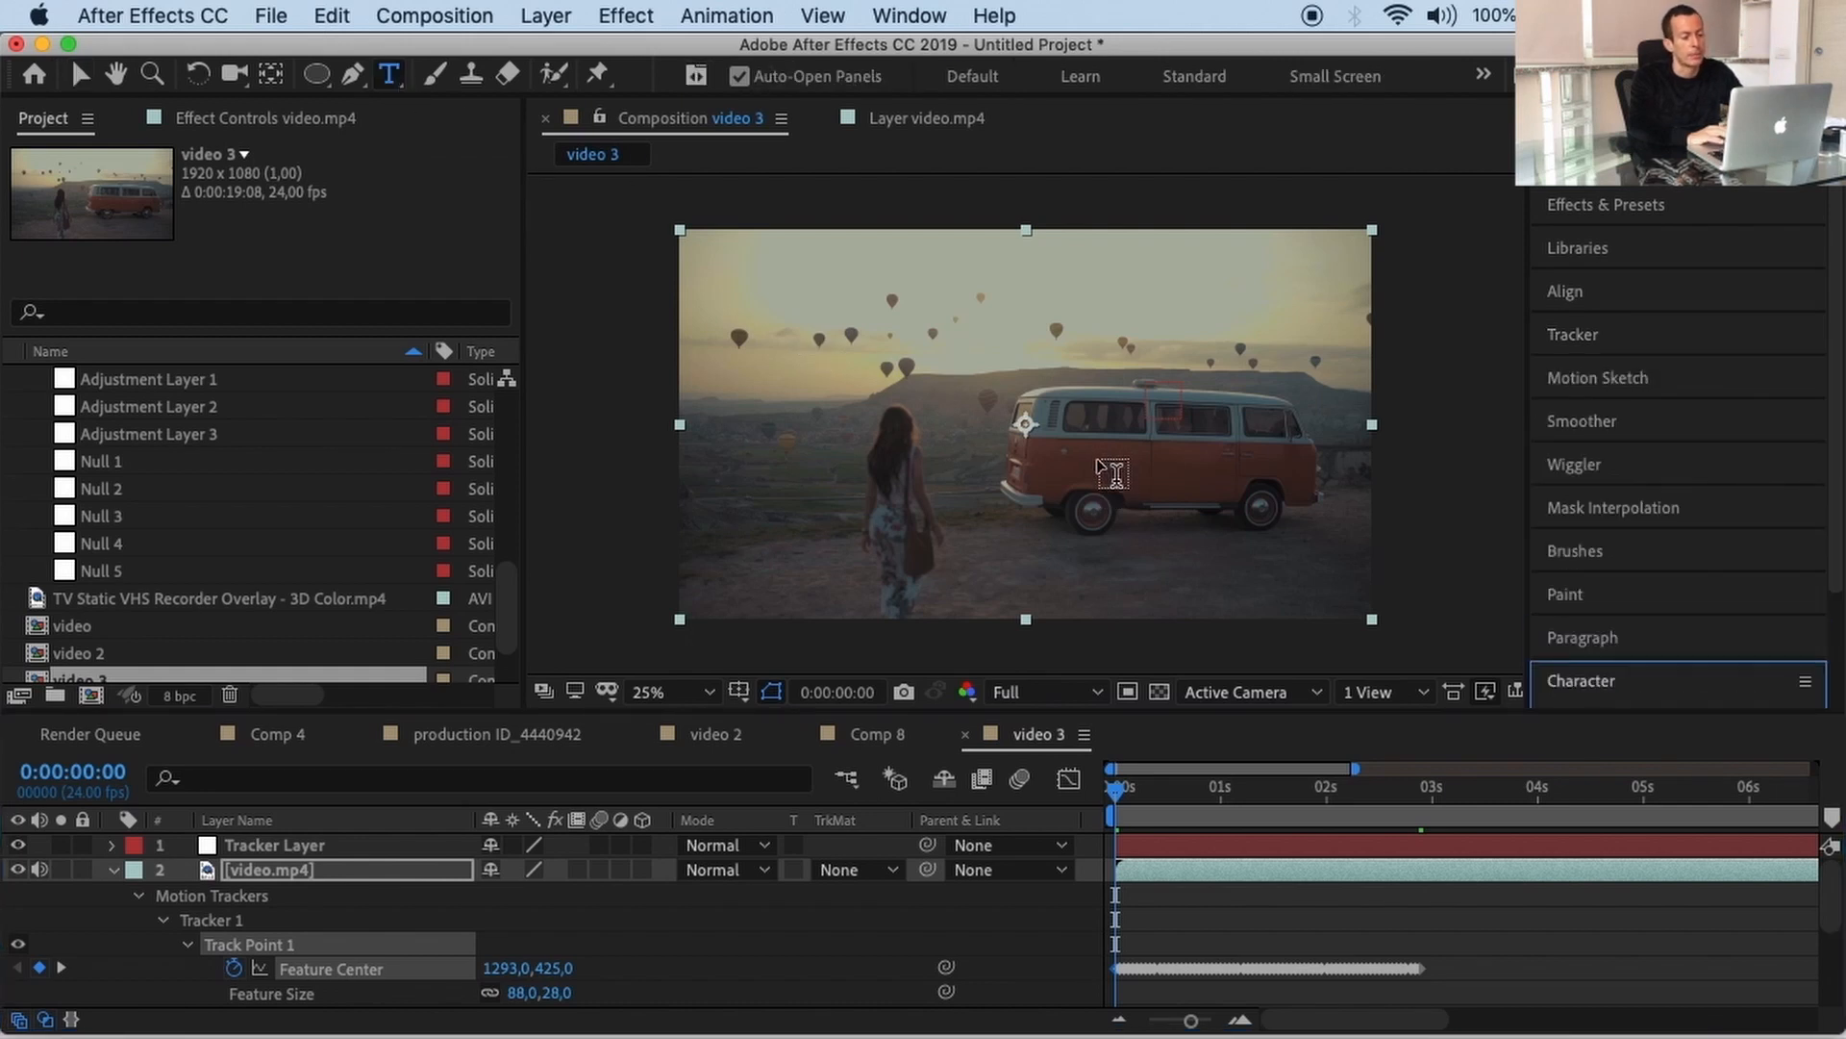
pyautogui.click(1098, 456)
pyautogui.write('track')
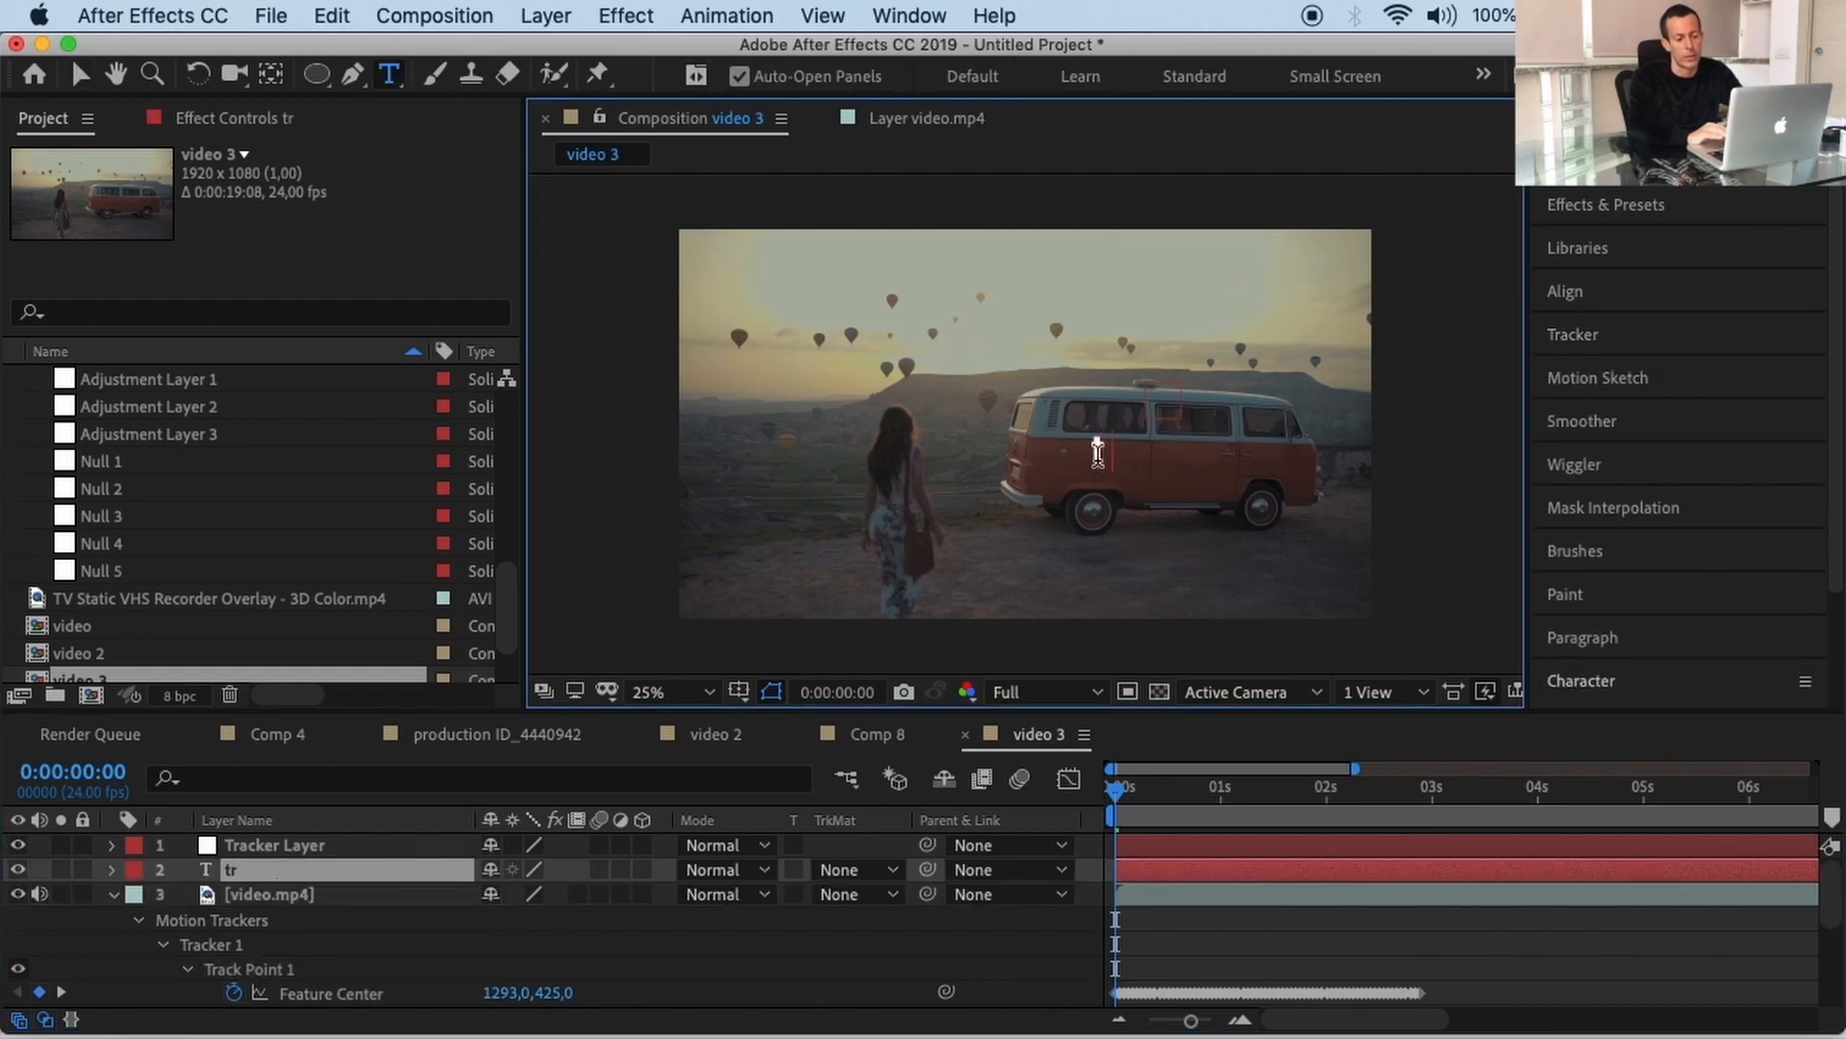
pyautogui.click(1624, 680)
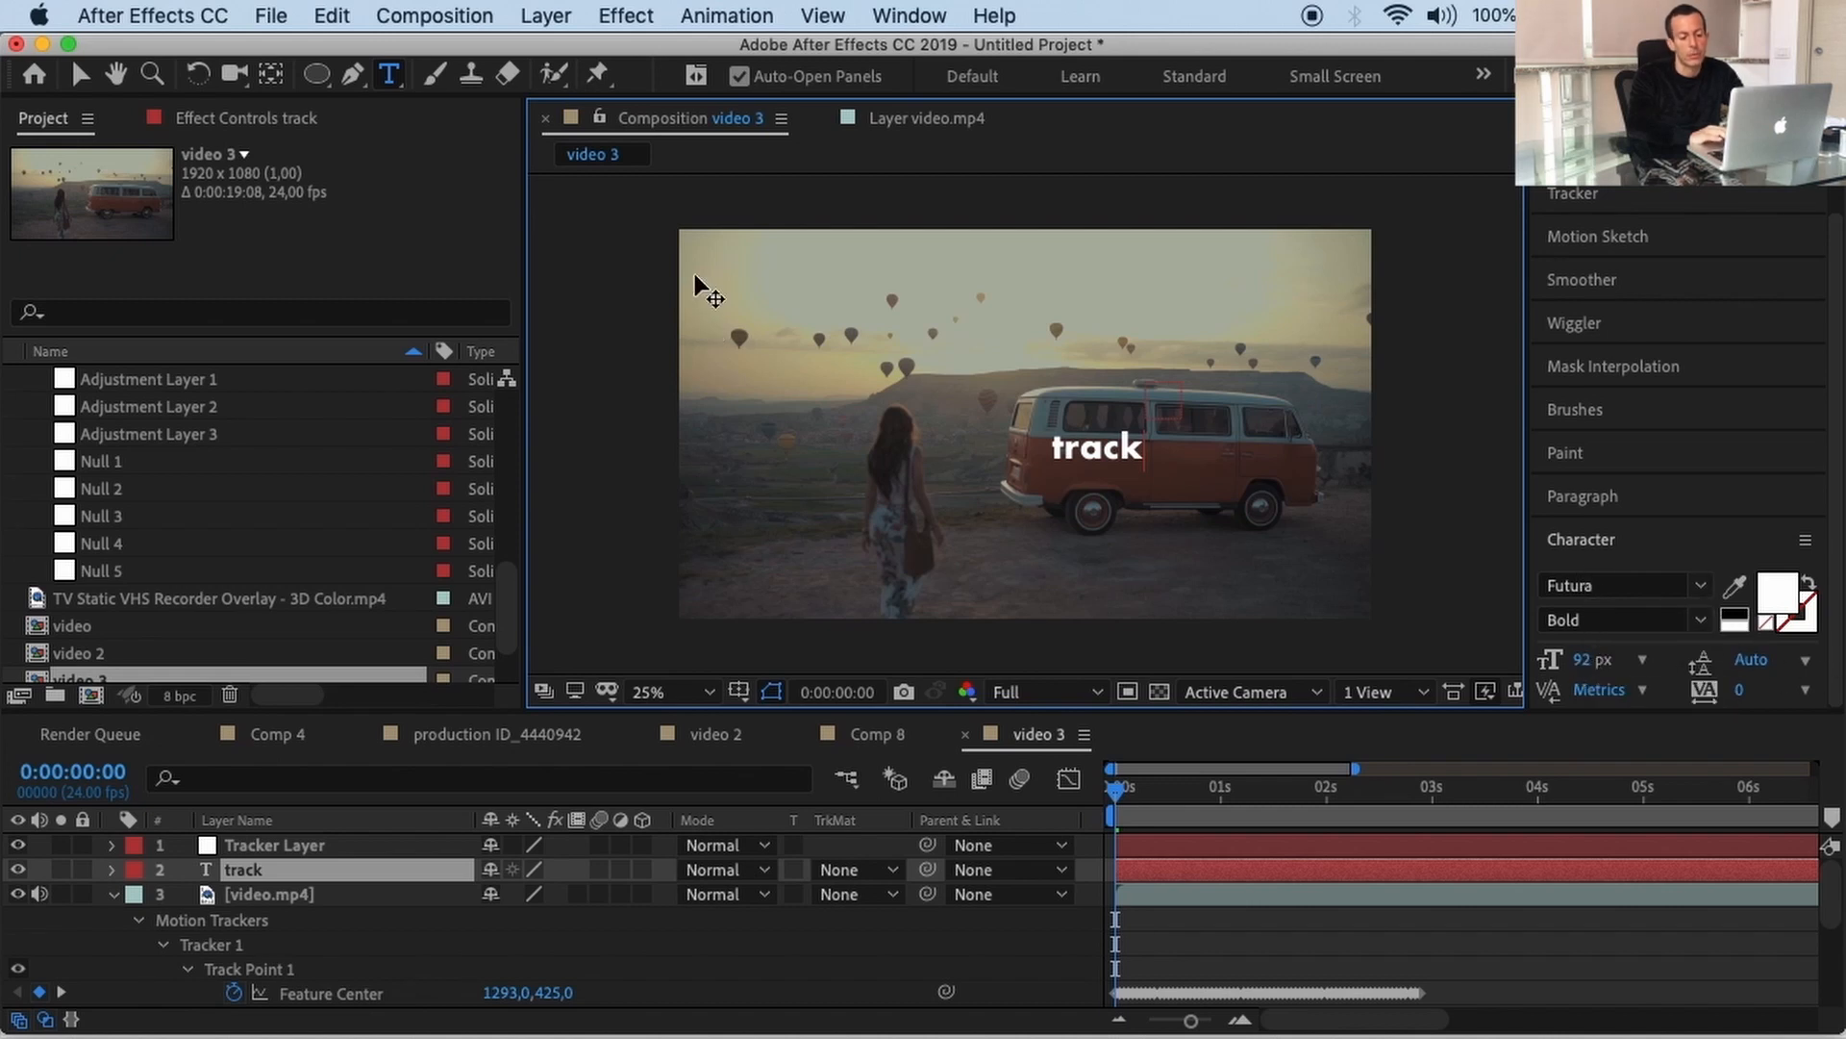
# Step: Nudge the 'track' text right and down so it sits on the van's side
pyautogui.click(83, 74)
pyautogui.hotkey('shift', 'Right')
pyautogui.hotkey('shift', 'Right')
pyautogui.hotkey('shift', 'Right')
pyautogui.hotkey('shift', 'Right')
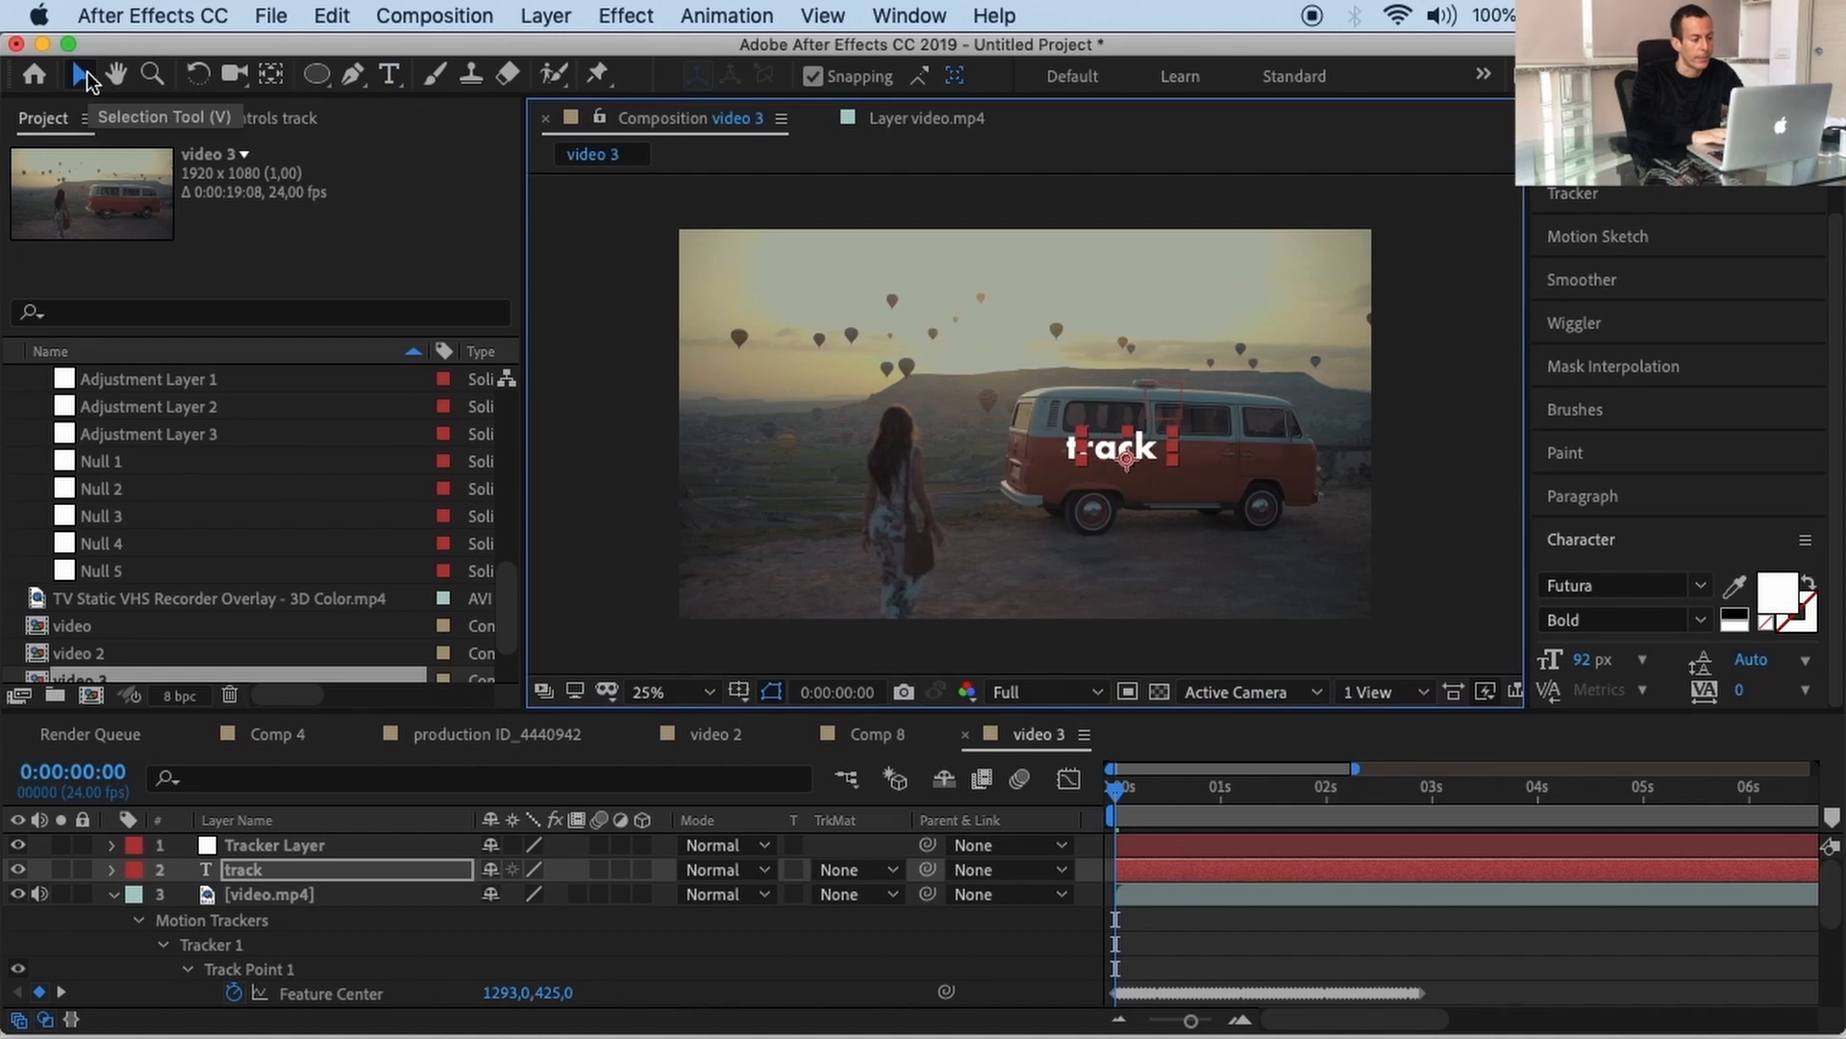
pyautogui.press('Down')
pyautogui.press('Down')
pyautogui.hotkey('shift', 'Down')
pyautogui.hotkey('shift', 'Down')
pyautogui.hotkey('shift', 'Down')
pyautogui.hotkey('shift', 'Down')
pyautogui.hotkey('shift', 'Down')
pyautogui.hotkey('shift', 'Down')
pyautogui.hotkey('shift', 'Down')
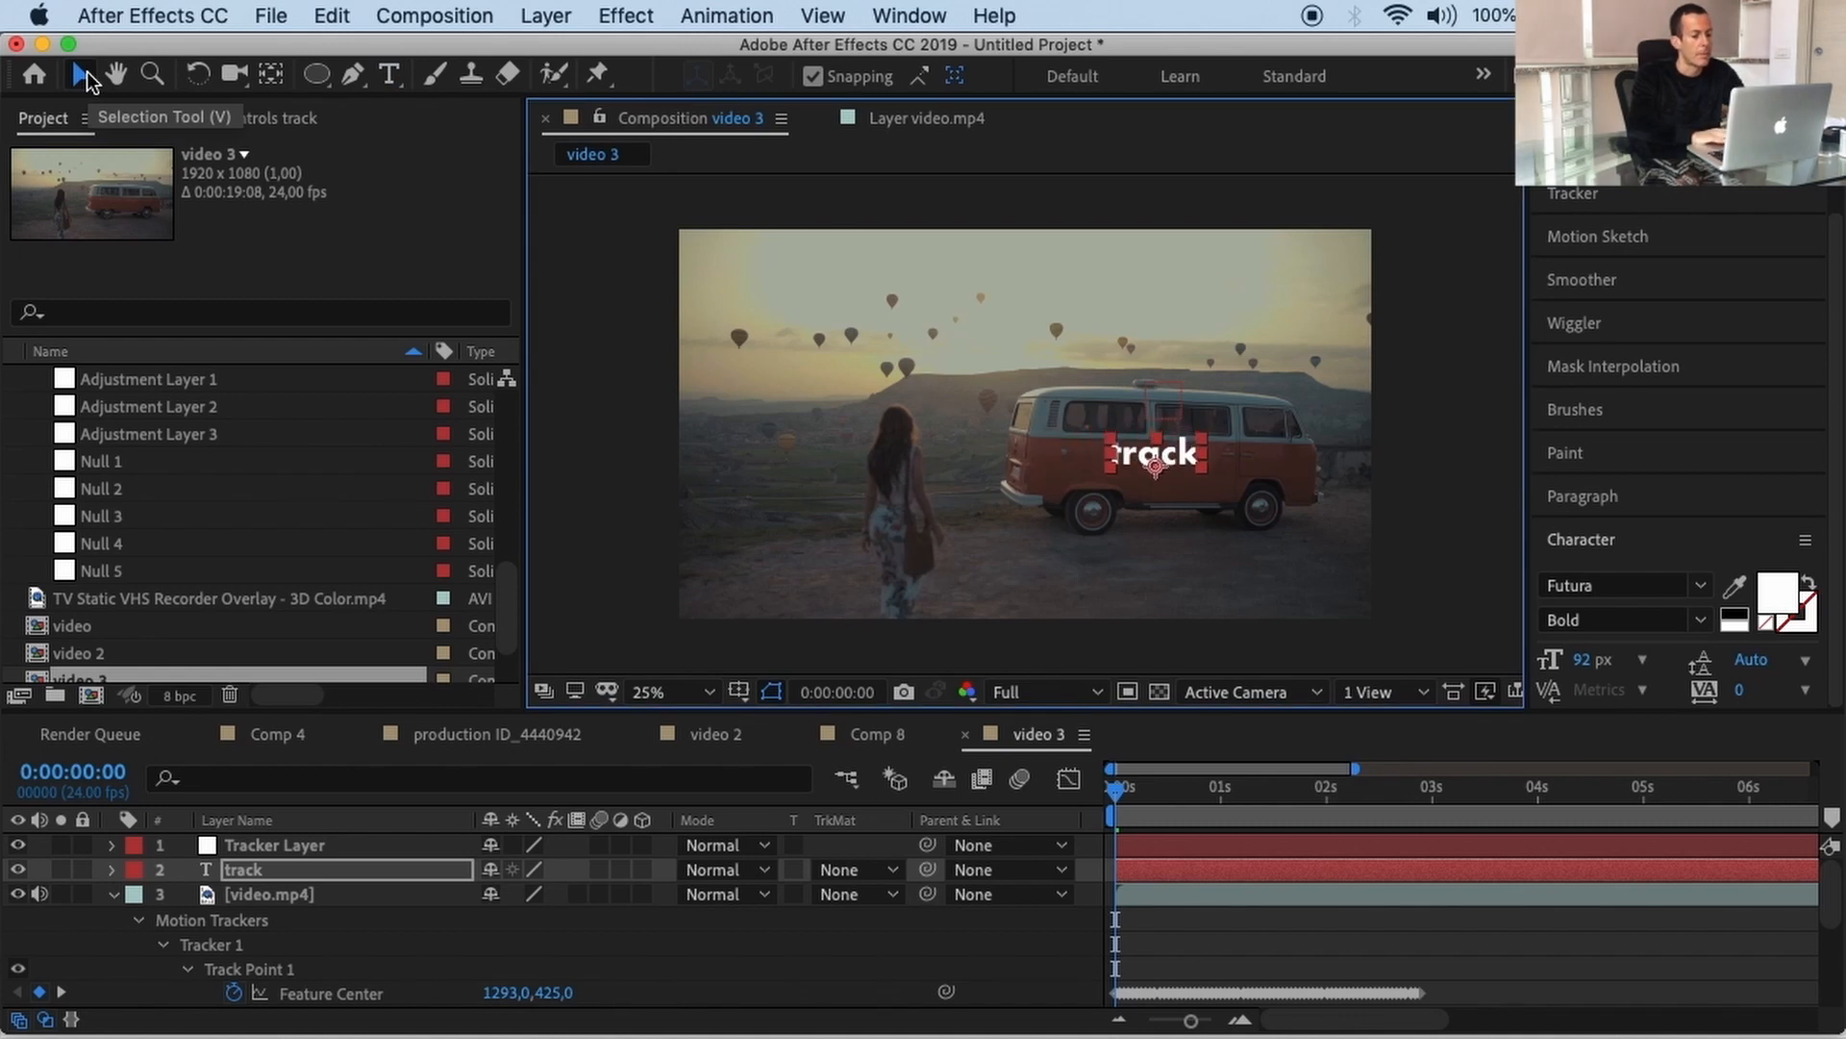
pyautogui.press('Down')
pyautogui.press('Down')
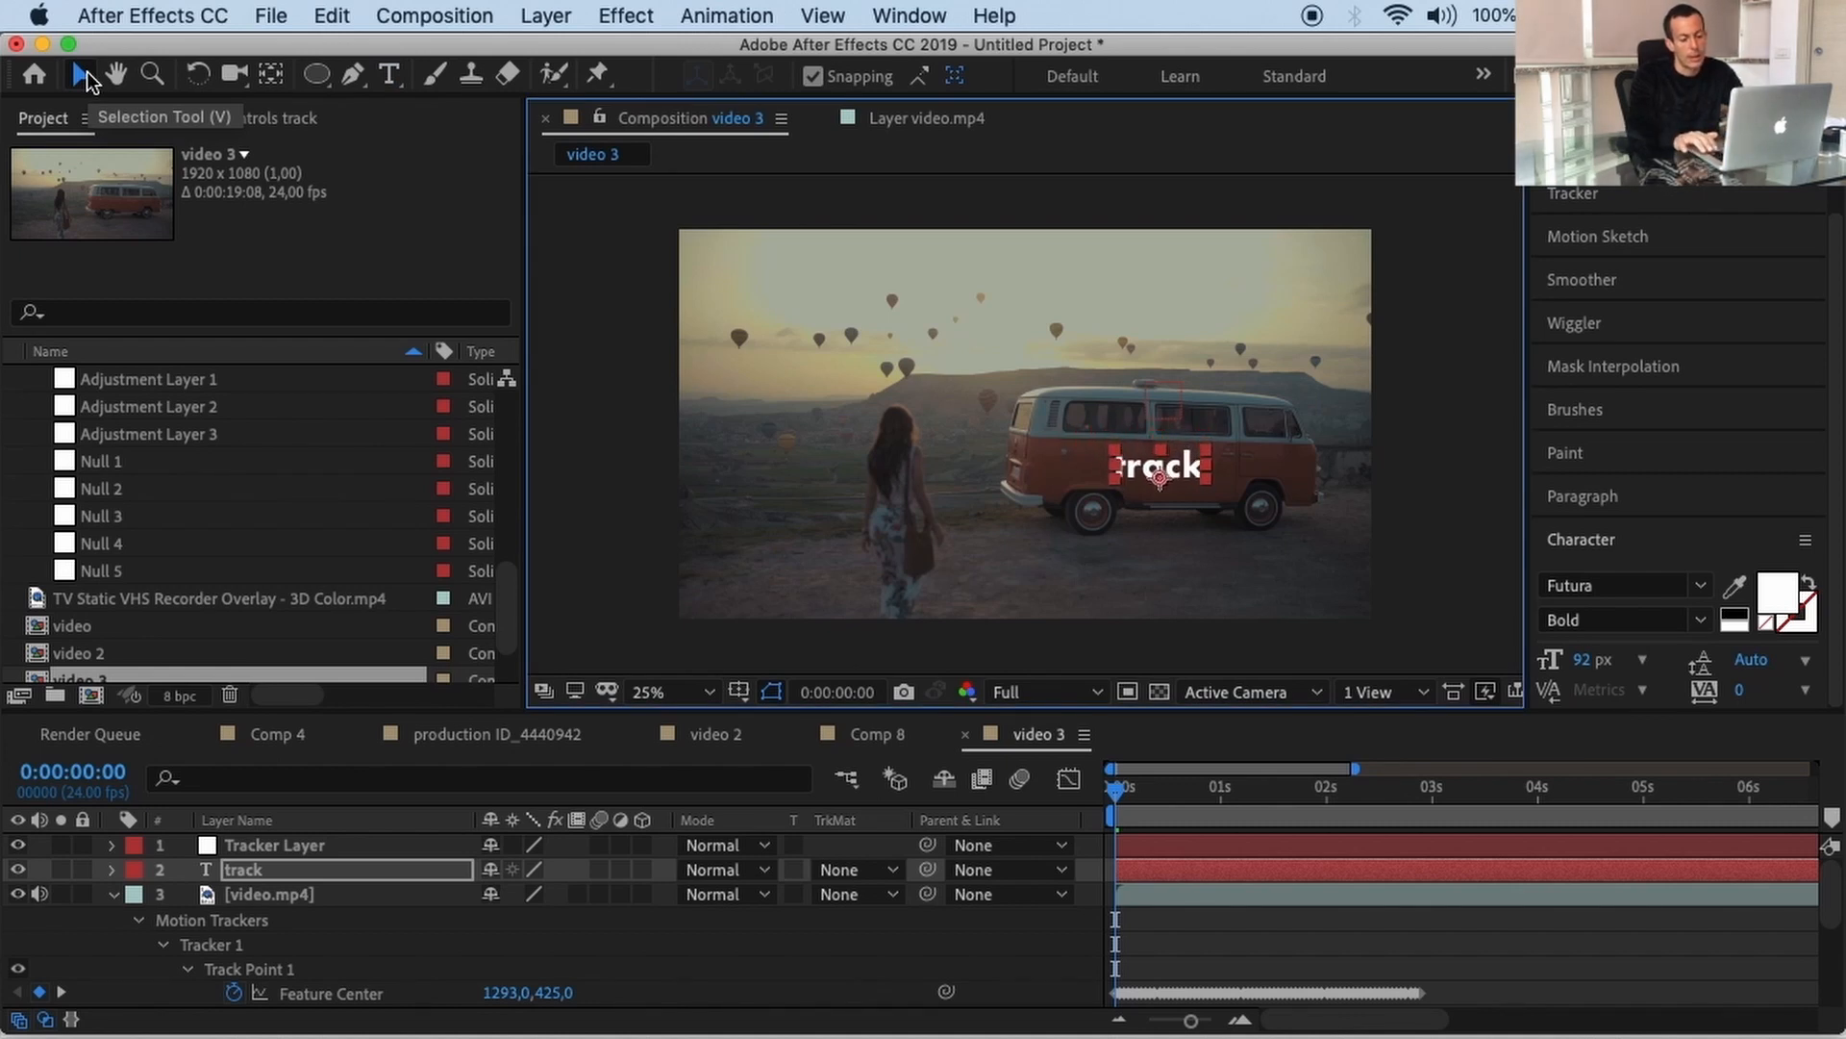
pyautogui.press('Right')
pyautogui.press('Right')
pyautogui.press('Right')
pyautogui.press('Right')
pyautogui.press('Right')
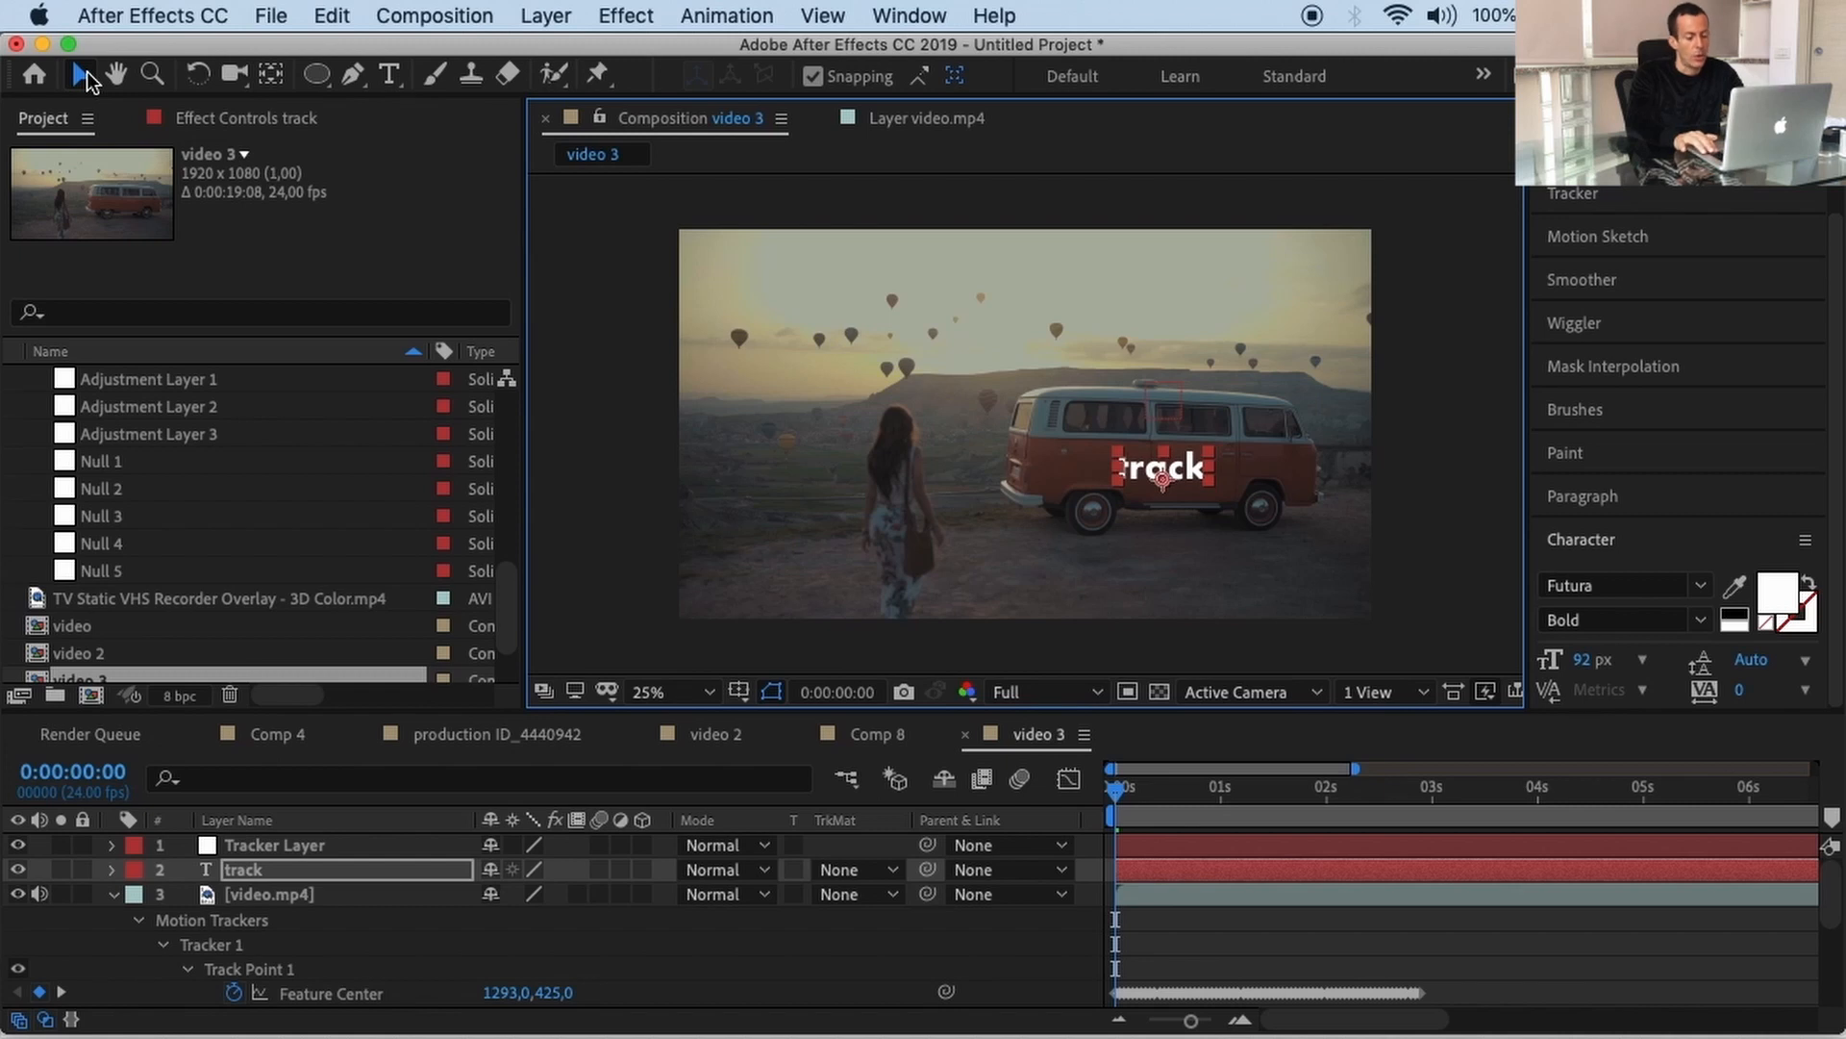
pyautogui.hotkey('shift', 'Up')
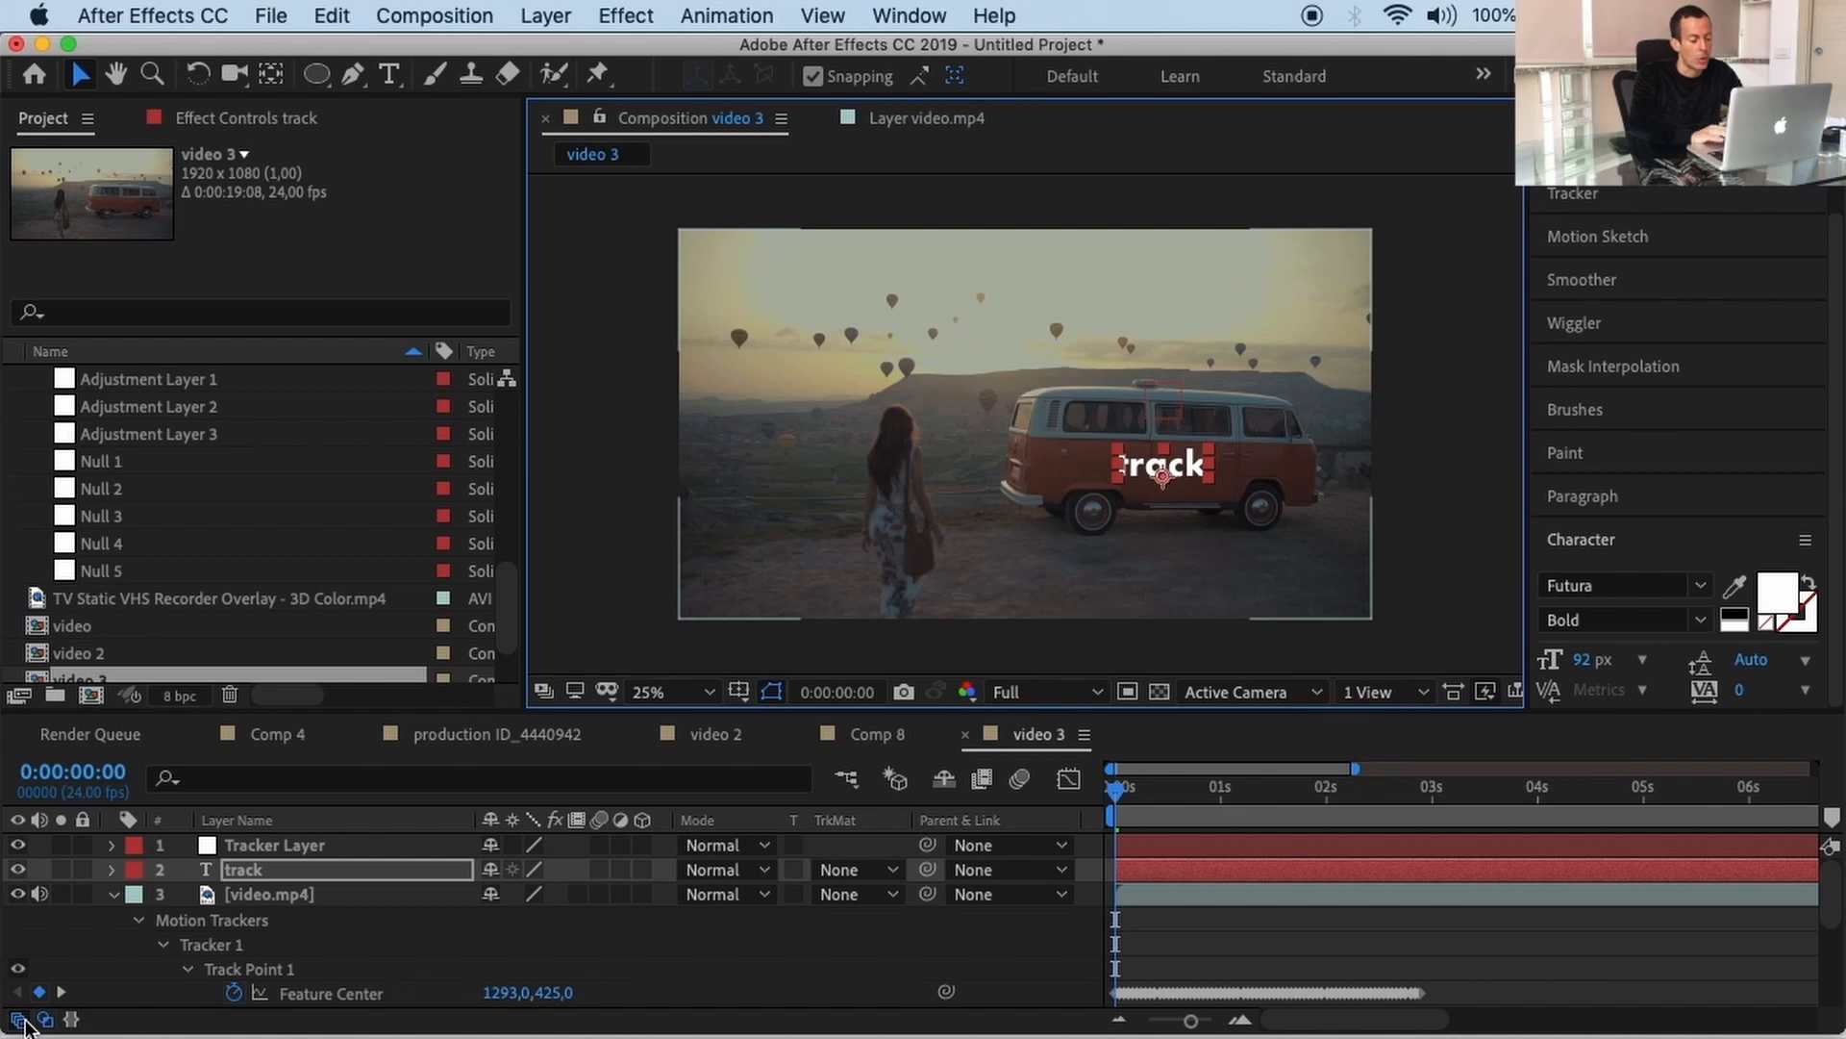
# Step: Parent the 'track' text layer to Tracker Layer and preview it riding along the van
pyautogui.click(26, 1022)
pyautogui.click(26, 1021)
pyautogui.click(26, 1022)
pyautogui.click(26, 1021)
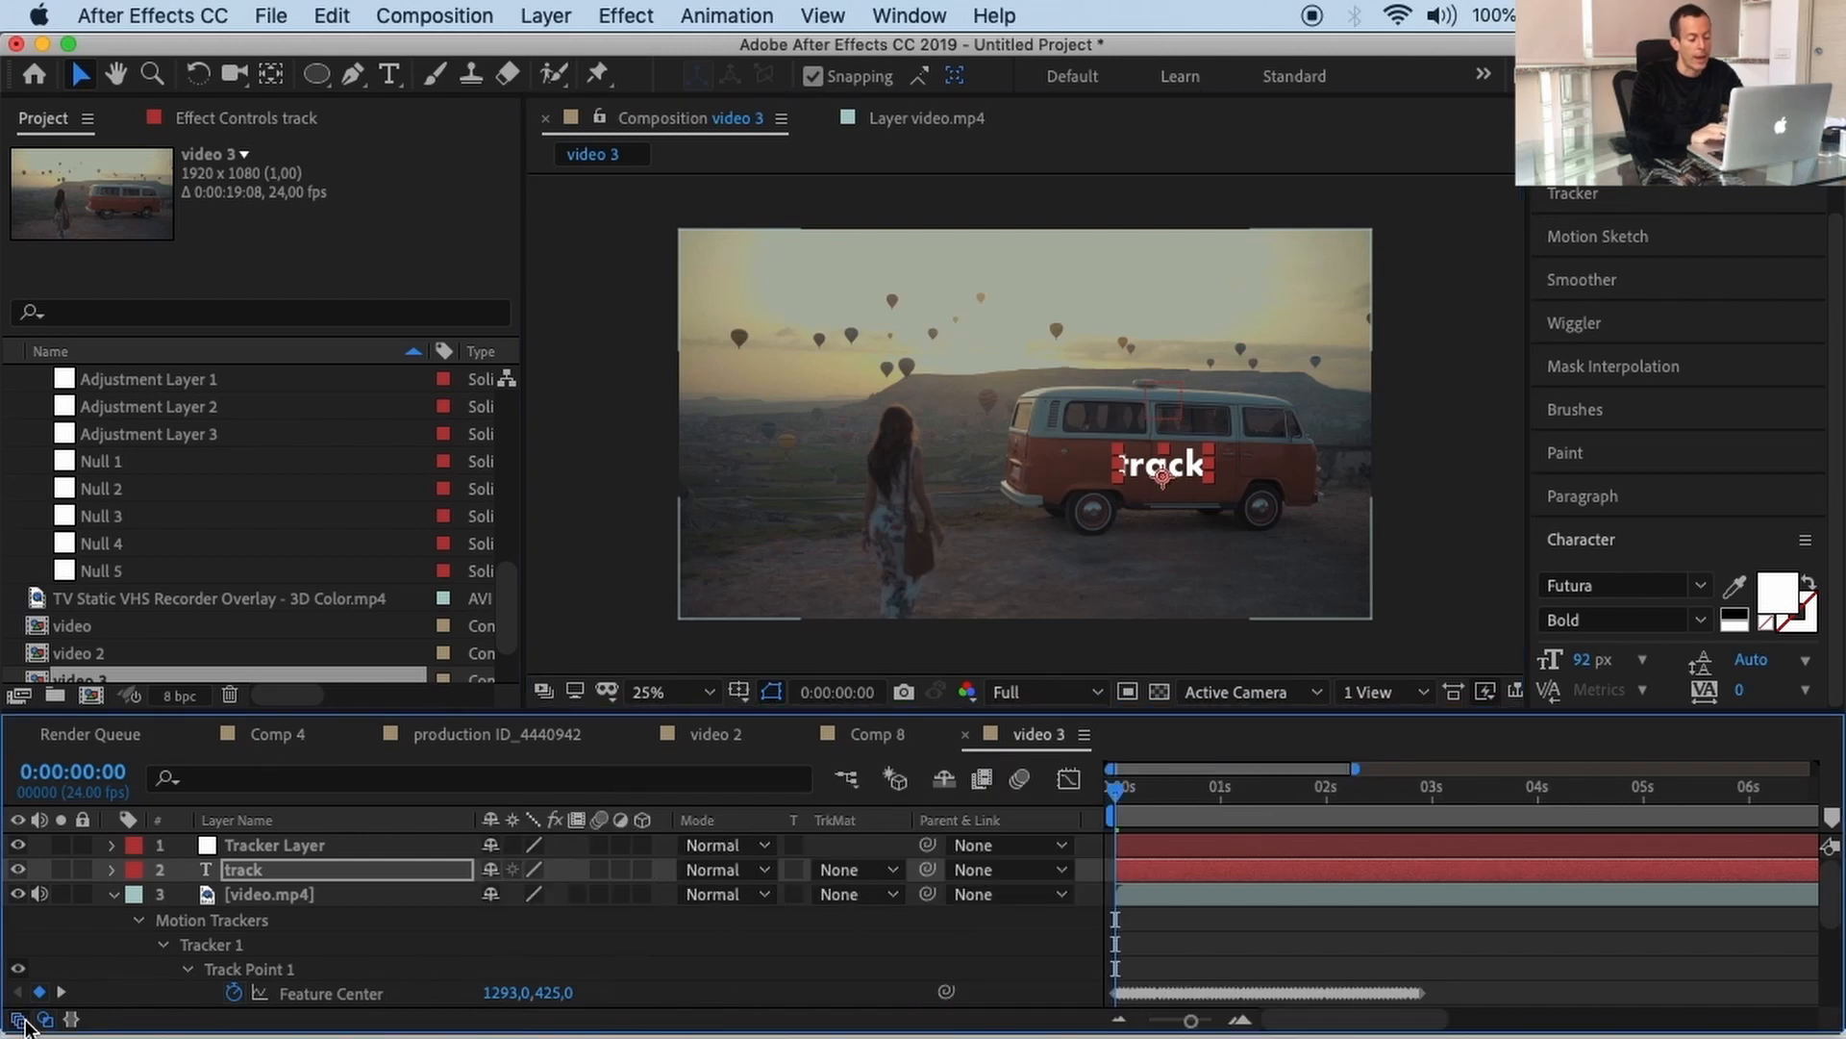
pyautogui.click(26, 1021)
pyautogui.click(26, 1022)
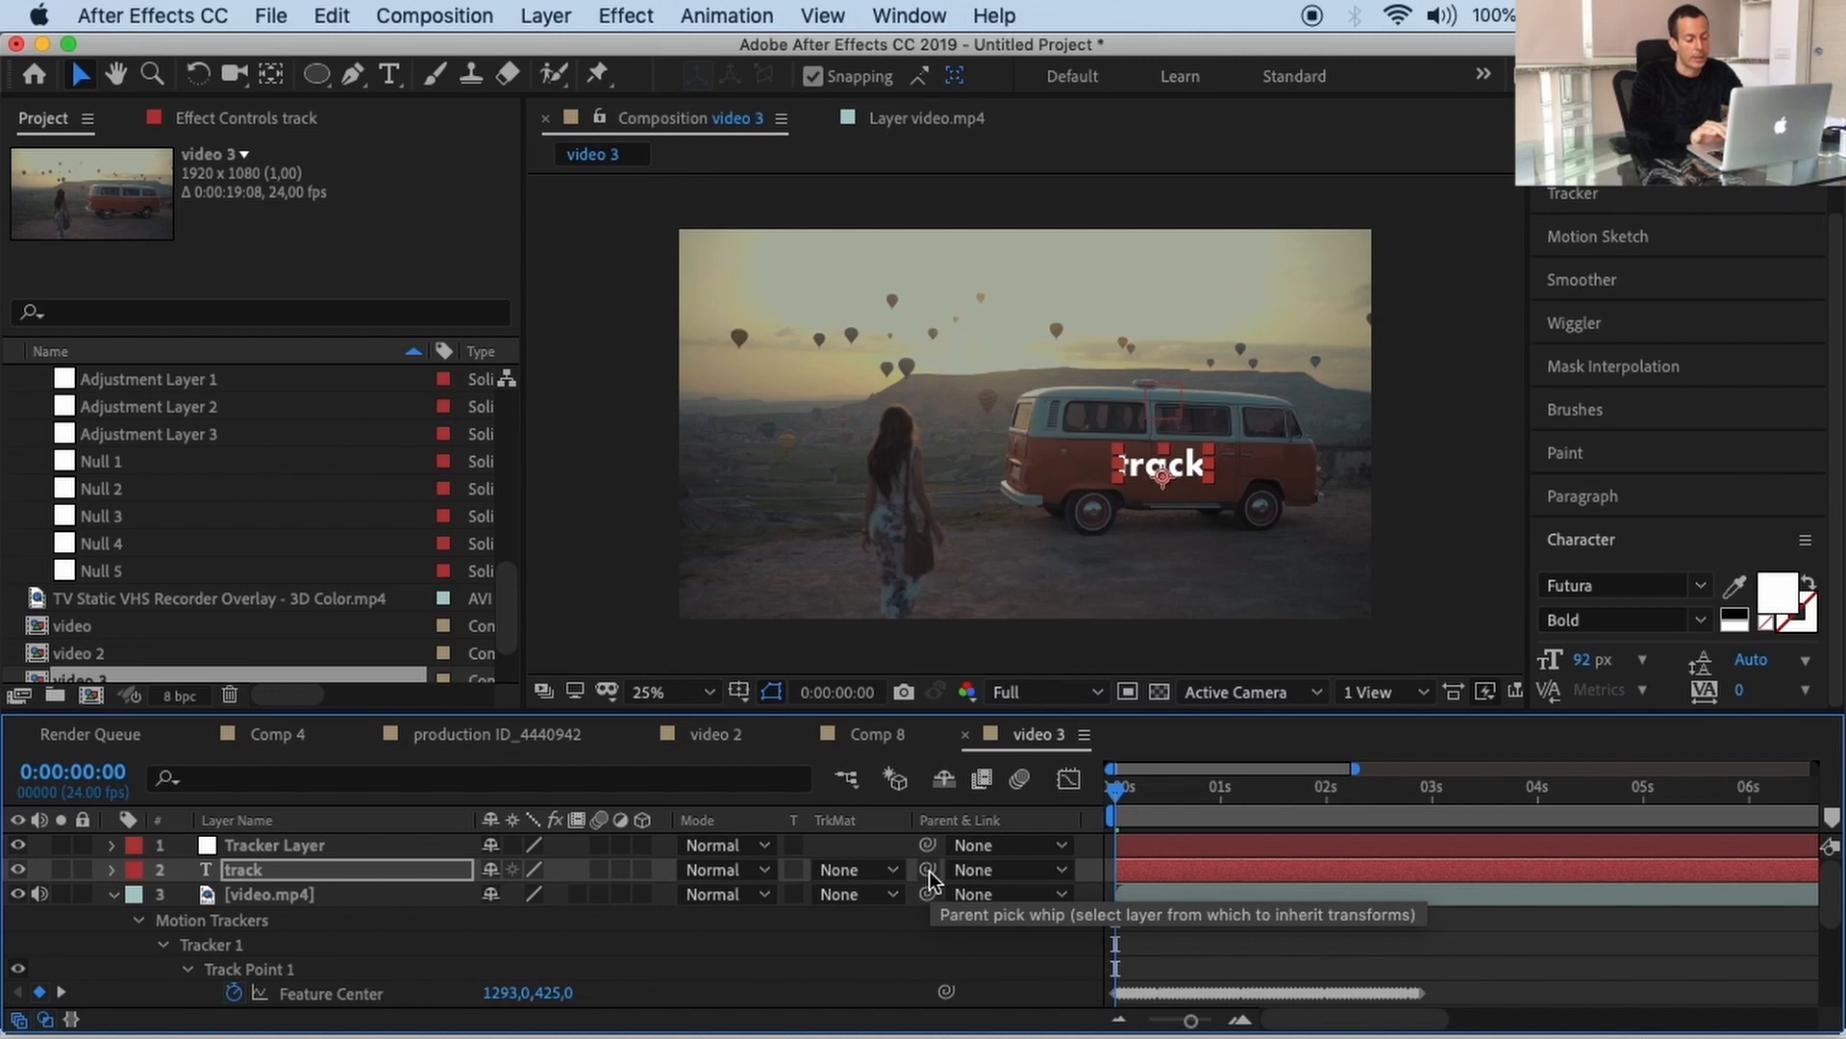
pyautogui.moveTo(929, 869); pyautogui.dragTo(377, 844)
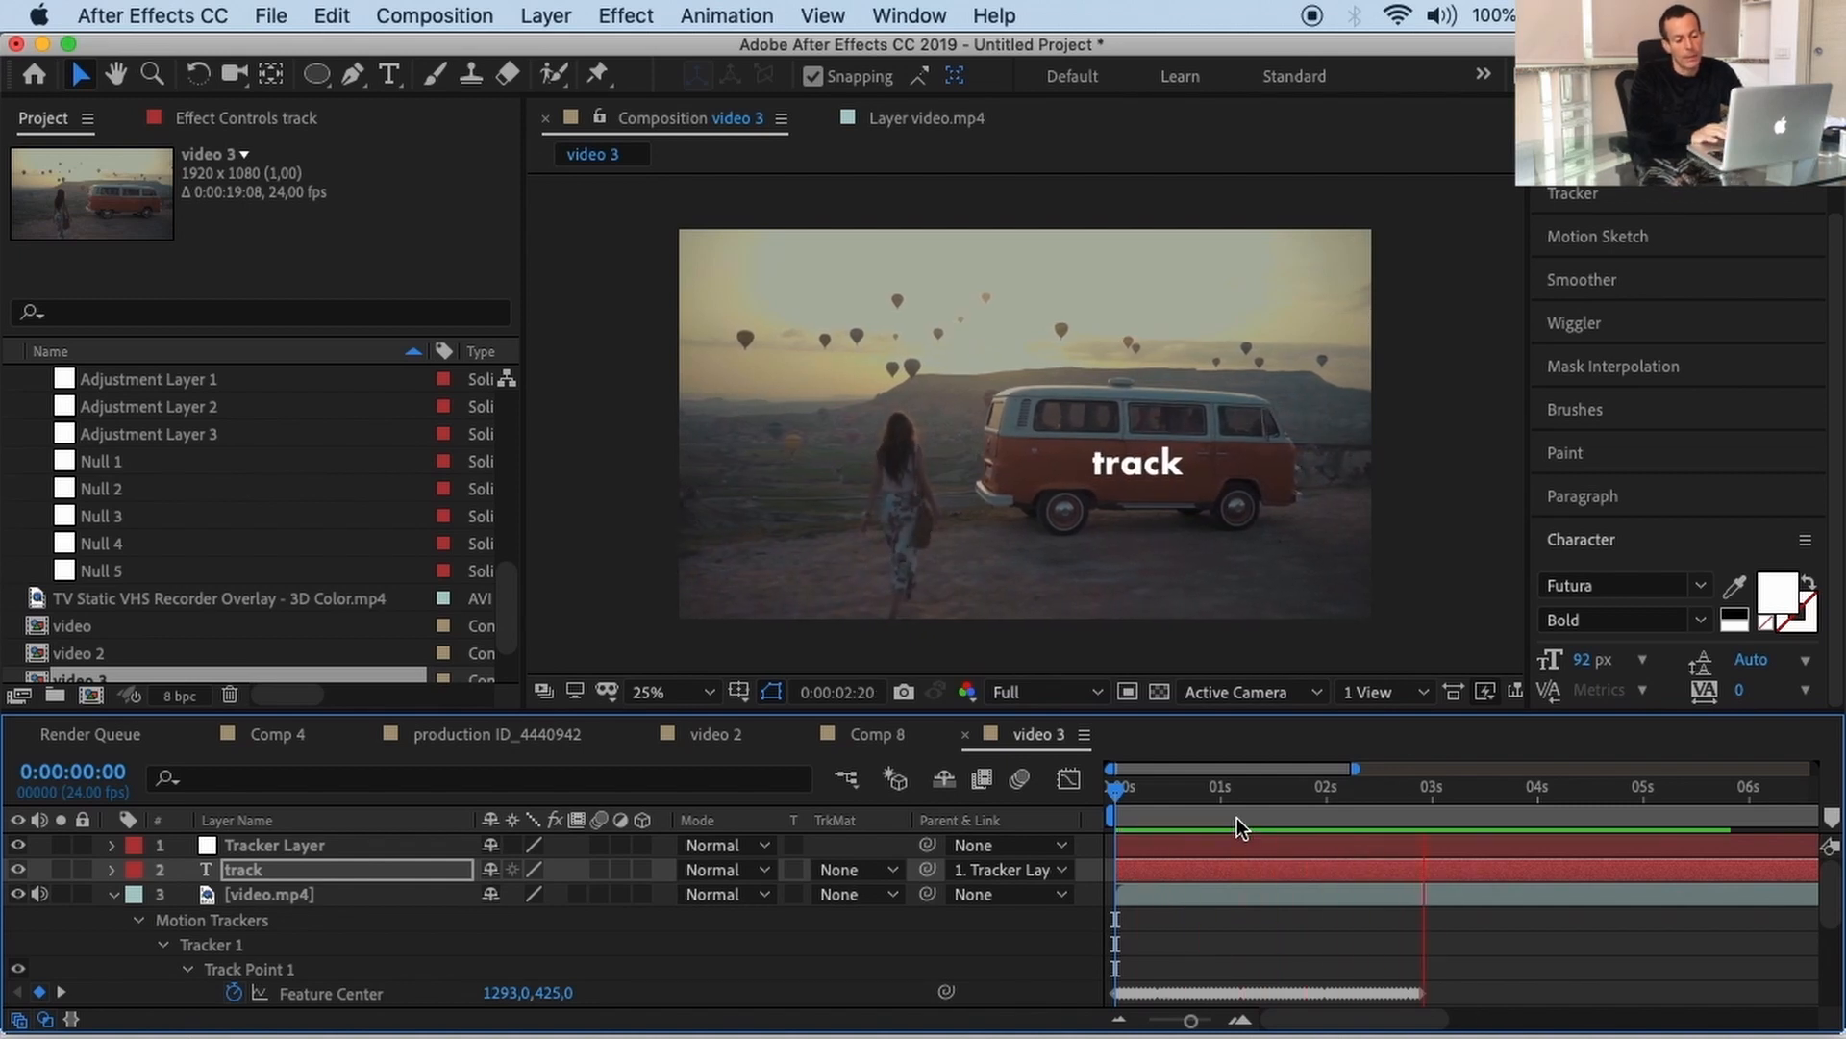
pyautogui.press('space')
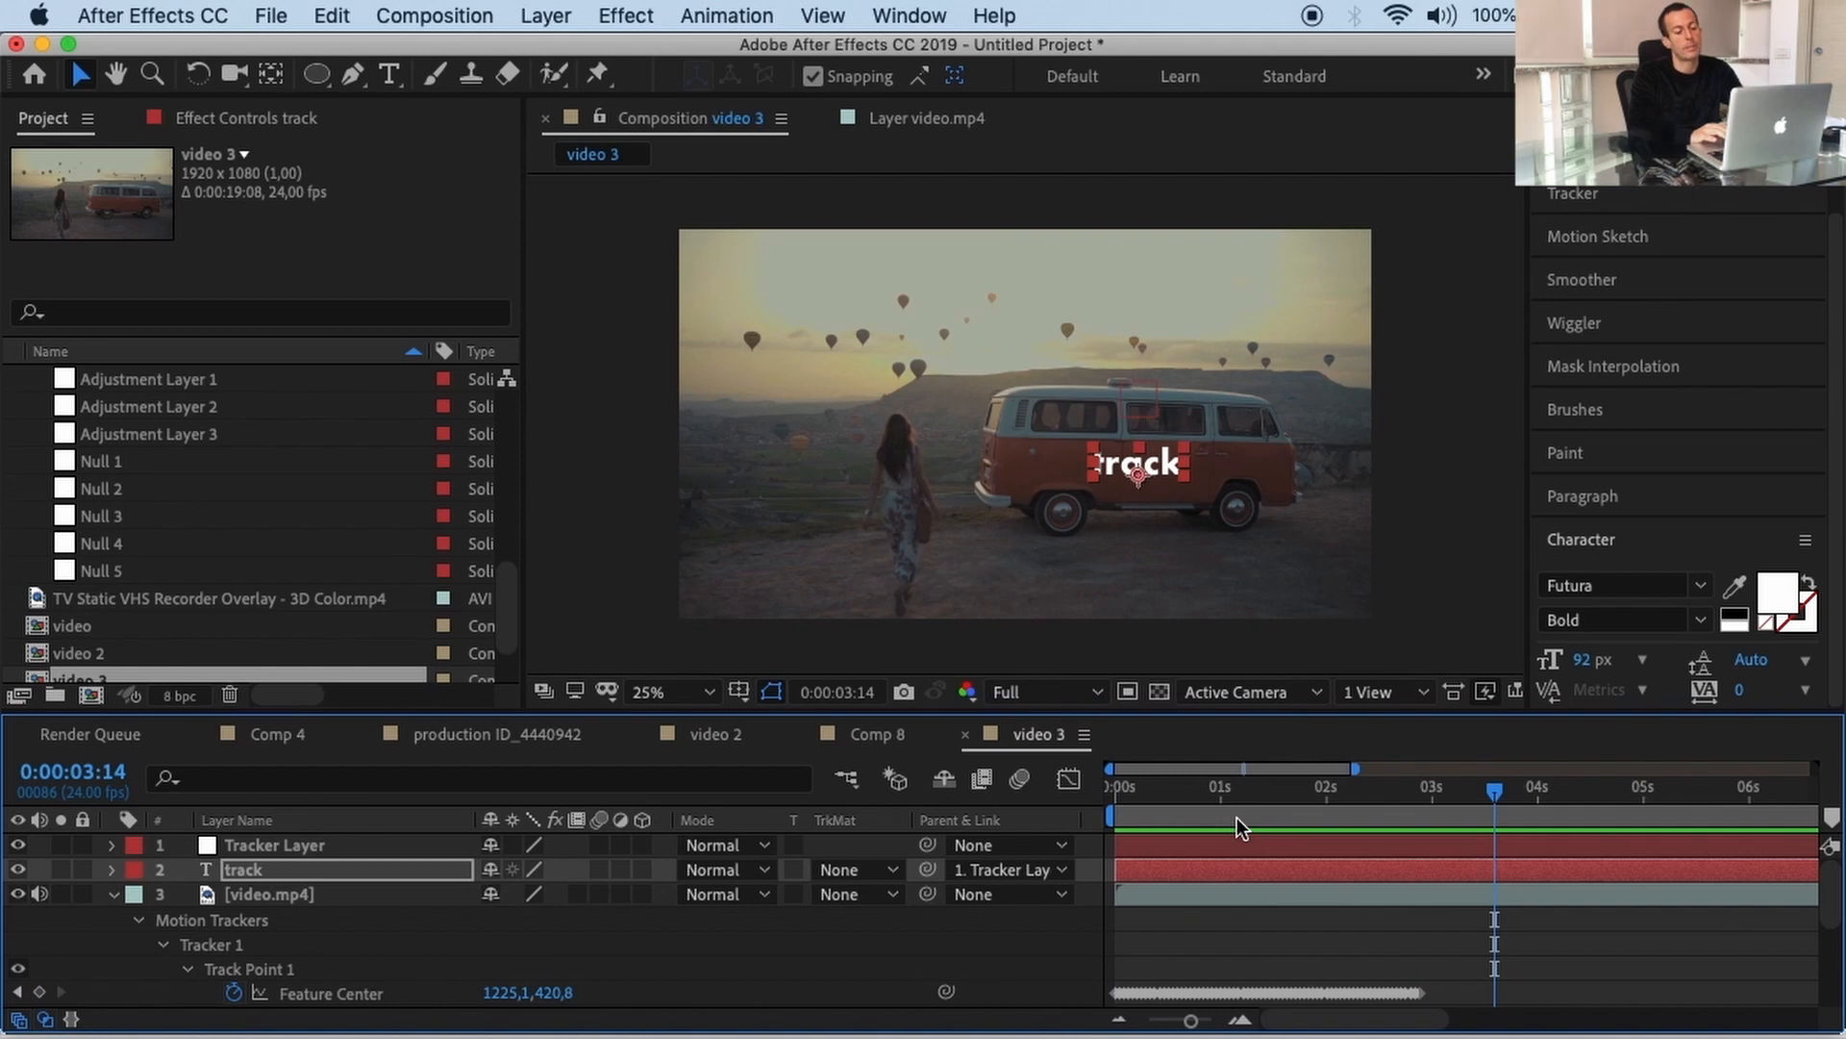
pyautogui.click(246, 869)
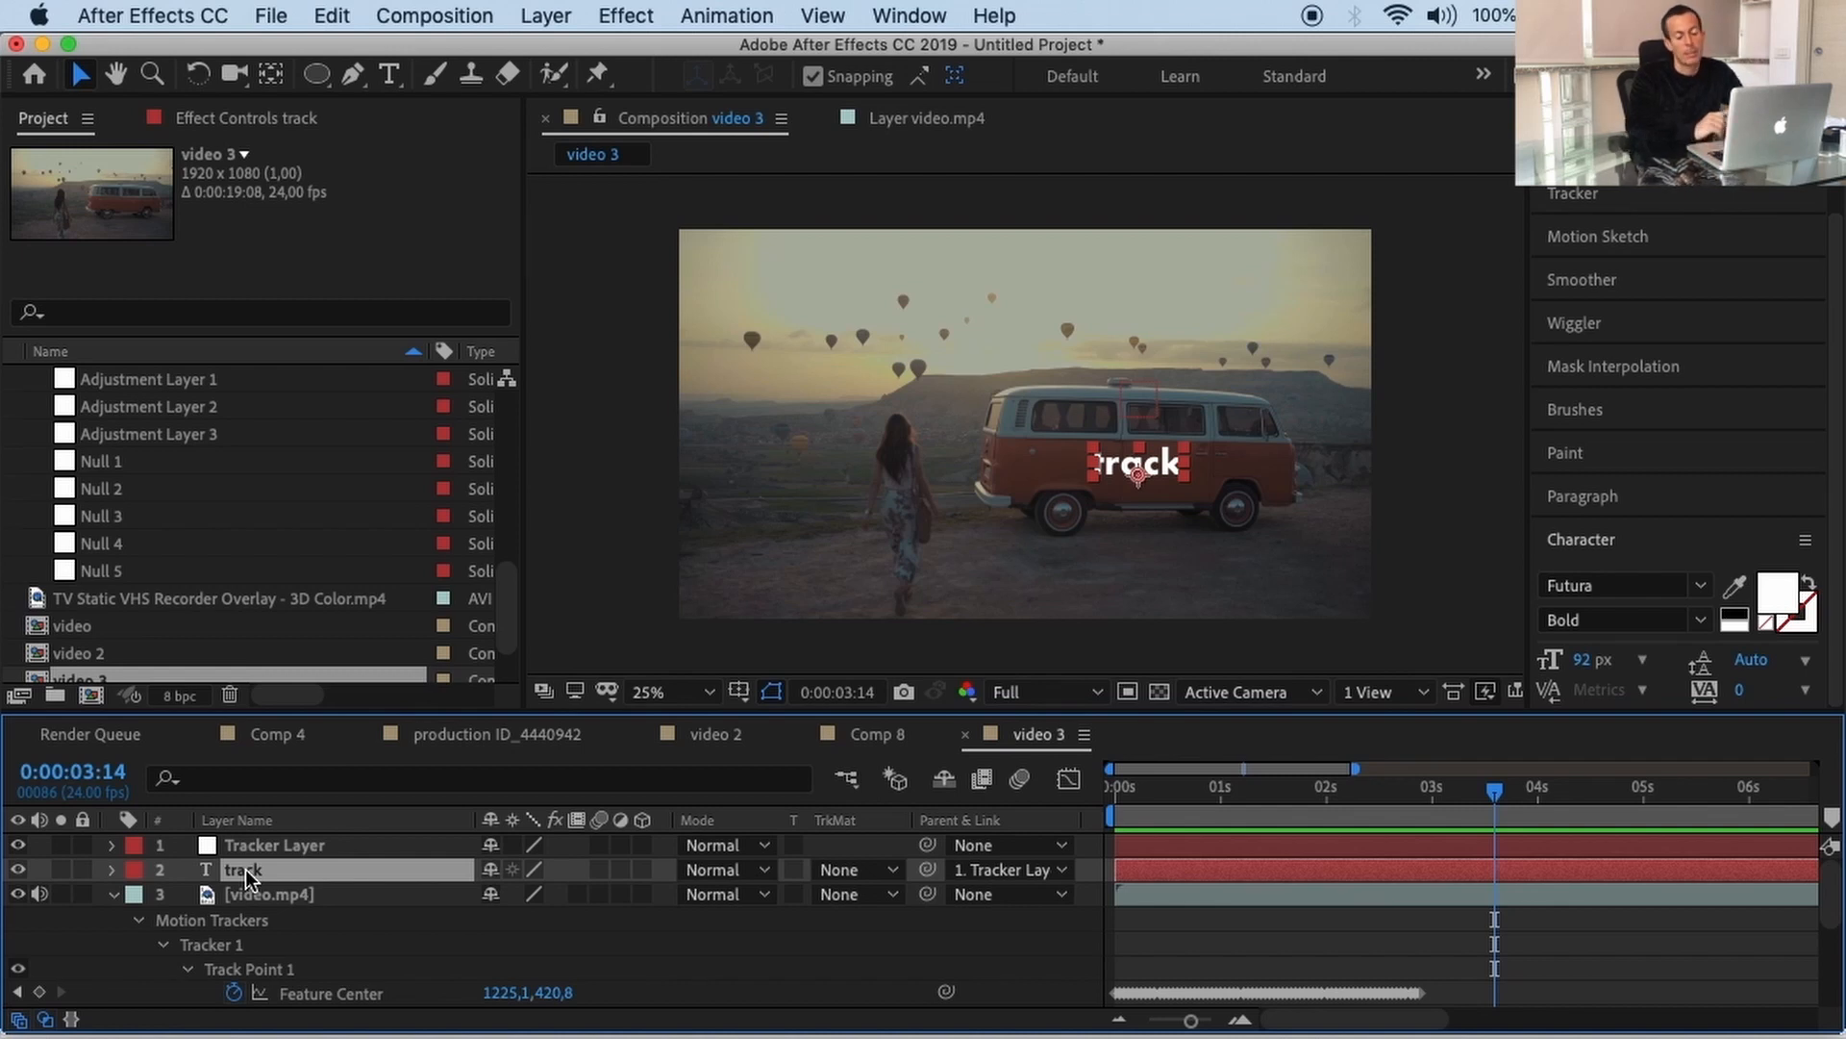
# Step: Change the 'track' layer's blend mode from Lighten to Overlay
pyautogui.click(698, 871)
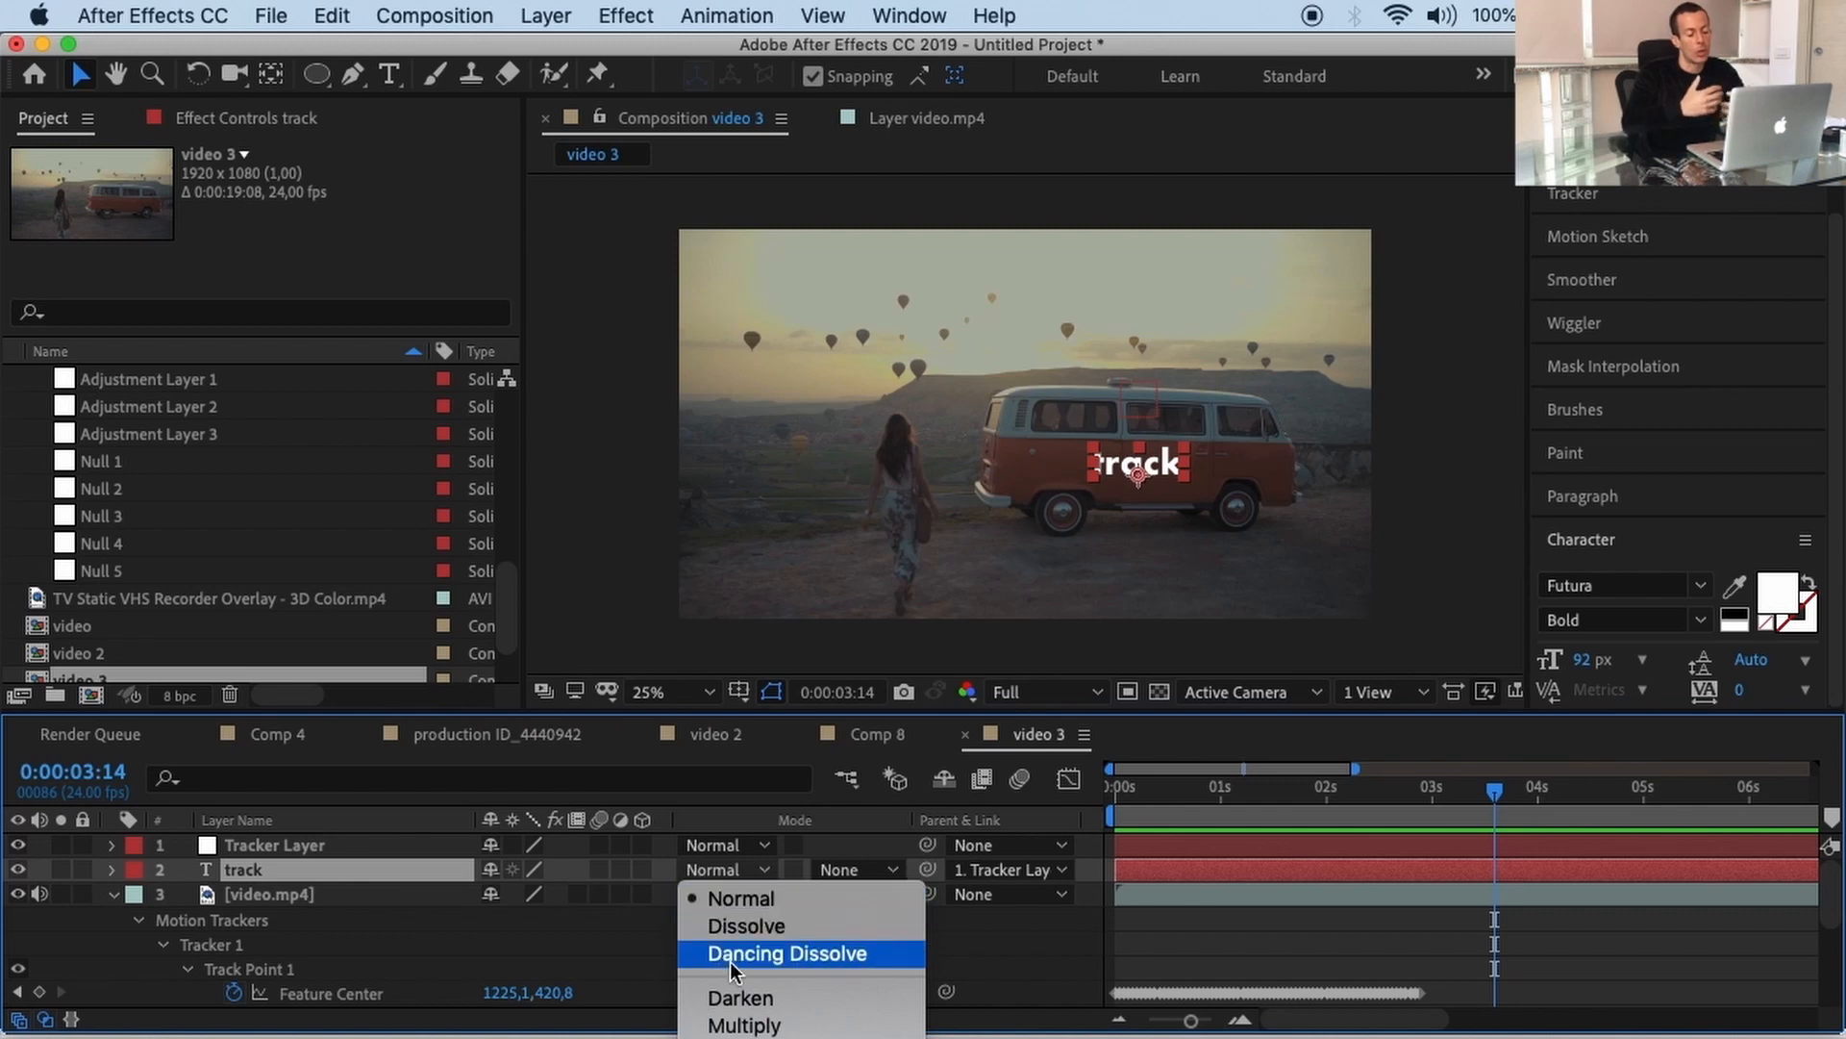
pyautogui.scroll(-5, 731, 961)
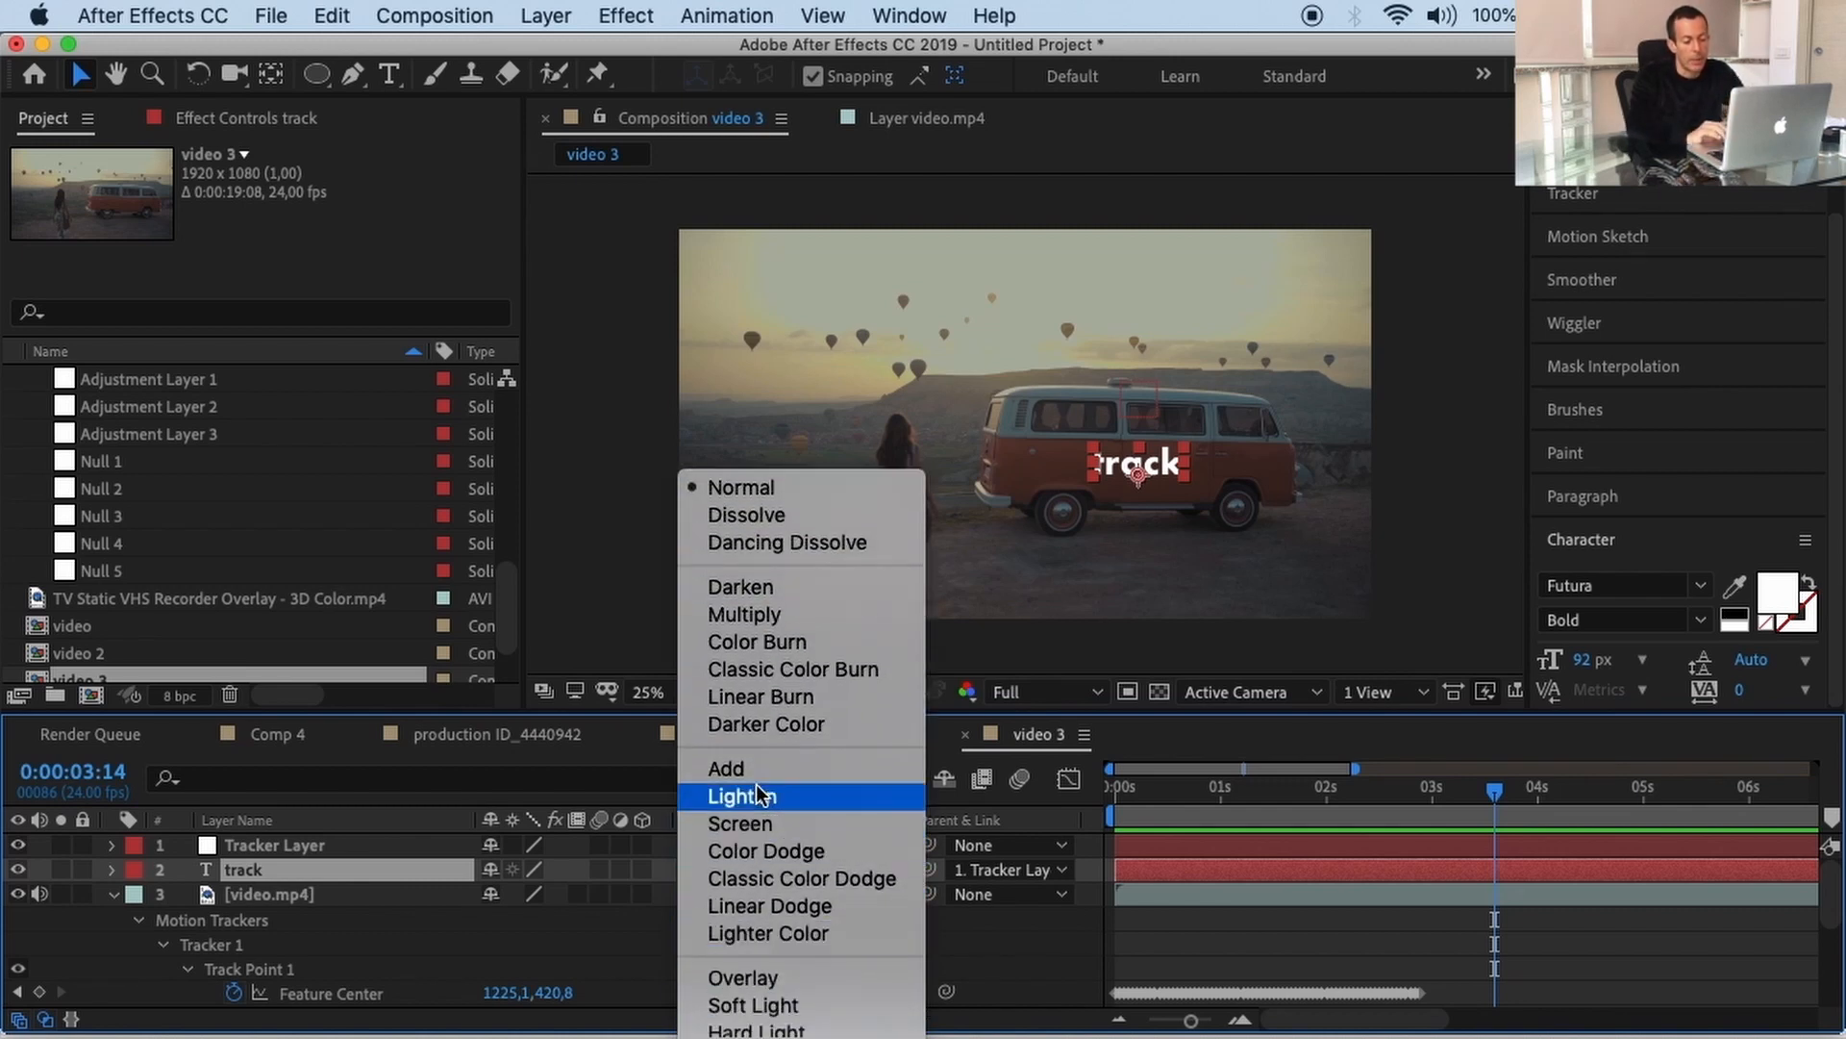
pyautogui.click(760, 798)
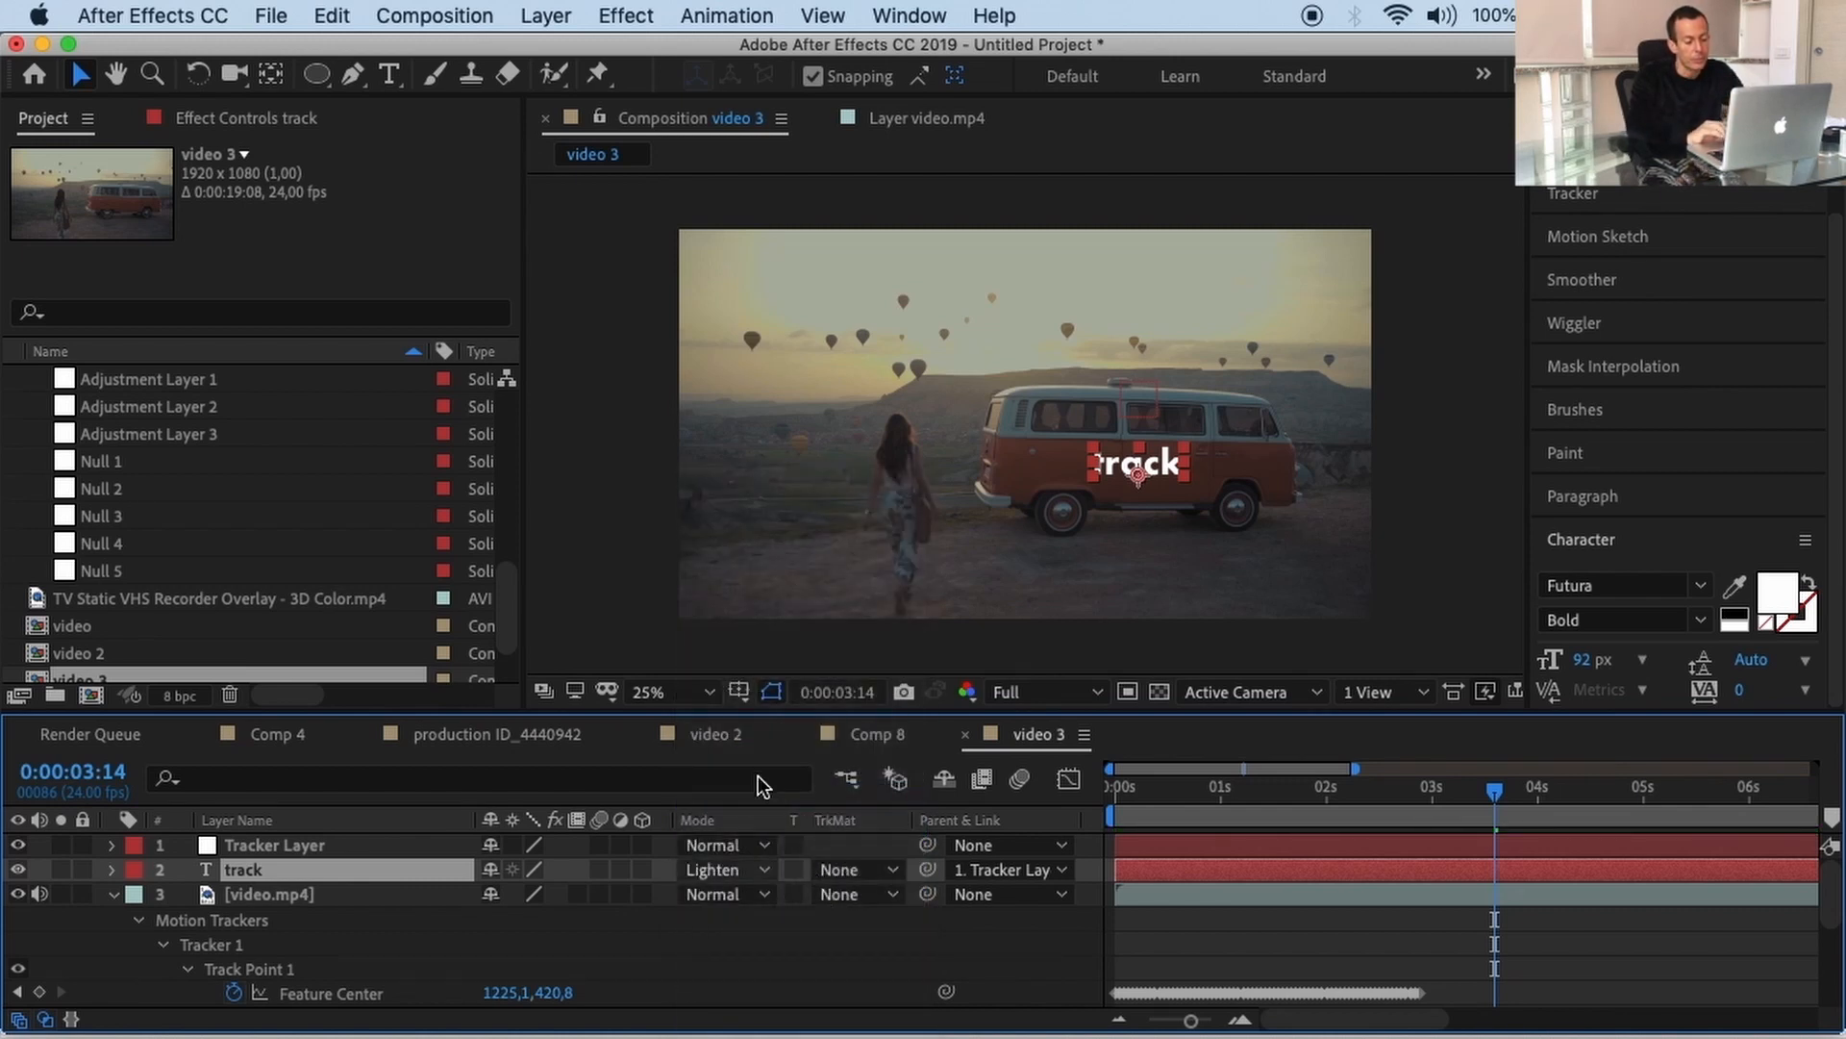
pyautogui.click(750, 869)
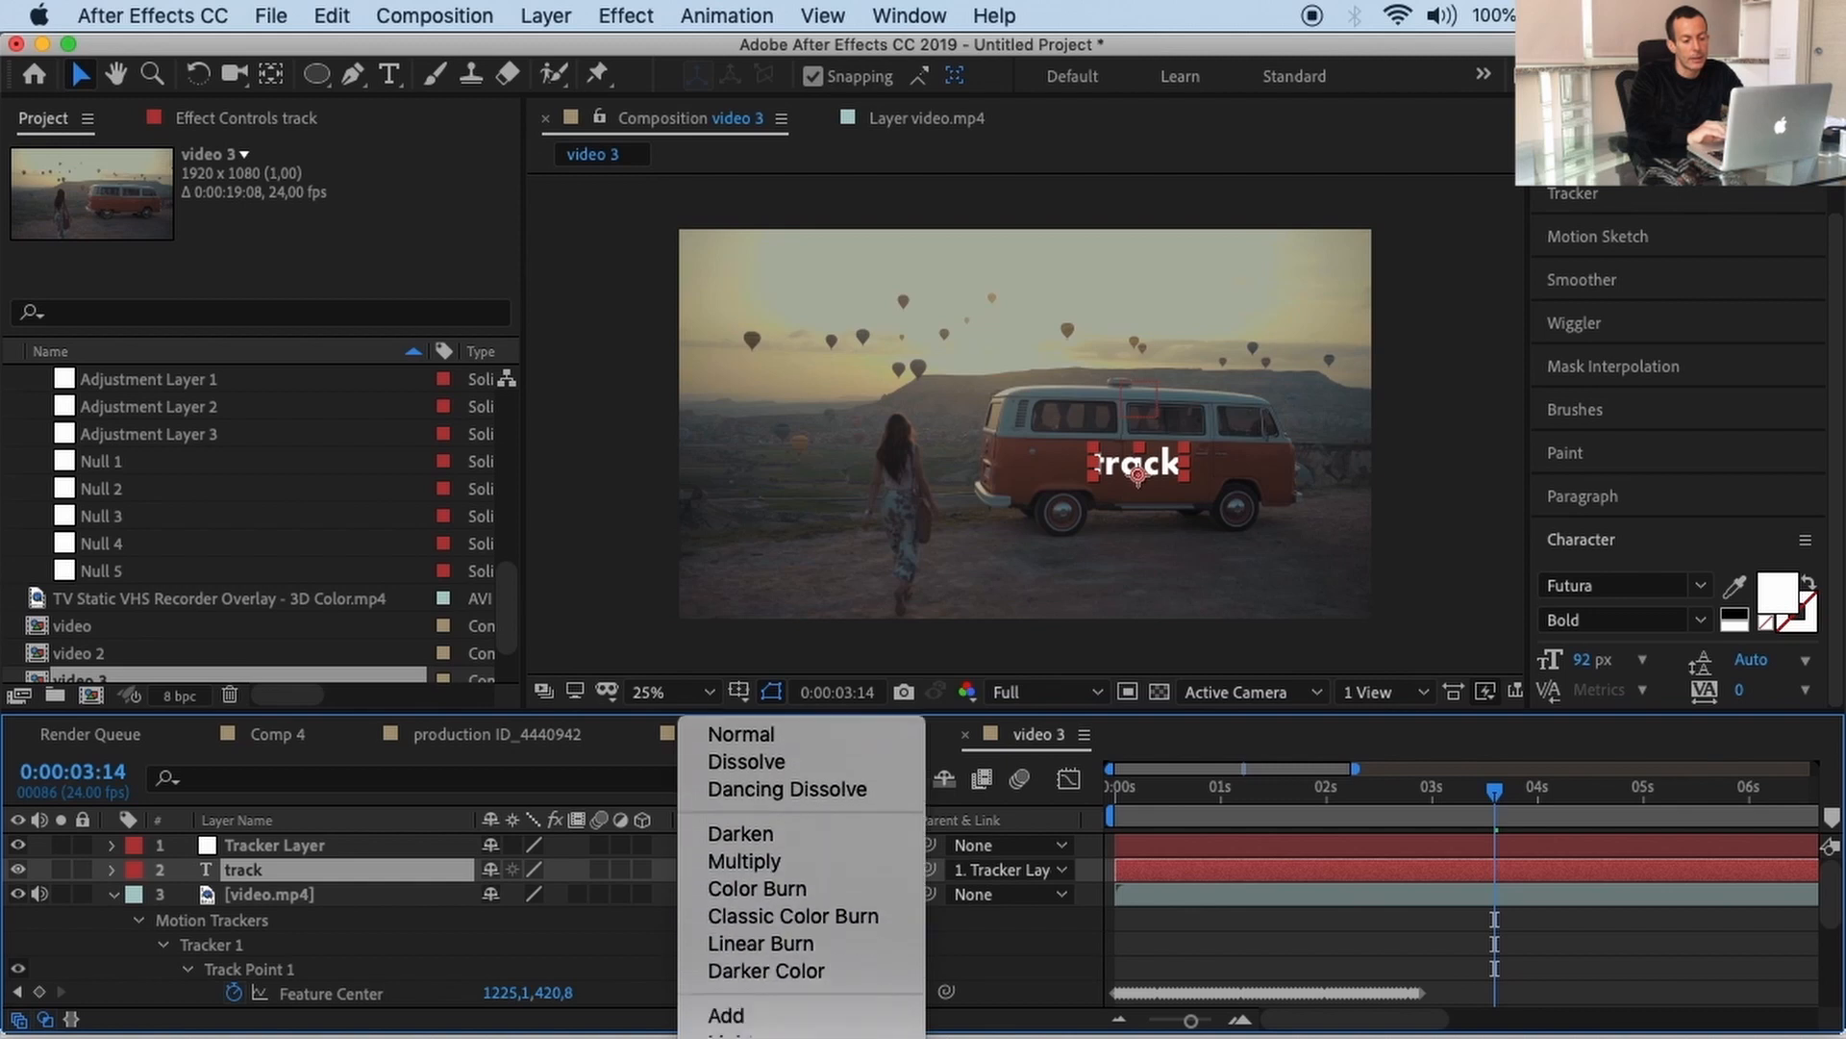
pyautogui.scroll(-3, 760, 891)
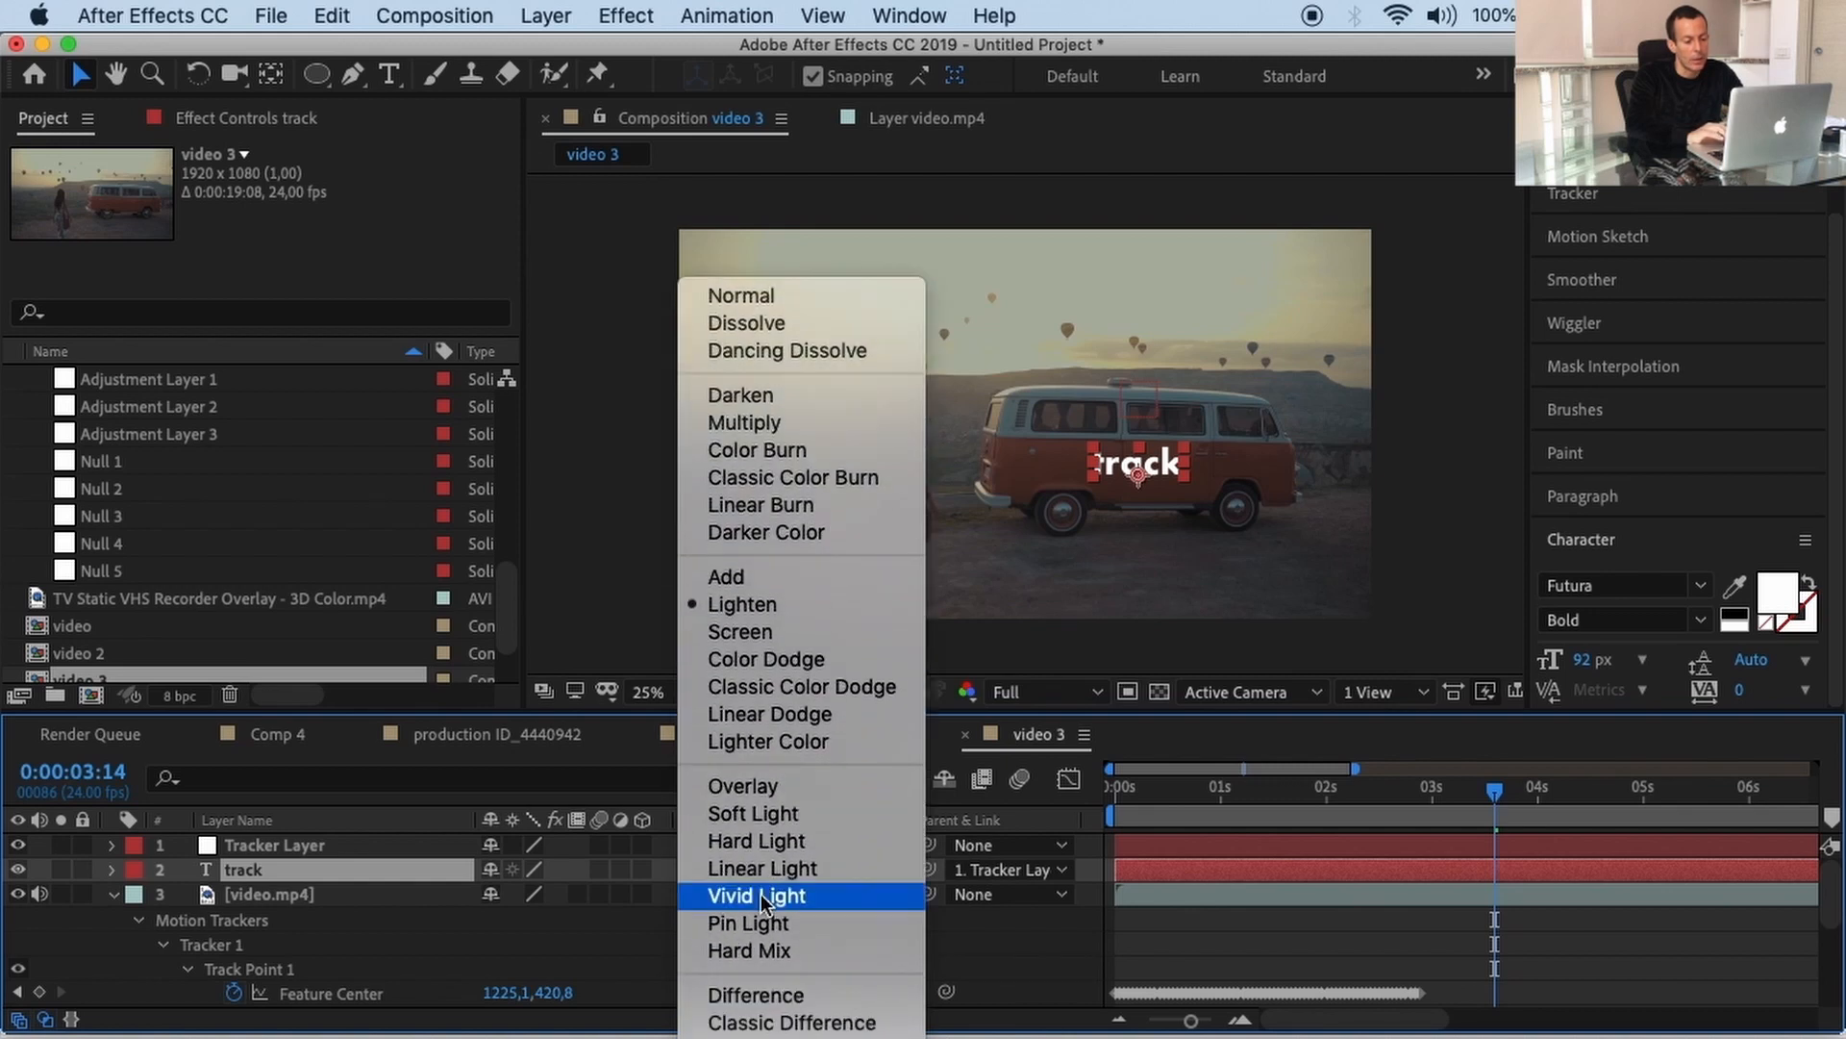
pyautogui.click(766, 795)
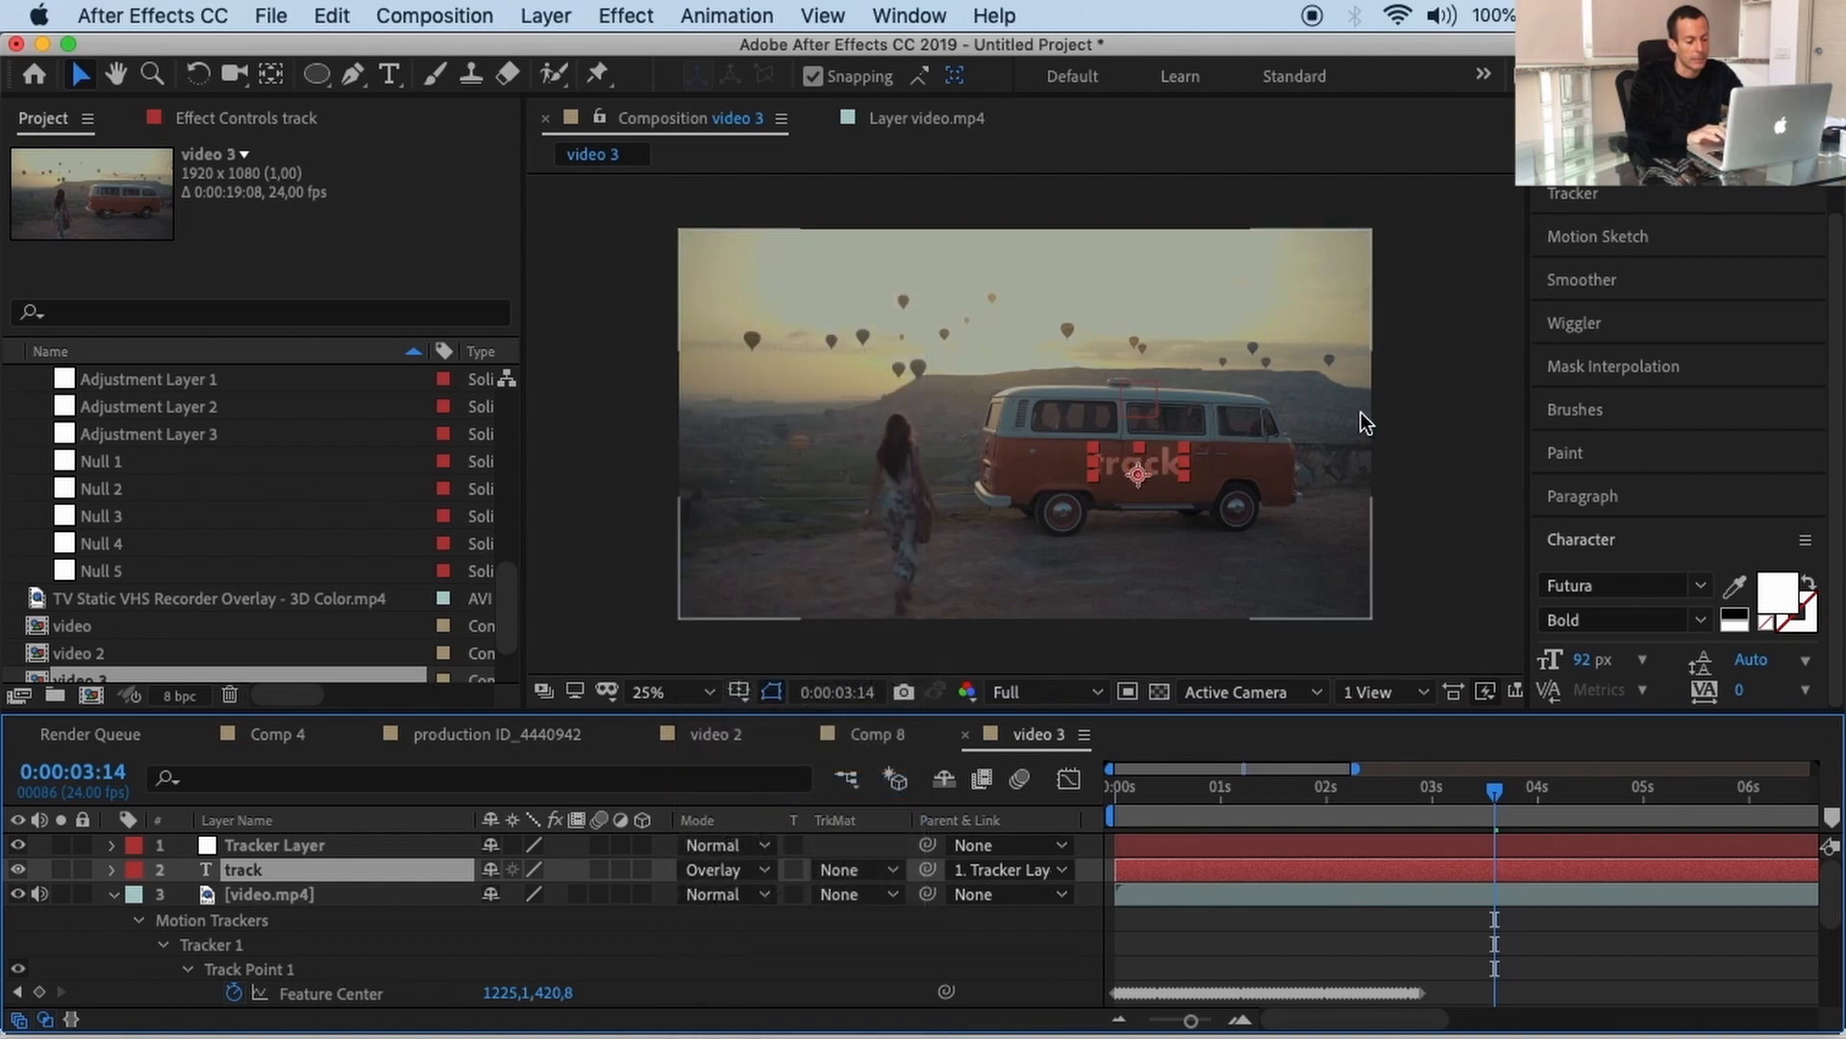
# Step: Deselect the layer and preview the composition from the start to check the Overlay text
pyautogui.click(1392, 413)
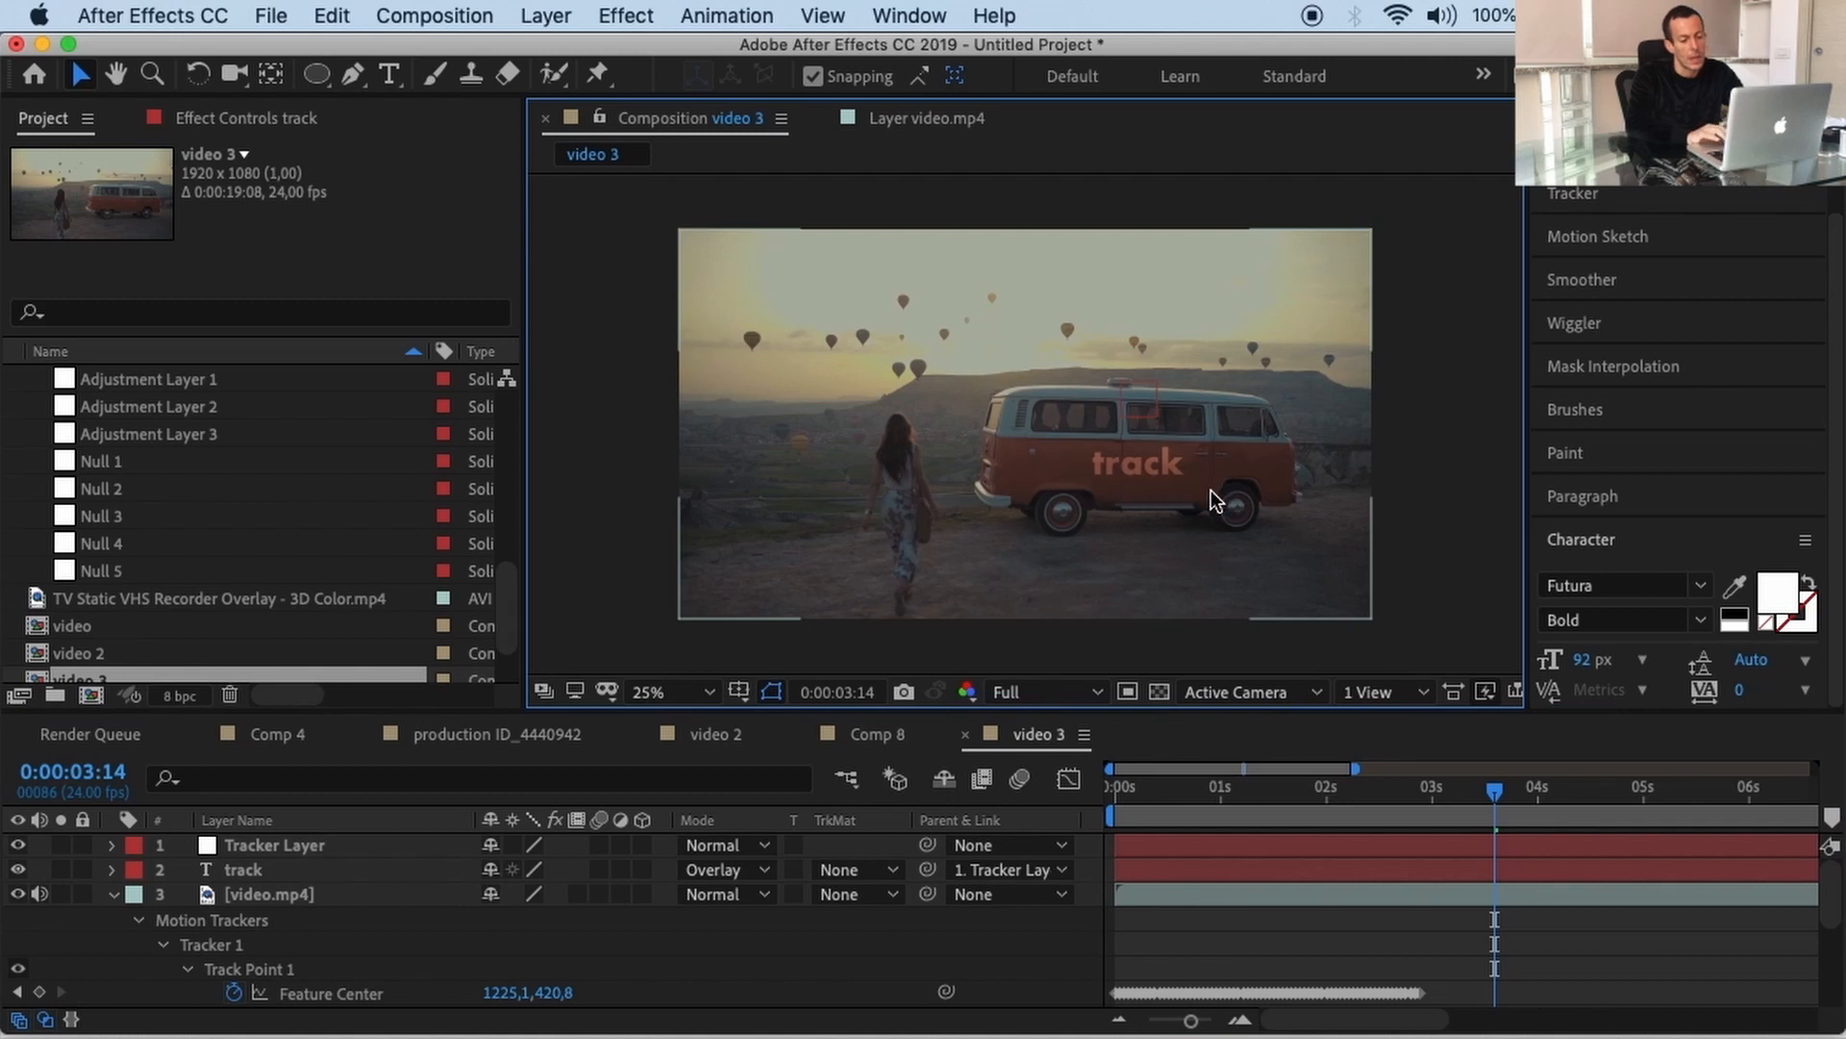
pyautogui.moveTo(1138, 786); pyautogui.dragTo(1026, 790)
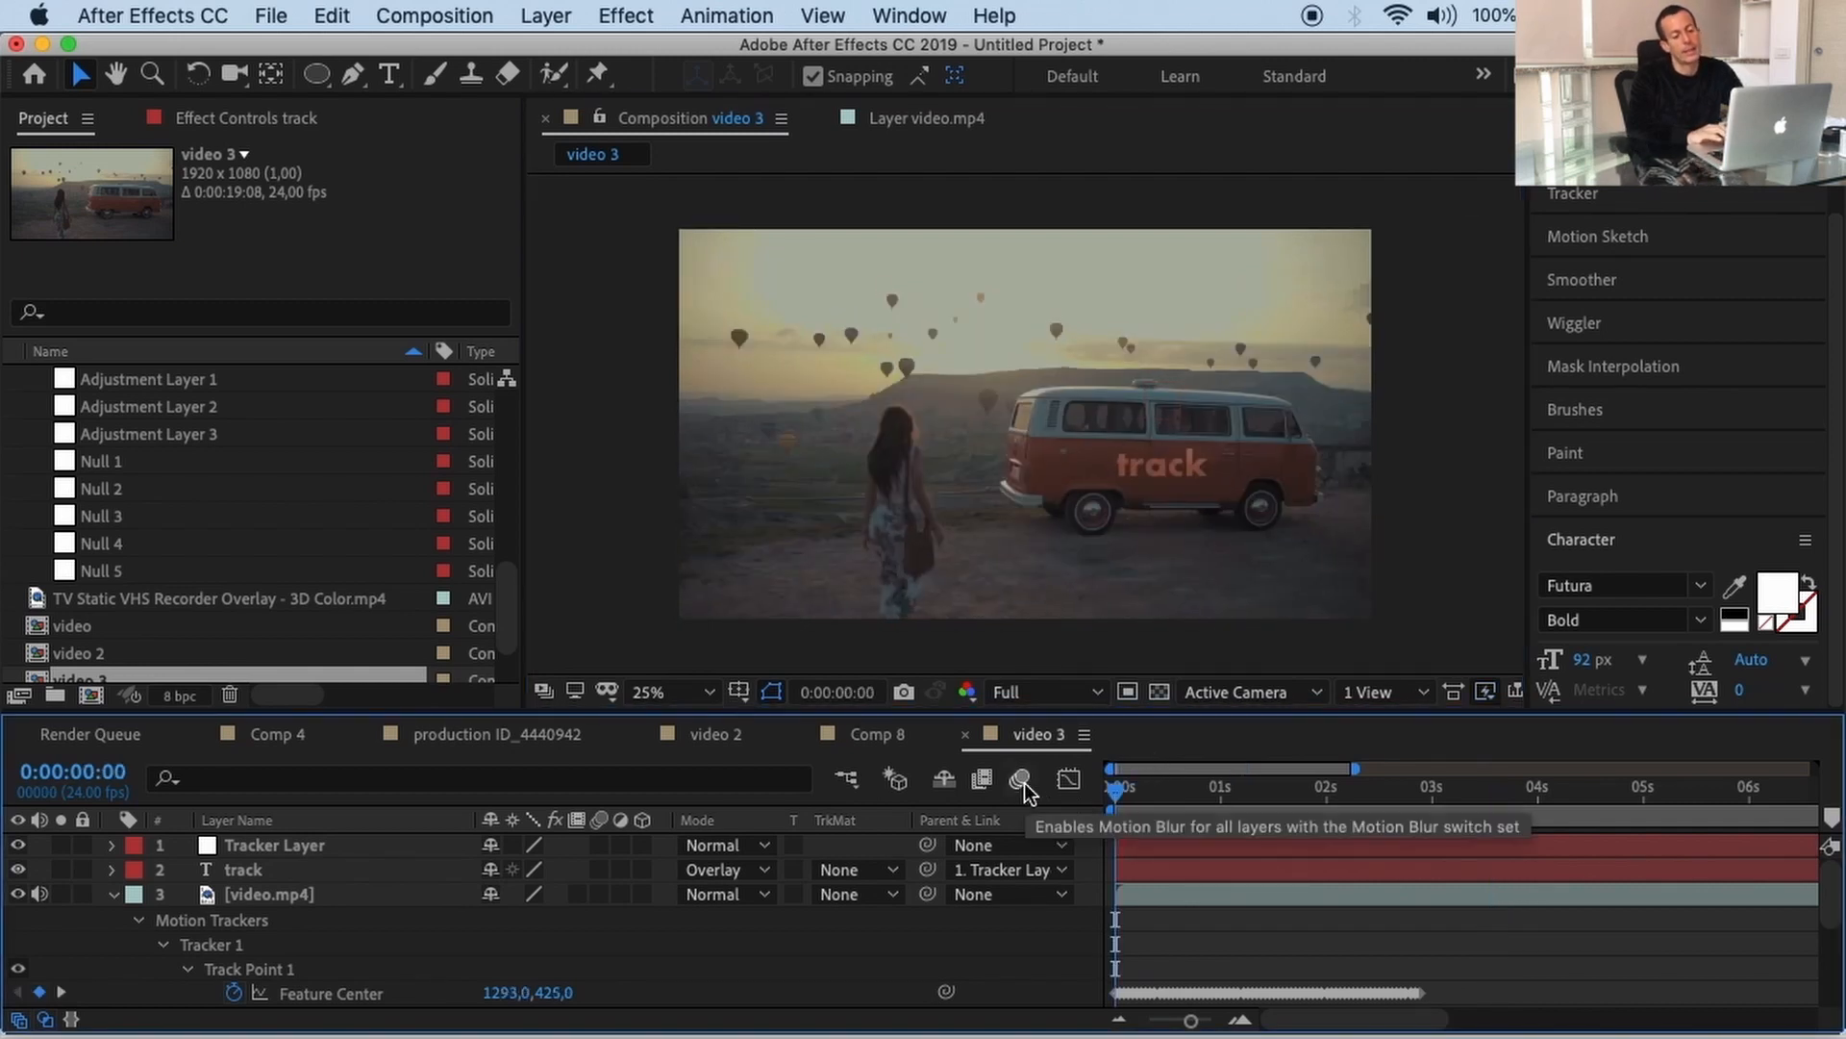
pyautogui.press('space')
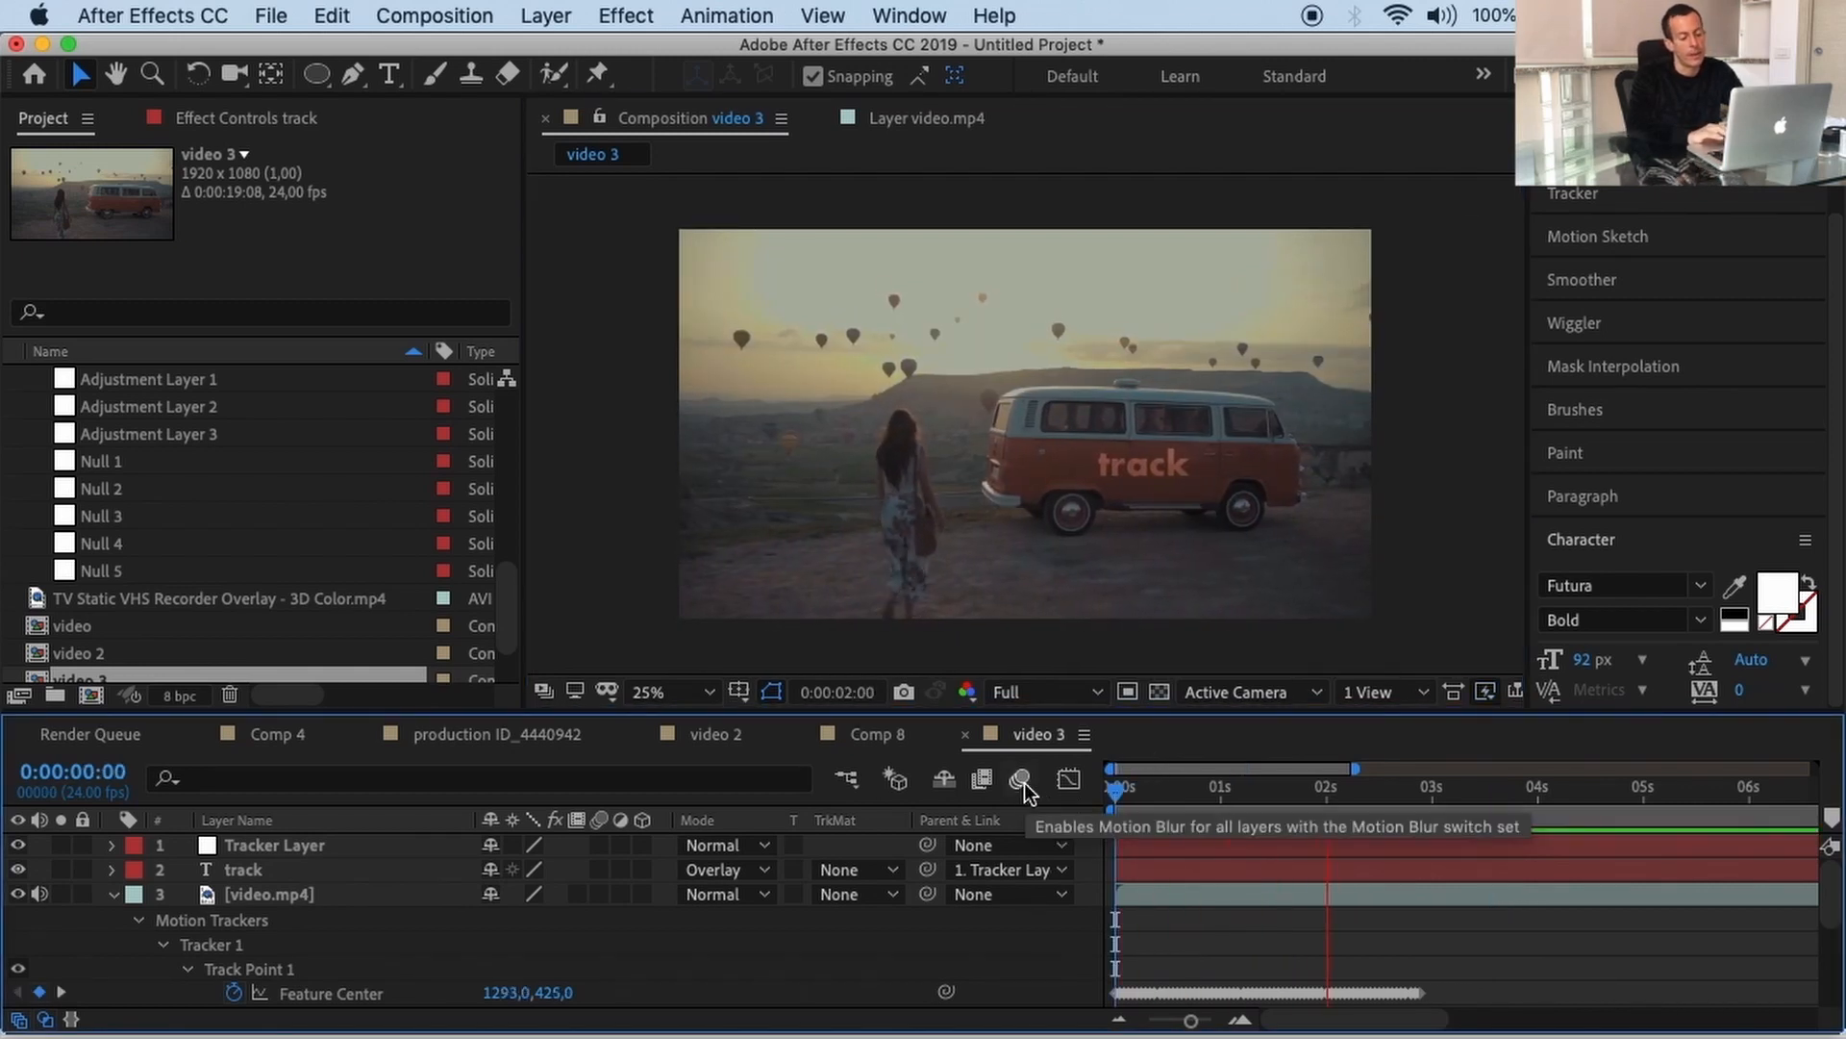
pyautogui.press('space')
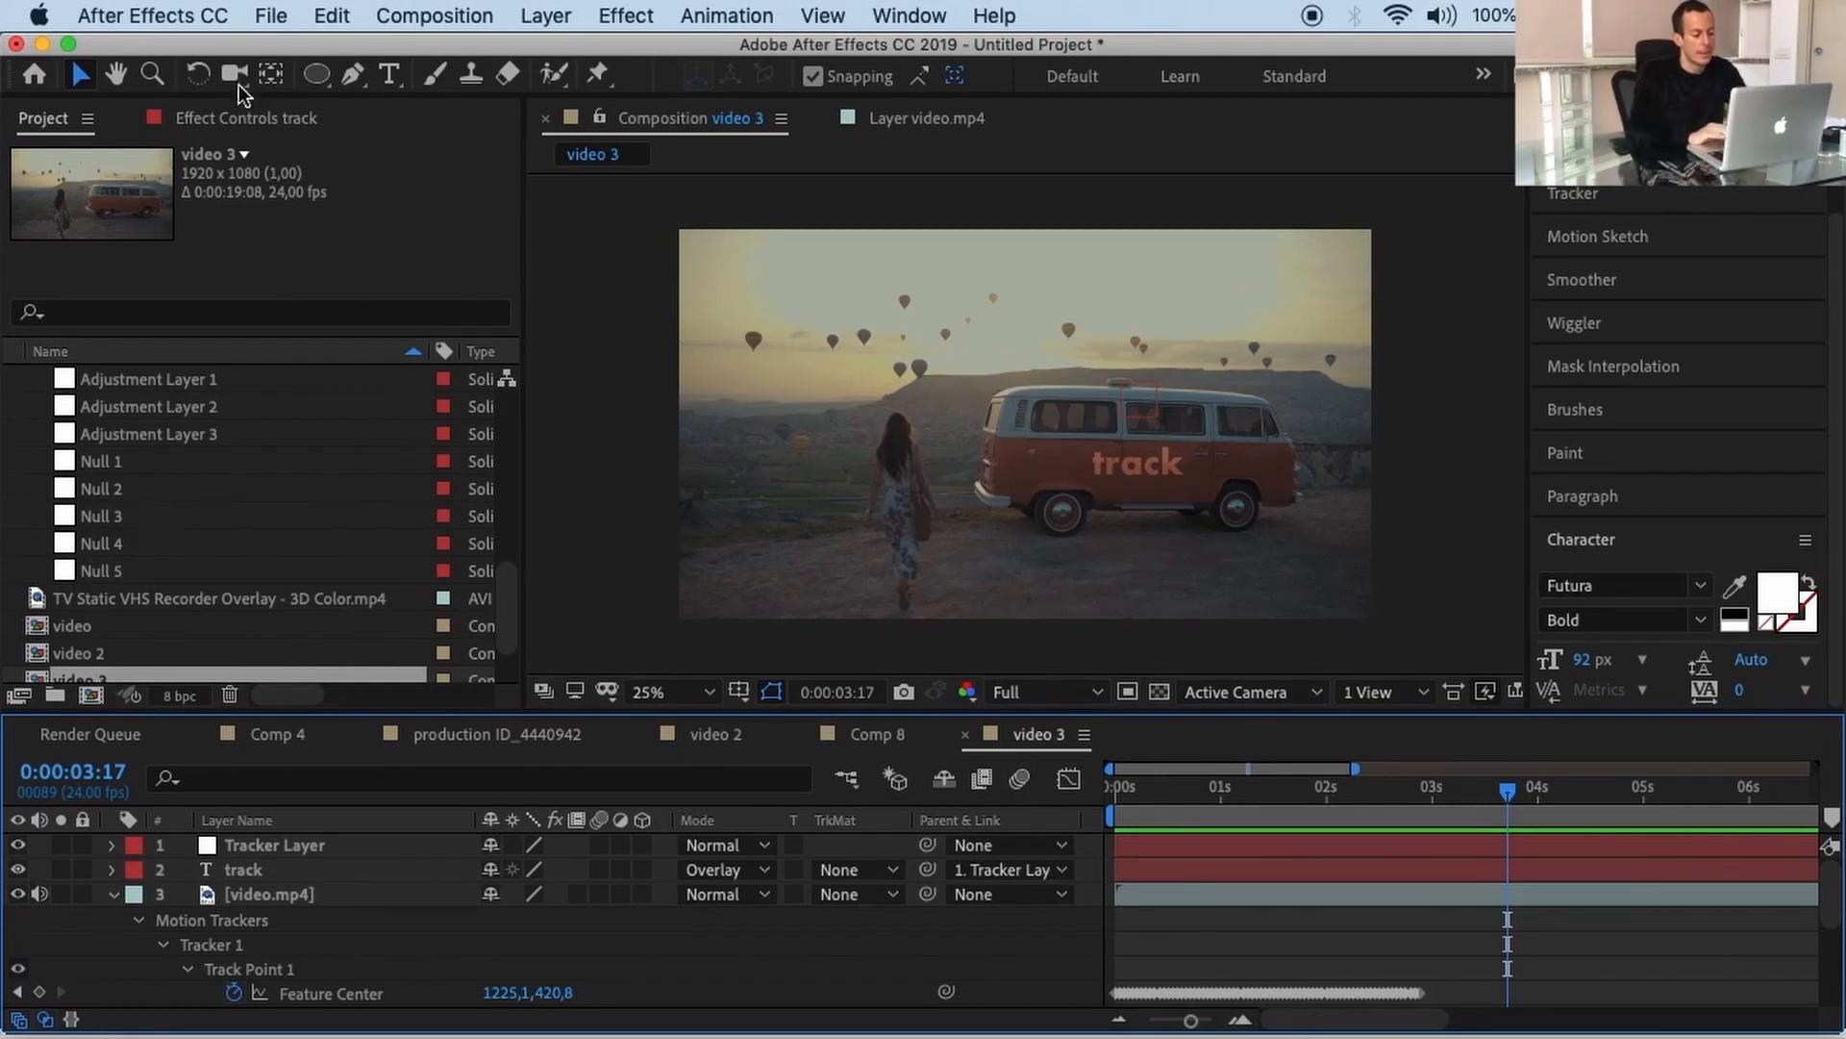
# Step: Import Pexels Videos 2099568.mp4 and create composition 'Pexels Videos 2099568 2' from it
pyautogui.click(279, 24)
pyautogui.moveTo(341, 390)
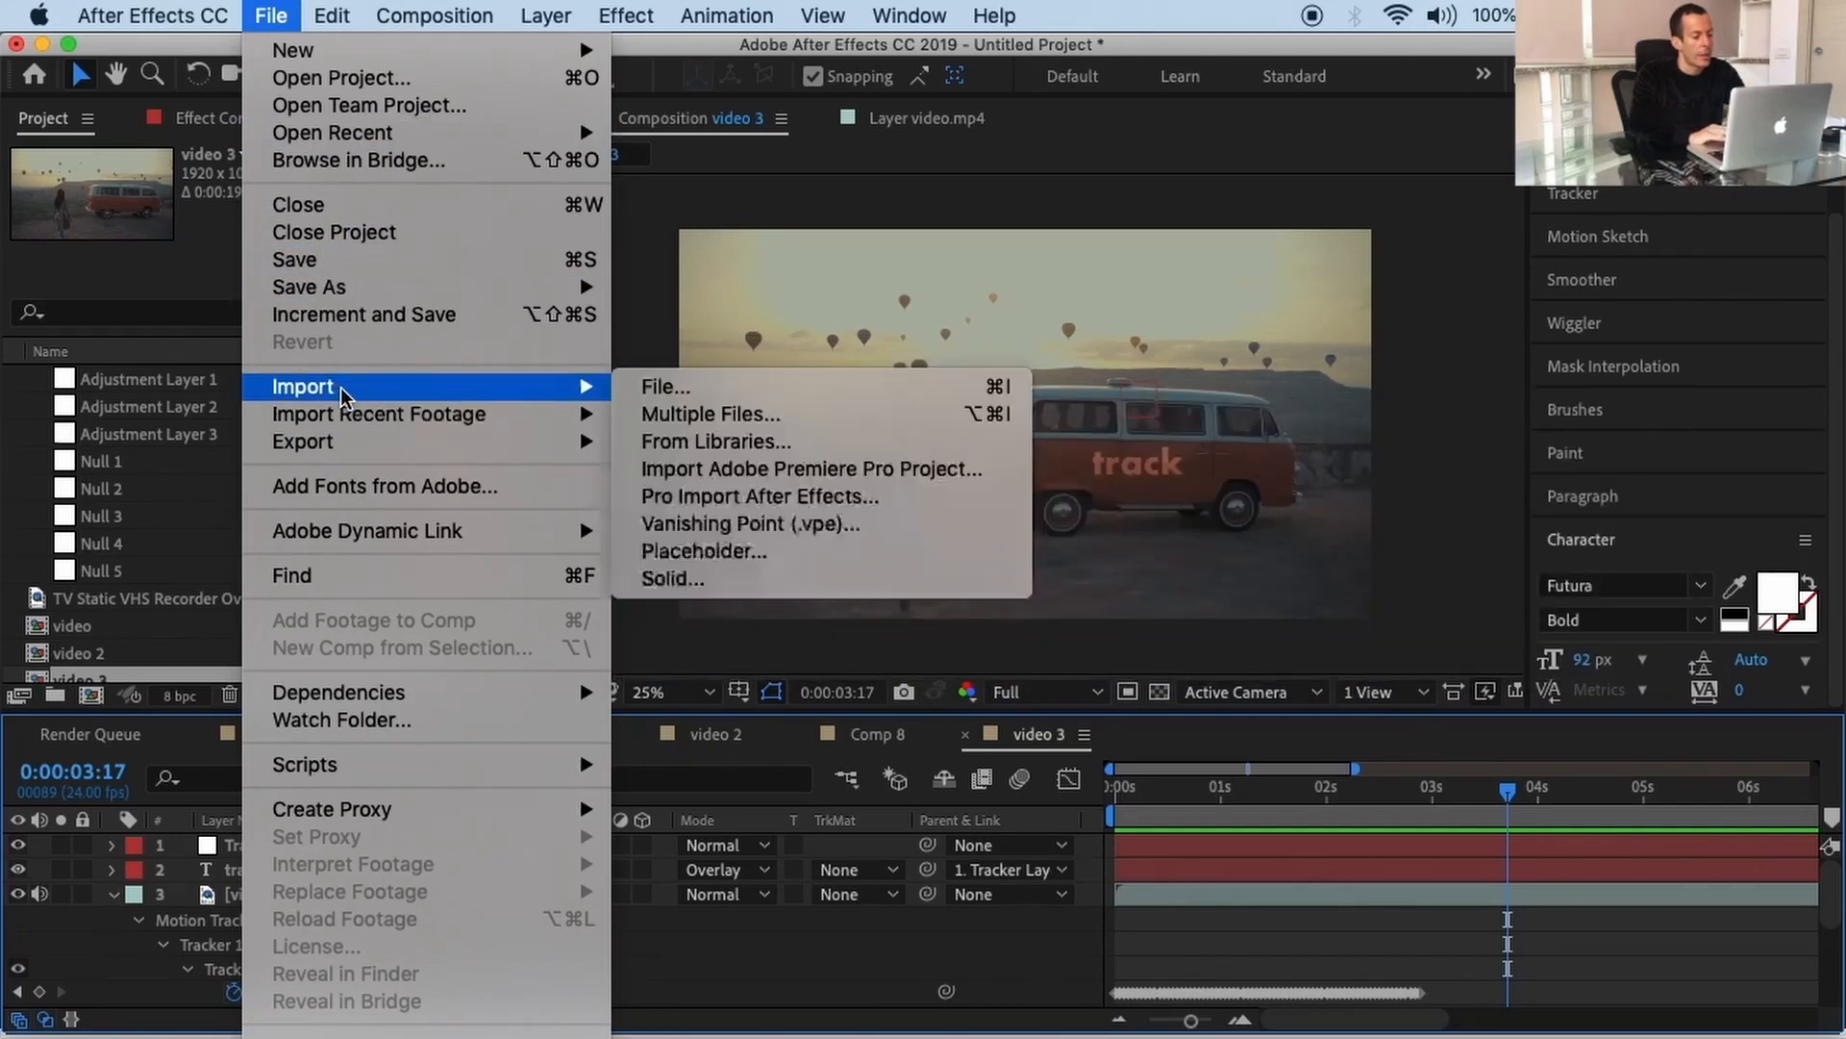
pyautogui.click(688, 389)
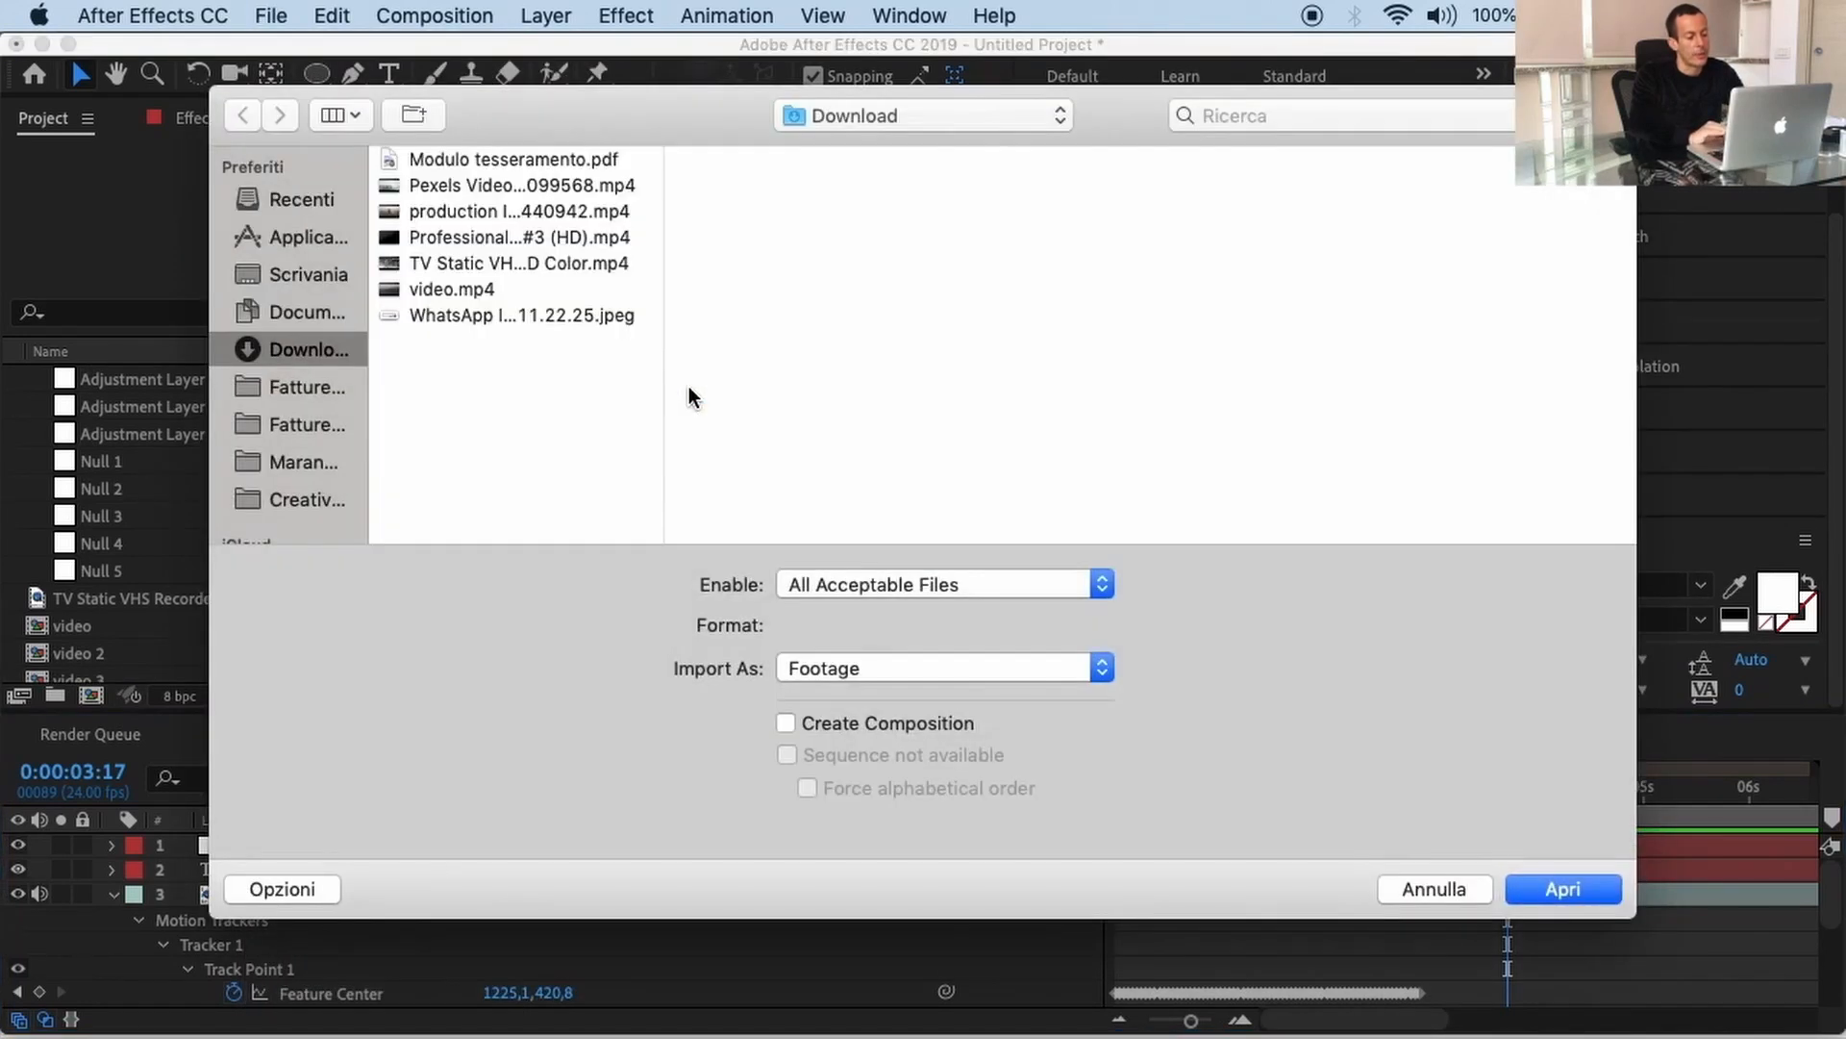
pyautogui.click(510, 184)
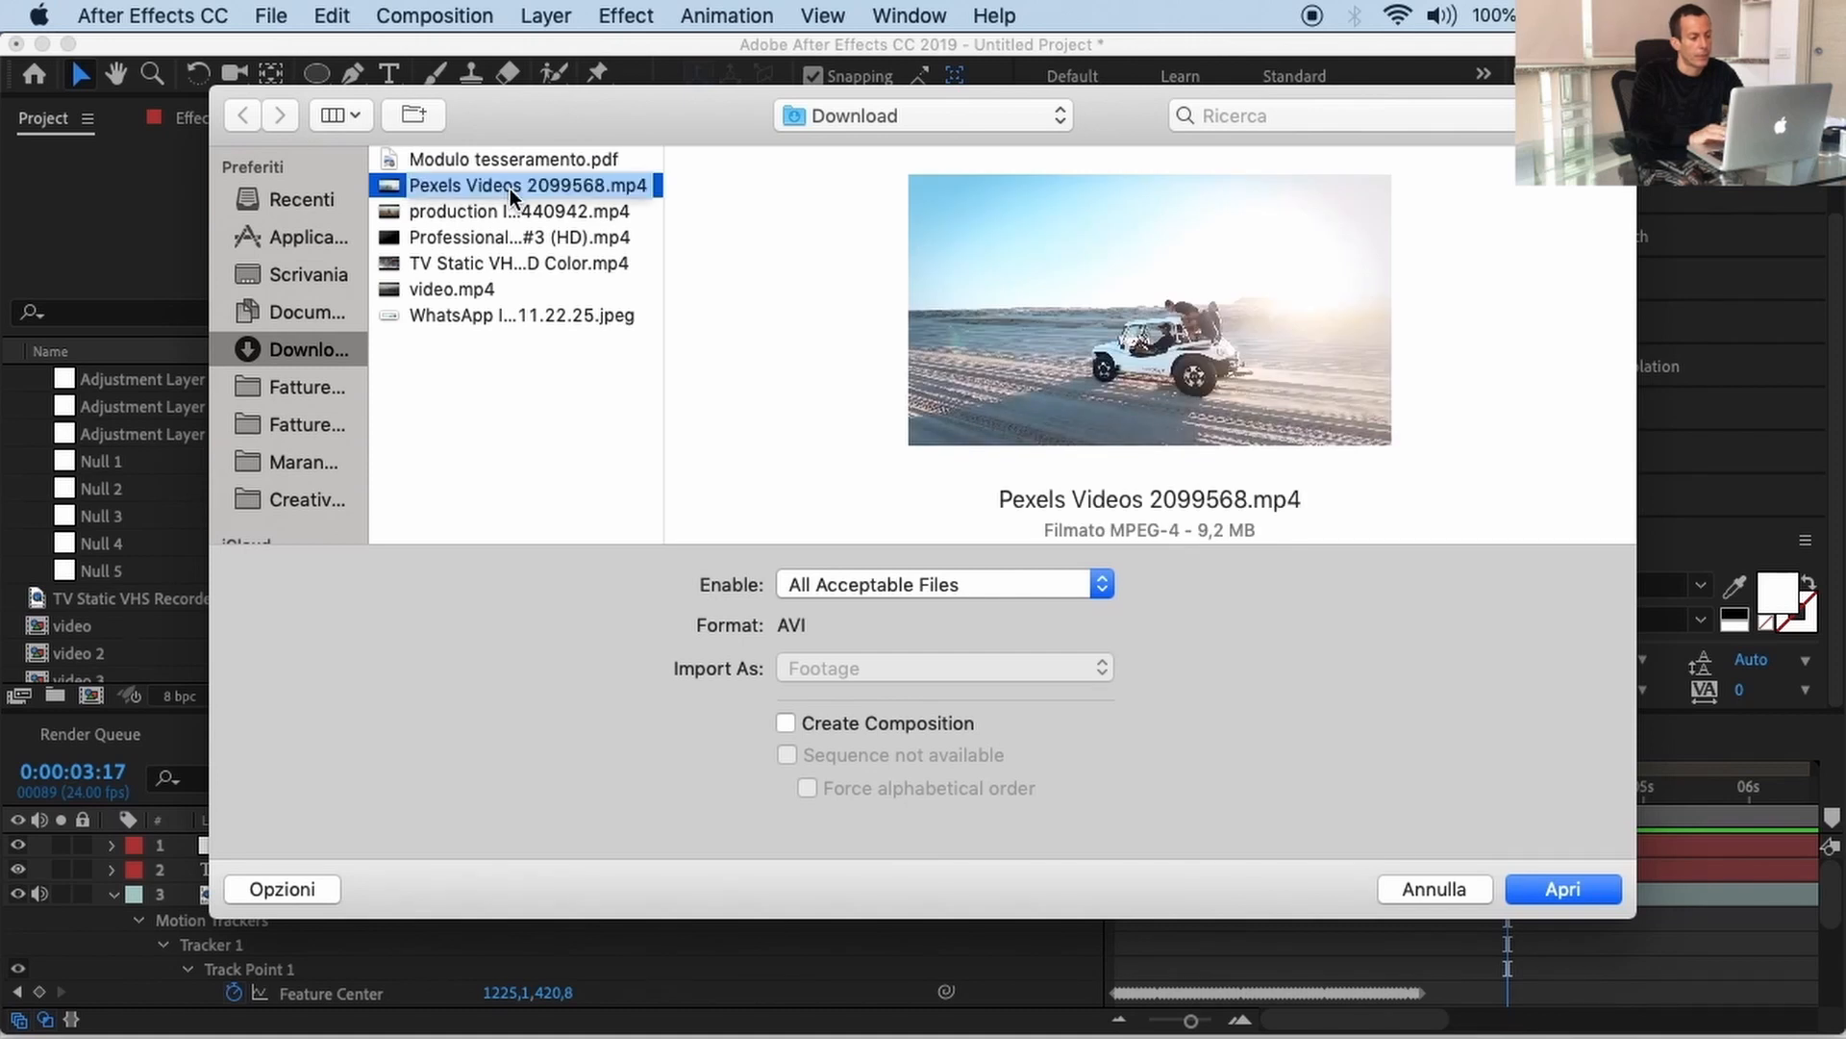
pyautogui.click(1575, 888)
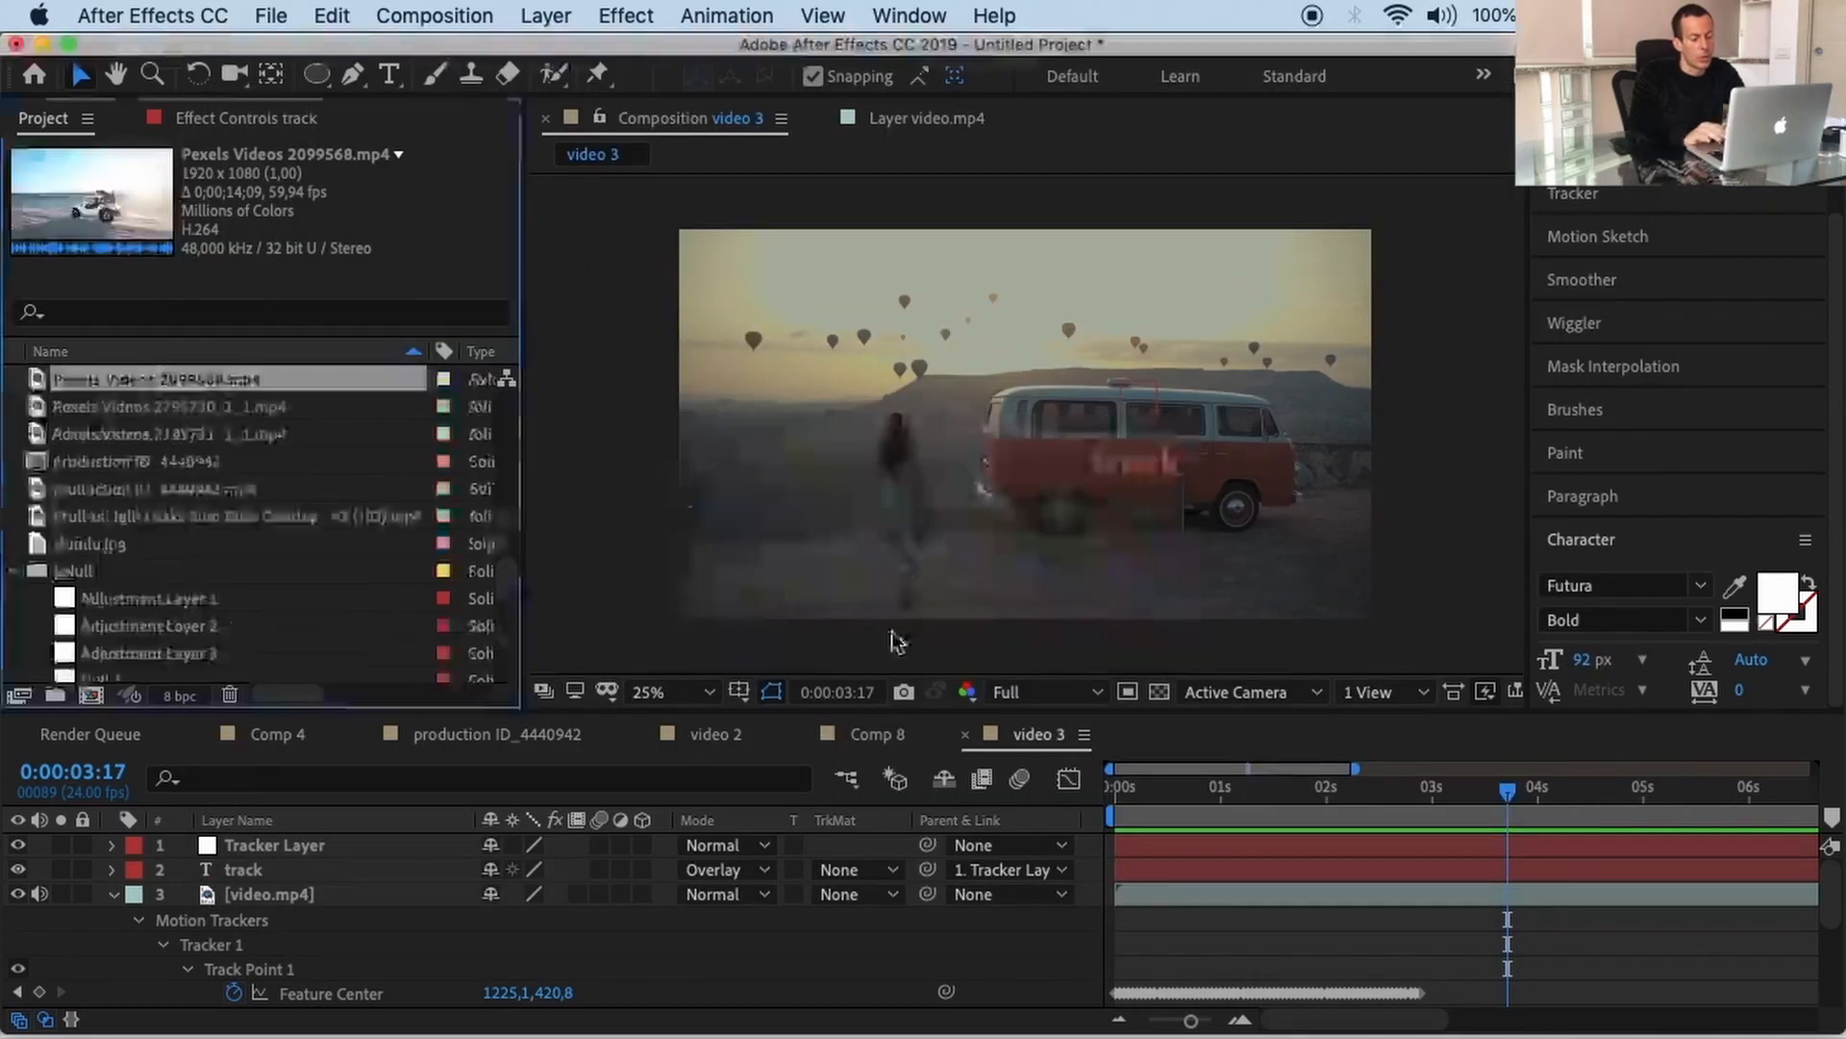
pyautogui.moveTo(193, 380); pyautogui.dragTo(91, 699)
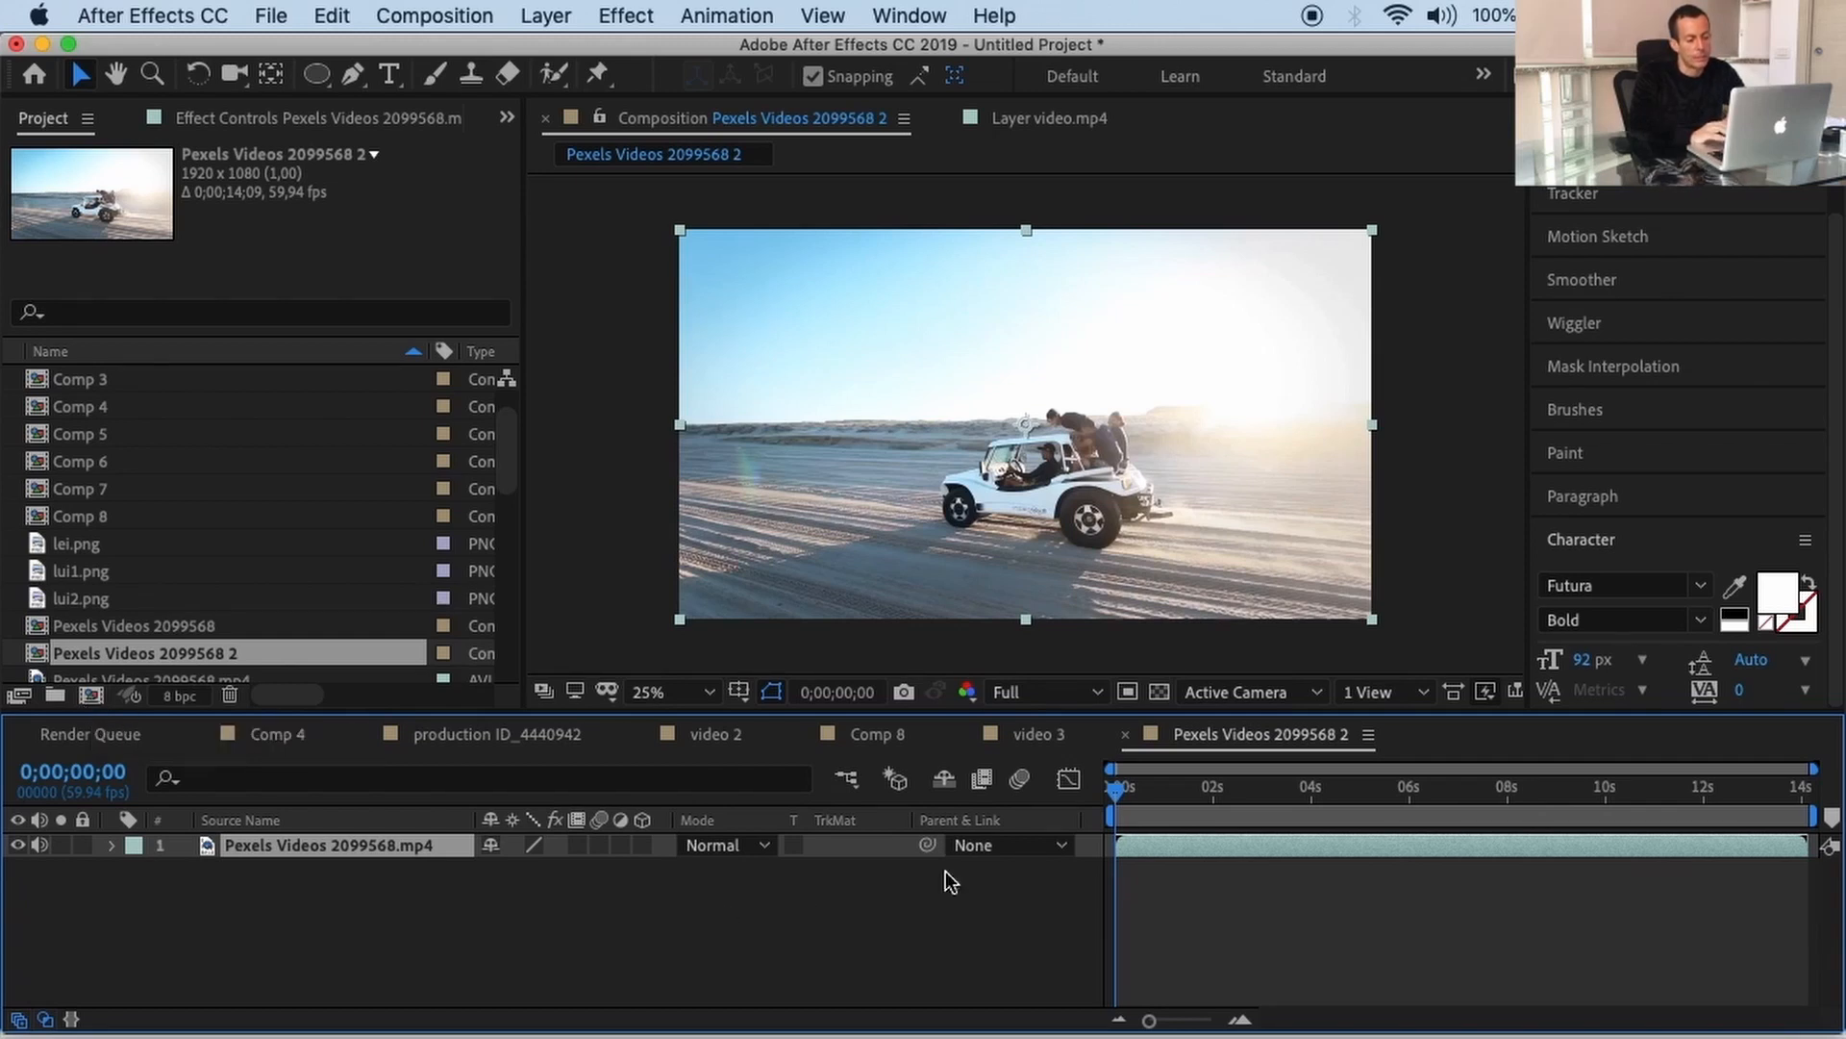
# Step: In the buggy clip's Layer panel, set the out point at 0;00;01;00, then return to the composition
pyautogui.doubleClick(1180, 844)
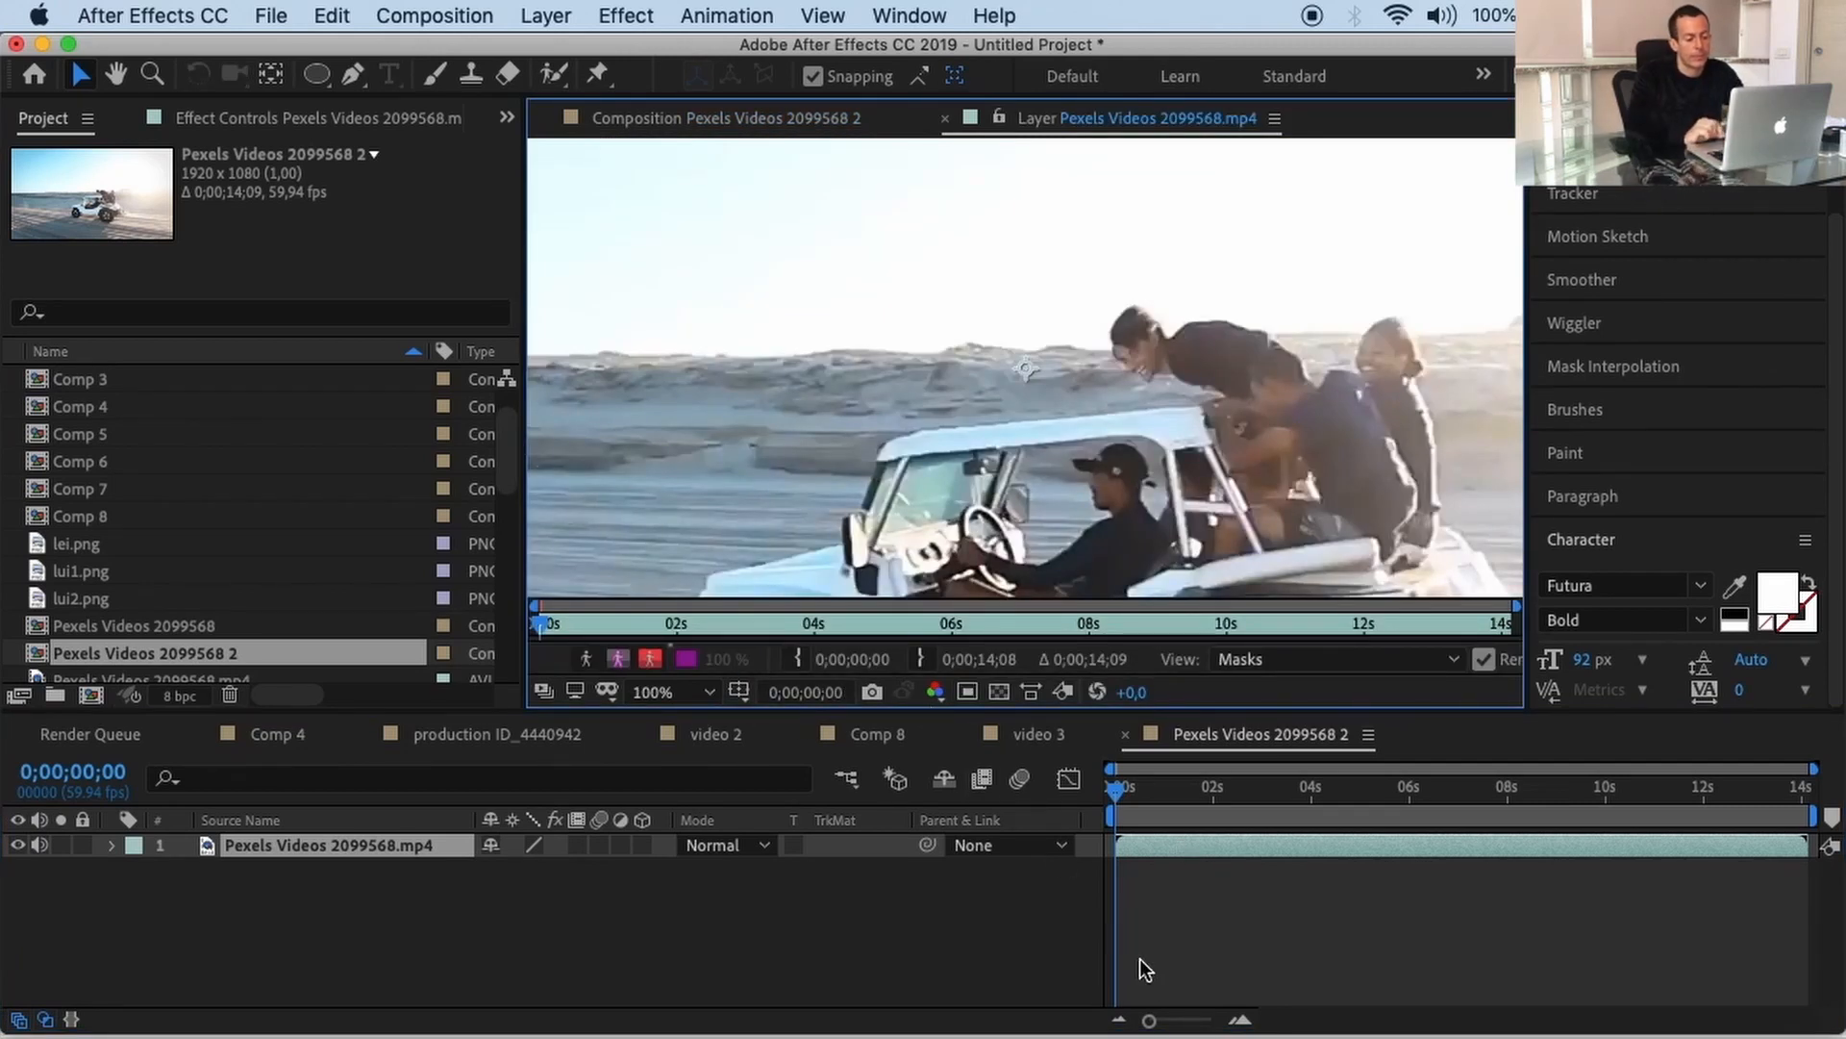
pyautogui.moveTo(1149, 1020); pyautogui.dragTo(1191, 1021)
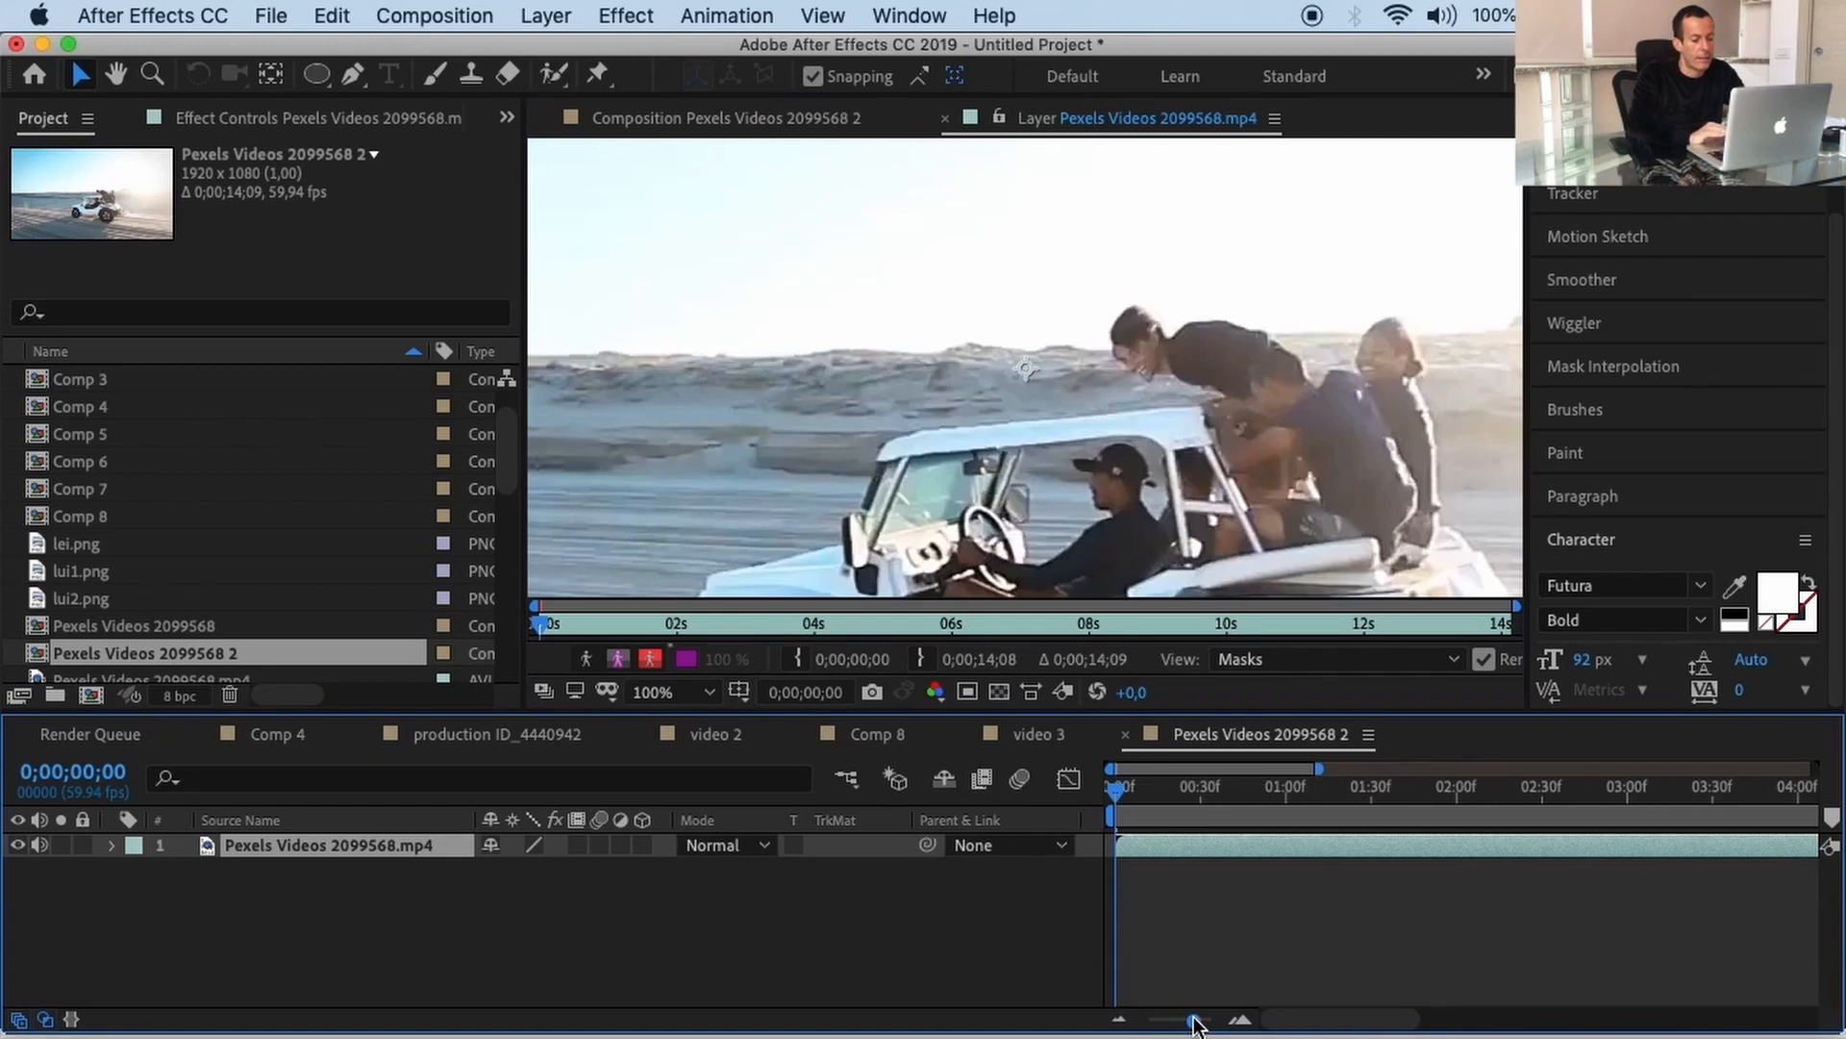
pyautogui.click(1252, 797)
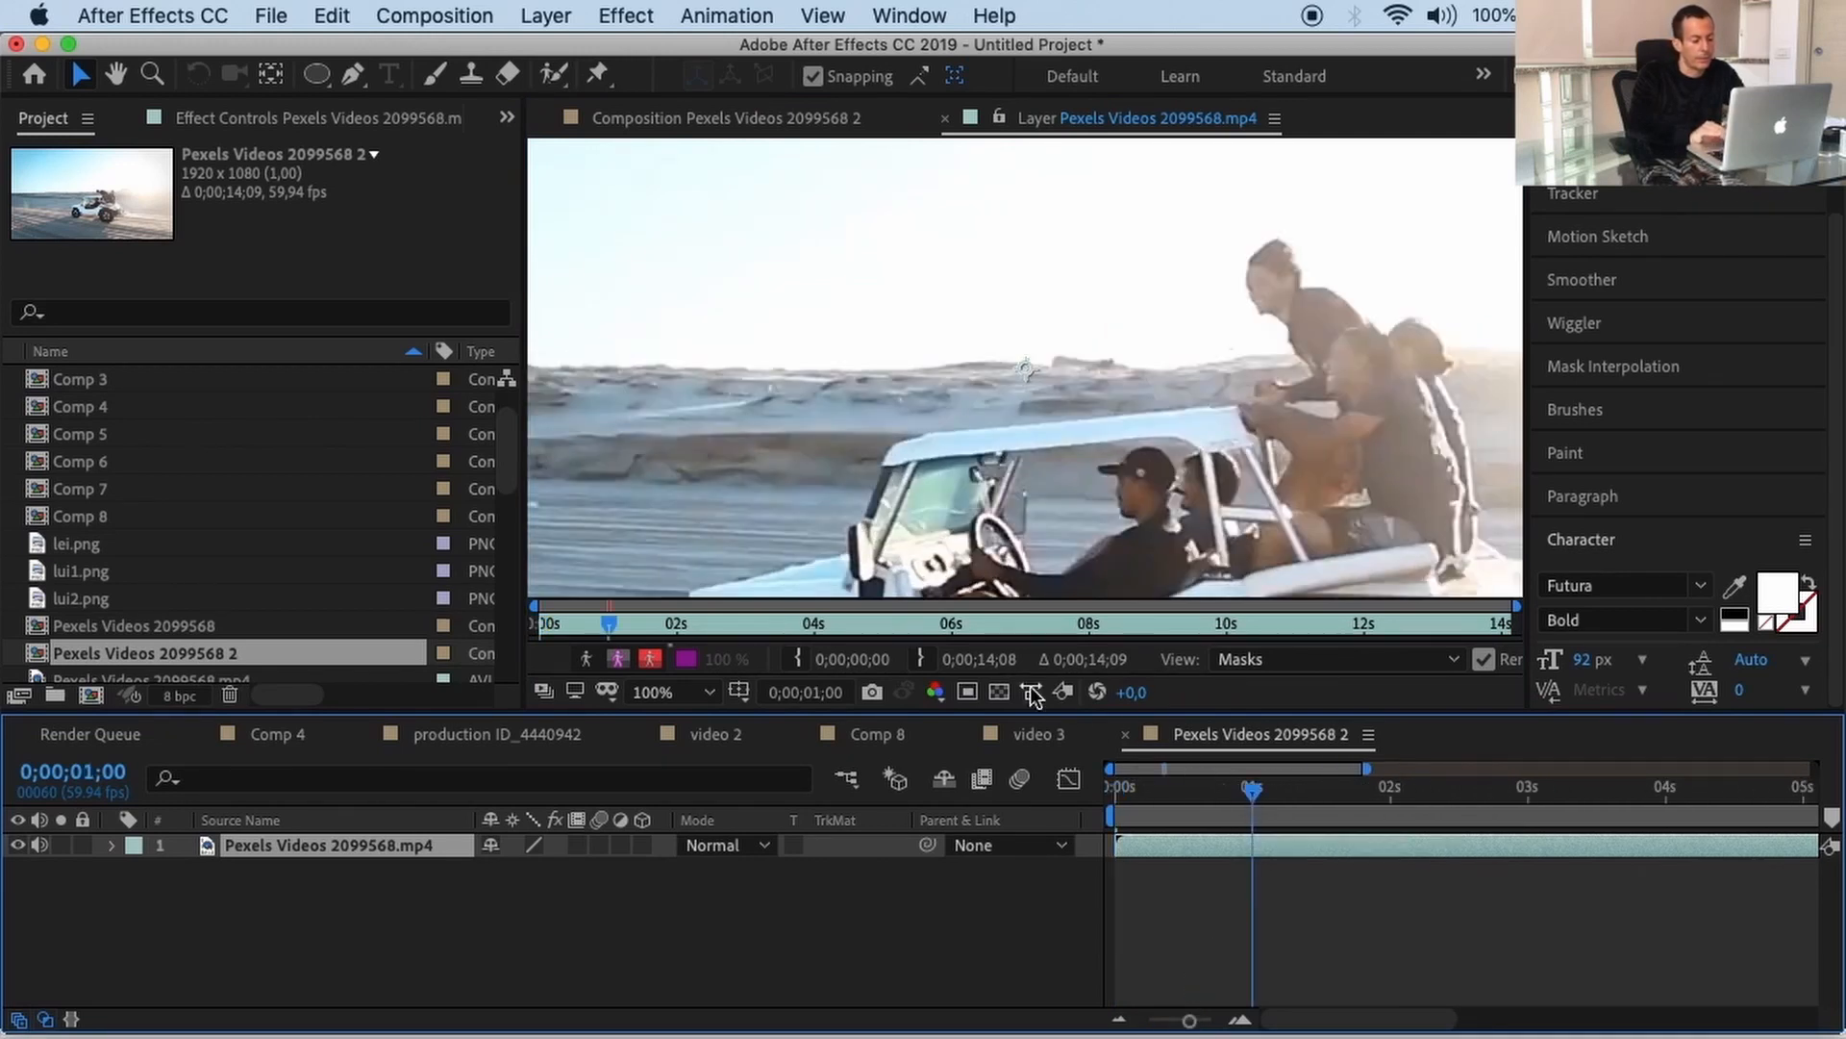
pyautogui.click(922, 660)
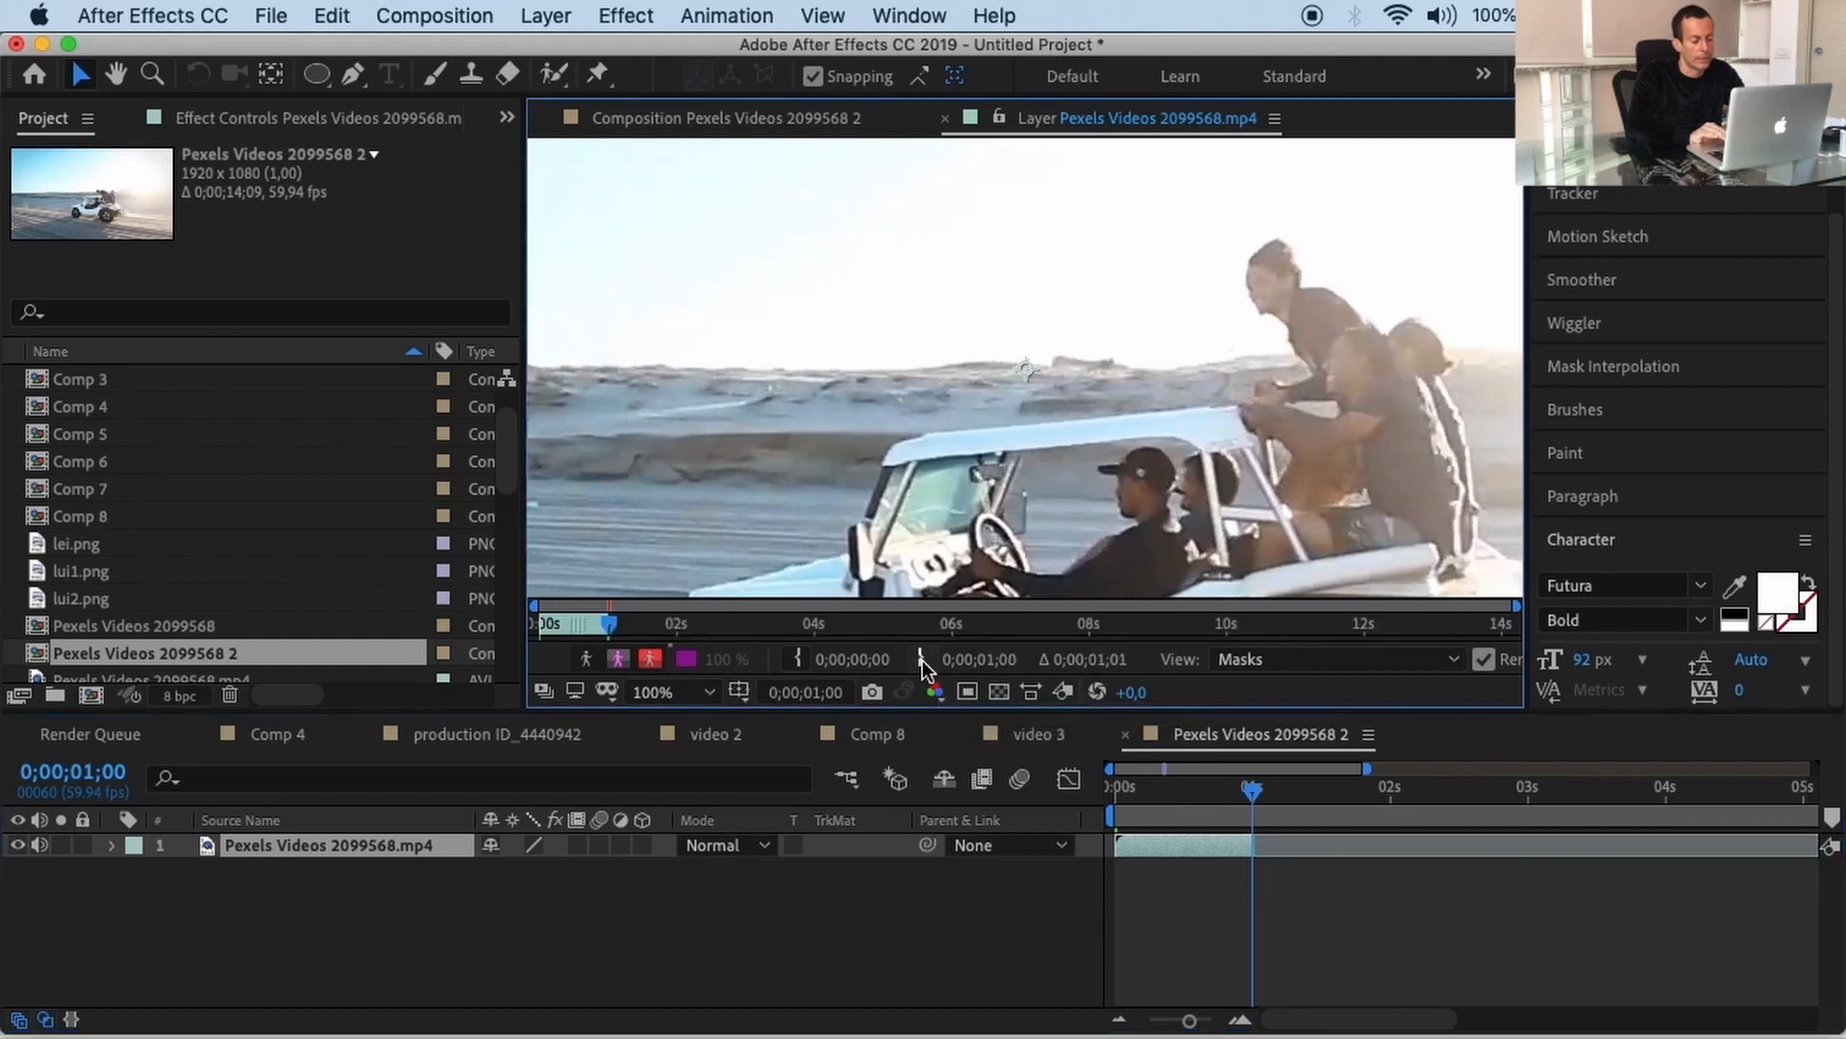
pyautogui.click(945, 118)
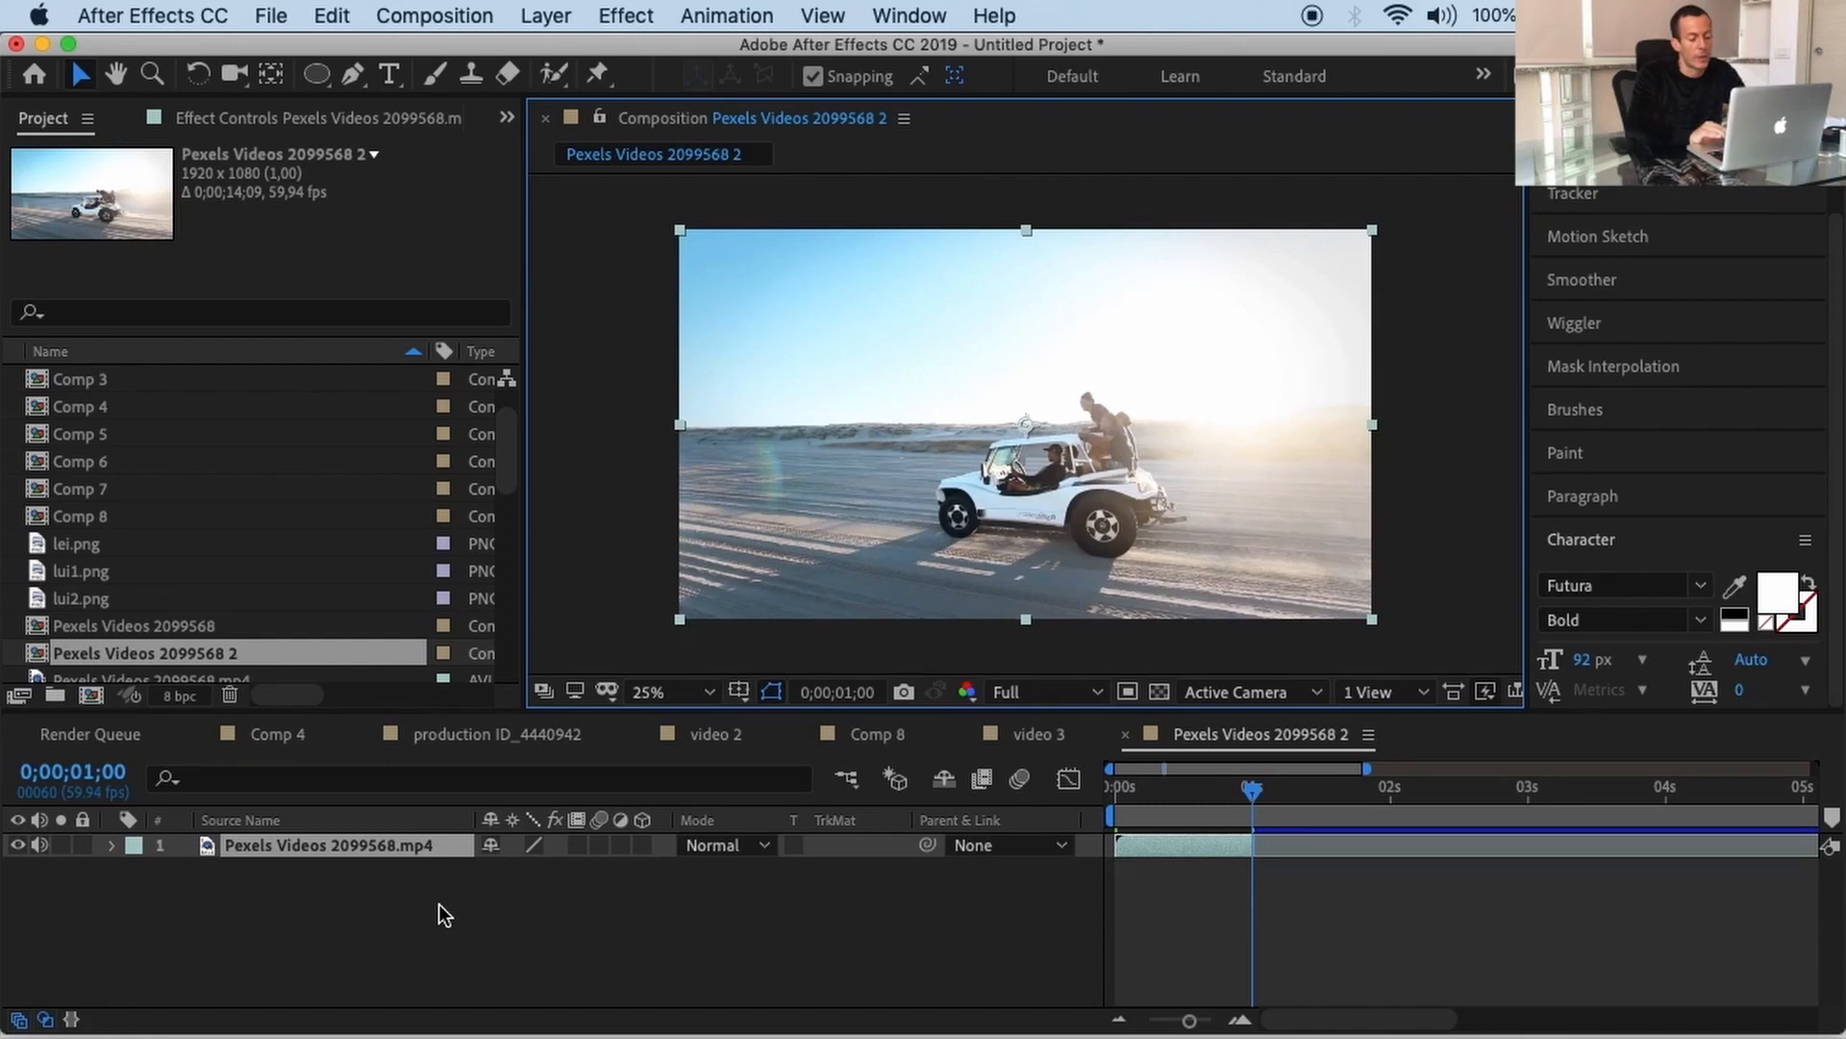
# Step: Show the Tracker panel and start a Position and Scale motion track on the buggy clip
pyautogui.click(1599, 198)
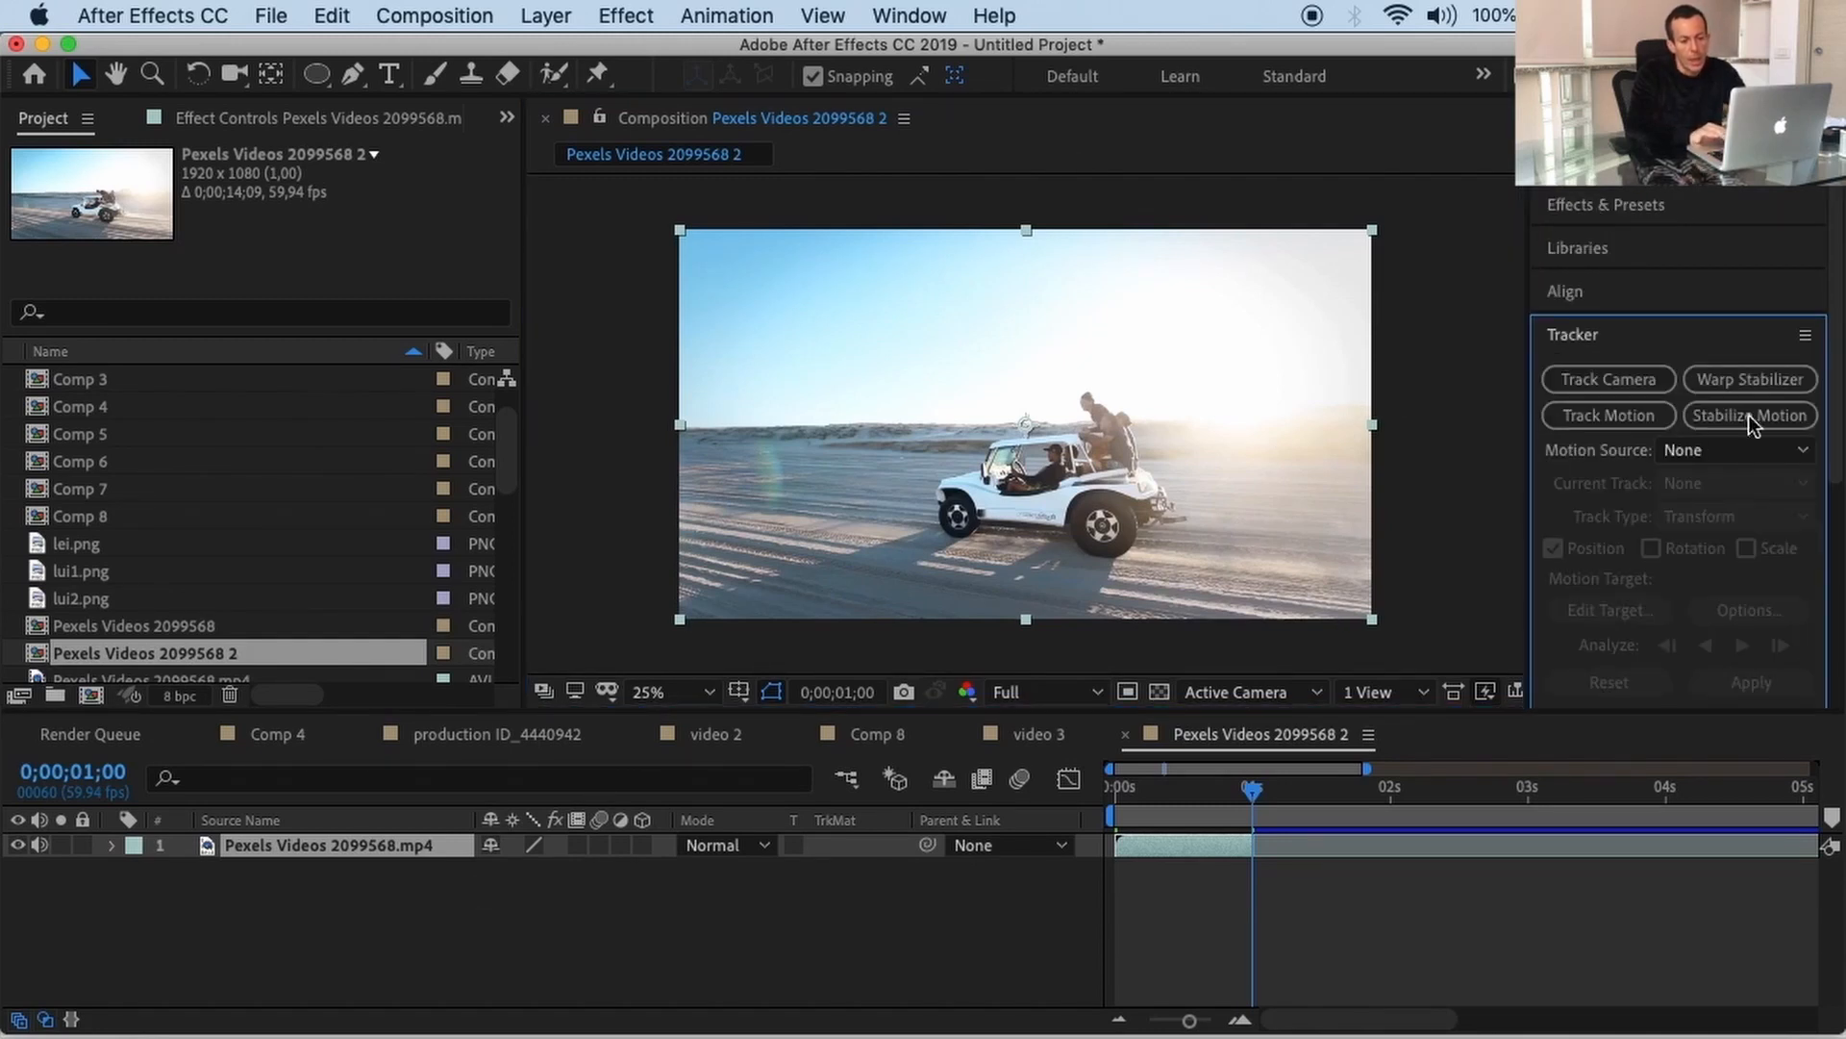
pyautogui.click(909, 16)
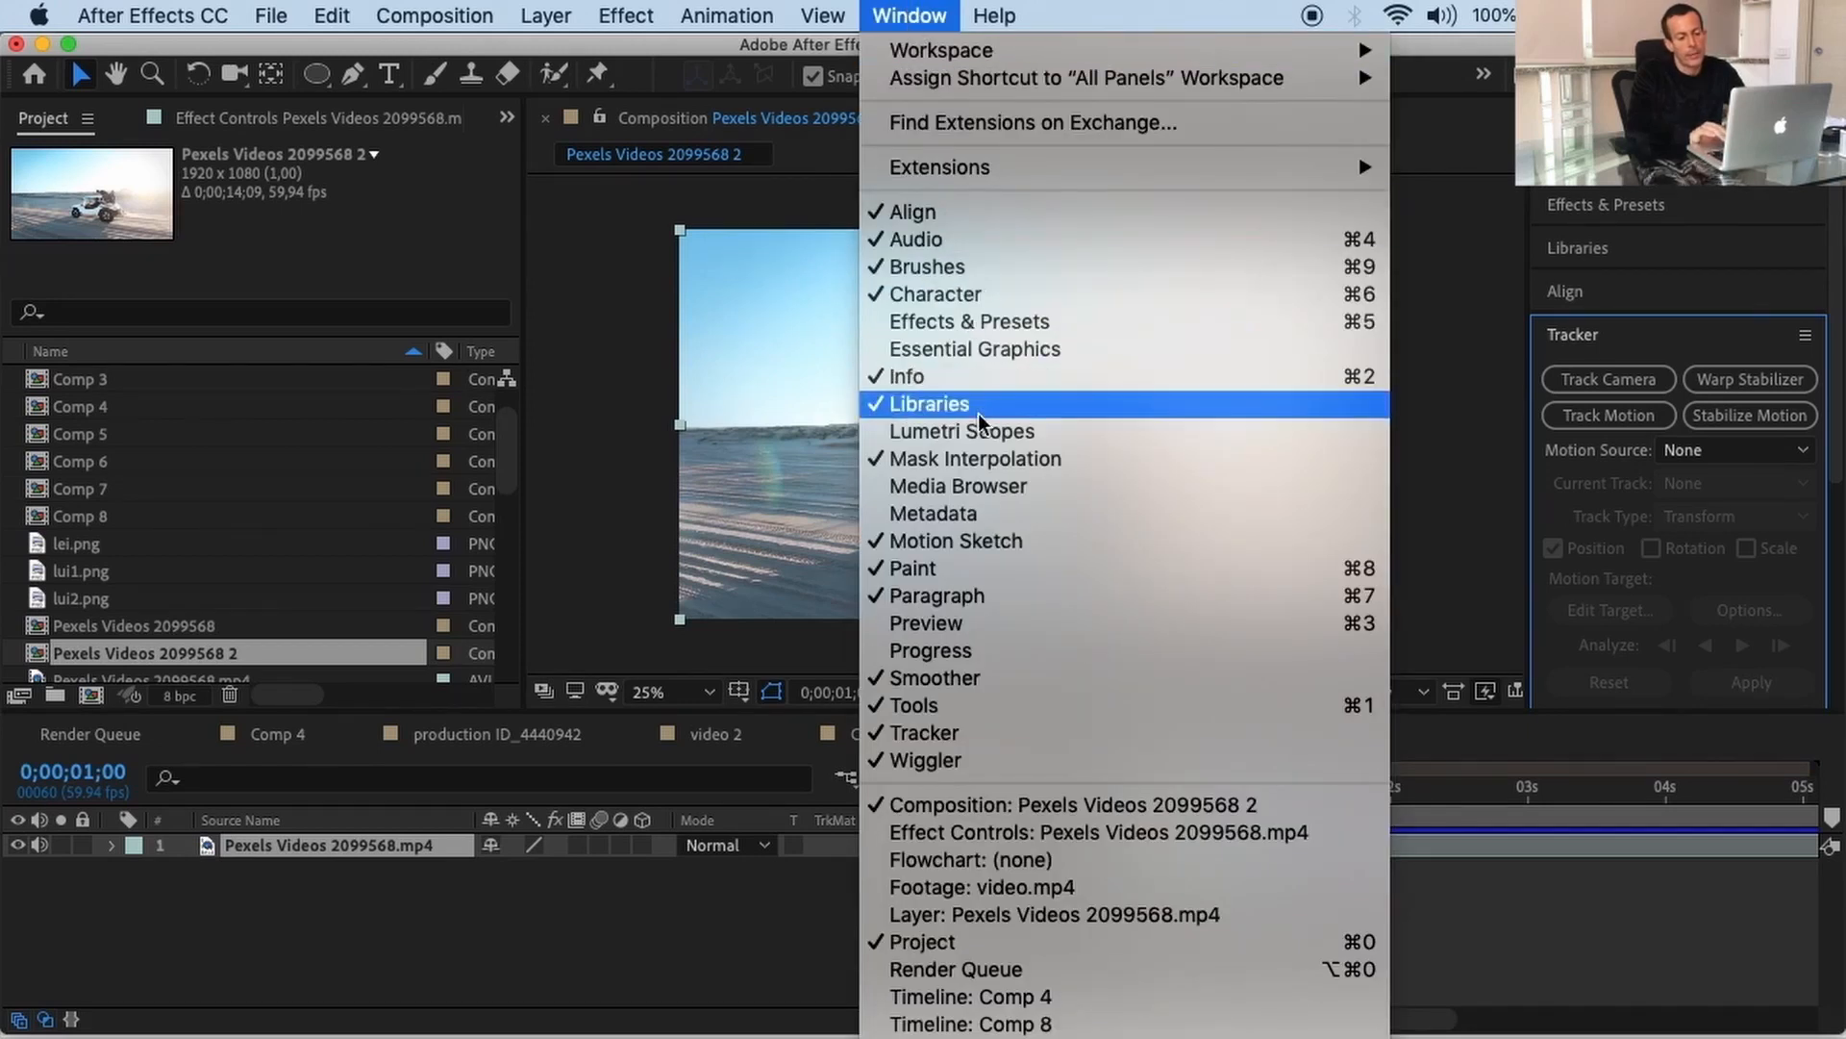
pyautogui.click(999, 737)
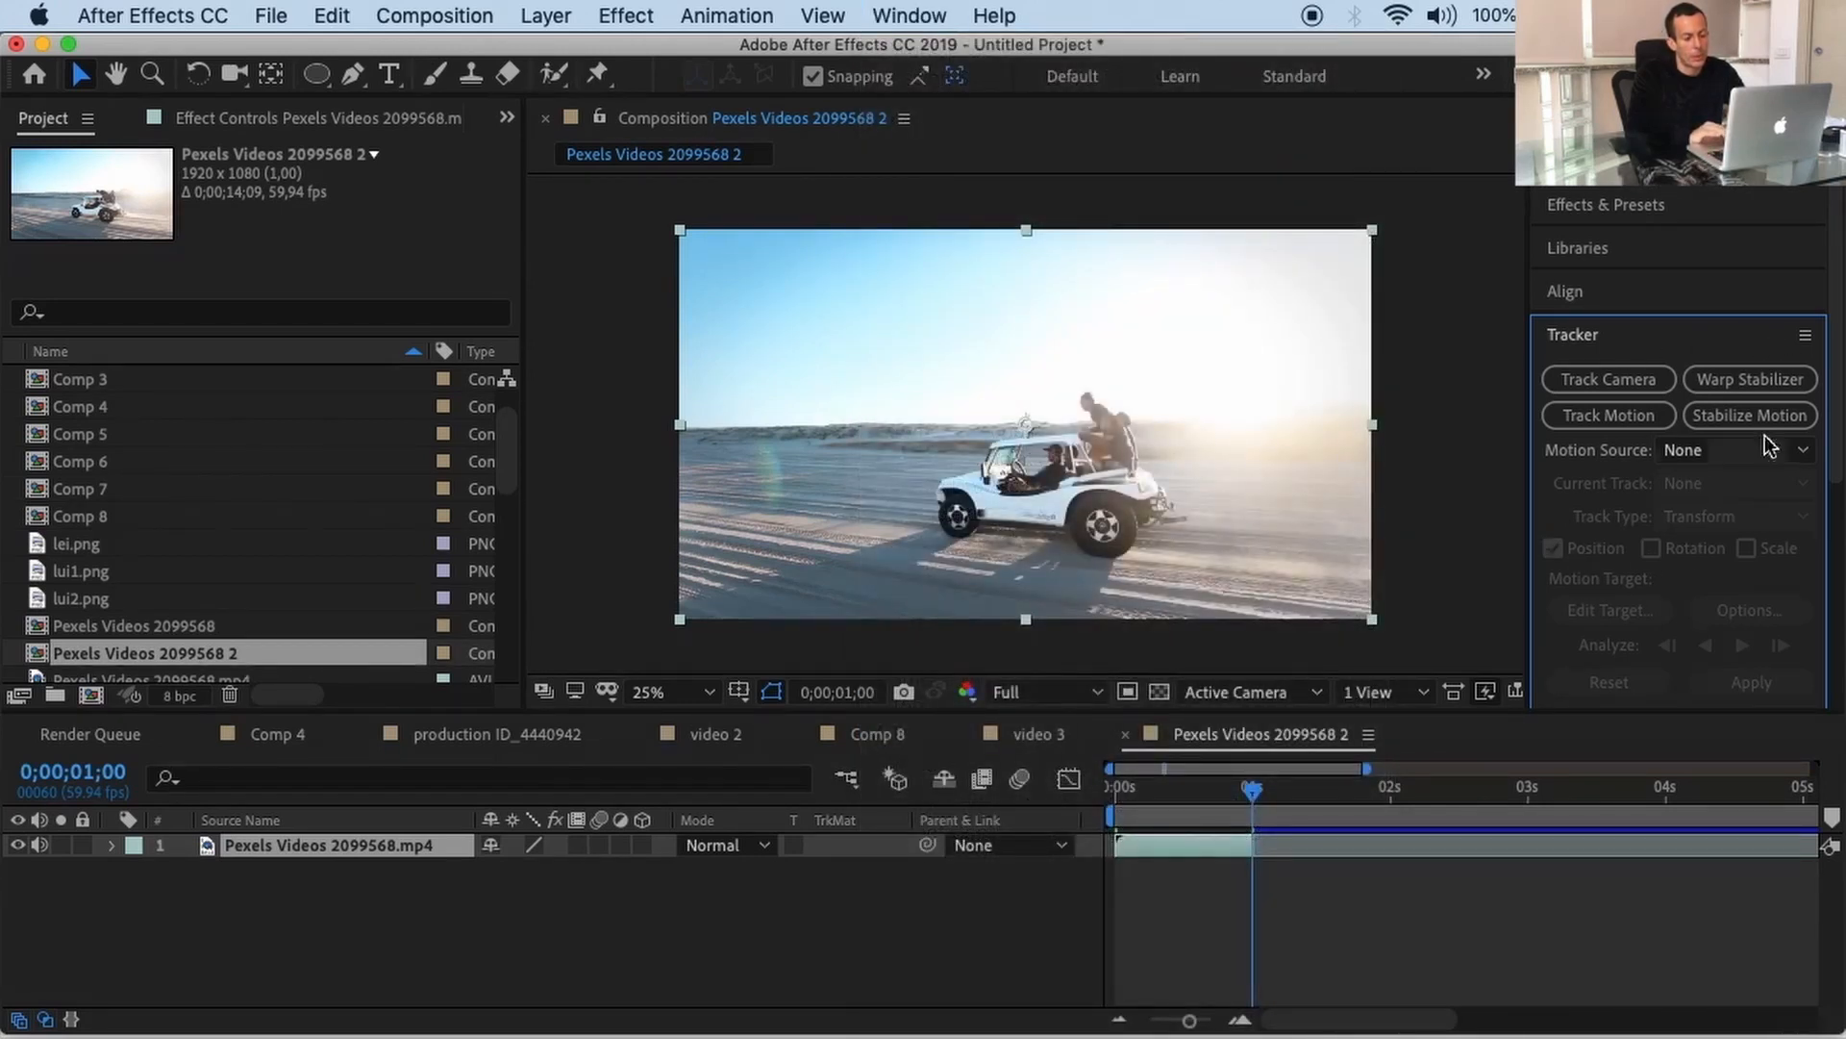
pyautogui.click(1630, 416)
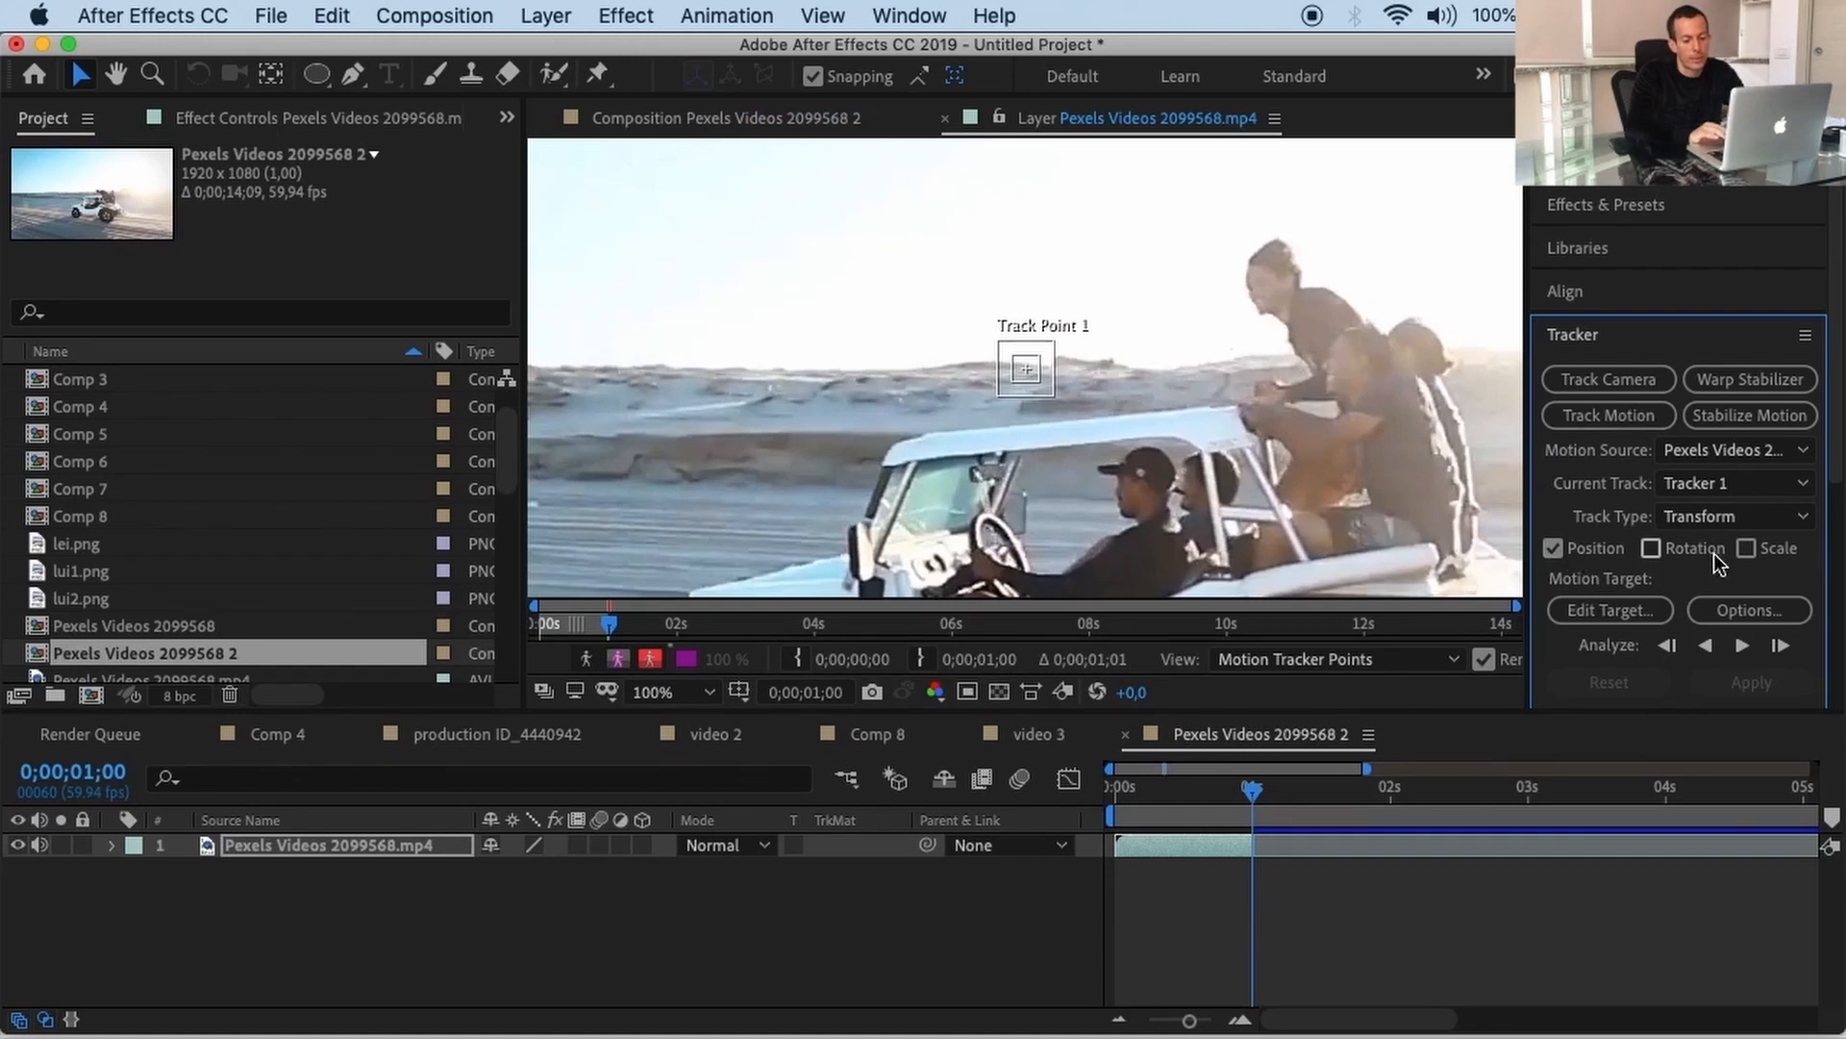
pyautogui.click(1750, 549)
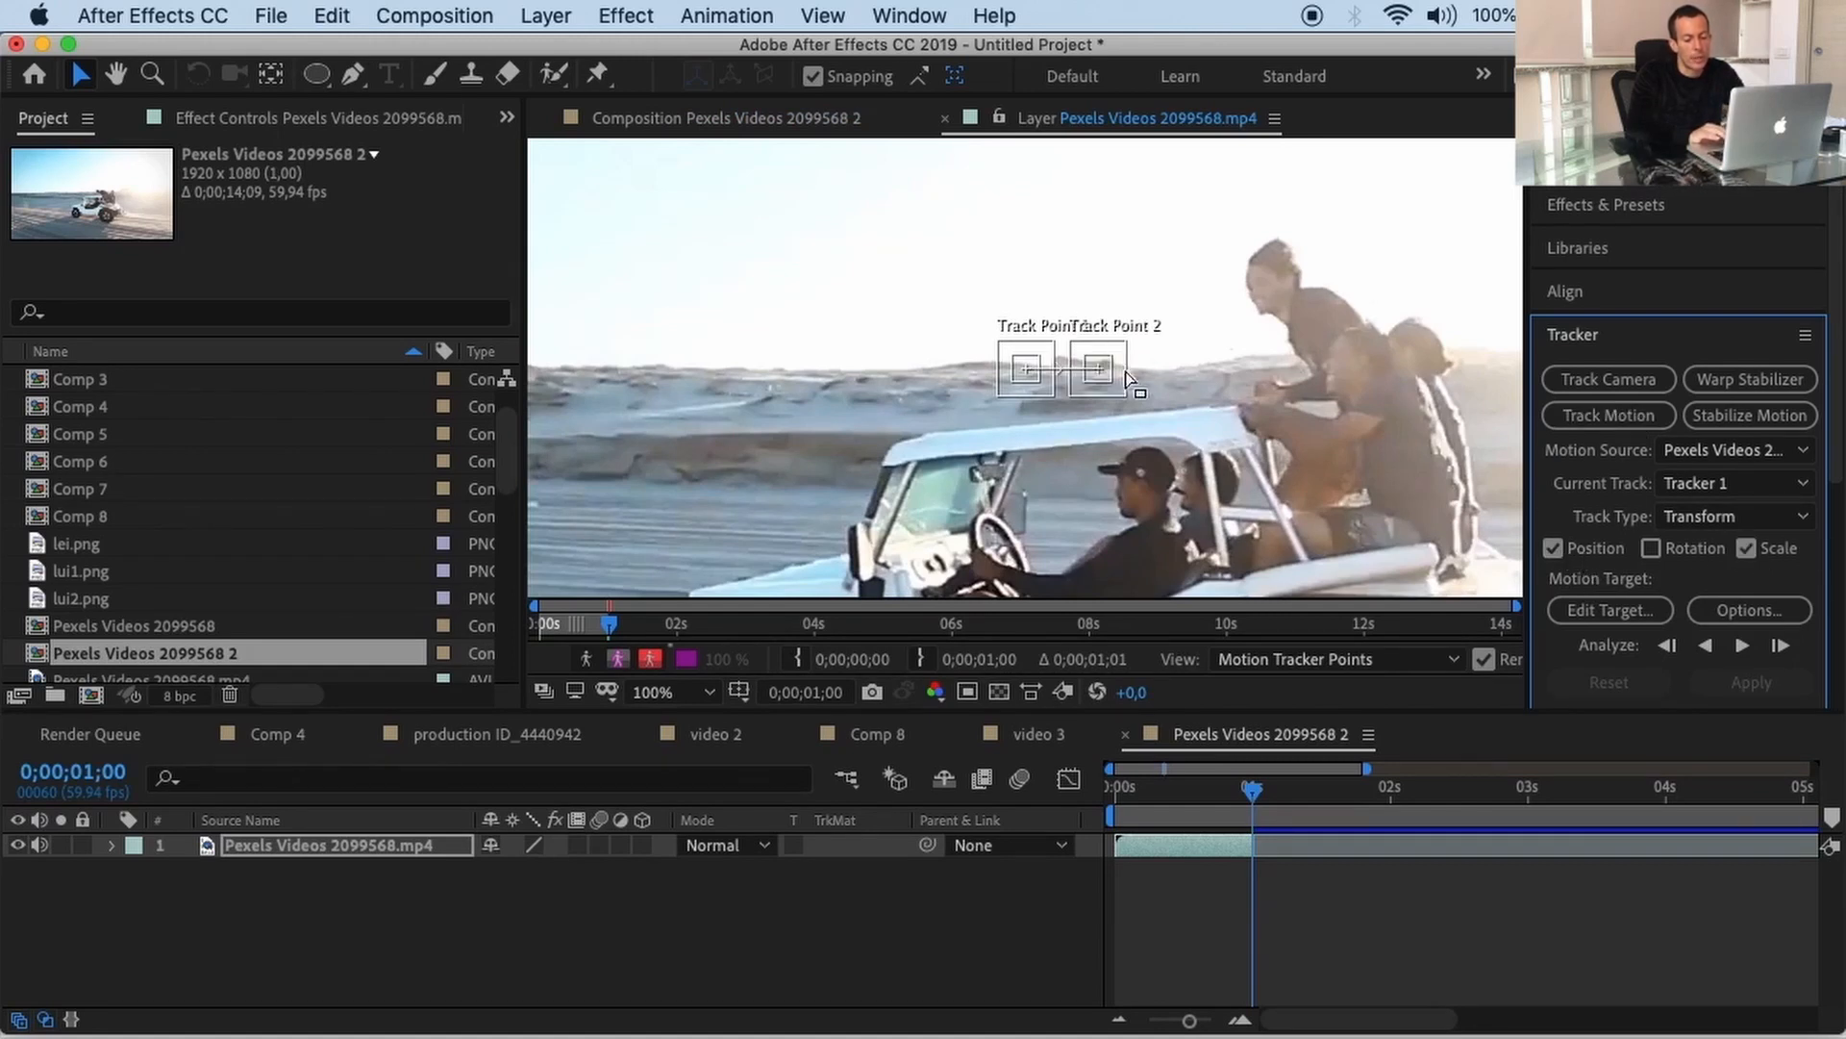
# Step: Nudge Track Point 1 onto the front wheel and enlarge its search and feature boxes
pyautogui.scroll(-2, 1110, 396)
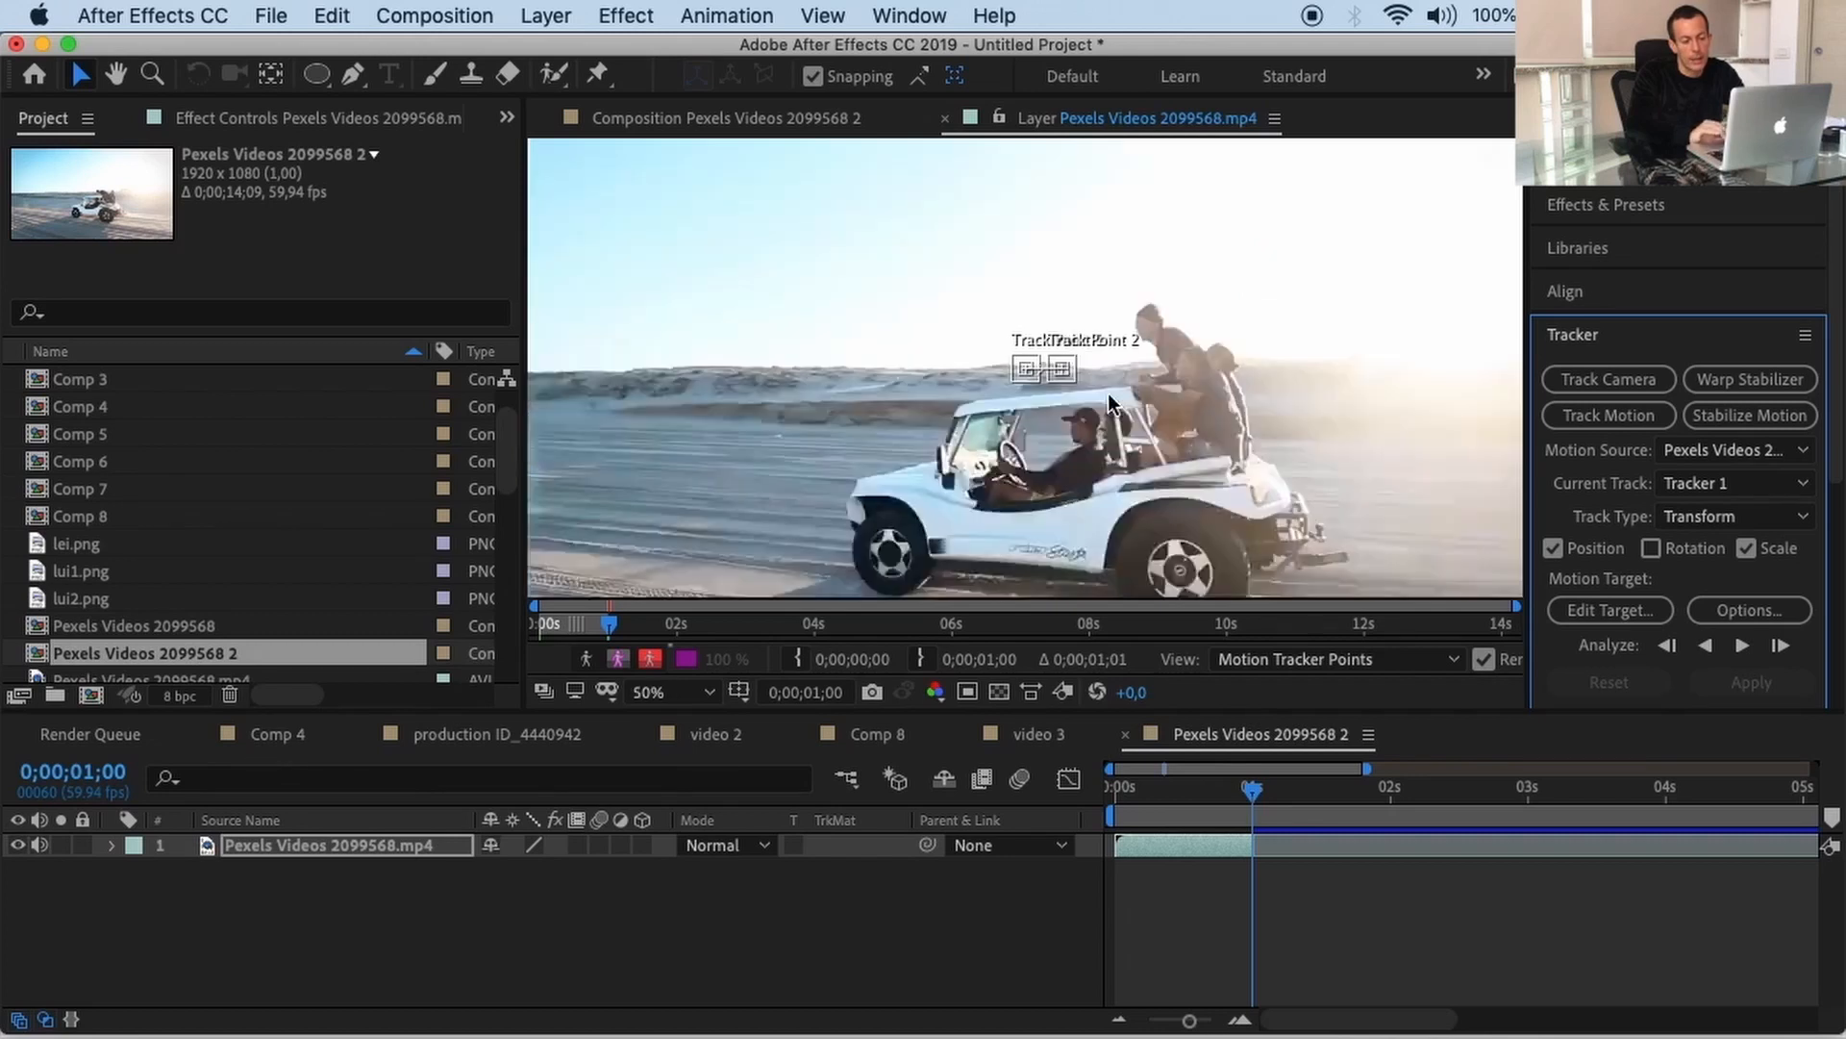
pyautogui.scroll(1, 1108, 394)
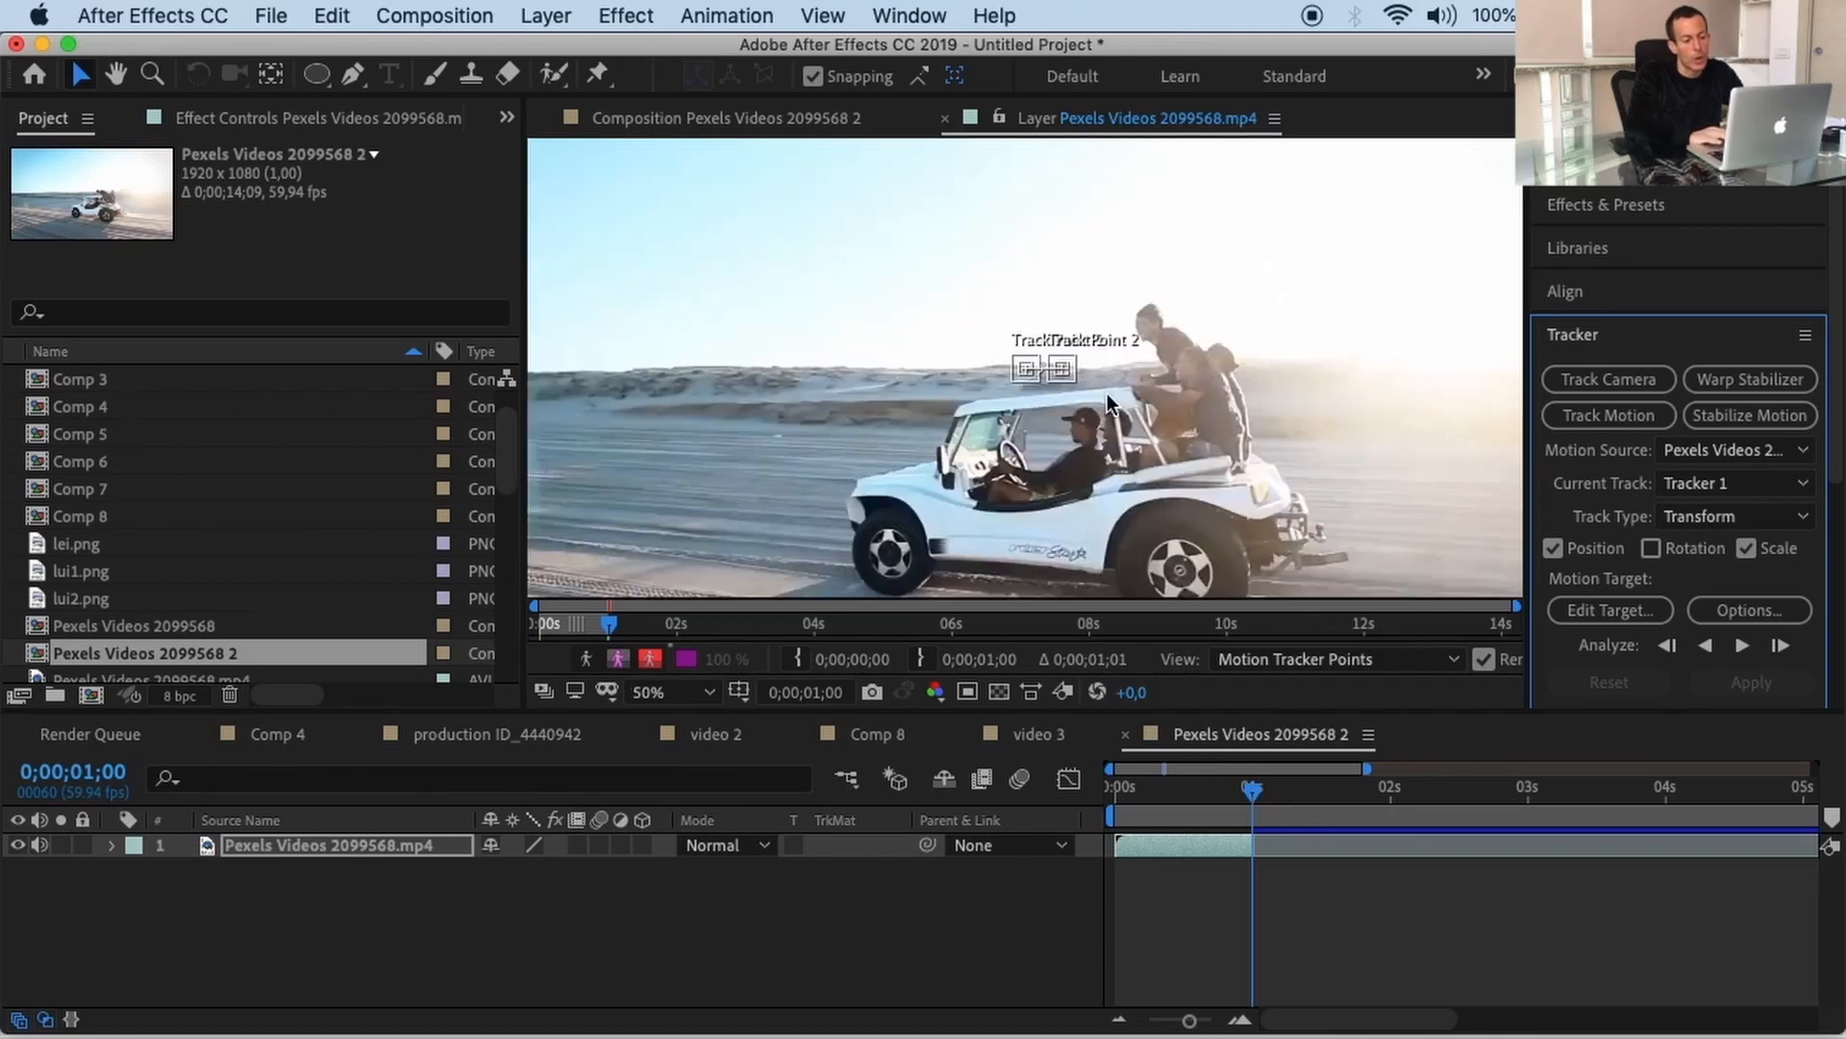
pyautogui.click(1001, 338)
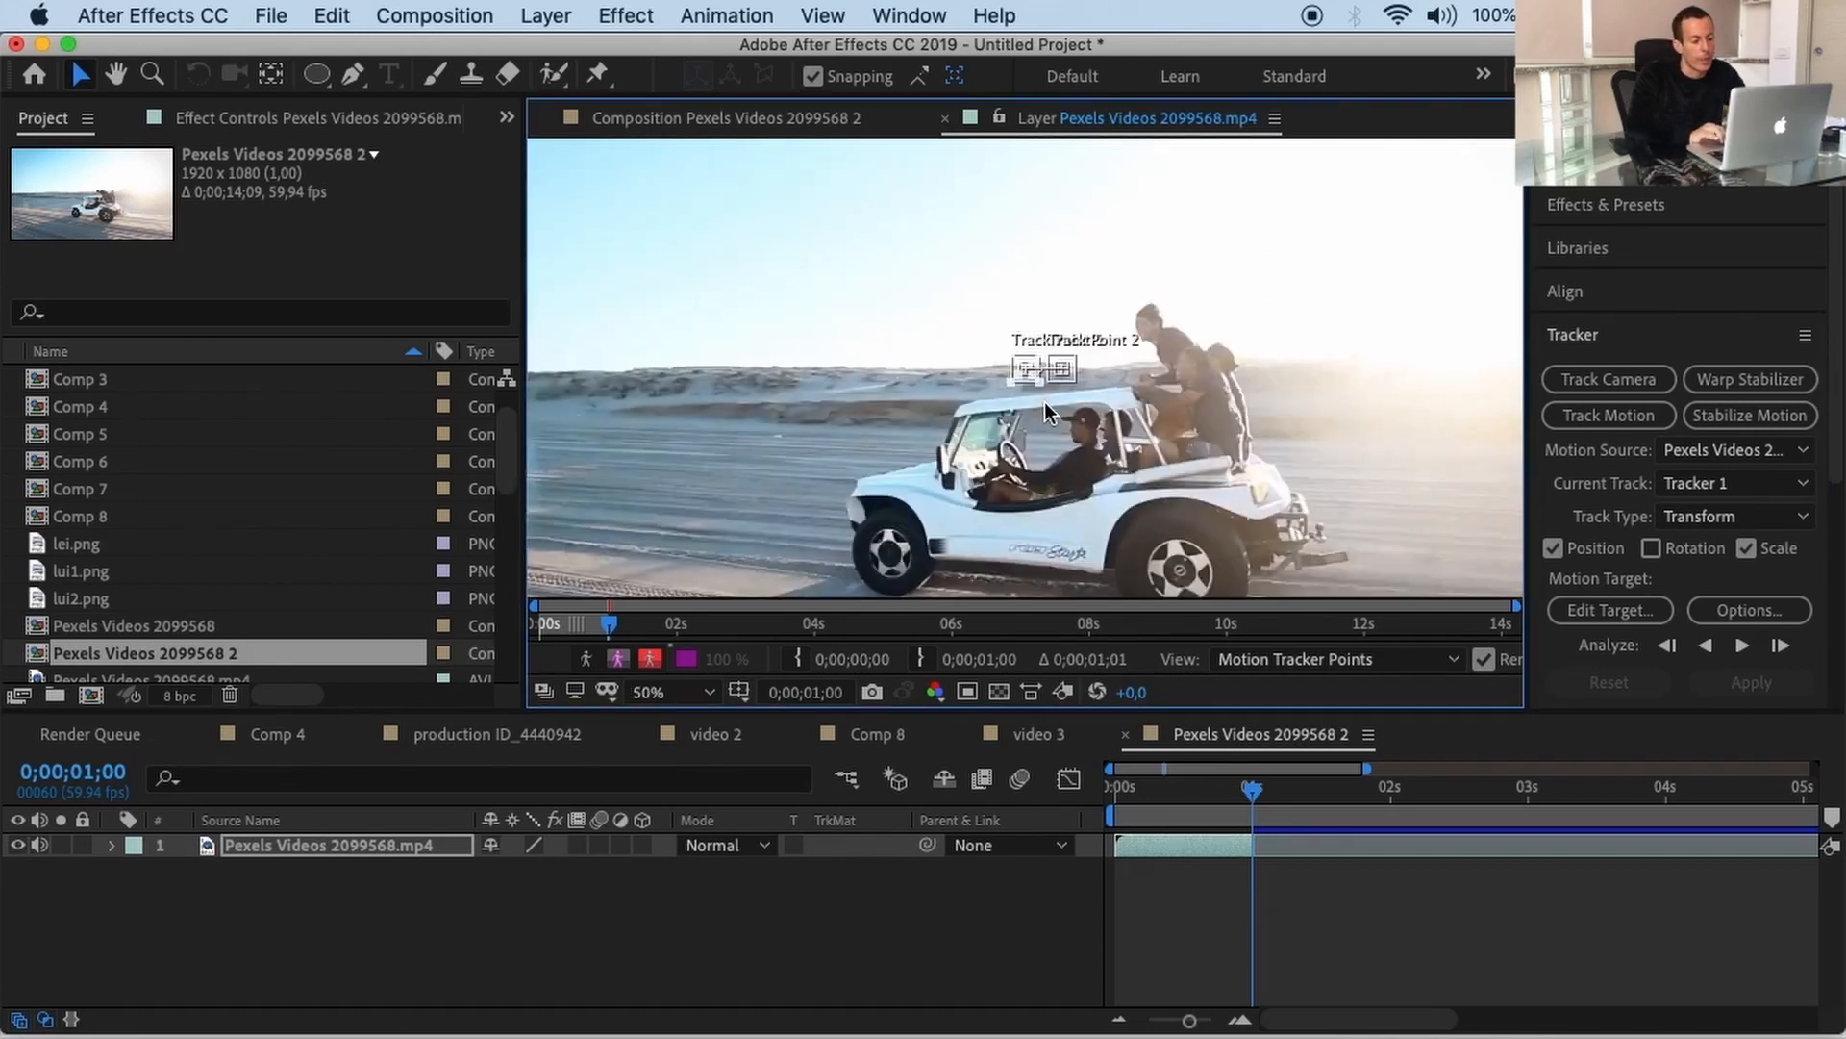
pyautogui.hotkey('shift', 'Down')
pyautogui.hotkey('shift', 'Down')
pyautogui.hotkey('shift', 'Down')
pyautogui.hotkey('shift', 'Down')
pyautogui.hotkey('shift', 'Down')
pyautogui.hotkey('shift', 'Down')
pyautogui.hotkey('shift', 'Down')
pyautogui.hotkey('shift', 'Down')
pyautogui.hotkey('shift', 'Down')
pyautogui.hotkey('shift', 'Down')
pyautogui.hotkey('shift', 'Down')
pyautogui.hotkey('shift', 'Down')
pyautogui.hotkey('shift', 'Down')
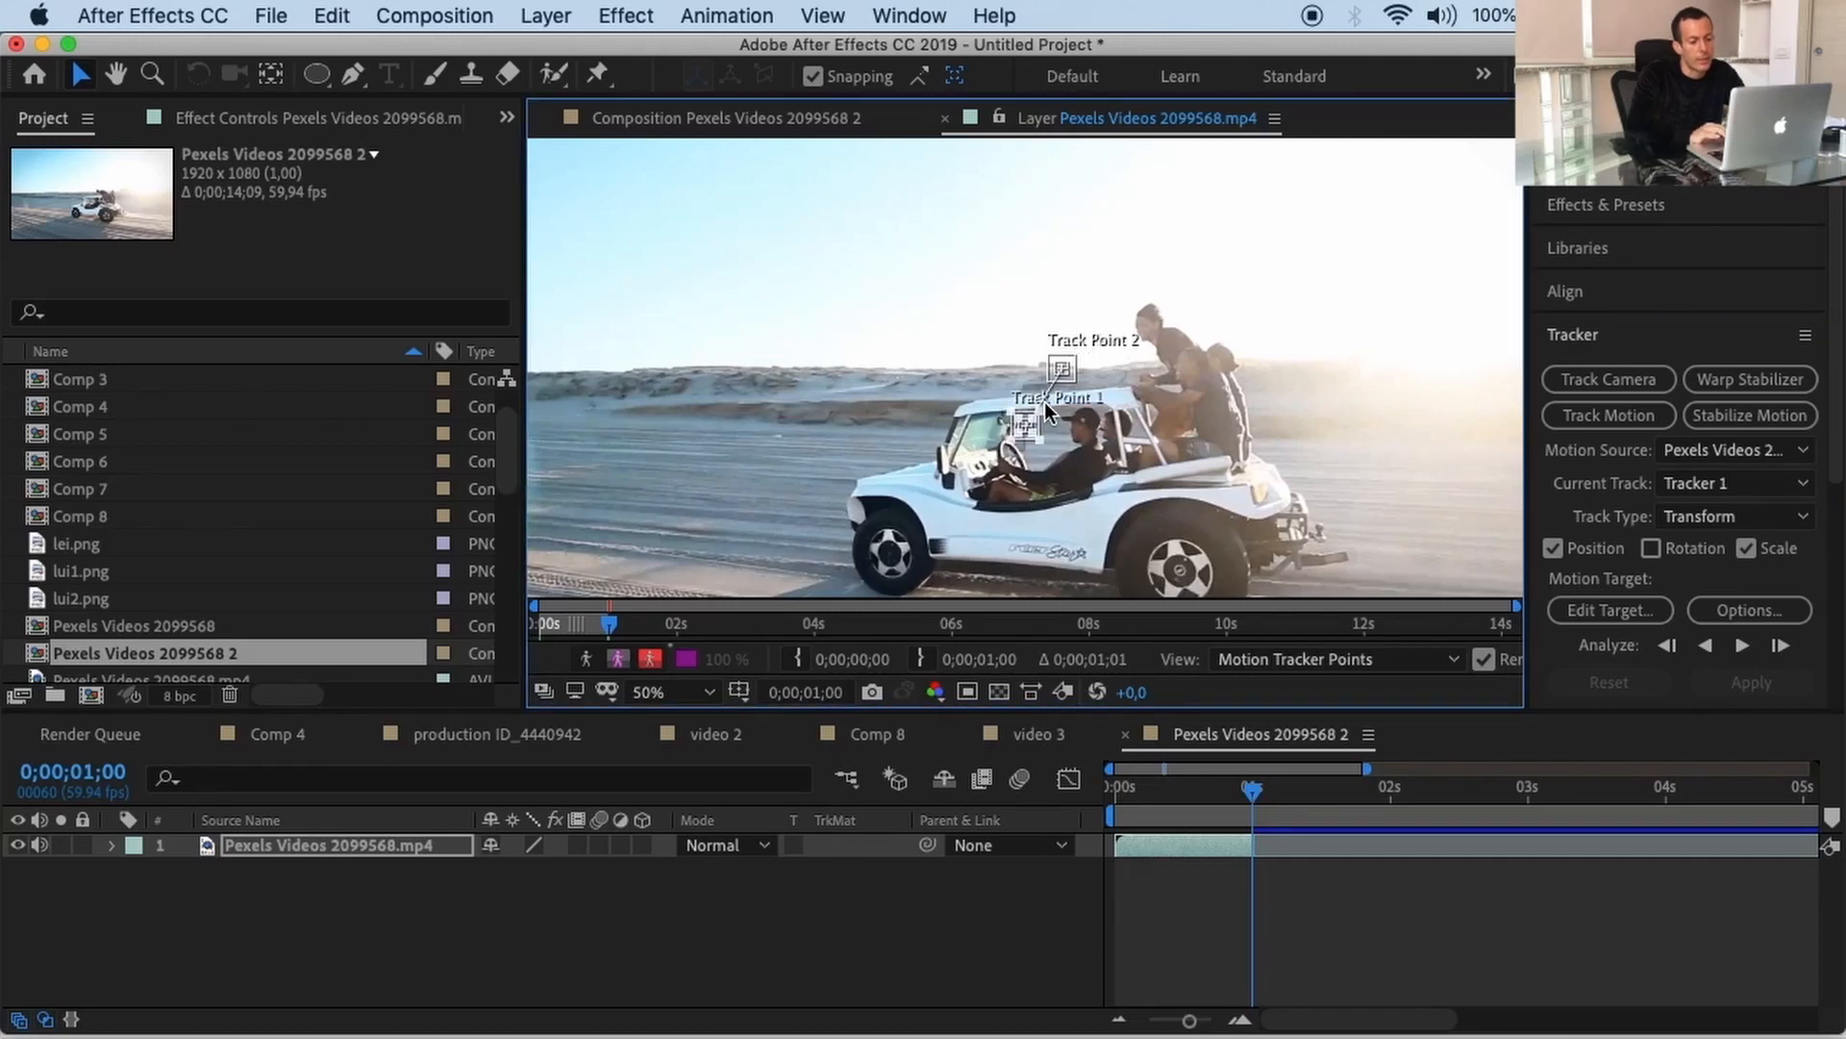
pyautogui.hotkey('shift', 'Left')
pyautogui.hotkey('shift', 'Left')
pyautogui.hotkey('shift', 'Left')
pyautogui.hotkey('shift', 'Left')
pyautogui.hotkey('shift', 'Left')
pyautogui.hotkey('shift', 'Left')
pyautogui.hotkey('shift', 'Left')
pyautogui.hotkey('shift', 'Left')
pyautogui.hotkey('shift', 'Left')
pyautogui.hotkey('shift', 'Left')
pyautogui.hotkey('shift', 'Left')
pyautogui.hotkey('shift', 'Left')
pyautogui.hotkey('shift', 'Left')
pyautogui.hotkey('shift', 'Left')
pyautogui.hotkey('shift', 'Left')
pyautogui.hotkey('shift', 'Left')
pyautogui.hotkey('shift', 'Left')
pyautogui.hotkey('shift', 'Left')
pyautogui.hotkey('shift', 'Left')
pyautogui.hotkey('shift', 'Left')
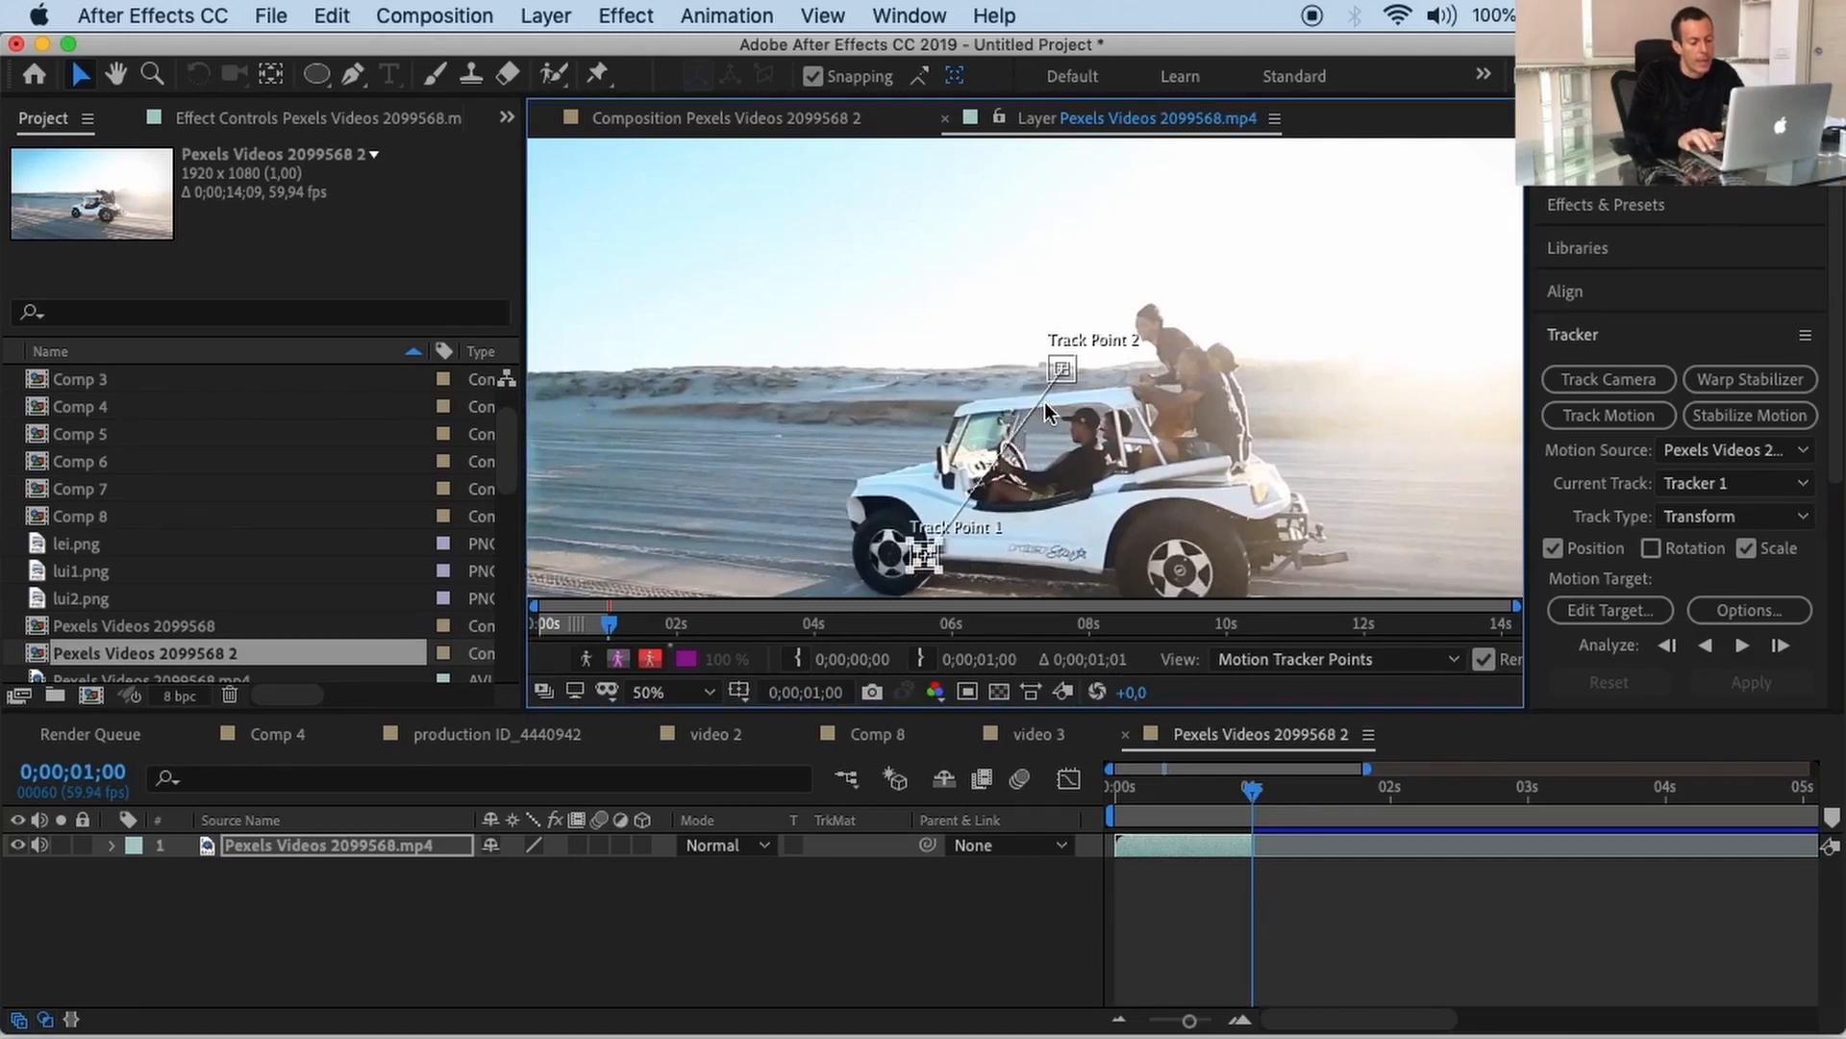
pyautogui.hotkey('shift', 'Left')
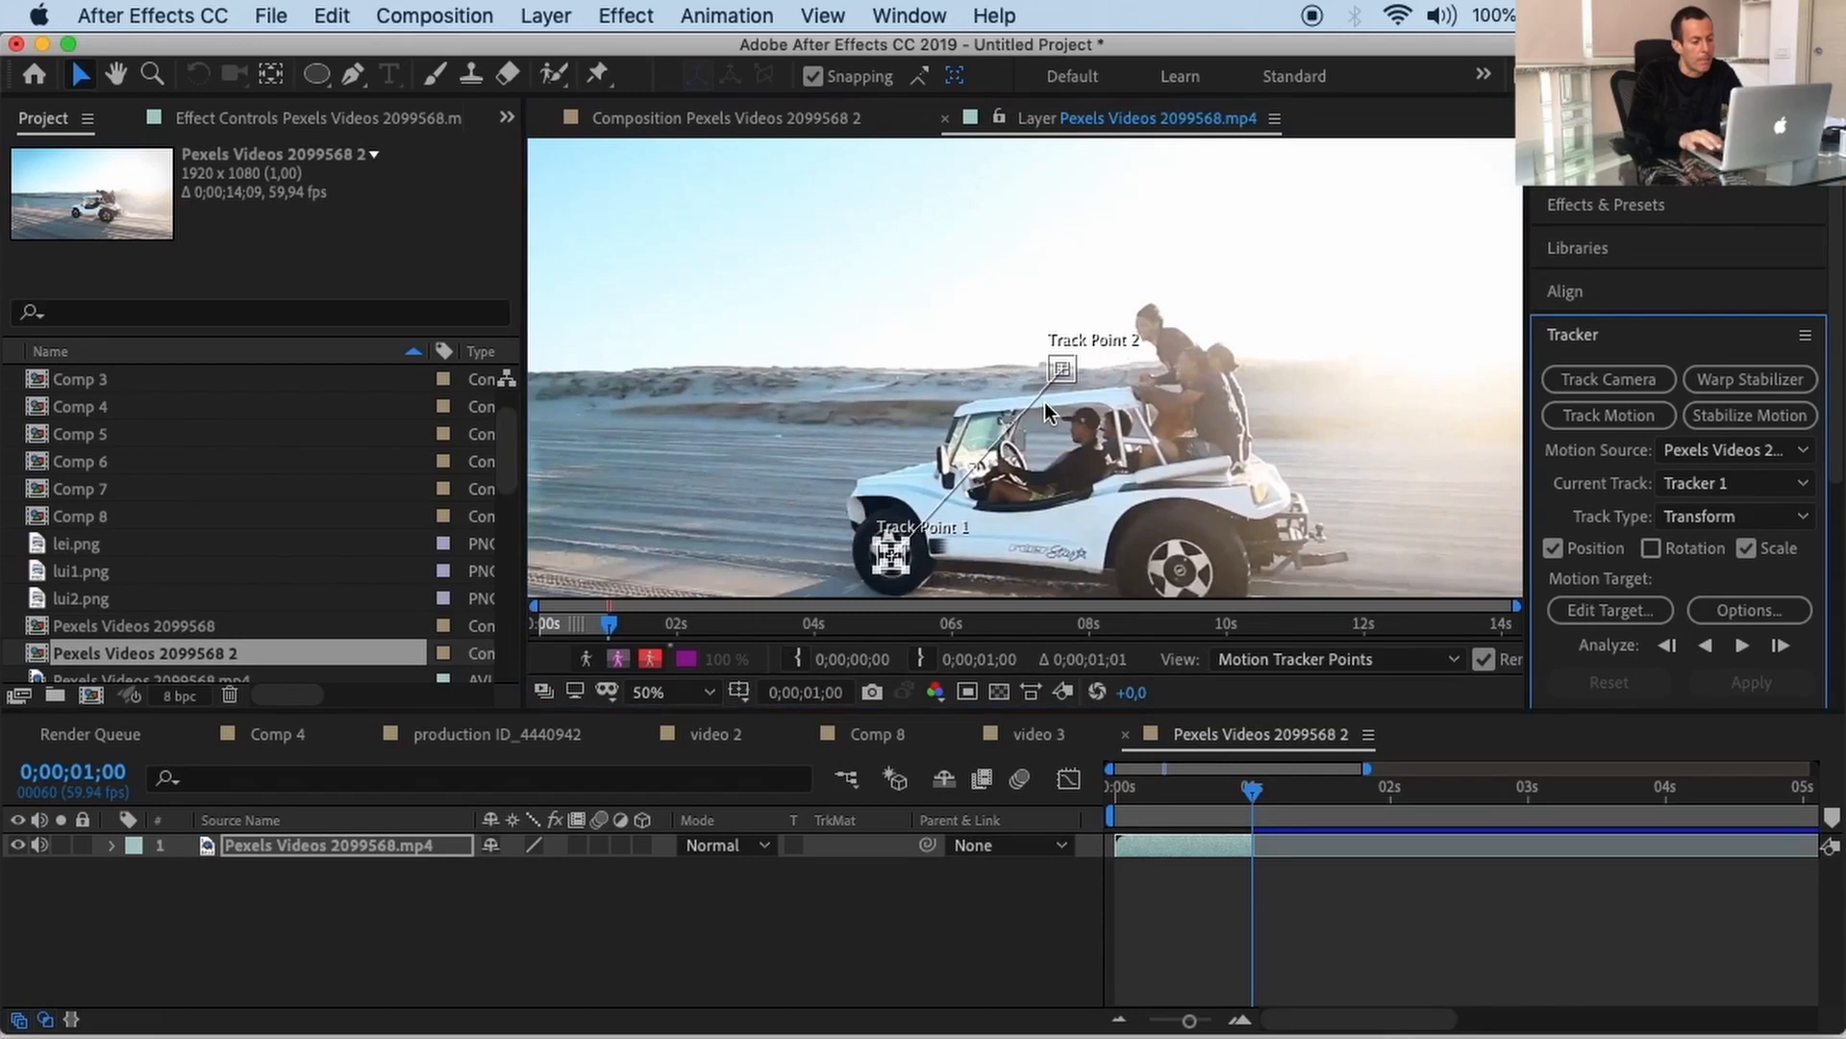
pyautogui.press('.')
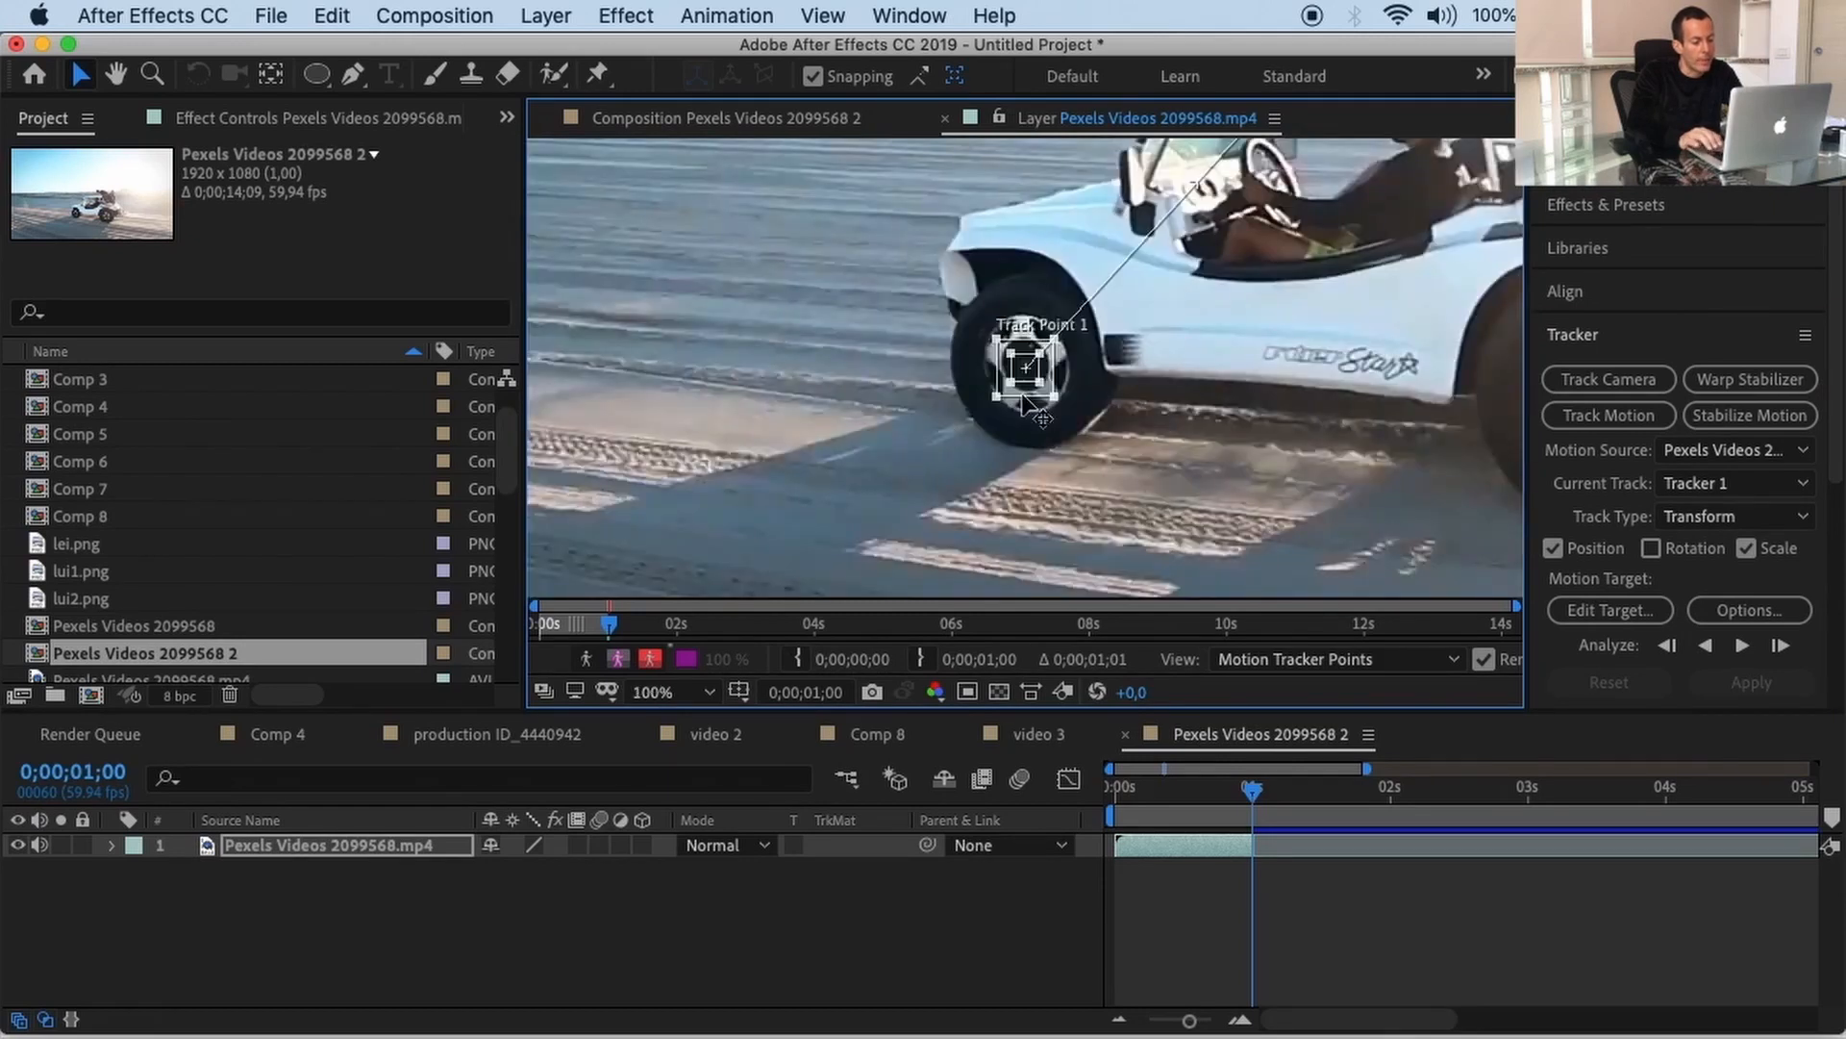
pyautogui.moveTo(992, 394); pyautogui.dragTo(943, 439)
pyautogui.moveTo(1043, 350); pyautogui.dragTo(1077, 315)
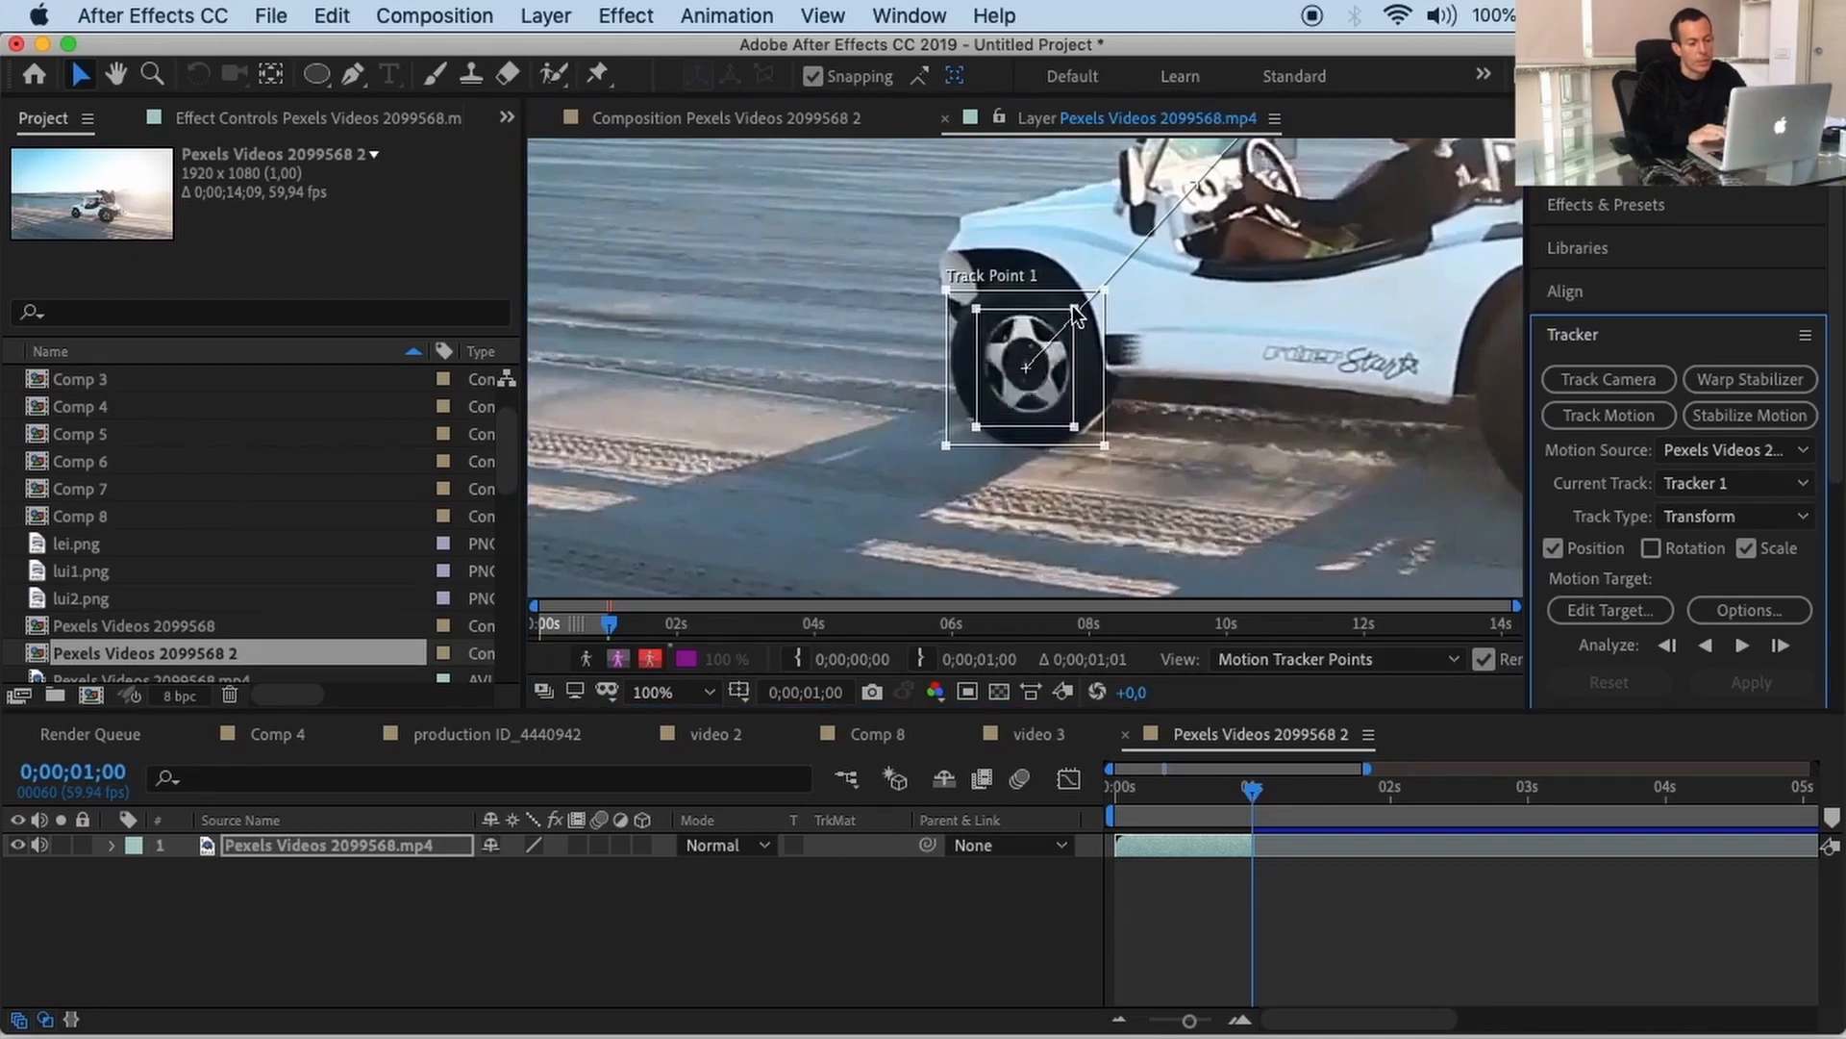
# Step: At the clip's start, refine Track Point 1's feature box and search region around the front wheel
pyautogui.moveTo(1250, 787); pyautogui.dragTo(1099, 781)
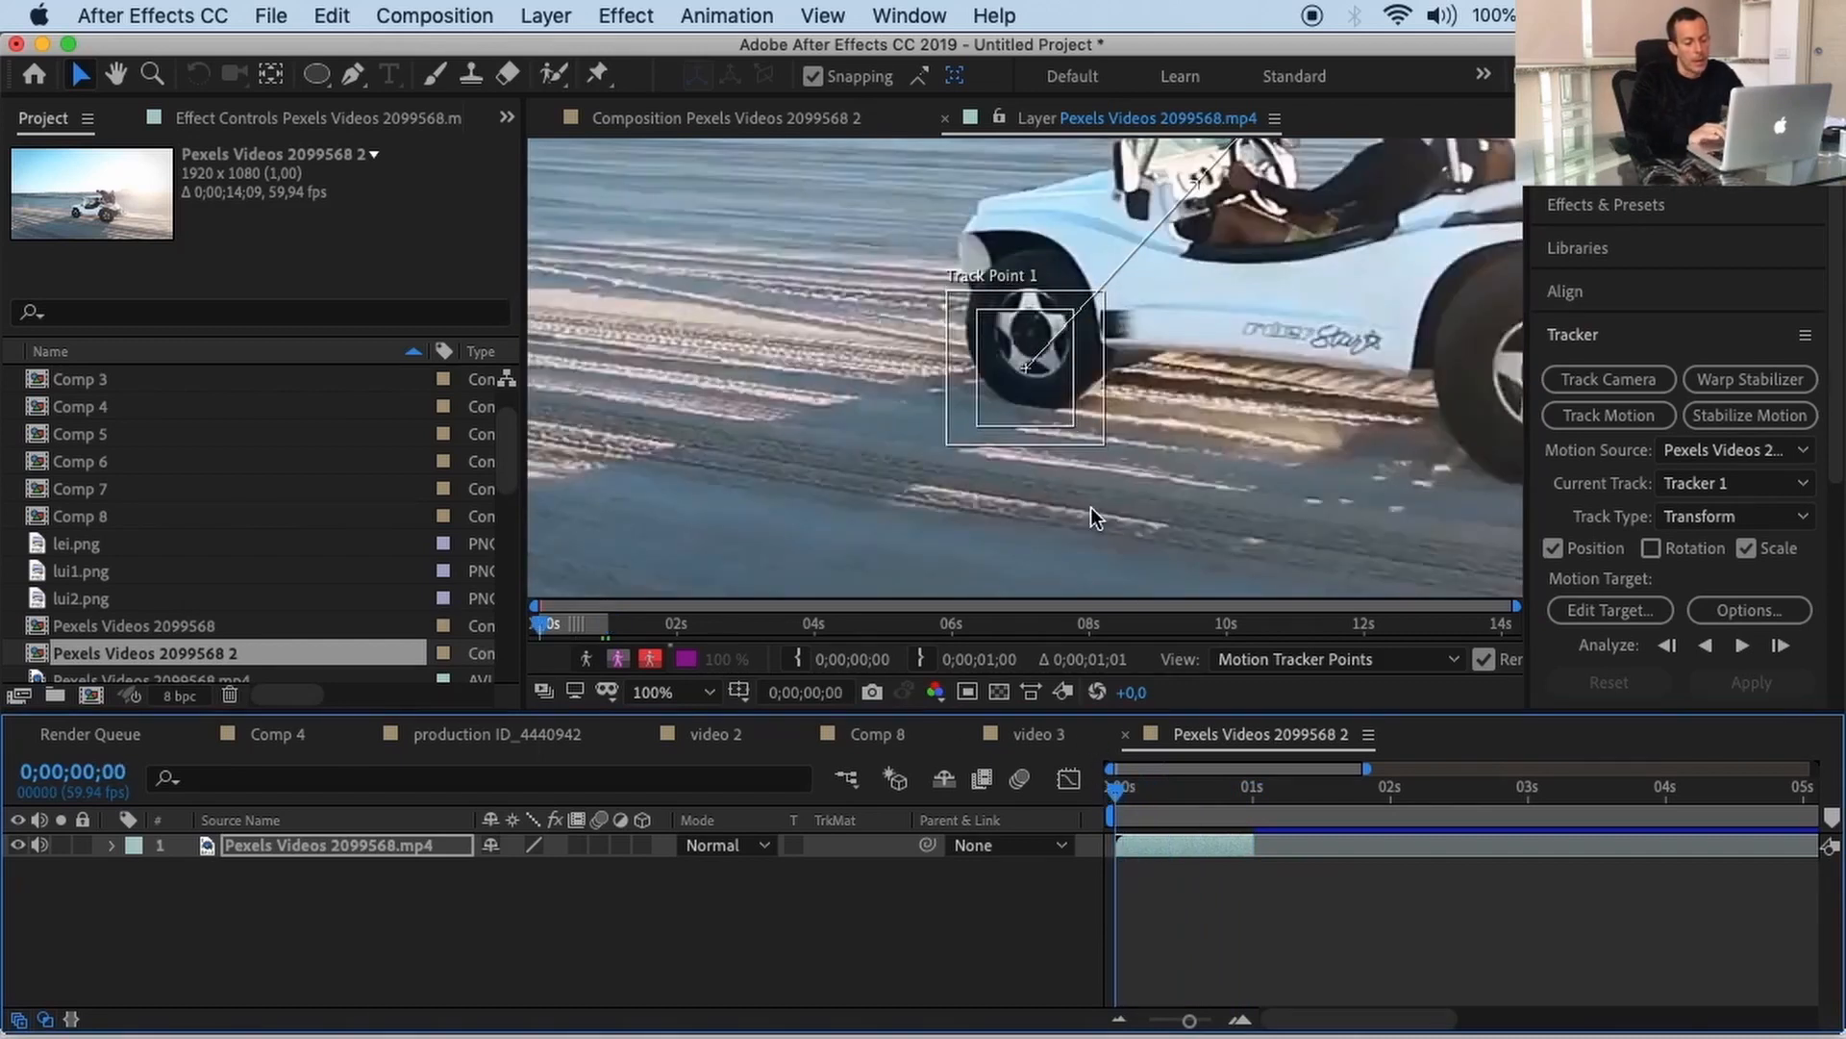
pyautogui.moveTo(878, 245); pyautogui.dragTo(1170, 477)
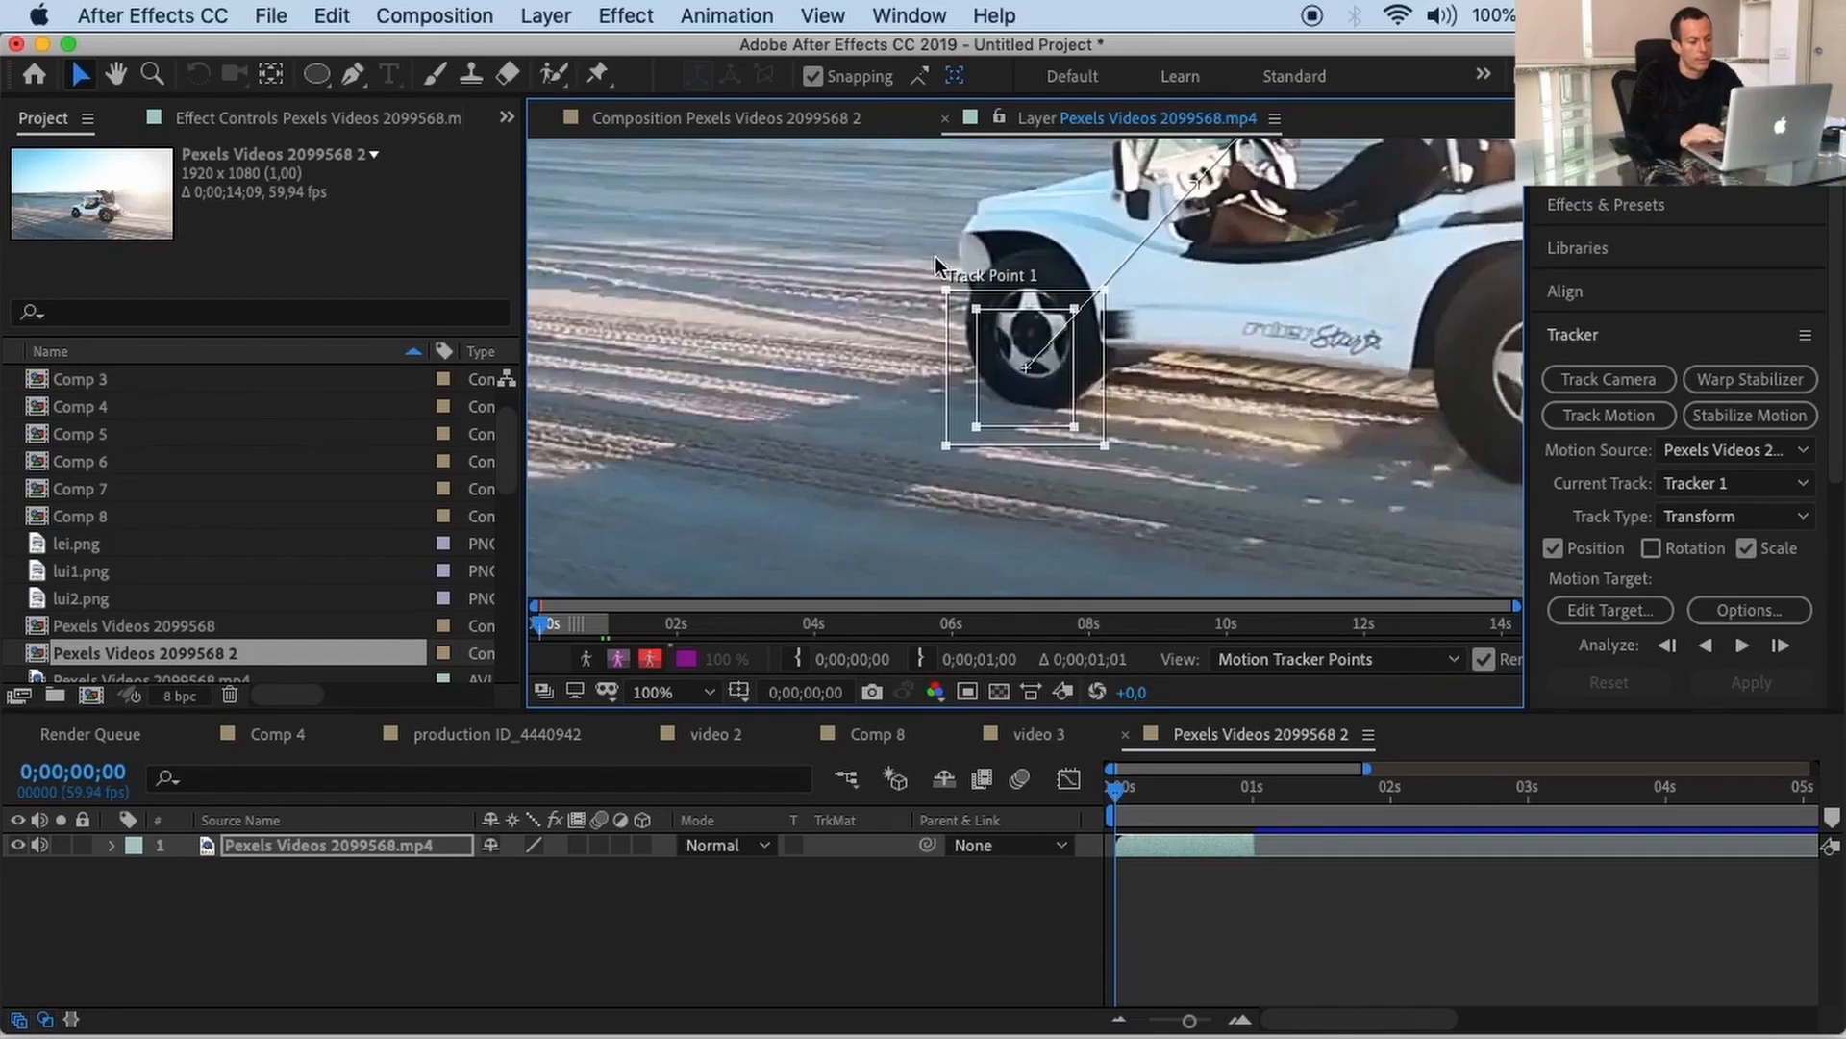
pyautogui.click(1189, 520)
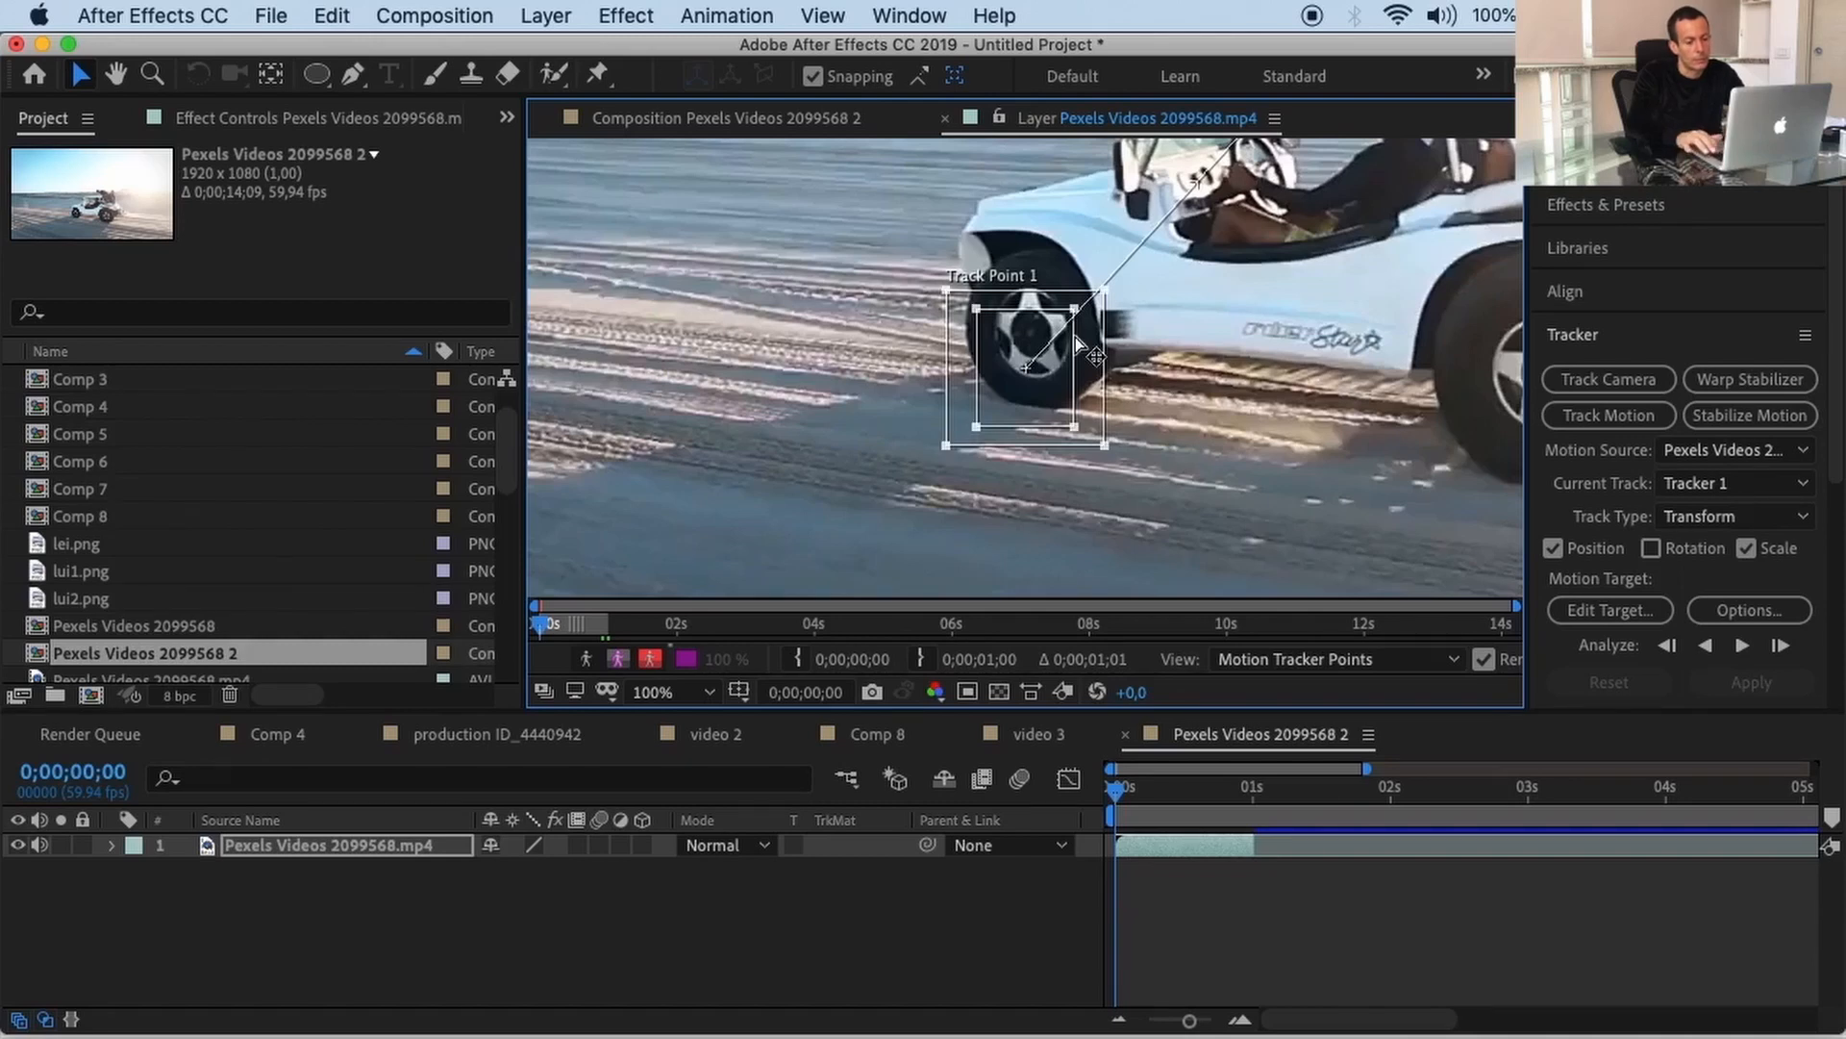
pyautogui.moveTo(1073, 308); pyautogui.dragTo(1073, 274)
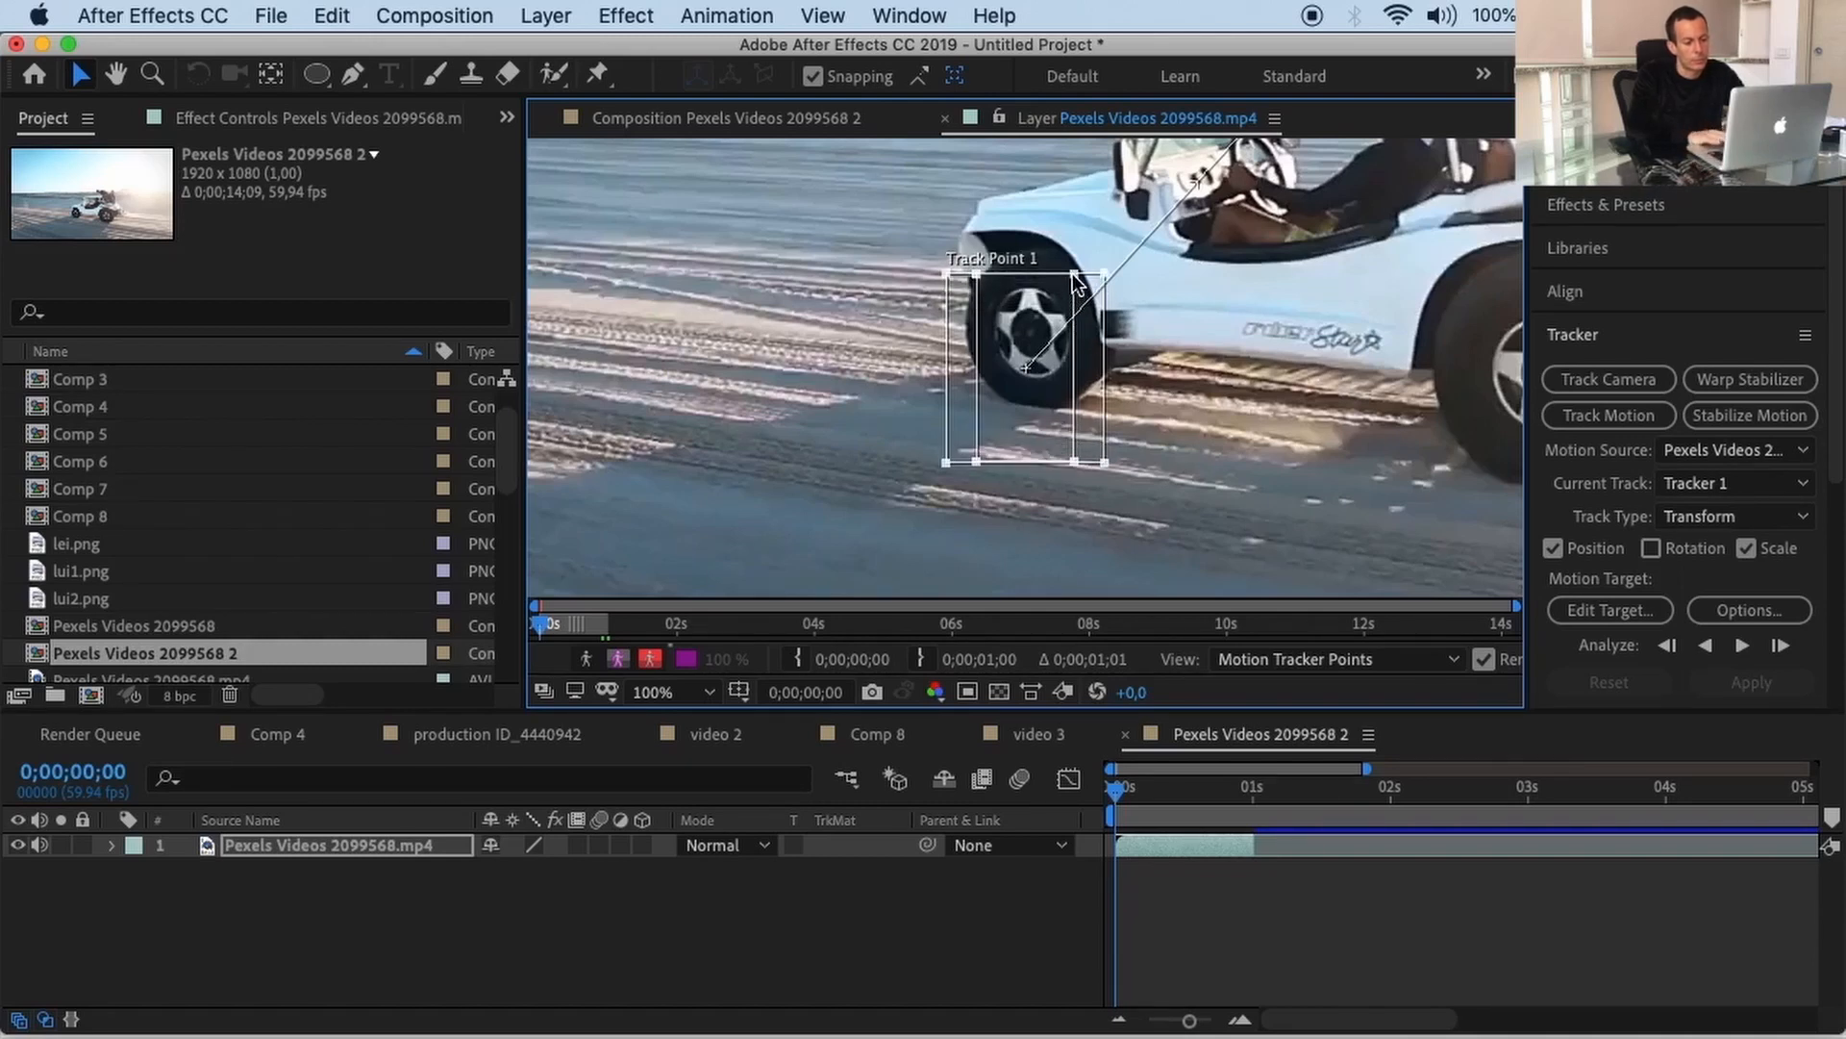
pyautogui.moveTo(1076, 460); pyautogui.dragTo(1076, 420)
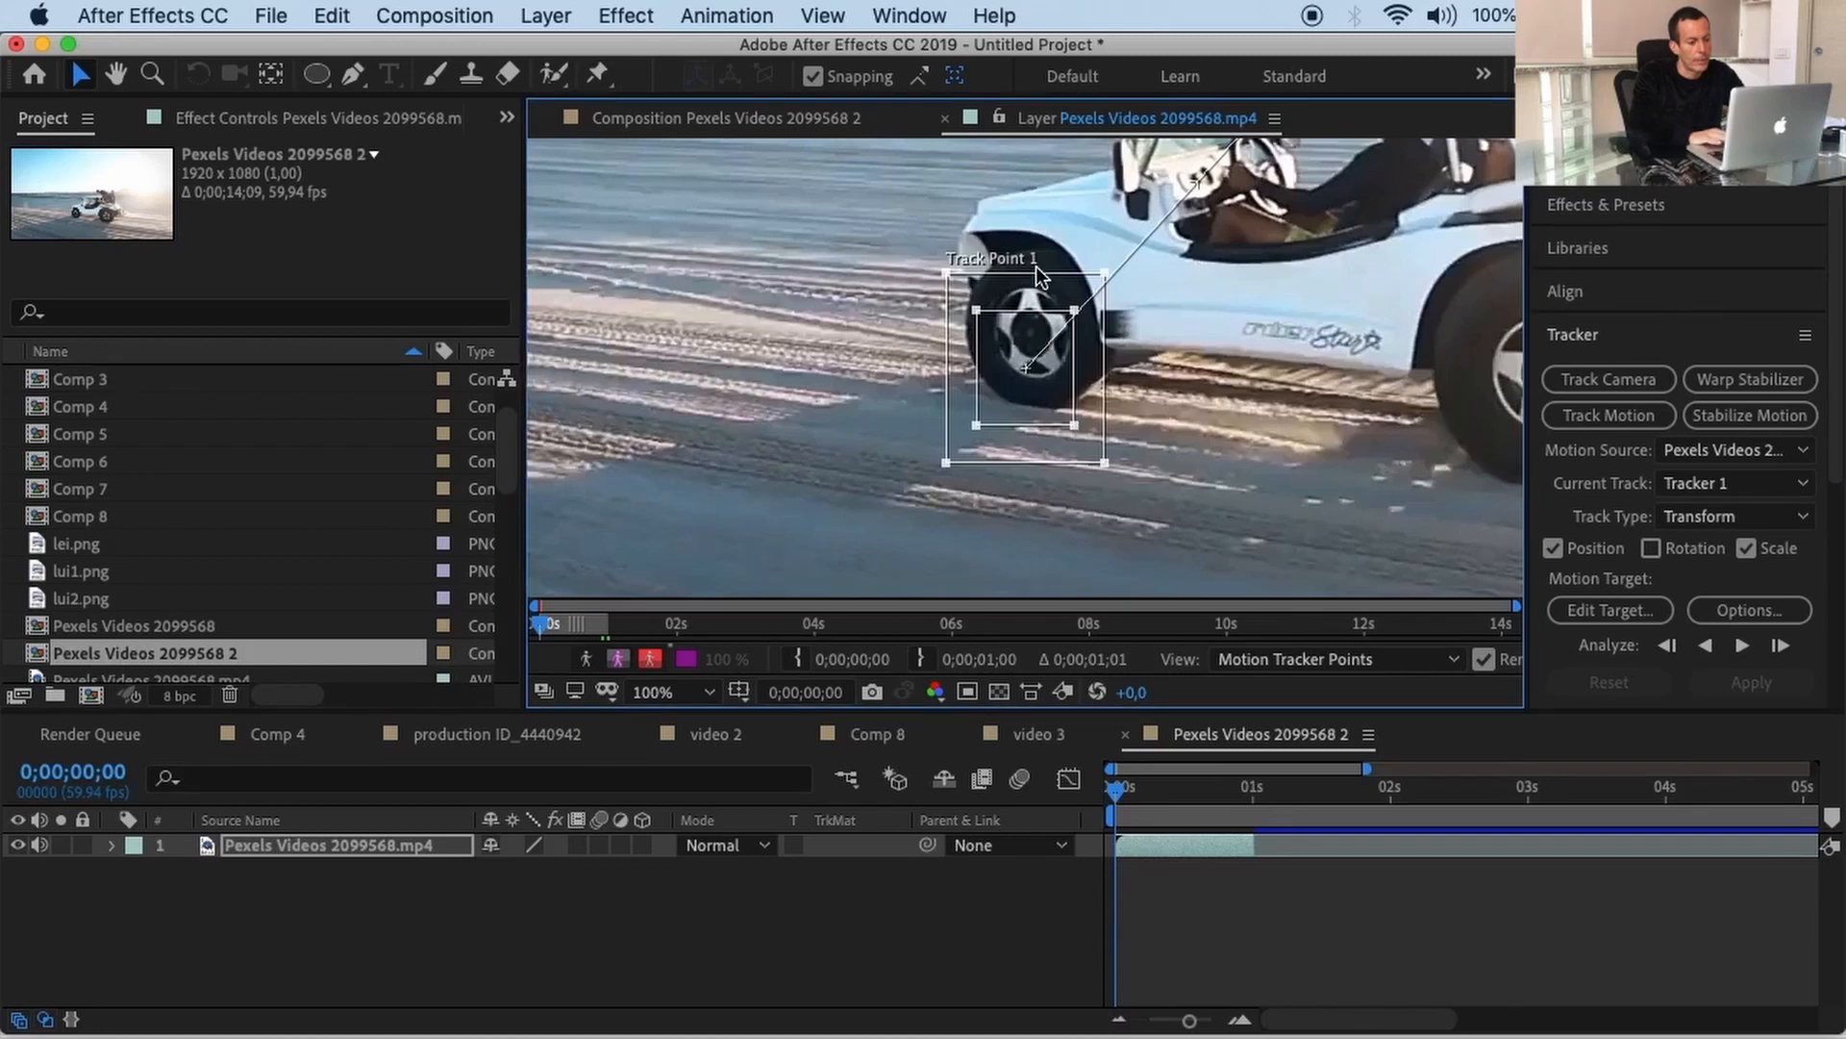
pyautogui.moveTo(1037, 273); pyautogui.dragTo(1043, 239)
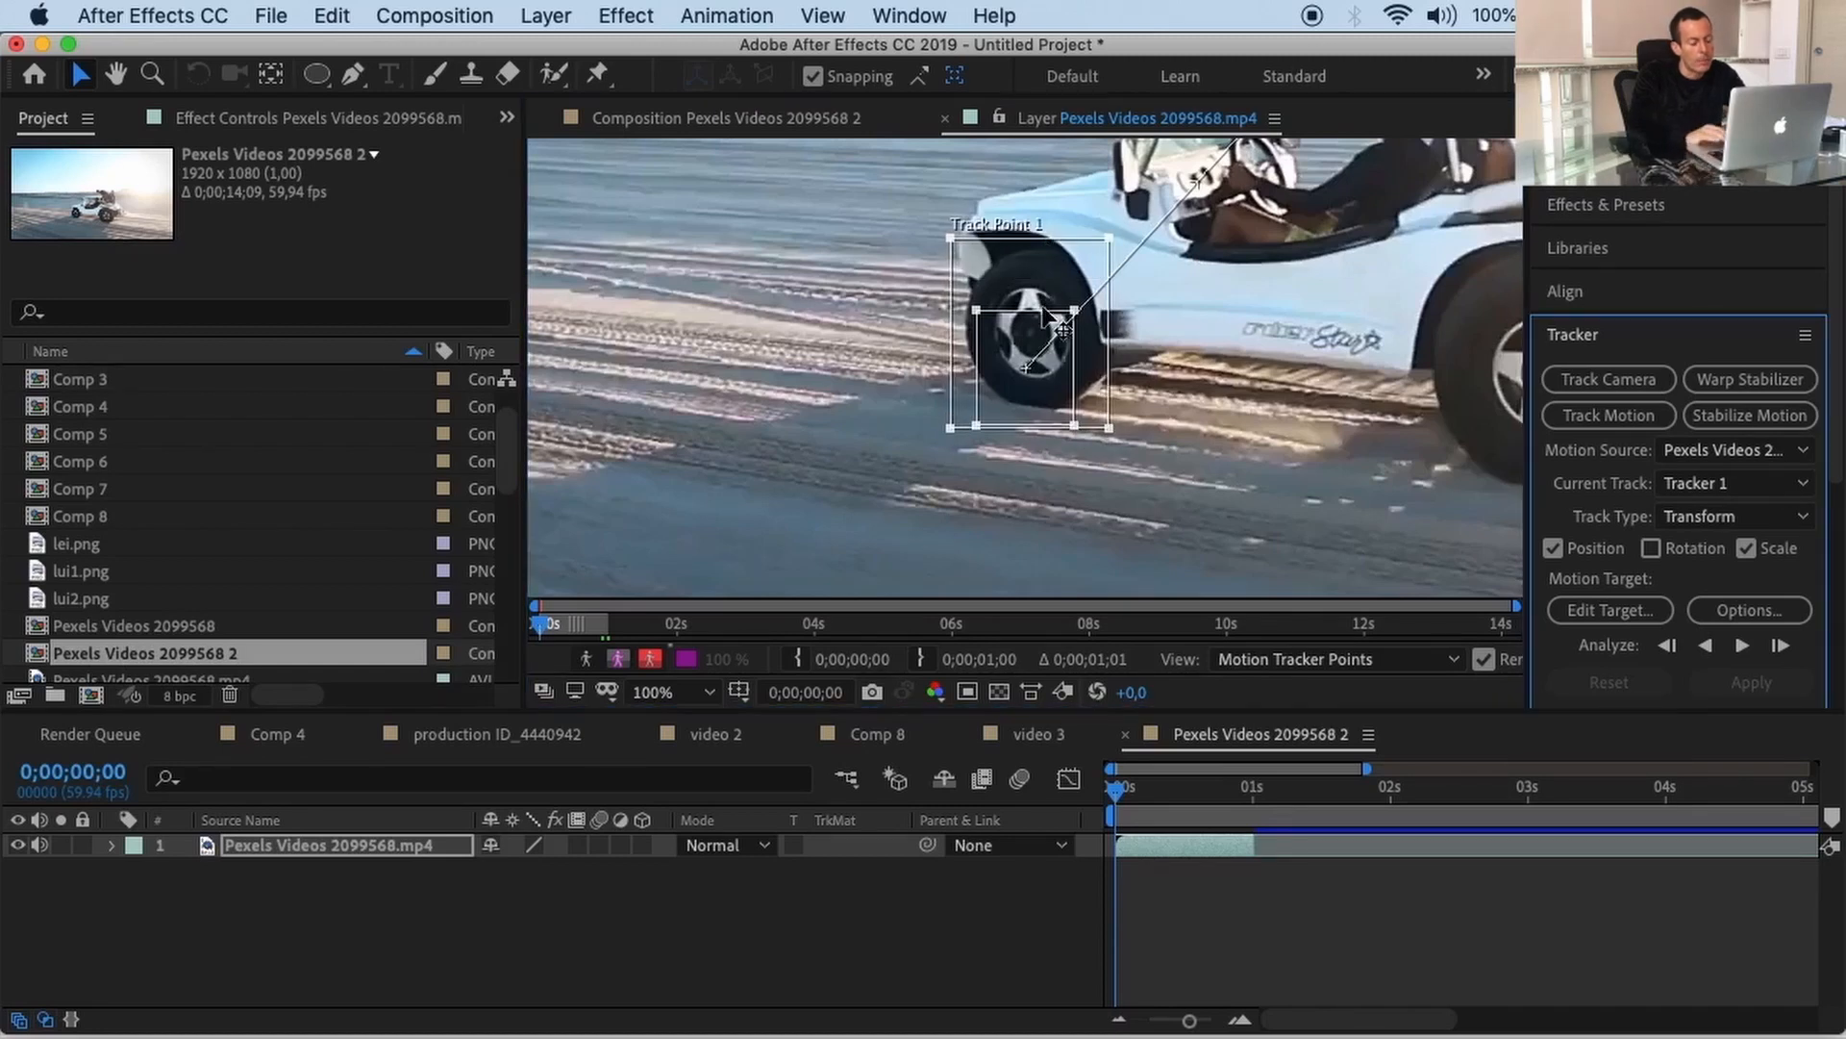
pyautogui.moveTo(1044, 310); pyautogui.dragTo(1077, 258)
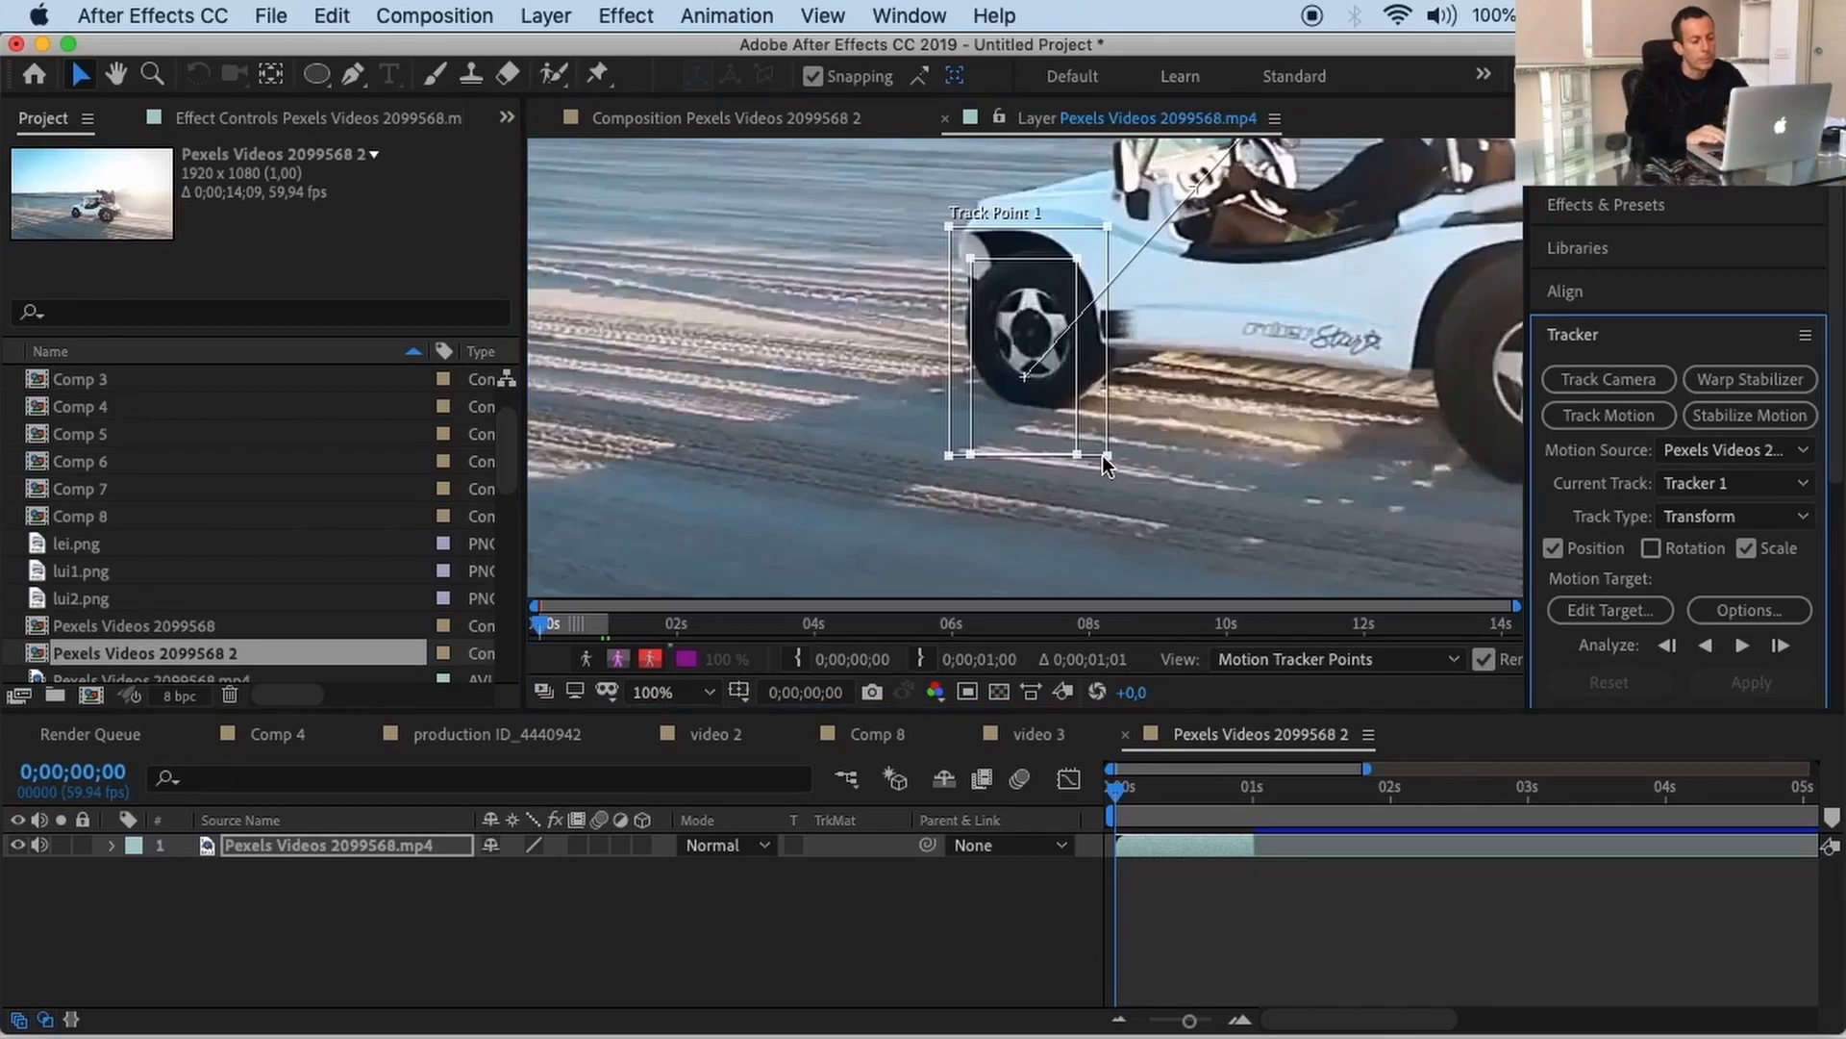
pyautogui.moveTo(1104, 458); pyautogui.dragTo(1073, 414)
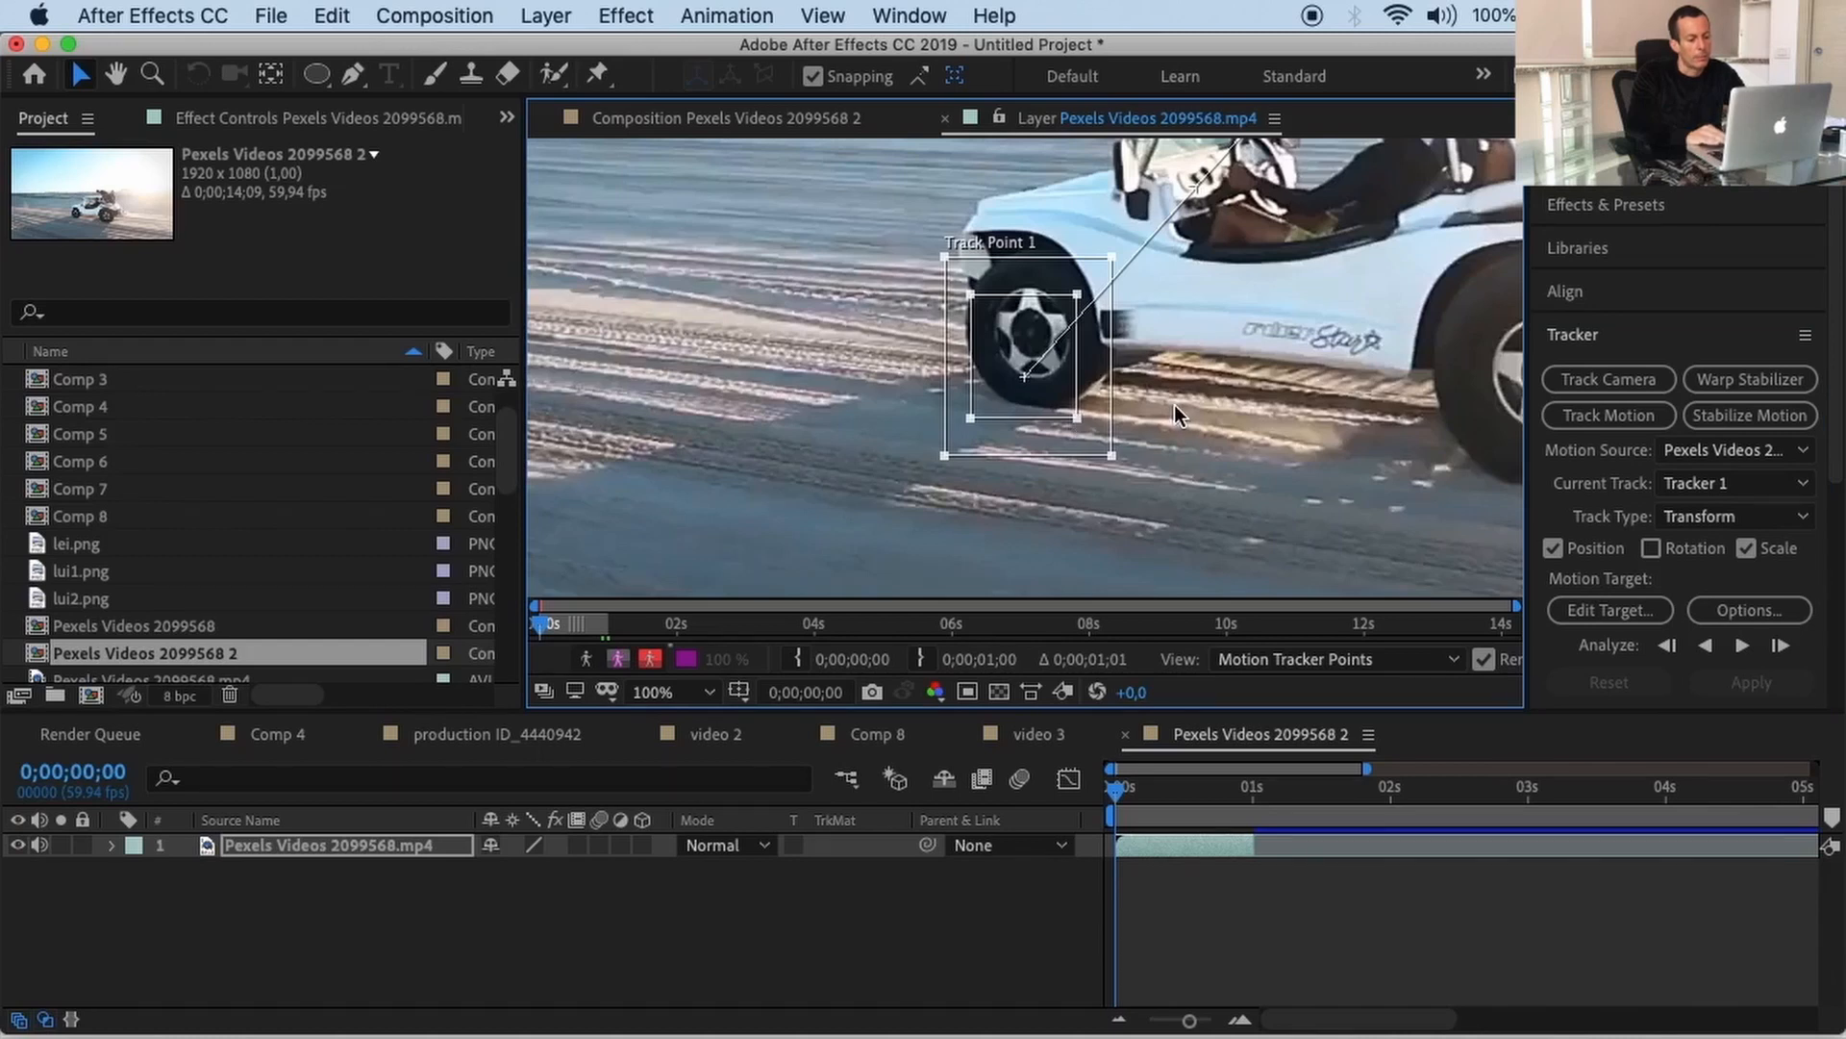
pyautogui.scroll(1, 1175, 406)
pyautogui.scroll(-2, 1175, 405)
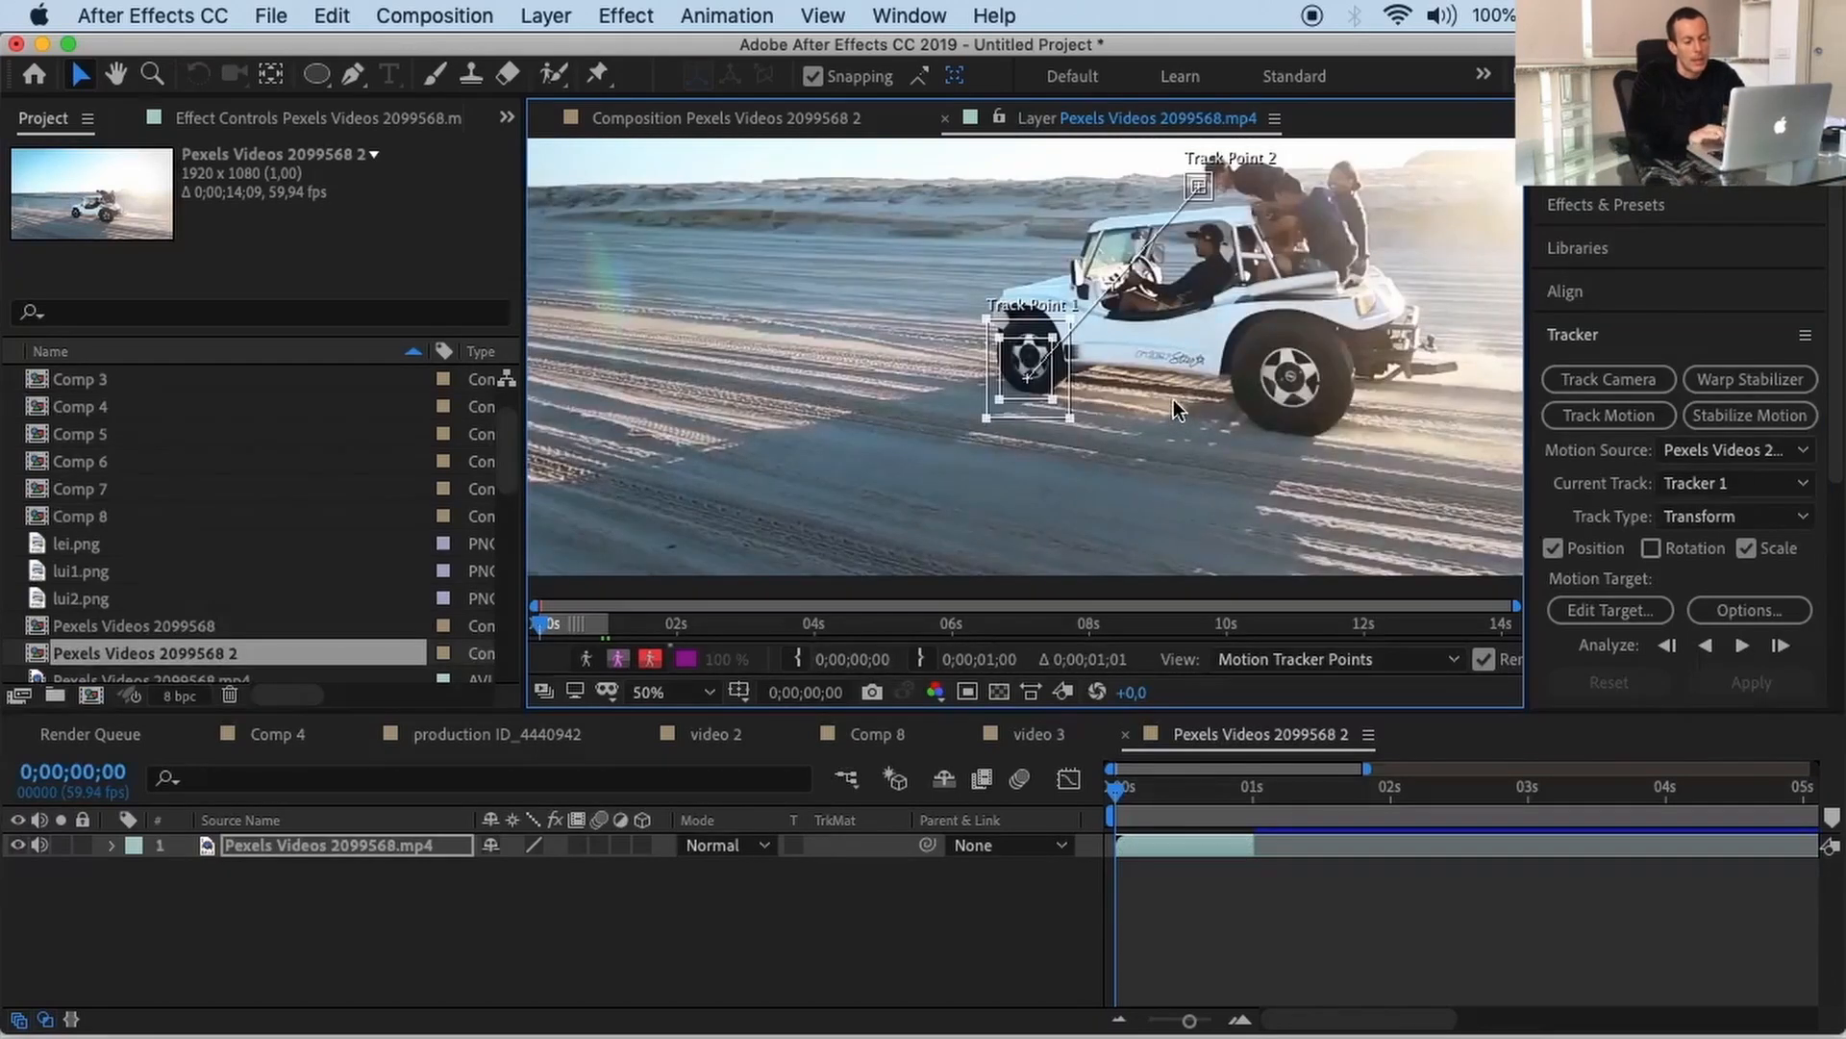
# Step: Move Track Point 2 onto the rear wheel and enlarge its search and feature boxes around the hub
pyautogui.moveTo(1174, 150); pyautogui.dragTo(1219, 210)
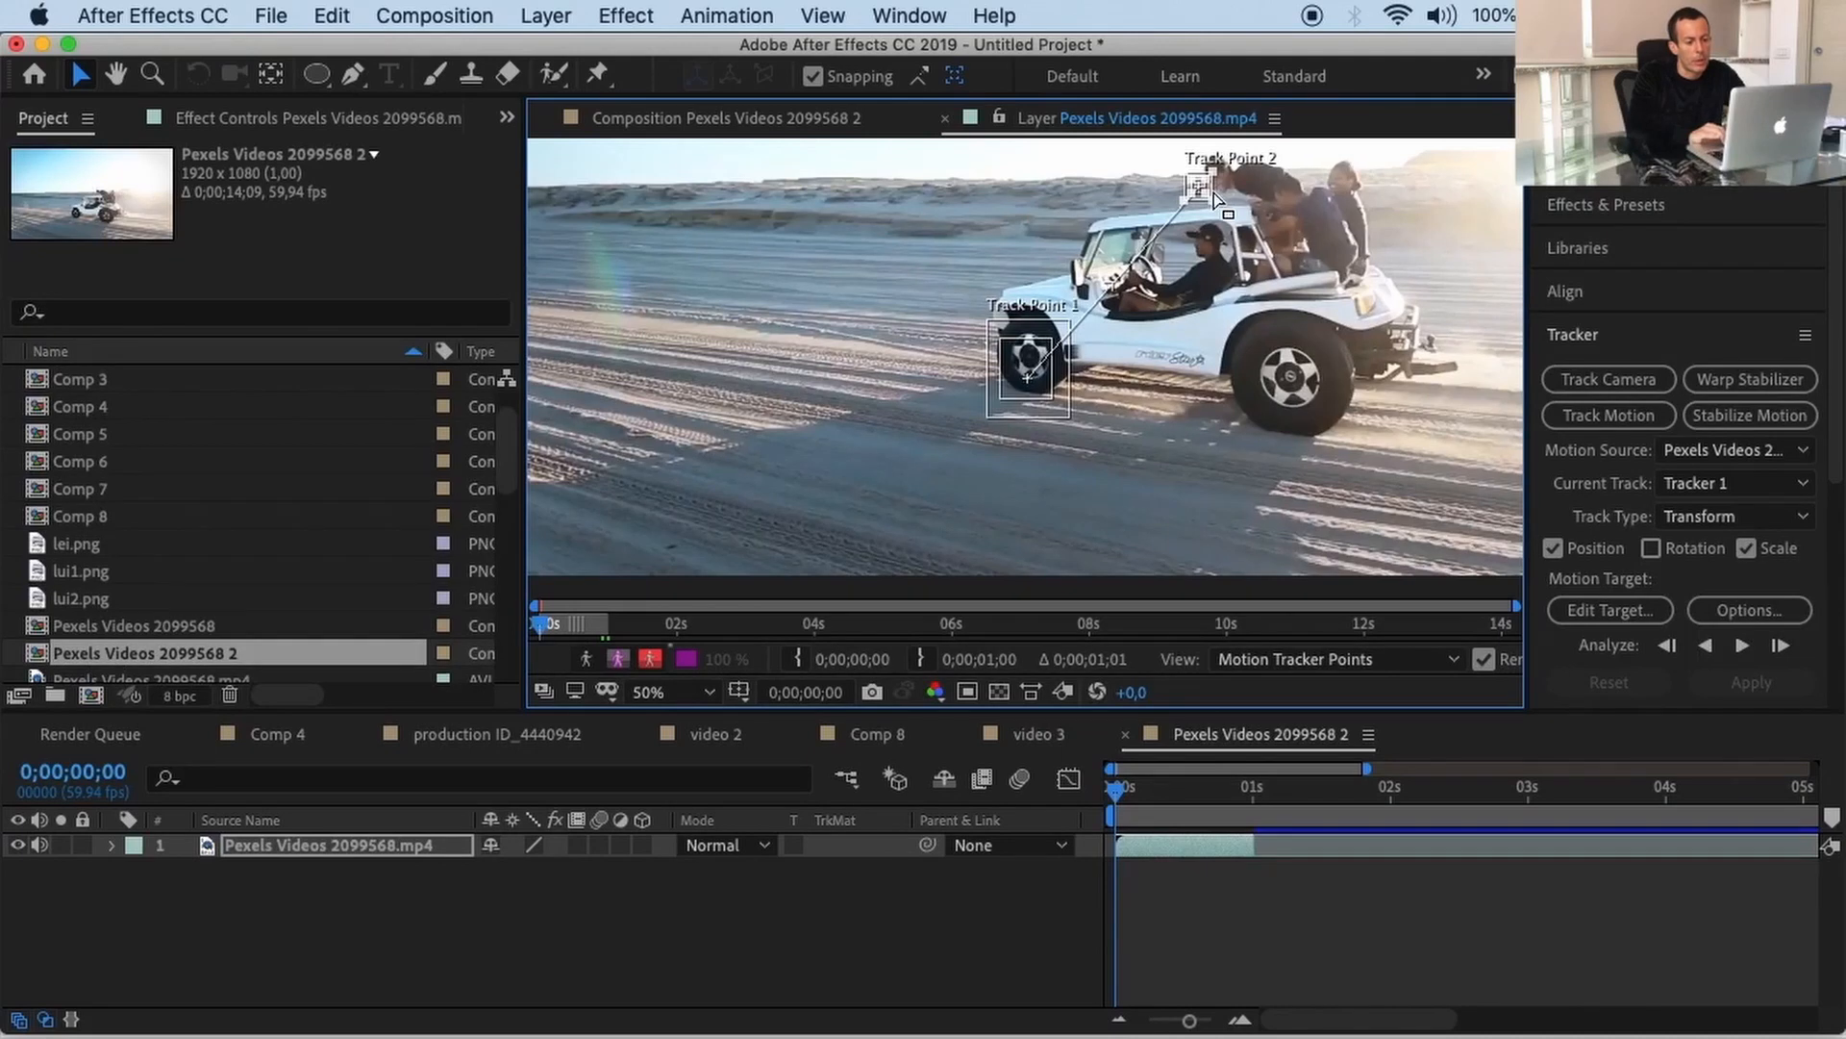
pyautogui.moveTo(1213, 192); pyautogui.dragTo(1216, 202)
pyautogui.click(1118, 808)
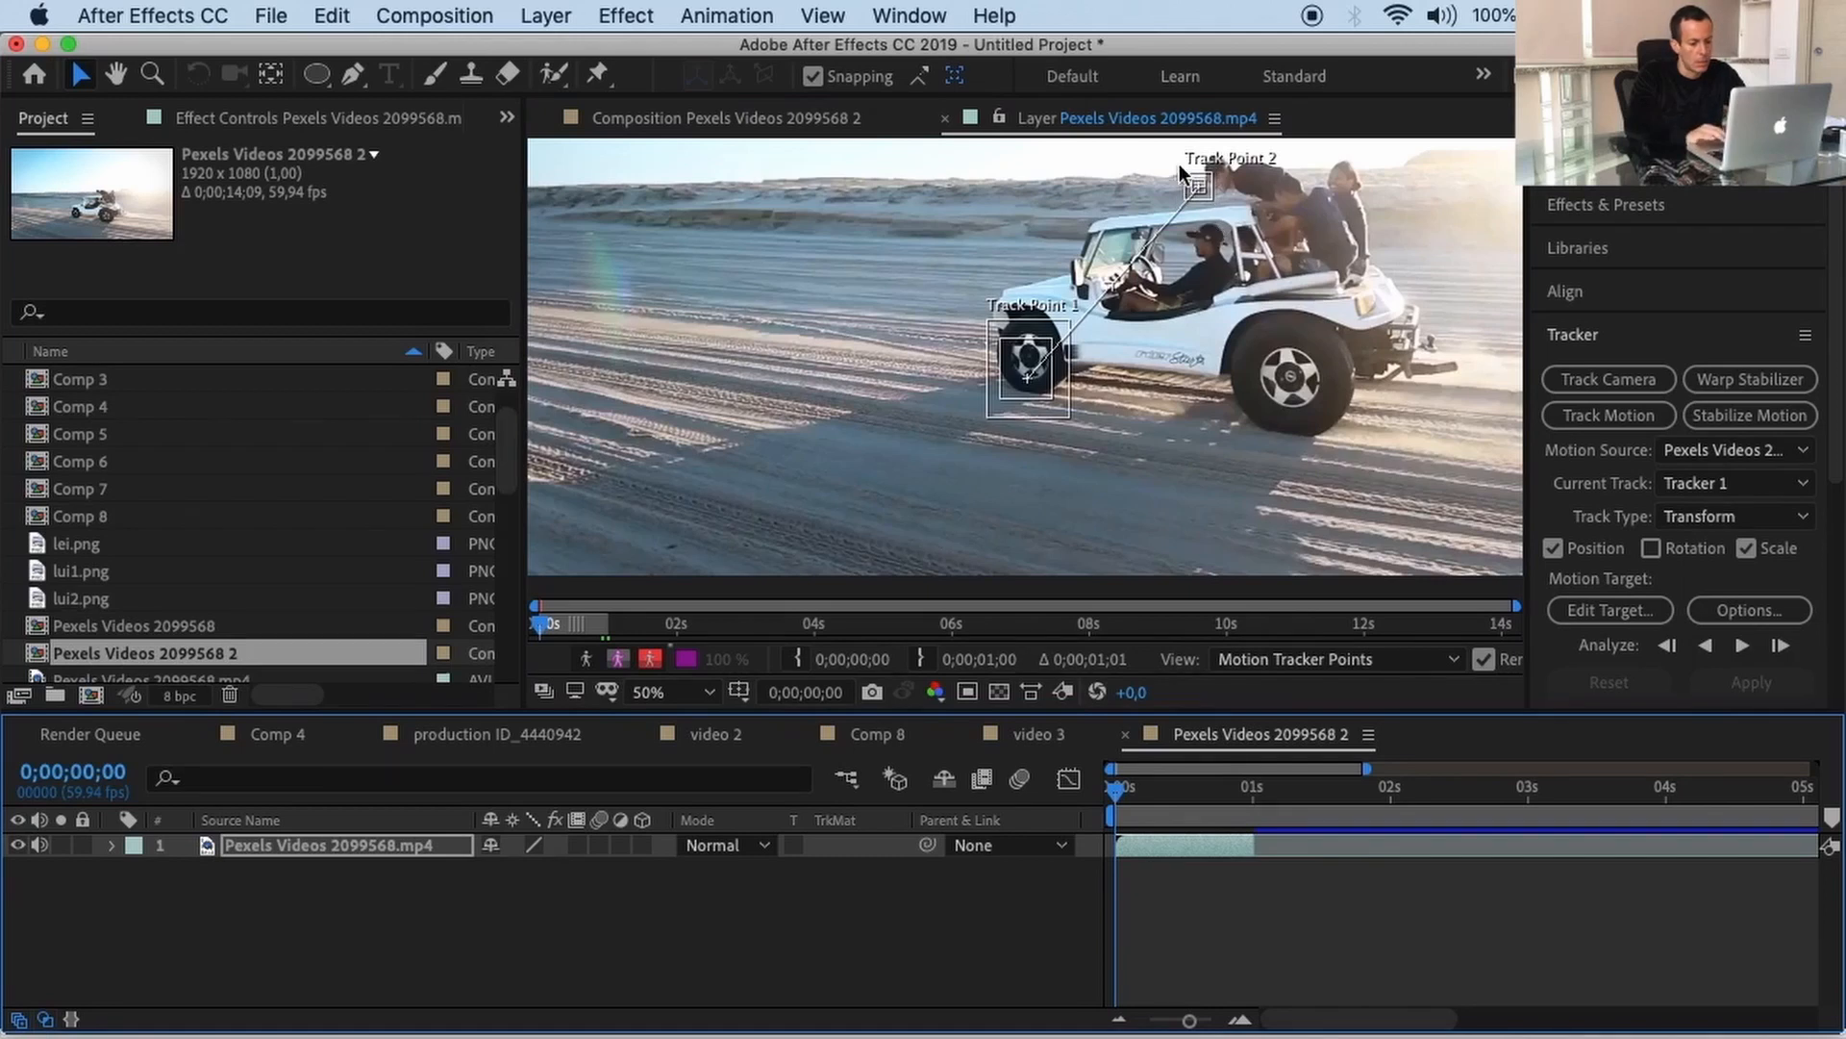
pyautogui.click(1209, 219)
pyautogui.moveTo(1209, 182); pyautogui.dragTo(1293, 367)
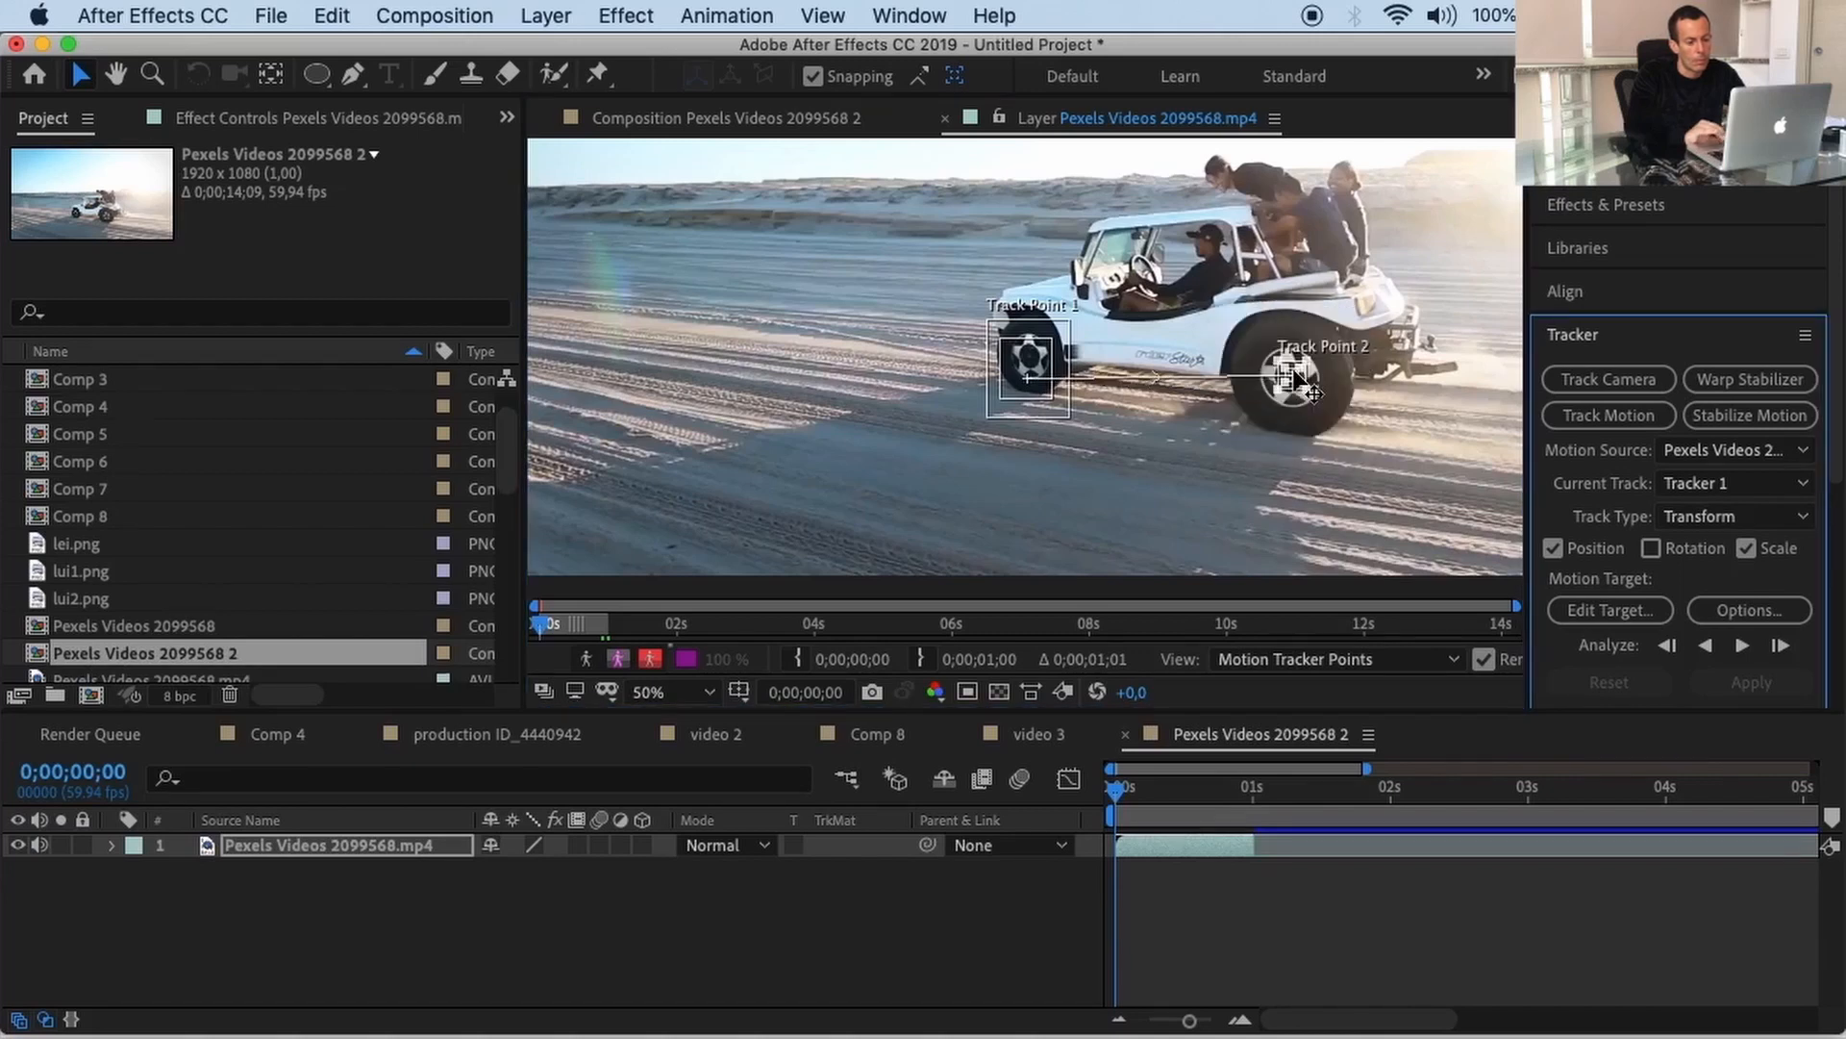
pyautogui.press('.')
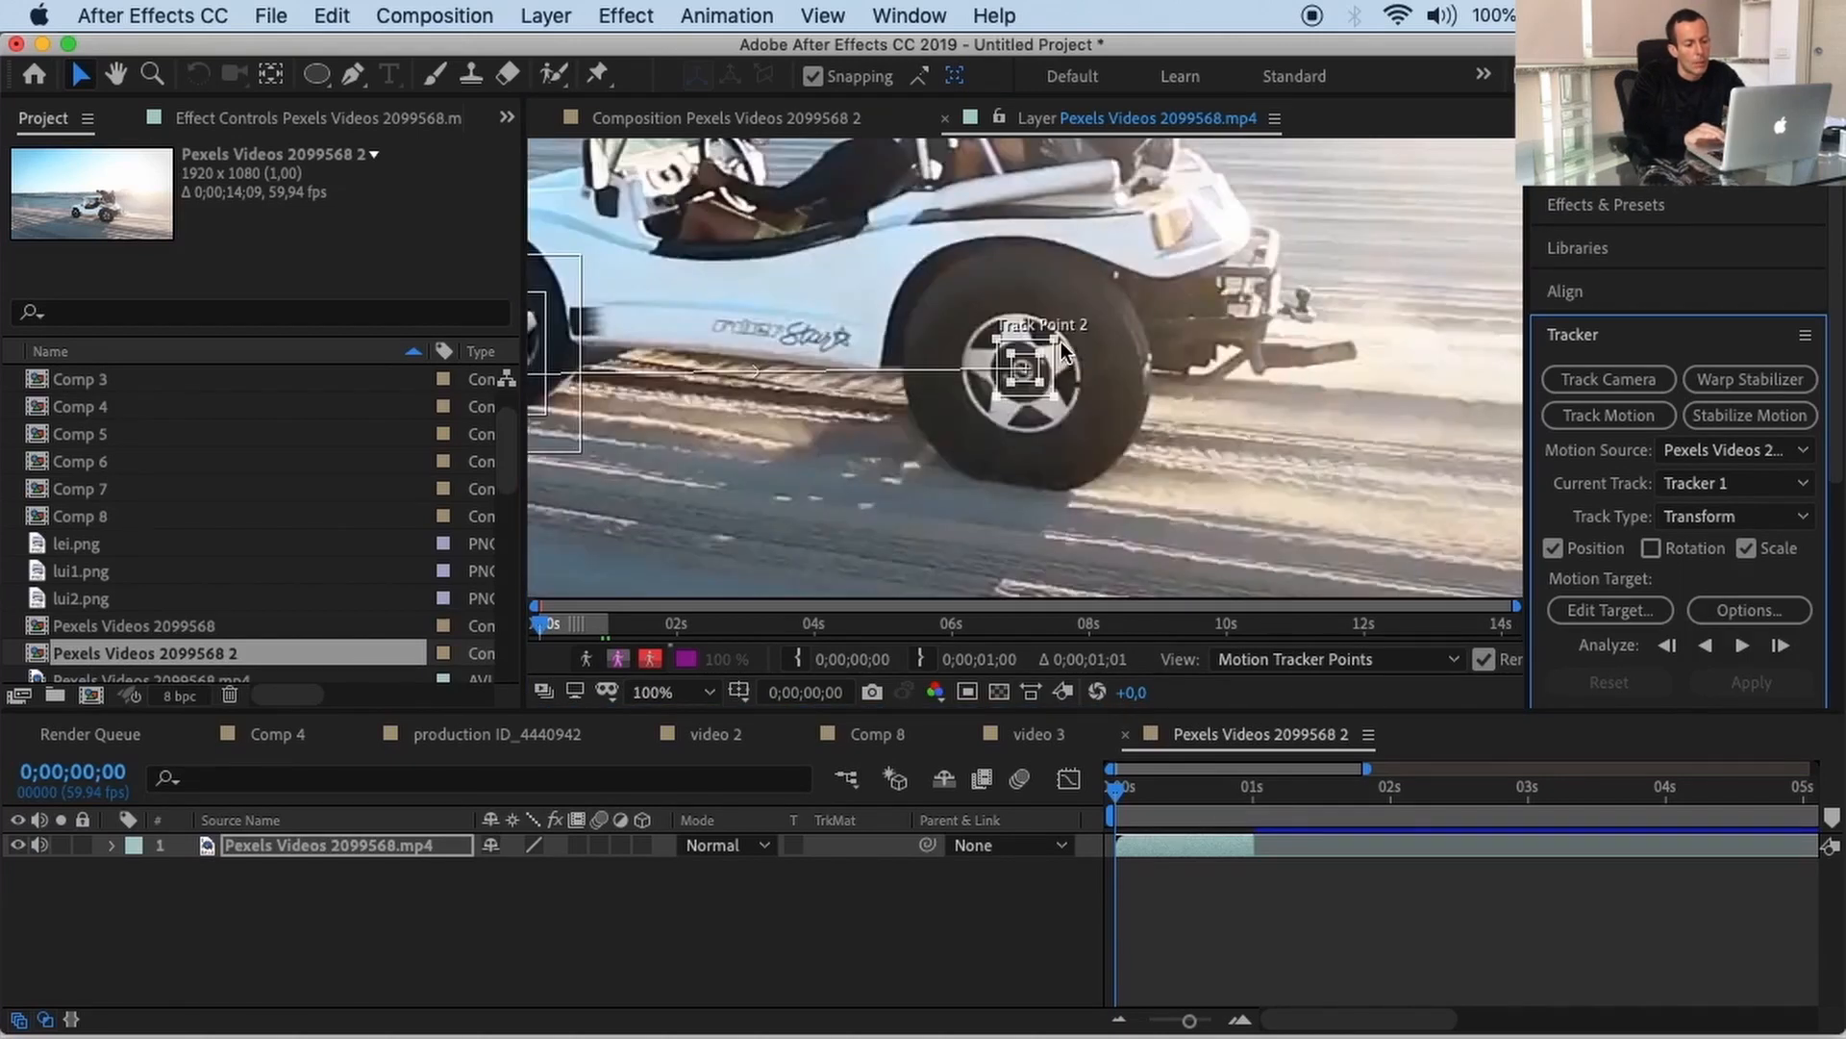
pyautogui.moveTo(1060, 343); pyautogui.dragTo(1156, 227)
pyautogui.moveTo(1041, 353); pyautogui.dragTo(1081, 292)
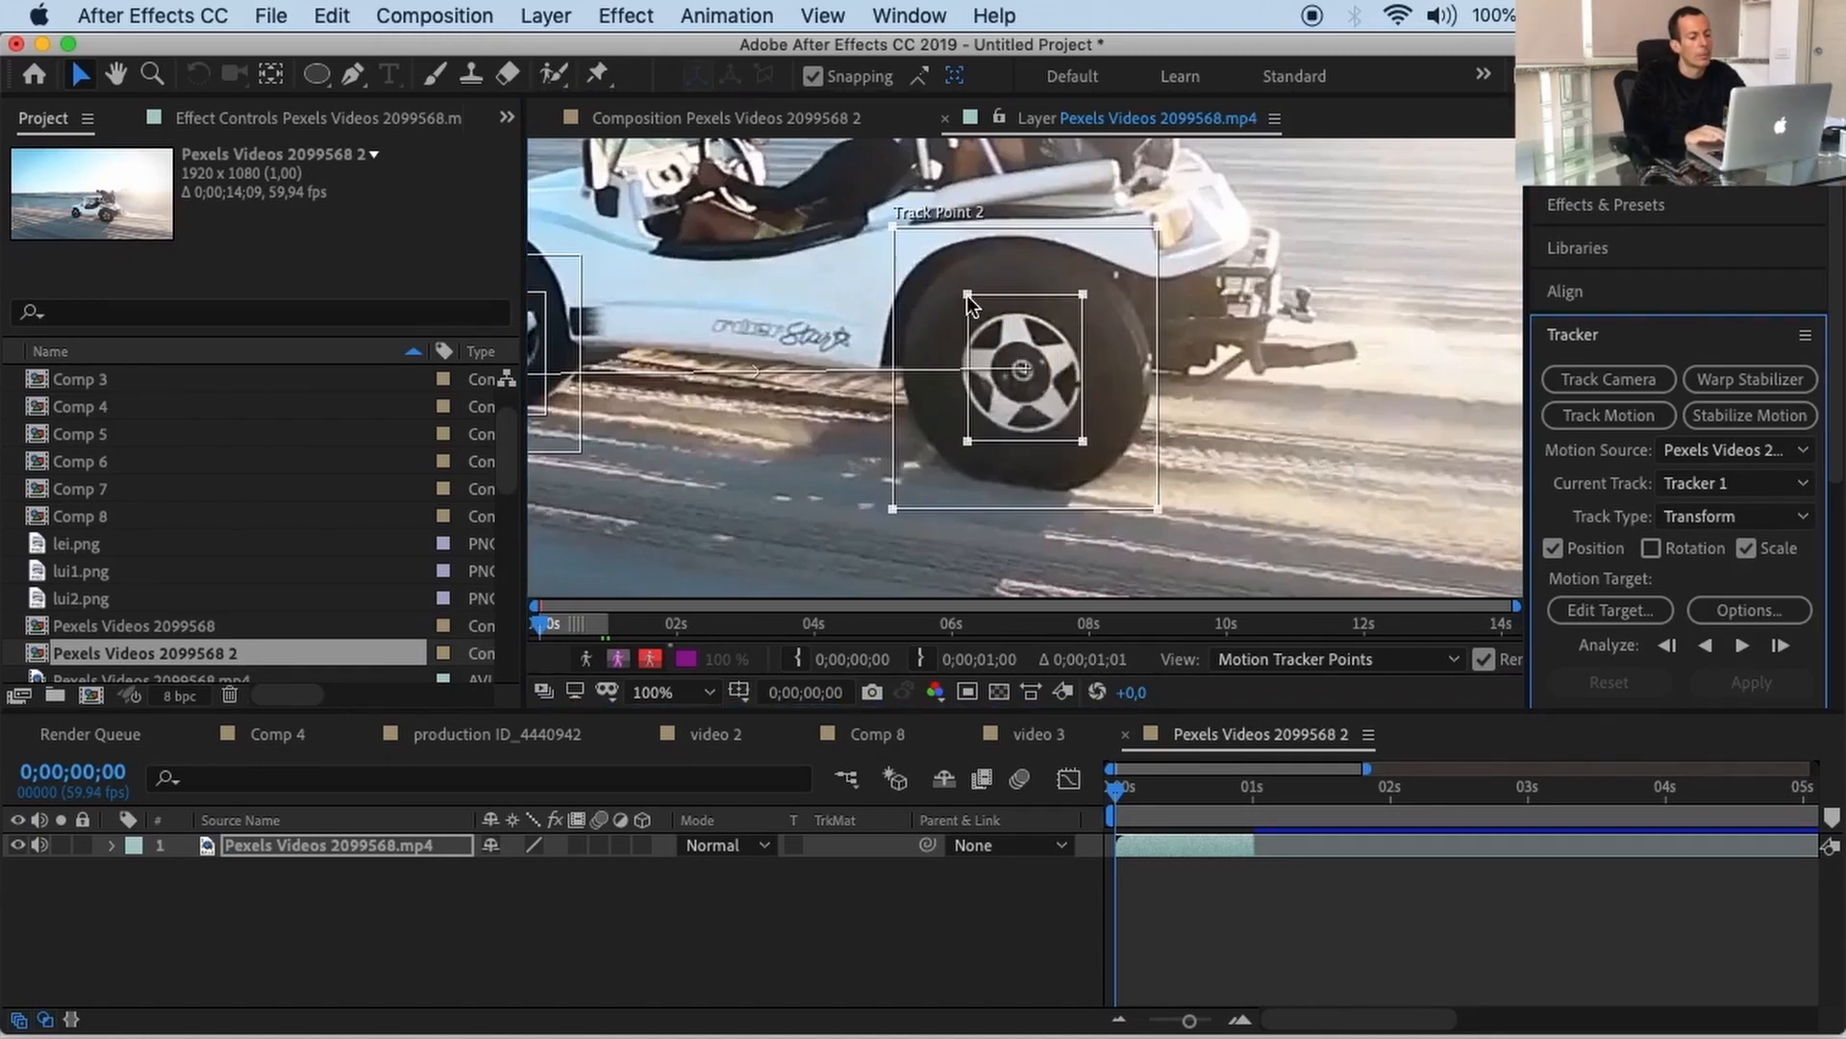
pyautogui.moveTo(967, 295); pyautogui.dragTo(952, 300)
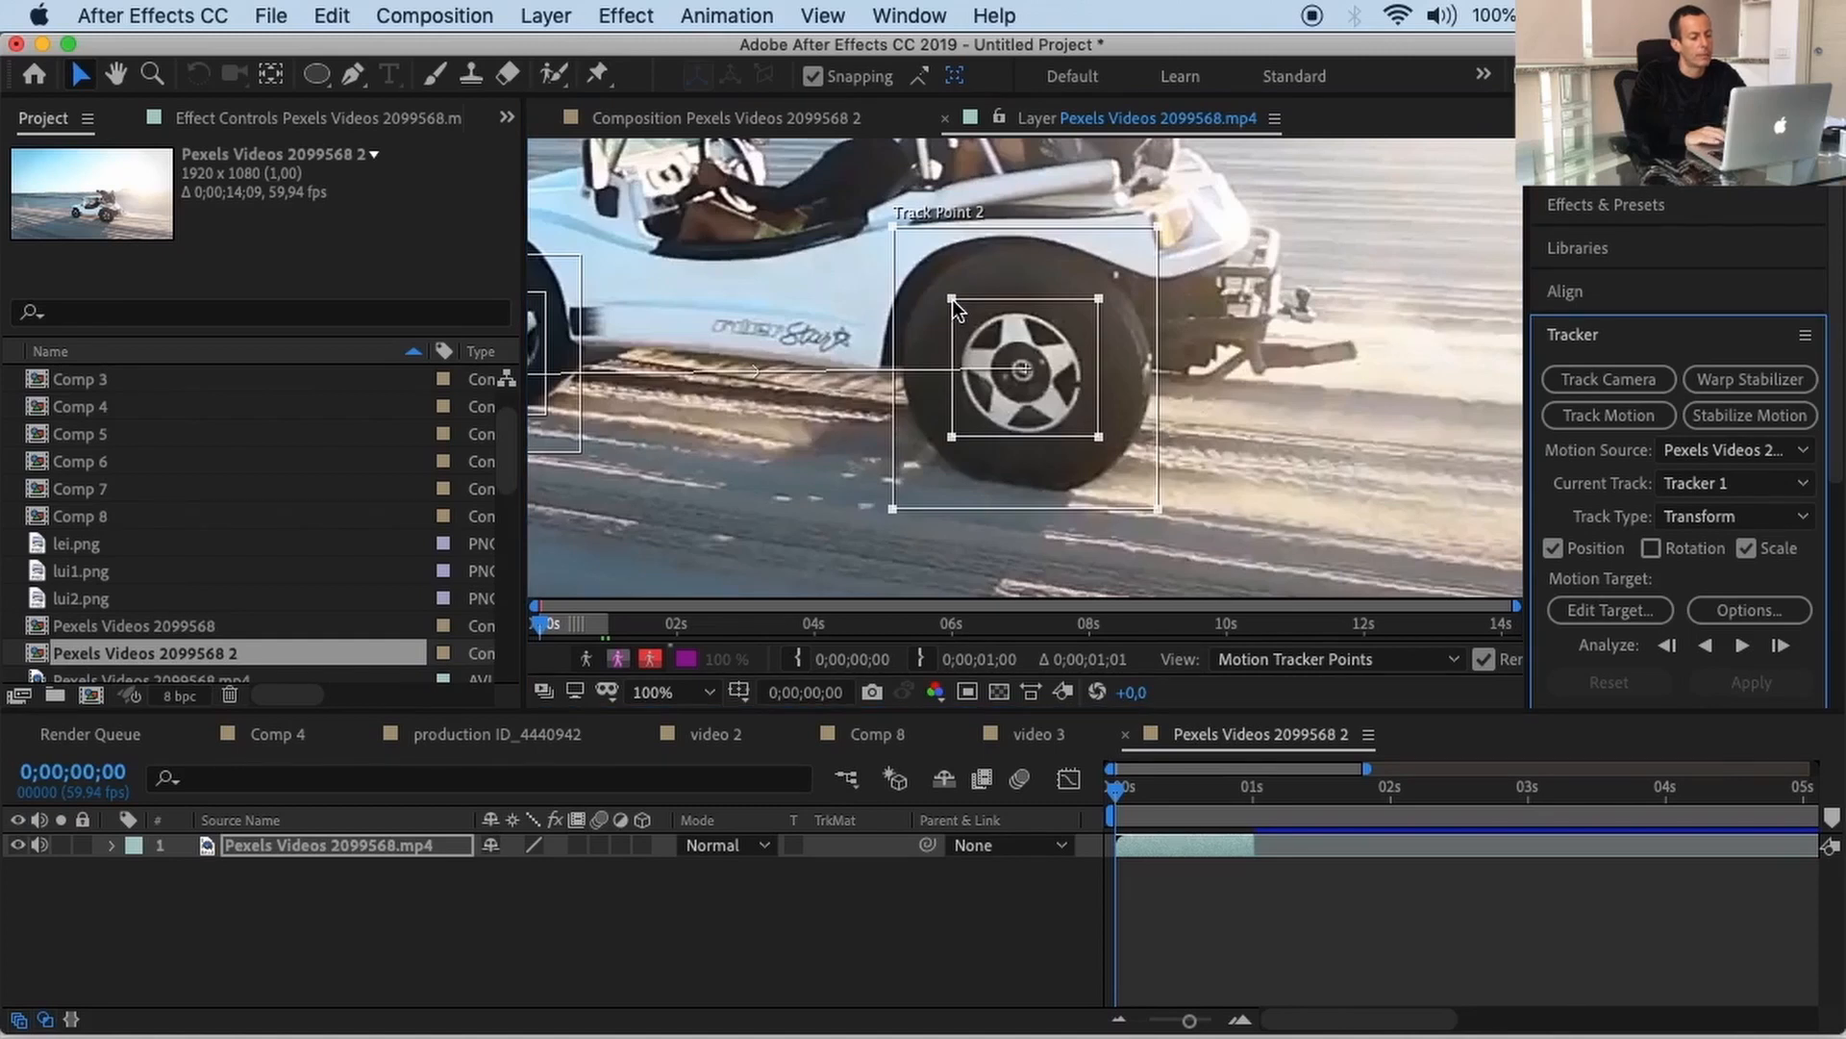
# Step: Adjust Track Point 1 on the front wheel and resize its search region
pyautogui.moveTo(669, 281); pyautogui.dragTo(850, 276)
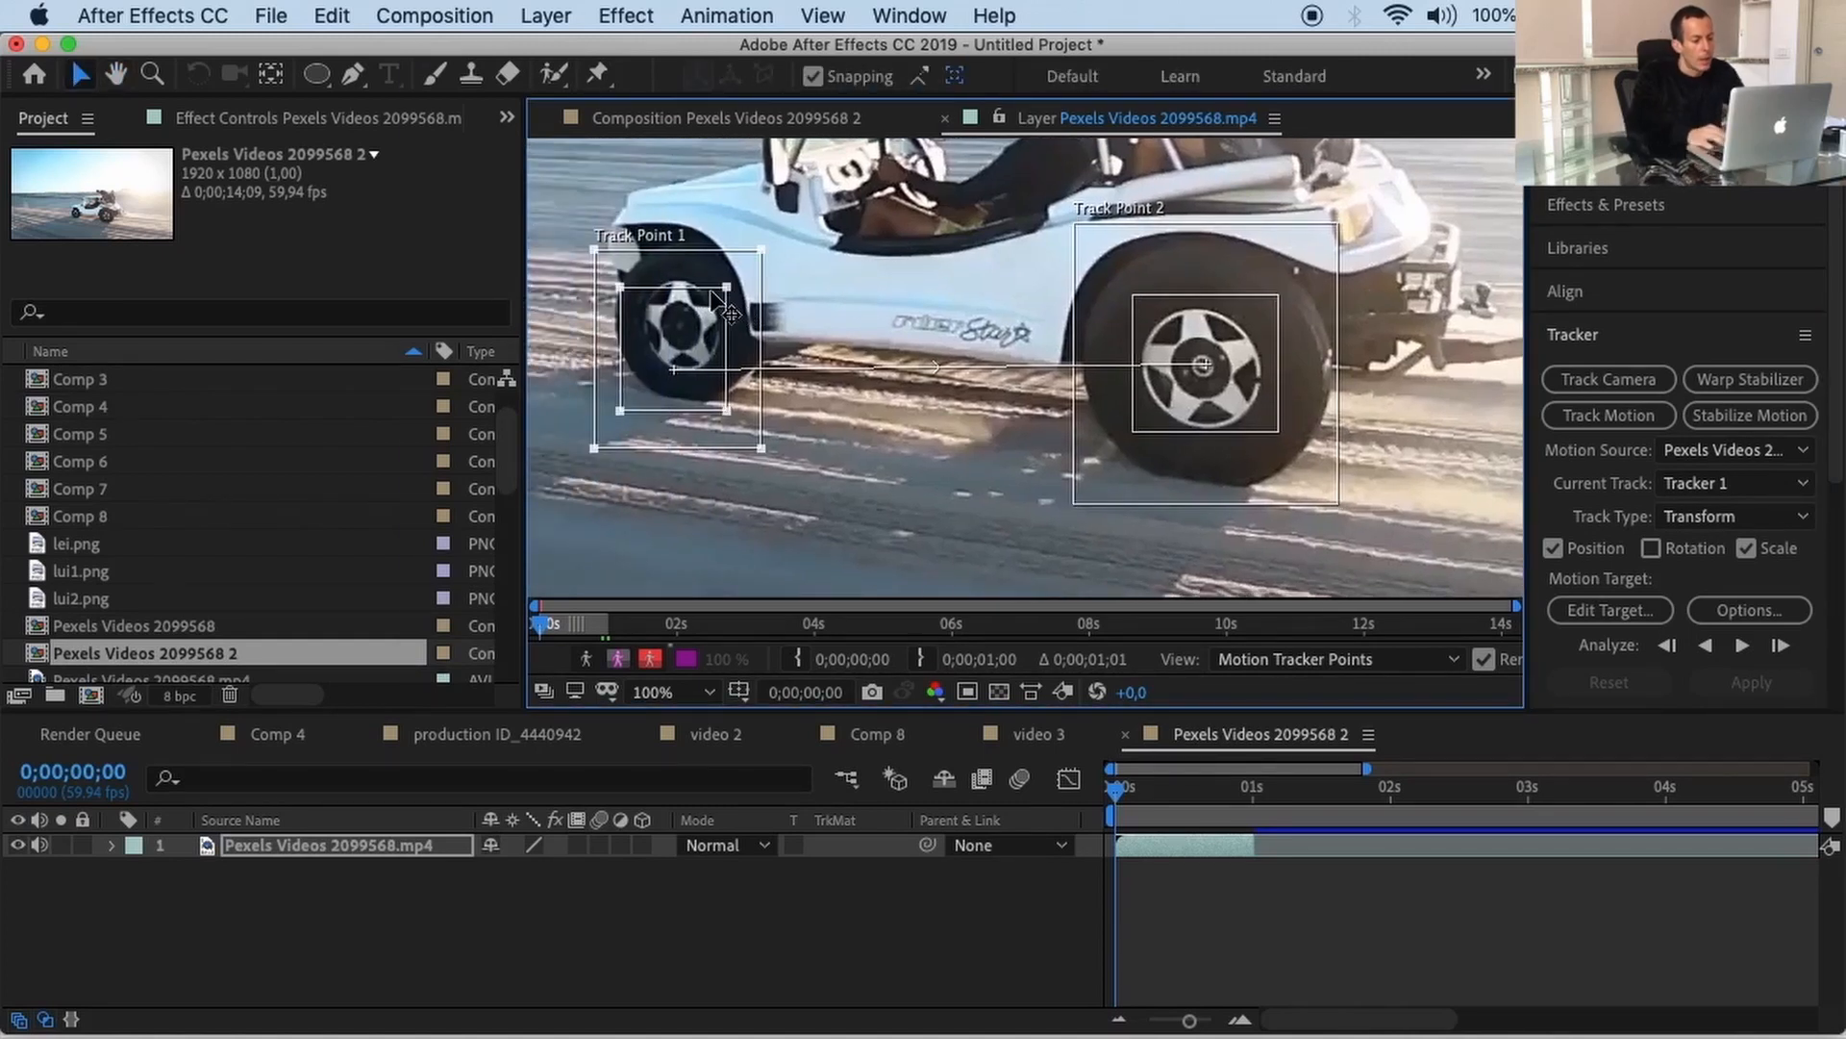
pyautogui.moveTo(717, 295); pyautogui.dragTo(713, 274)
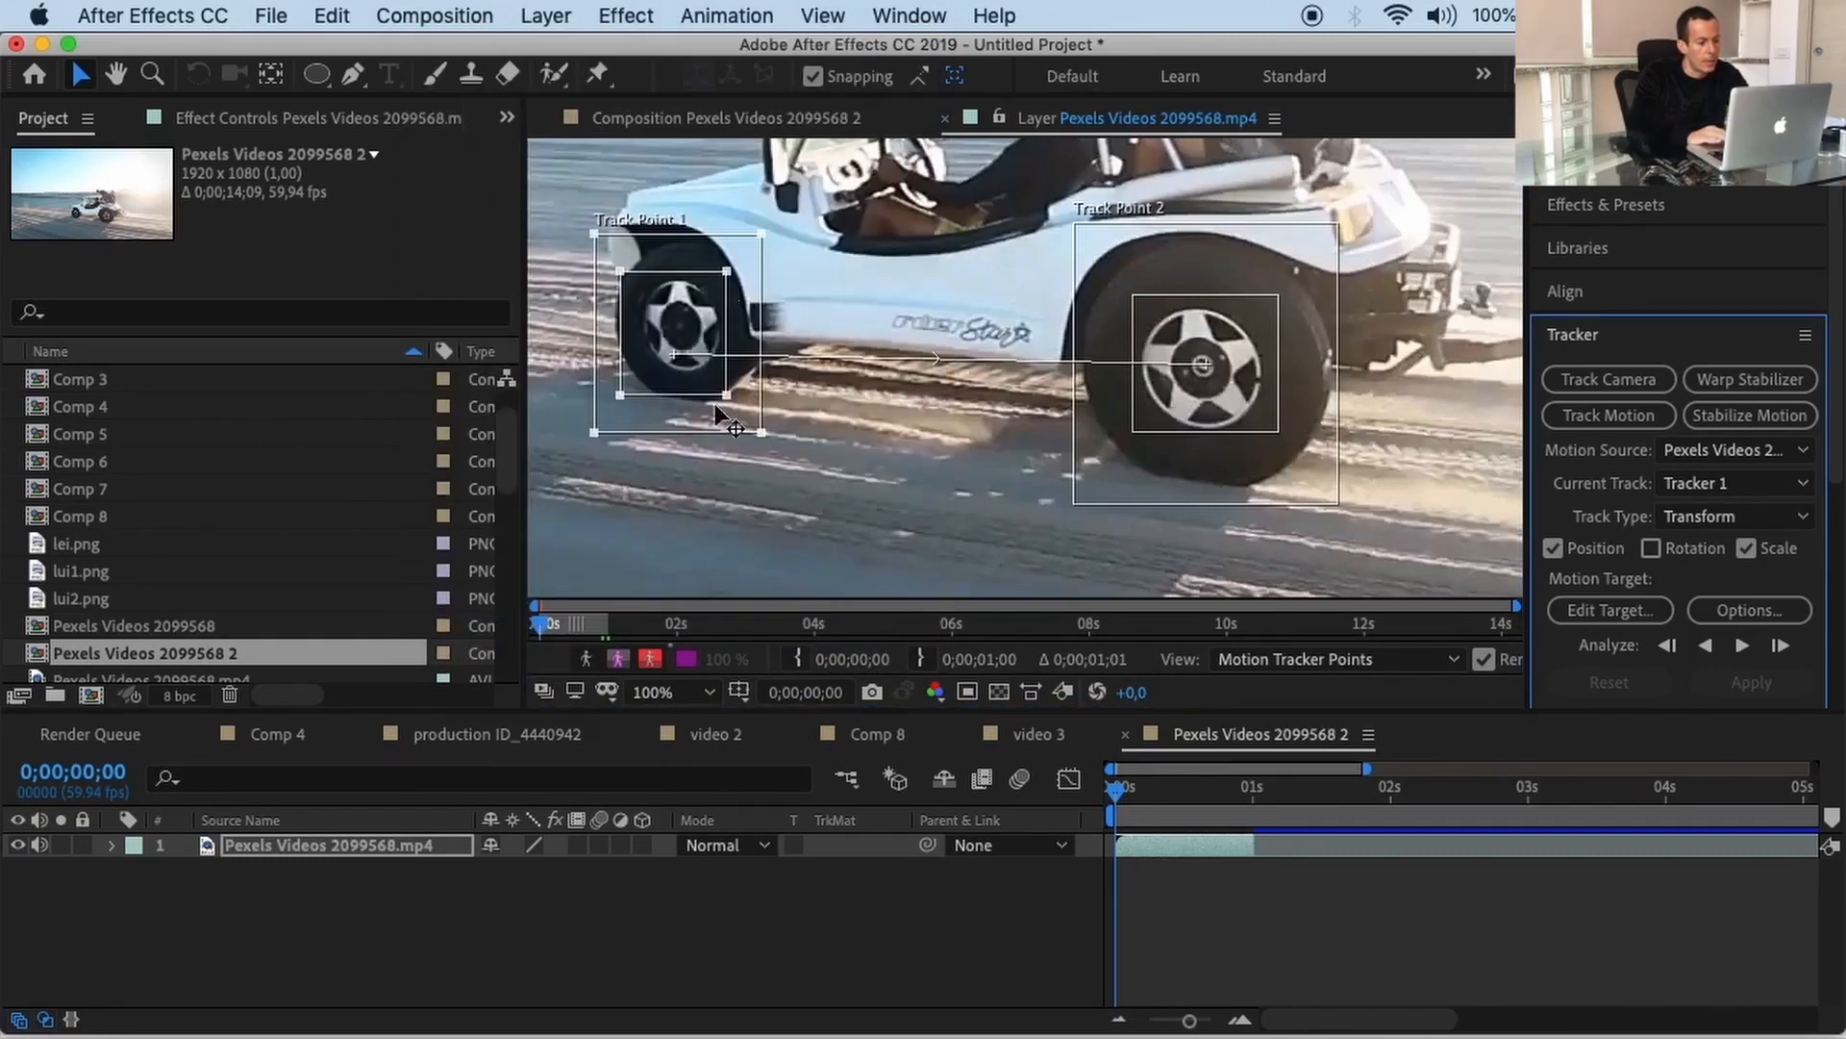
pyautogui.moveTo(760, 431); pyautogui.dragTo(760, 413)
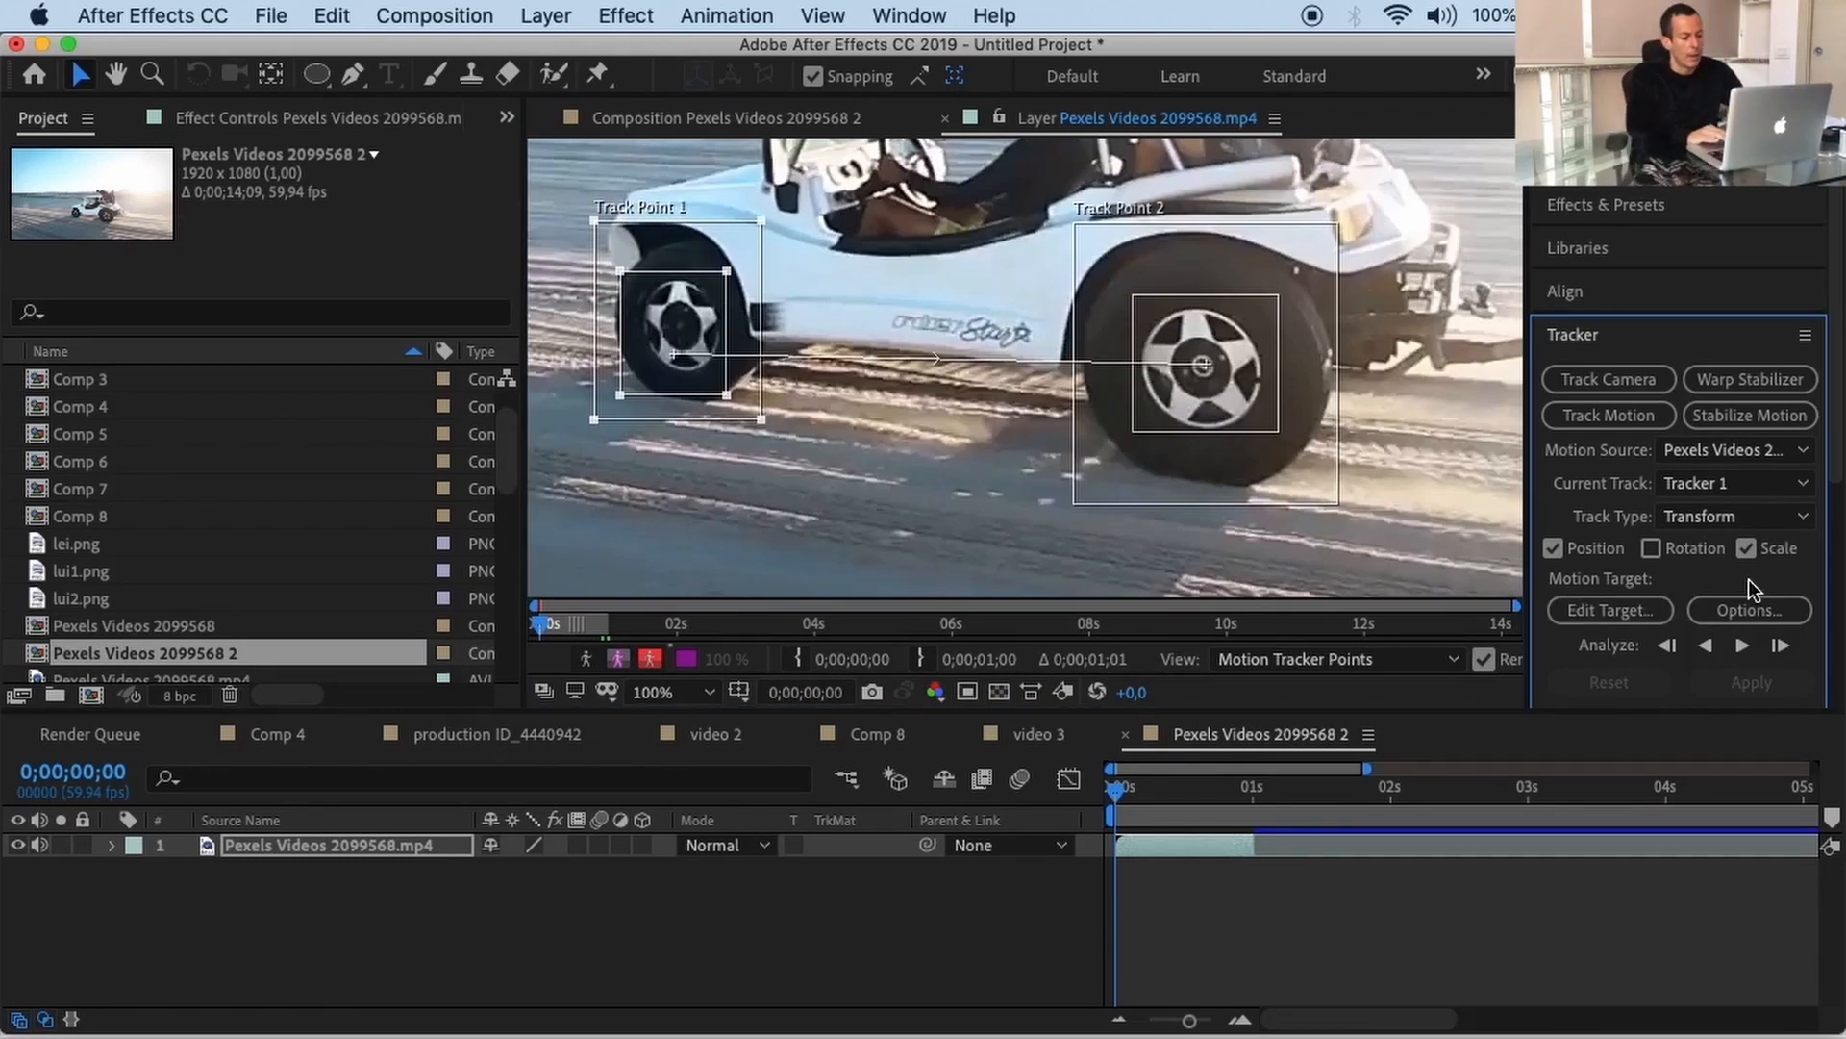
# Step: Add a new null object and rename it 'Tracker layer'
pyautogui.click(545, 16)
pyautogui.moveTo(555, 54)
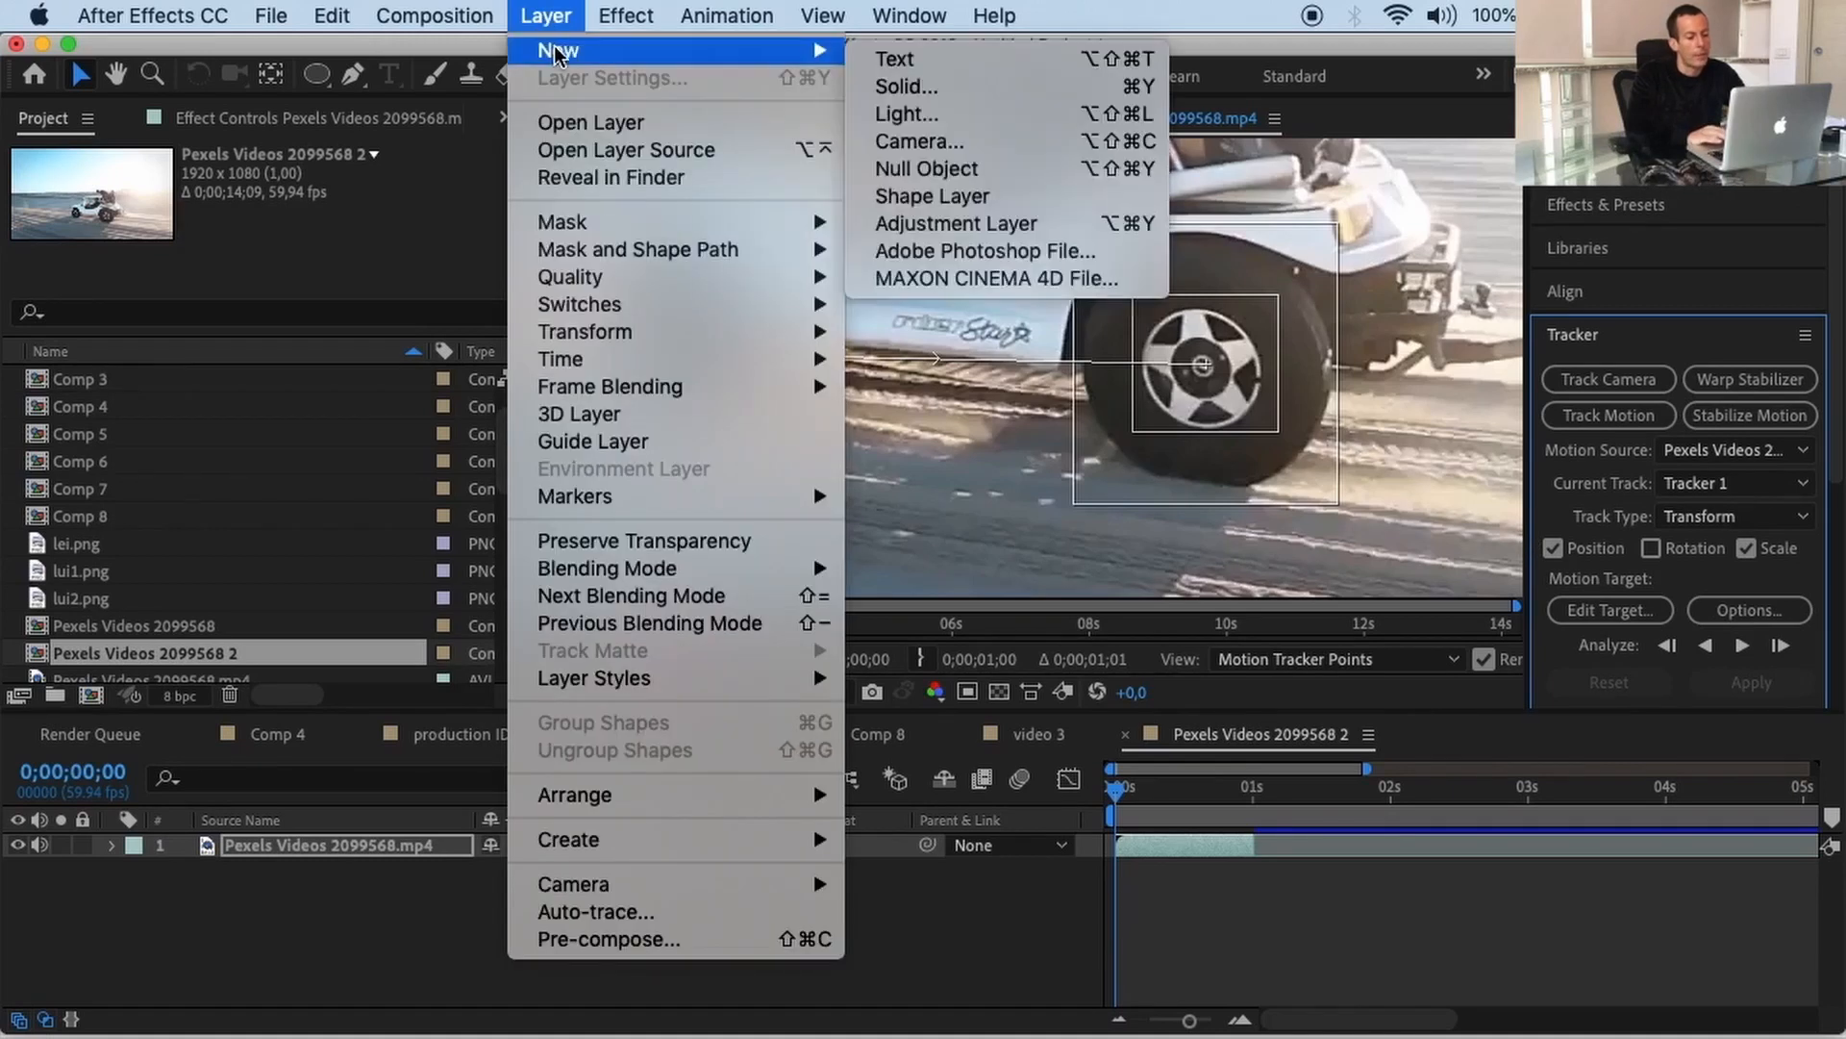
pyautogui.click(892, 167)
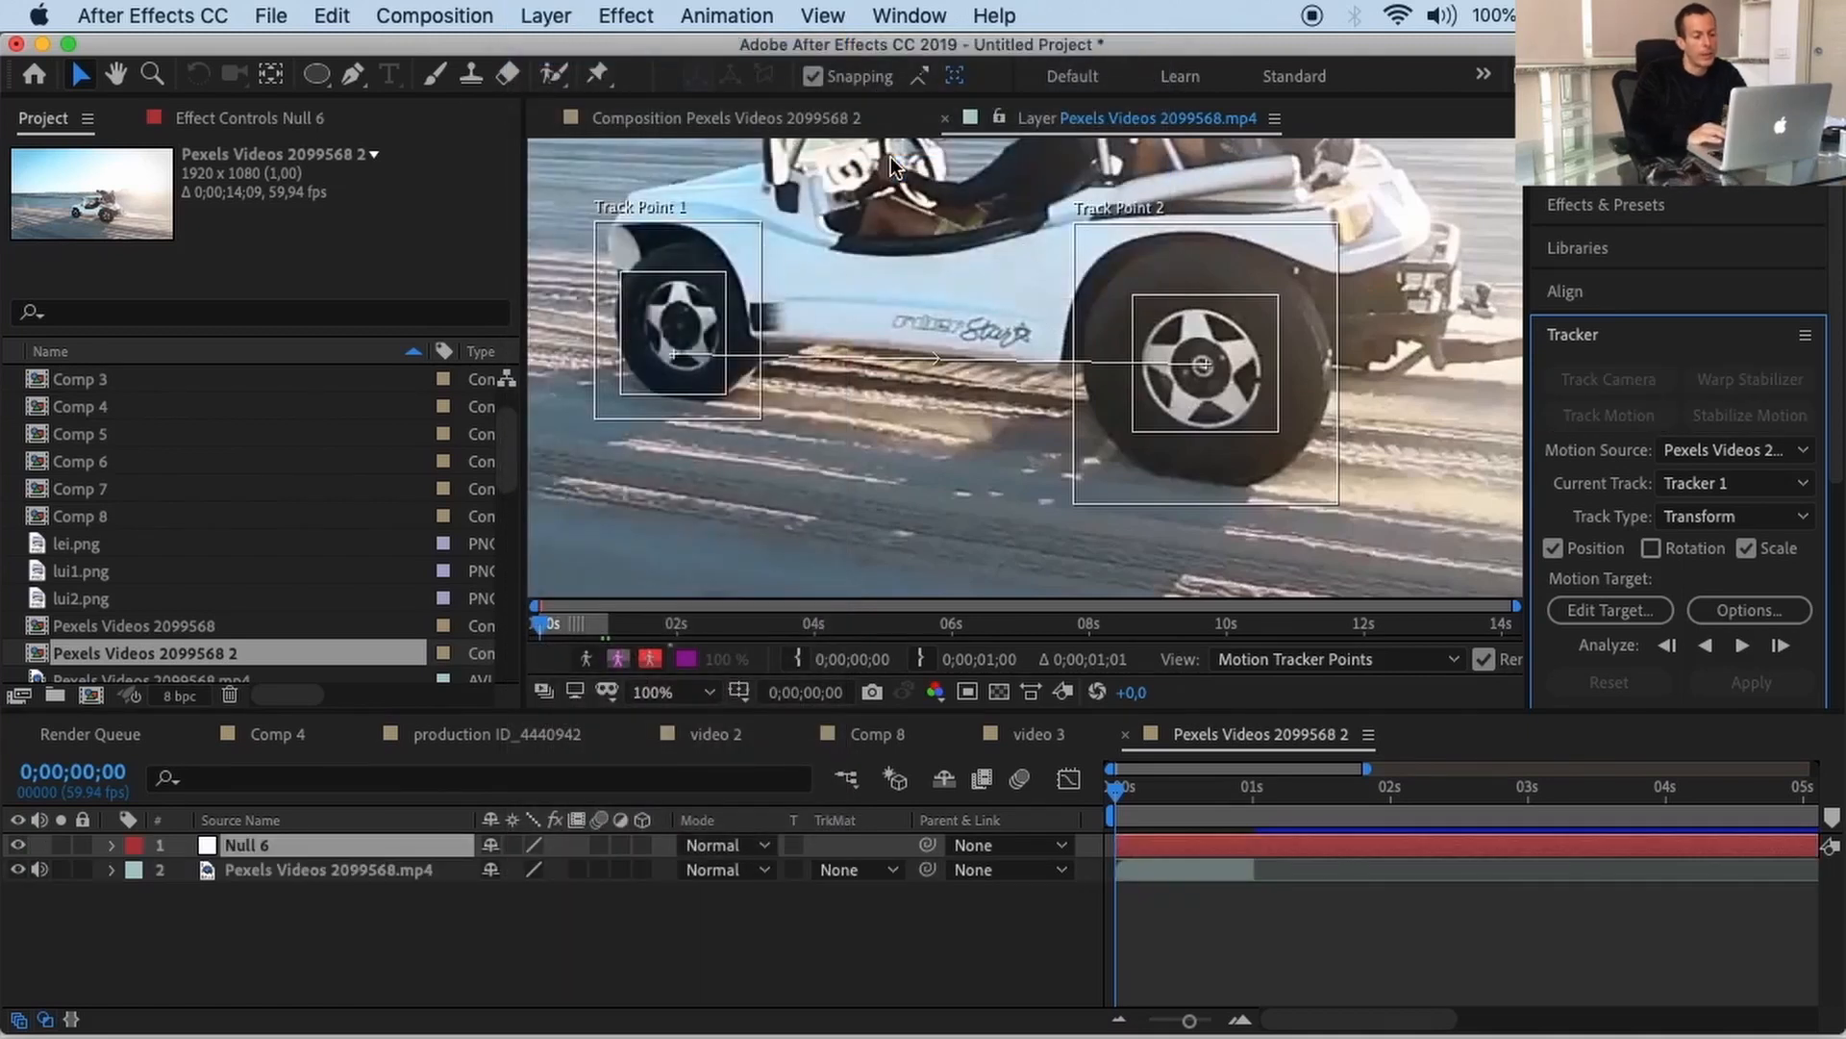
pyautogui.click(239, 845)
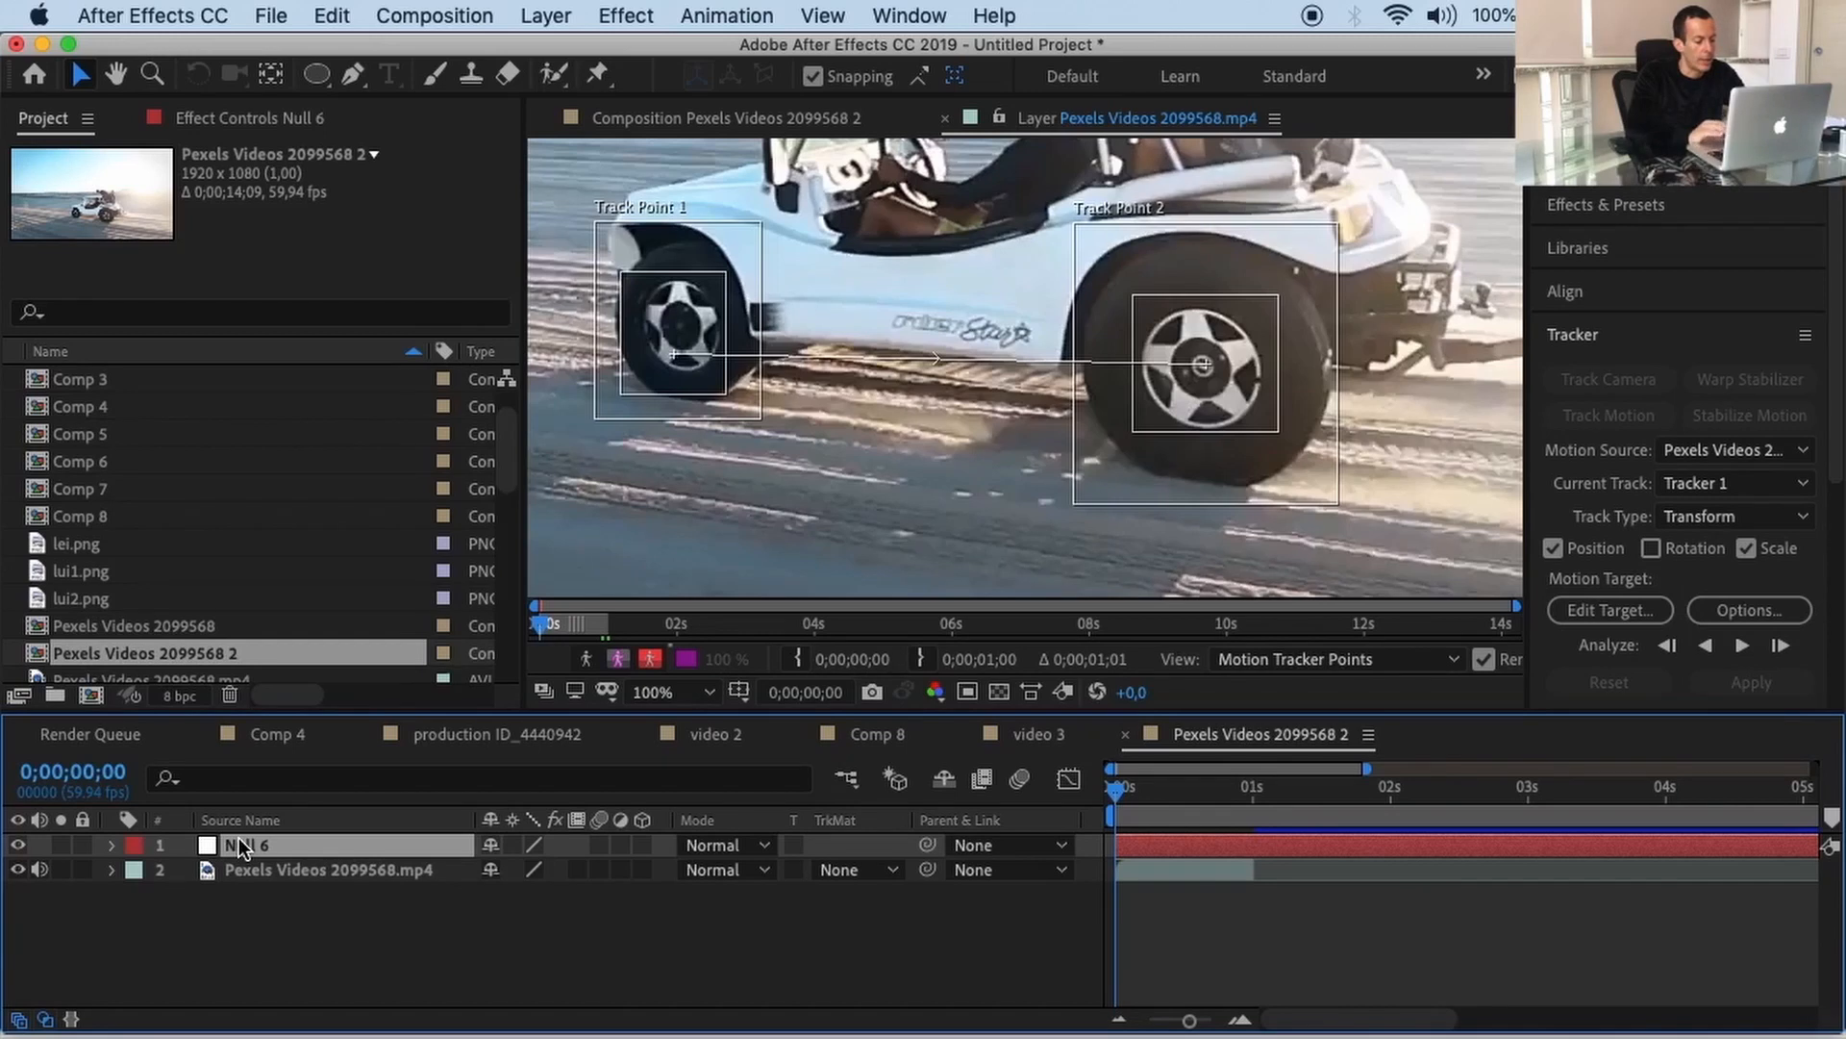
pyautogui.press('Return')
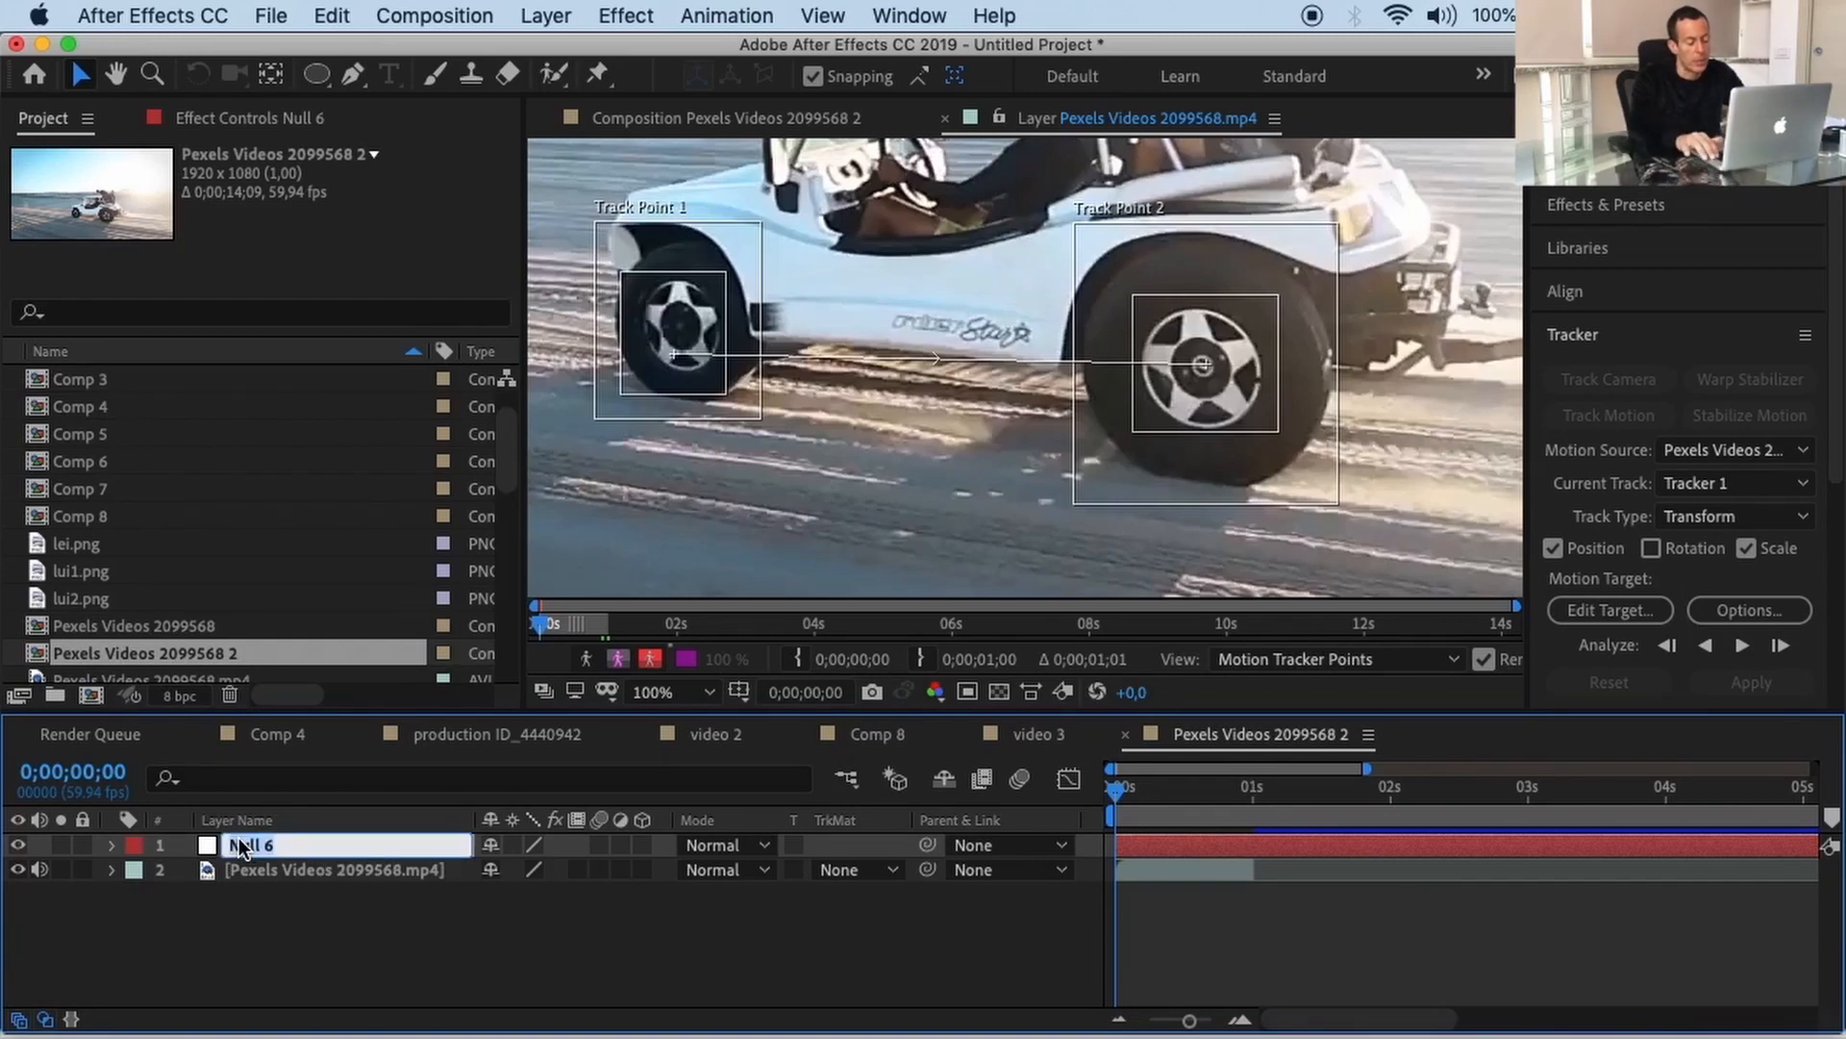
pyautogui.write('Tracke')
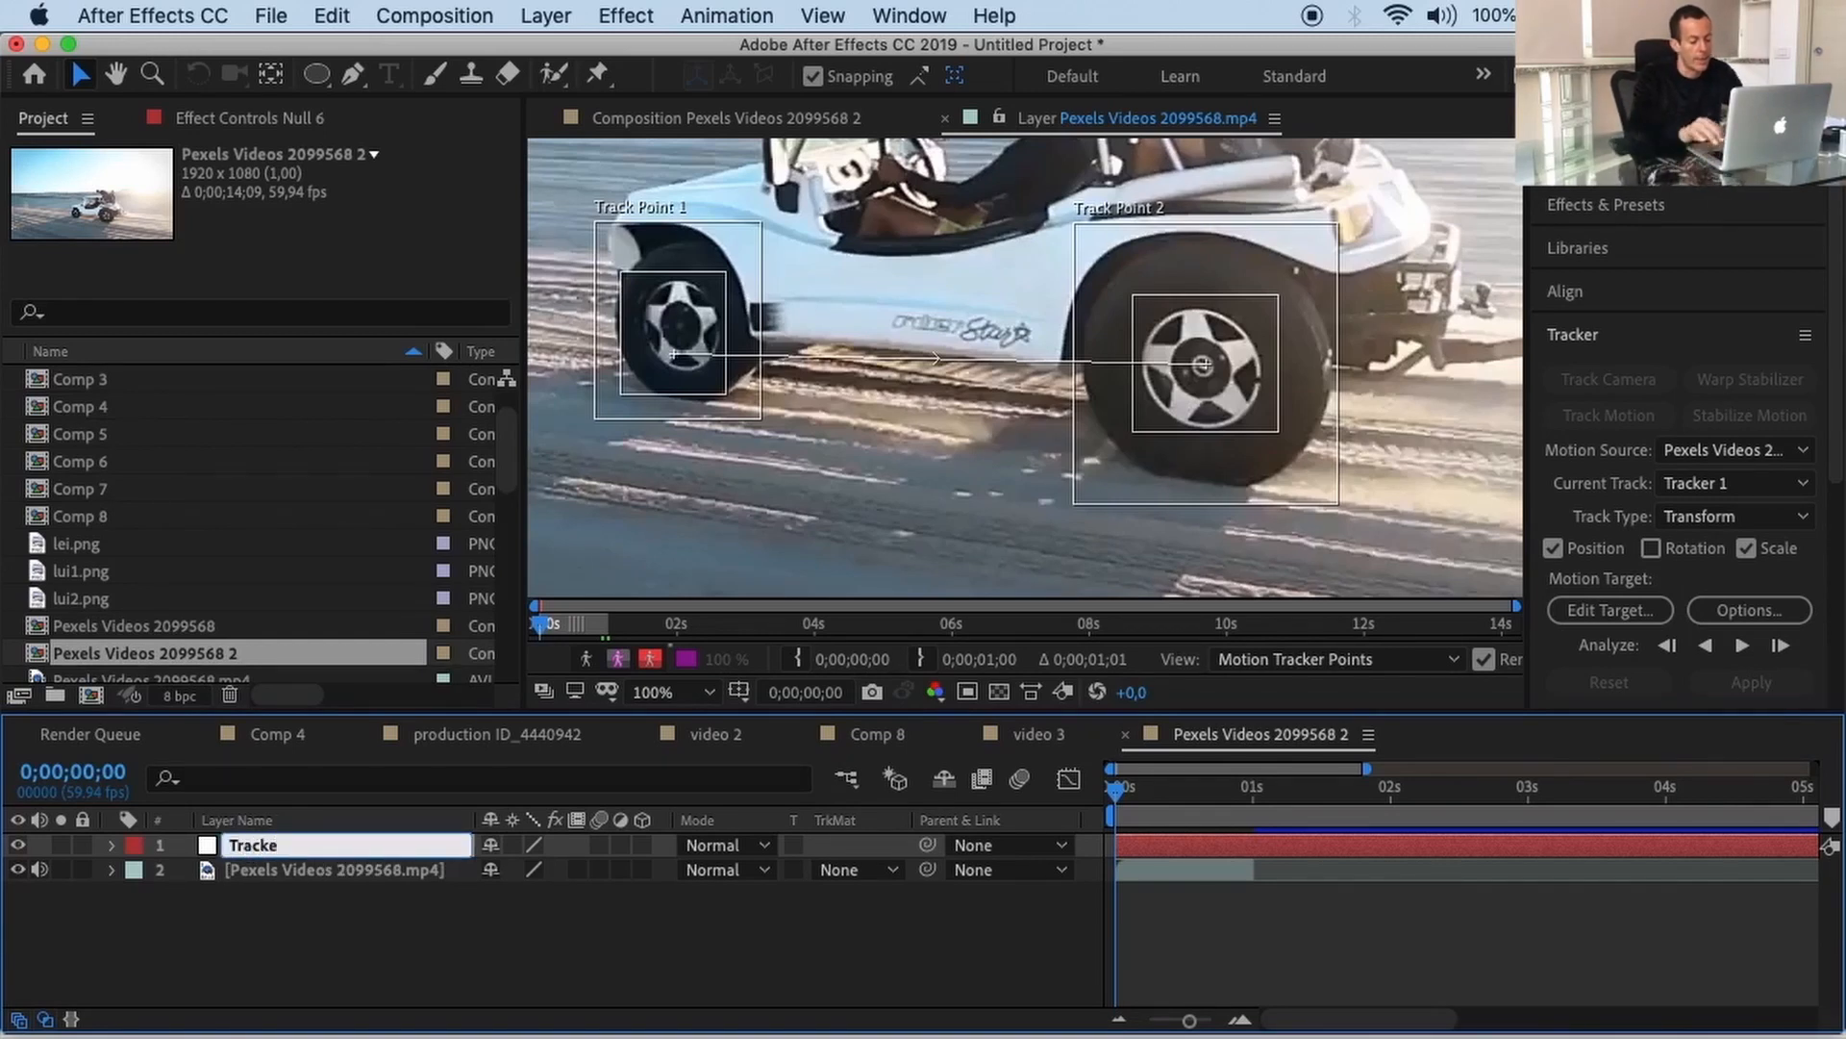
pyautogui.write('r layer')
pyautogui.press('Return')
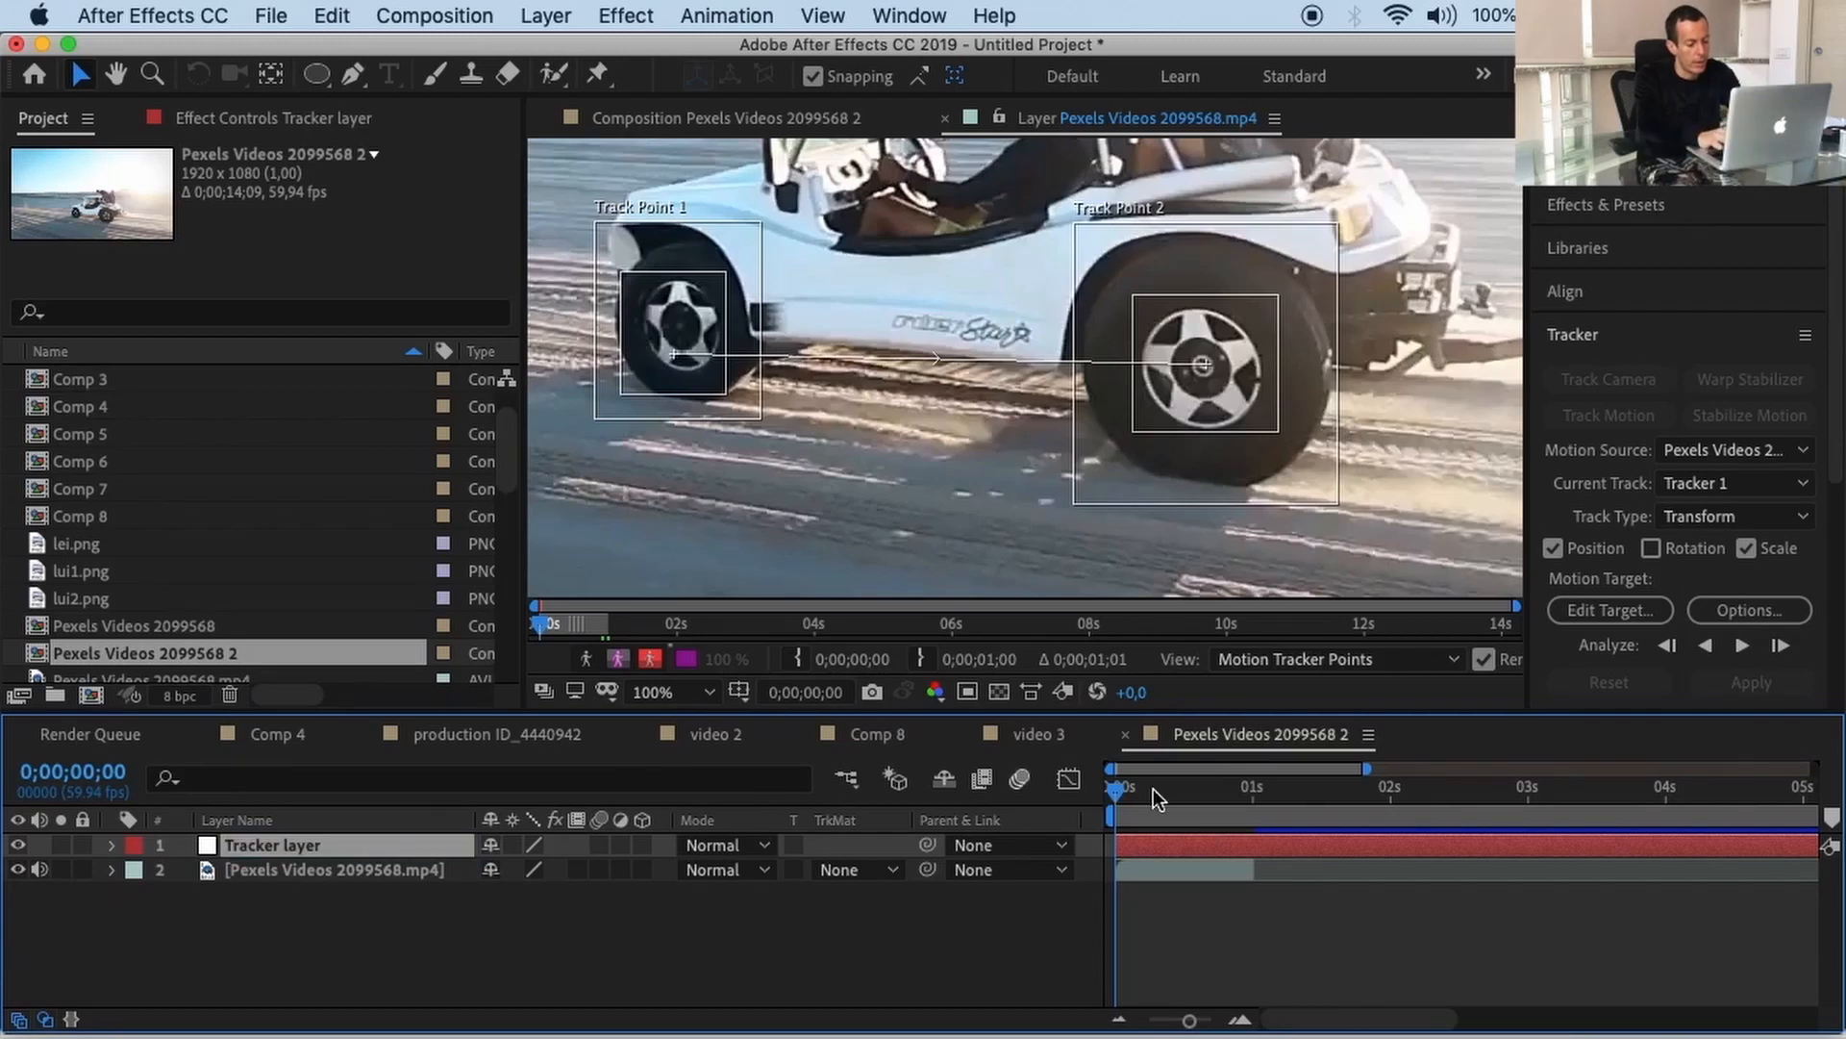
# Step: Set Tracker layer as the motion target and analyze the track points forward
pyautogui.click(1600, 606)
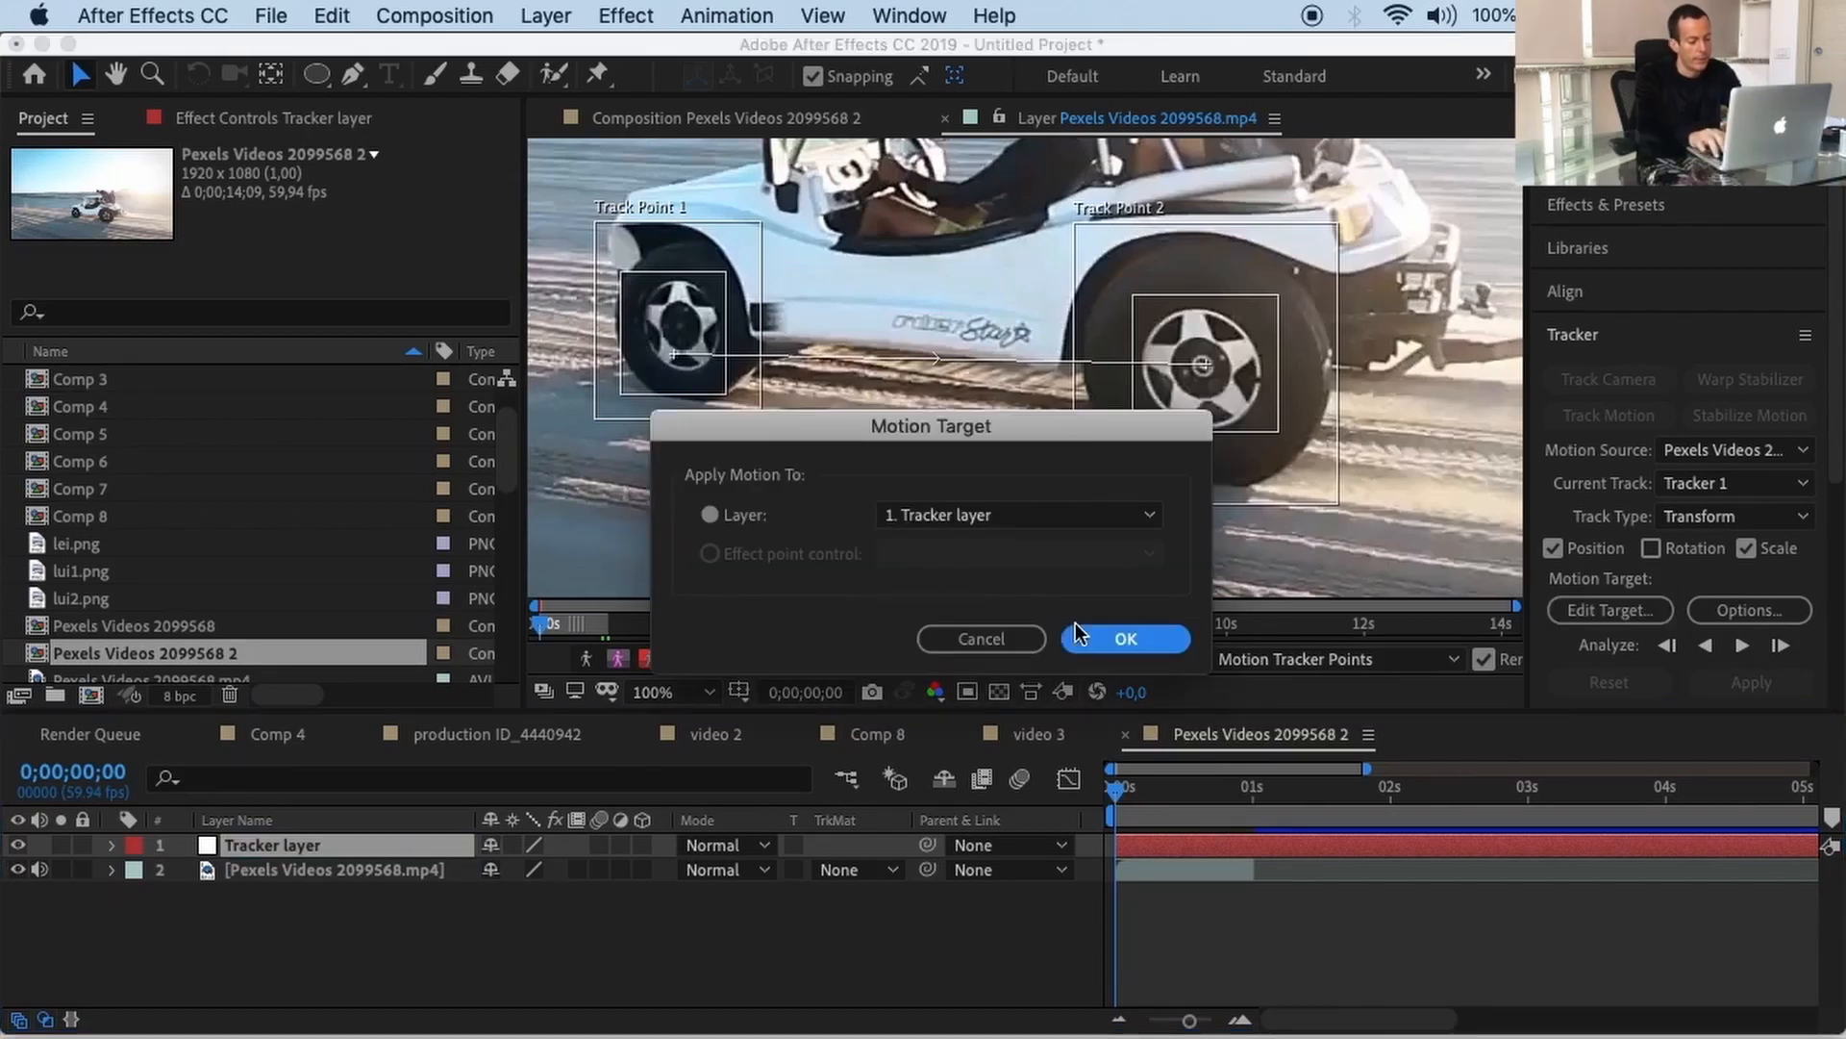
pyautogui.click(1099, 639)
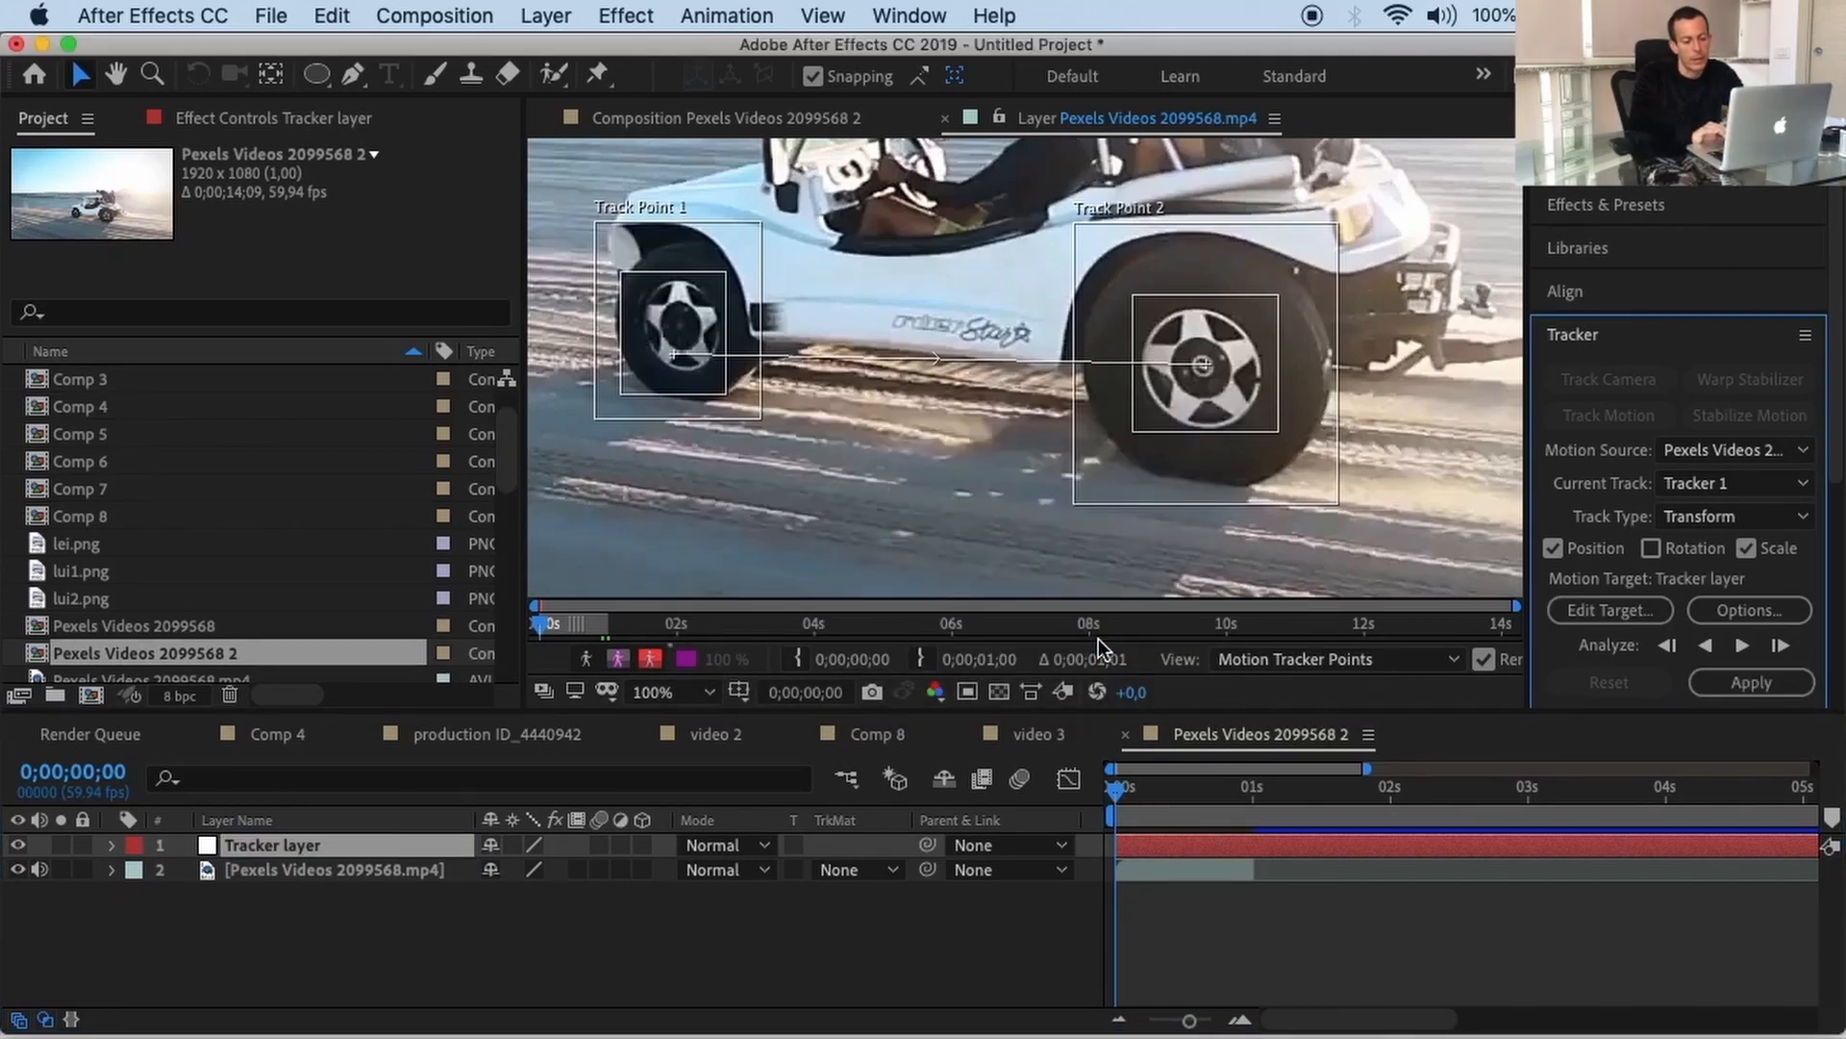
pyautogui.click(1742, 644)
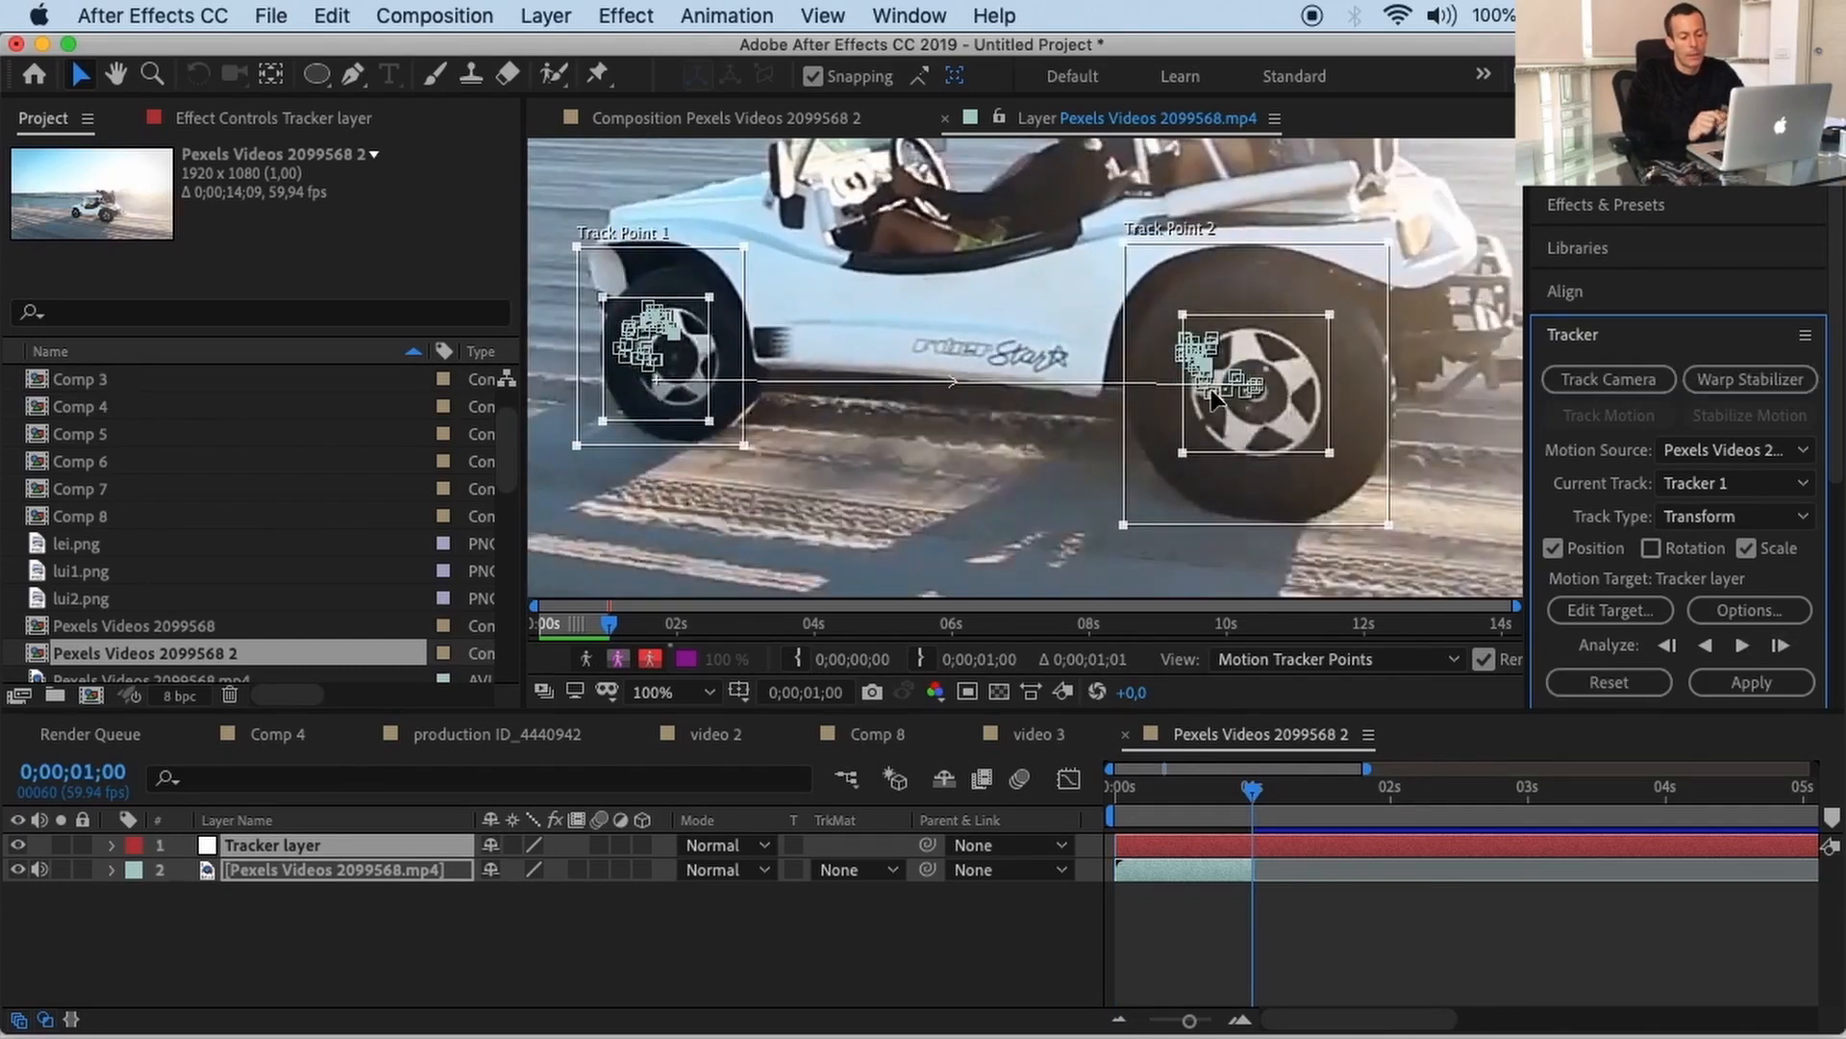
# Step: Zoom and pan the Layer view to review both tracked wheel points
pyautogui.scroll(-4, 1210, 398)
pyautogui.scroll(2, 1210, 398)
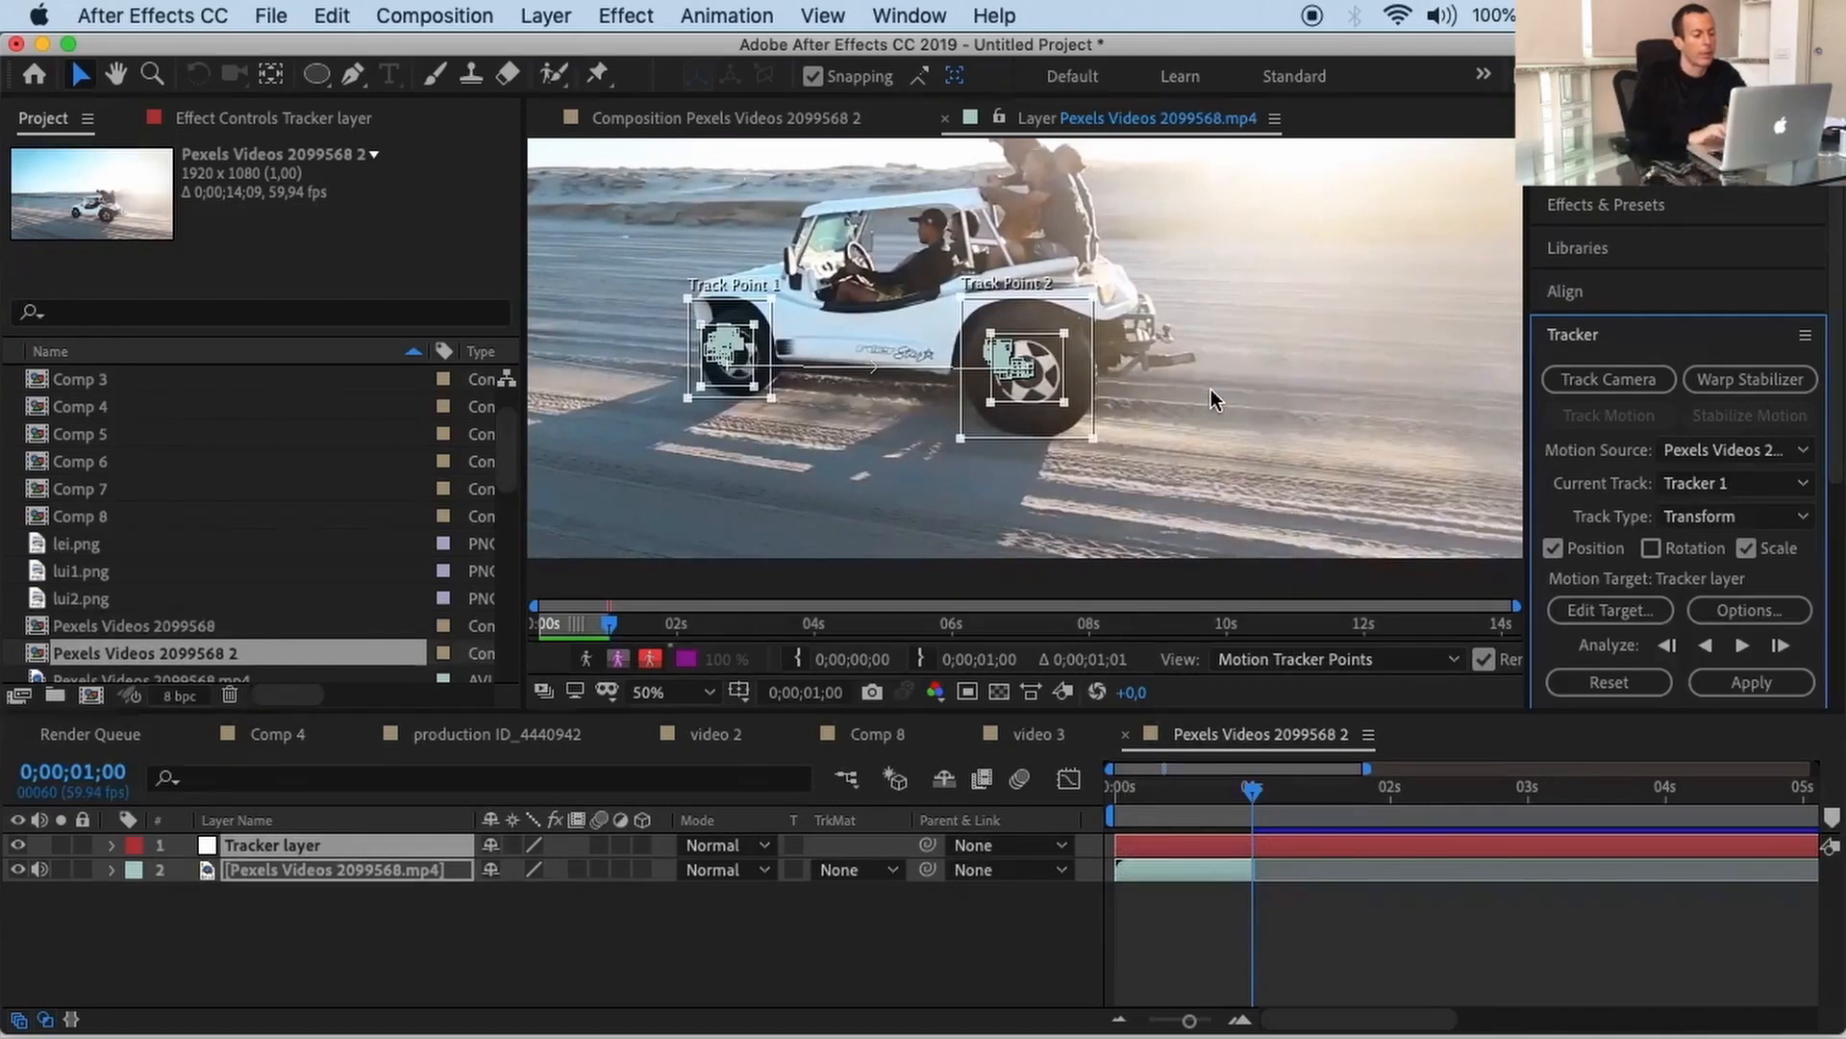
pyautogui.moveTo(1210, 389); pyautogui.dragTo(1310, 460)
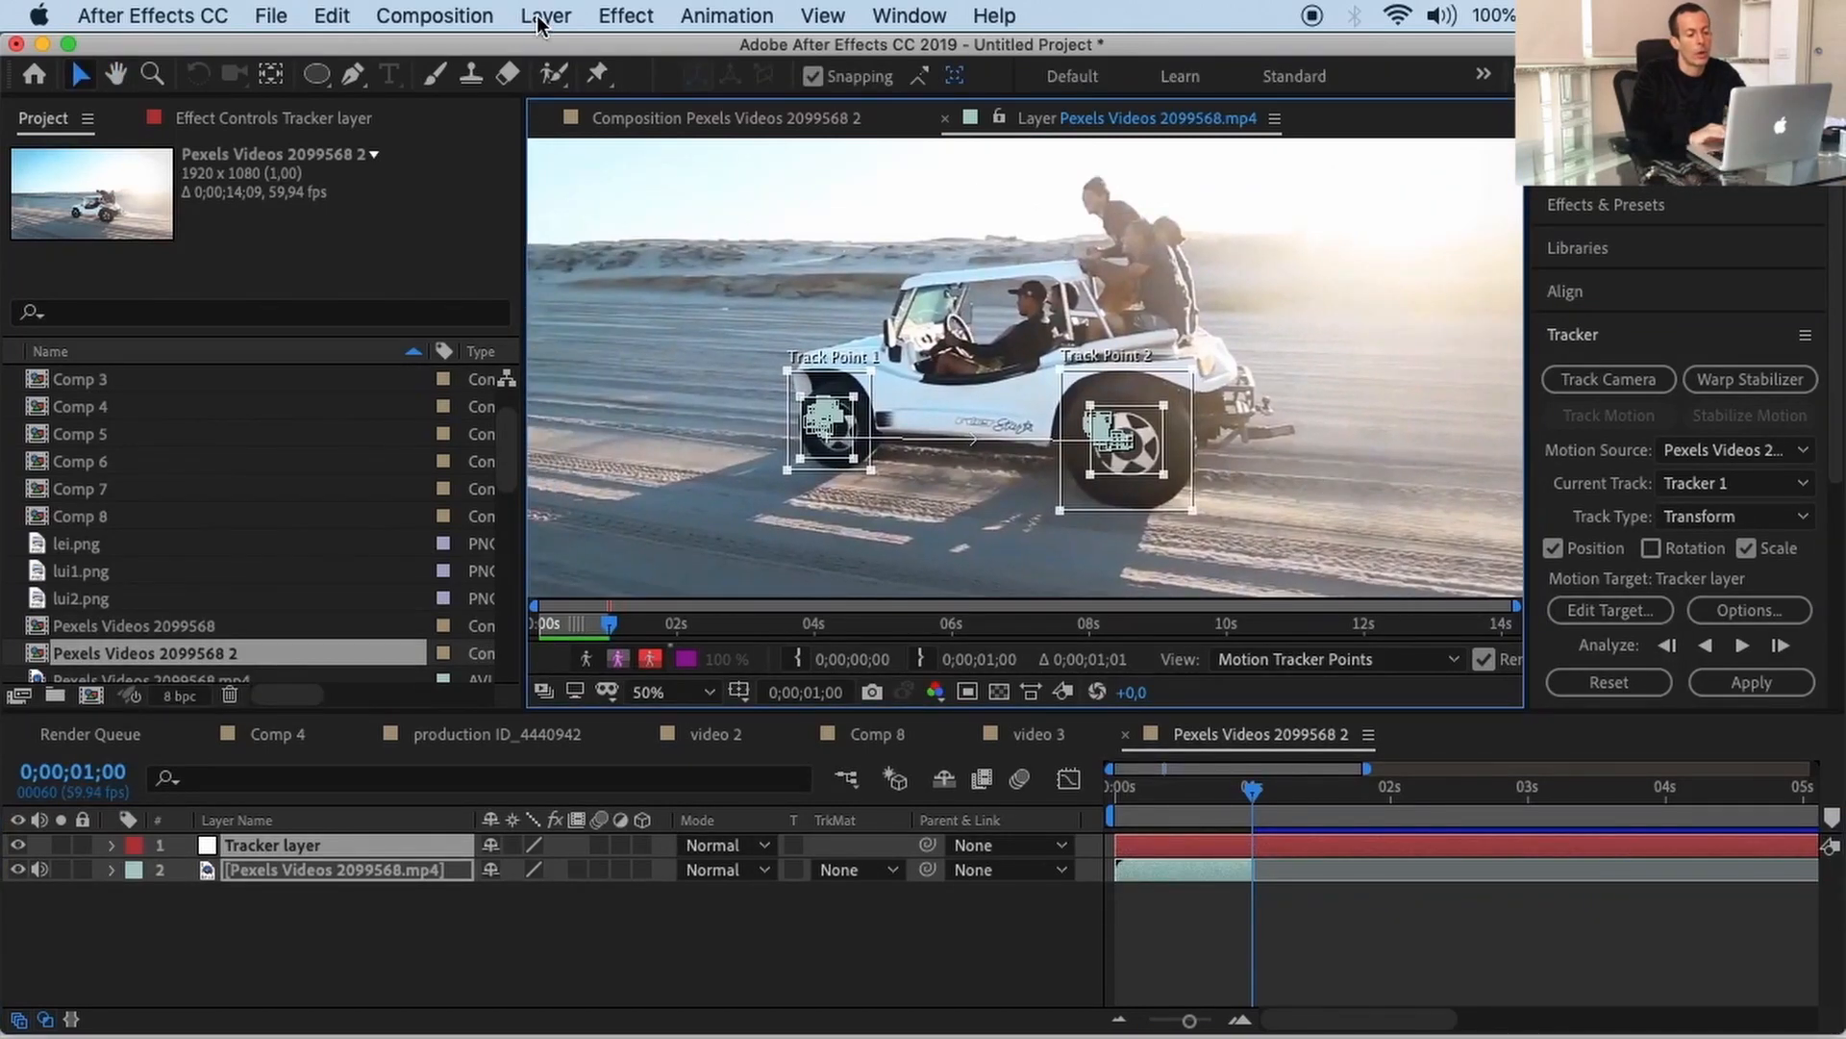
# Step: Create a new text layer reading 'tracking'
pyautogui.click(543, 22)
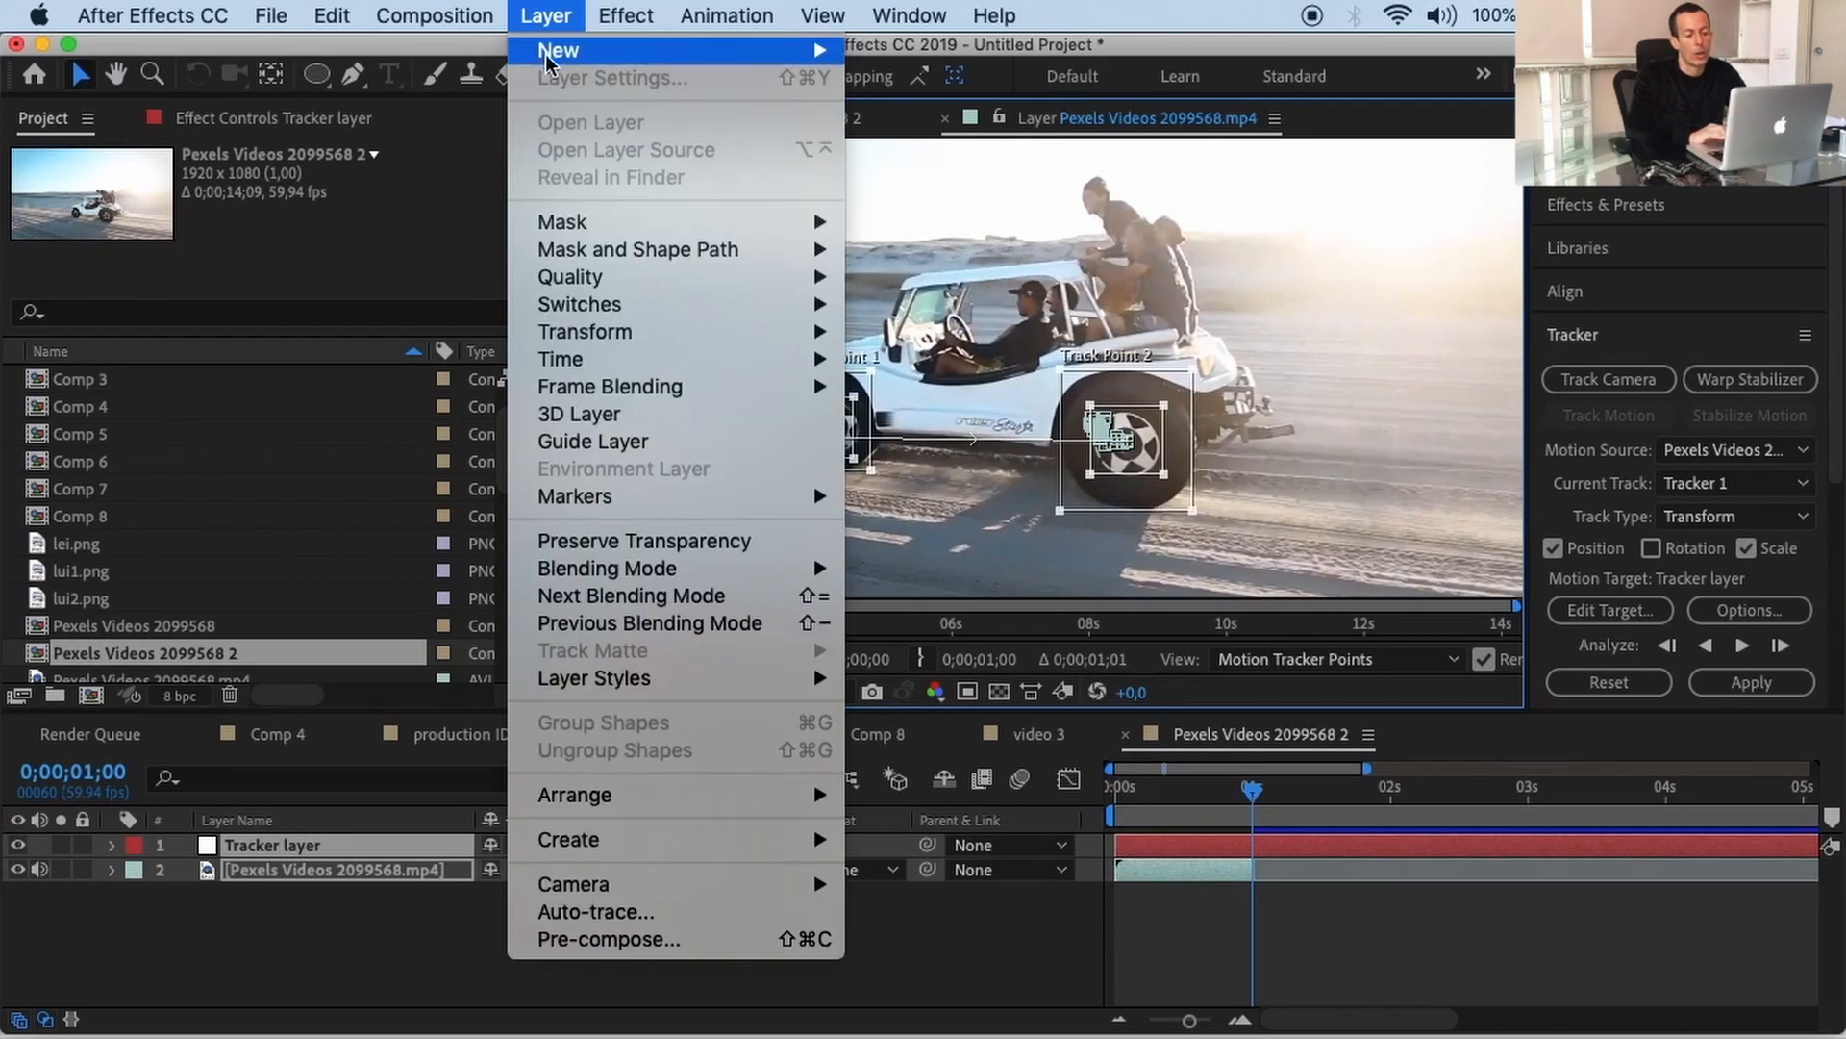
pyautogui.click(863, 51)
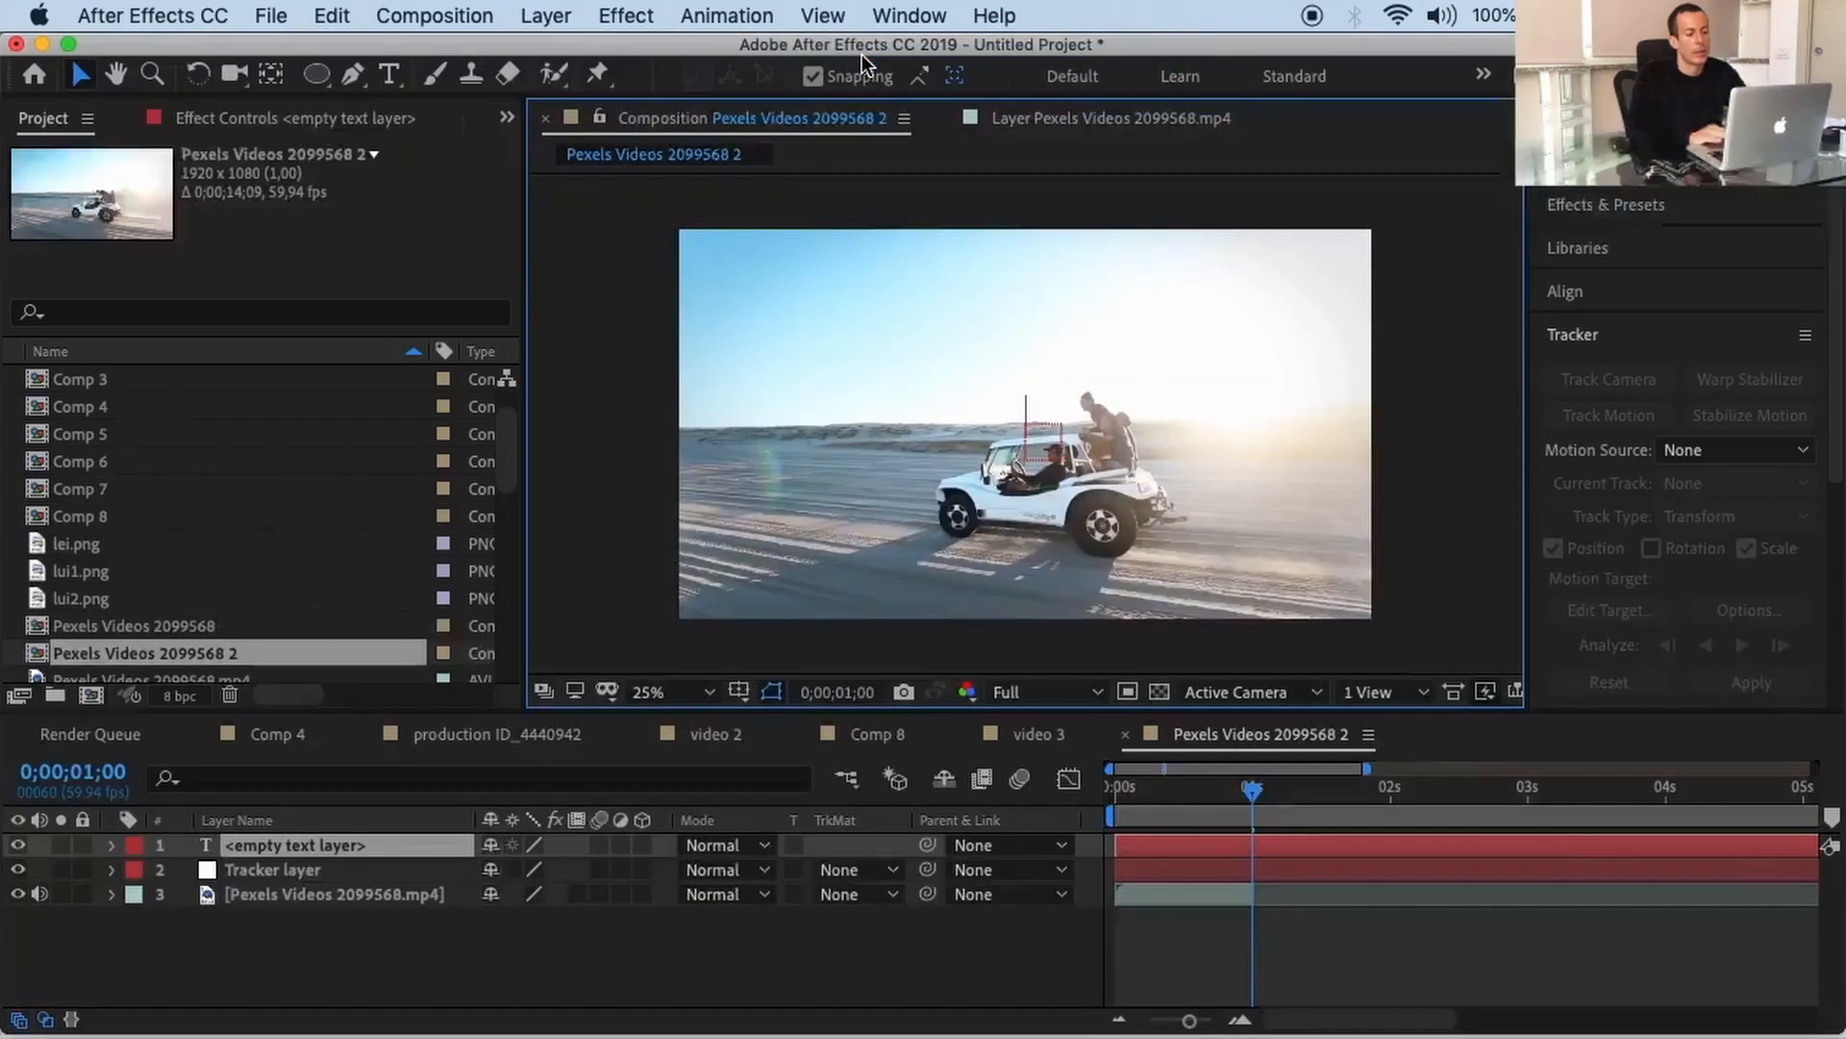
pyautogui.write('tracki')
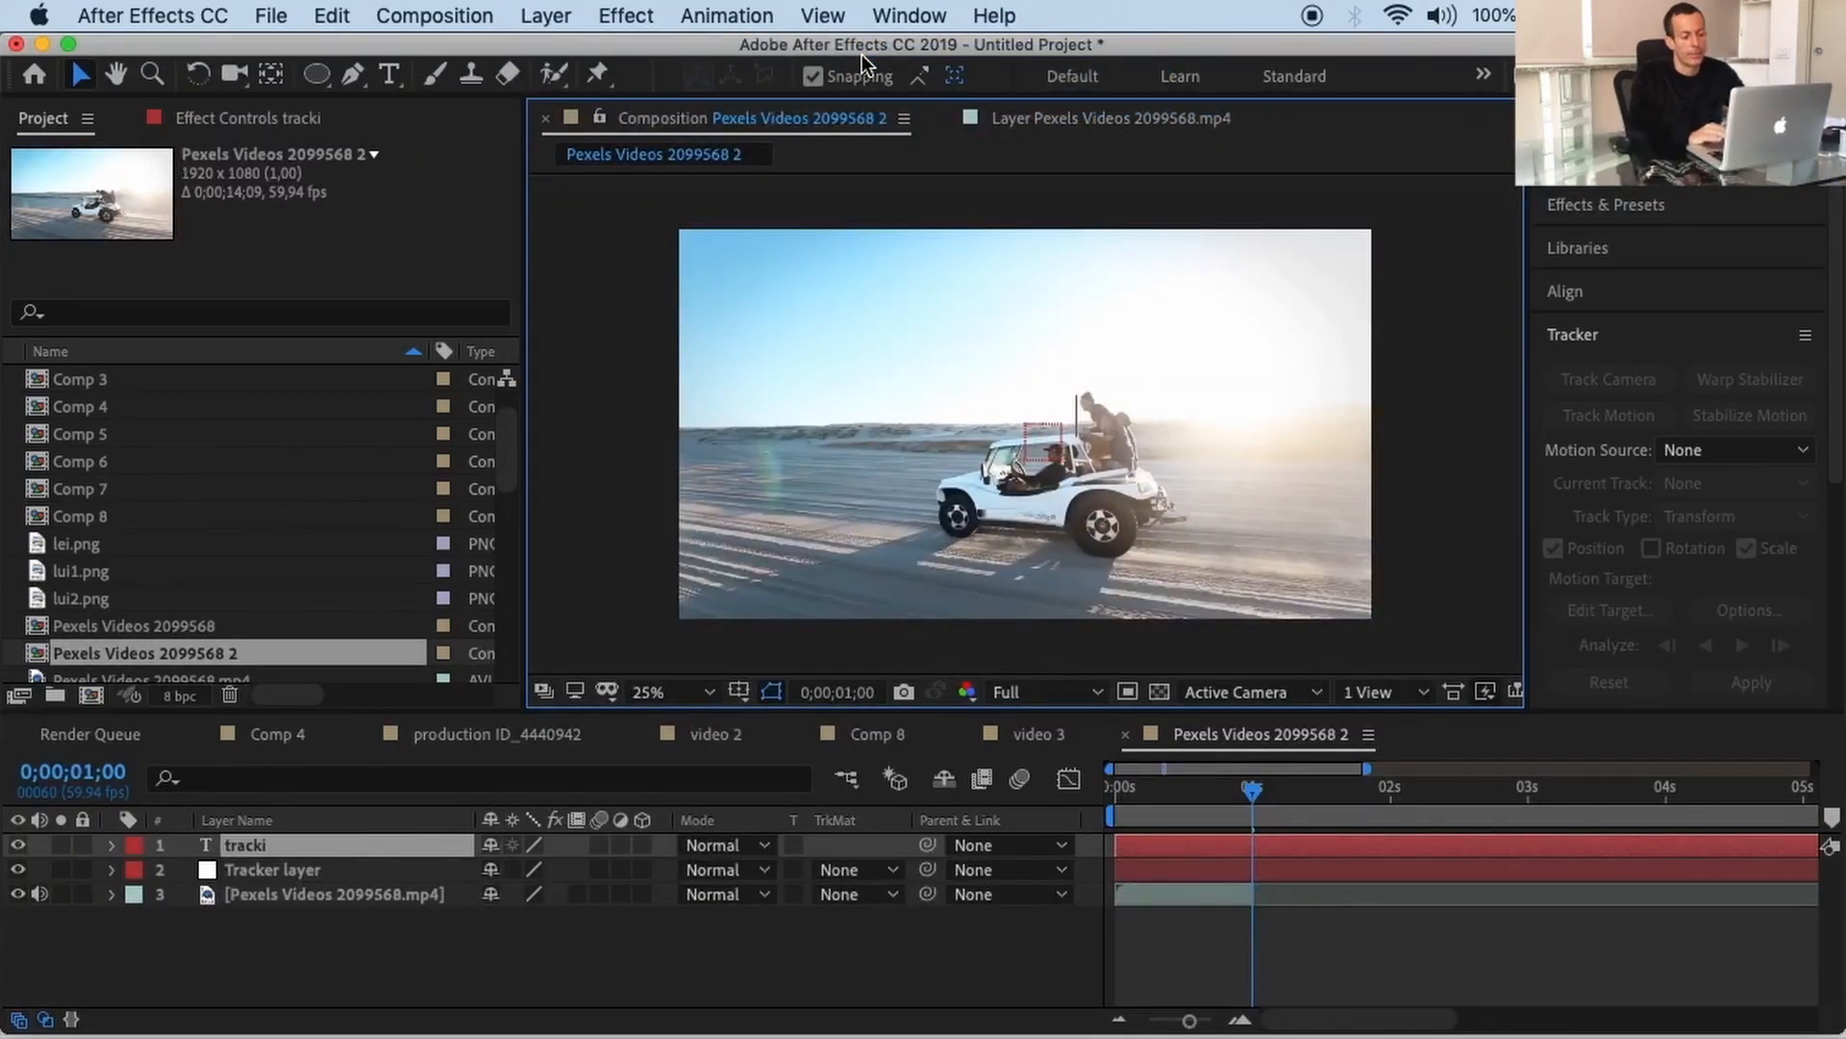
pyautogui.write('ng')
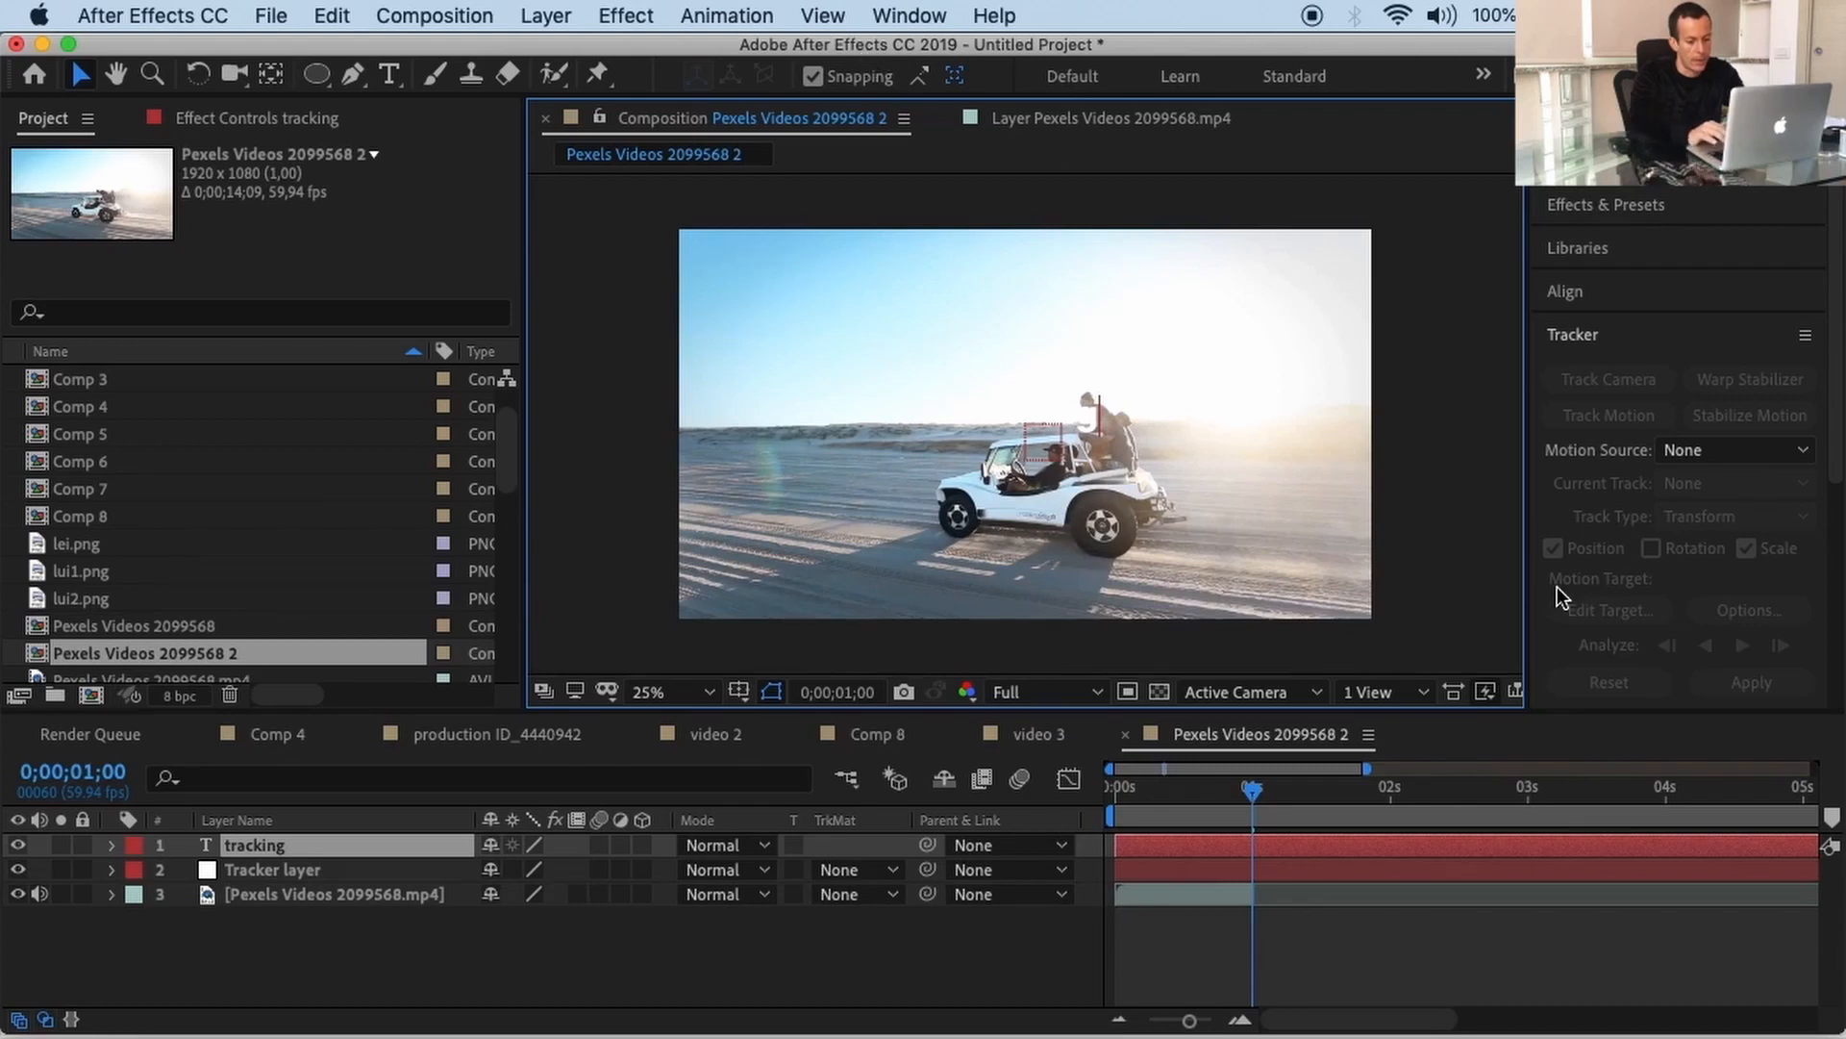
# Step: Set the text fill colour to black in the Character panel
pyautogui.scroll(-5, 1560, 594)
pyautogui.click(1592, 683)
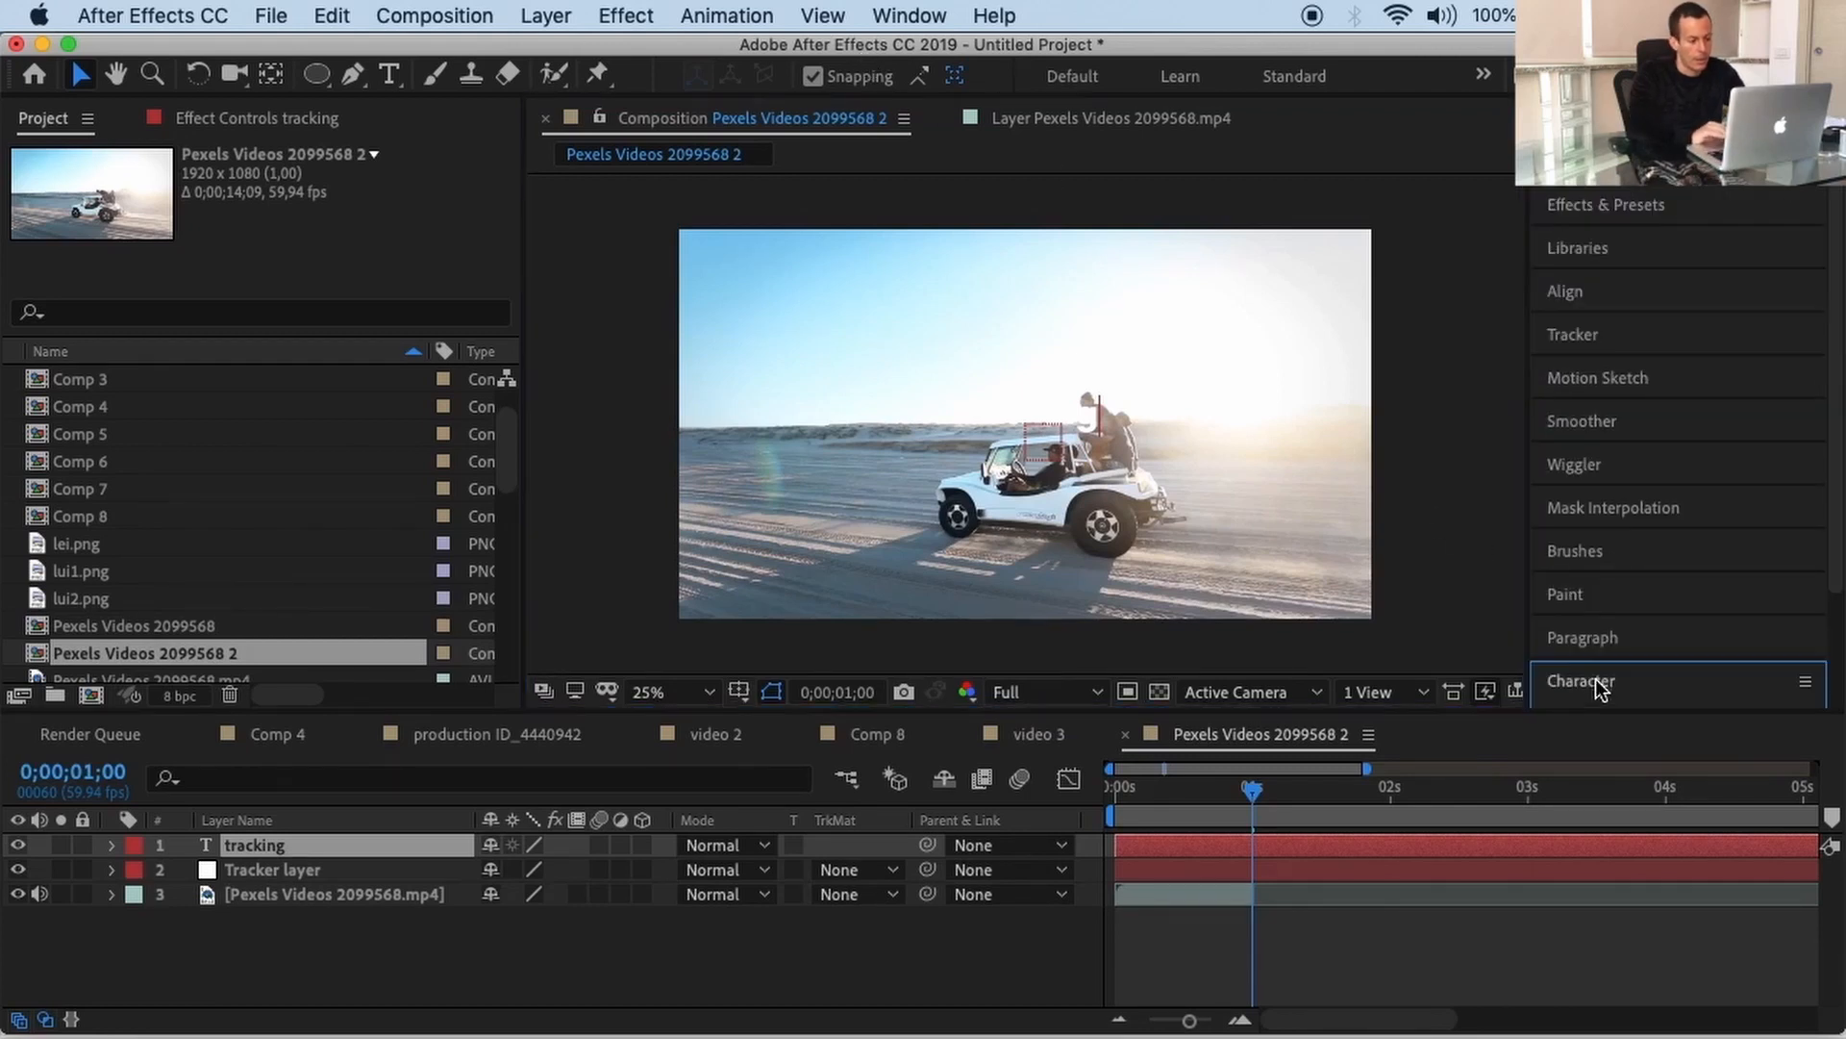
pyautogui.click(1774, 603)
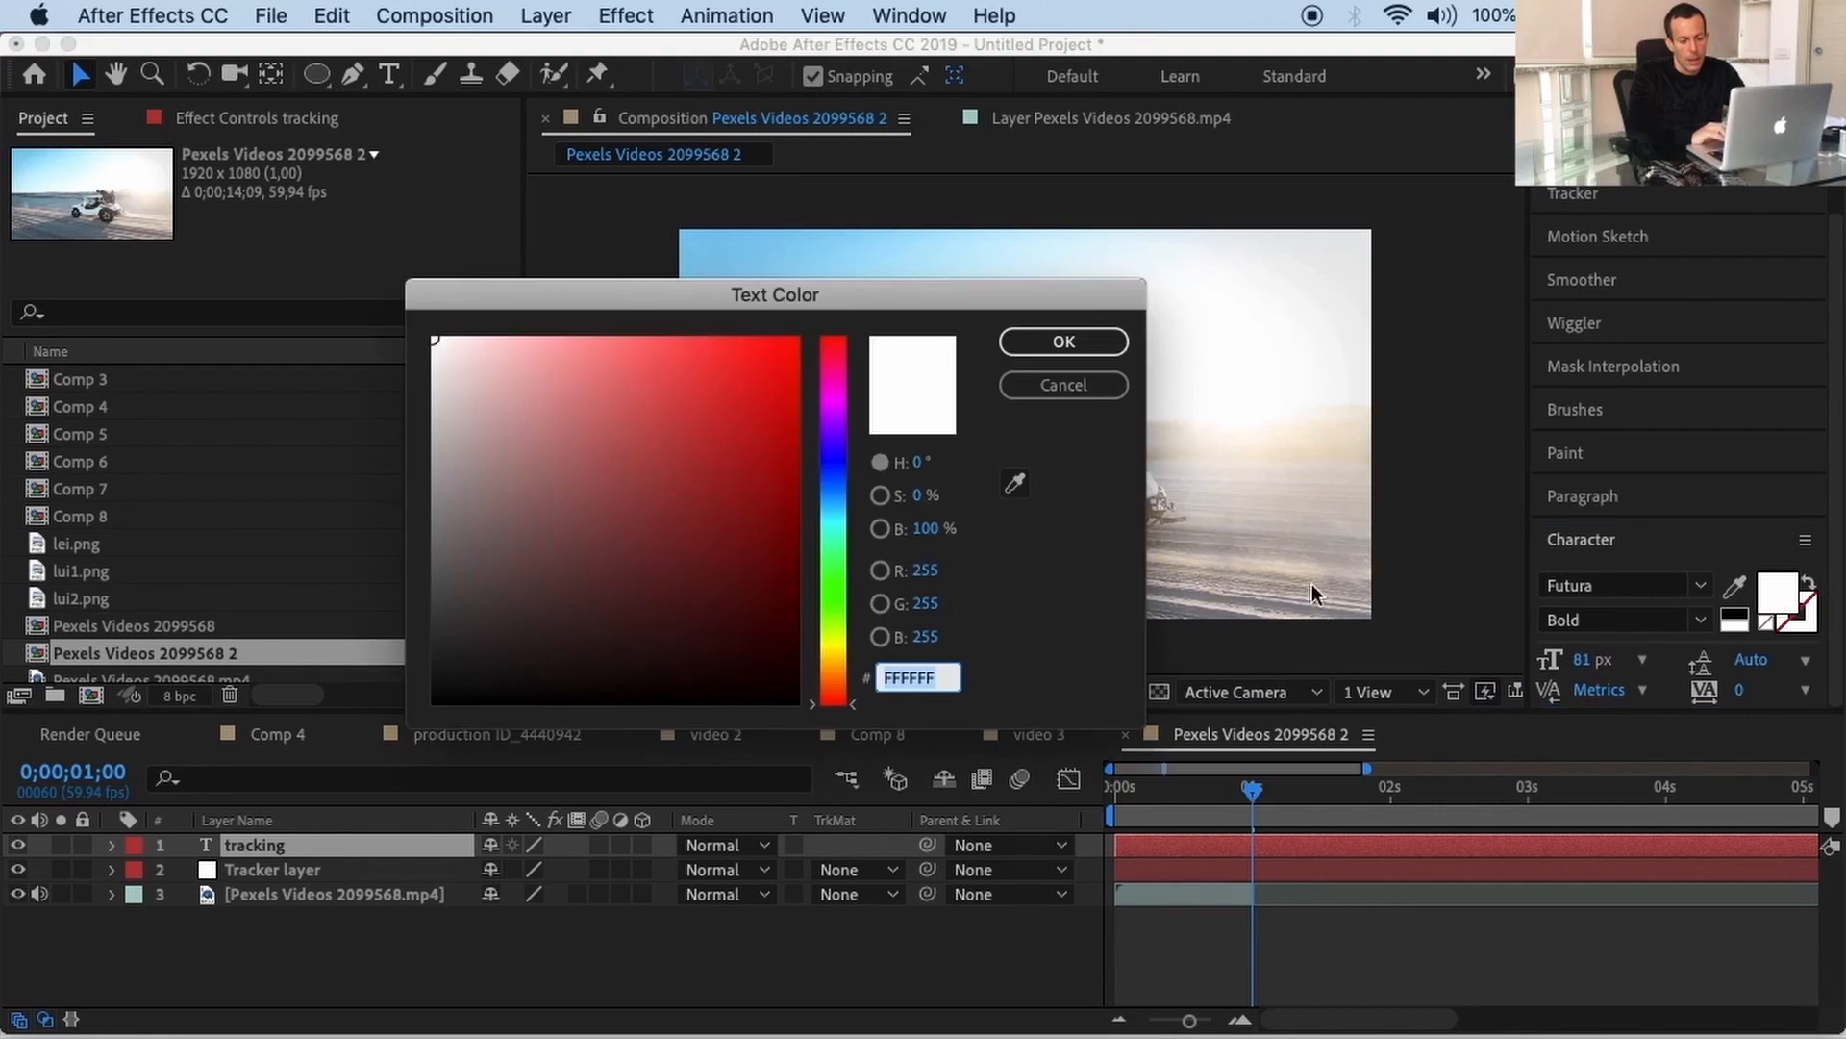
pyautogui.click(769, 687)
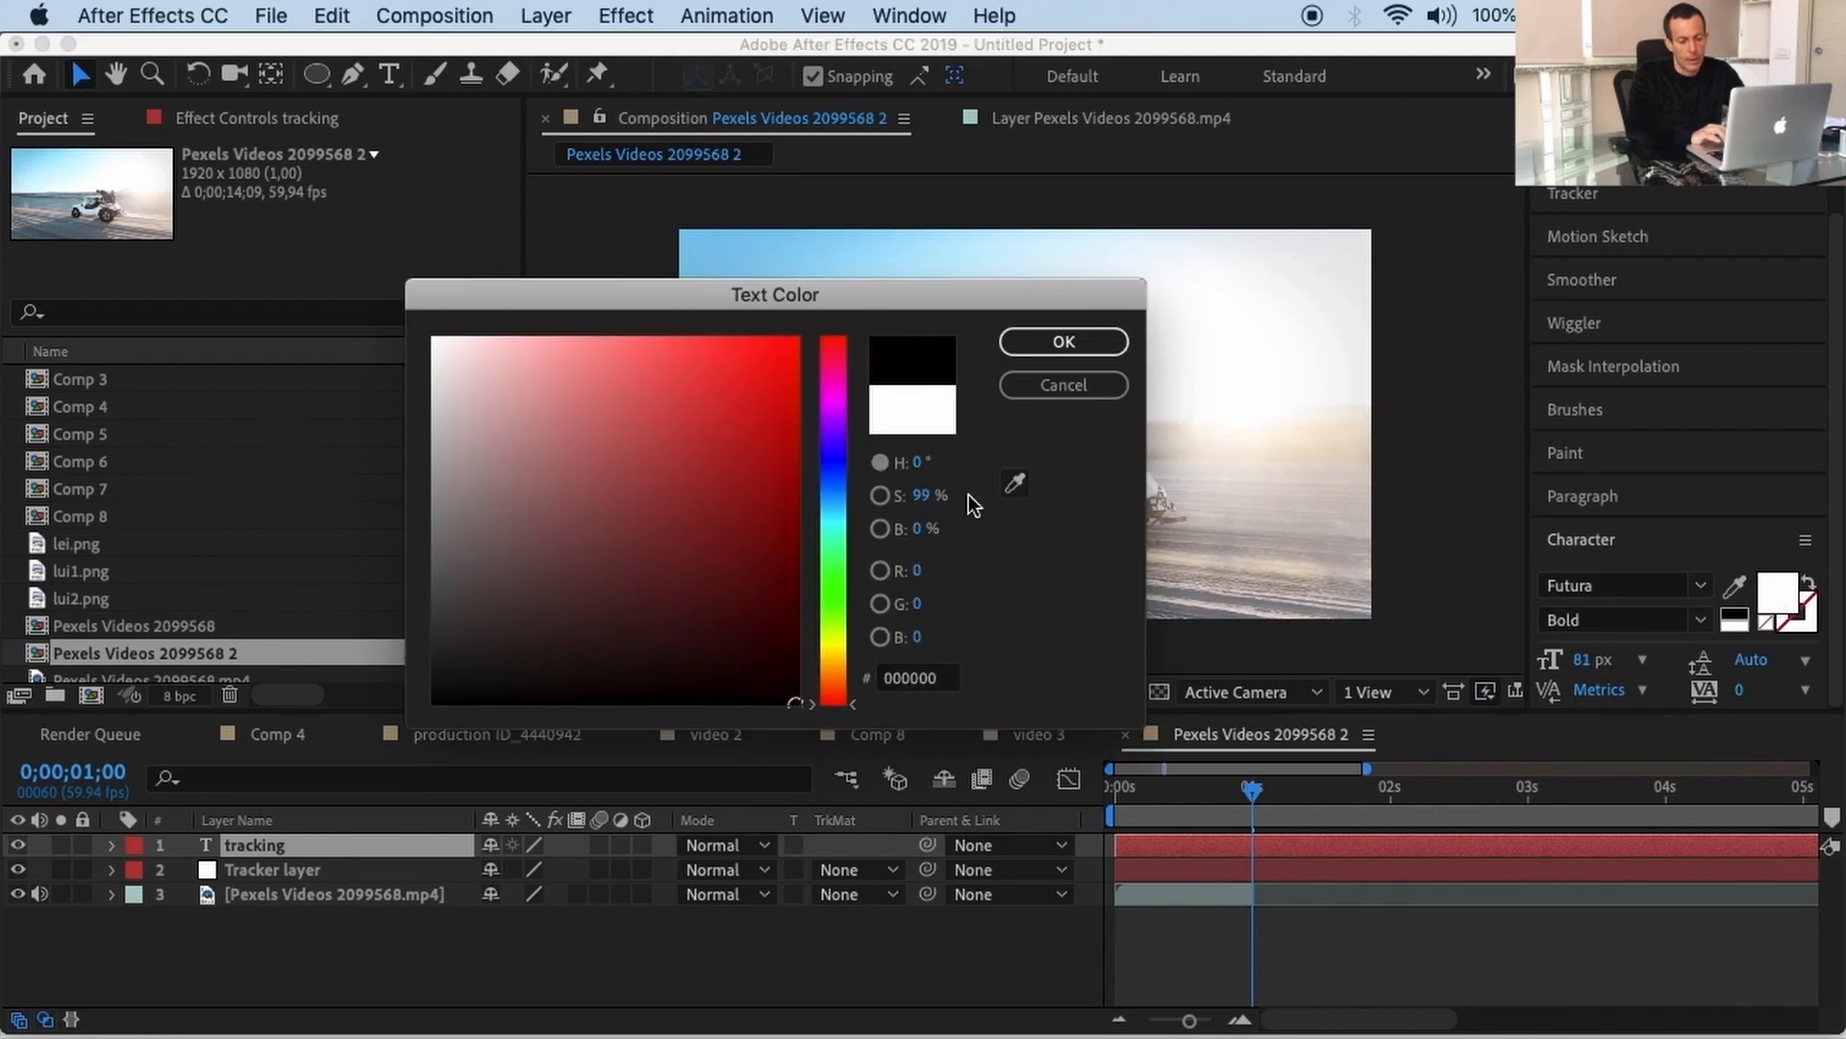
pyautogui.click(1096, 352)
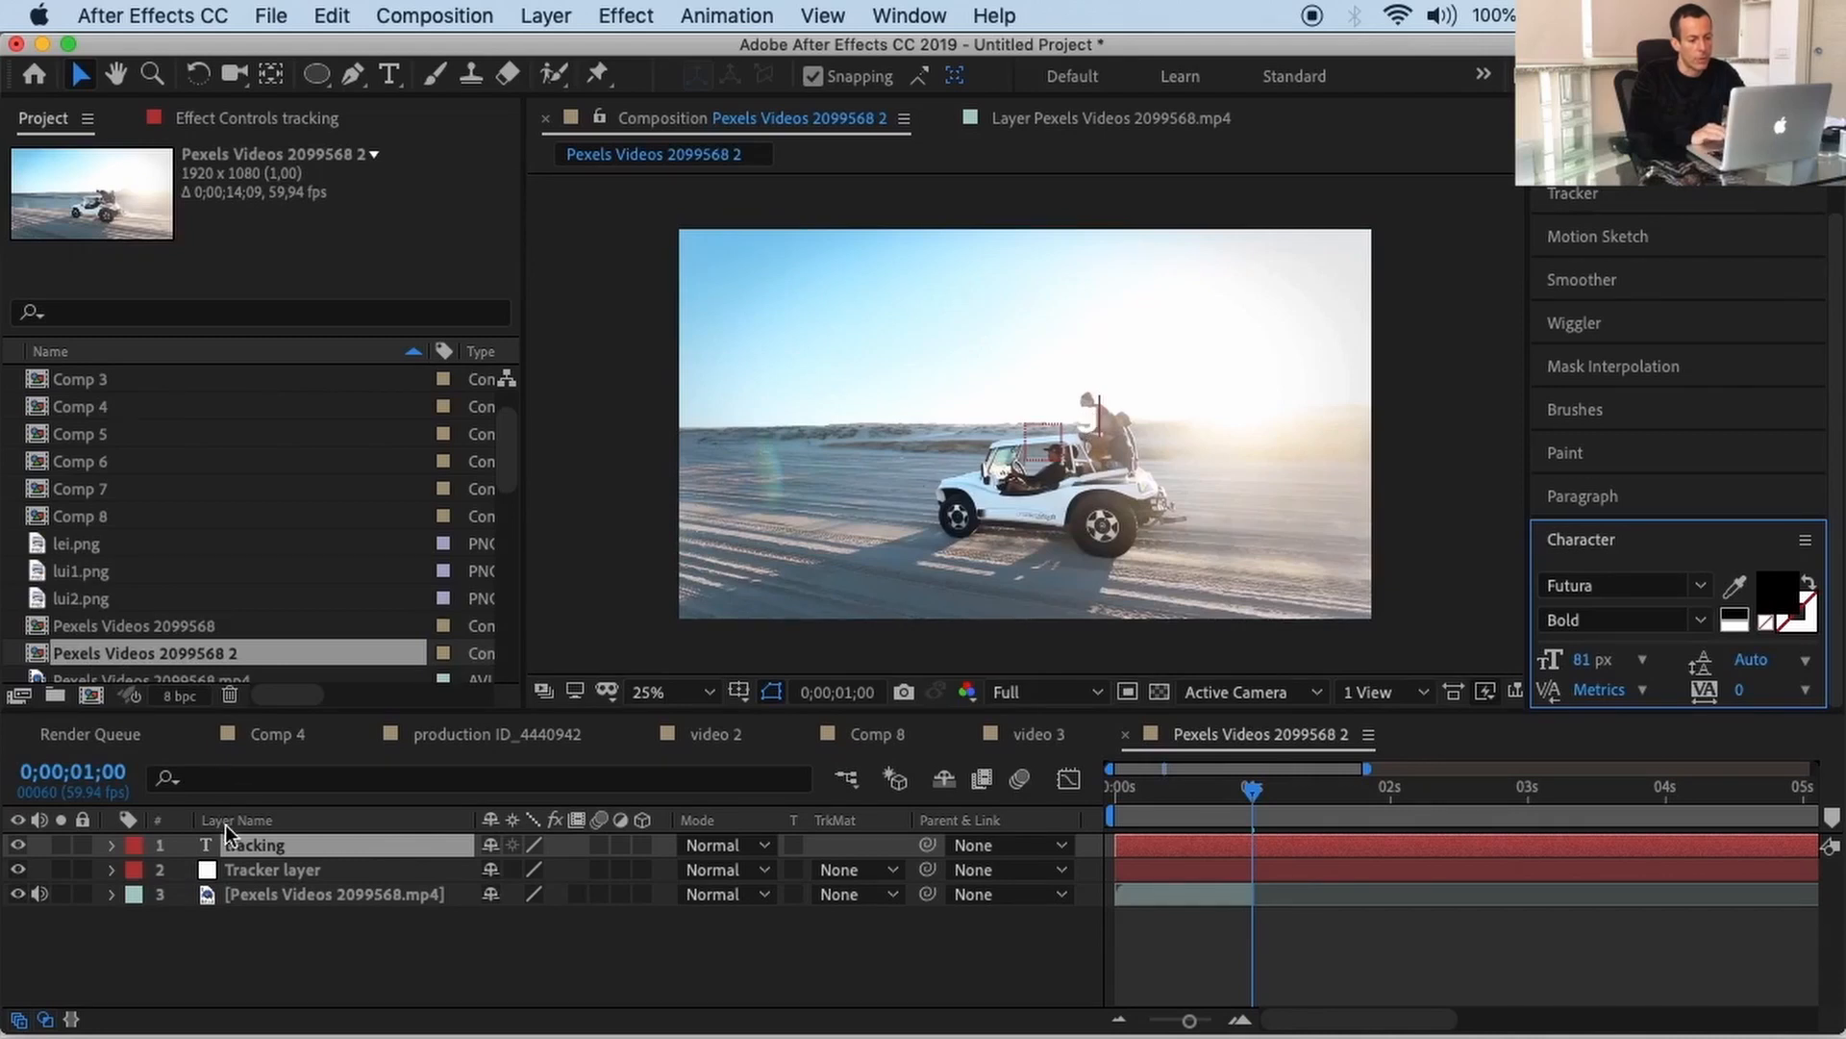
# Step: Apply black to the tracking text again and start deleting its last letters toward 'track'
pyautogui.doubleClick(286, 843)
pyautogui.click(1777, 591)
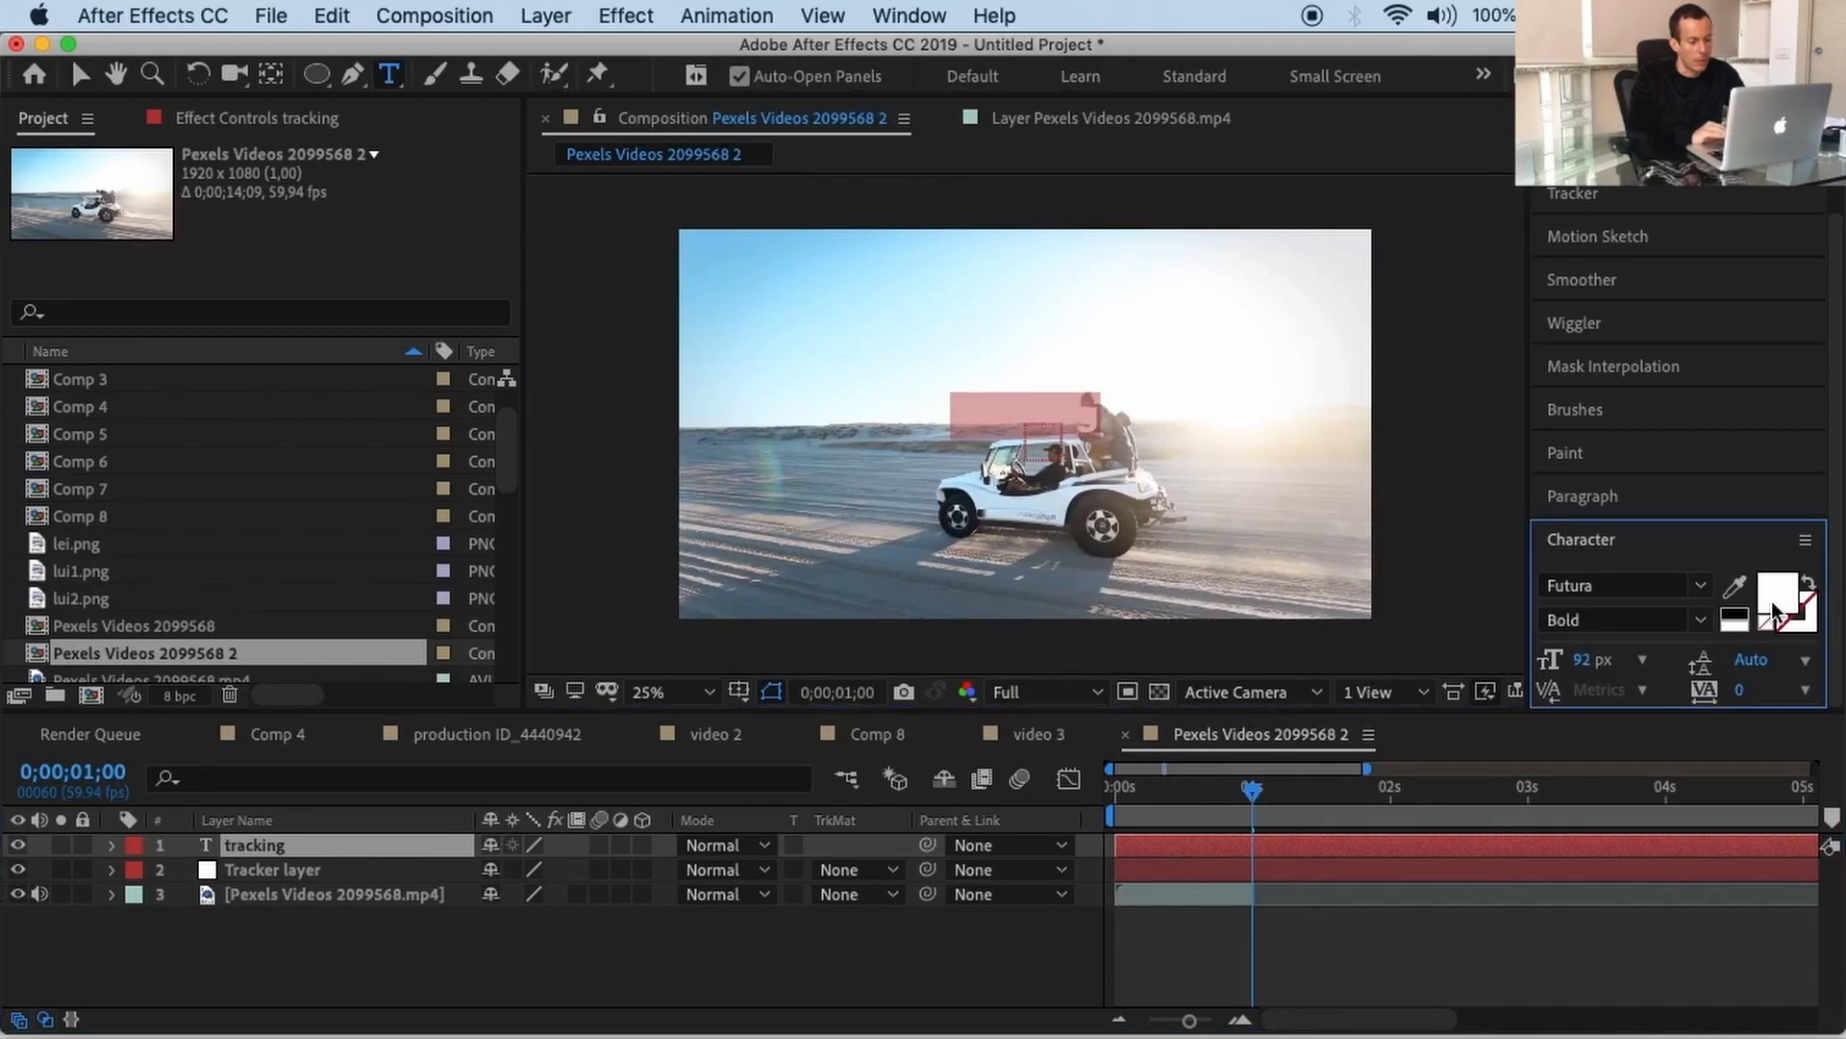
pyautogui.moveTo(770, 650); pyautogui.dragTo(798, 702)
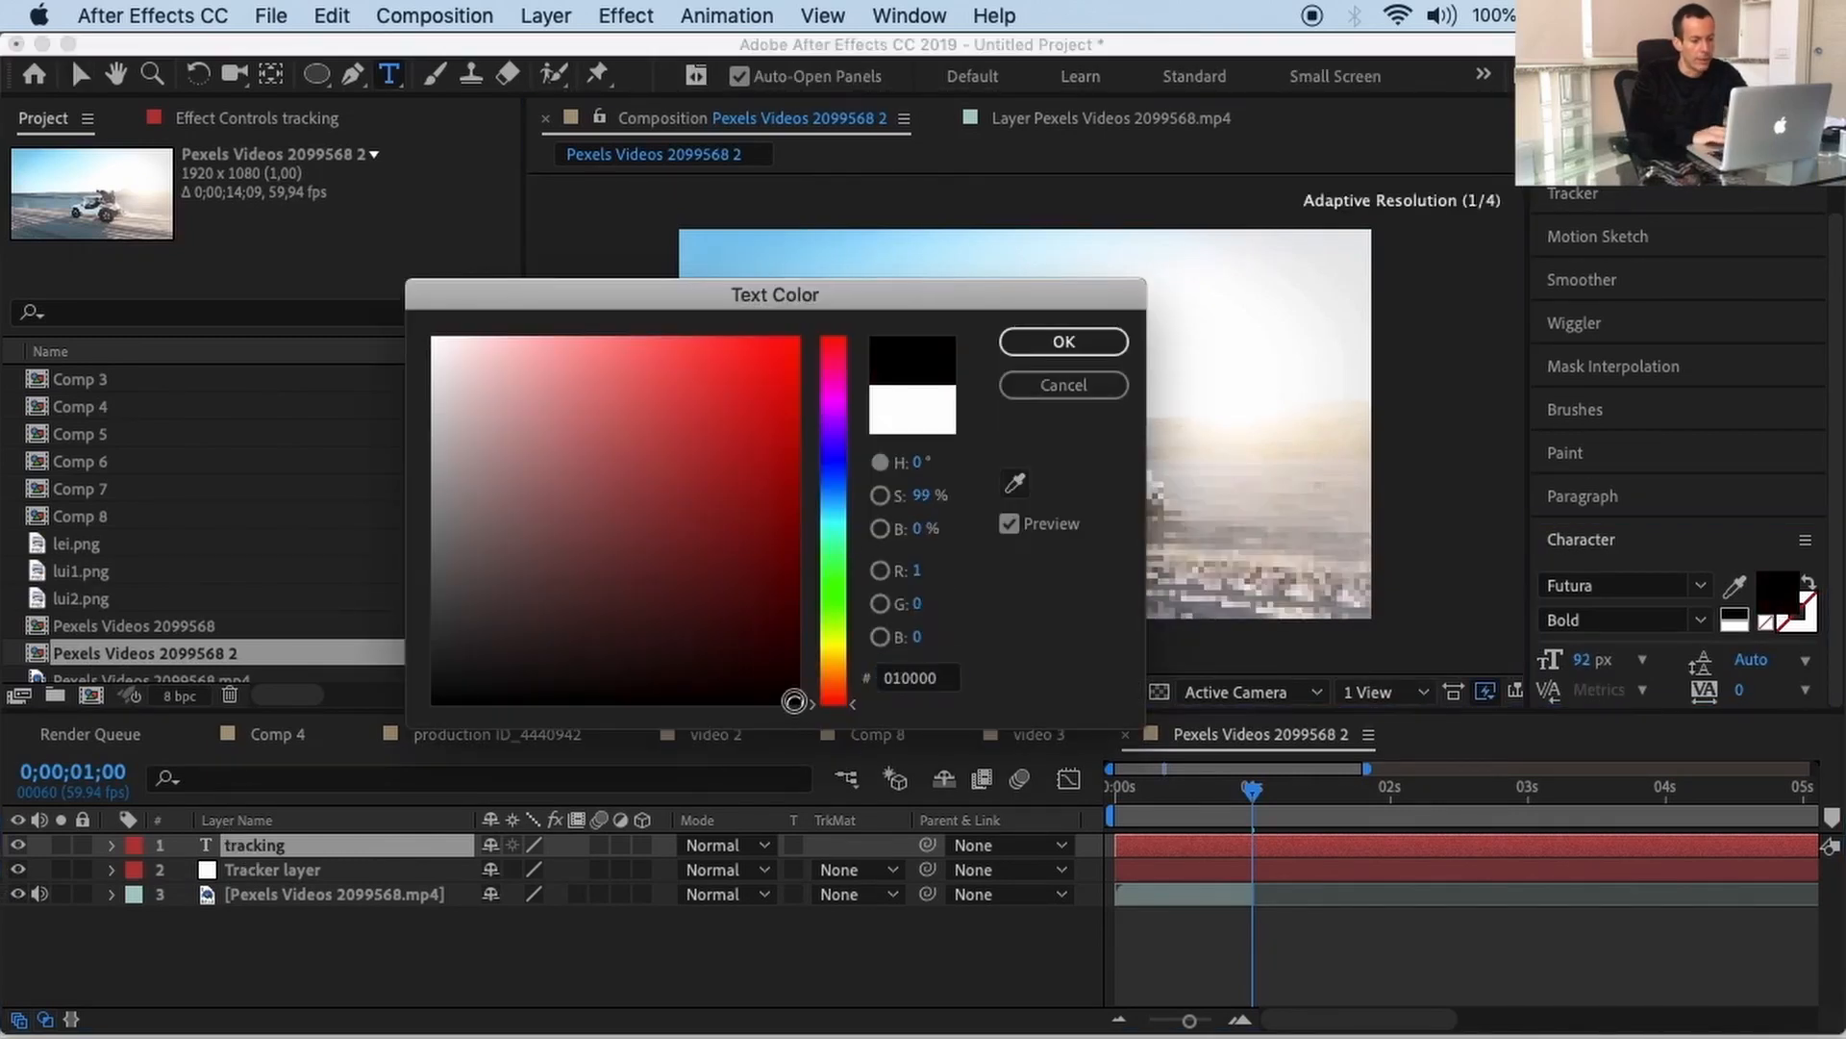
pyautogui.click(1063, 342)
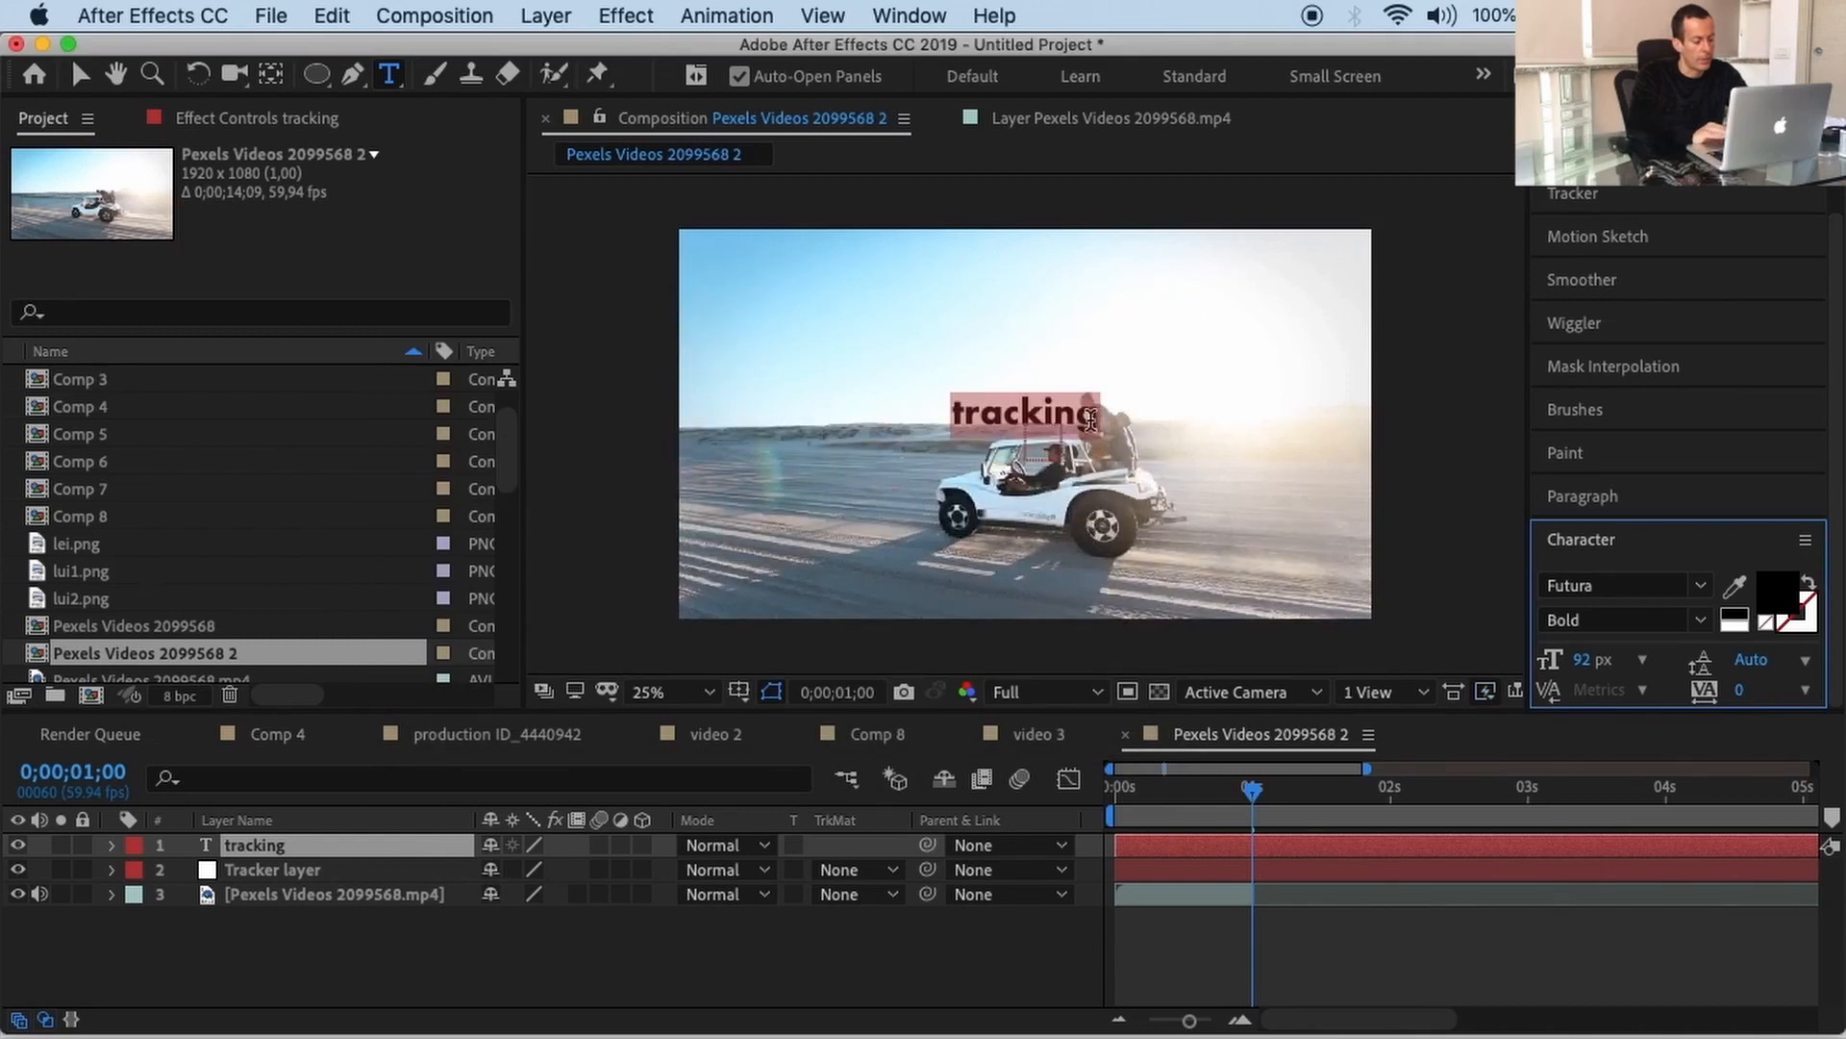
pyautogui.click(1091, 420)
pyautogui.press('BackSpace')
pyautogui.press('BackSpace')
pyautogui.press('BackSpace')
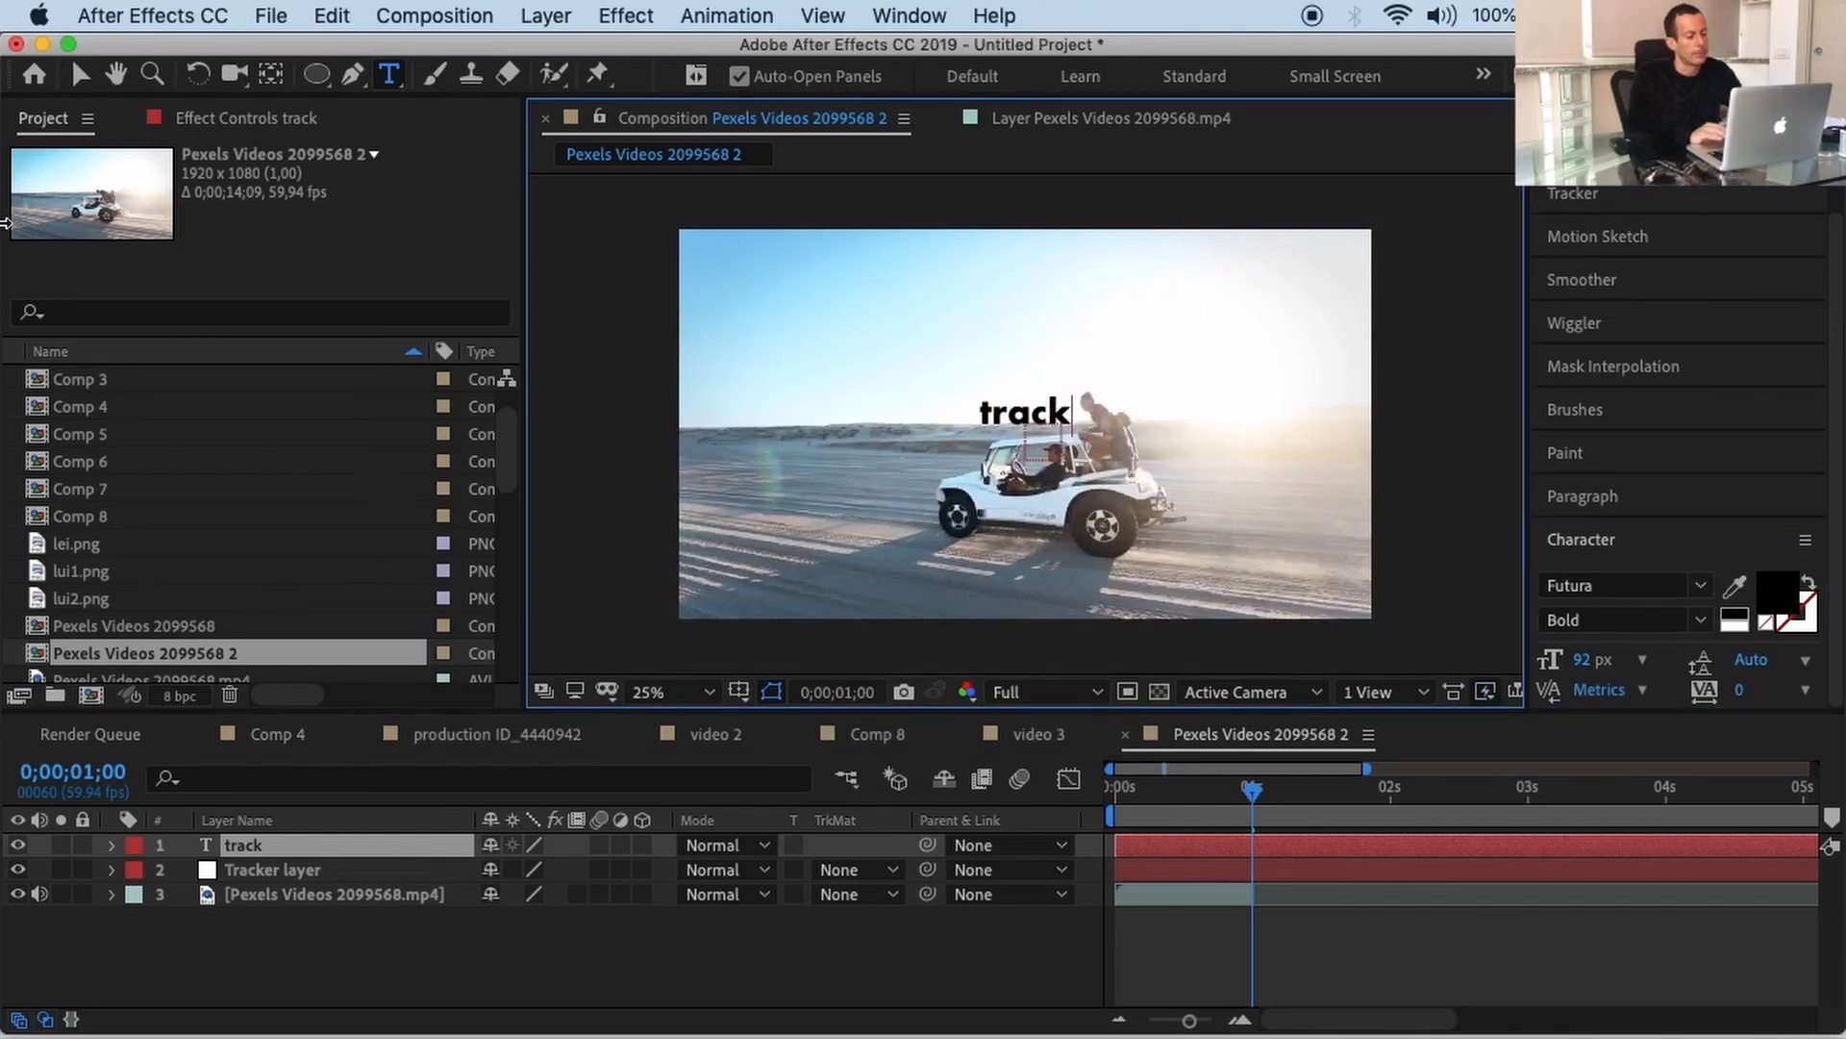
# Step: Nudge the 'track' text down and to the left beside the buggy
pyautogui.click(75, 79)
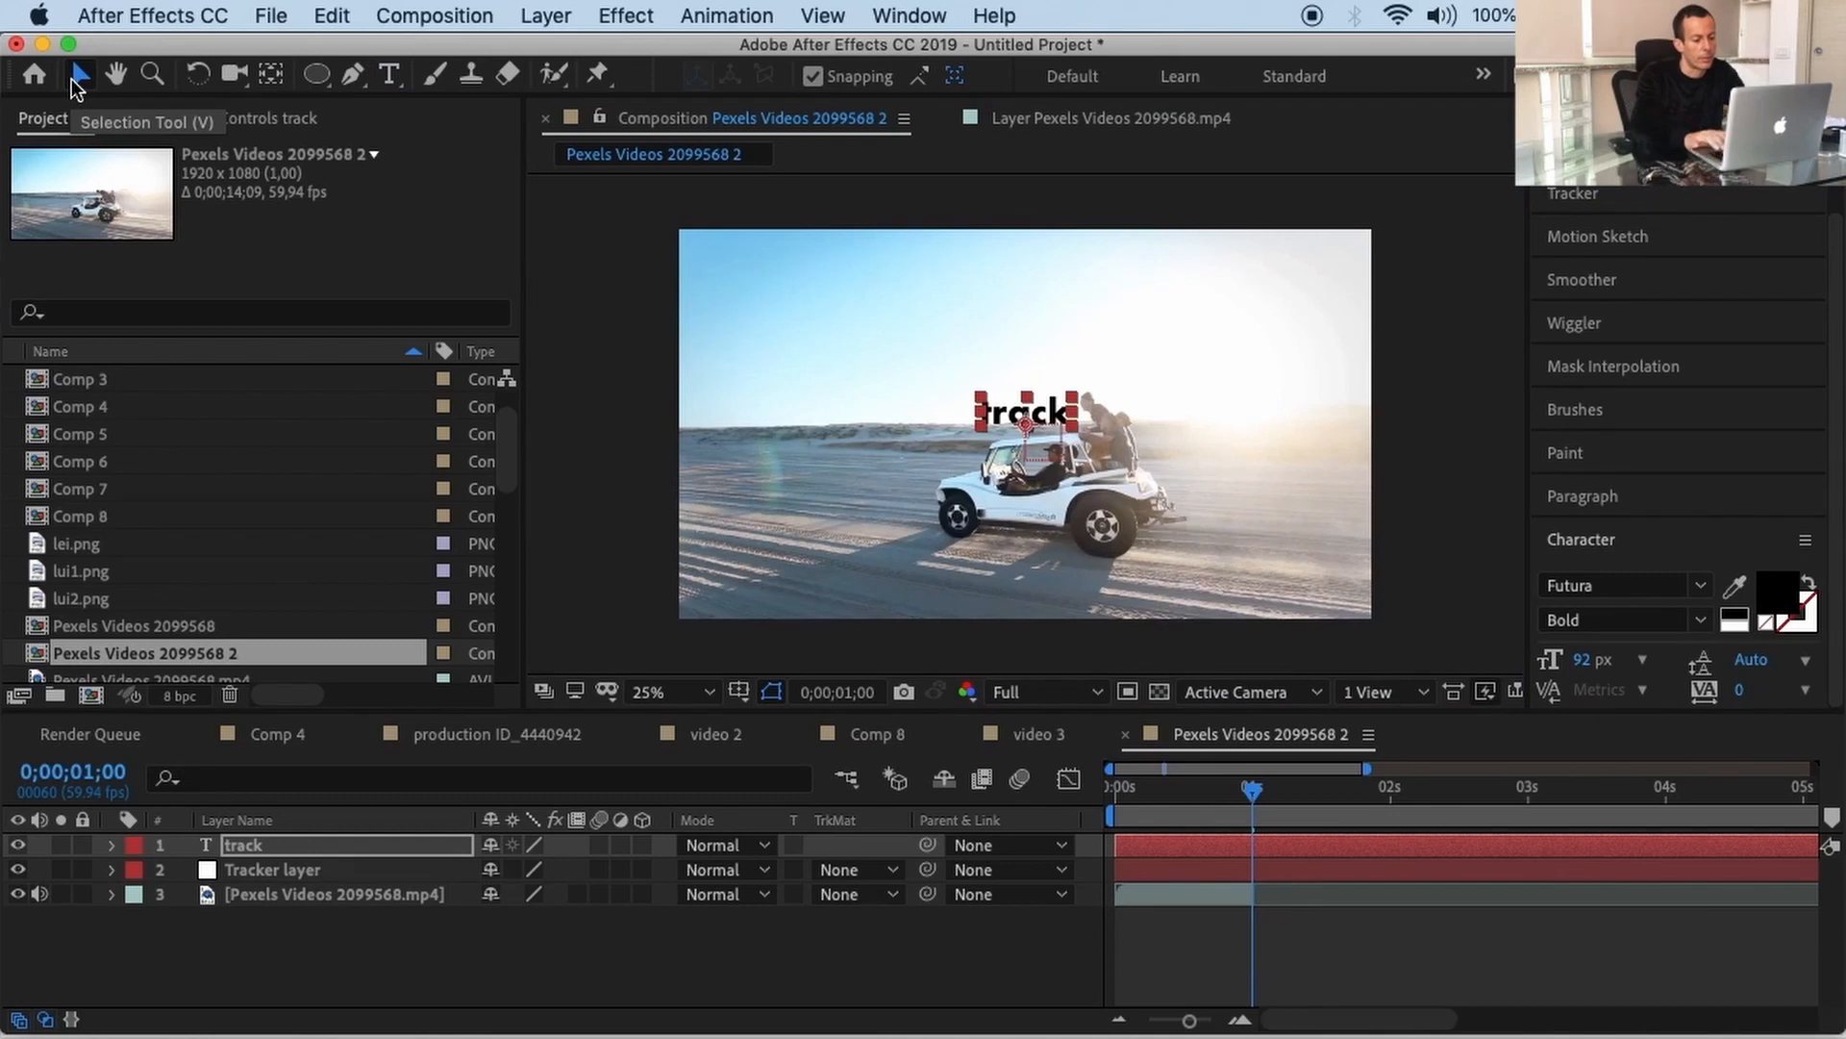
pyautogui.click(1025, 415)
pyautogui.hotkey('shift', 'Left')
pyautogui.hotkey('shift', 'Left')
pyautogui.hotkey('shift', 'Left')
pyautogui.hotkey('shift', 'Left')
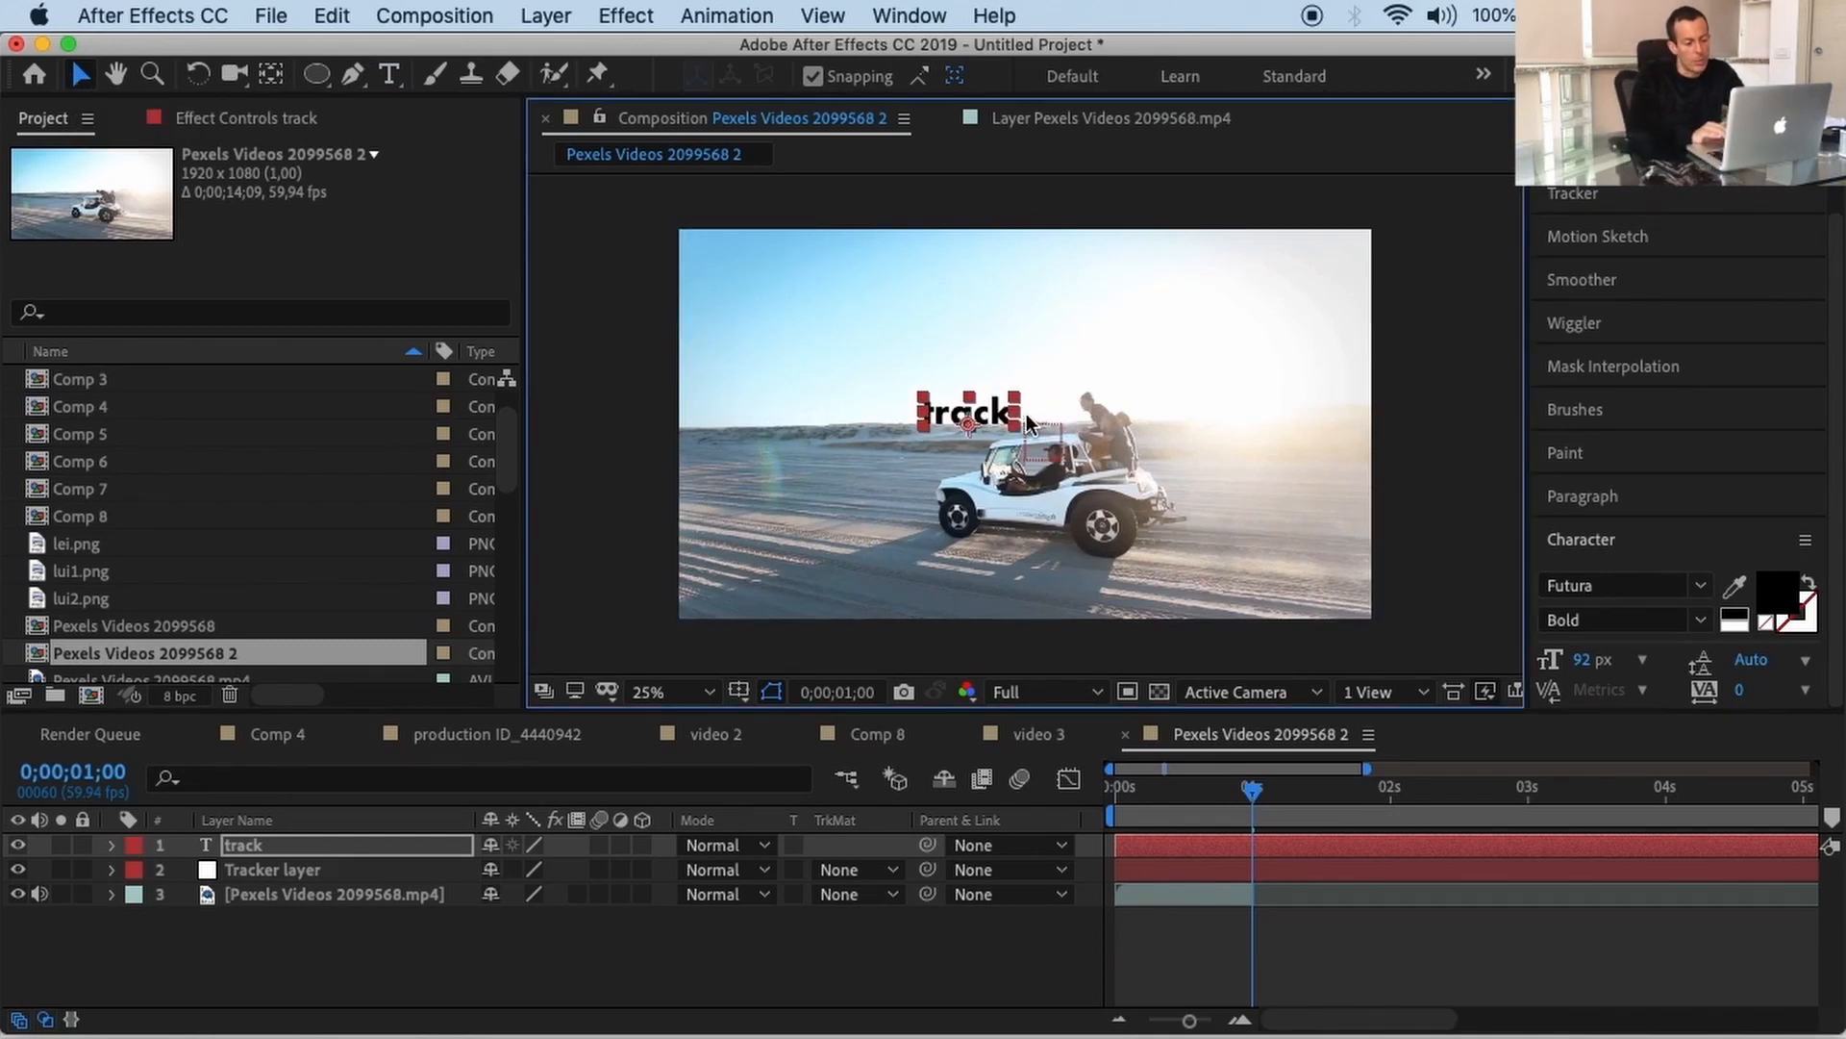
pyautogui.hotkey('shift', 'Down')
pyautogui.hotkey('shift', 'Down')
pyautogui.hotkey('shift', 'Left')
pyautogui.hotkey('shift', 'Left')
pyautogui.hotkey('shift', 'Down')
pyautogui.hotkey('shift', 'Left')
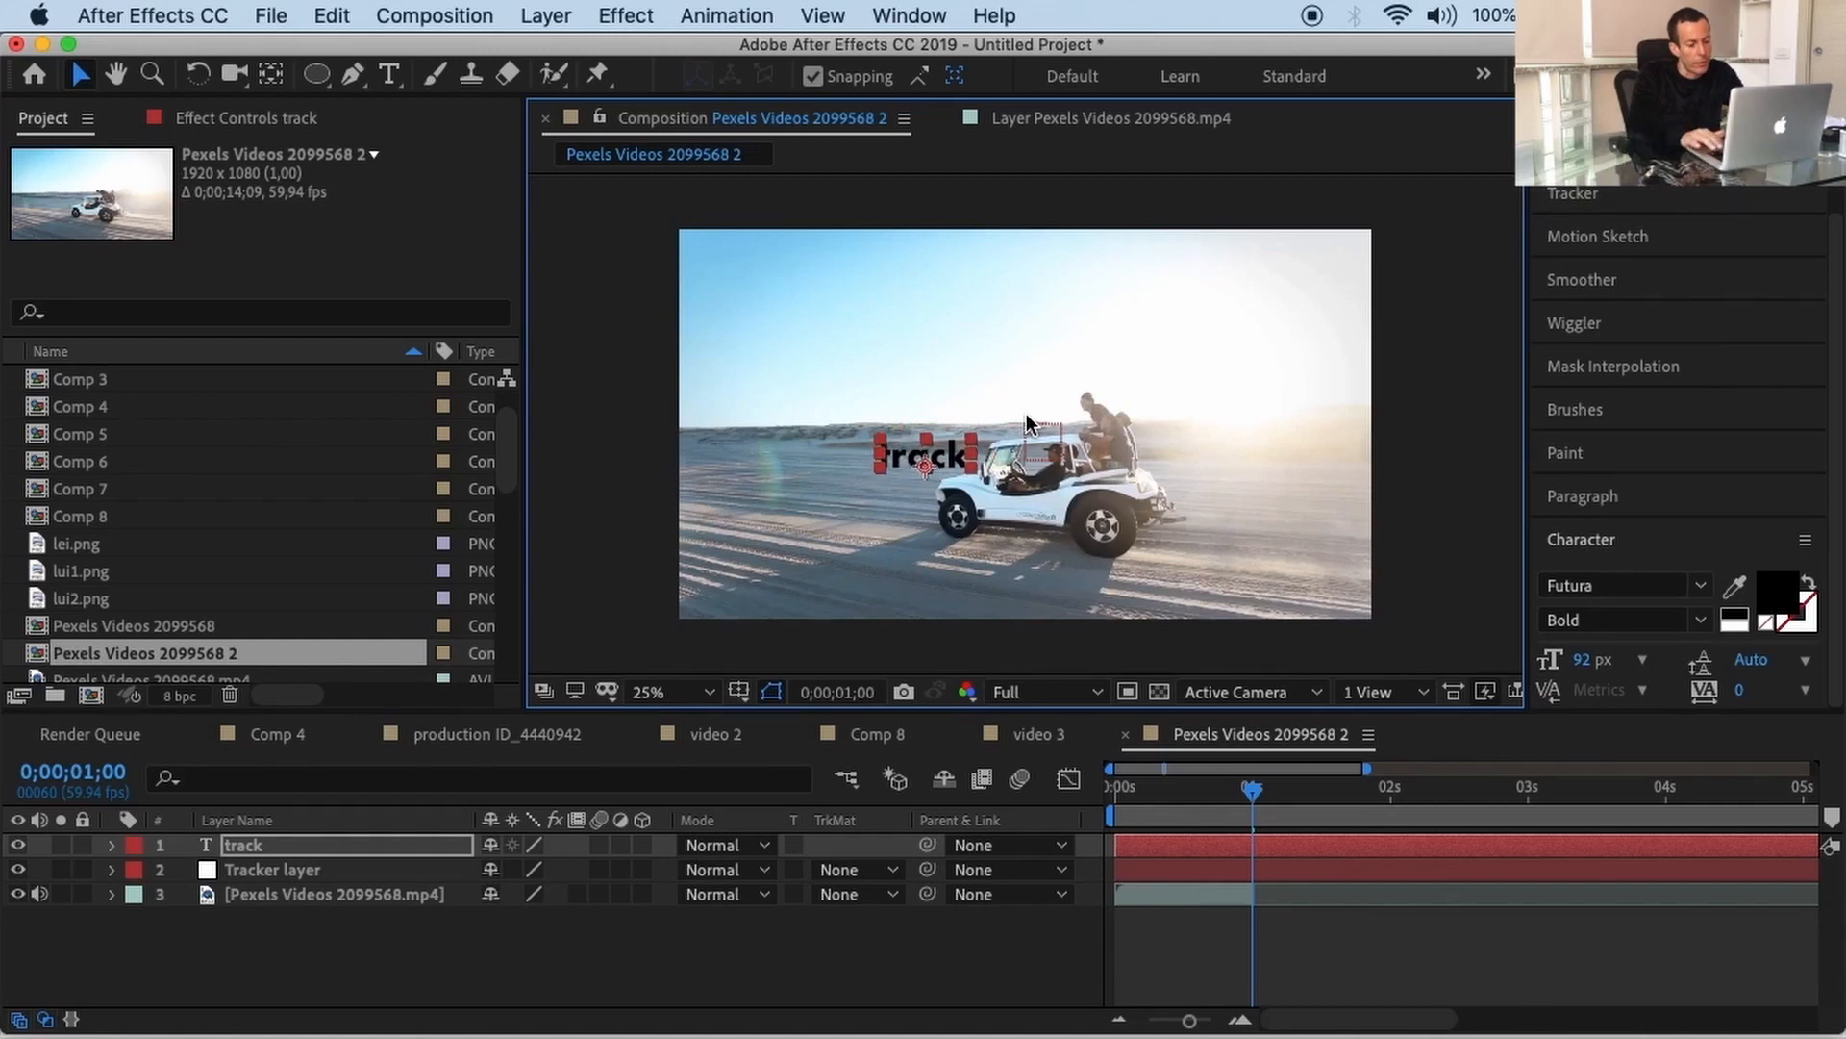
pyautogui.press('Right')
pyautogui.press('Right')
pyautogui.press('Up')
pyautogui.press('Up')
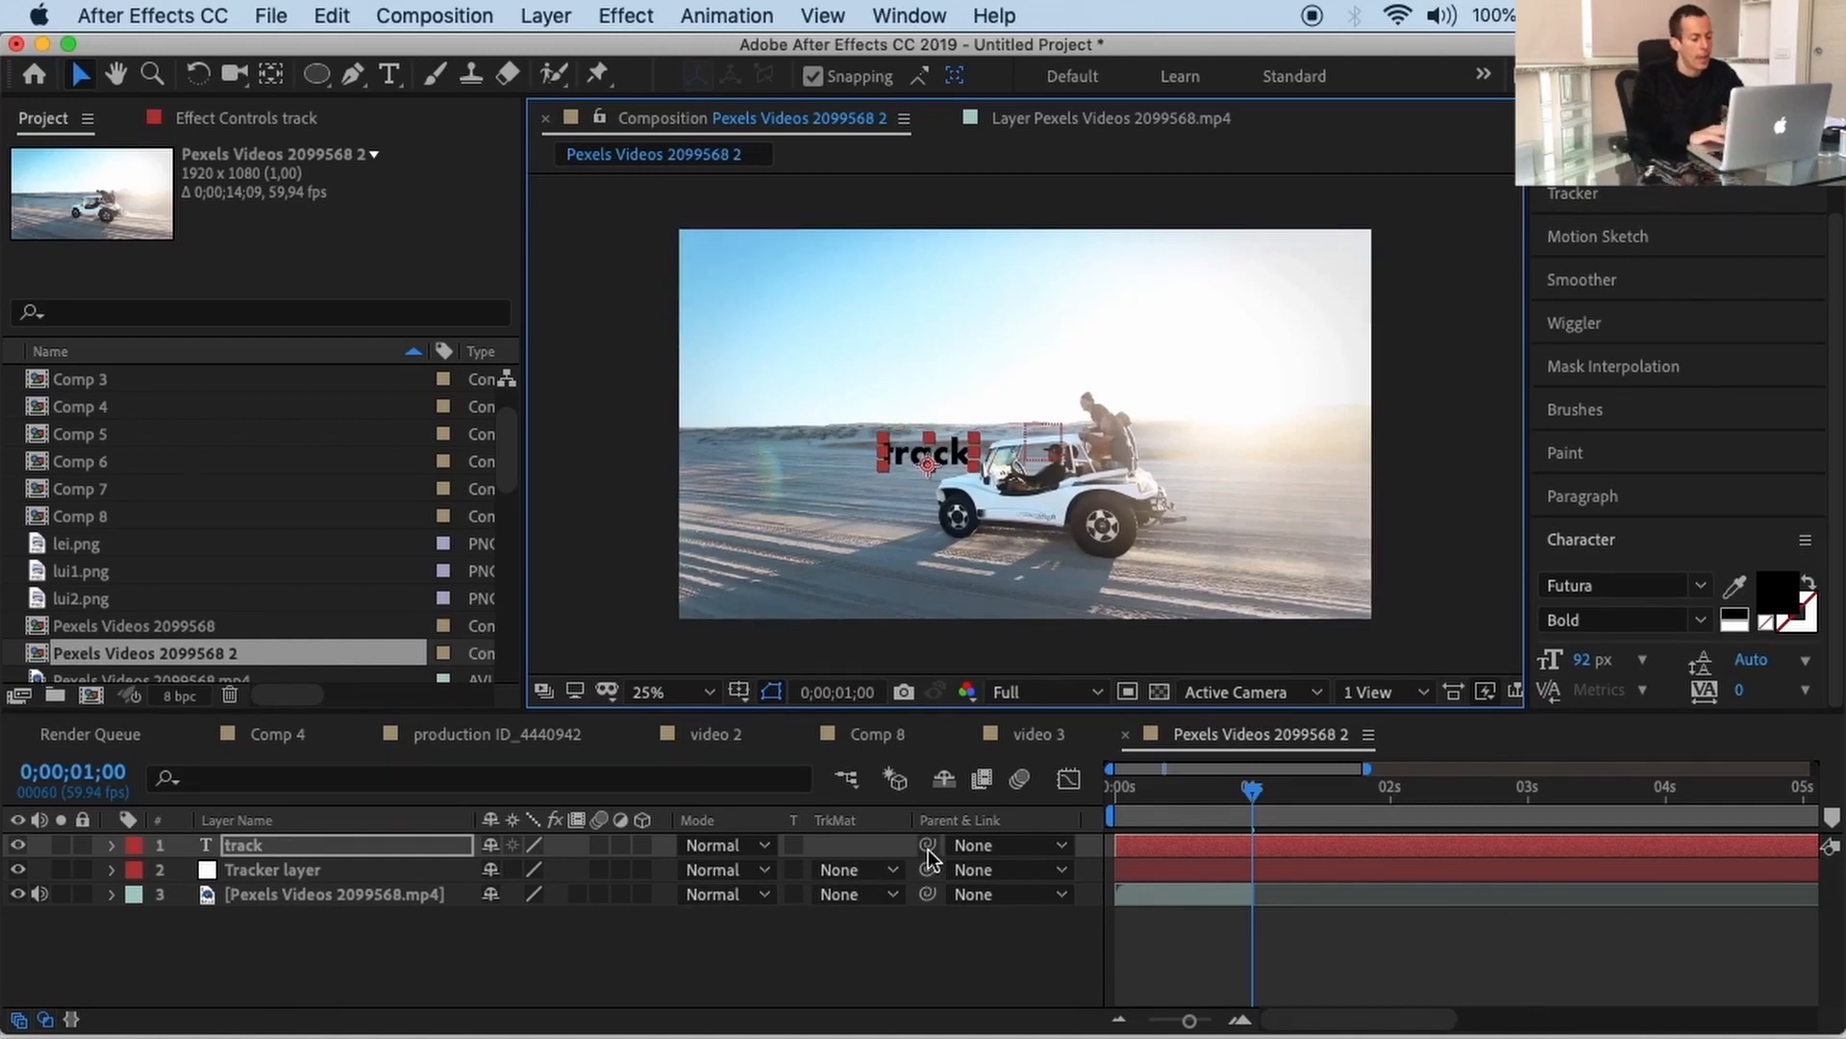
# Step: Parent the track text to Tracker layer and preview the first second to confirm it follows
pyautogui.moveTo(927, 849); pyautogui.dragTo(319, 883)
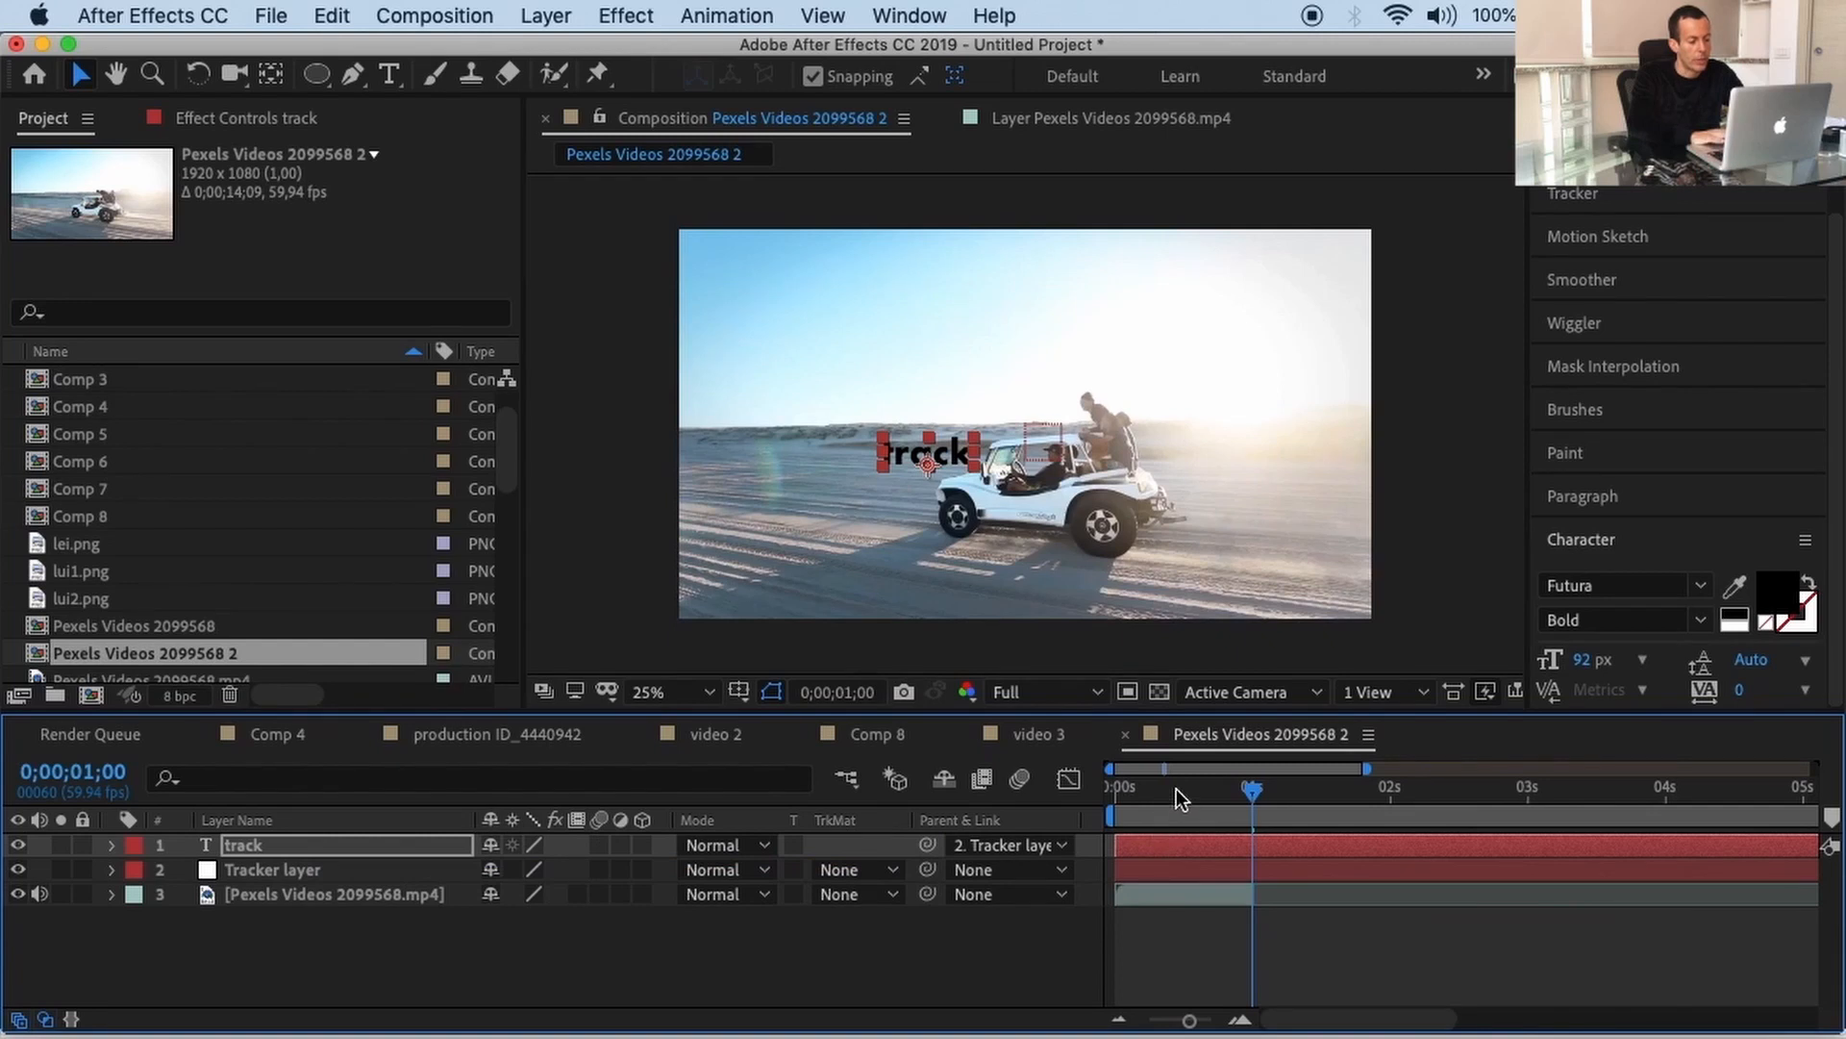
pyautogui.press('Home')
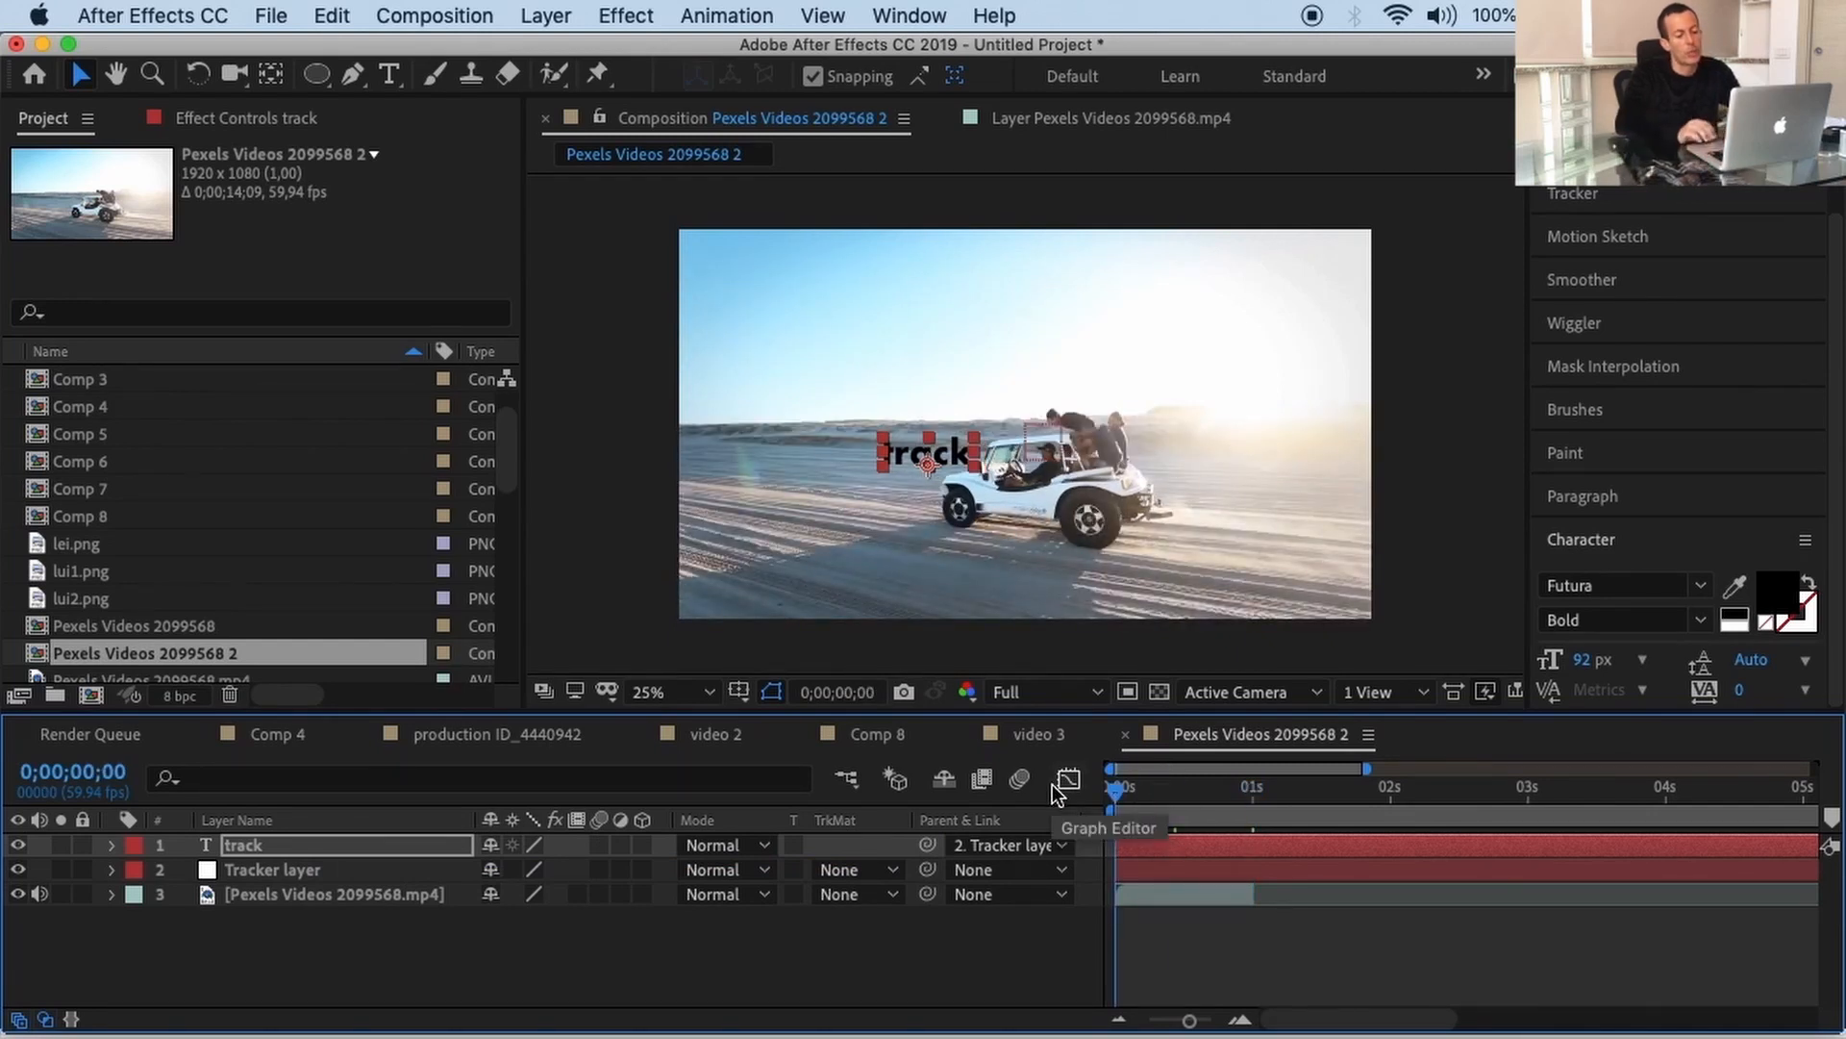
pyautogui.press('space')
pyautogui.press('space')
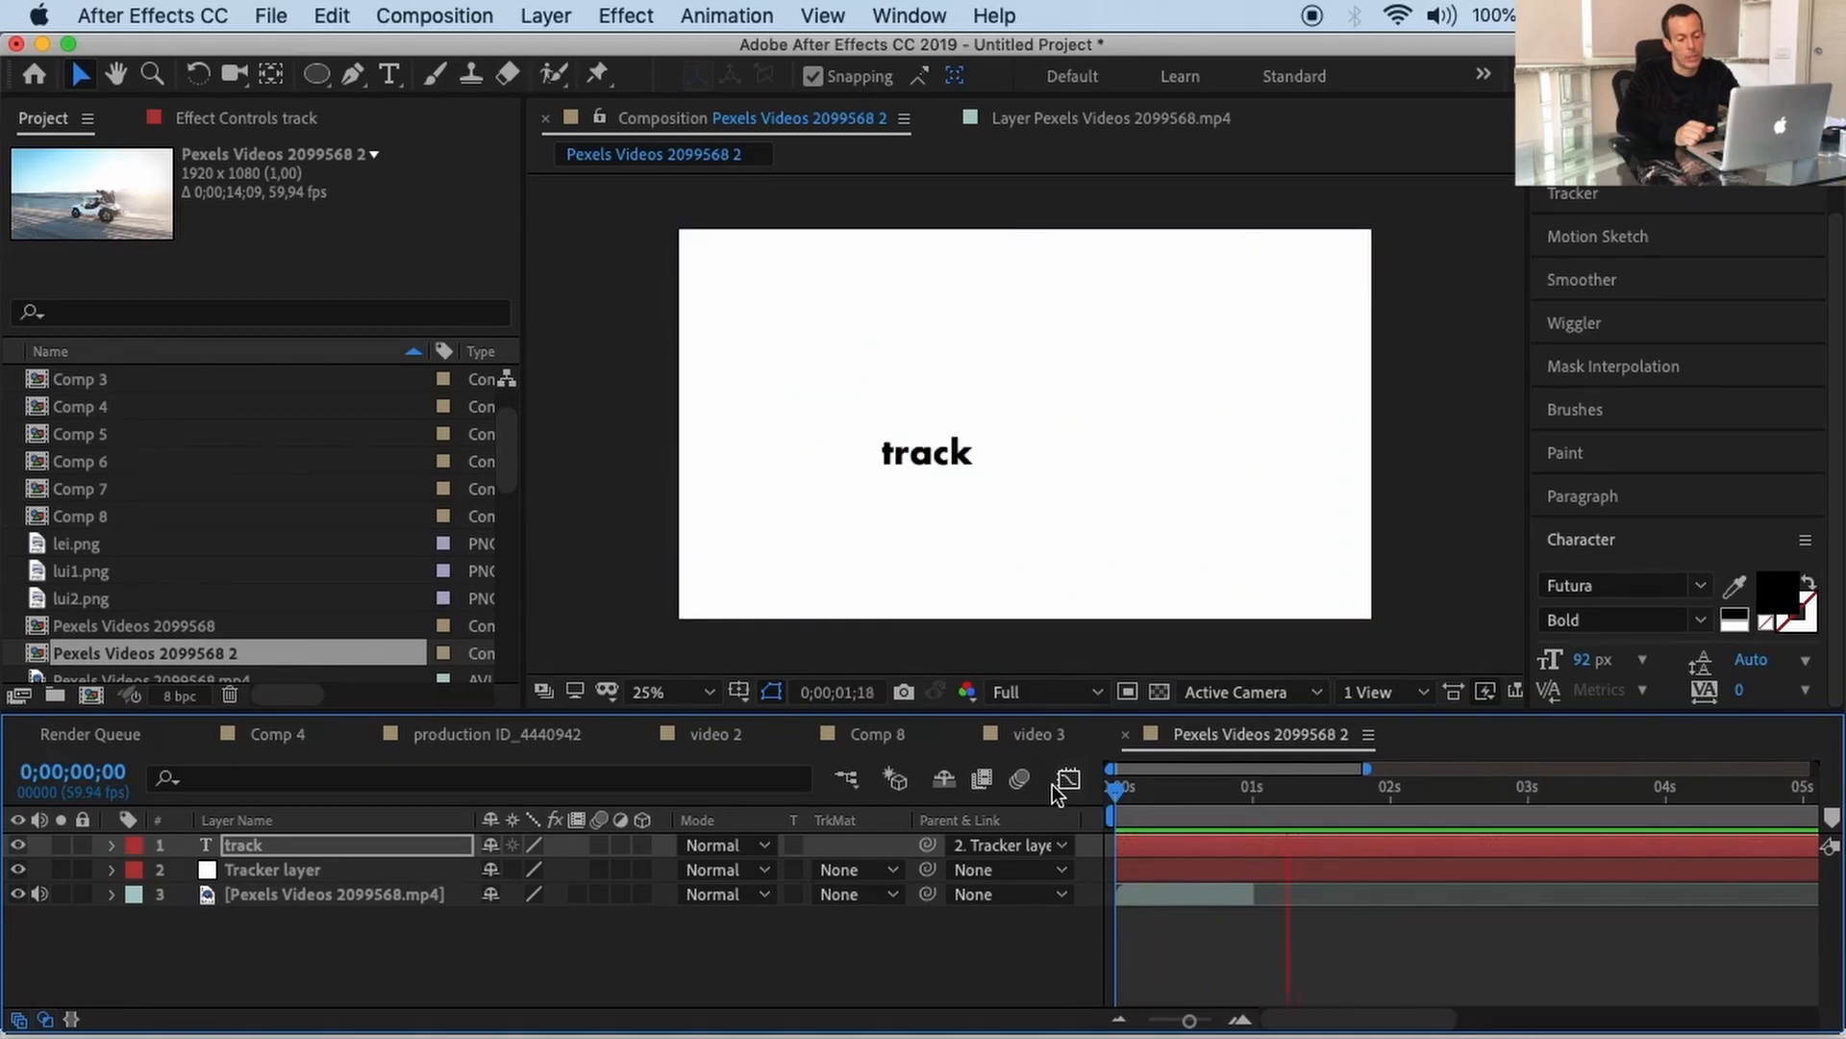
pyautogui.click(1158, 790)
pyautogui.click(1125, 788)
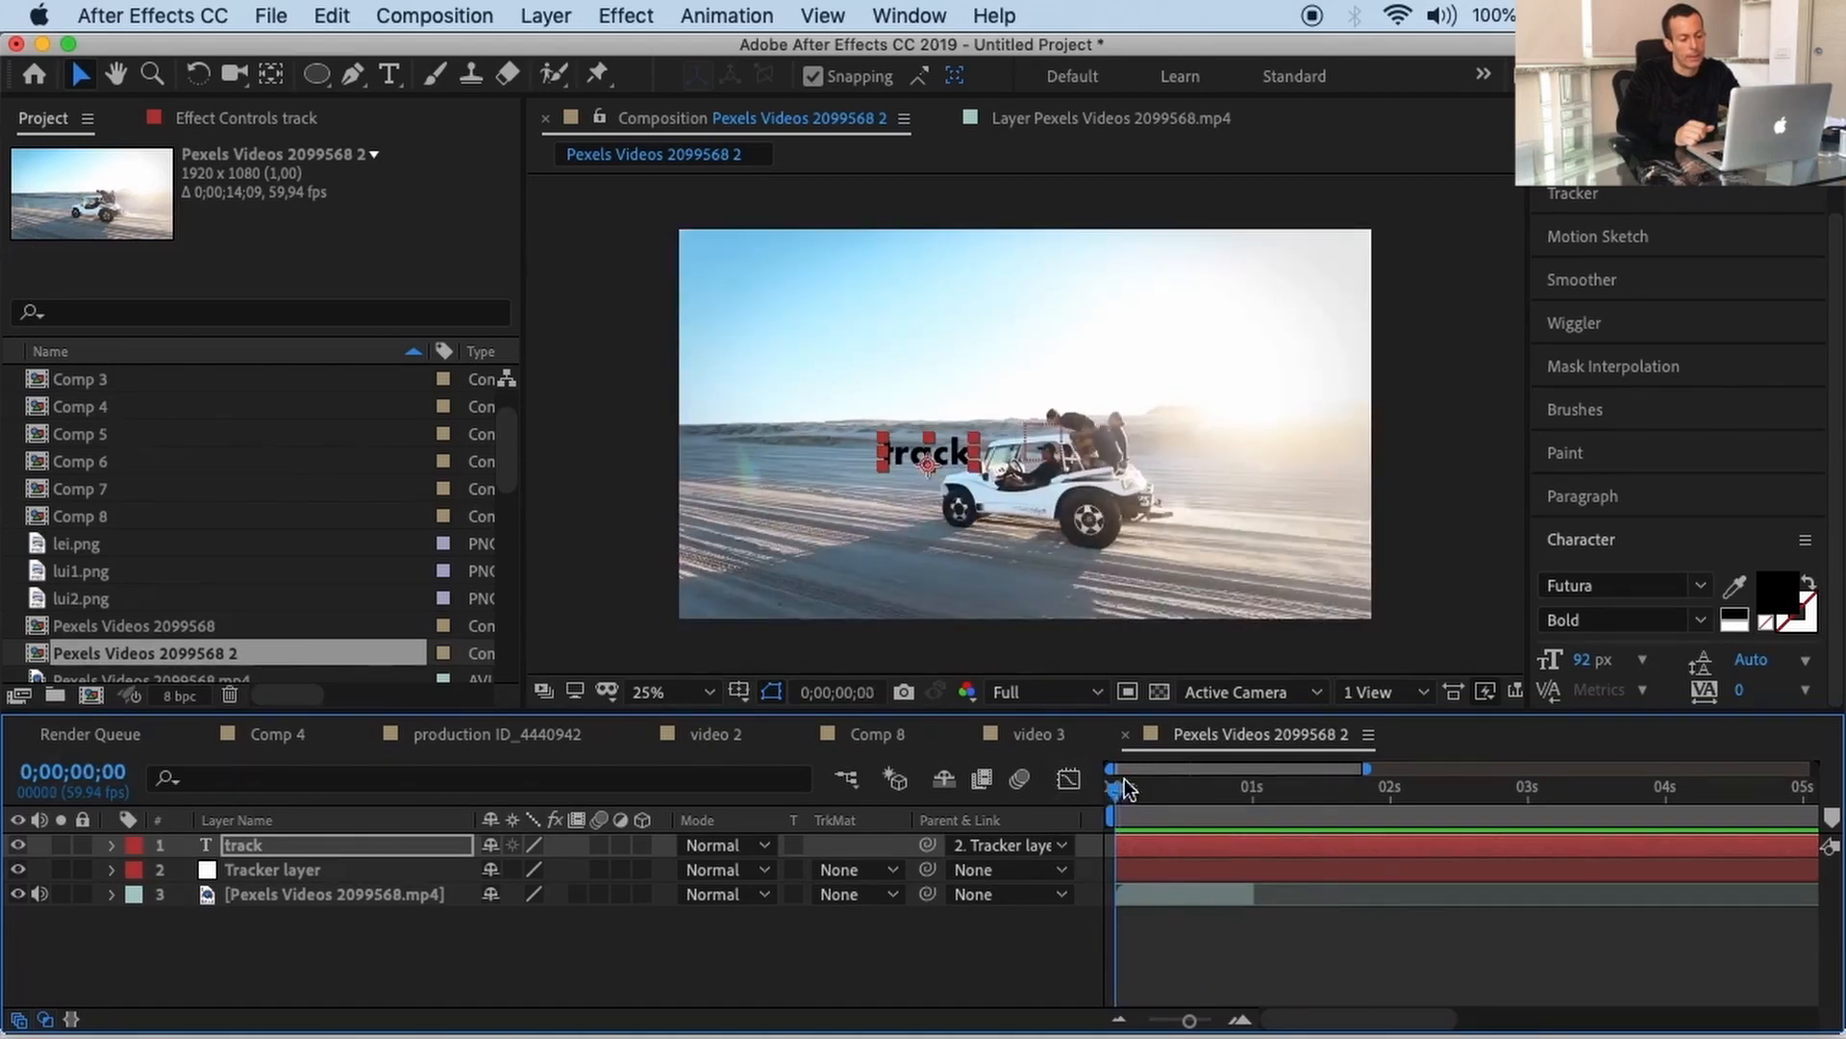
pyautogui.press('space')
pyautogui.press('space')
pyautogui.press('space')
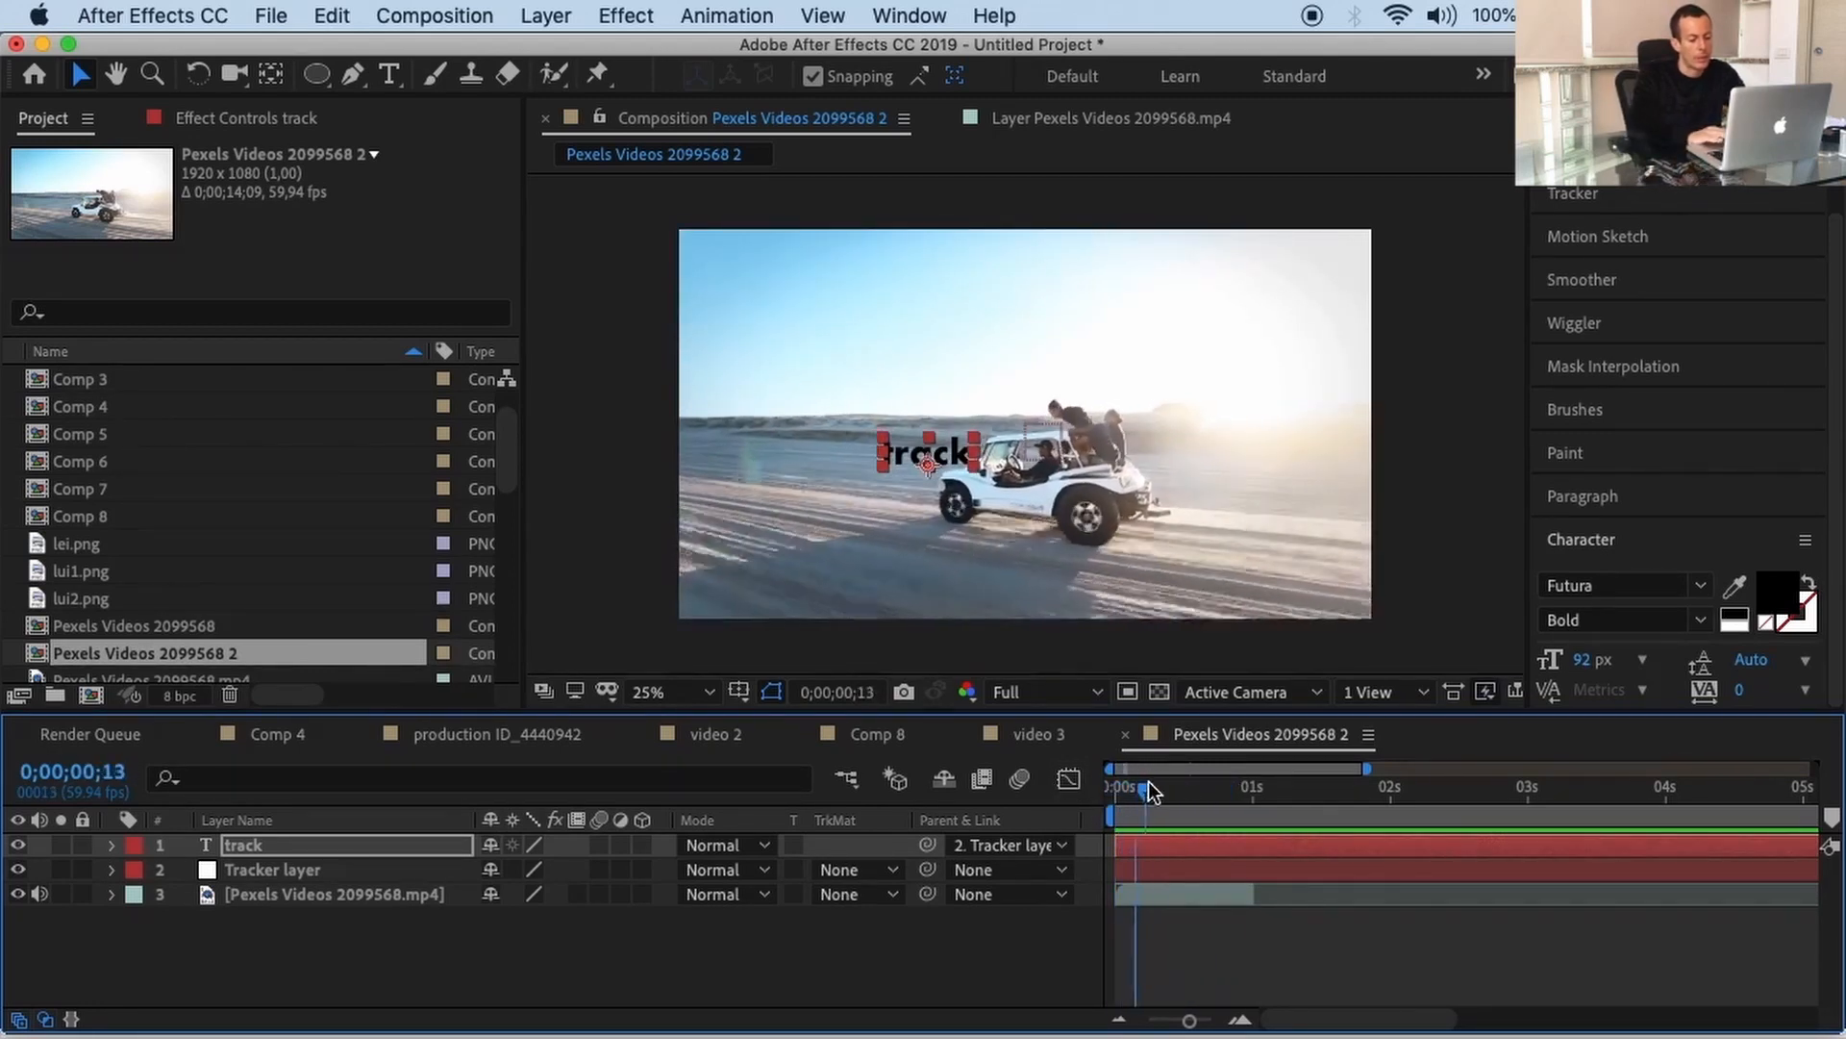
pyautogui.press('space')
pyautogui.moveTo(1121, 791); pyautogui.dragTo(1157, 784)
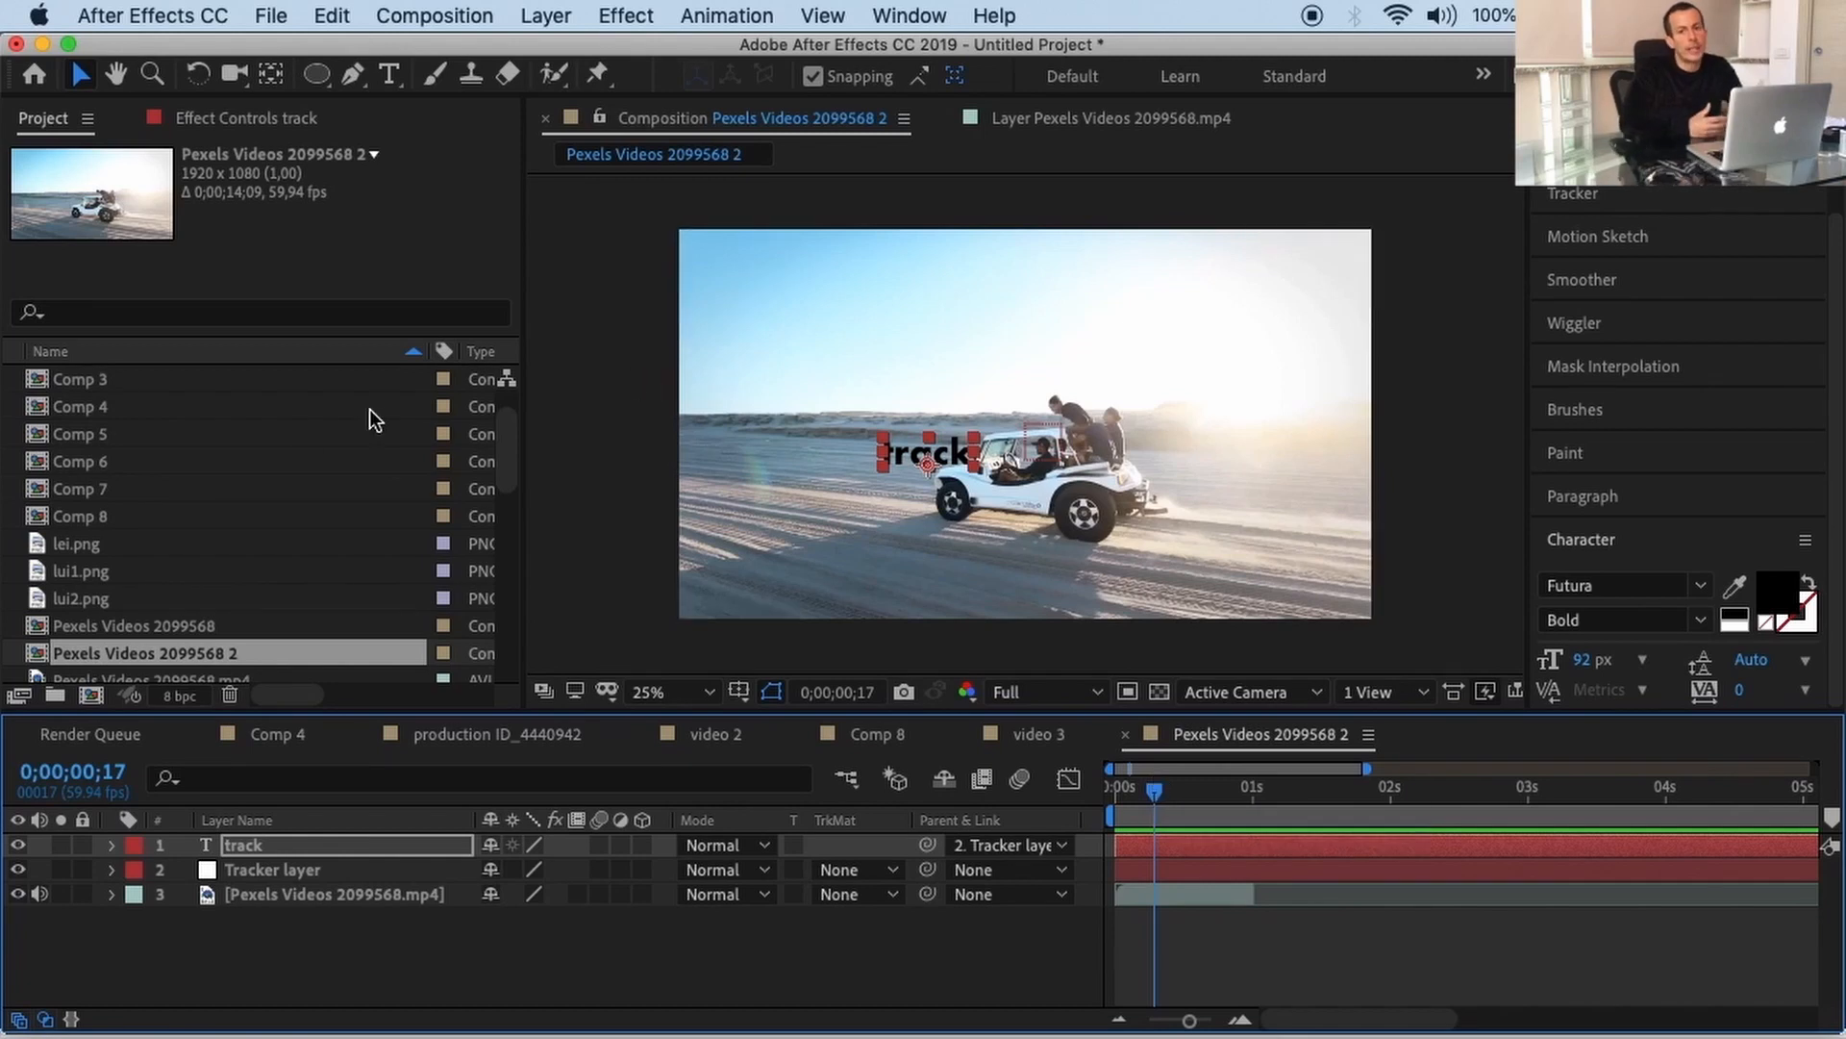
# Step: Import the beach runner video production ID_4440942.mp4
pyautogui.click(266, 18)
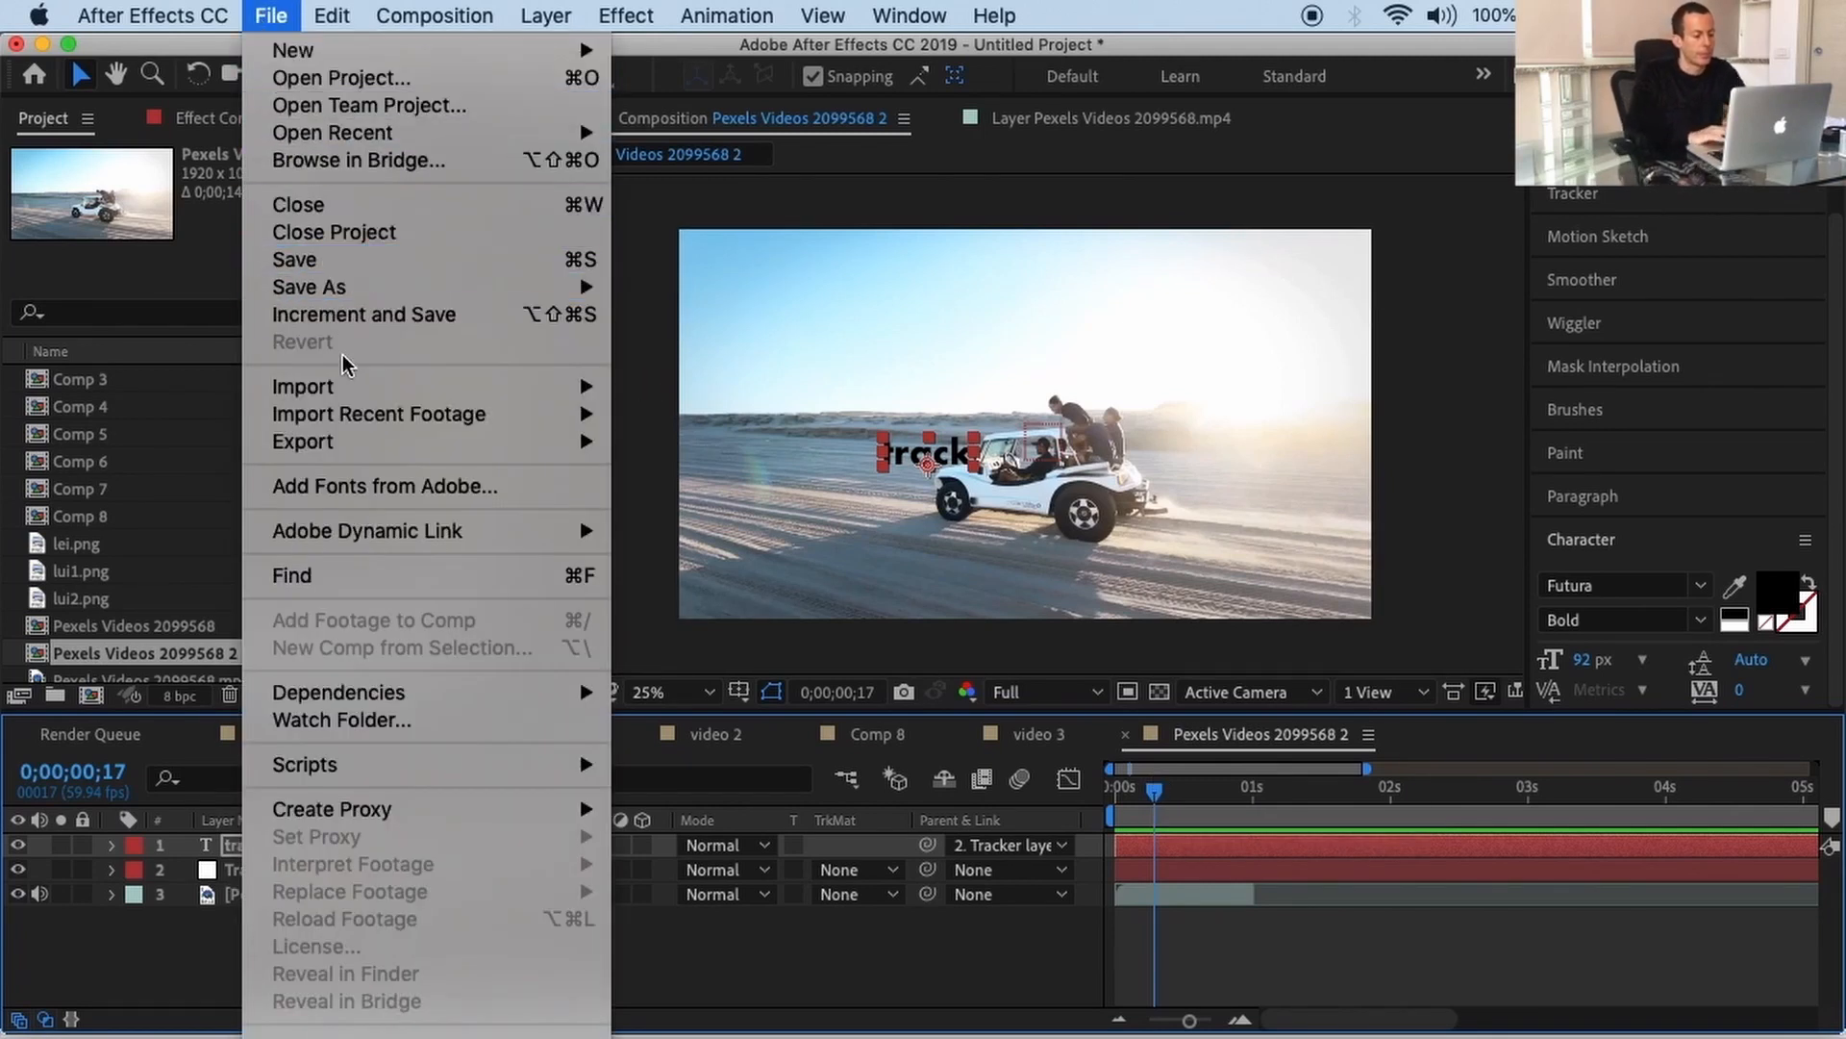
pyautogui.moveTo(356, 388)
pyautogui.click(645, 387)
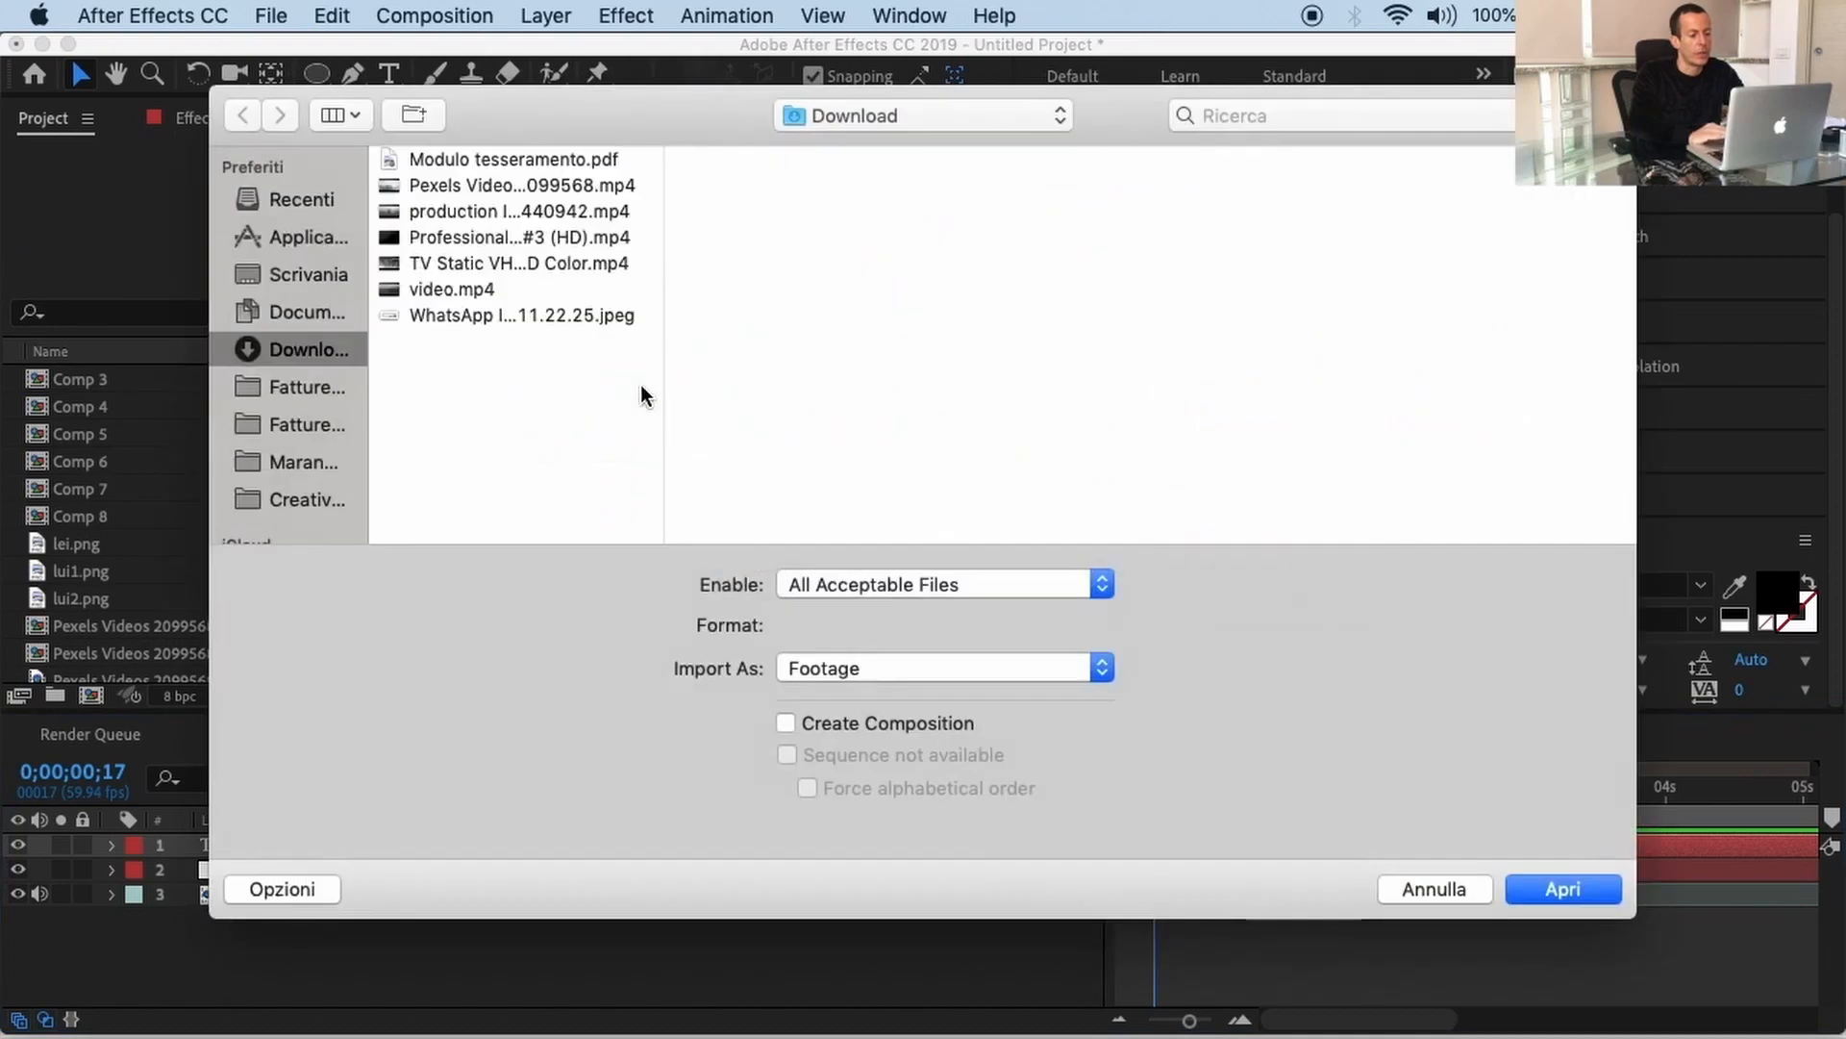
pyautogui.click(527, 237)
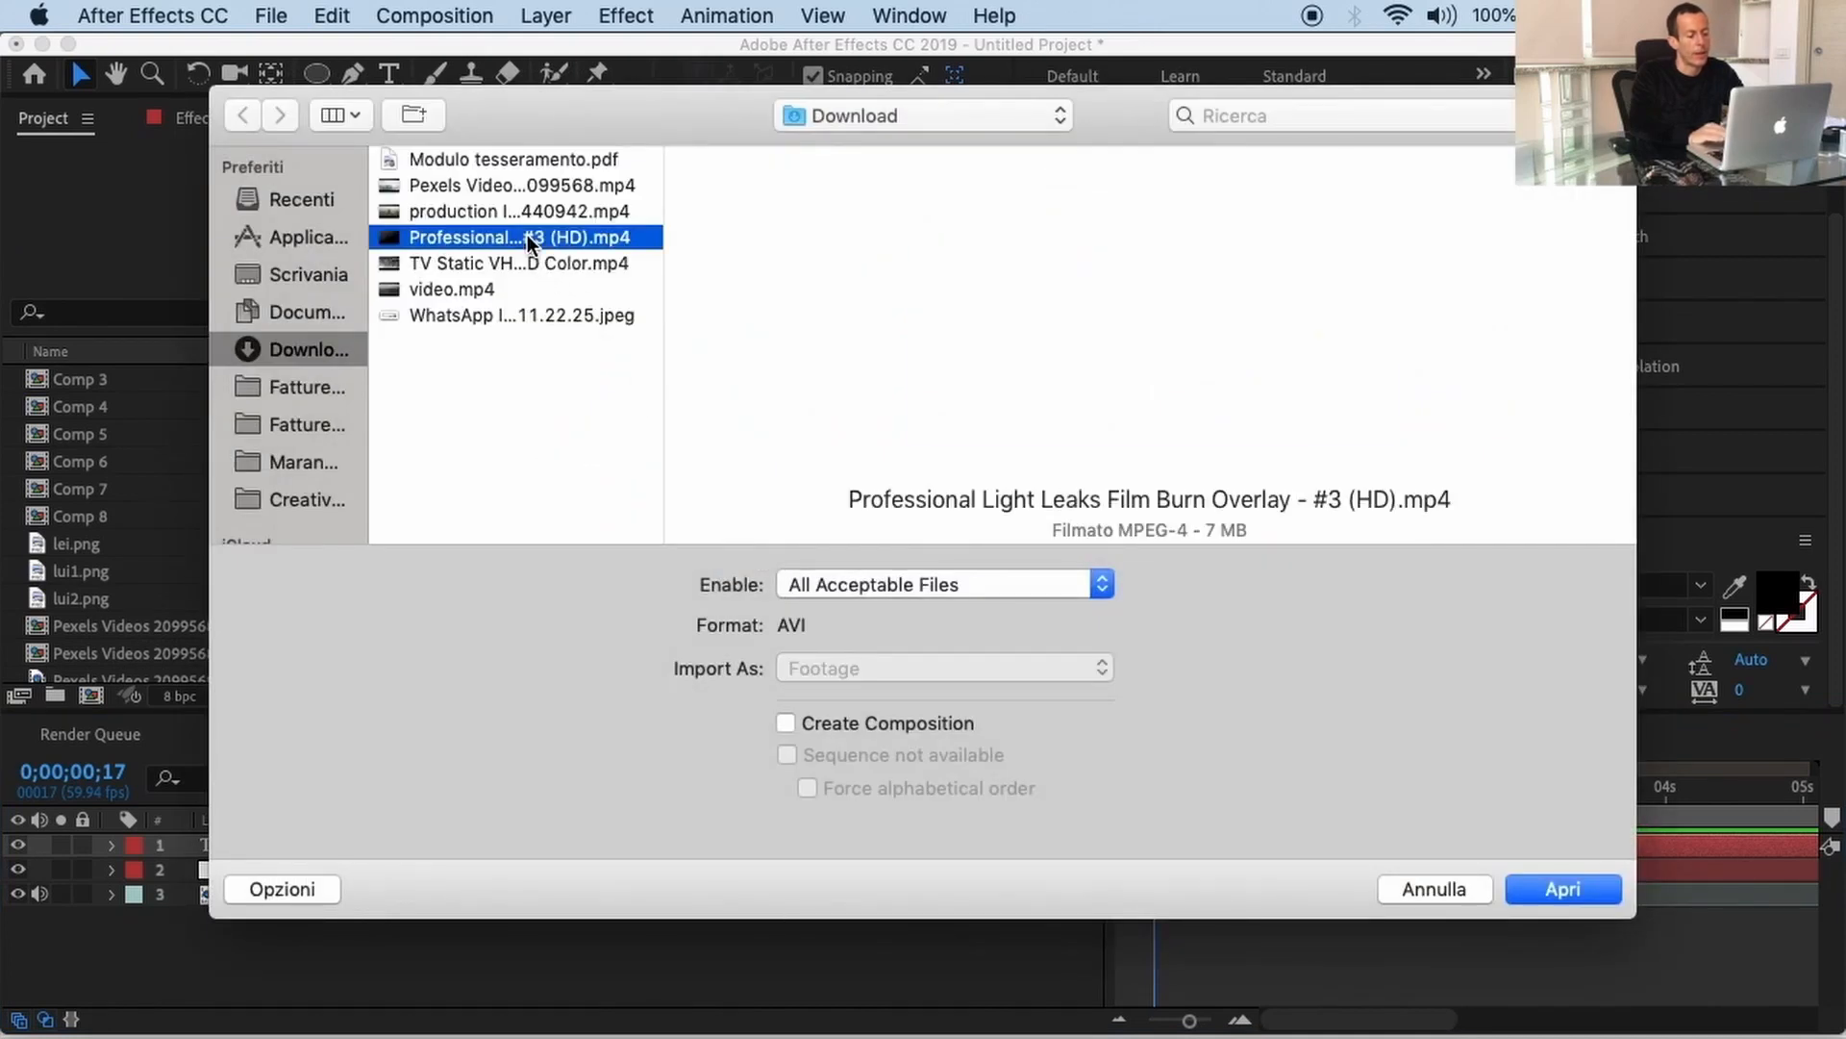
pyautogui.click(511, 211)
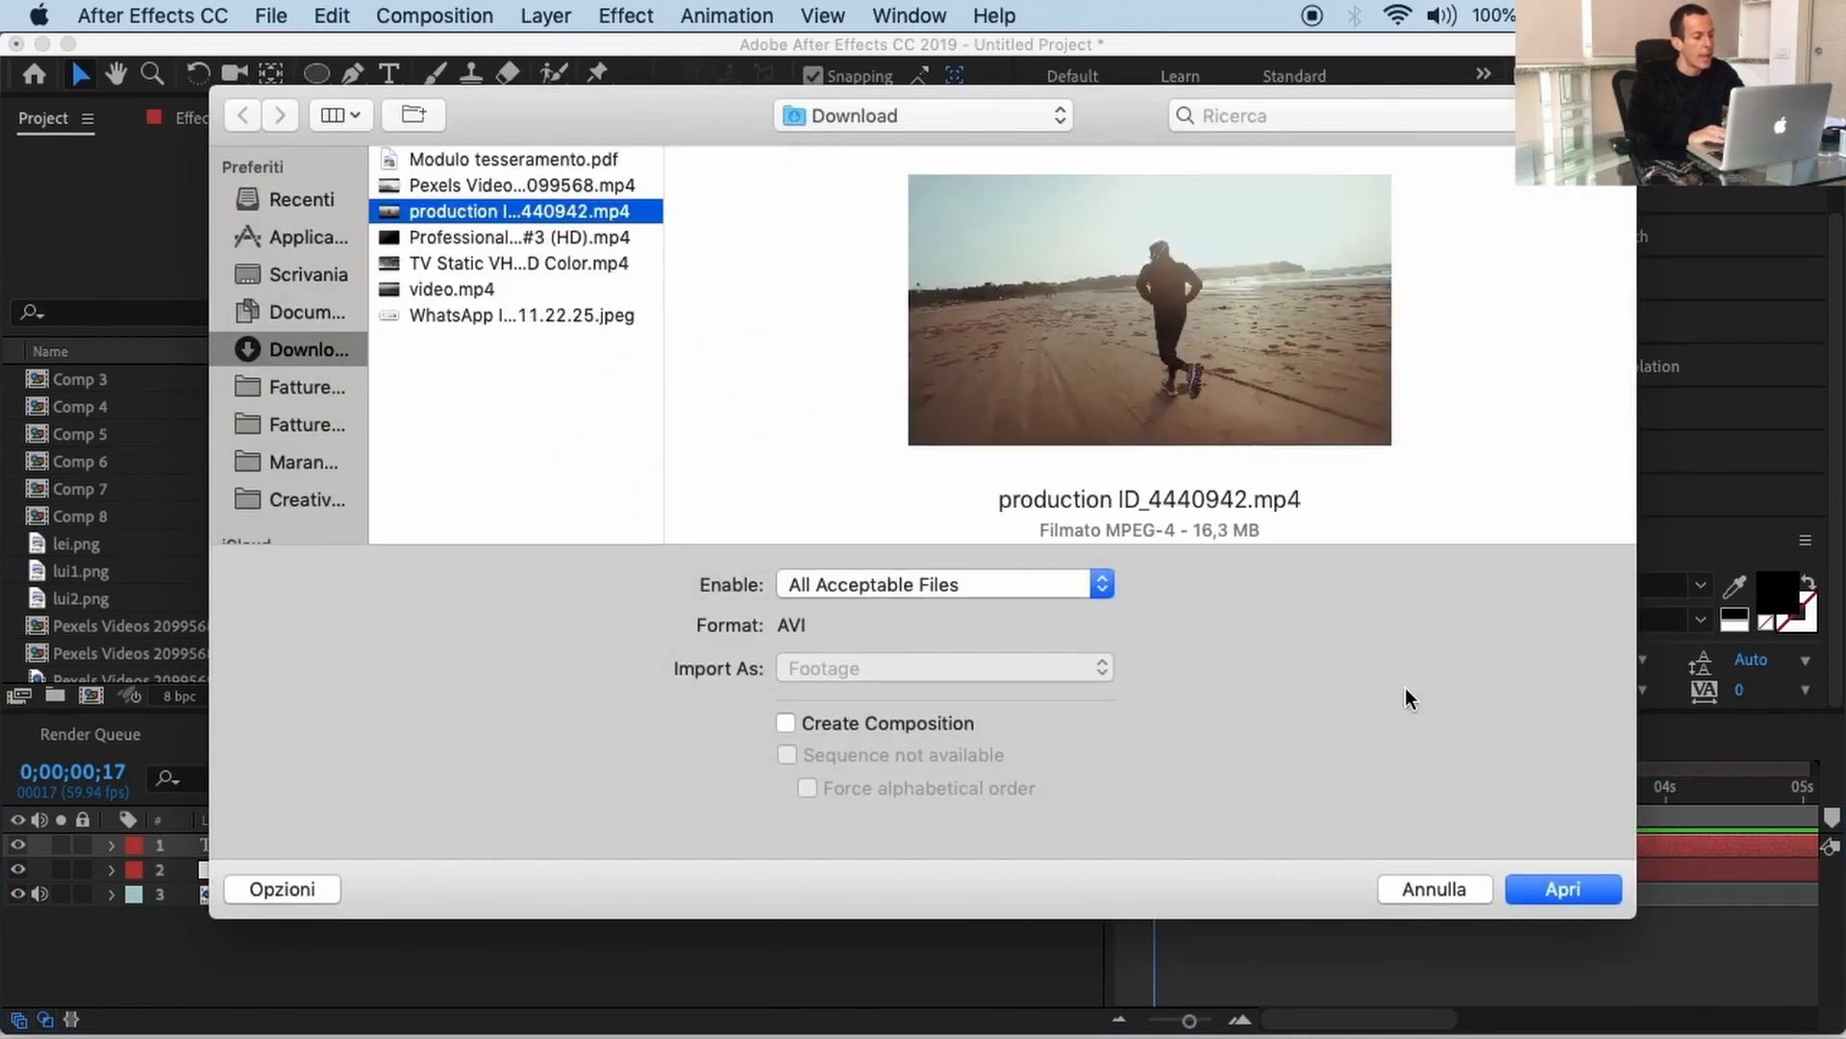
pyautogui.click(1564, 888)
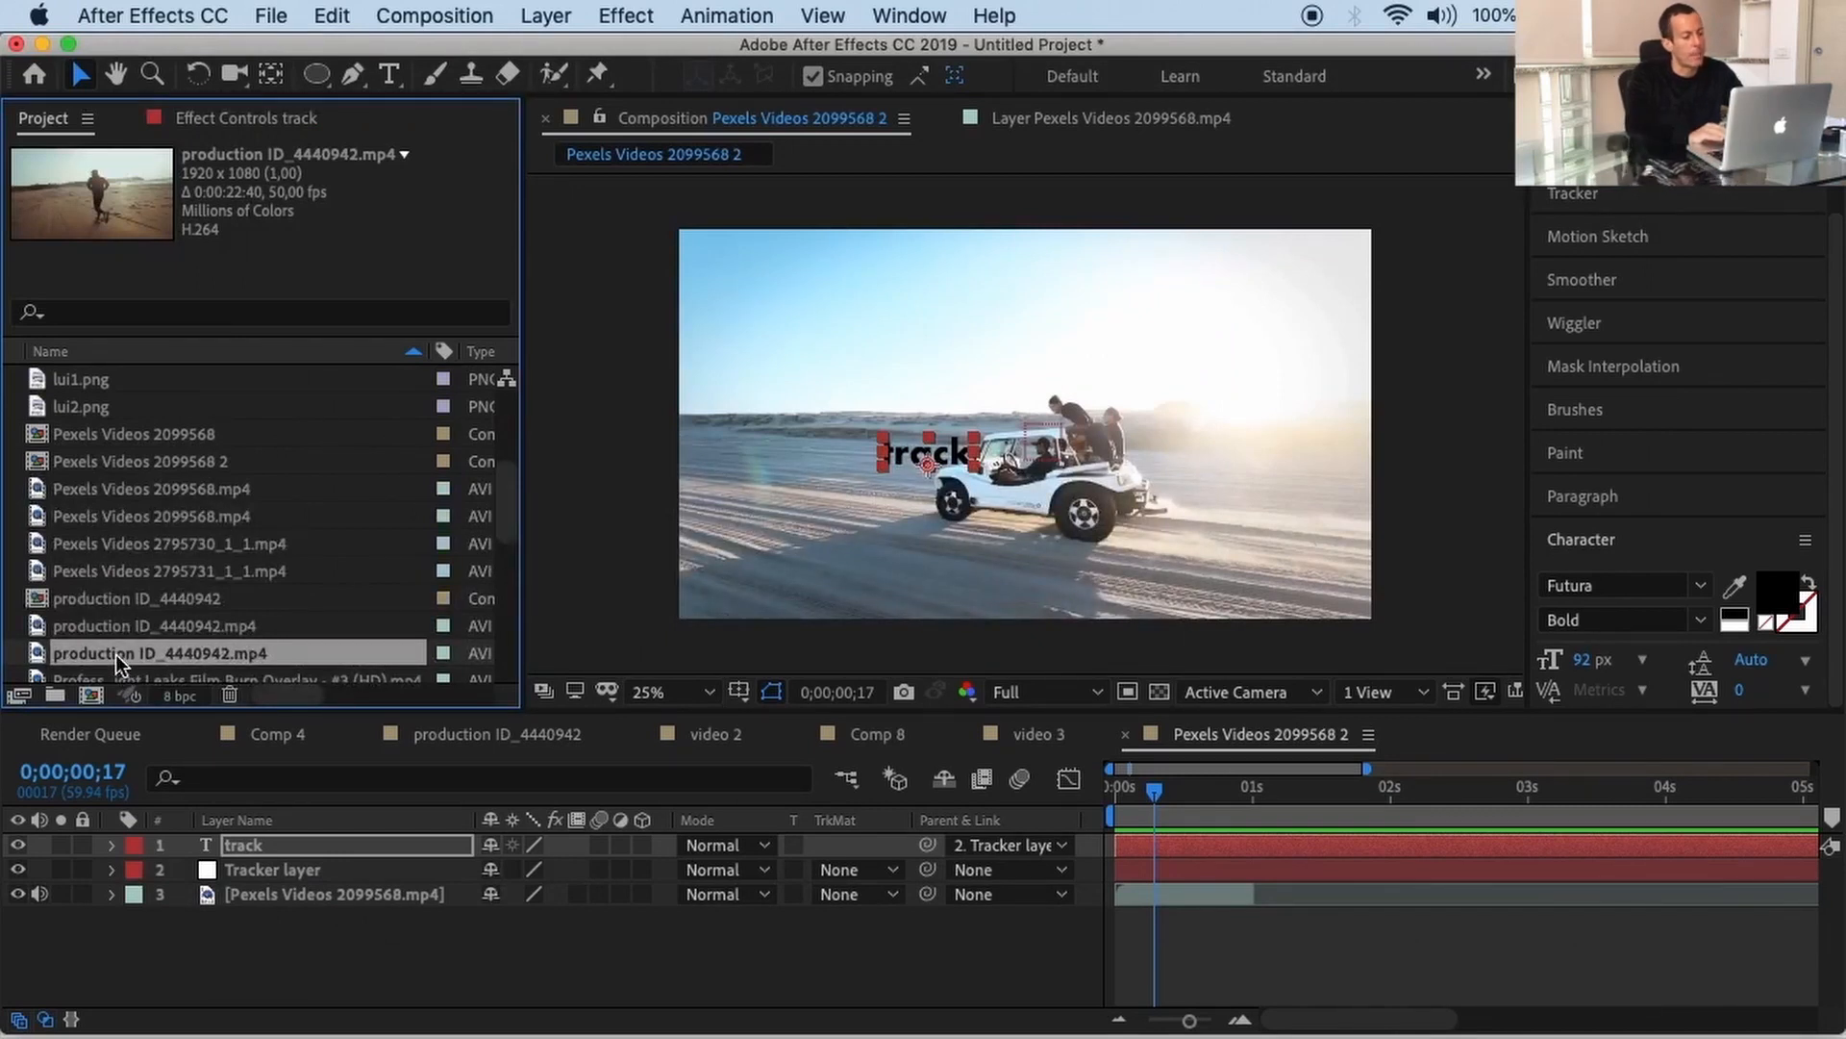
# Step: Make a new composition from the runner footage, preview it, and return to the first frame
pyautogui.moveTo(116, 654); pyautogui.dragTo(91, 693)
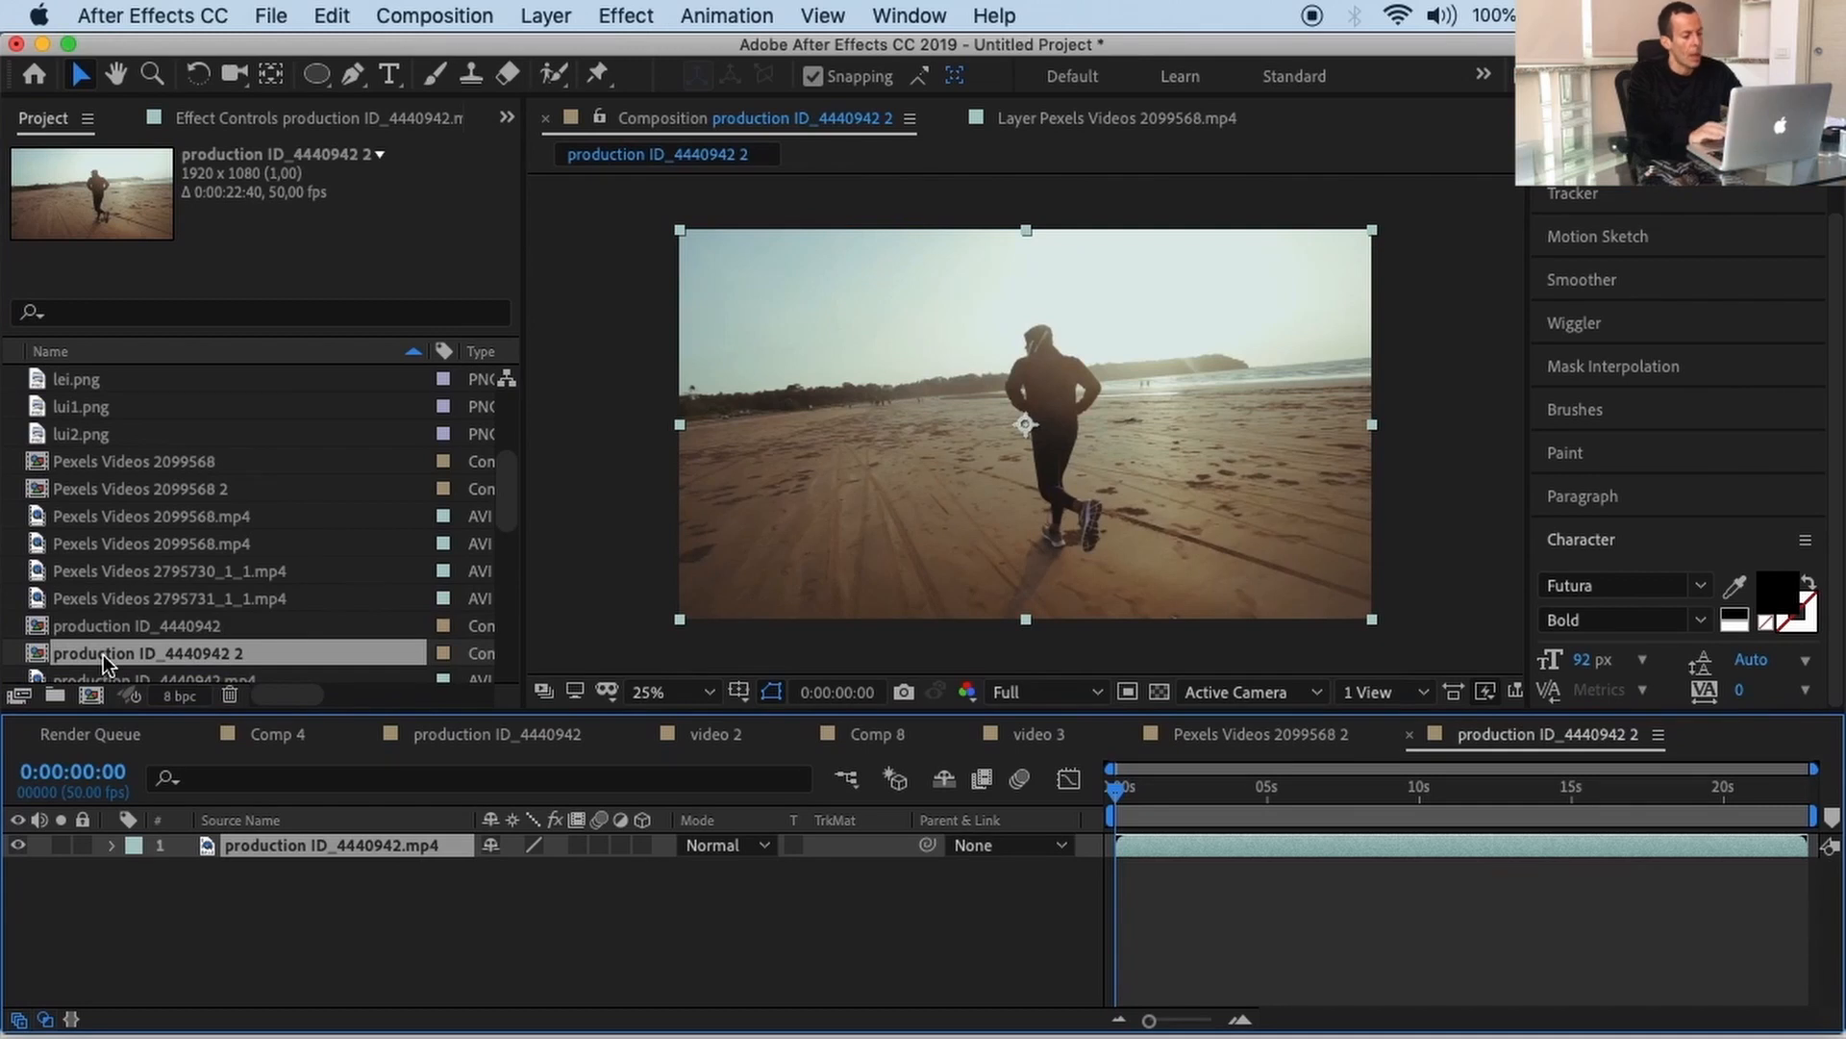
pyautogui.press('space')
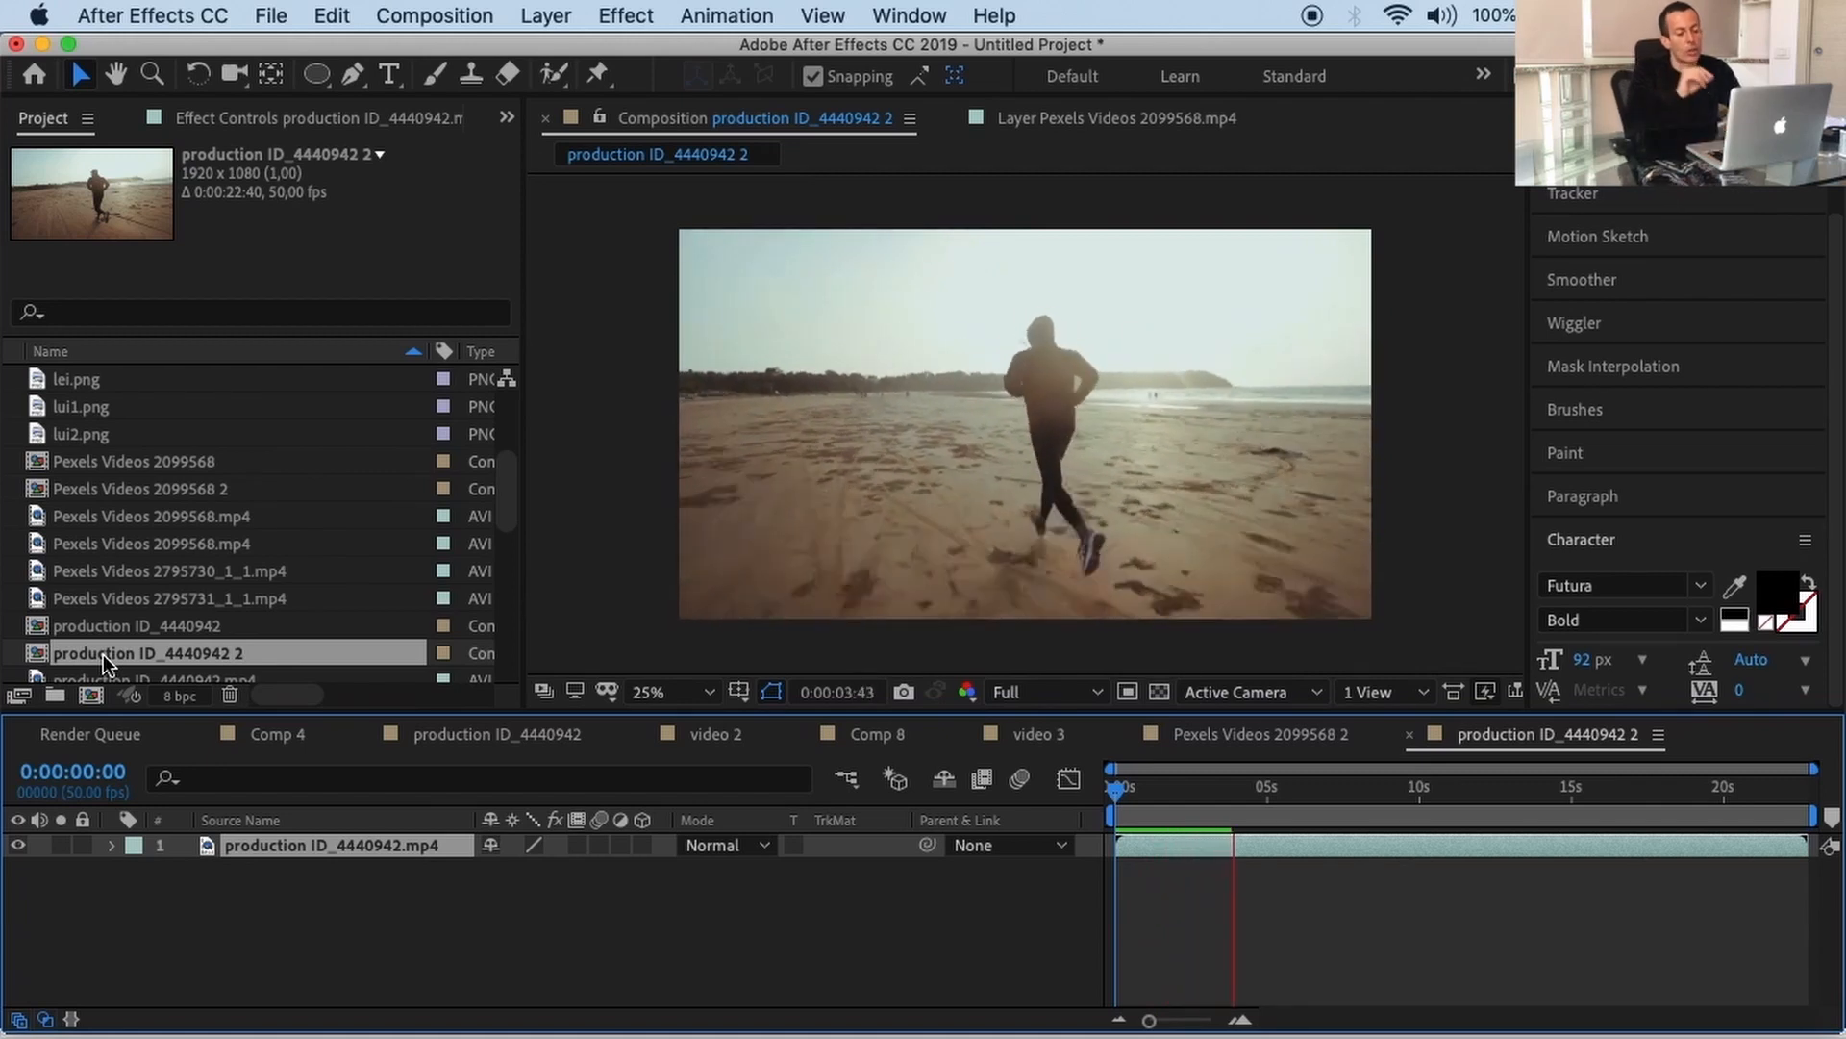
pyautogui.press('space')
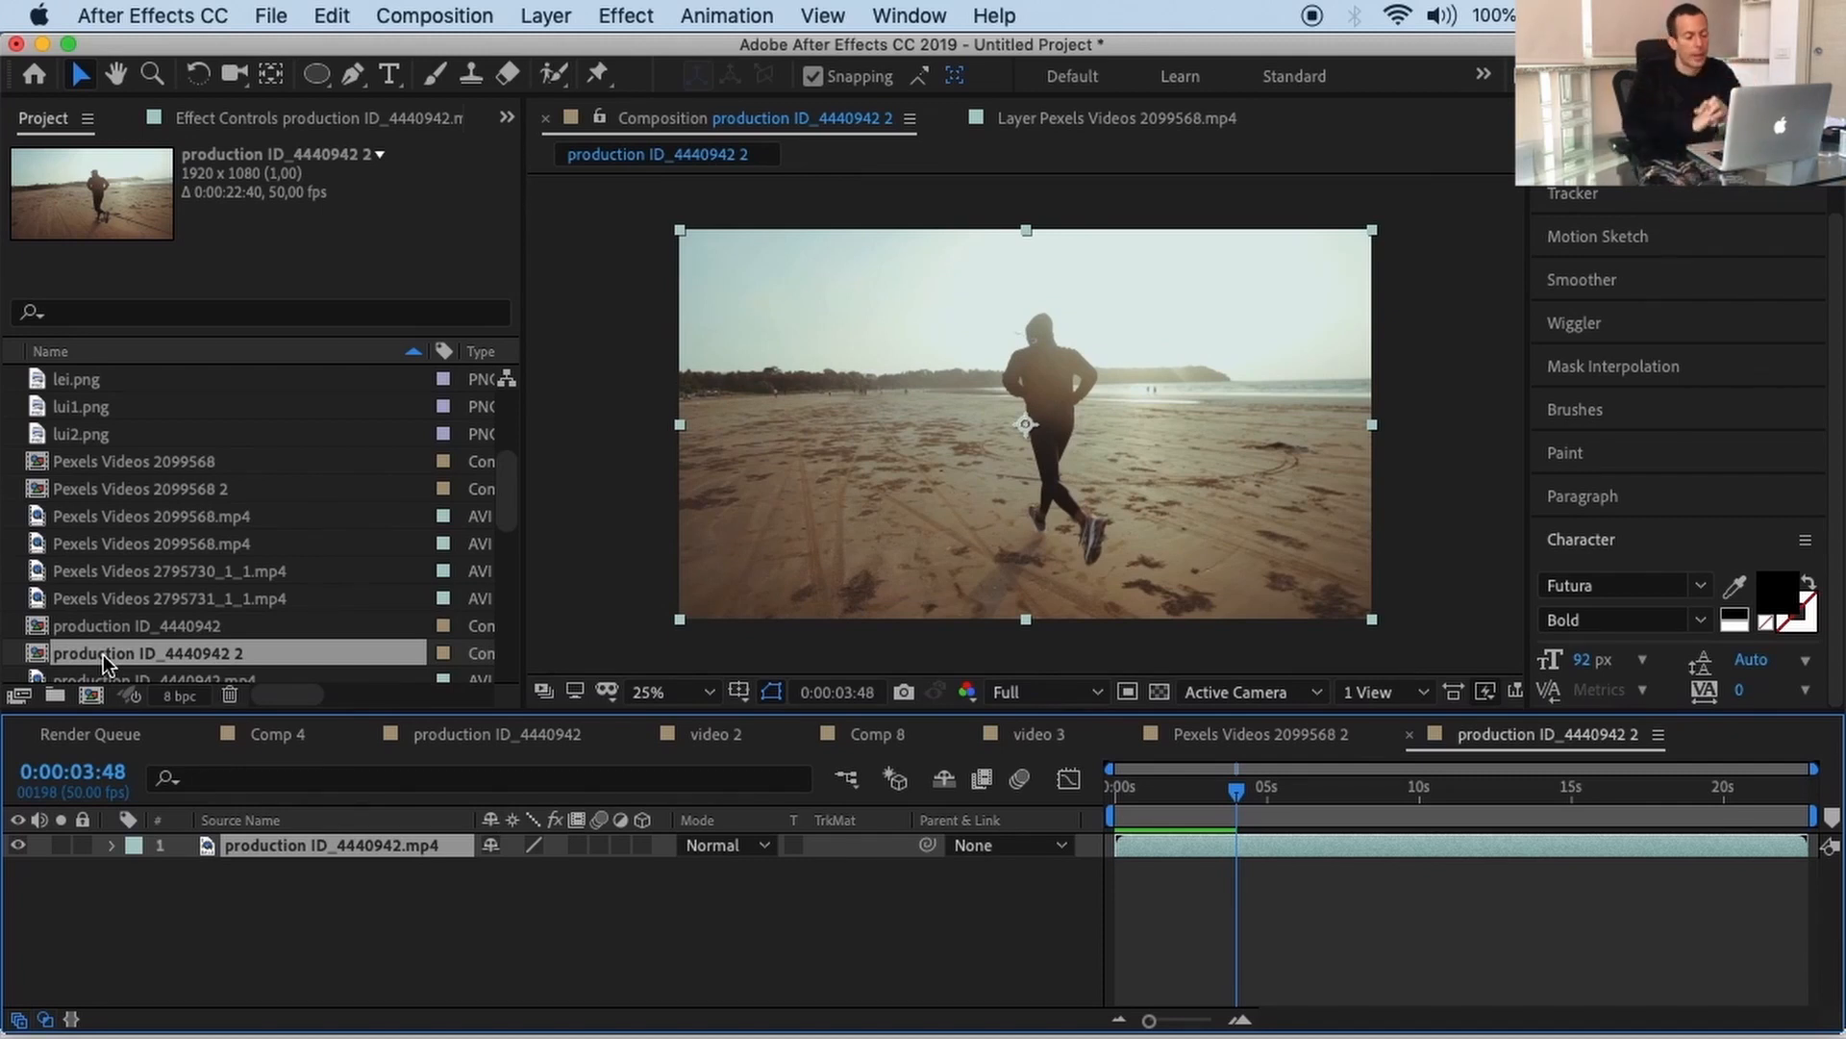
pyautogui.moveTo(1237, 789); pyautogui.dragTo(1094, 787)
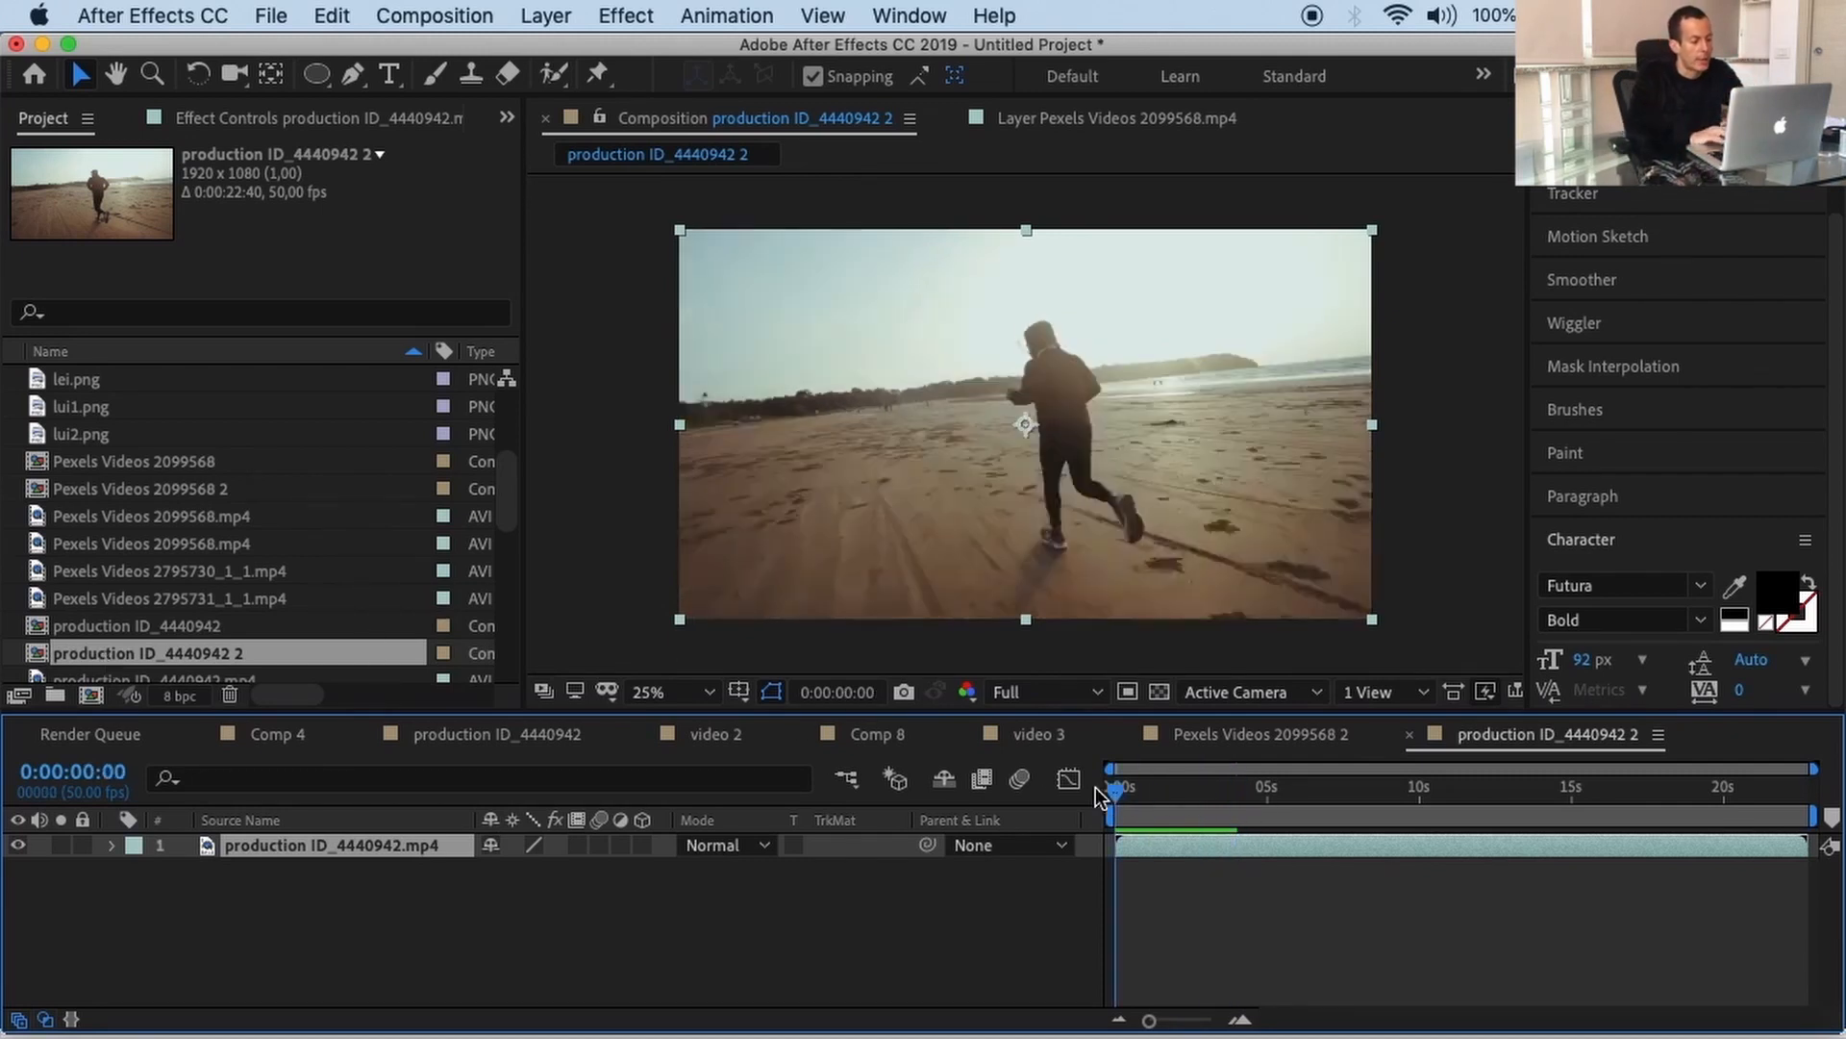
# Step: Search Effects & Presets for '3d camera' and try applying the 3D Camera Tracker
pyautogui.scroll(3, 1599, 352)
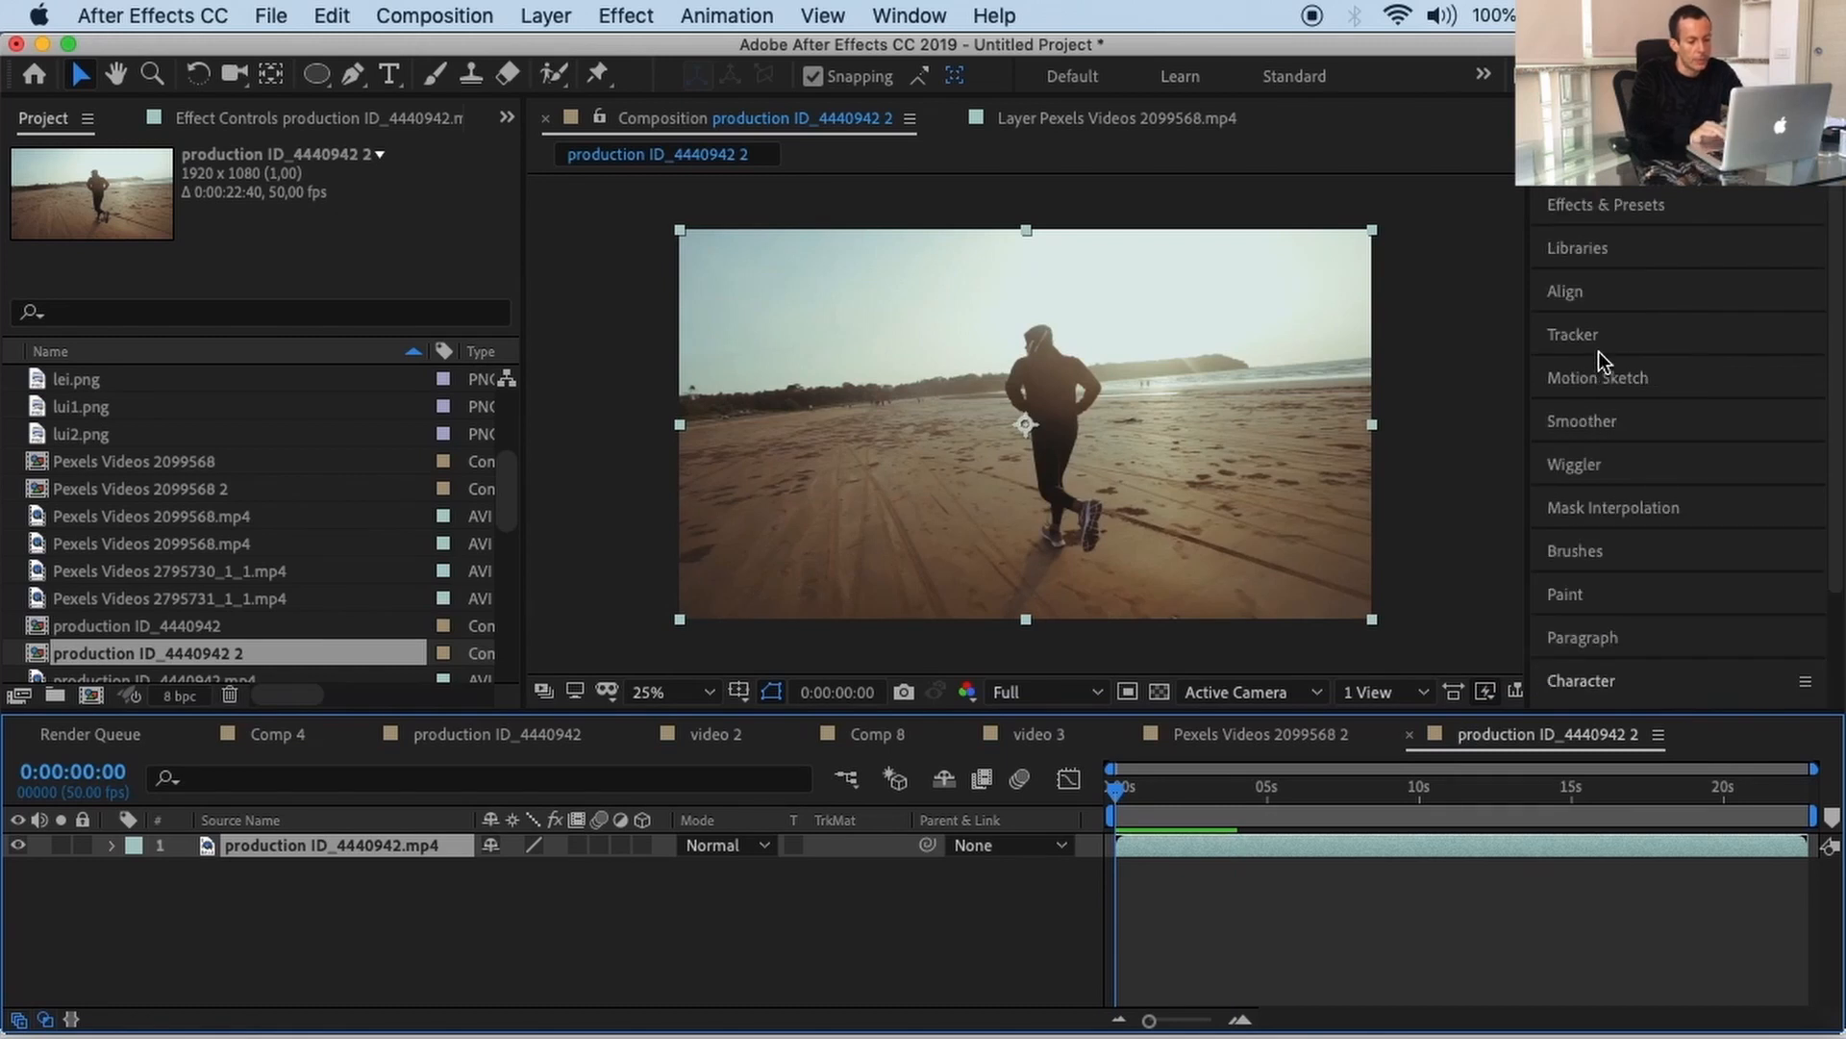
pyautogui.click(1597, 205)
pyautogui.write('3d camera')
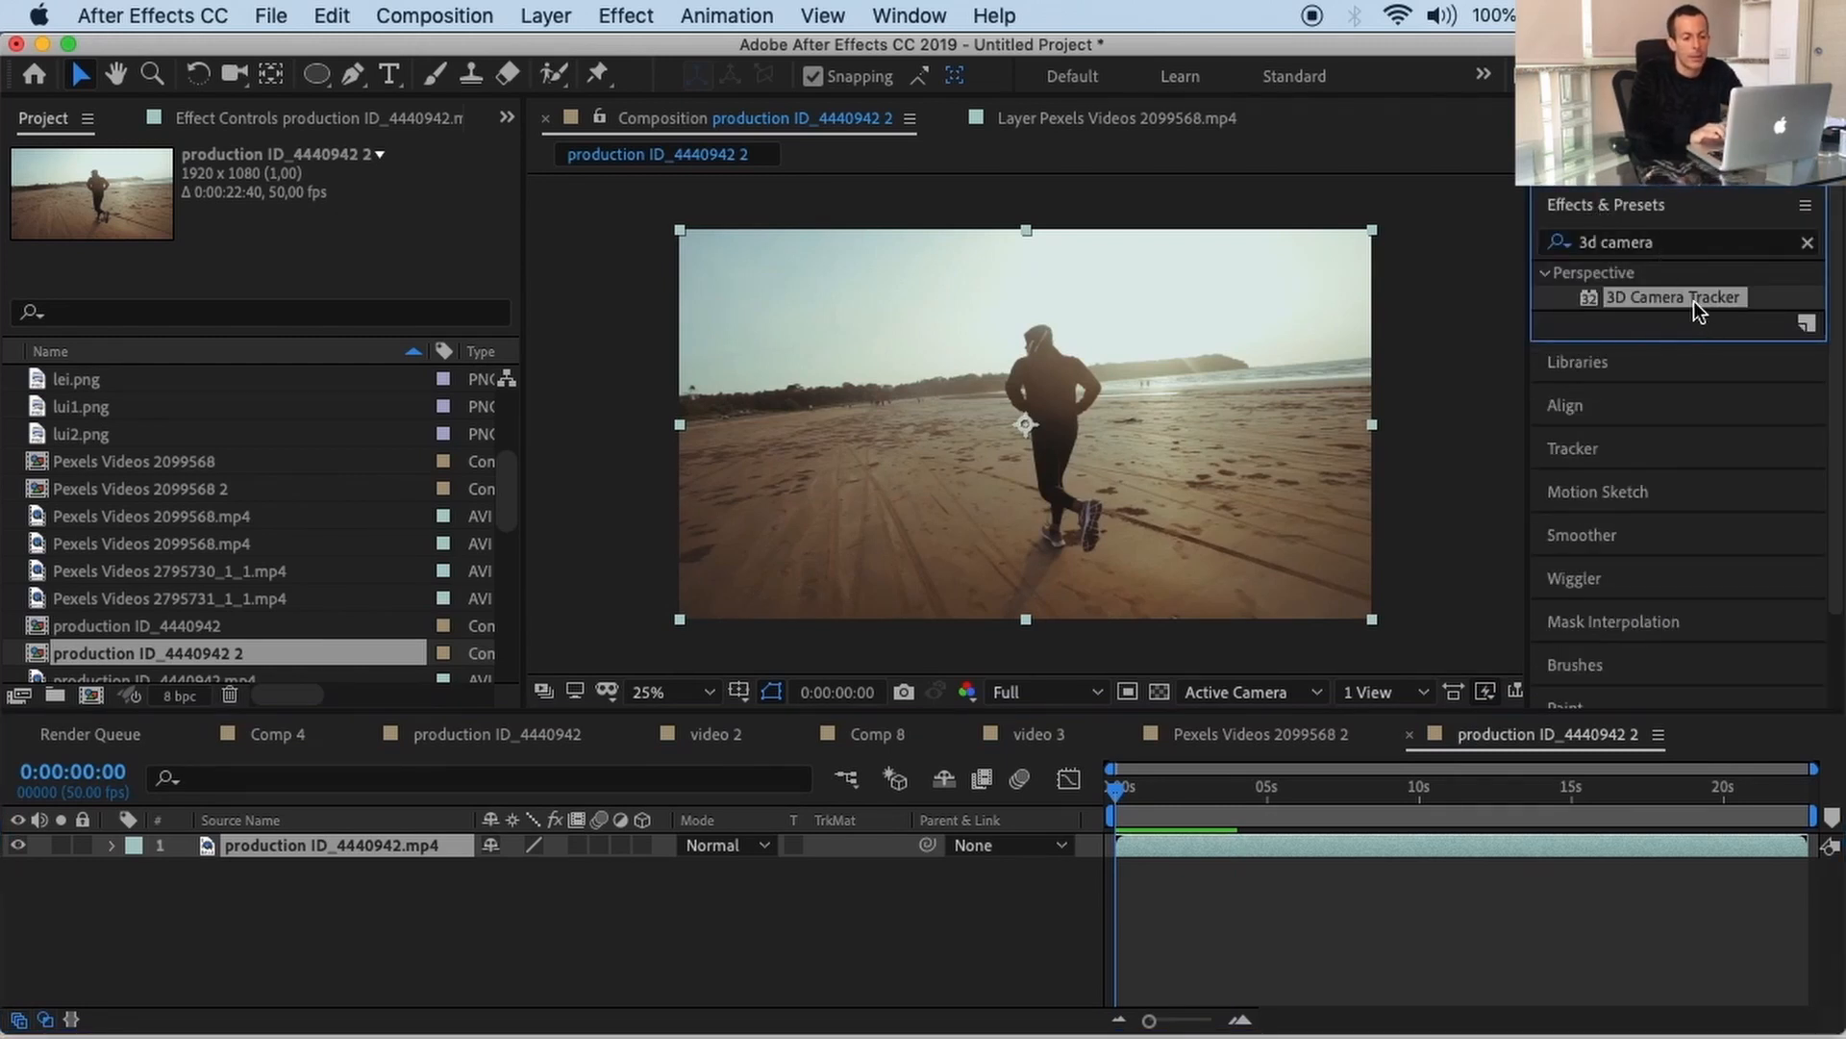
pyautogui.moveTo(1690, 302)
pyautogui.mouseDown()
pyautogui.moveTo(1410, 420)
pyautogui.moveTo(1693, 300)
pyautogui.moveTo(1661, 307)
pyautogui.mouseUp()
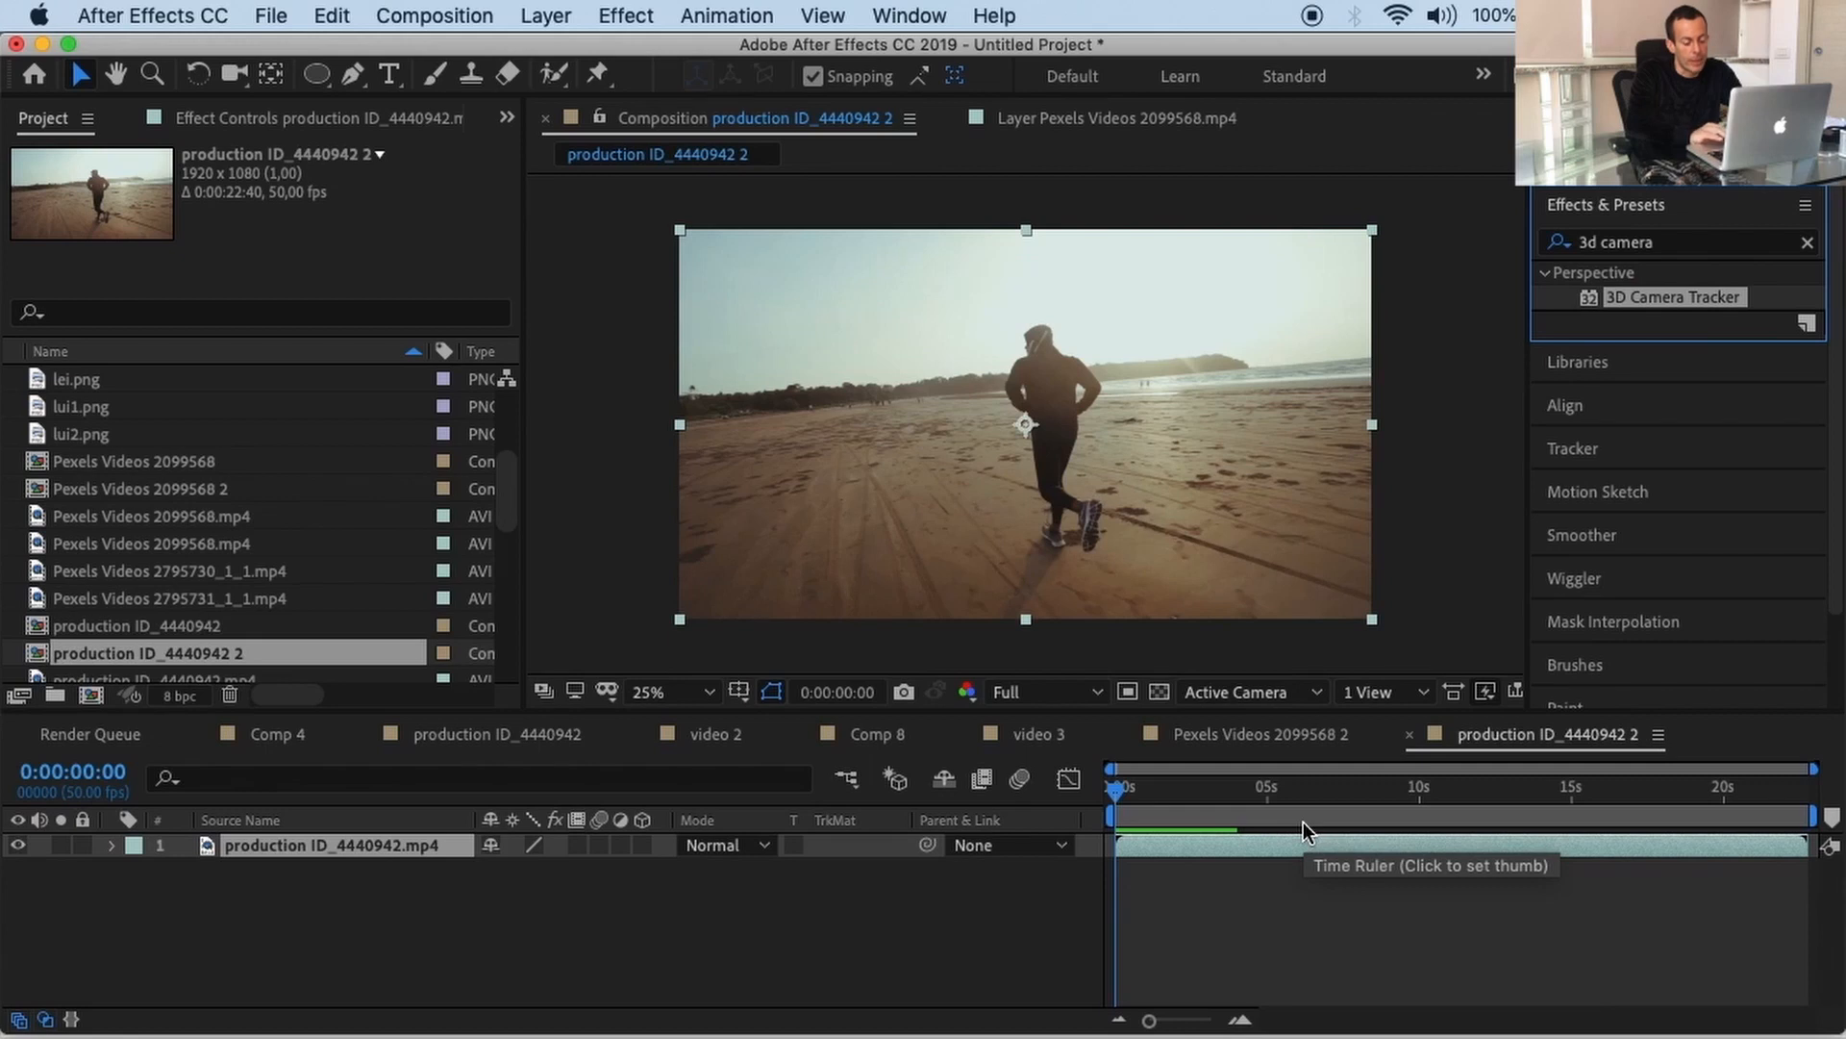
# Step: Set the clip's out point to 0:00:02:49 in the Layer panel, then return to the composition
pyautogui.doubleClick(1268, 844)
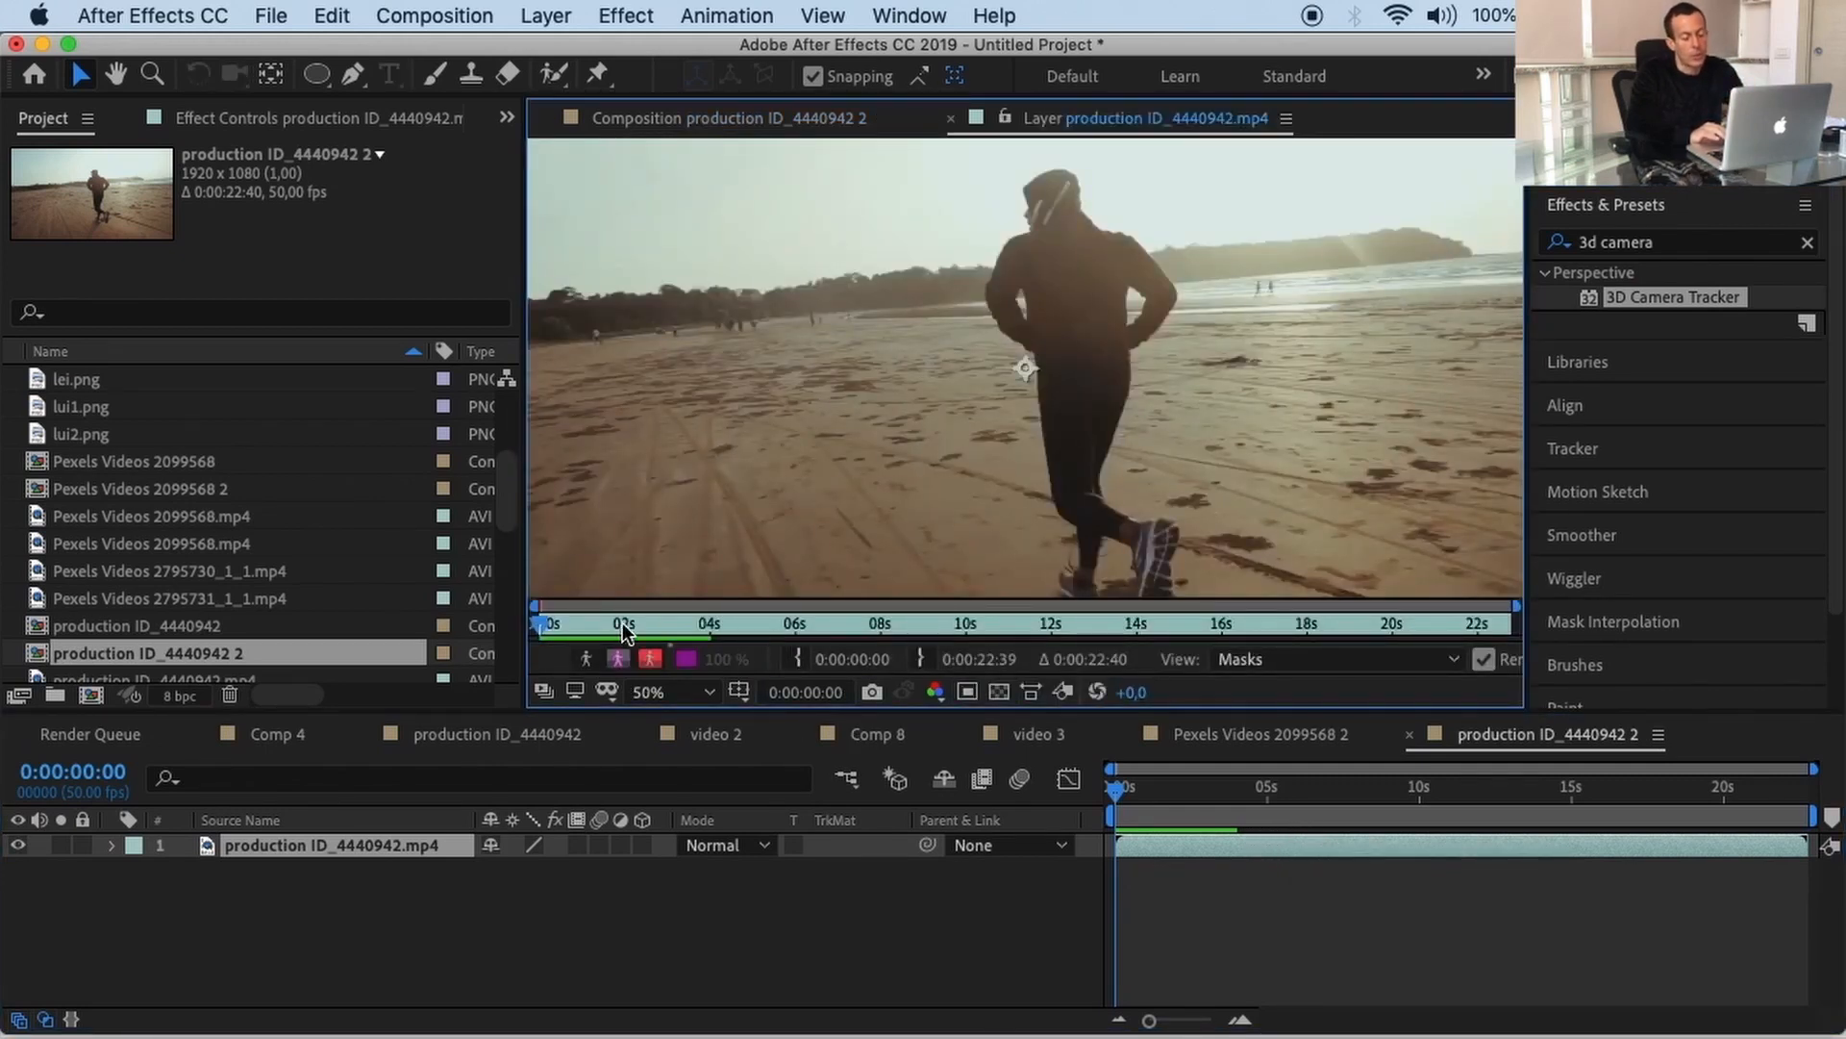
pyautogui.click(1267, 789)
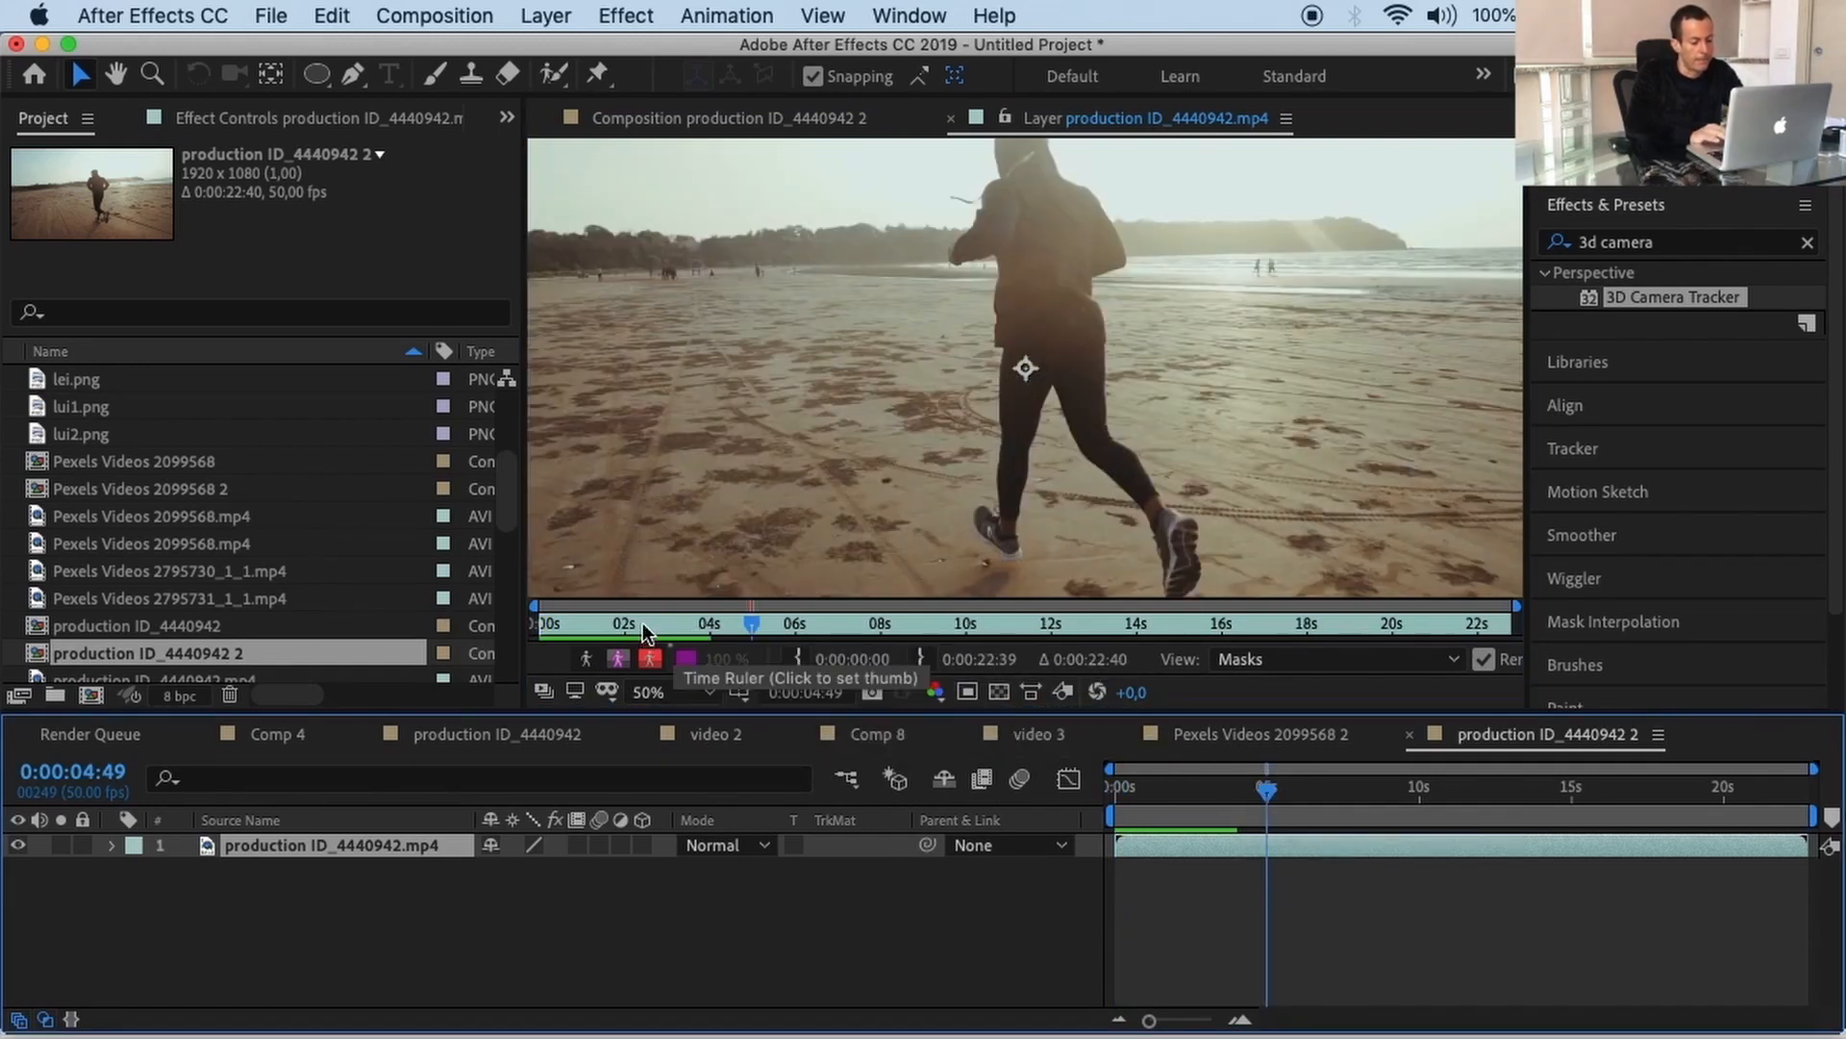
pyautogui.click(1195, 1019)
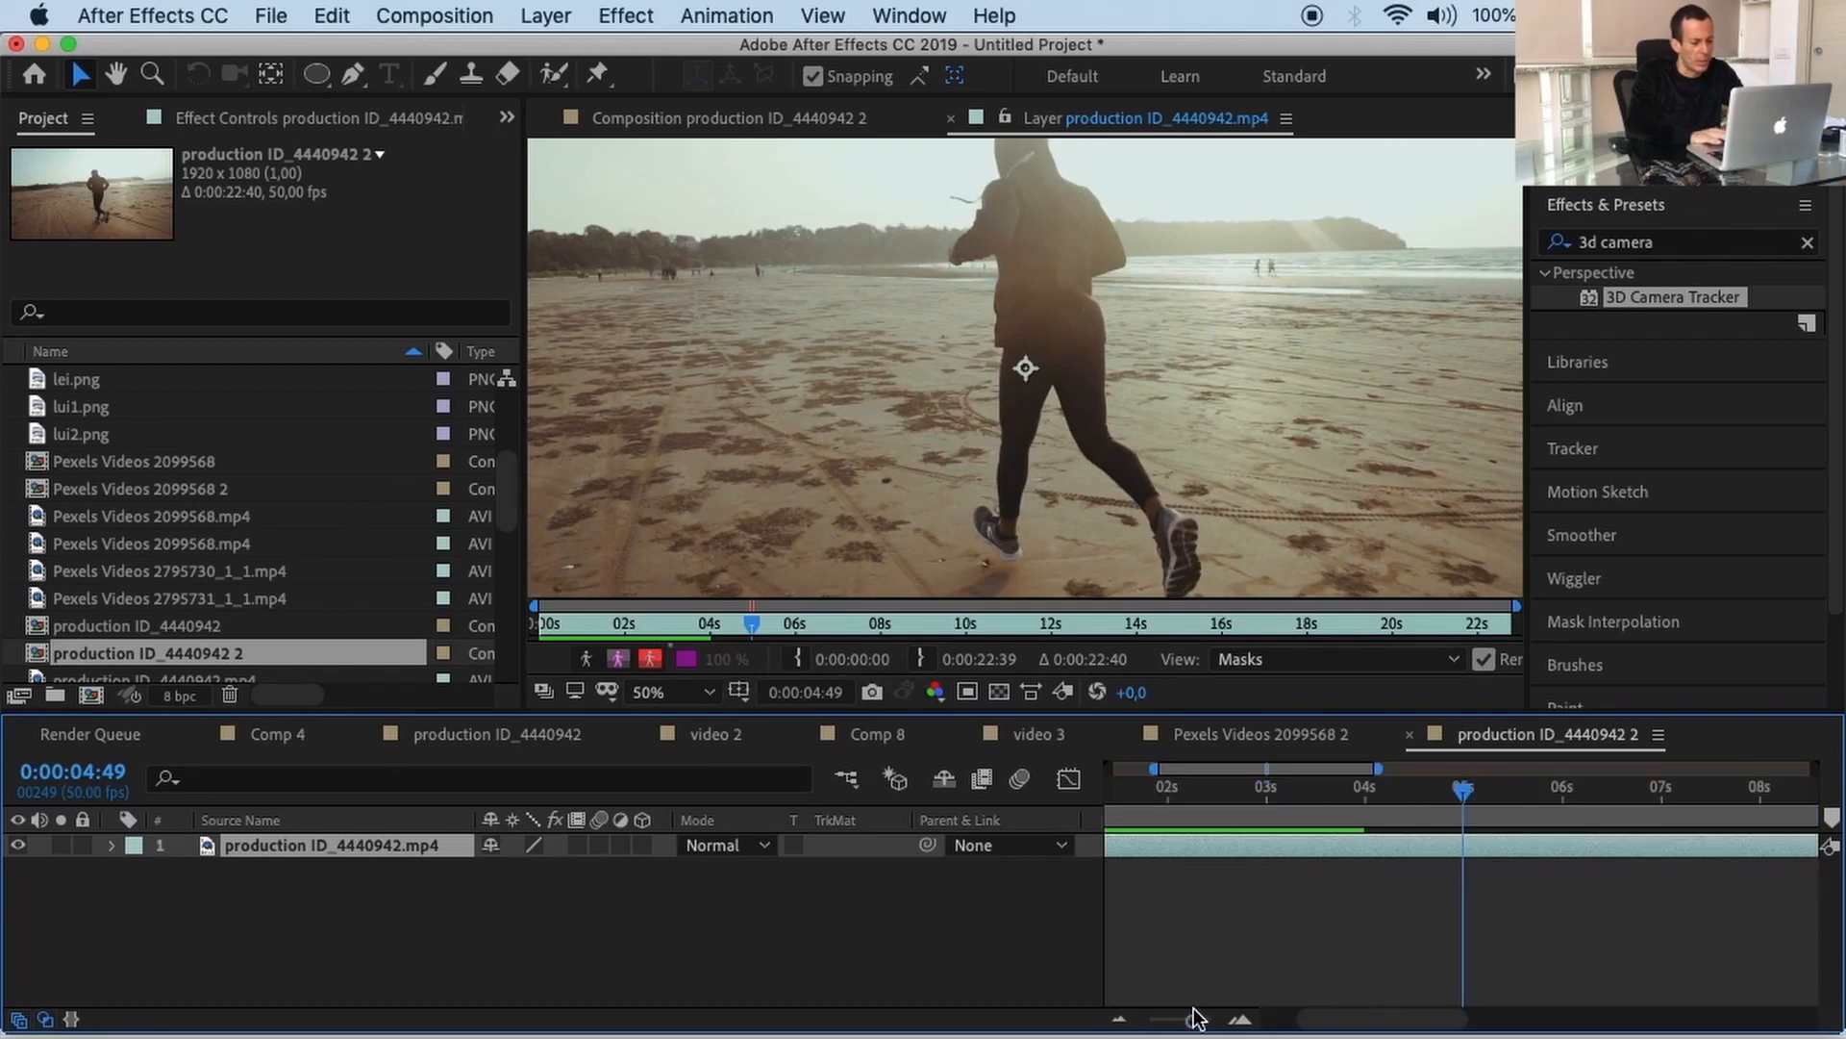
pyautogui.click(1265, 791)
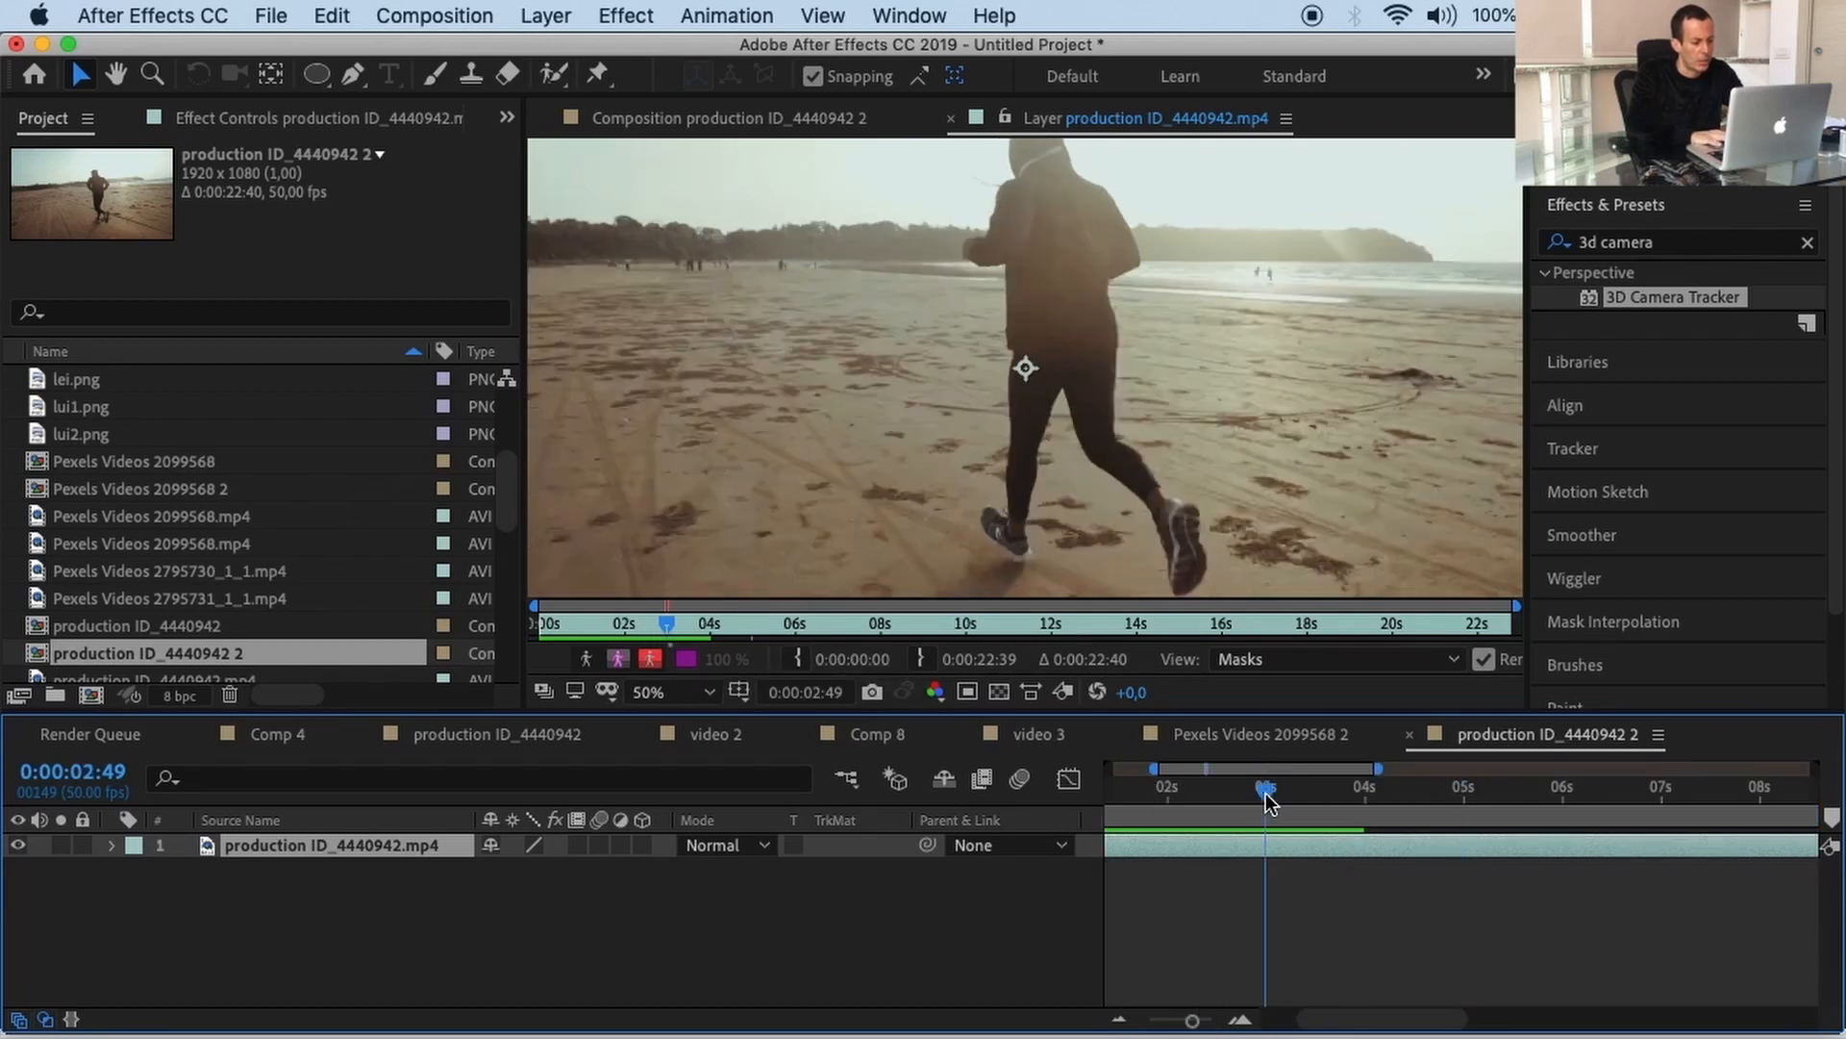
pyautogui.click(917, 660)
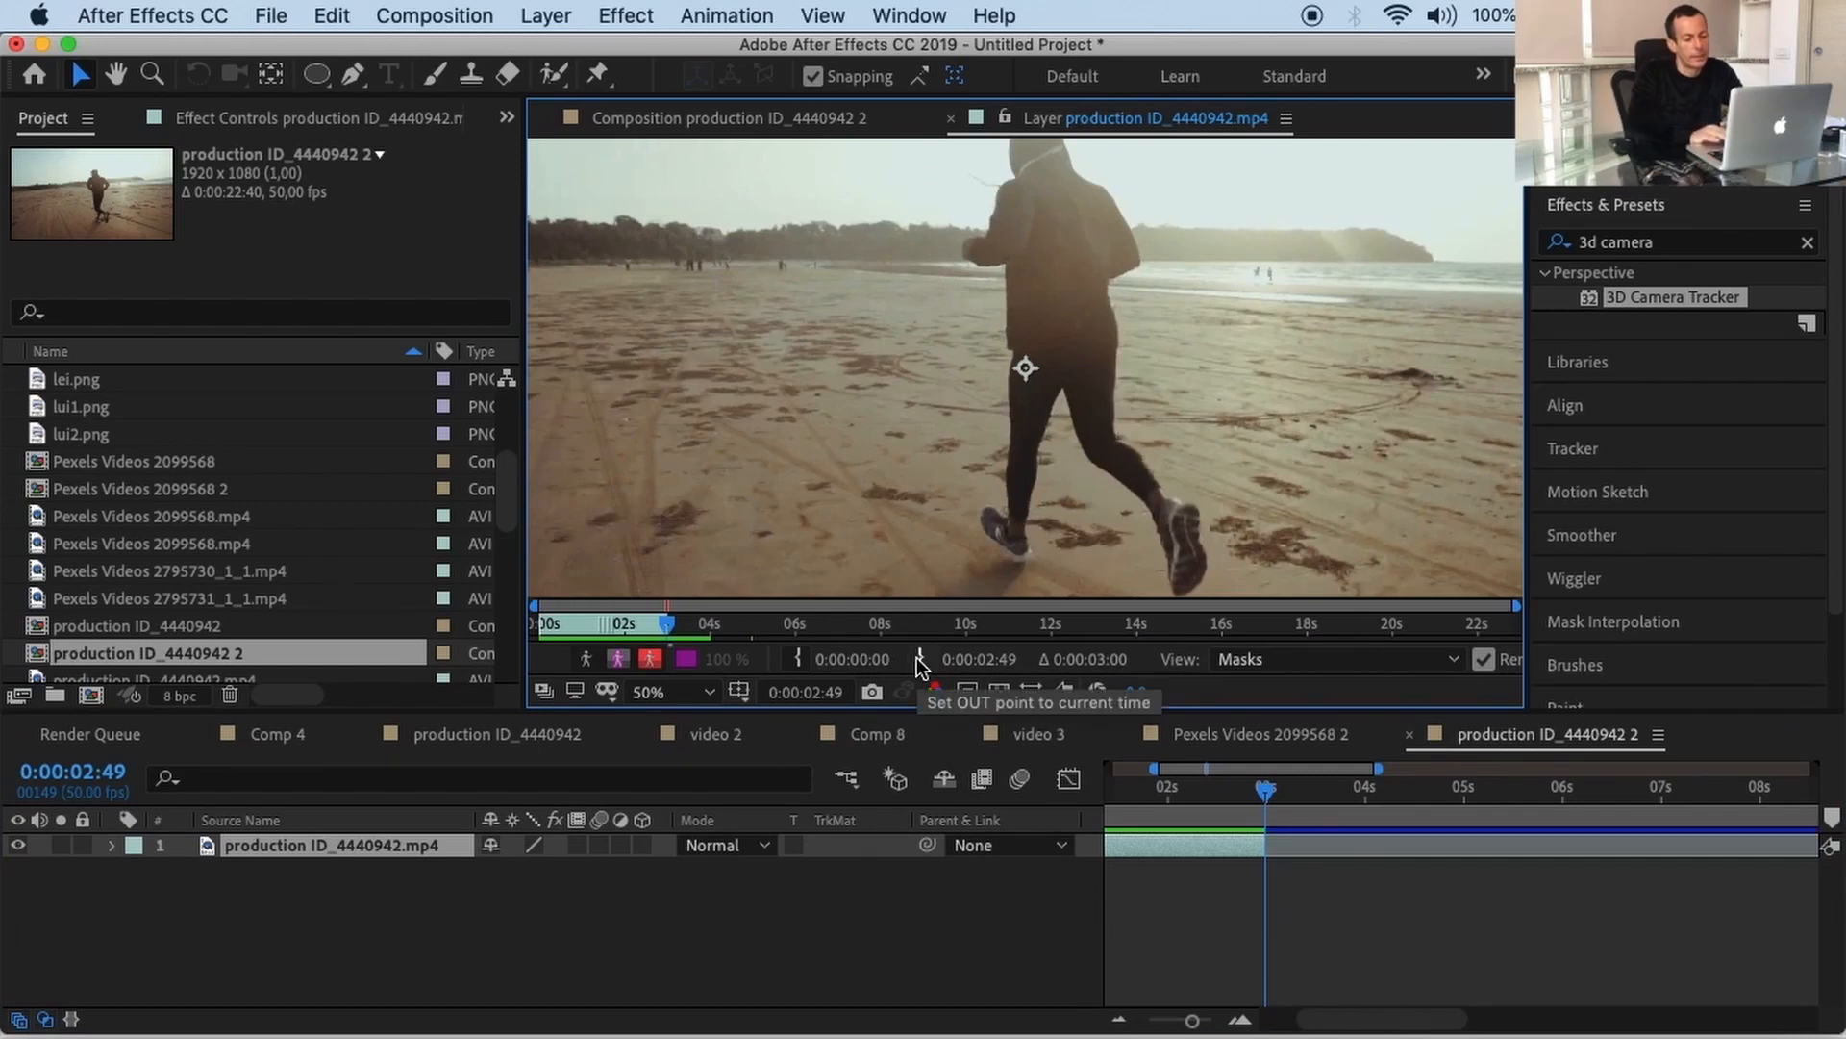
pyautogui.click(952, 118)
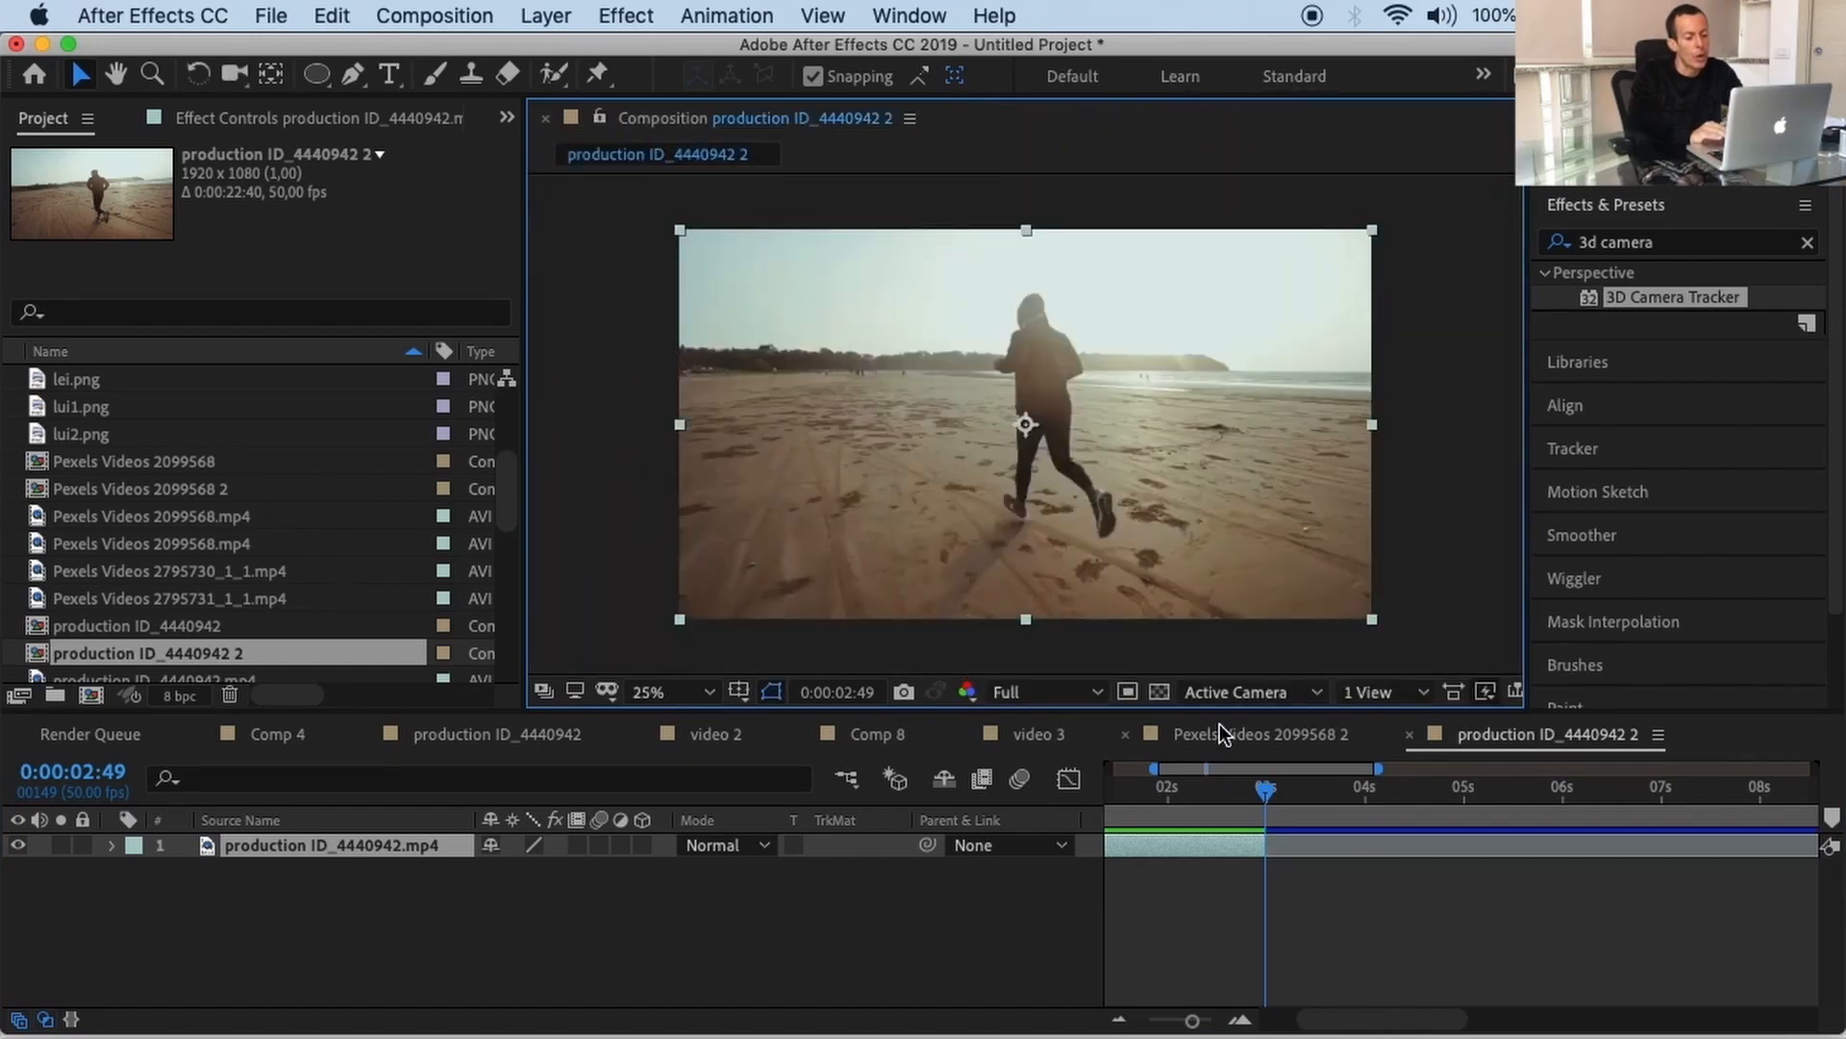
# Step: Apply the 3D Camera Tracker to the trimmed beach clip and let it solve
pyautogui.moveTo(1643, 294); pyautogui.dragTo(1162, 847)
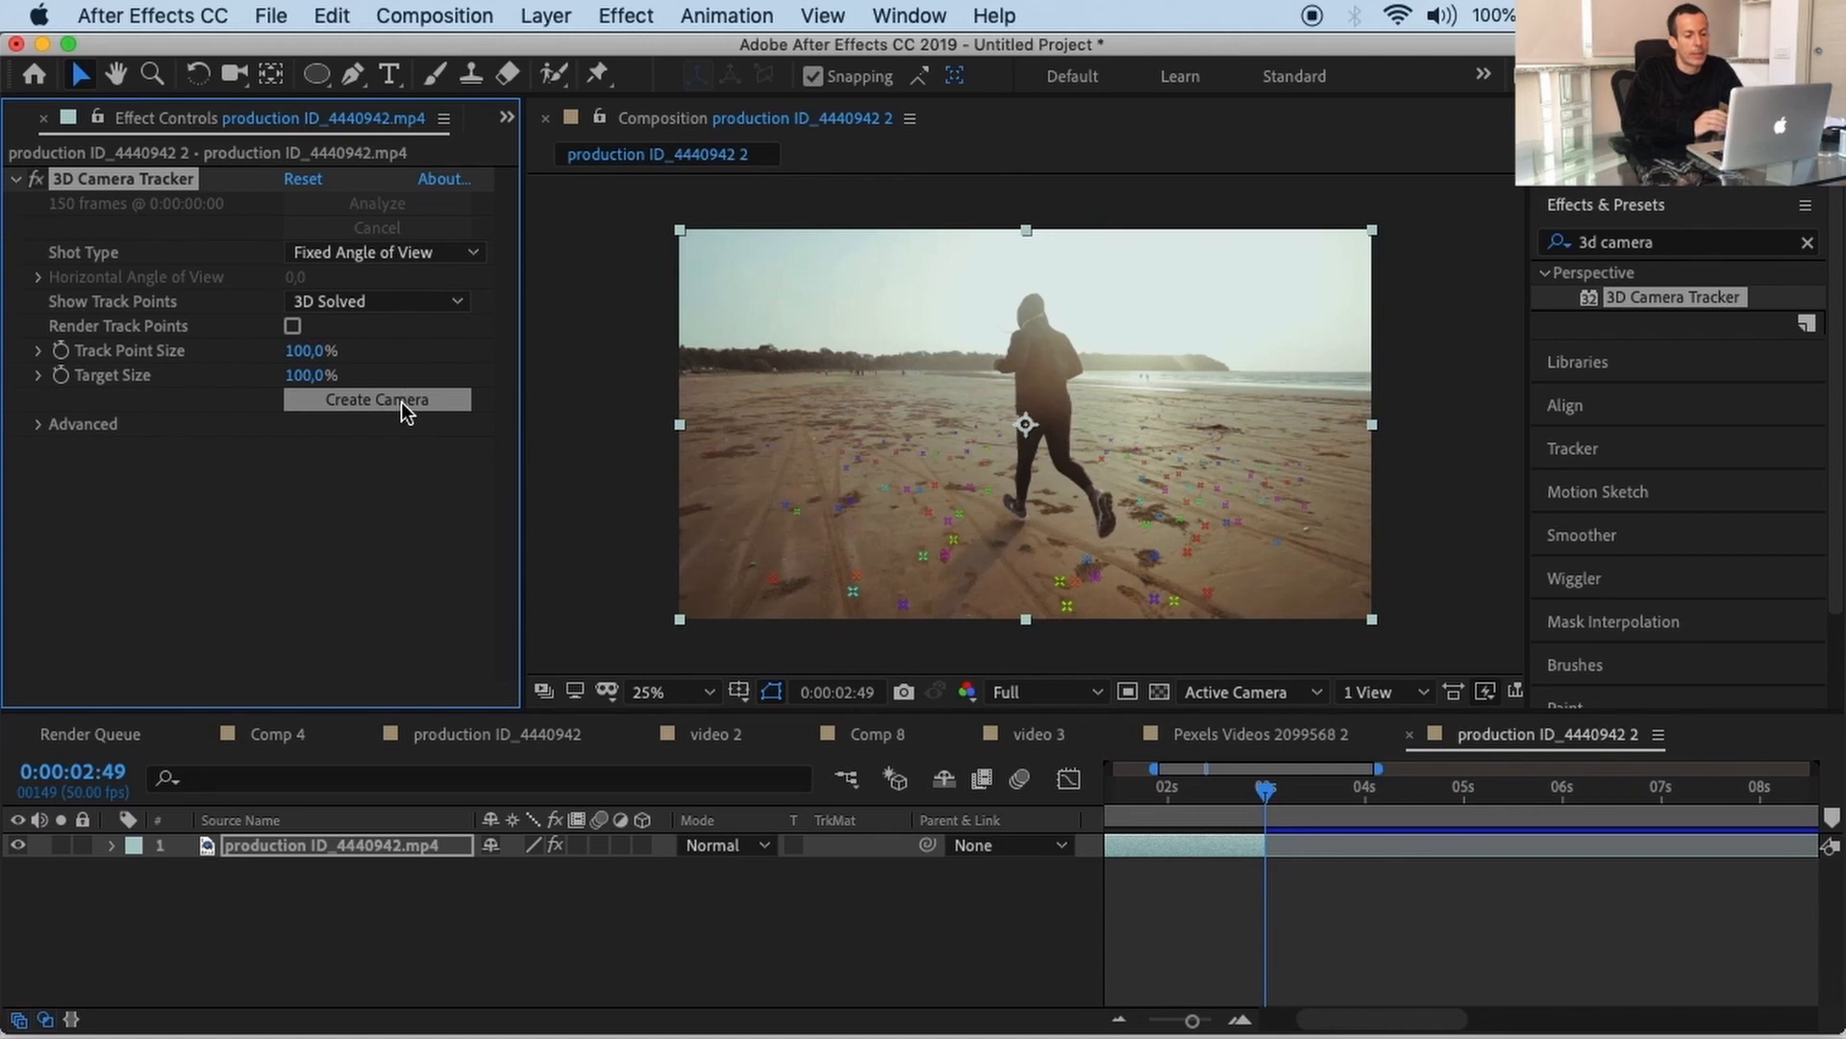
# Step: Create the tracker camera, reselect the clip to show track points, and go to frame 0
pyautogui.click(401, 402)
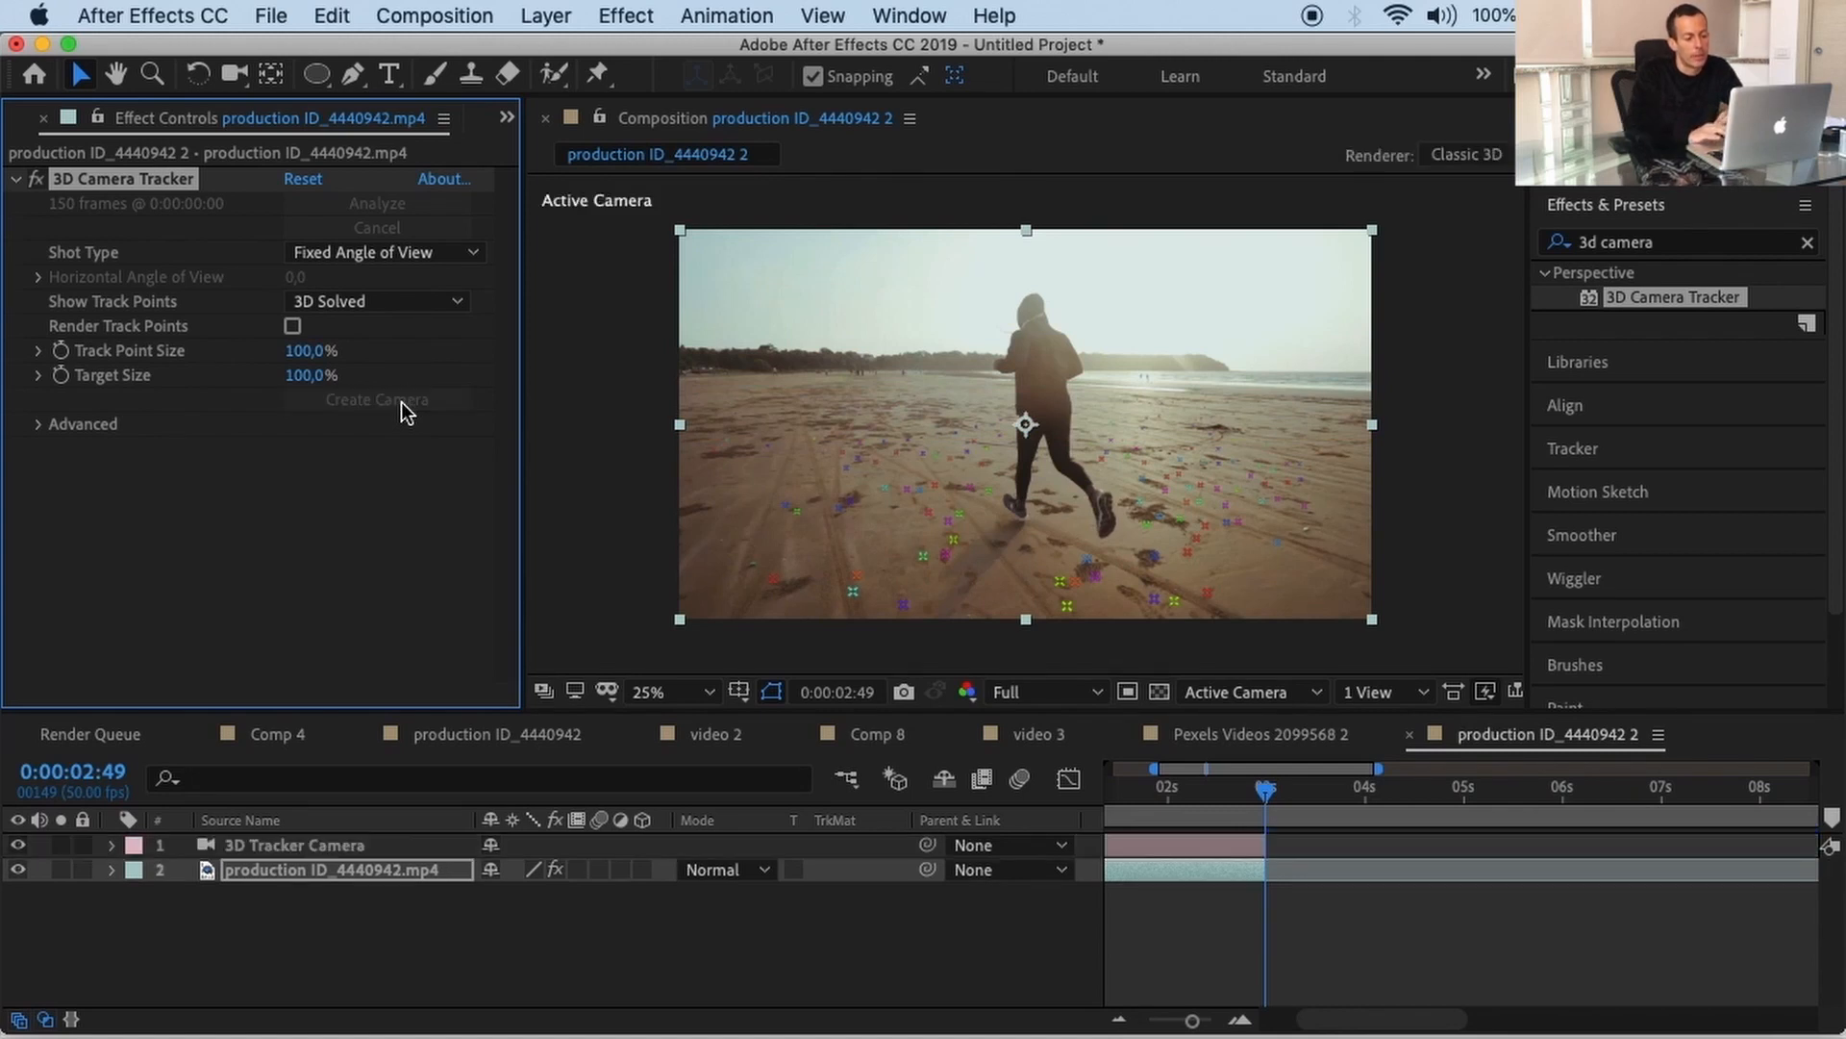
pyautogui.click(344, 845)
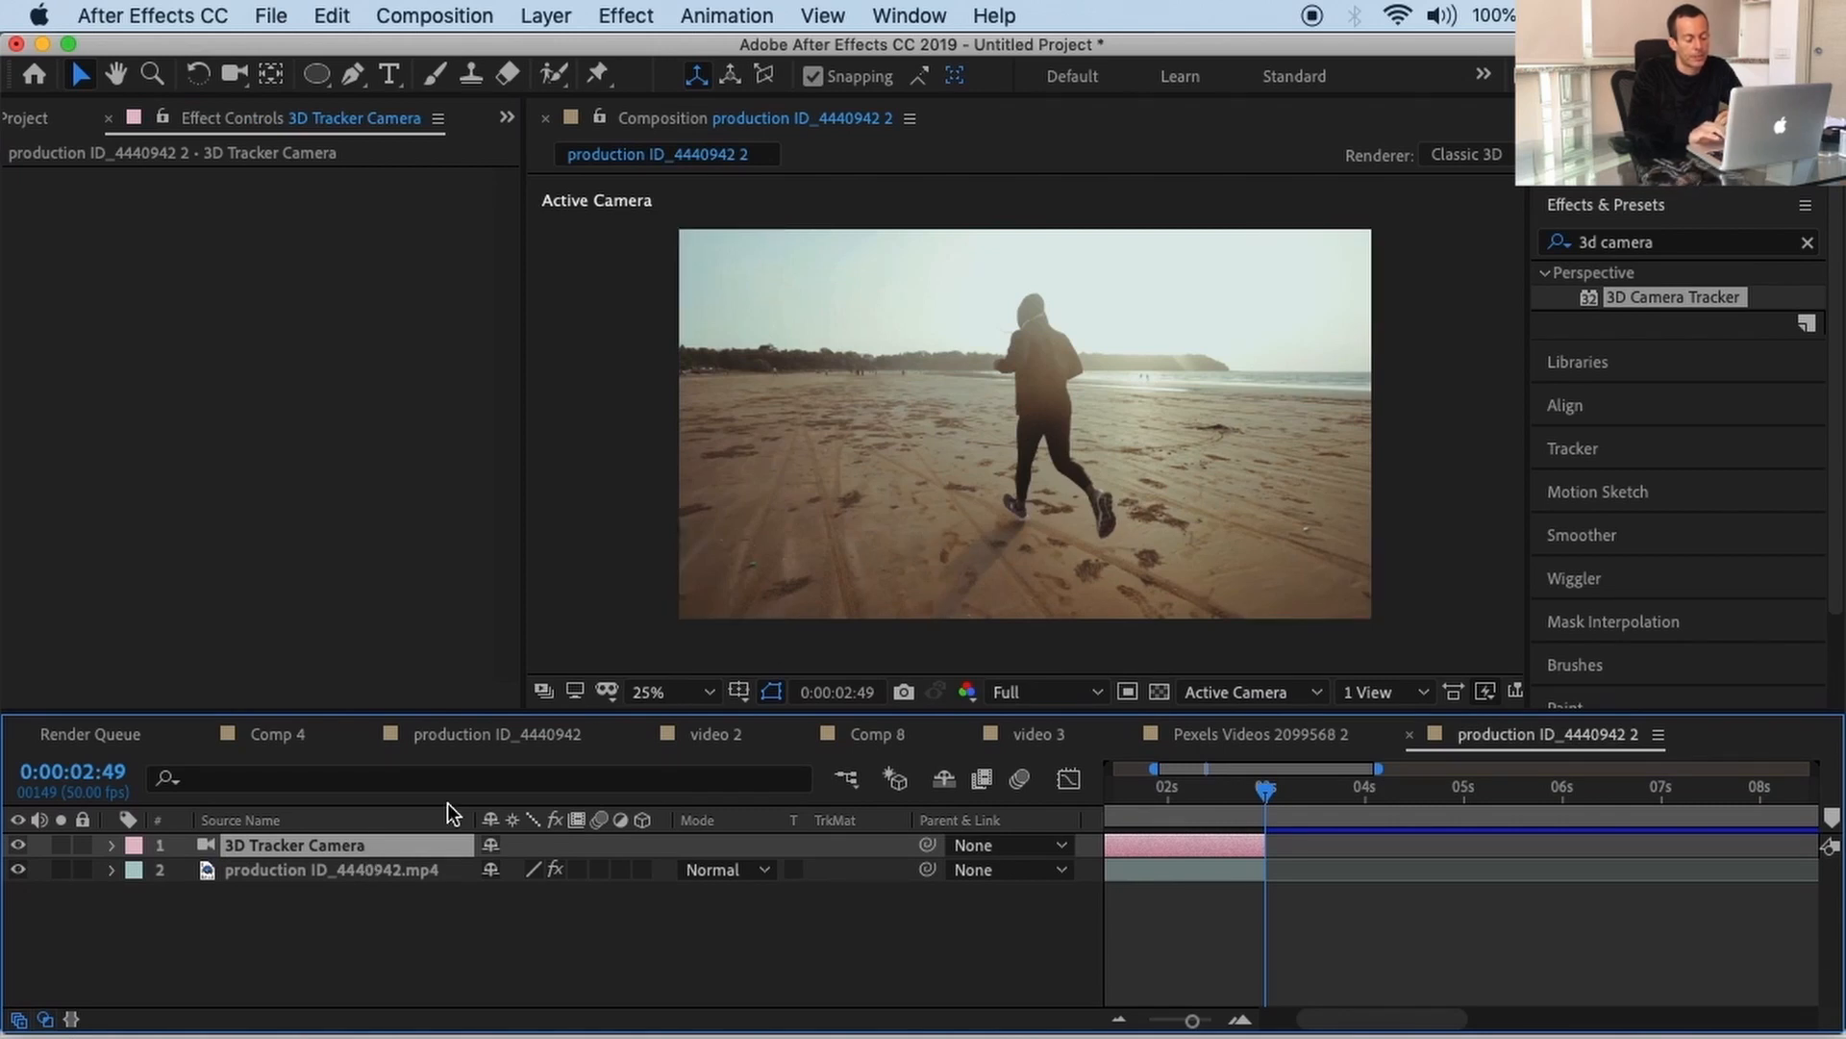
pyautogui.click(388, 870)
pyautogui.rightClick(389, 870)
pyautogui.click(186, 679)
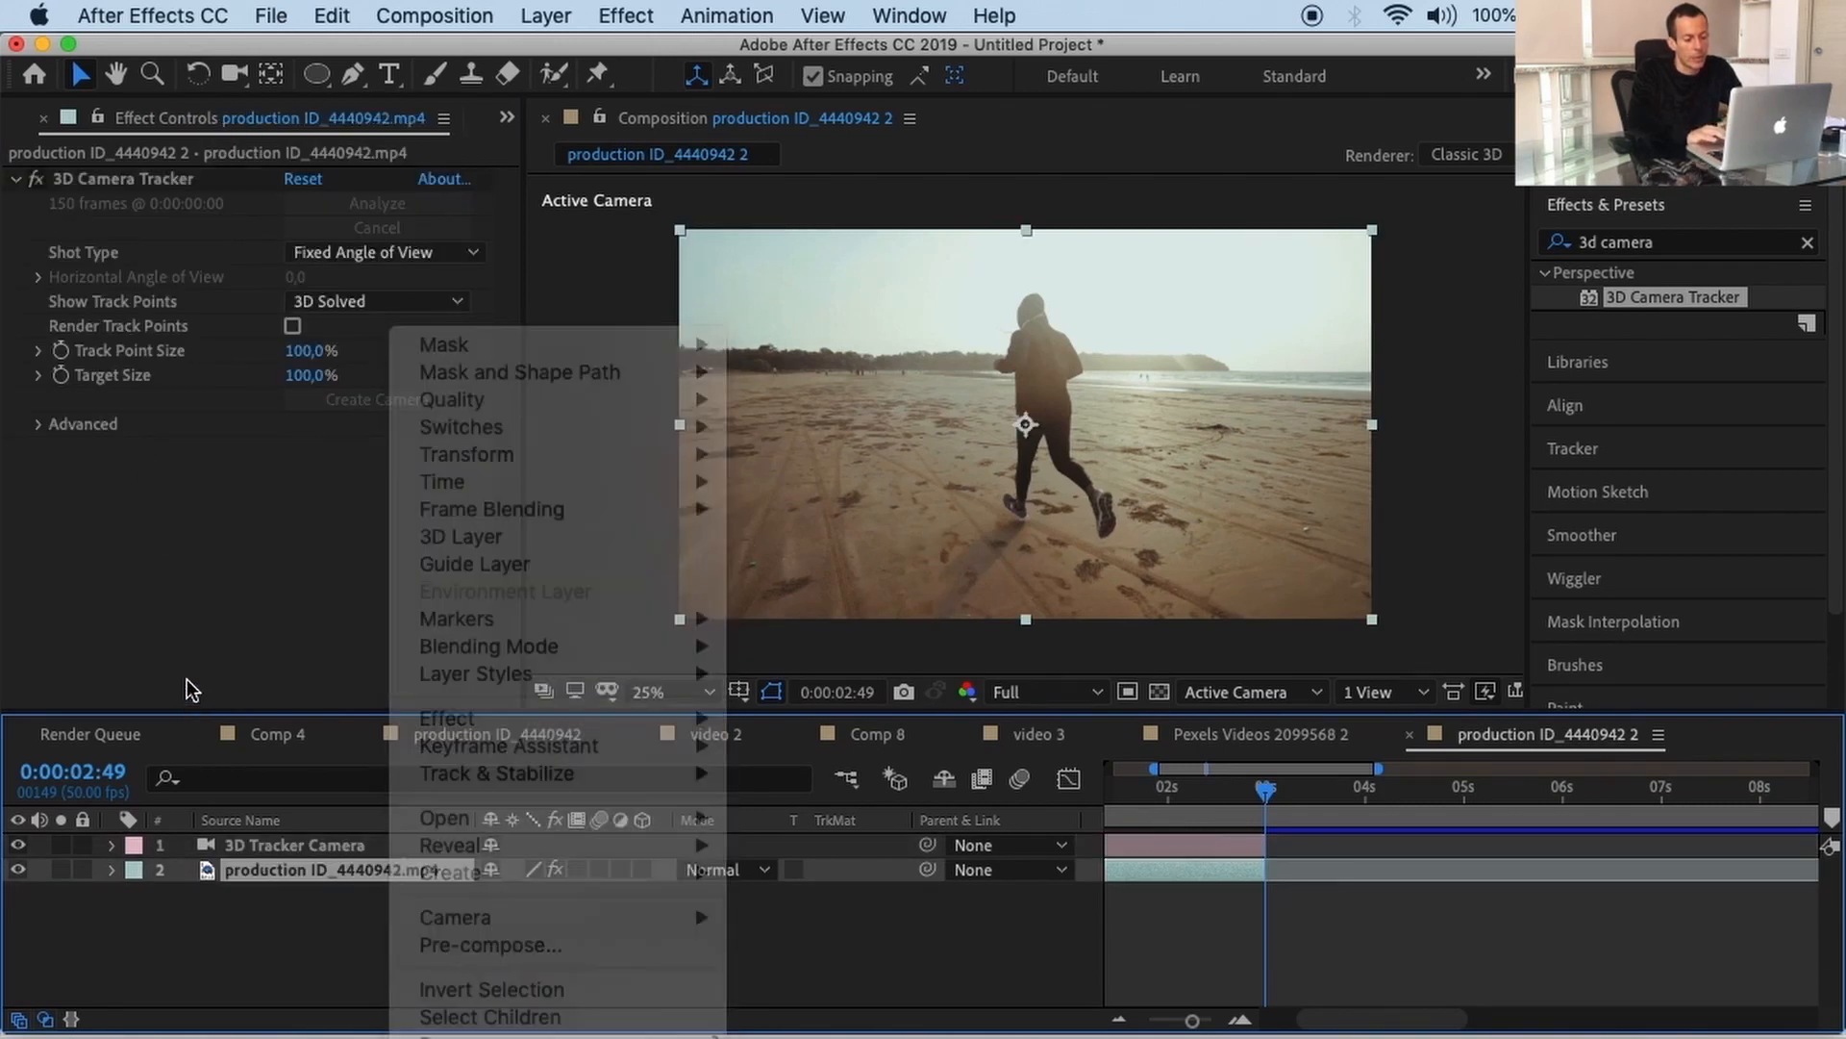
pyautogui.click(140, 185)
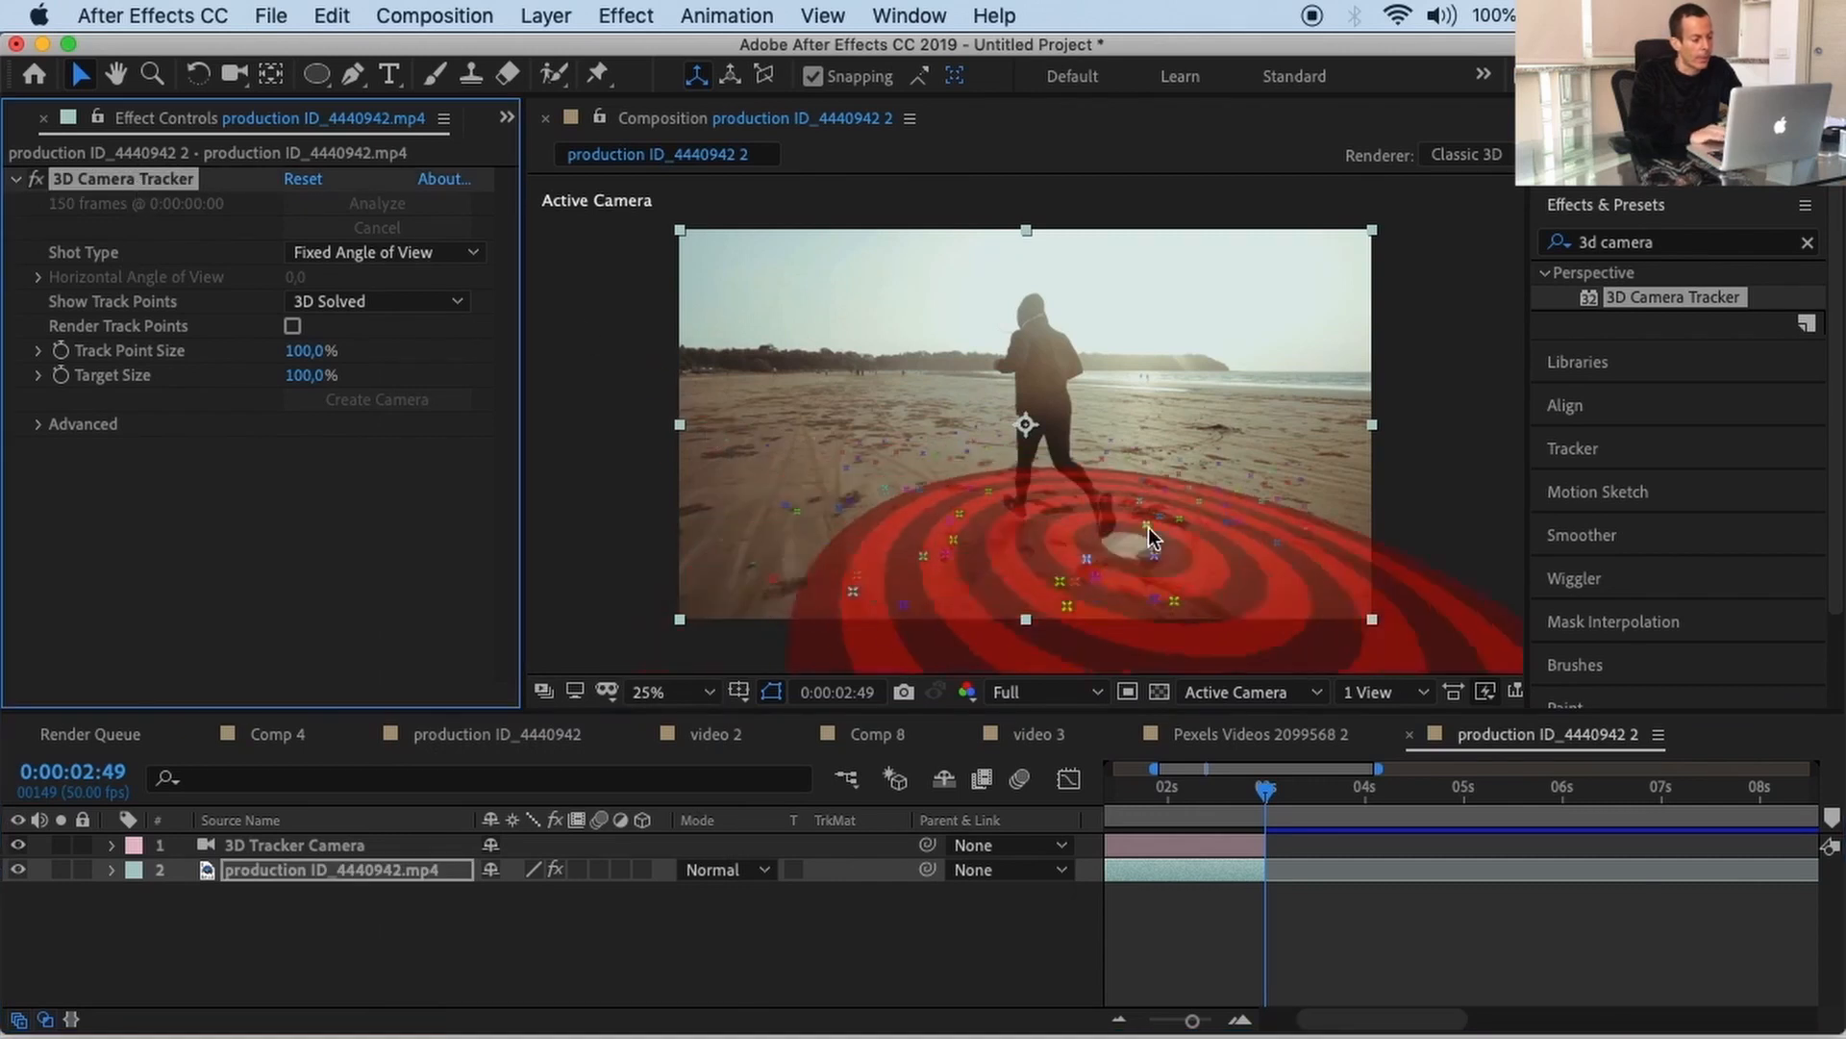
pyautogui.moveTo(1266, 787); pyautogui.dragTo(1070, 783)
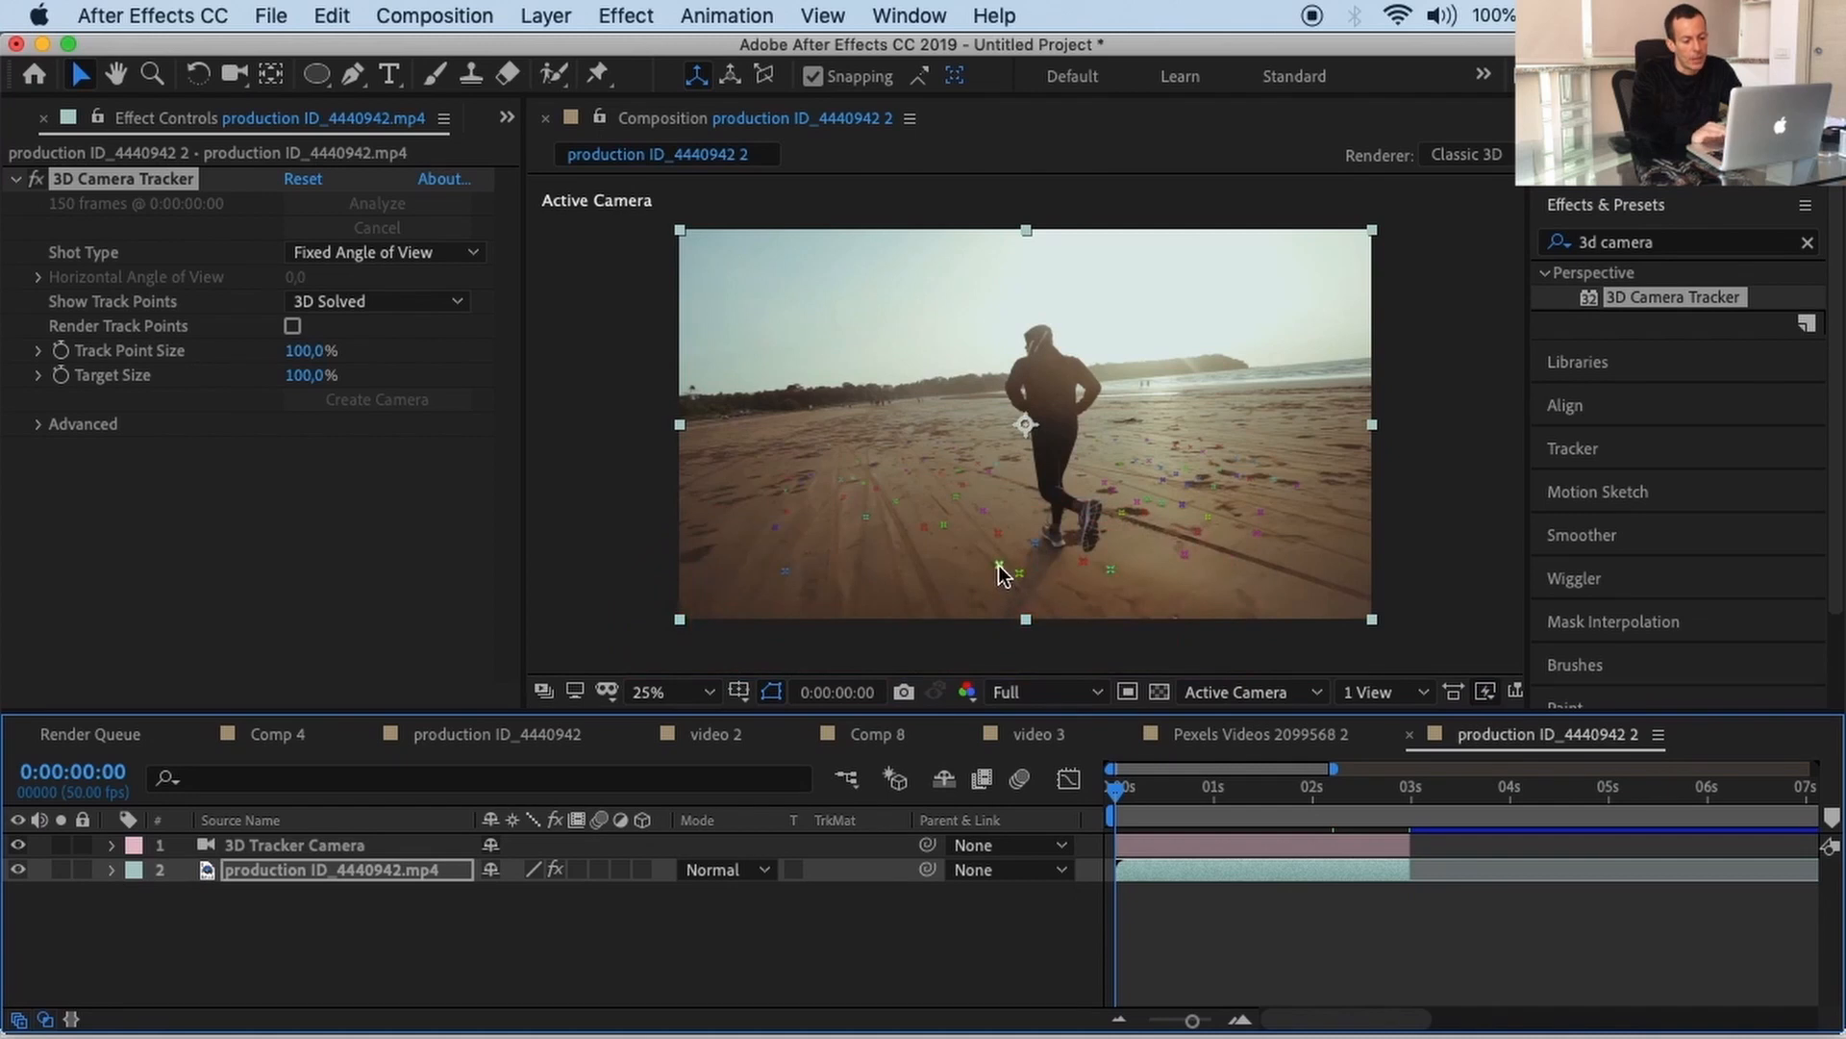
# Step: Set Target Size to 112,1% and Track Point Size to 187,3%, then select sand points left of the runner
pyautogui.click(40, 375)
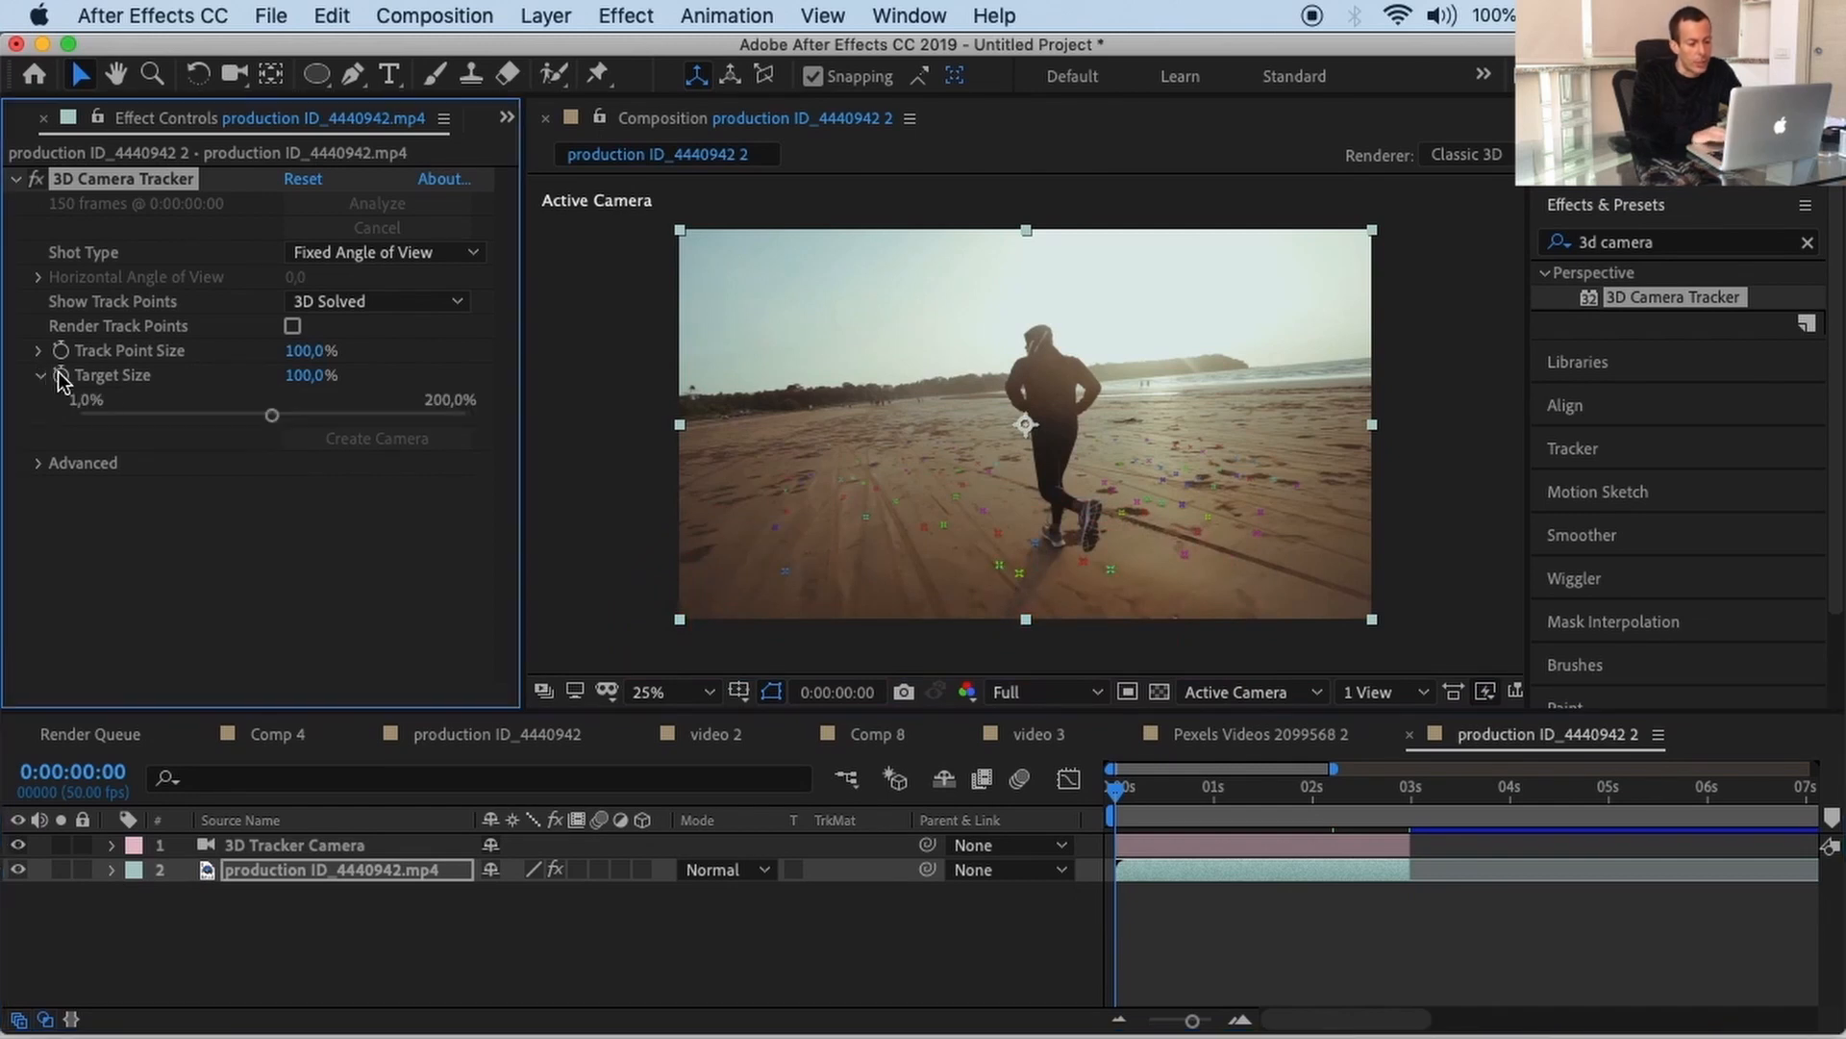
pyautogui.moveTo(269, 416); pyautogui.dragTo(440, 393)
pyautogui.click(40, 350)
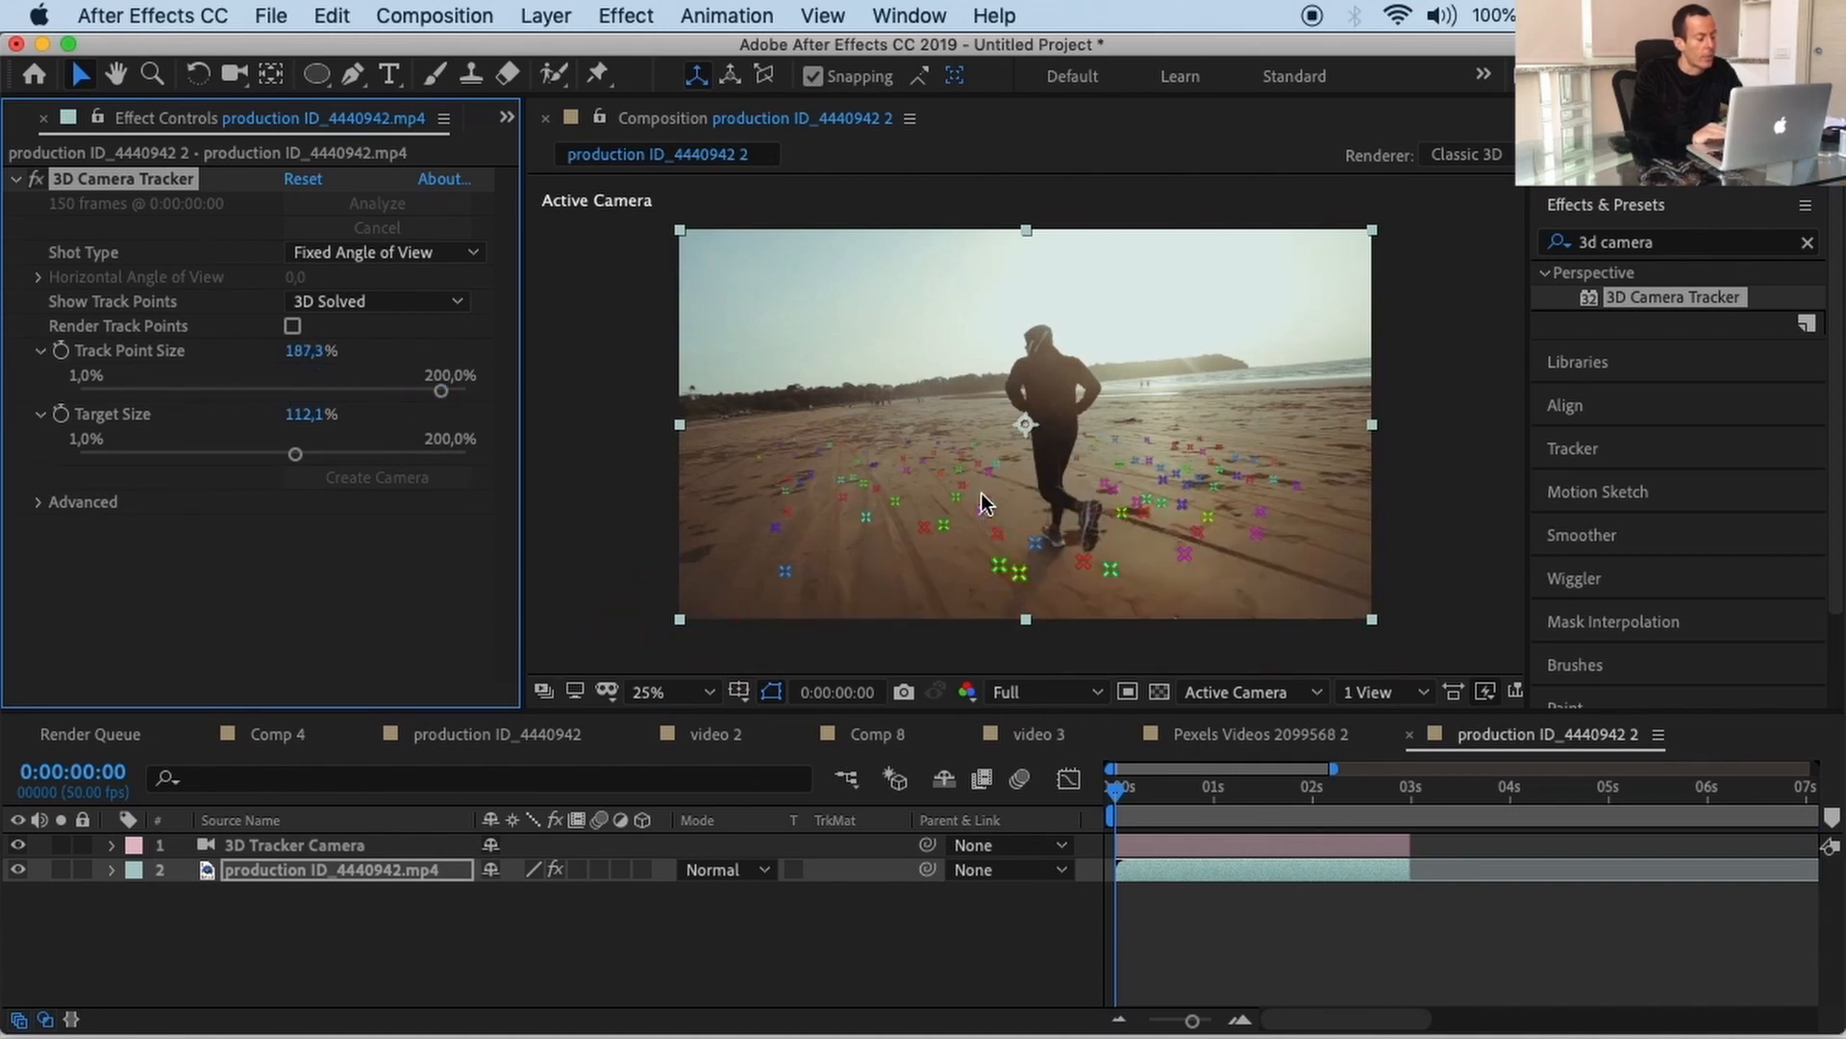
pyautogui.moveTo(825, 404)
pyautogui.mouseDown()
pyautogui.moveTo(959, 584)
pyautogui.moveTo(1073, 546)
pyautogui.moveTo(1105, 416)
pyautogui.moveTo(1069, 352)
pyautogui.moveTo(962, 340)
pyautogui.moveTo(821, 396)
pyautogui.mouseUp()
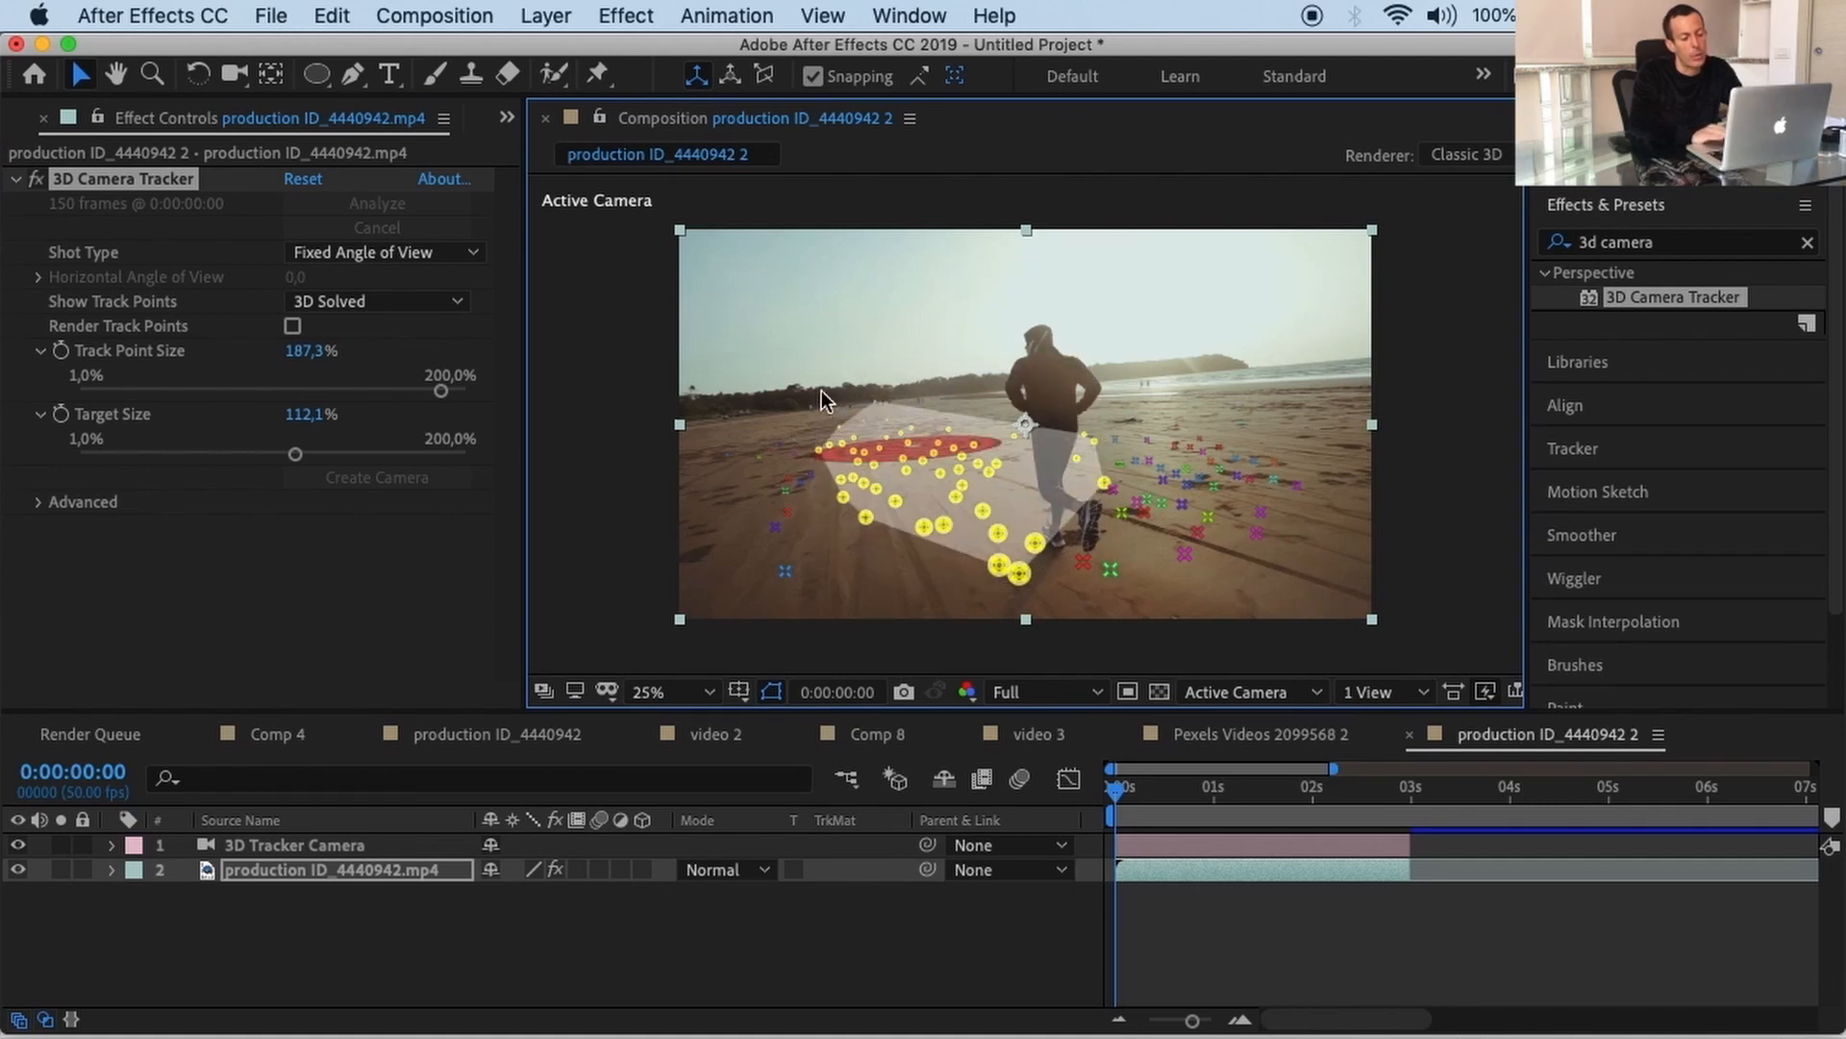
pyautogui.click(544, 16)
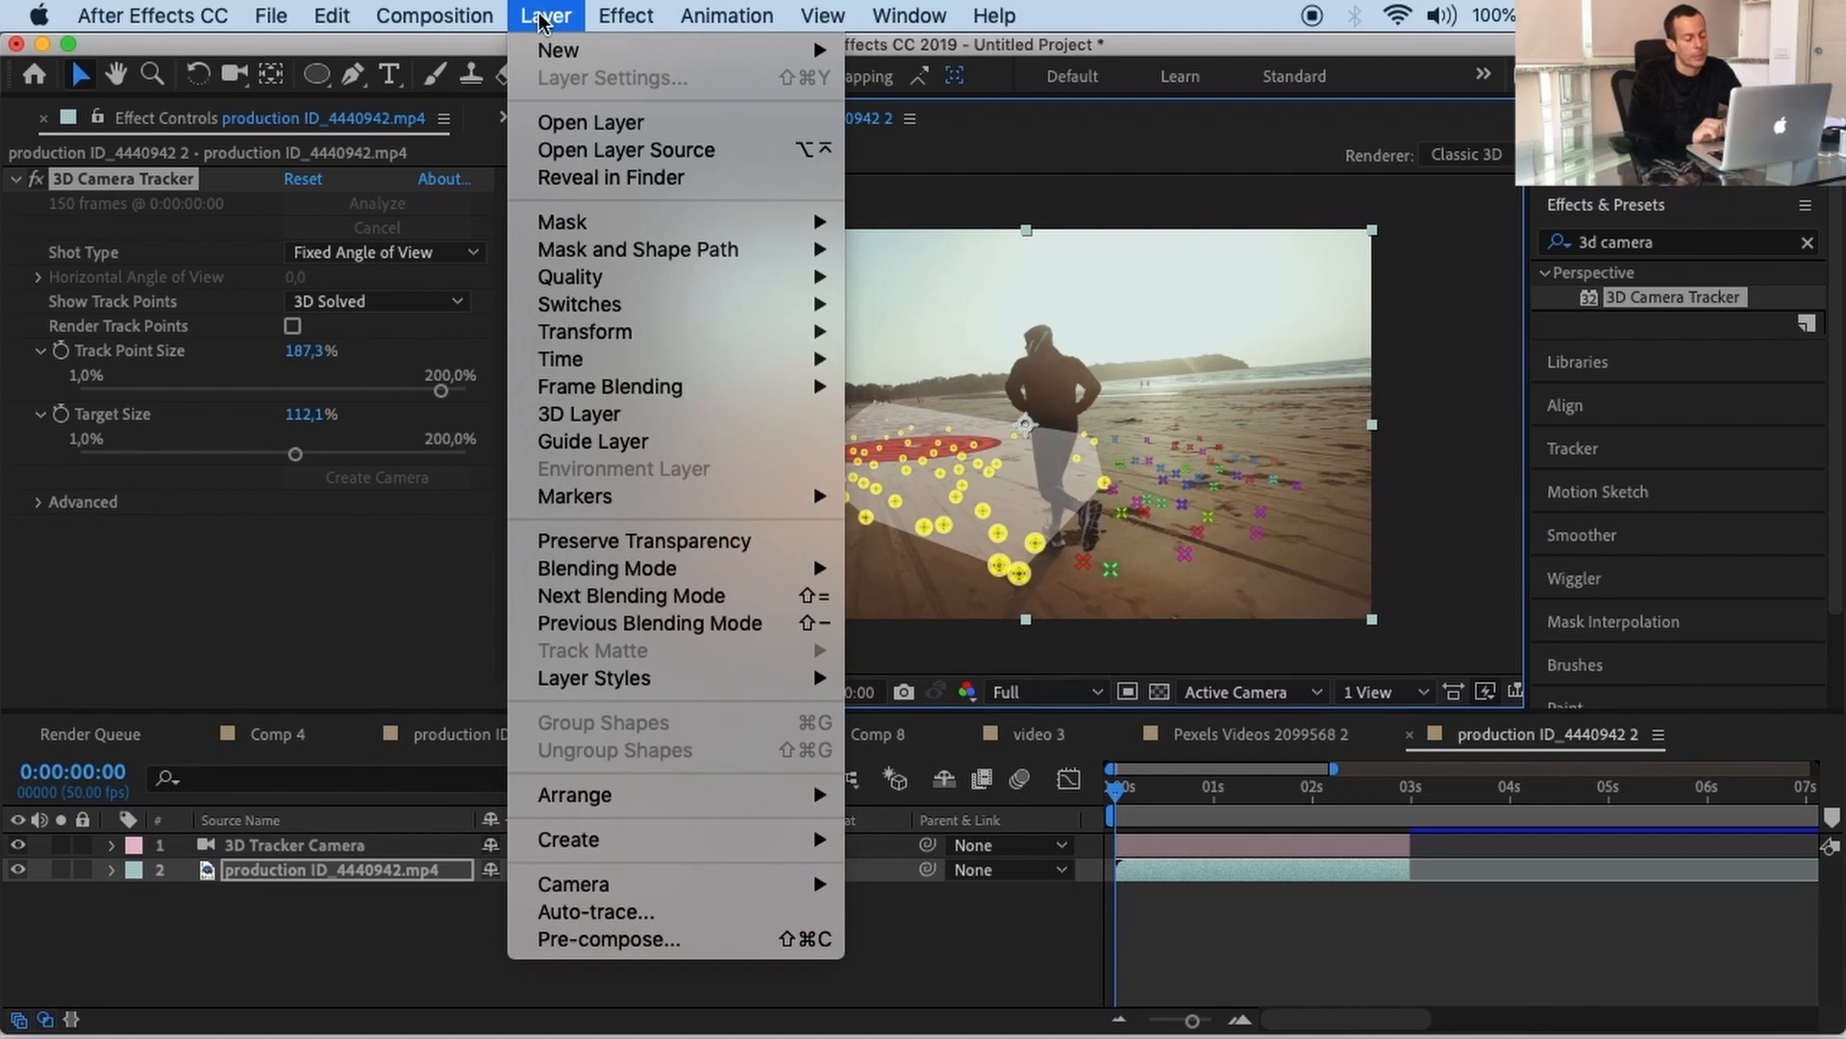
# Step: Add a text layer reading 'title' and move it beside the runner's head
pyautogui.moveTo(558, 50)
pyautogui.click(900, 54)
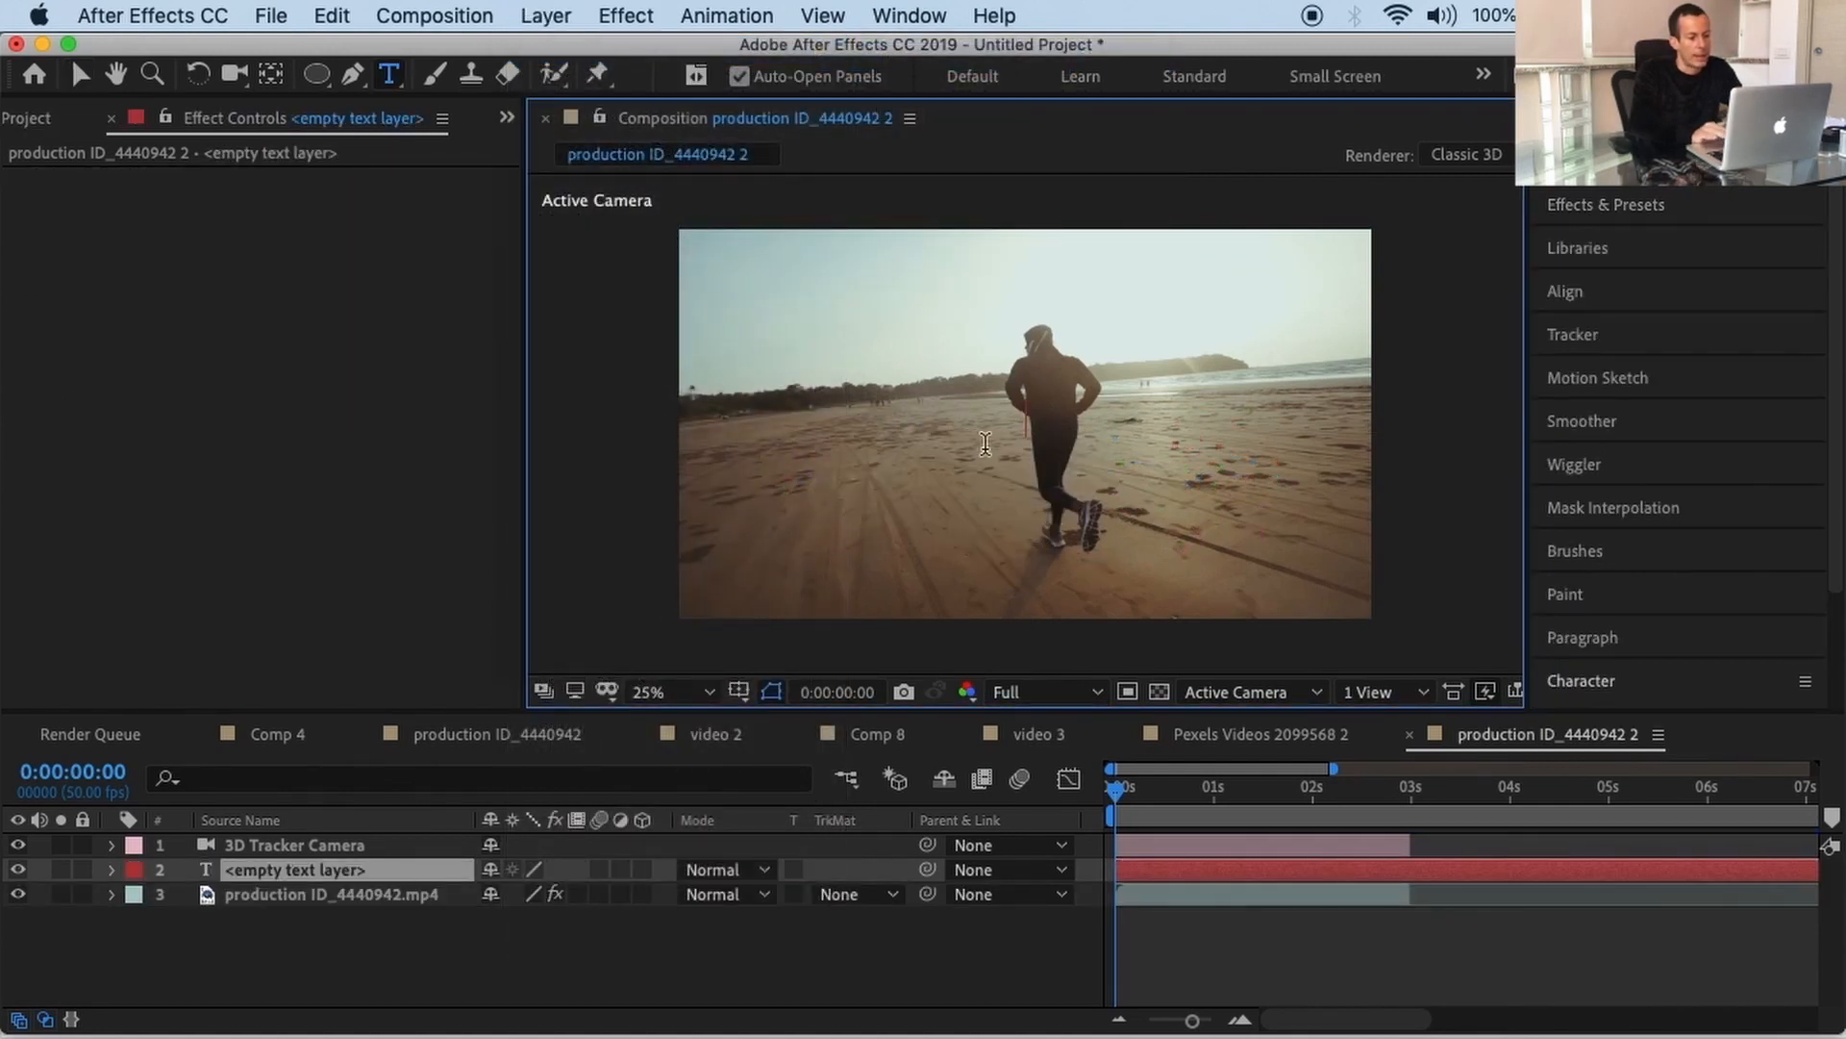
pyautogui.write('title')
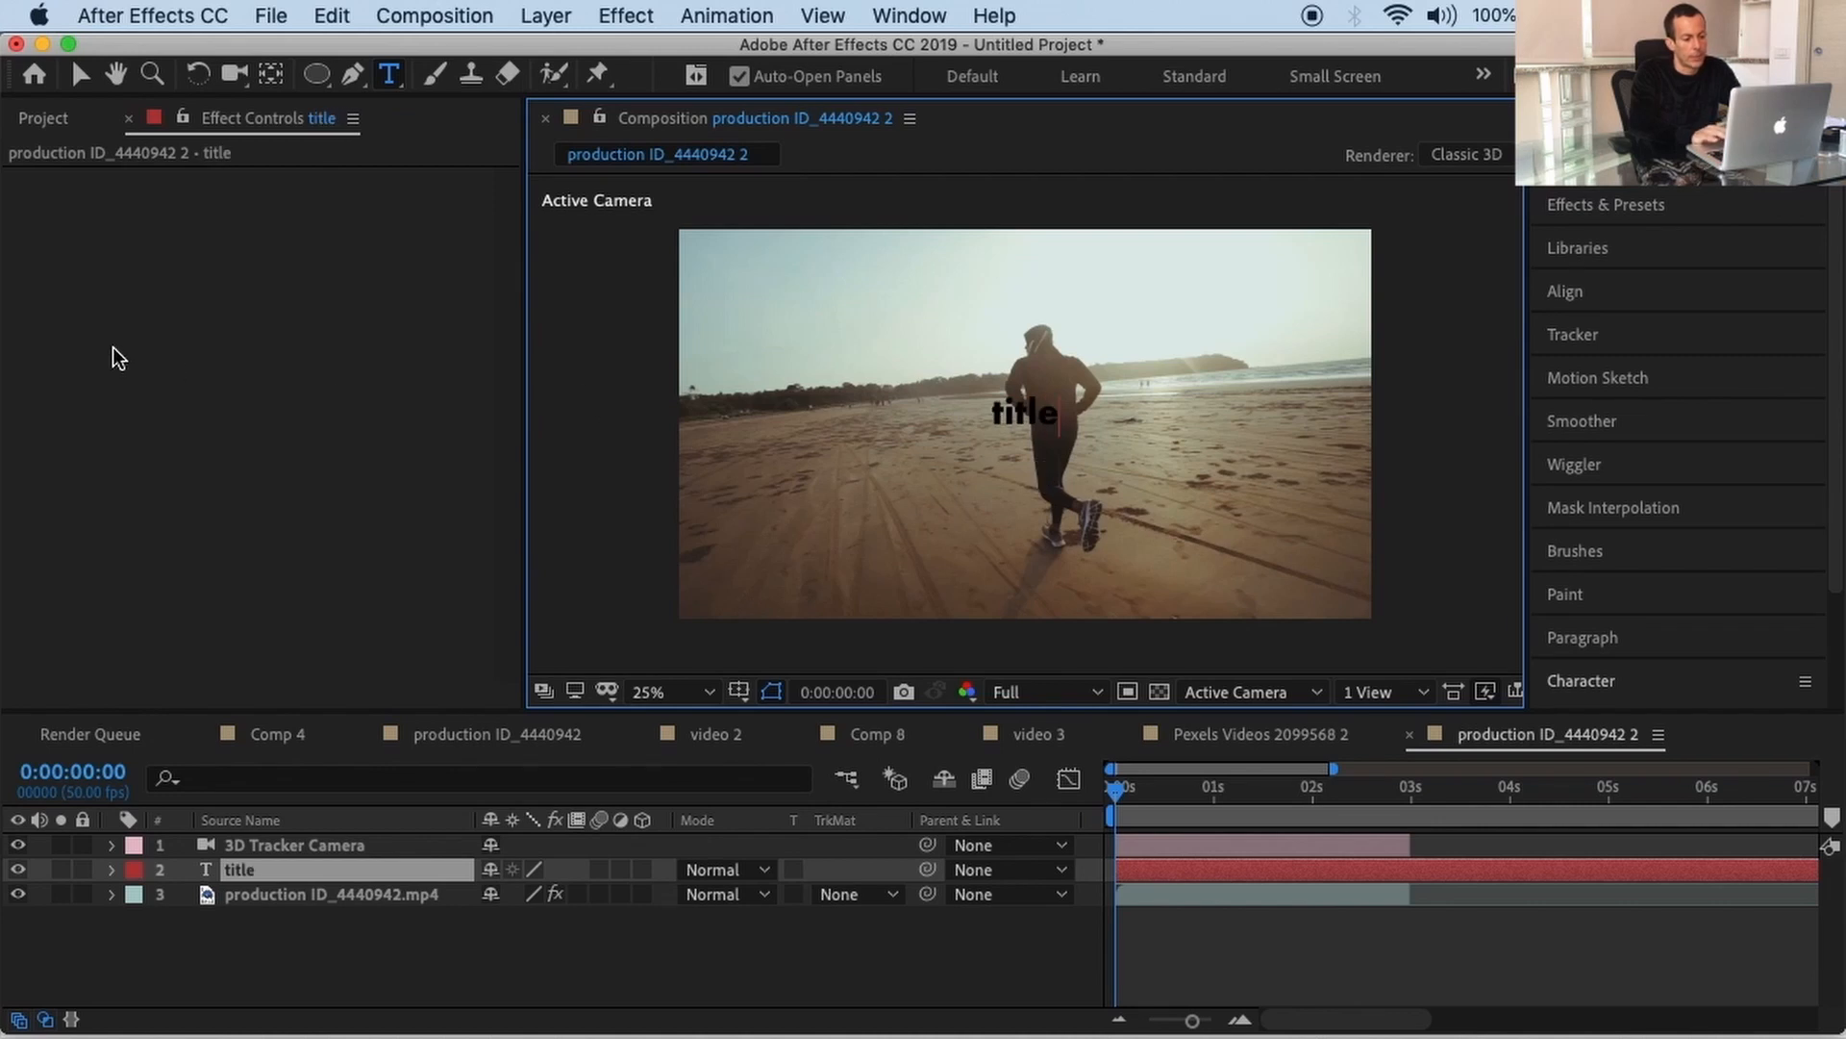
pyautogui.click(81, 74)
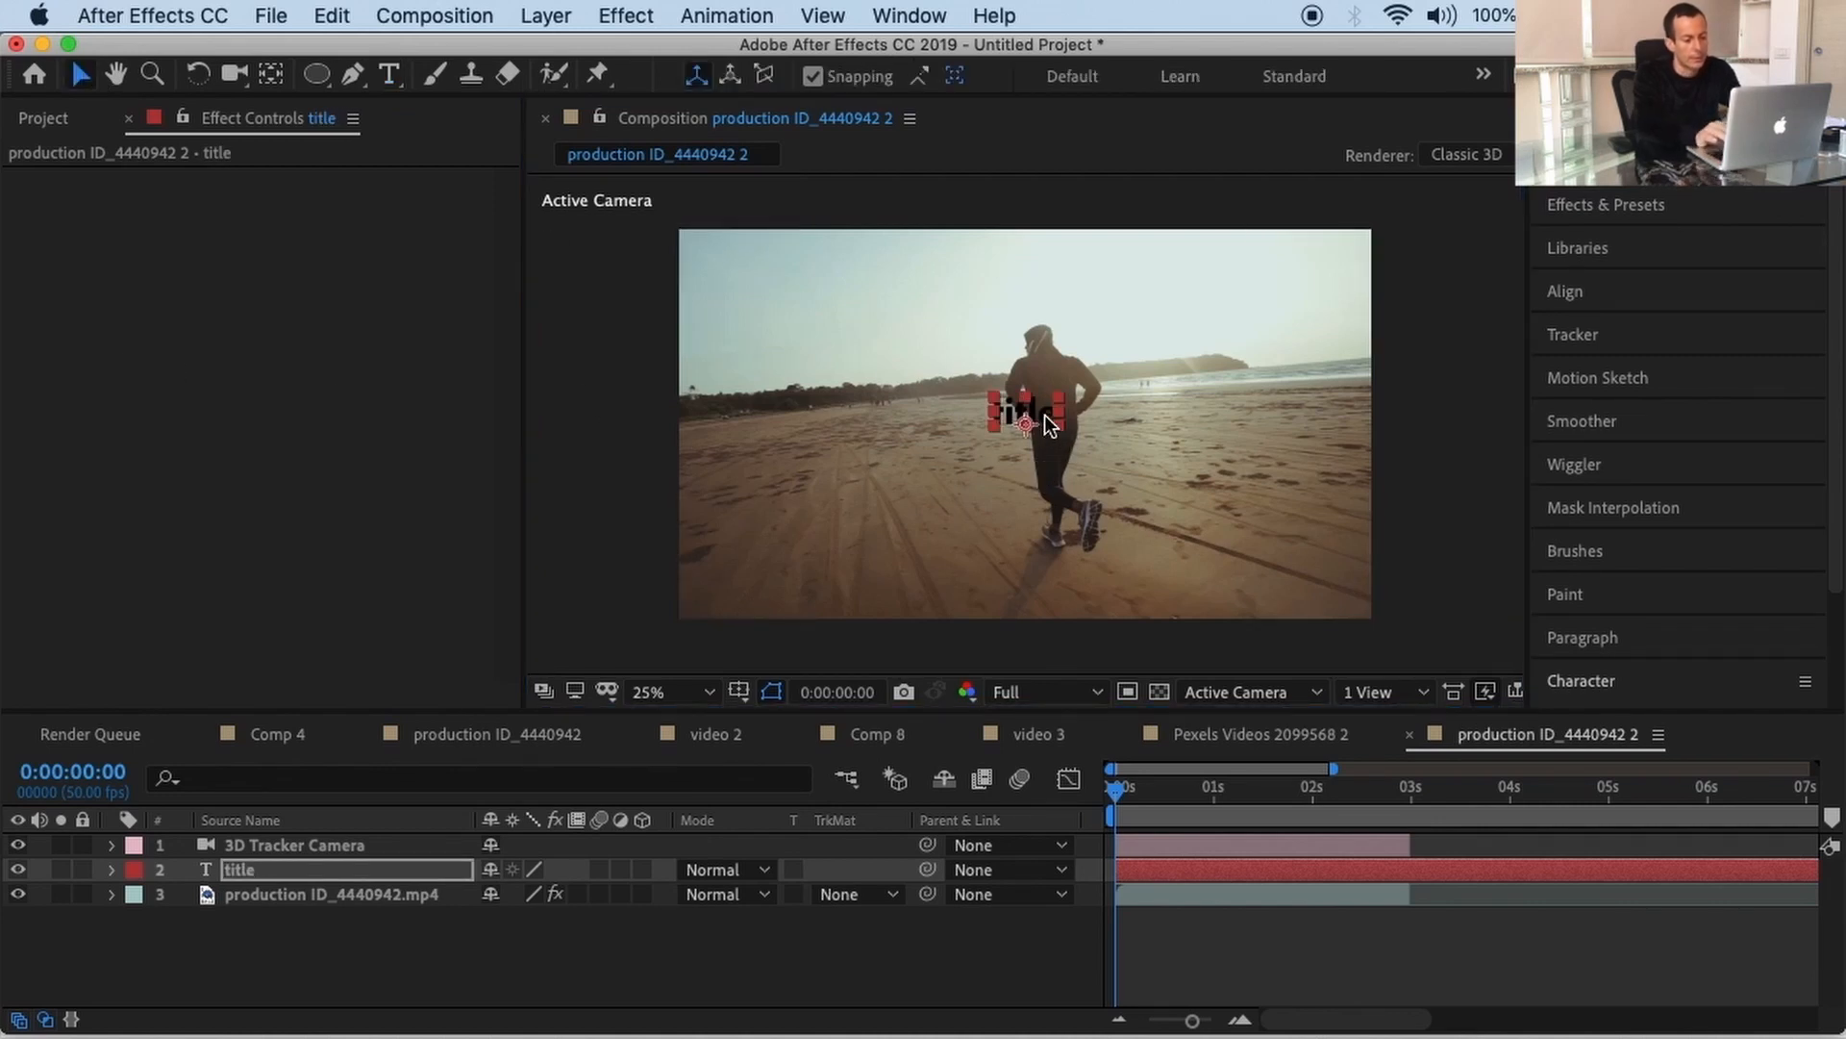
pyautogui.moveTo(1046, 419); pyautogui.dragTo(978, 370)
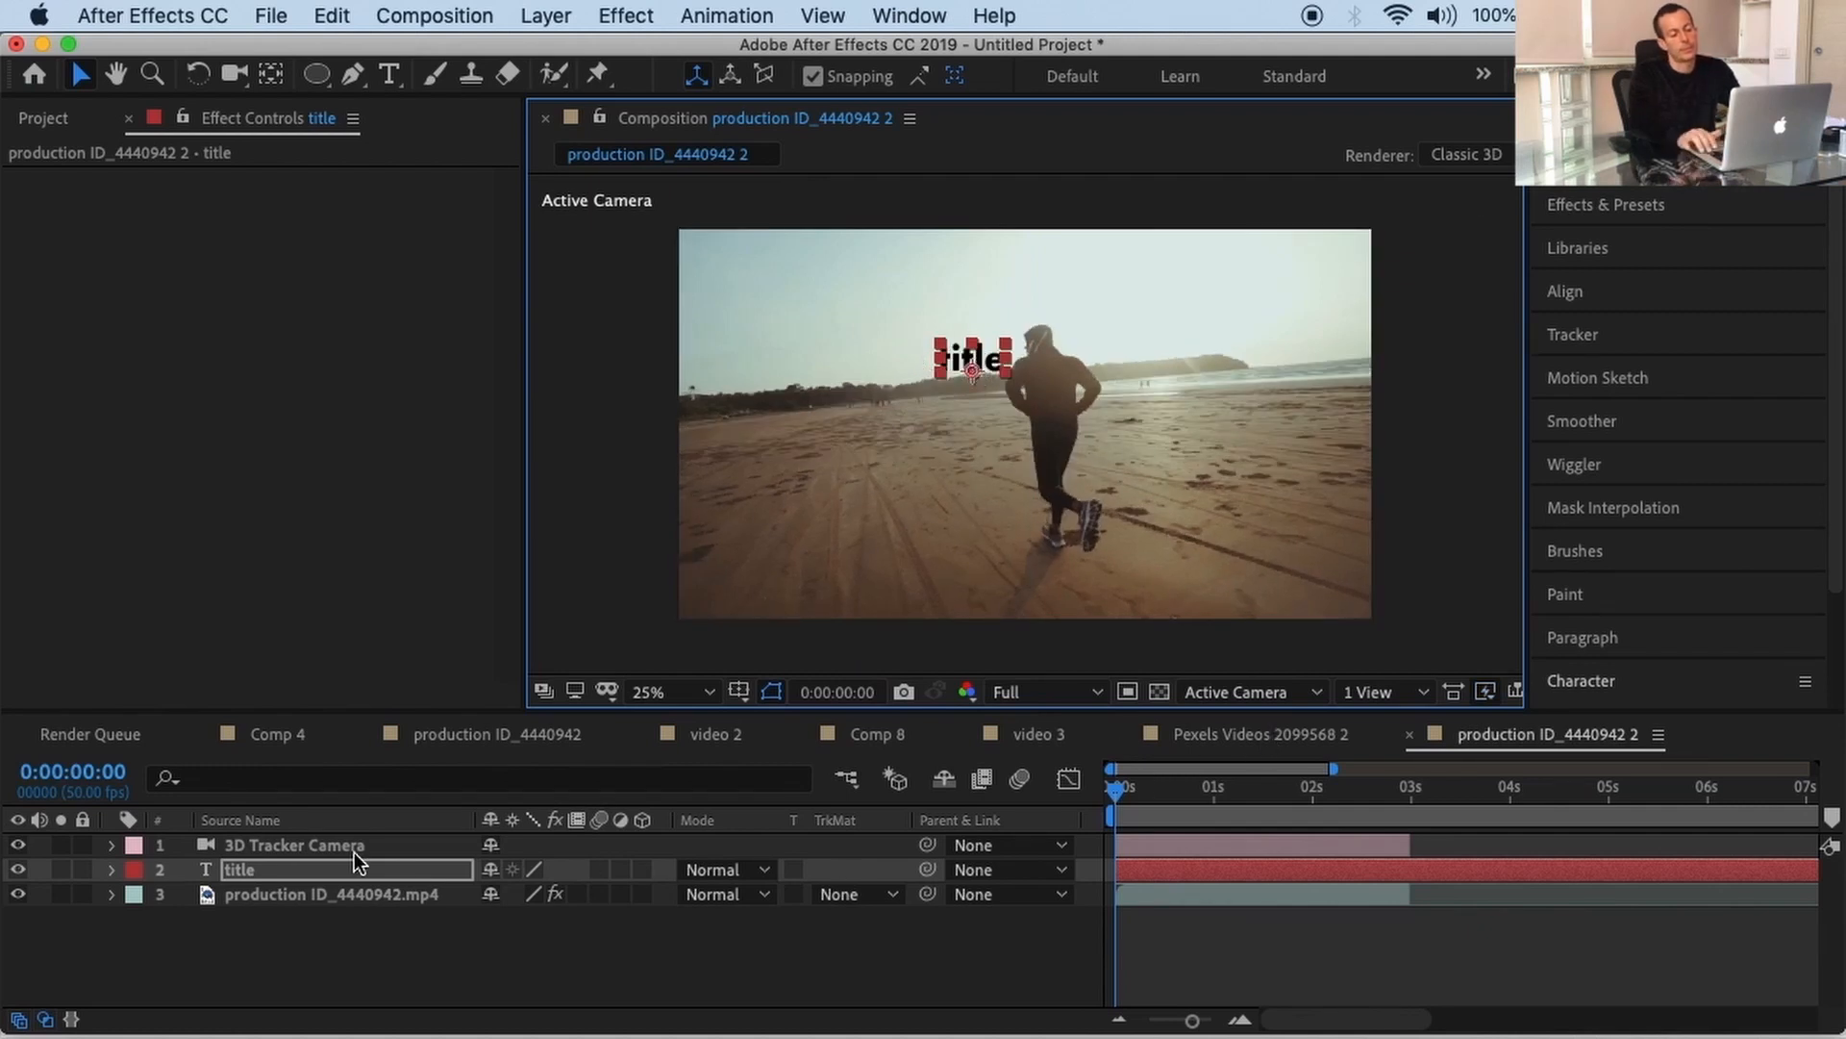
# Step: Select the 3D Tracker Camera layer, reselect the title layer, and use the bottom-left timeline control
pyautogui.click(233, 847)
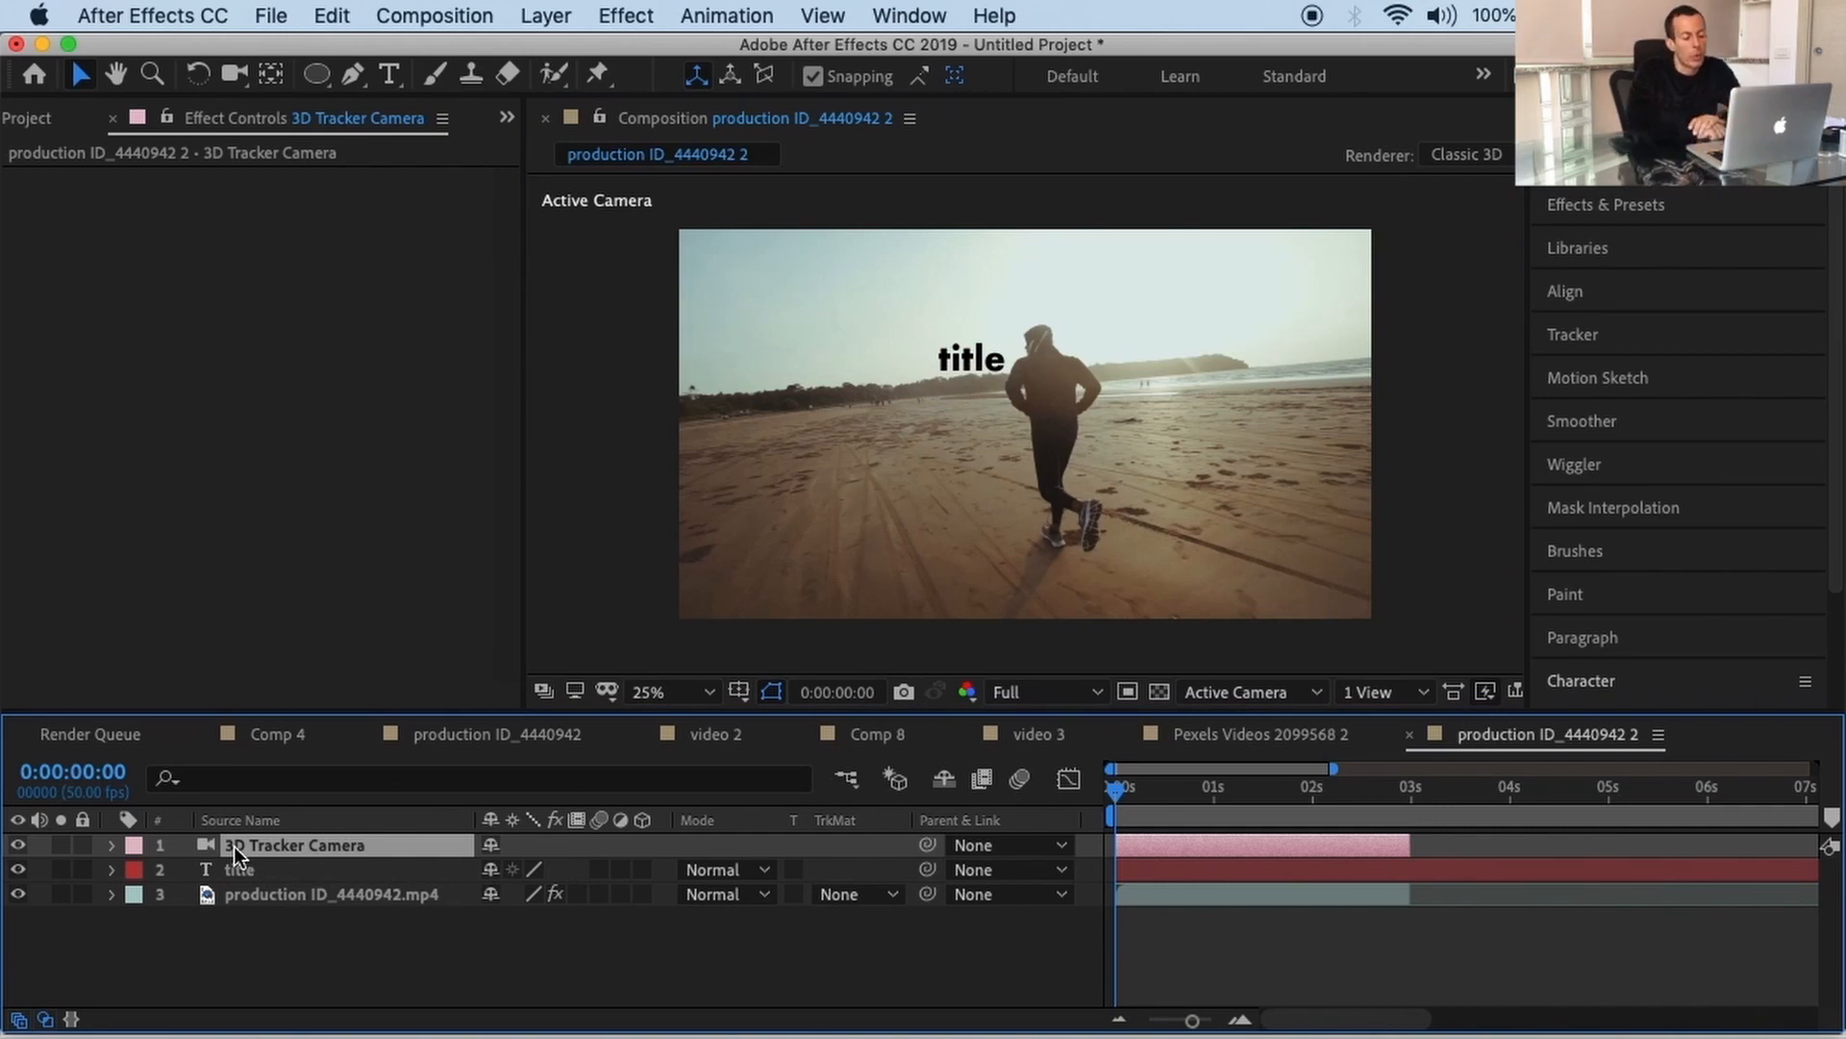
pyautogui.click(237, 870)
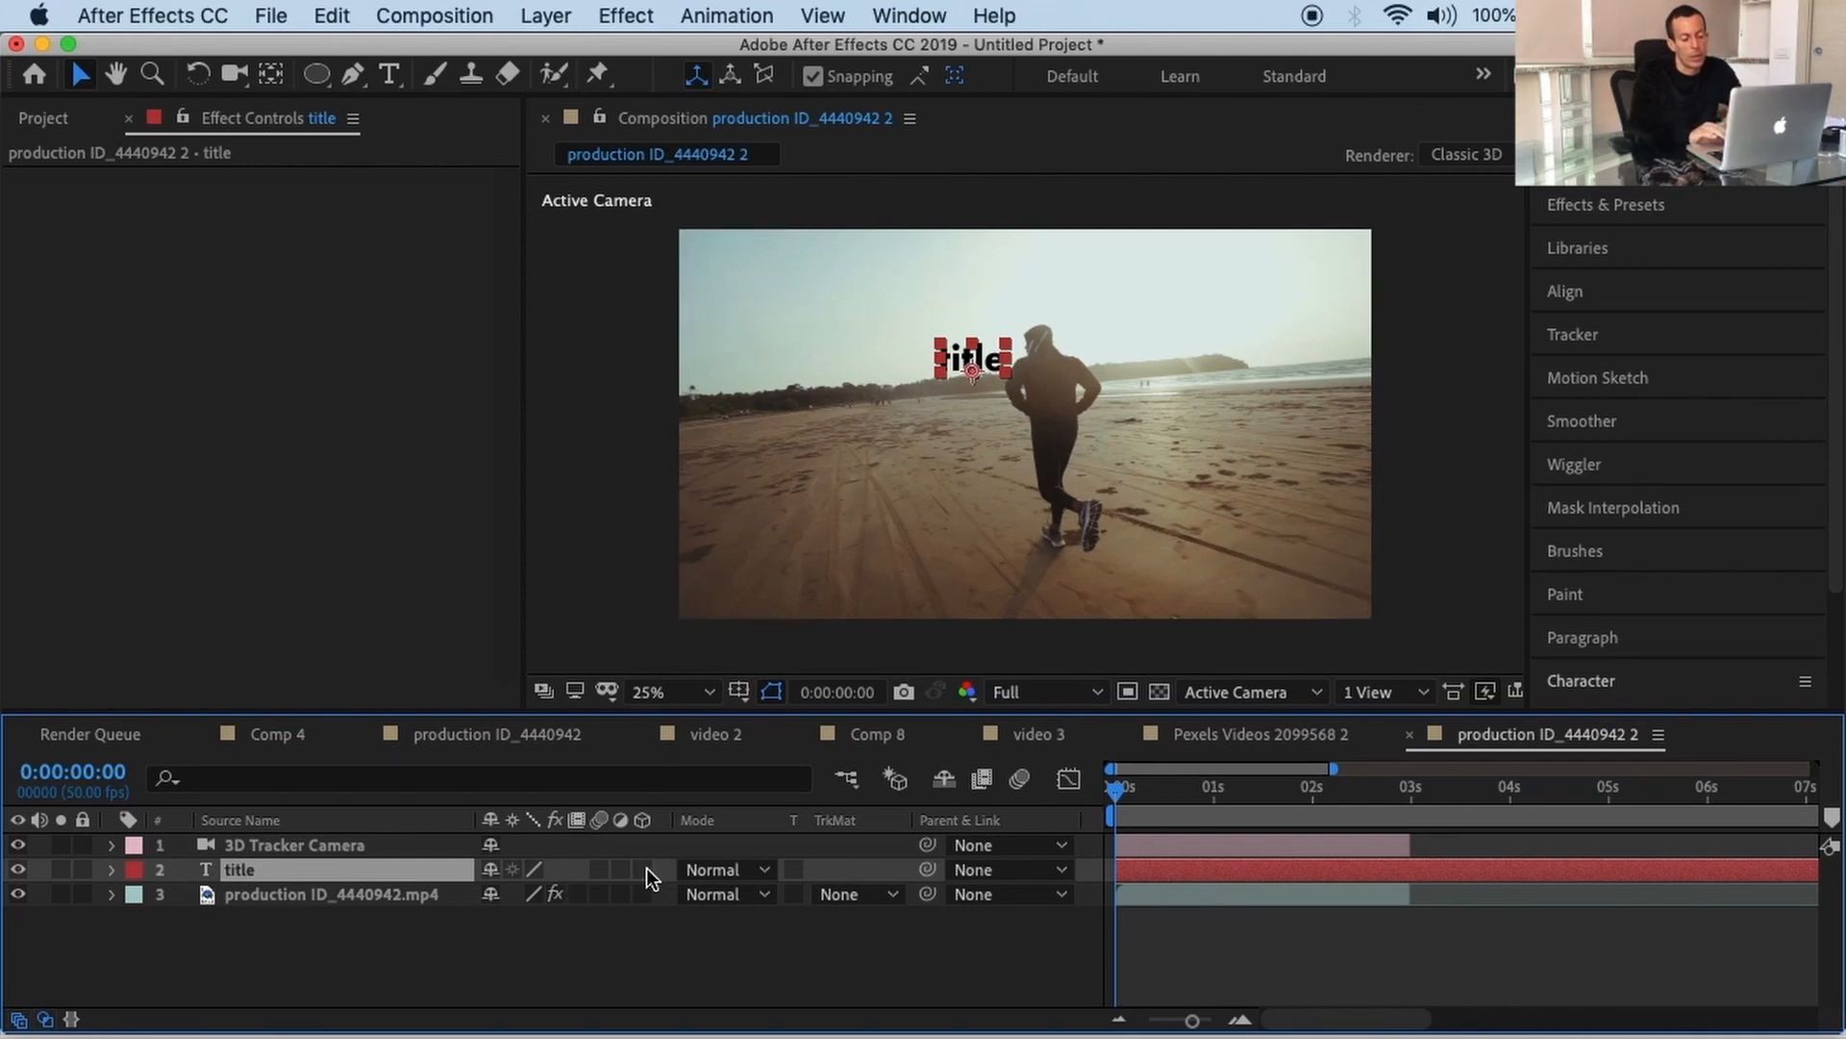
pyautogui.click(18, 1019)
pyautogui.click(18, 1019)
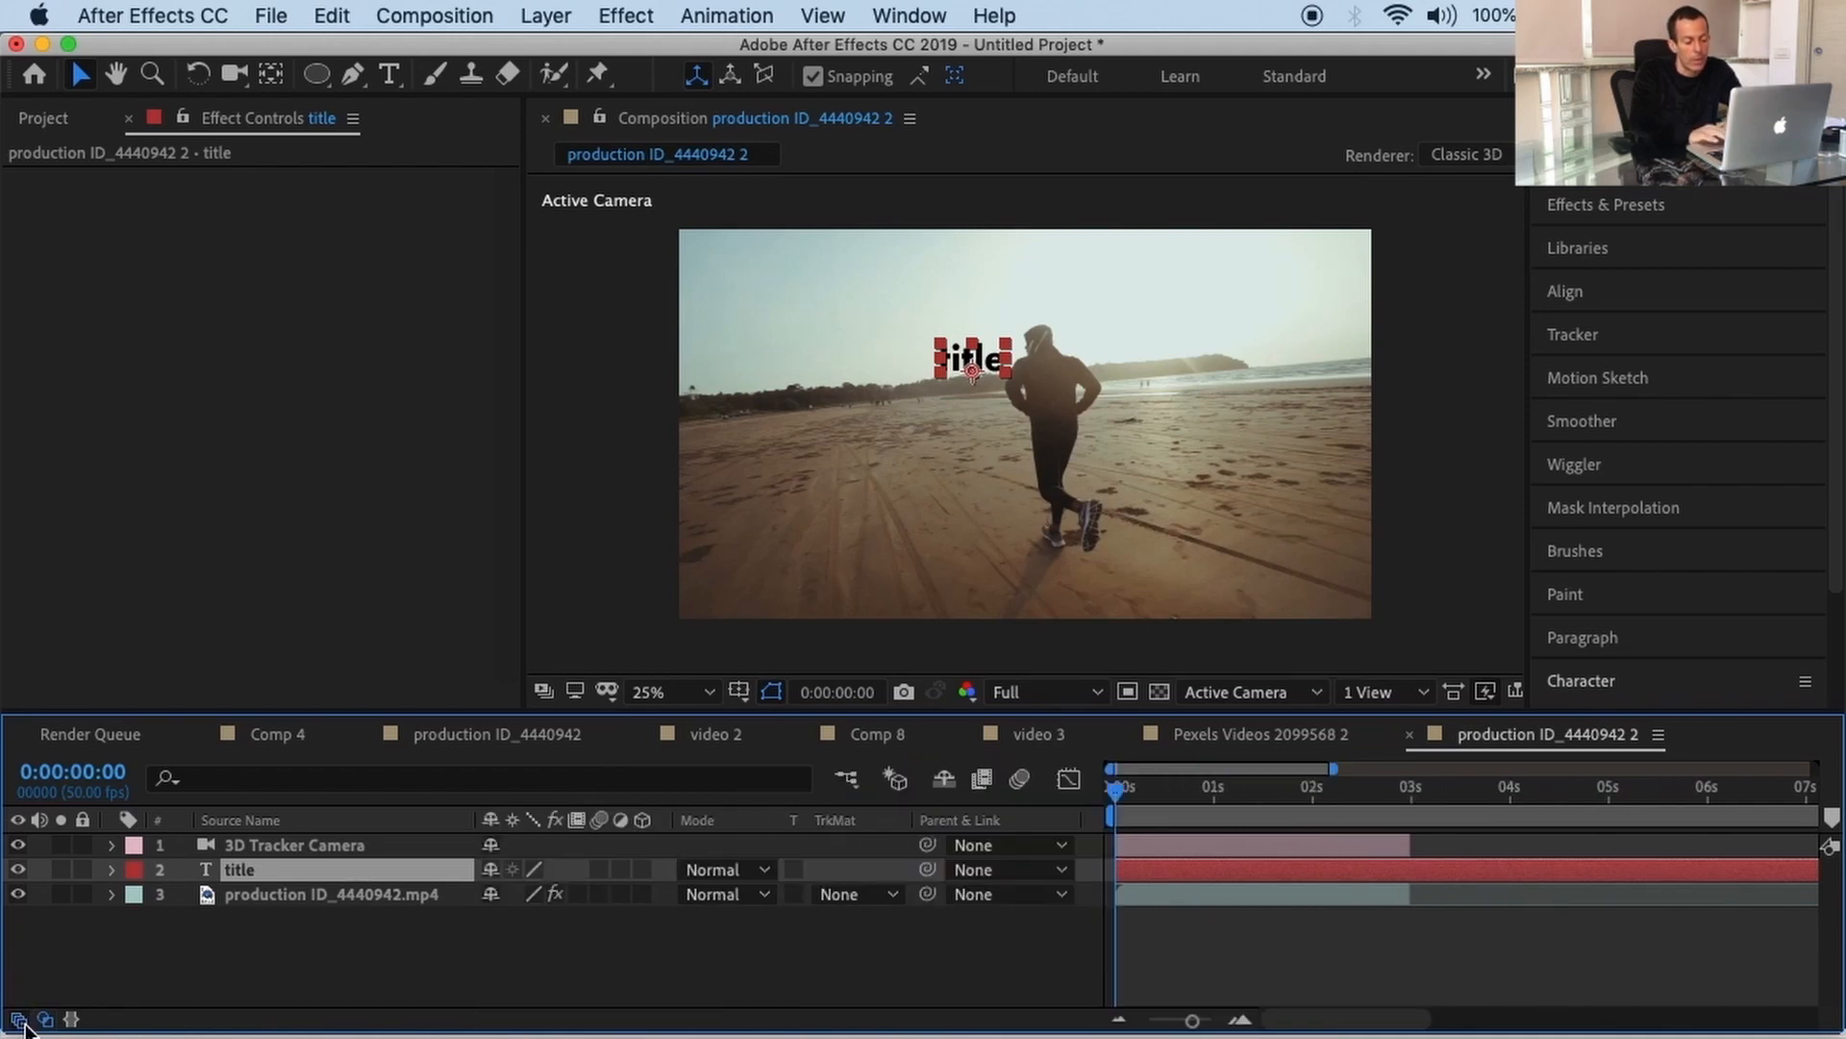
pyautogui.click(18, 1020)
pyautogui.click(18, 1019)
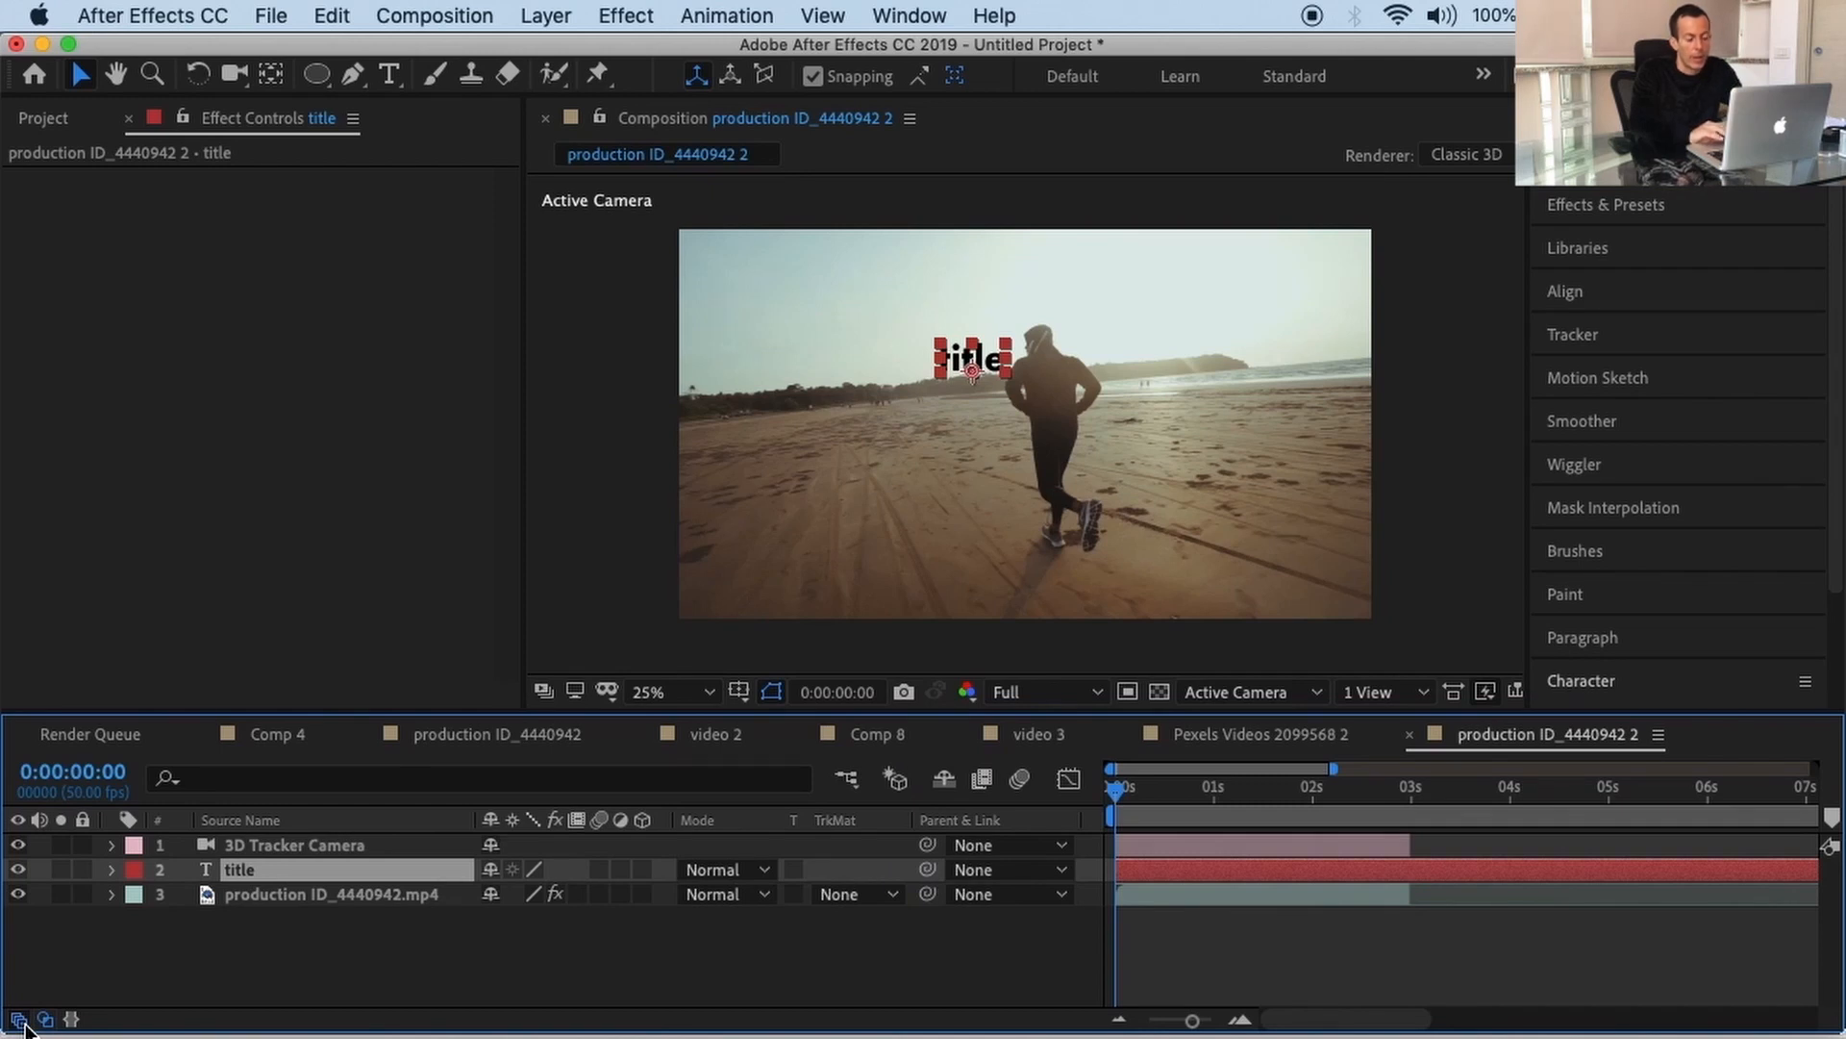
# Step: Make the 'title' text a 3D layer and preview it in the tracked shot
pyautogui.click(642, 870)
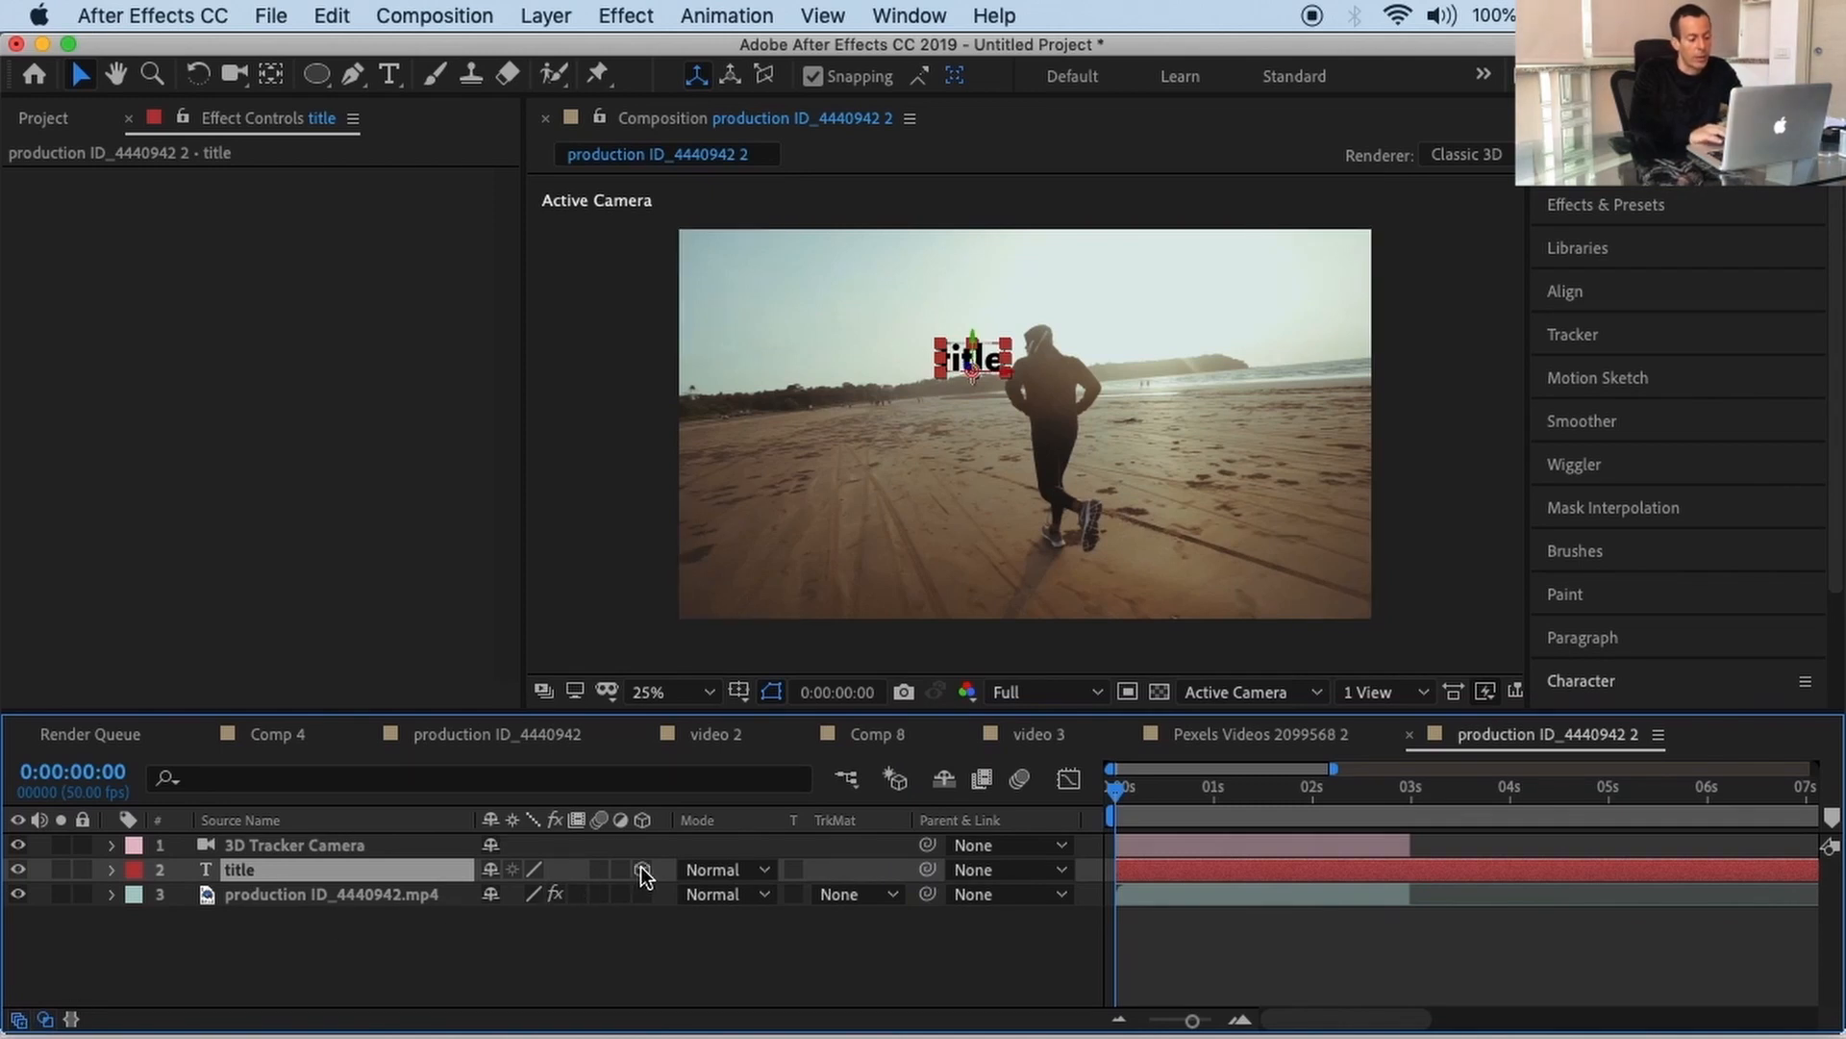
pyautogui.press('space')
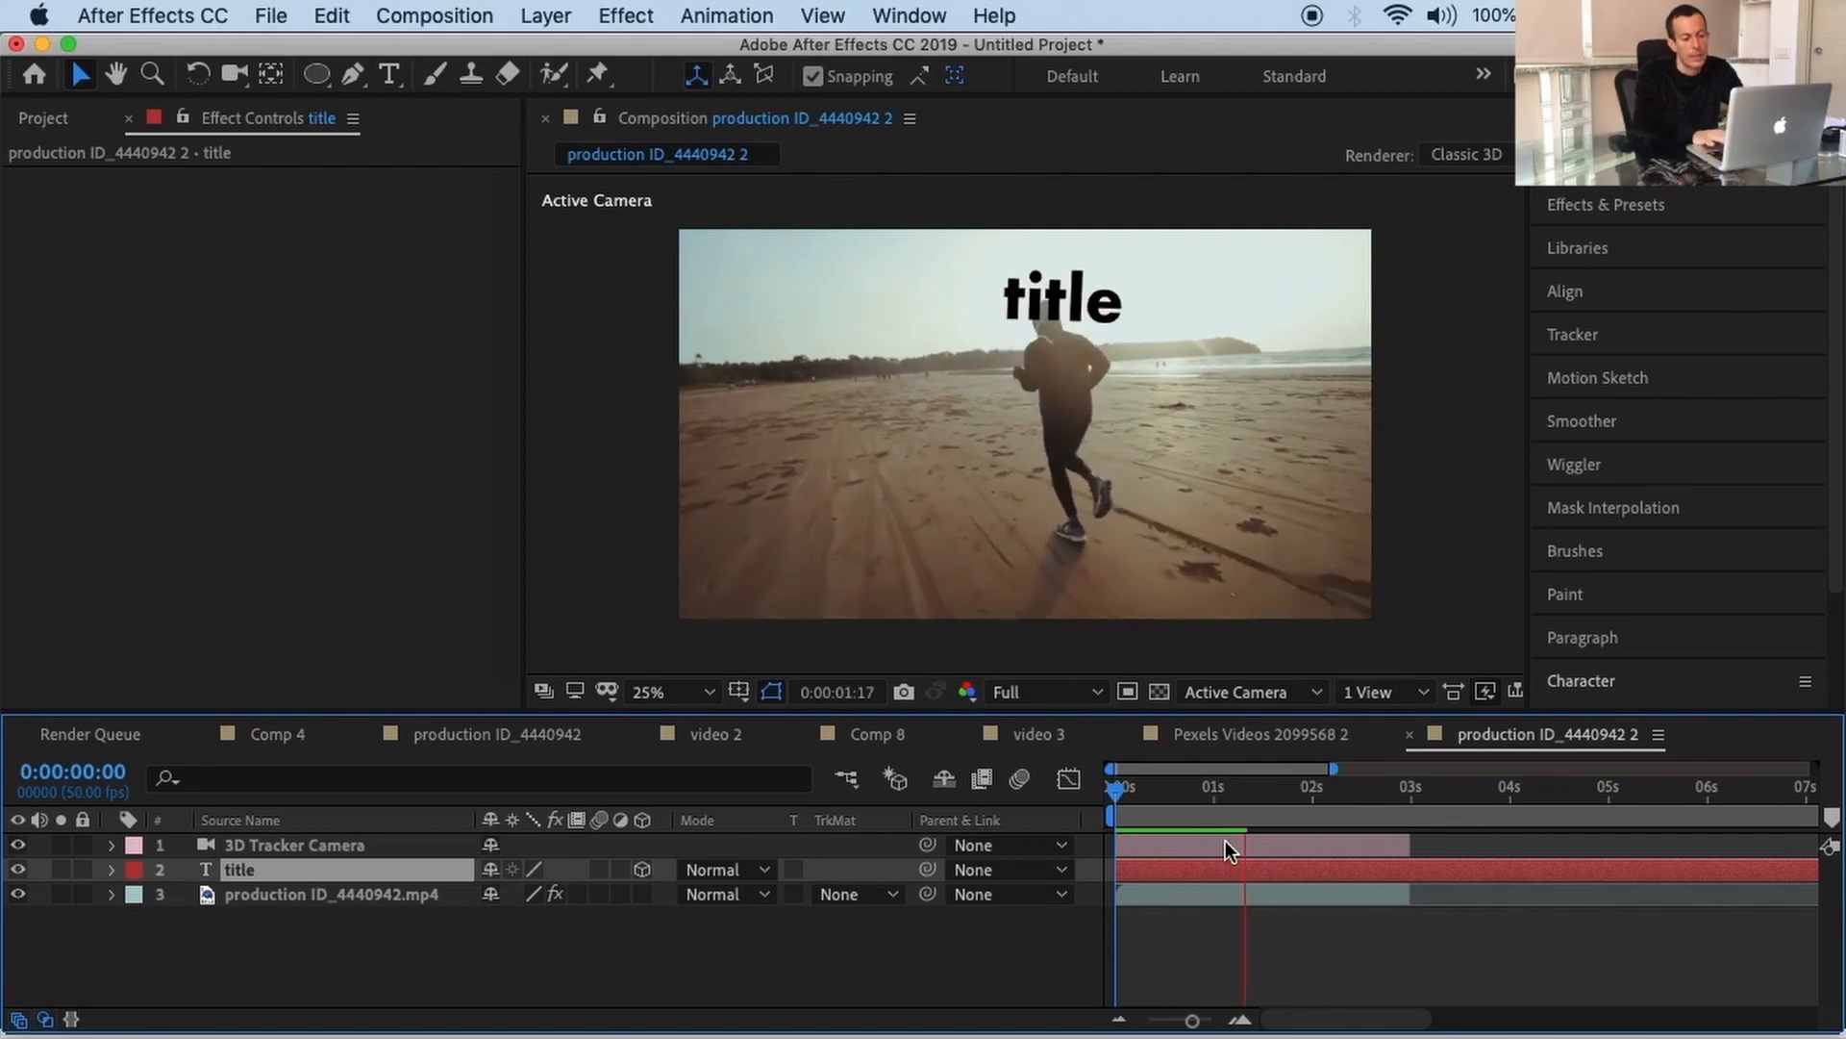
pyautogui.press('space')
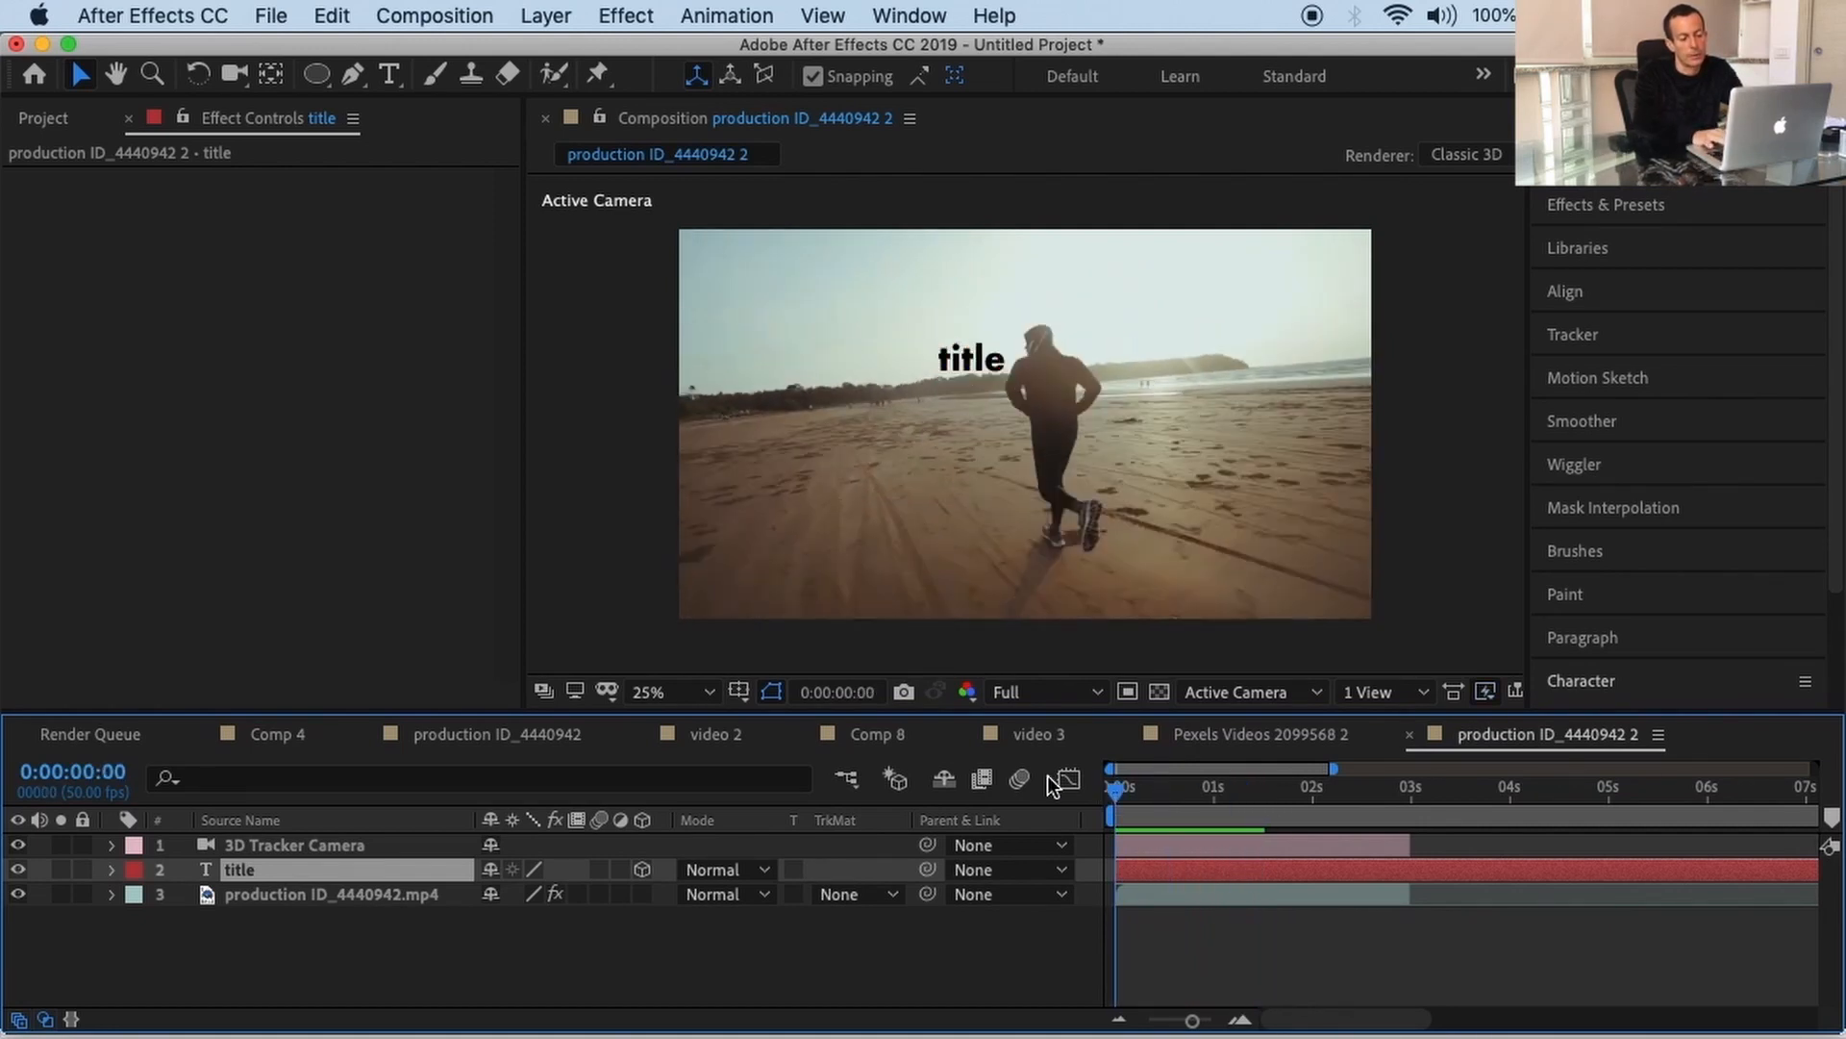
pyautogui.press('space')
pyautogui.press('space')
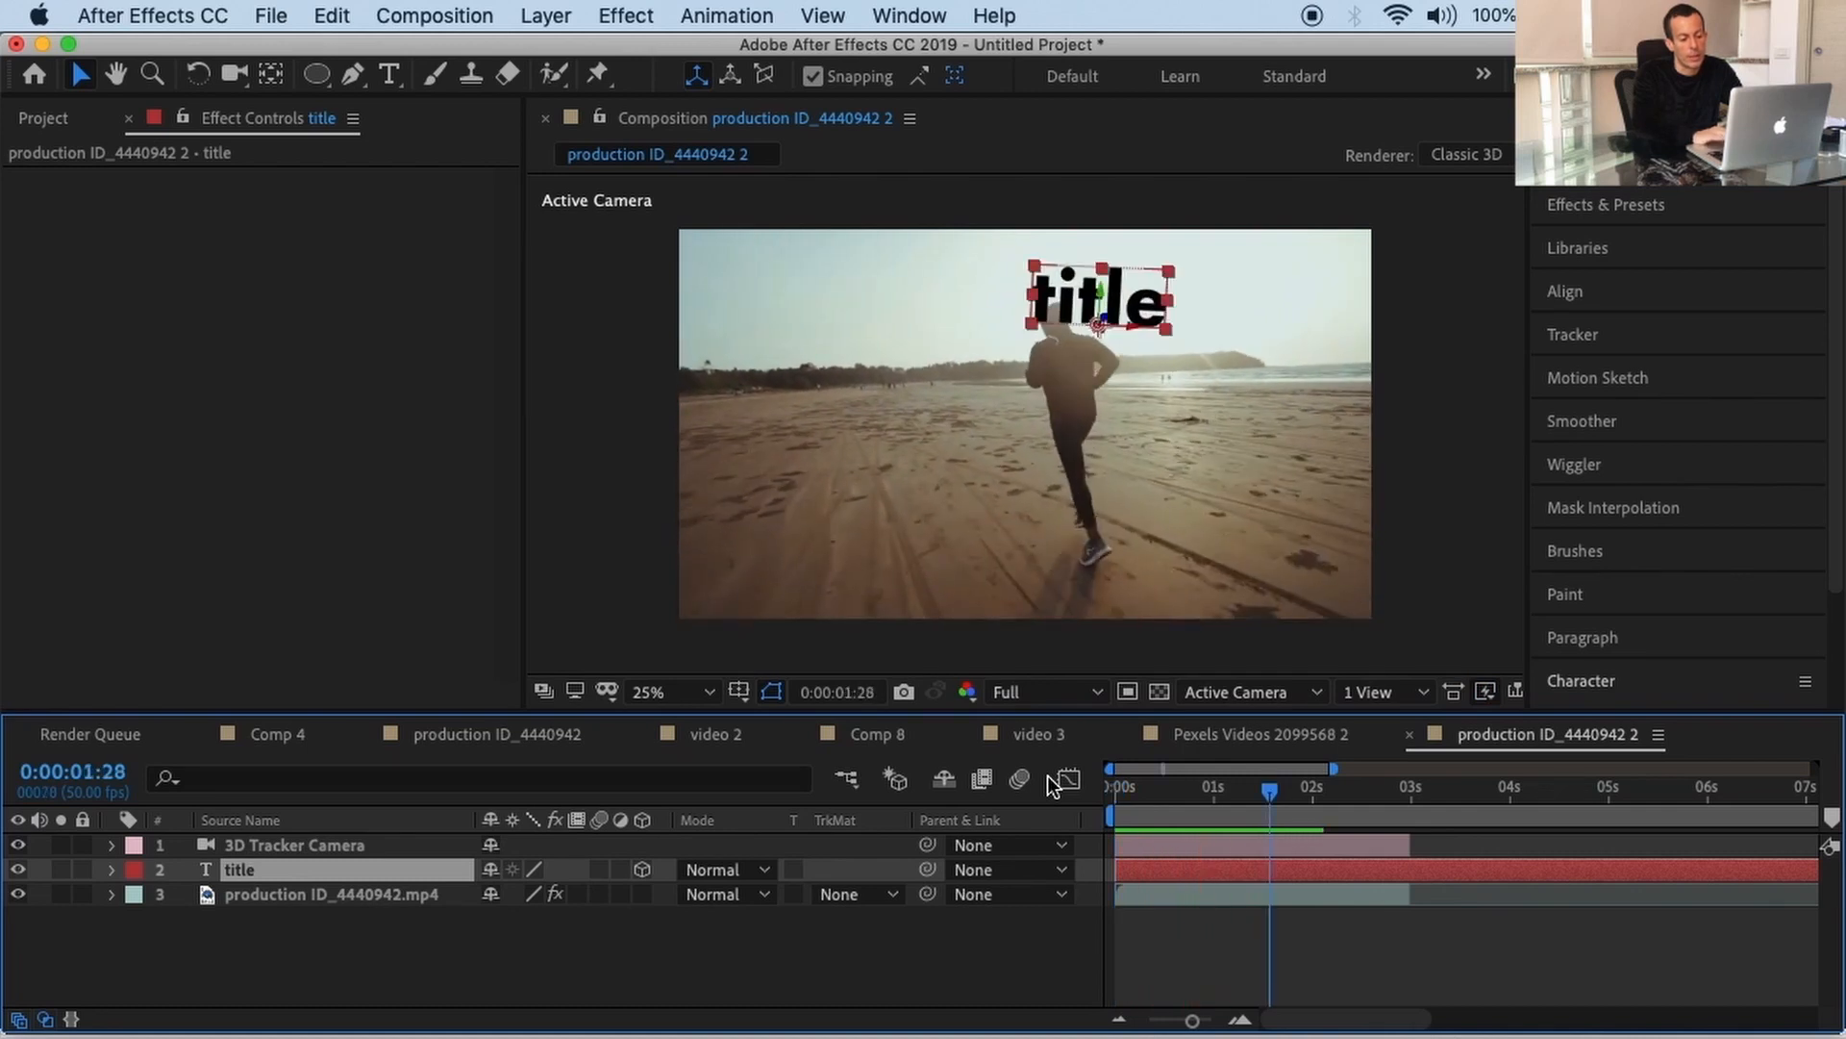
pyautogui.press('space')
pyautogui.press('space')
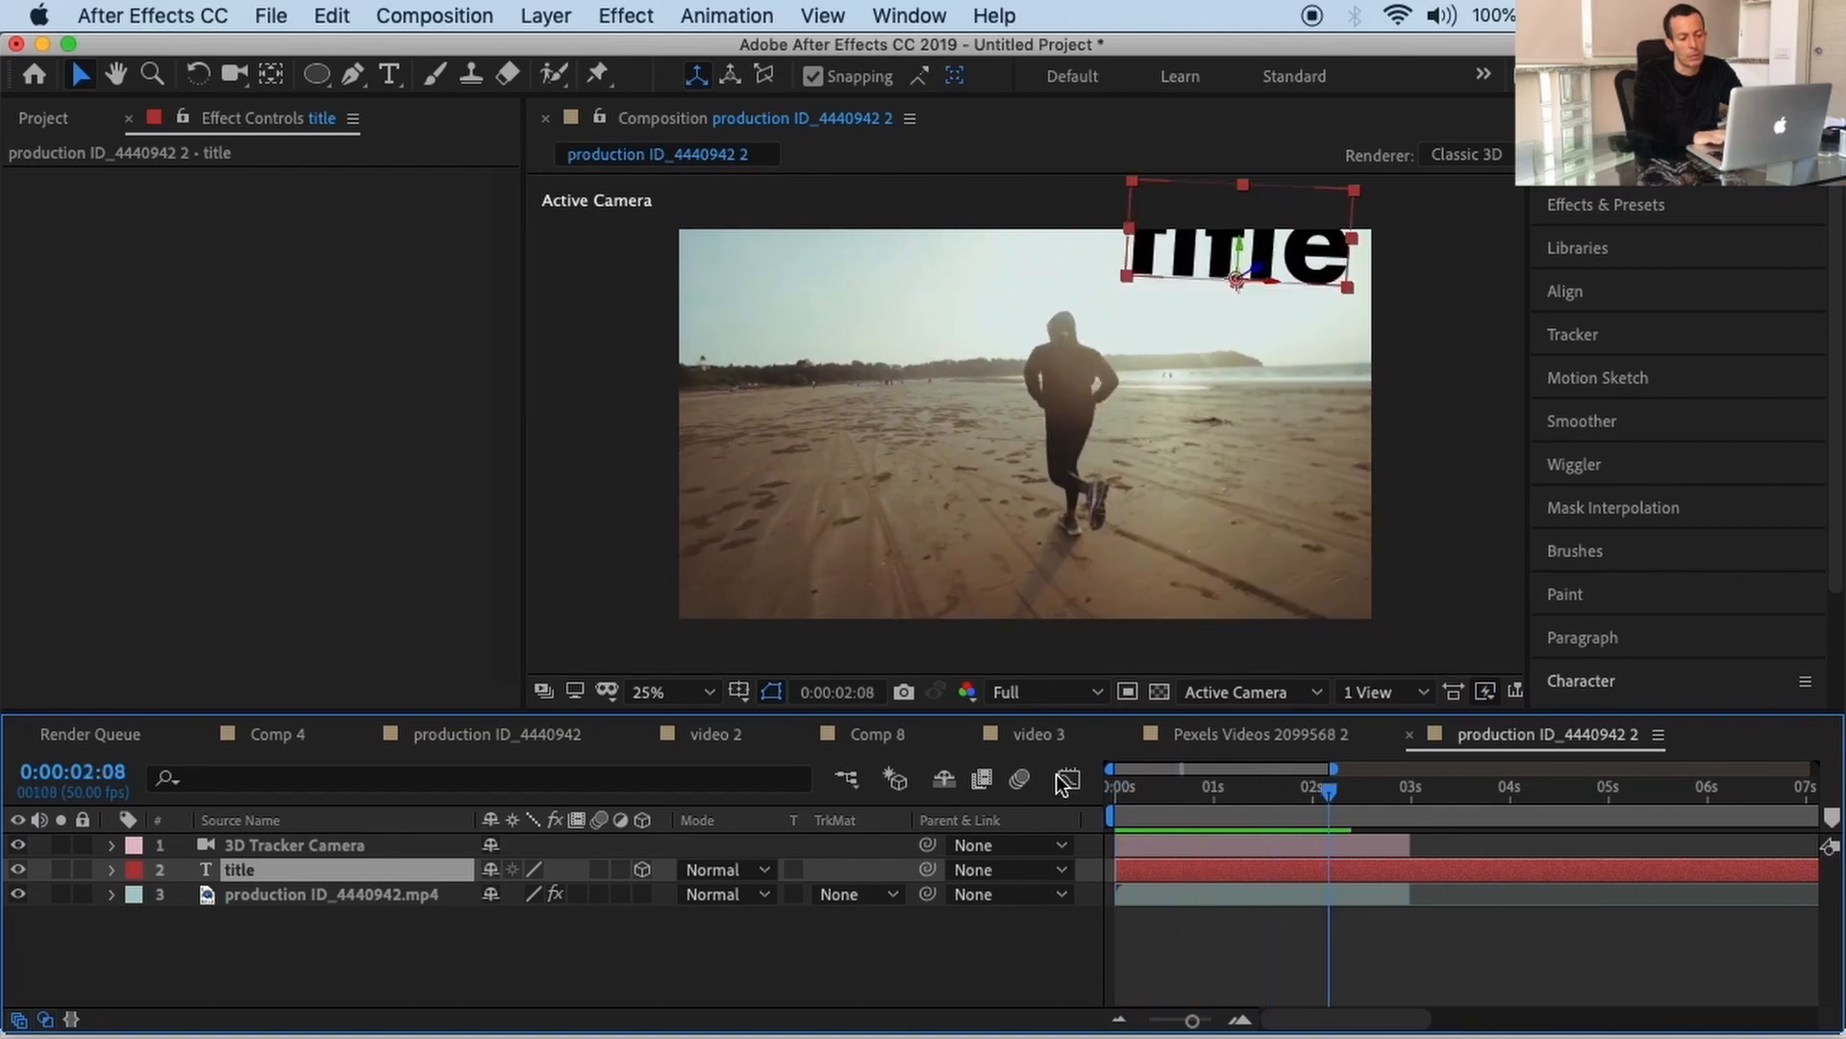
# Step: Replay the preview from the first frame, then park the playhead at 0:00:00:12
pyautogui.moveTo(1334, 792); pyautogui.dragTo(1089, 789)
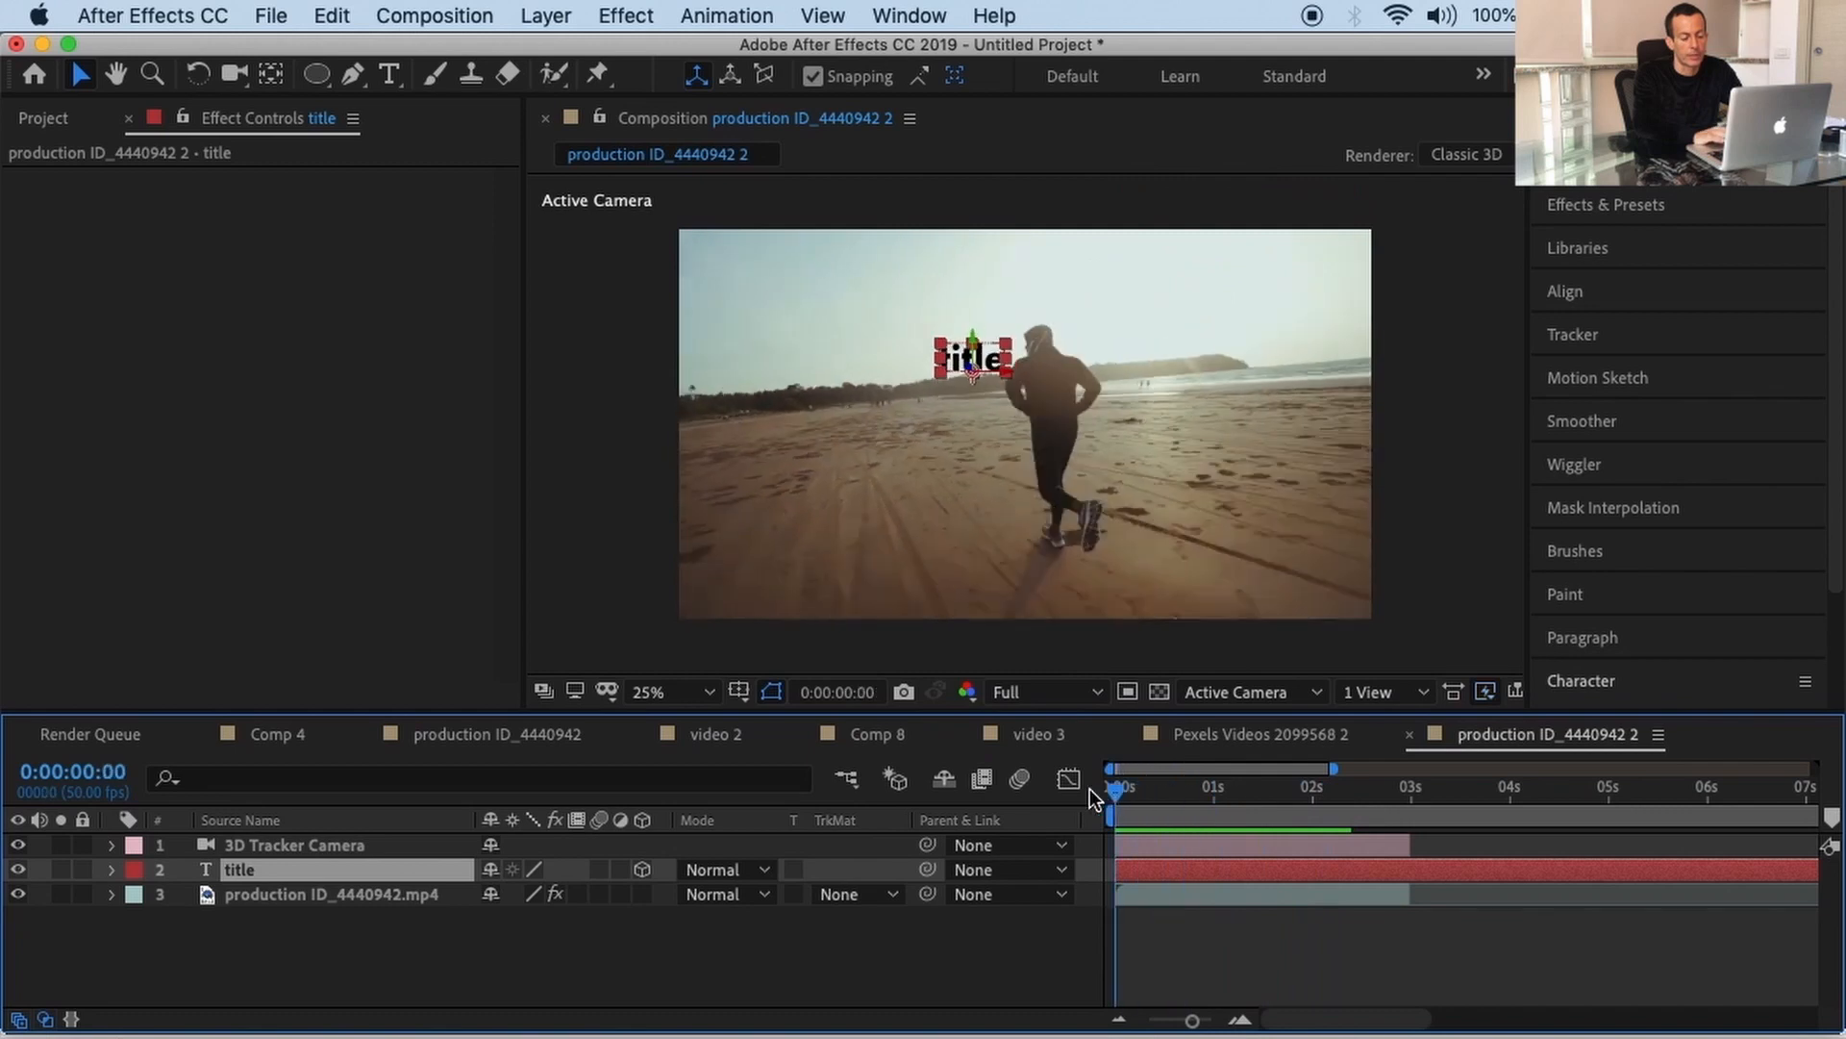
pyautogui.press('space')
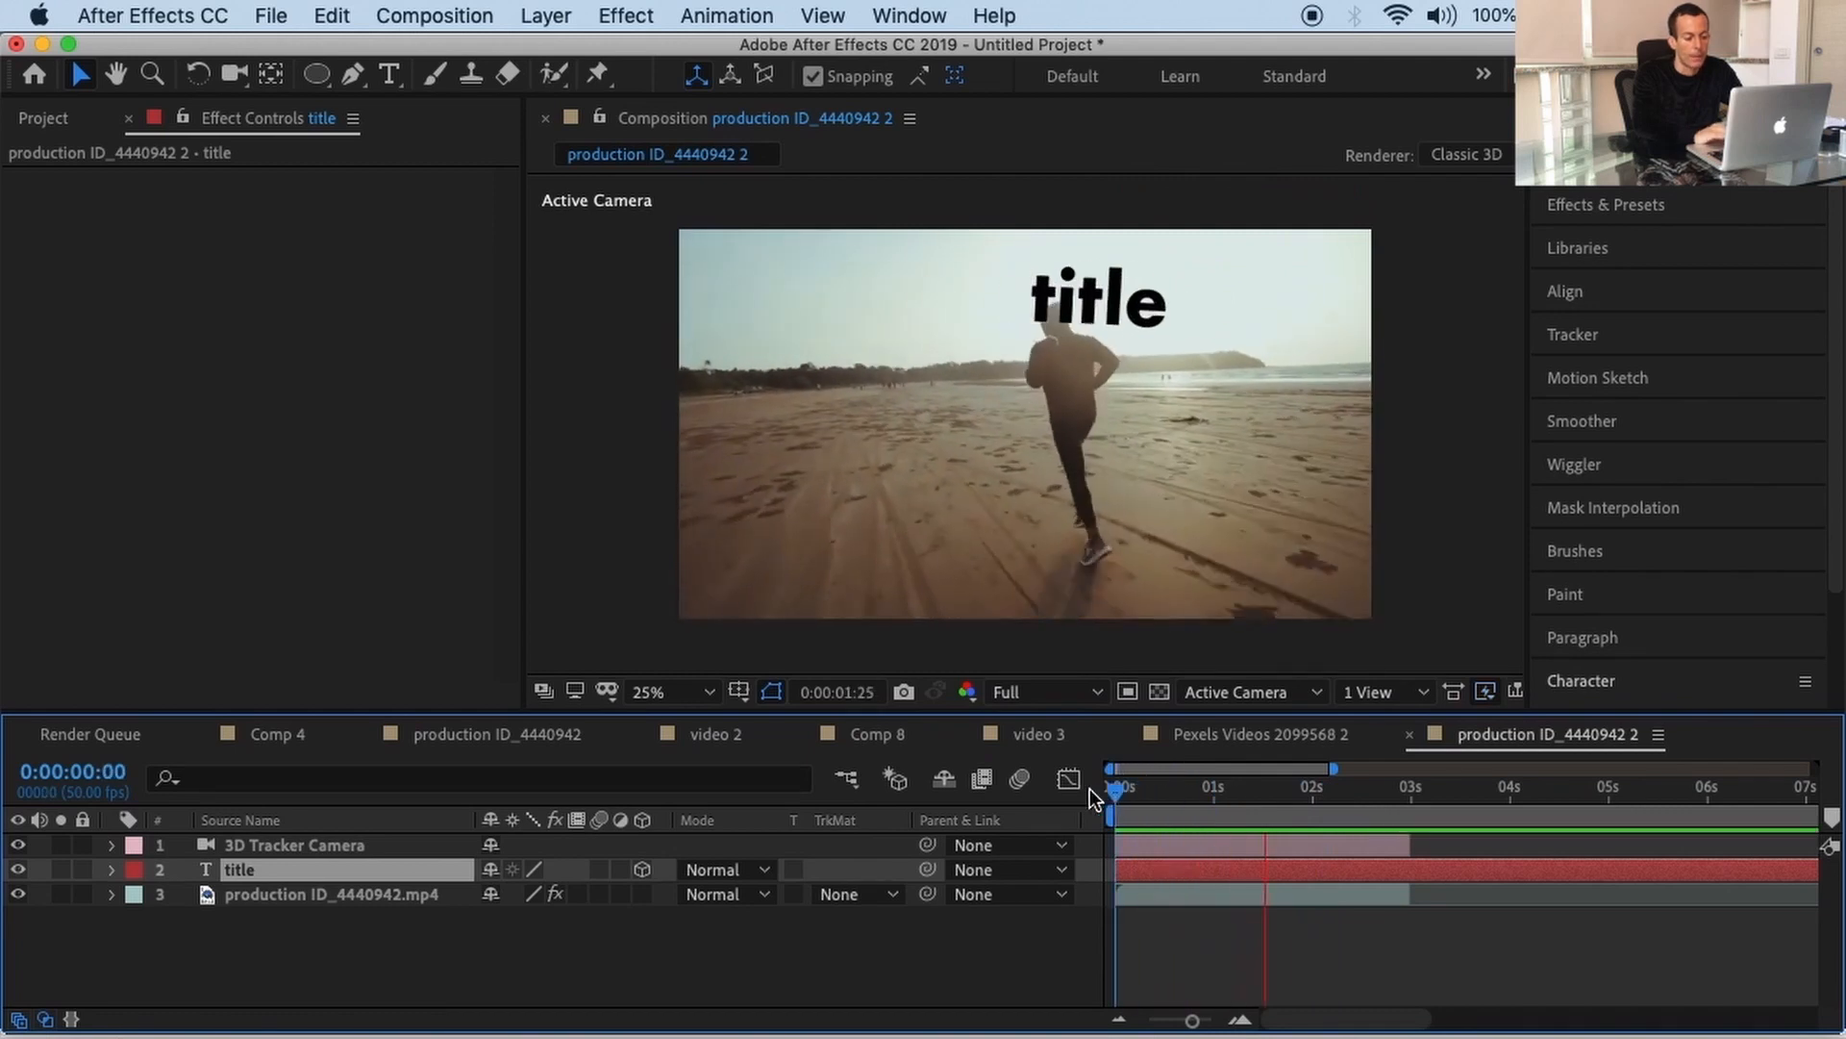
pyautogui.press('space')
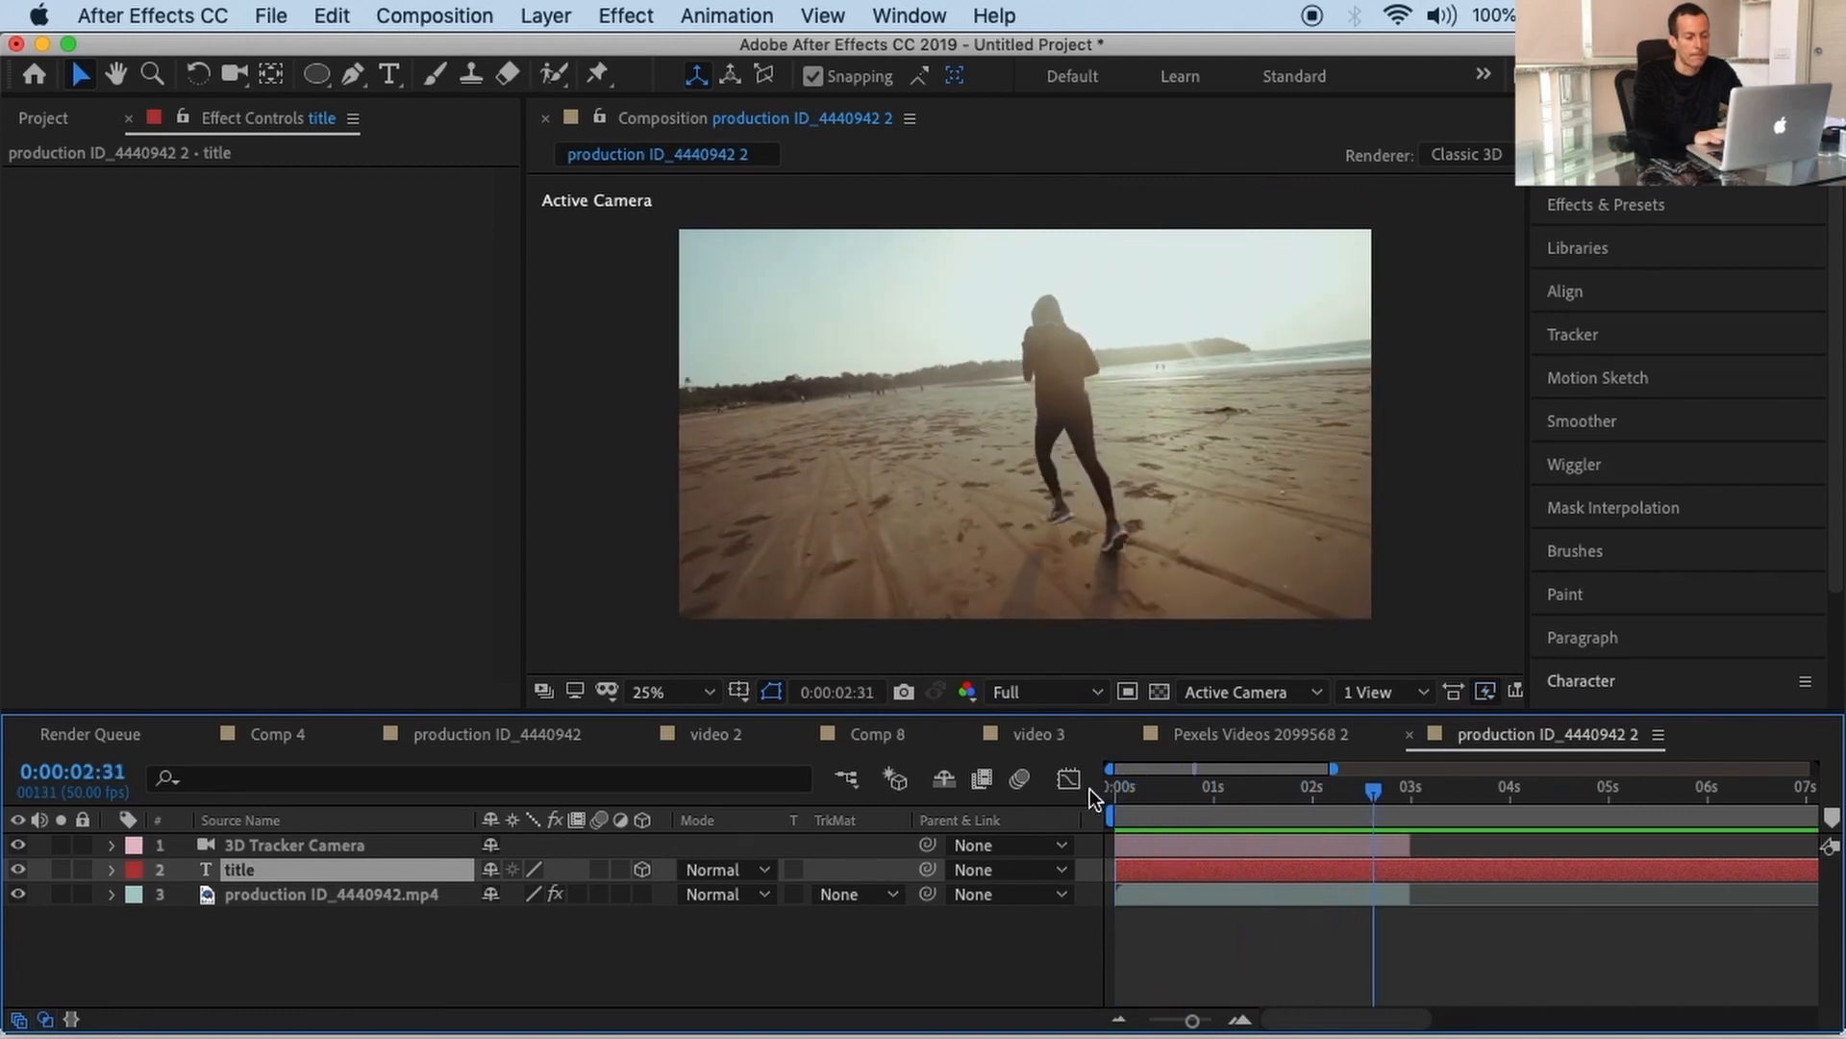
pyautogui.moveTo(1375, 796); pyautogui.dragTo(1140, 799)
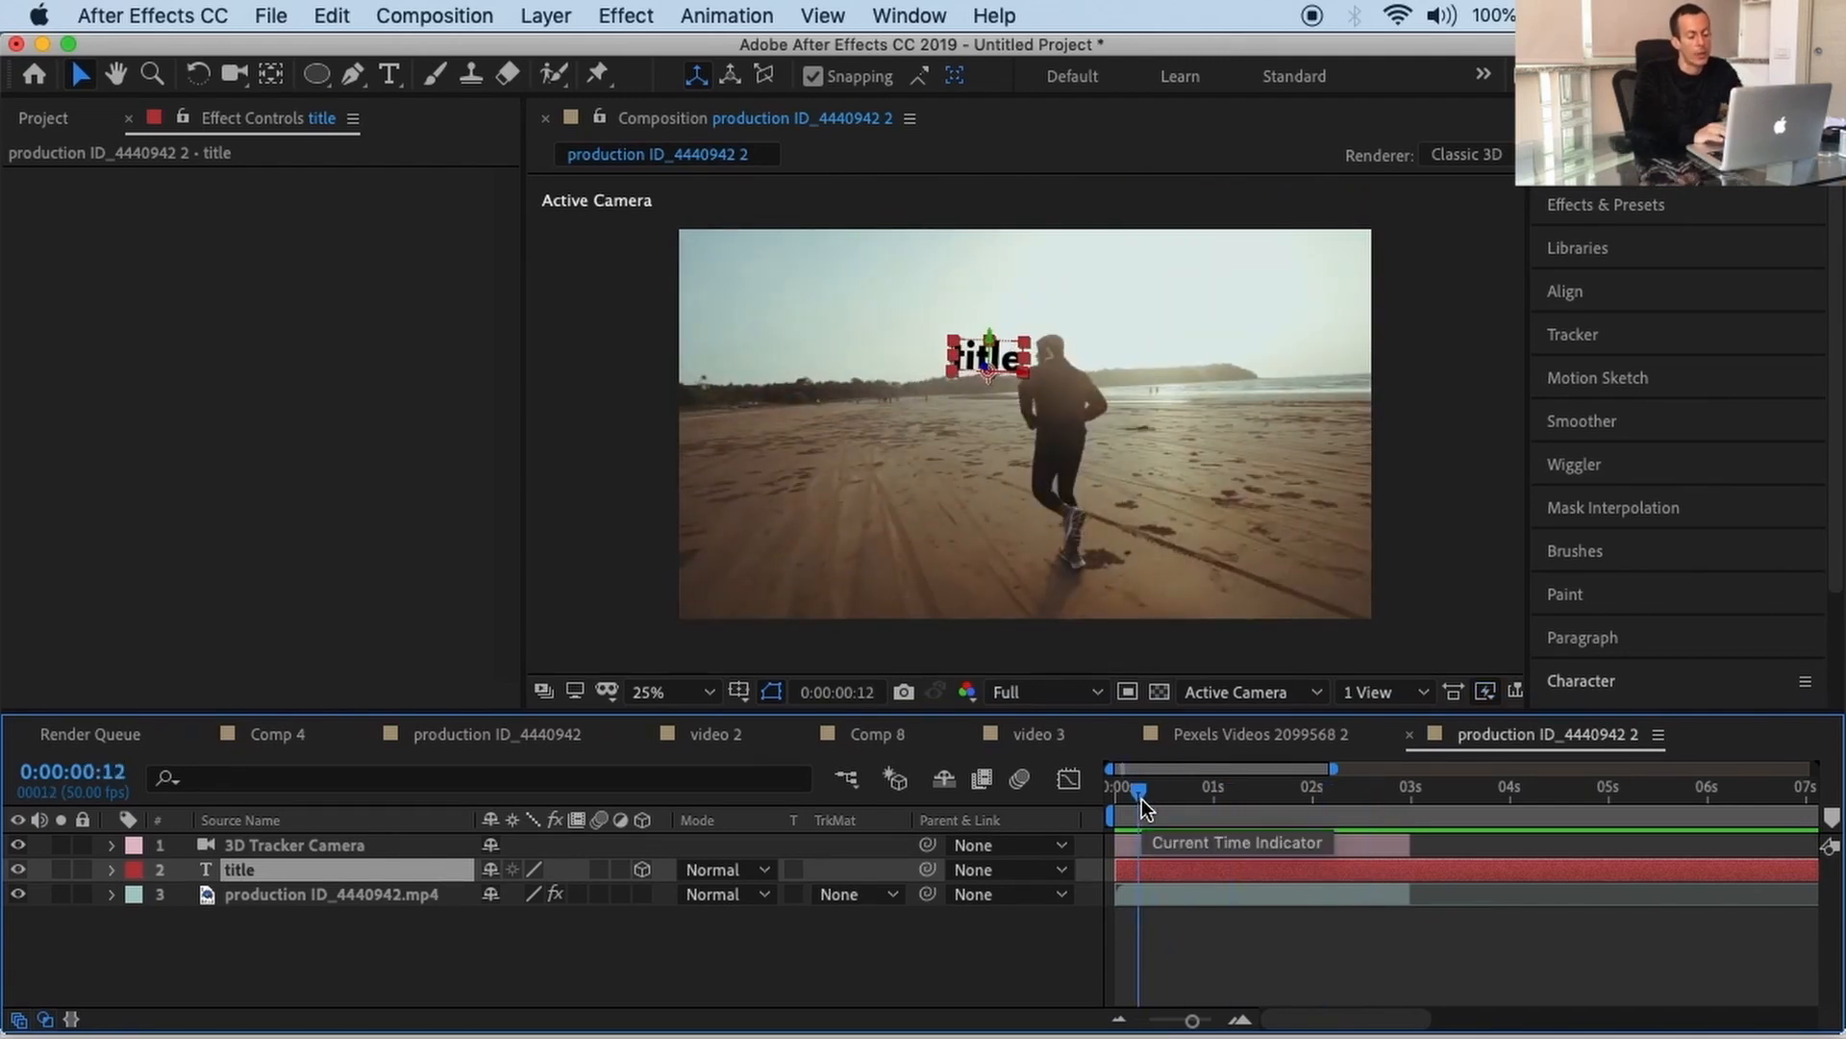
# Step: Add a new text layer reading 'my' and nudge it level with 'title'
pyautogui.click(554, 19)
pyautogui.moveTo(568, 53)
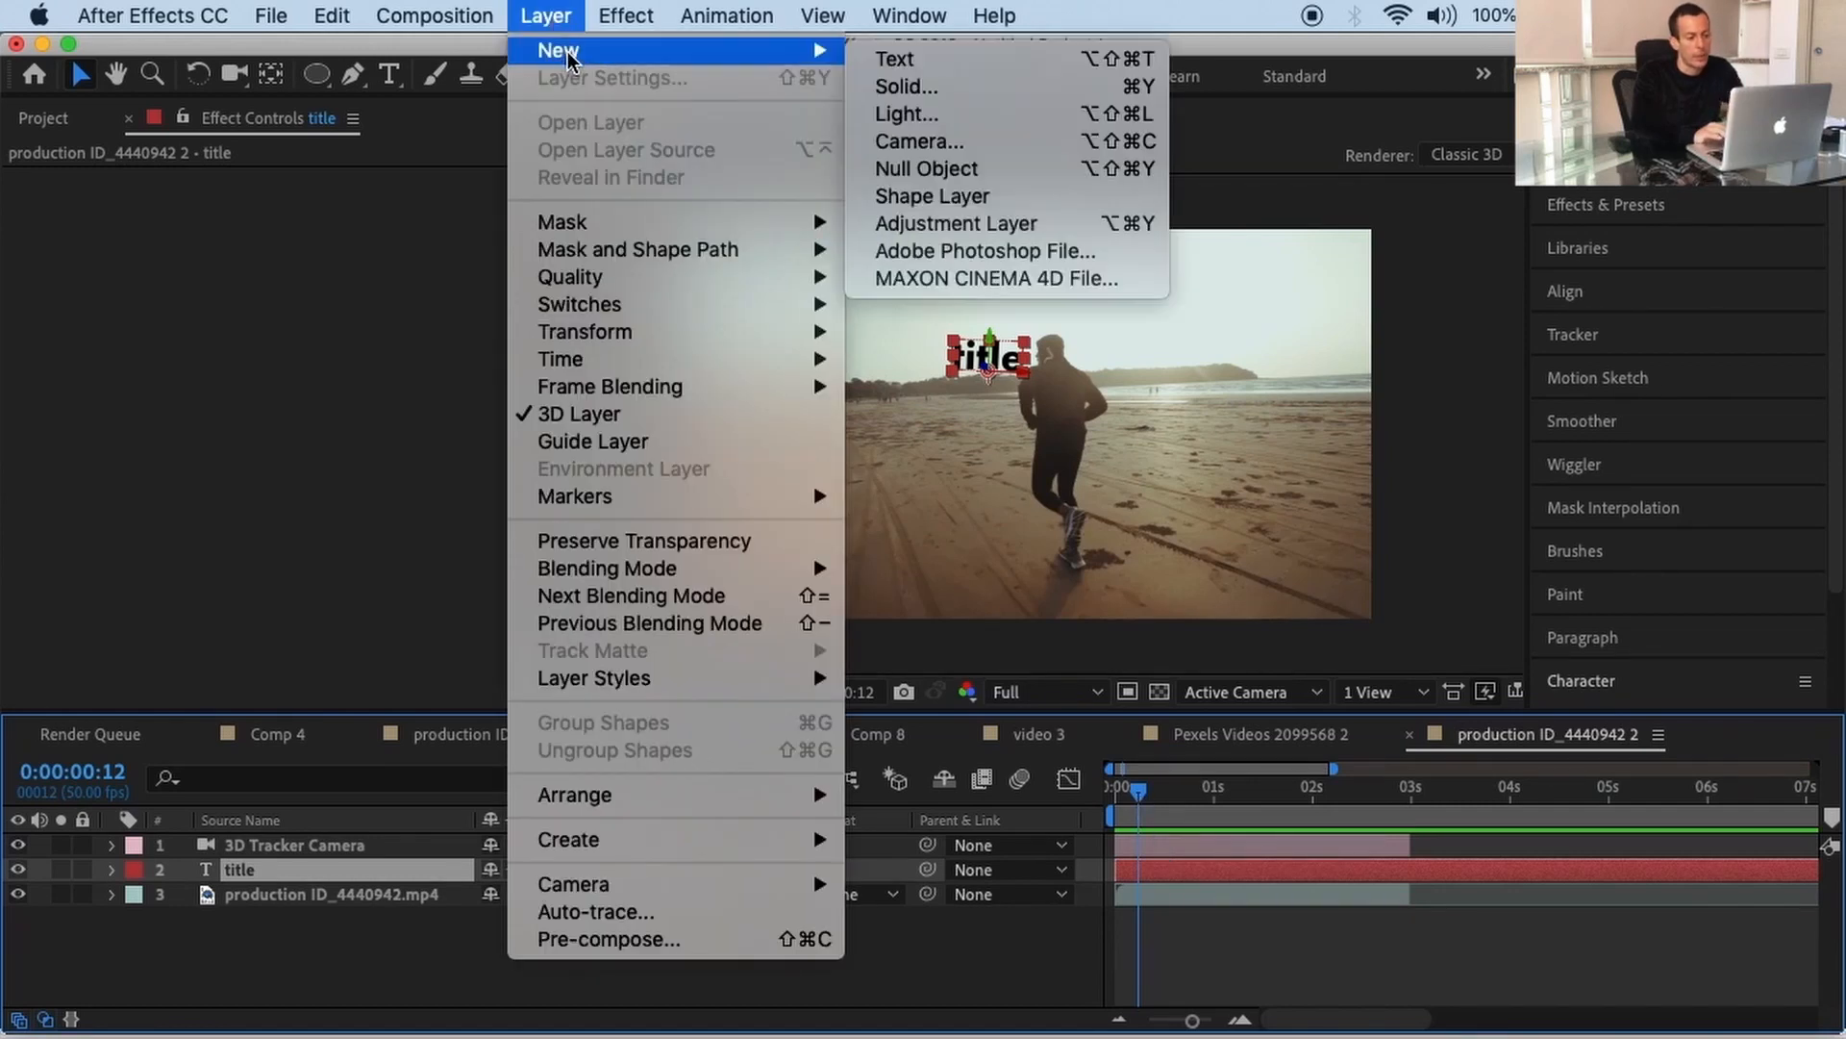
pyautogui.click(881, 65)
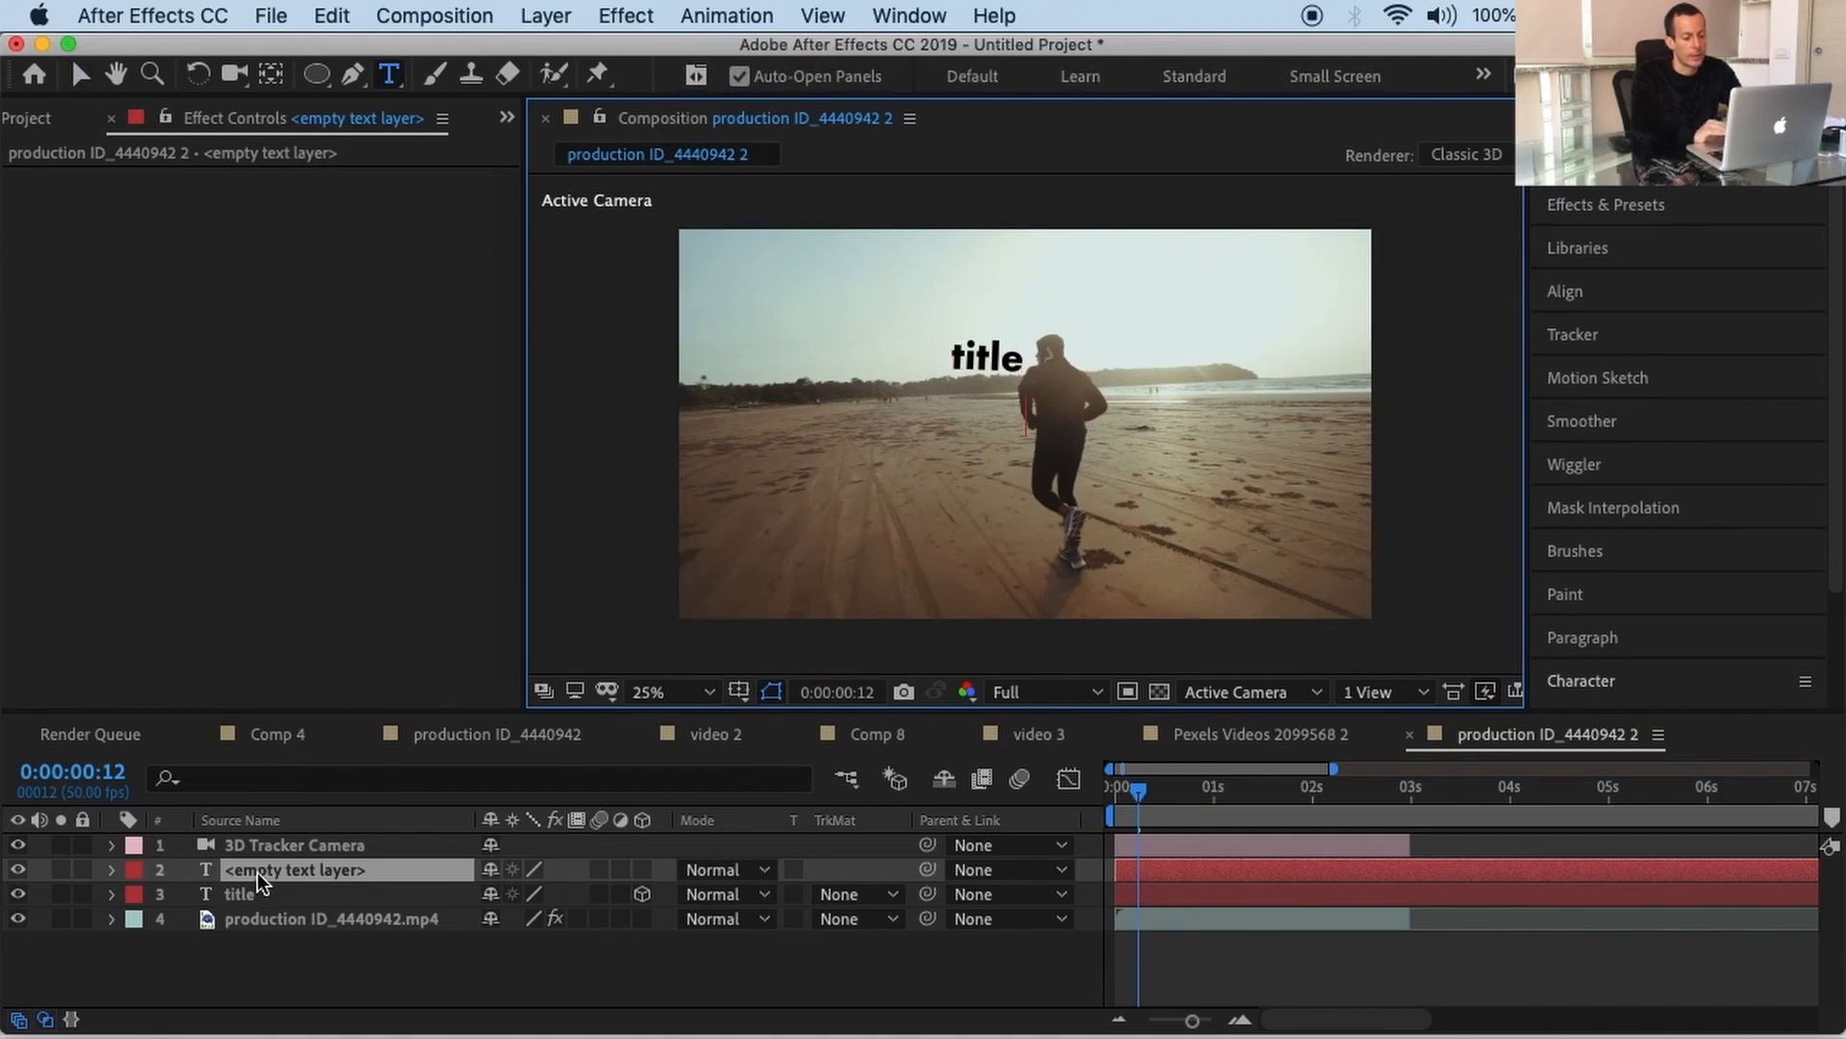
pyautogui.write('my')
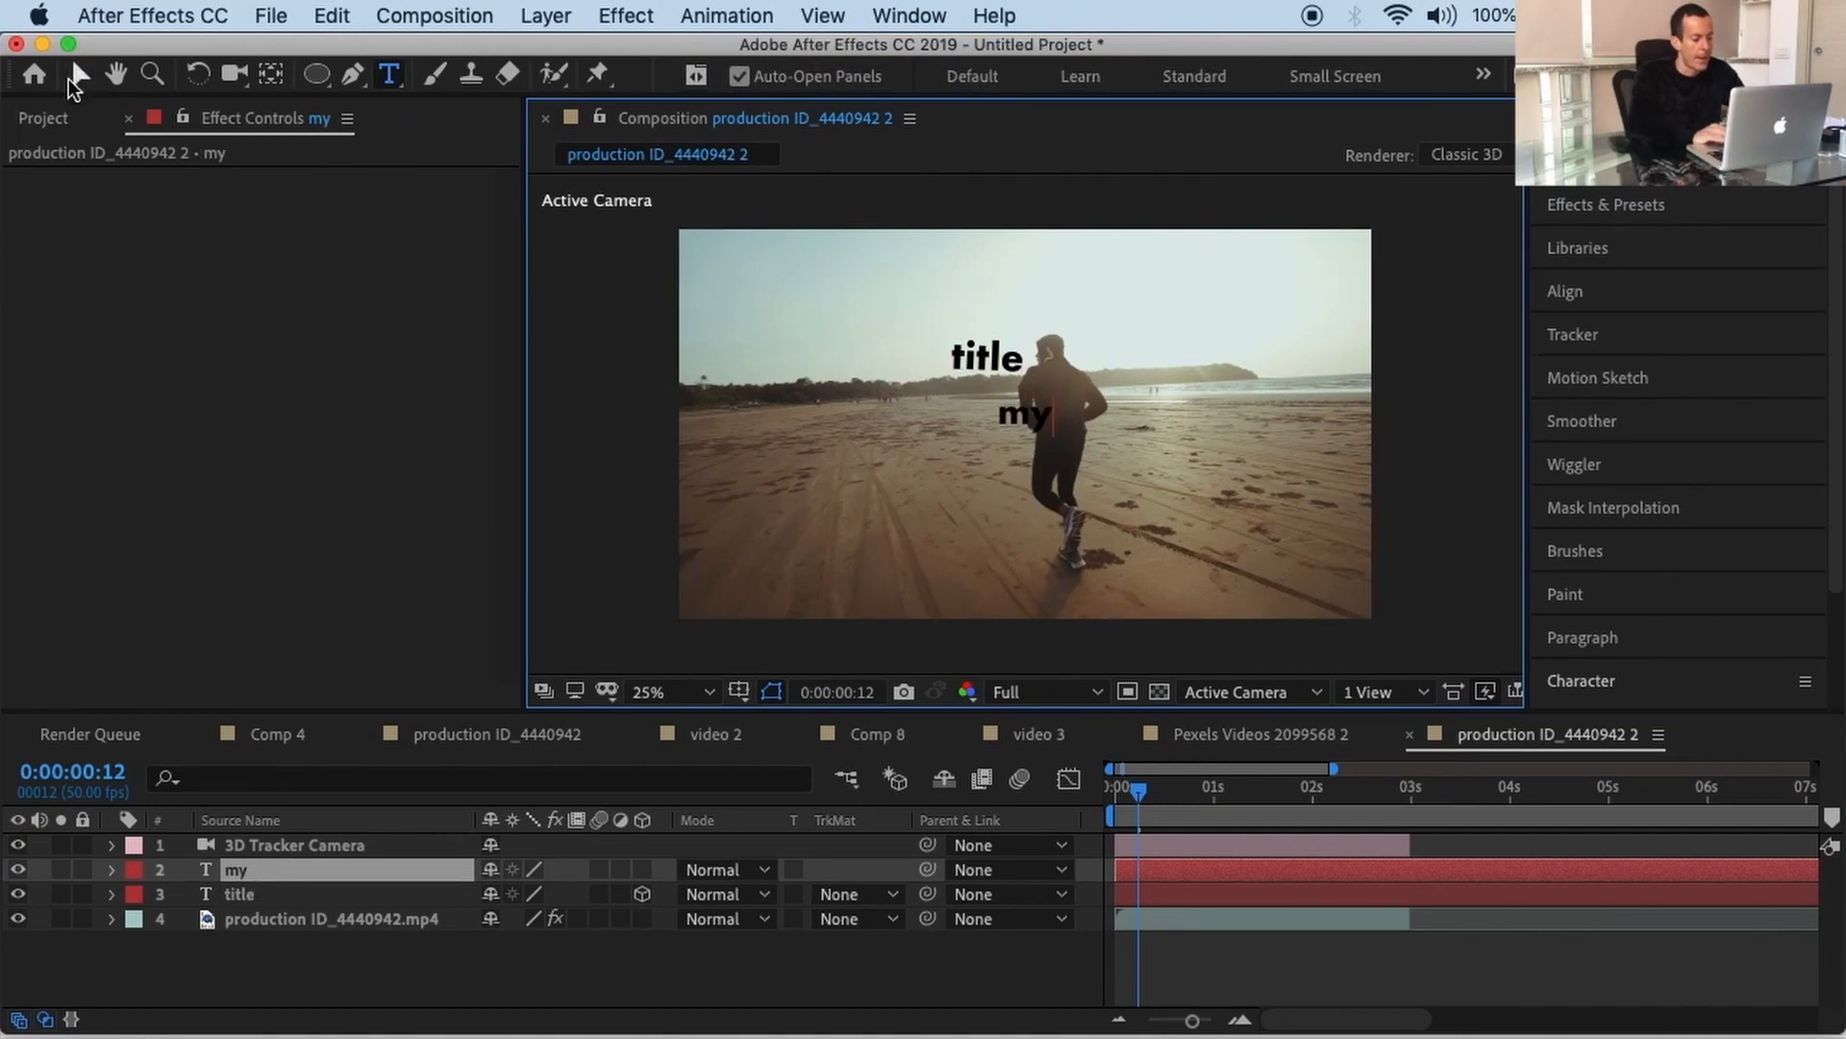
pyautogui.click(74, 73)
pyautogui.hotkey('shift', 'Up')
pyautogui.hotkey('shift', 'Up')
pyautogui.hotkey('shift', 'Up')
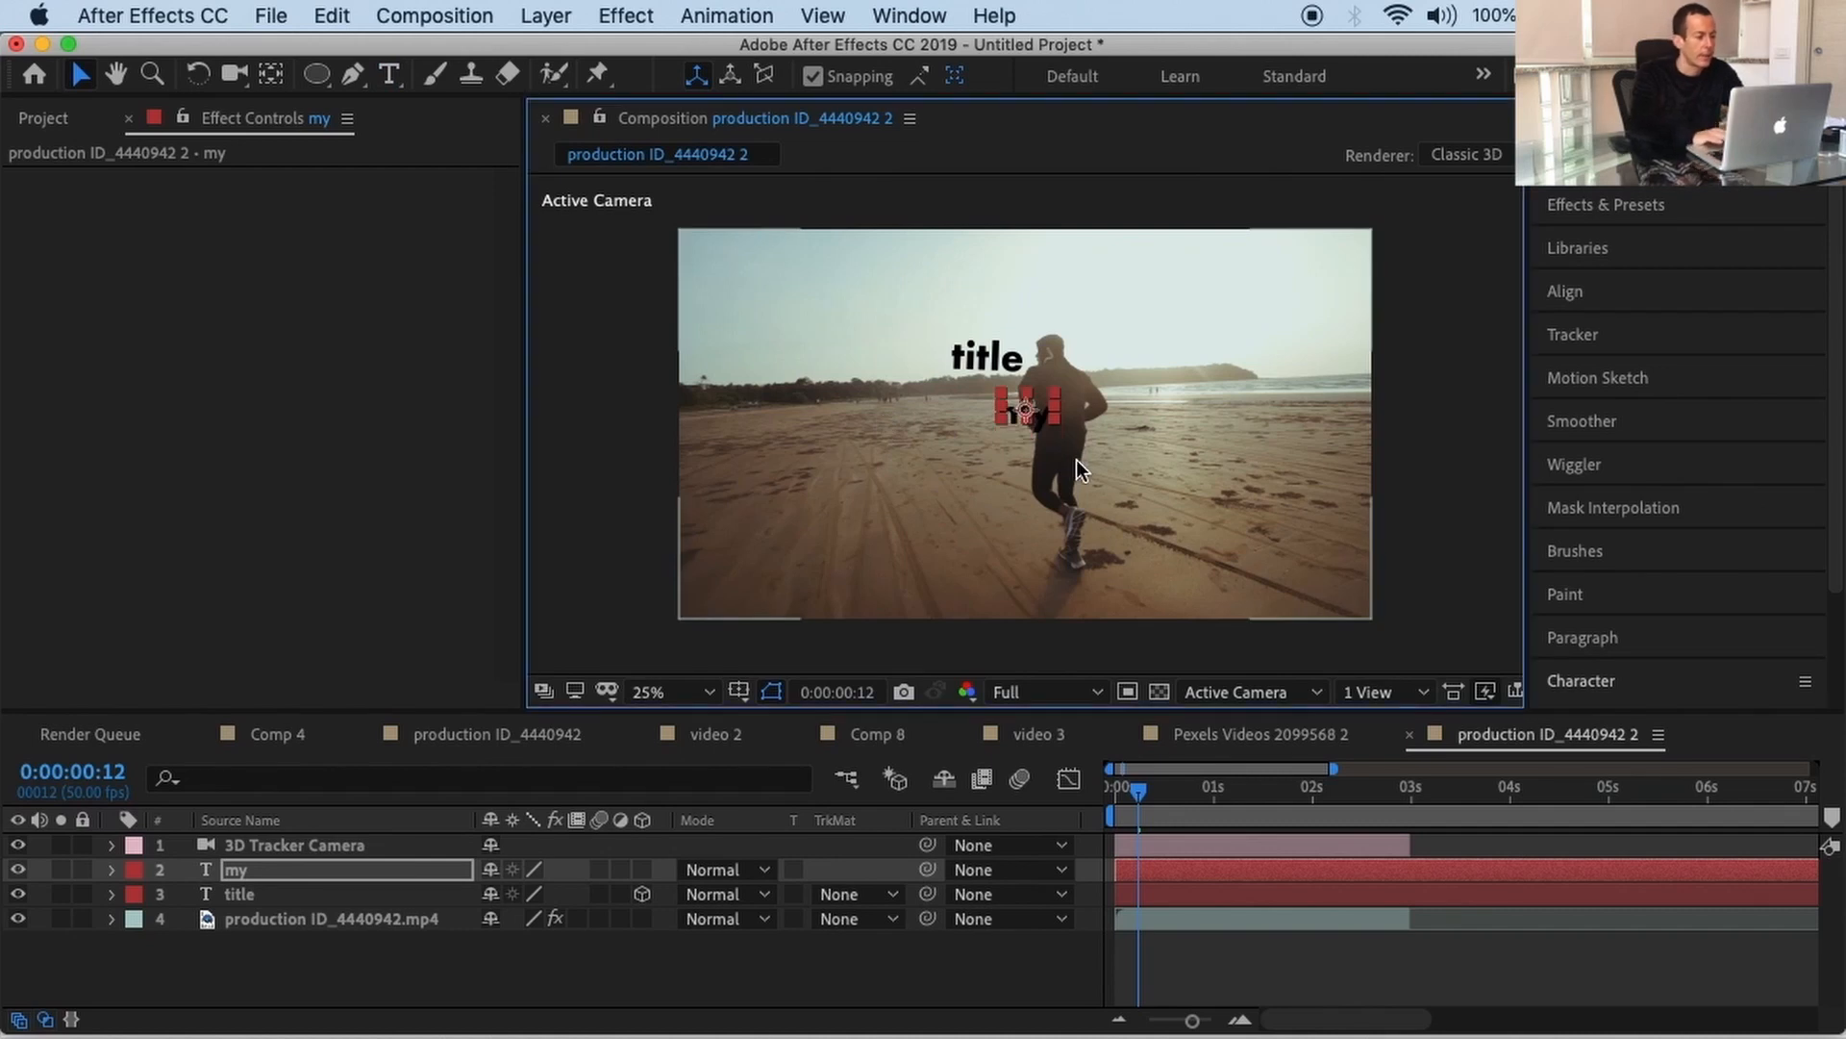
pyautogui.hotkey('shift', 'Up')
pyautogui.hotkey('shift', 'Up')
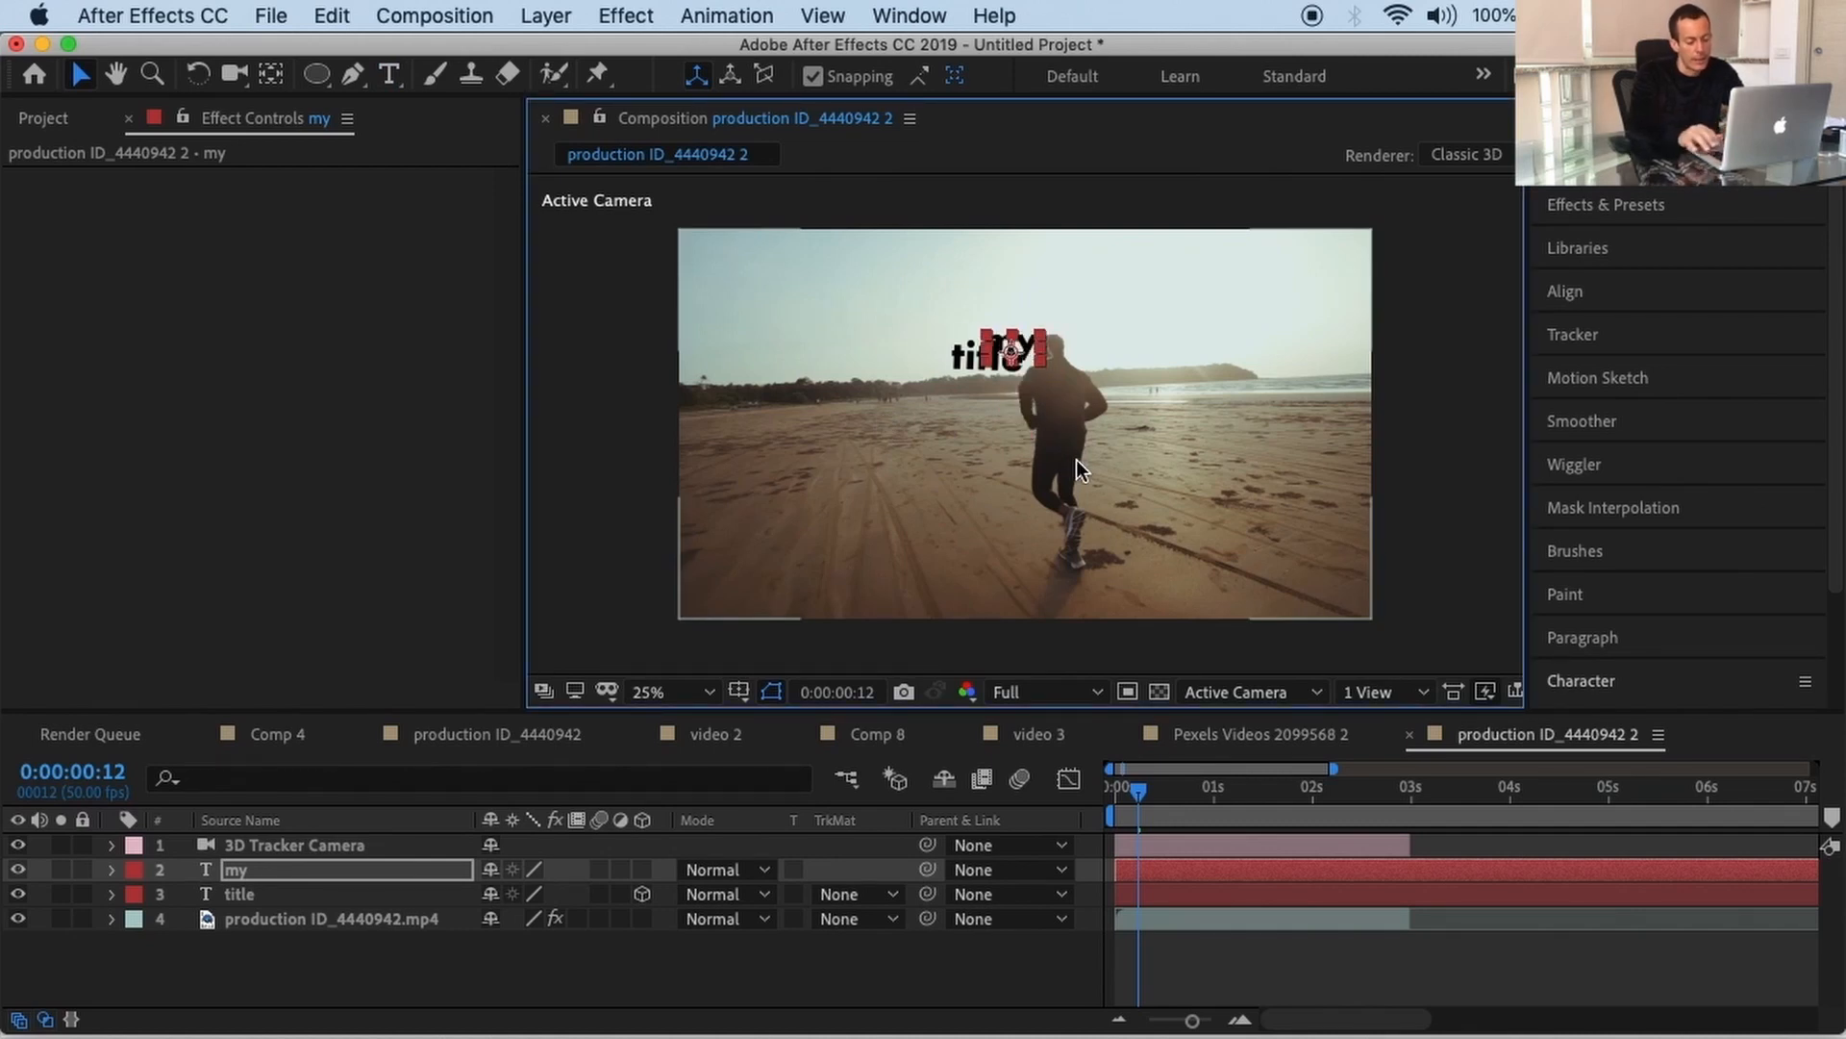
pyautogui.hotkey('shift', 'Left')
pyautogui.hotkey('shift', 'Left')
pyautogui.hotkey('shift', 'Left')
pyautogui.hotkey('shift', 'Left')
pyautogui.hotkey('shift', 'Left')
pyautogui.hotkey('shift', 'Left')
pyautogui.hotkey('shift', 'Left')
pyautogui.hotkey('shift', 'Left')
pyautogui.hotkey('shift', 'Down')
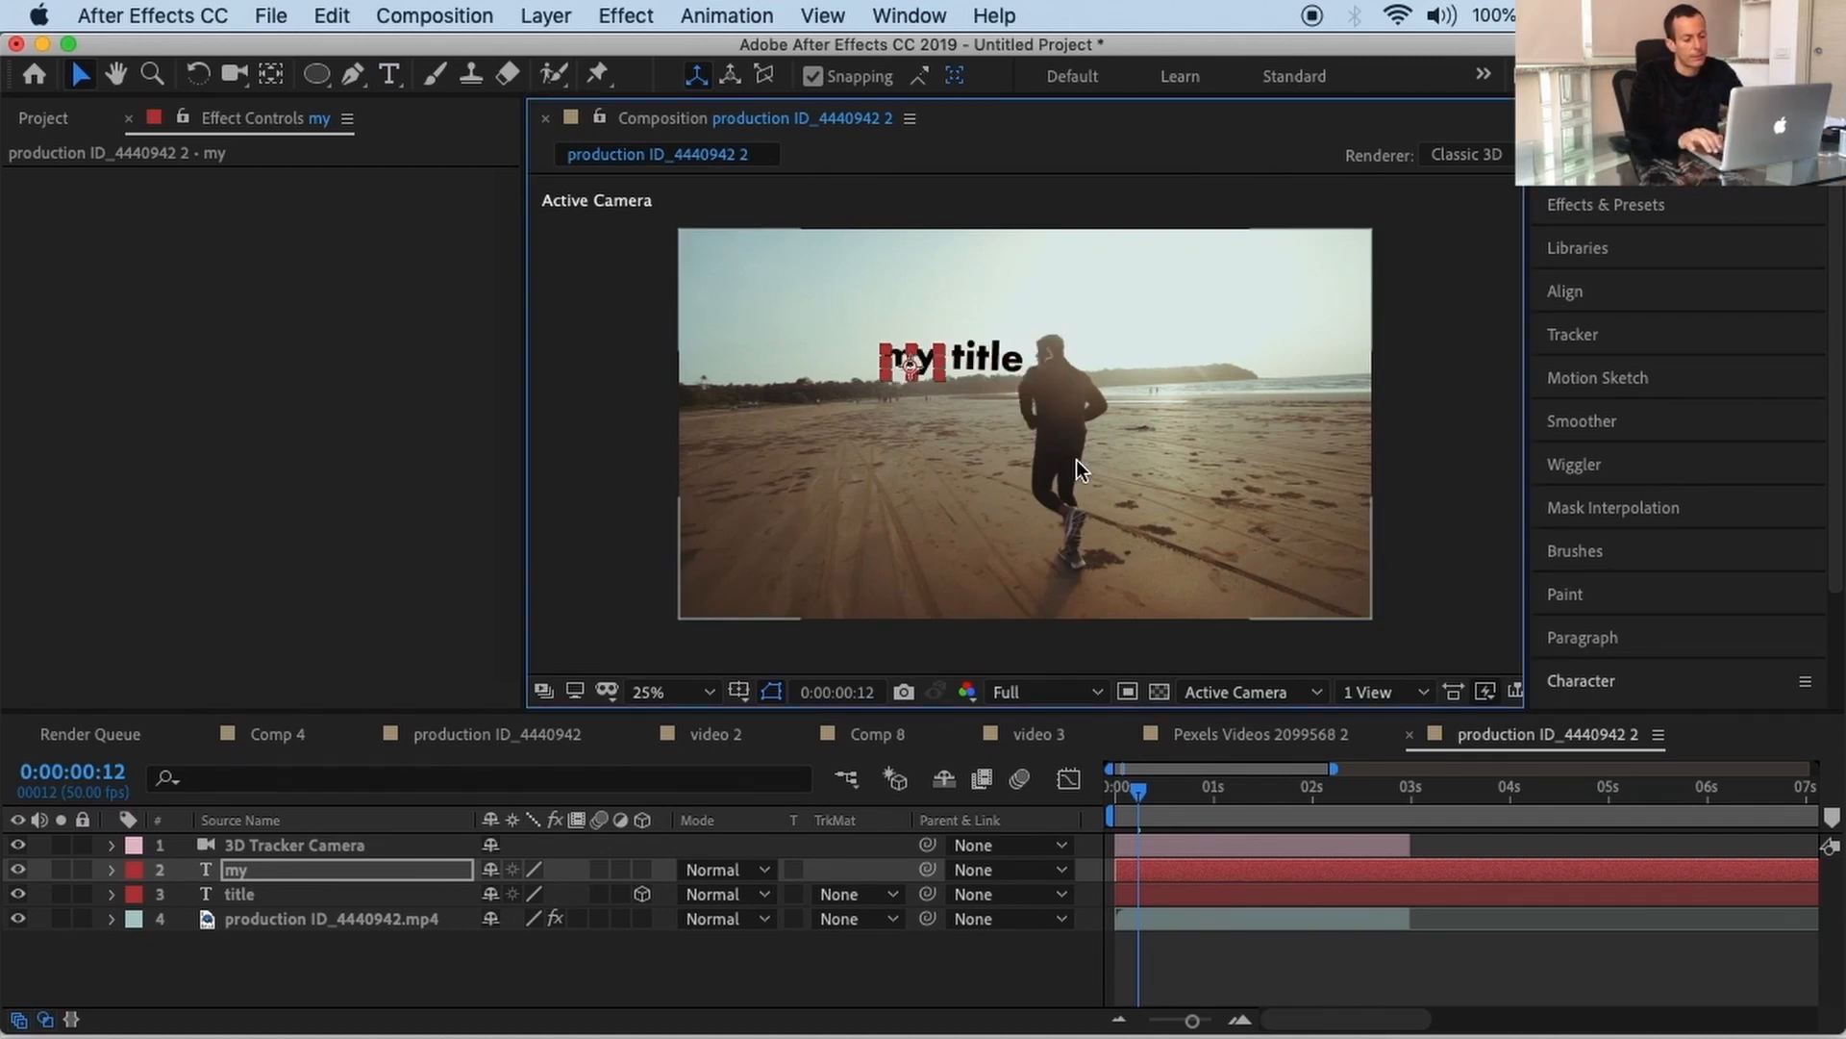
# Step: Nudge the 'title' text down and left so it sits just under 'my'
pyautogui.click(295, 892)
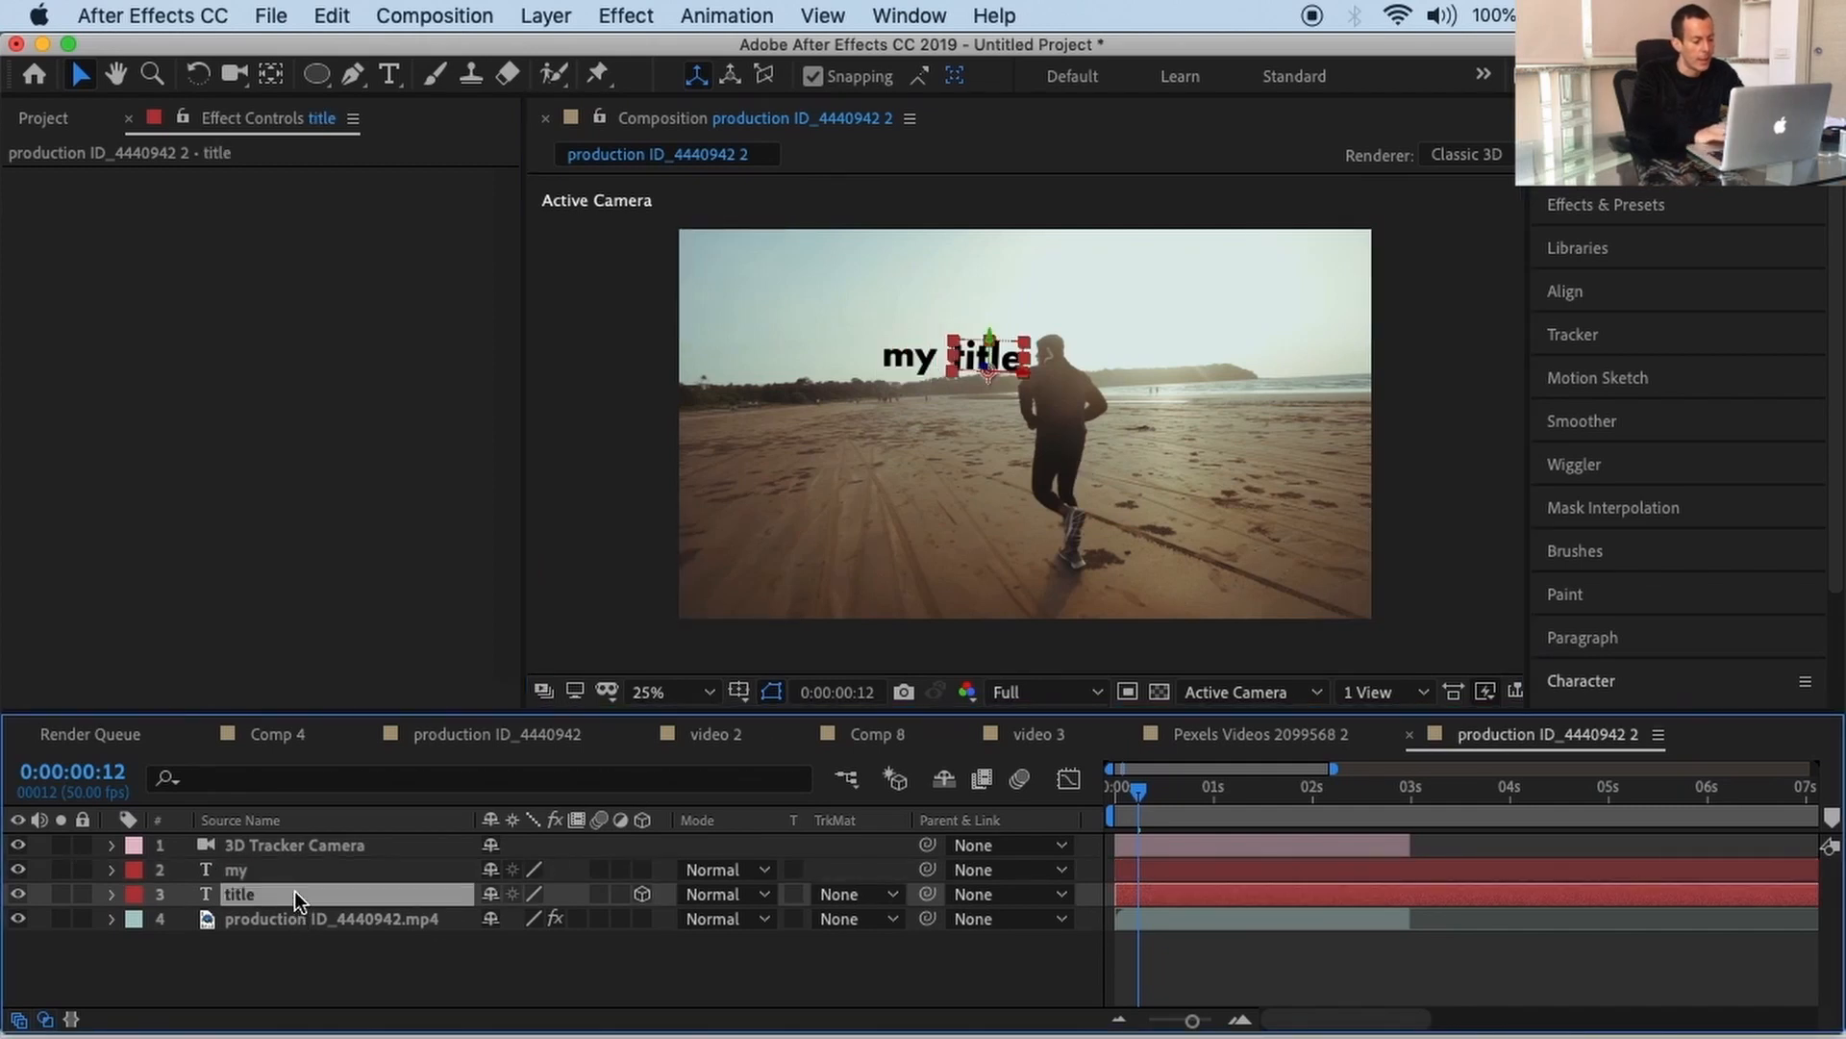
pyautogui.hotkey('shift', 'Down')
pyautogui.hotkey('shift', 'Down')
pyautogui.hotkey('shift', 'Left')
pyautogui.hotkey('shift', 'Left')
pyautogui.hotkey('shift', 'Left')
pyautogui.hotkey('shift', 'Left')
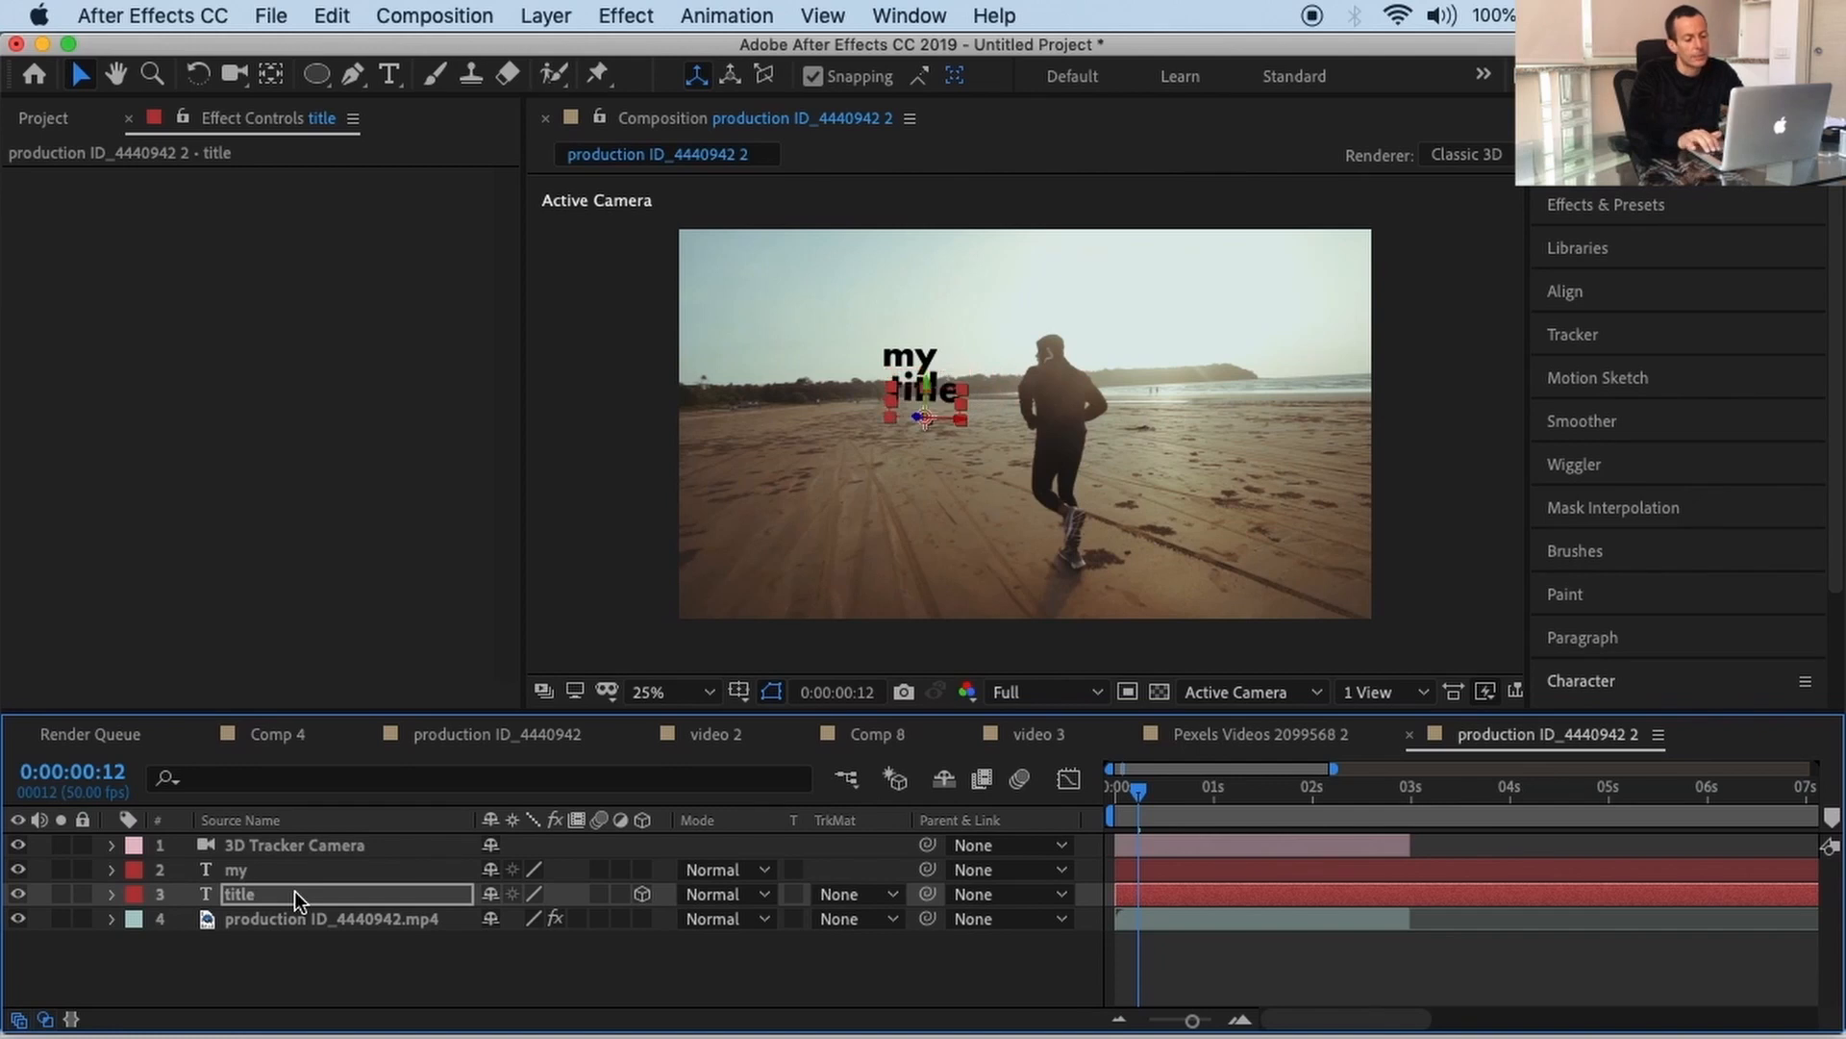
pyautogui.hotkey('shift', 'Down')
pyautogui.hotkey('shift', 'Right')
pyautogui.hotkey('shift', 'Right')
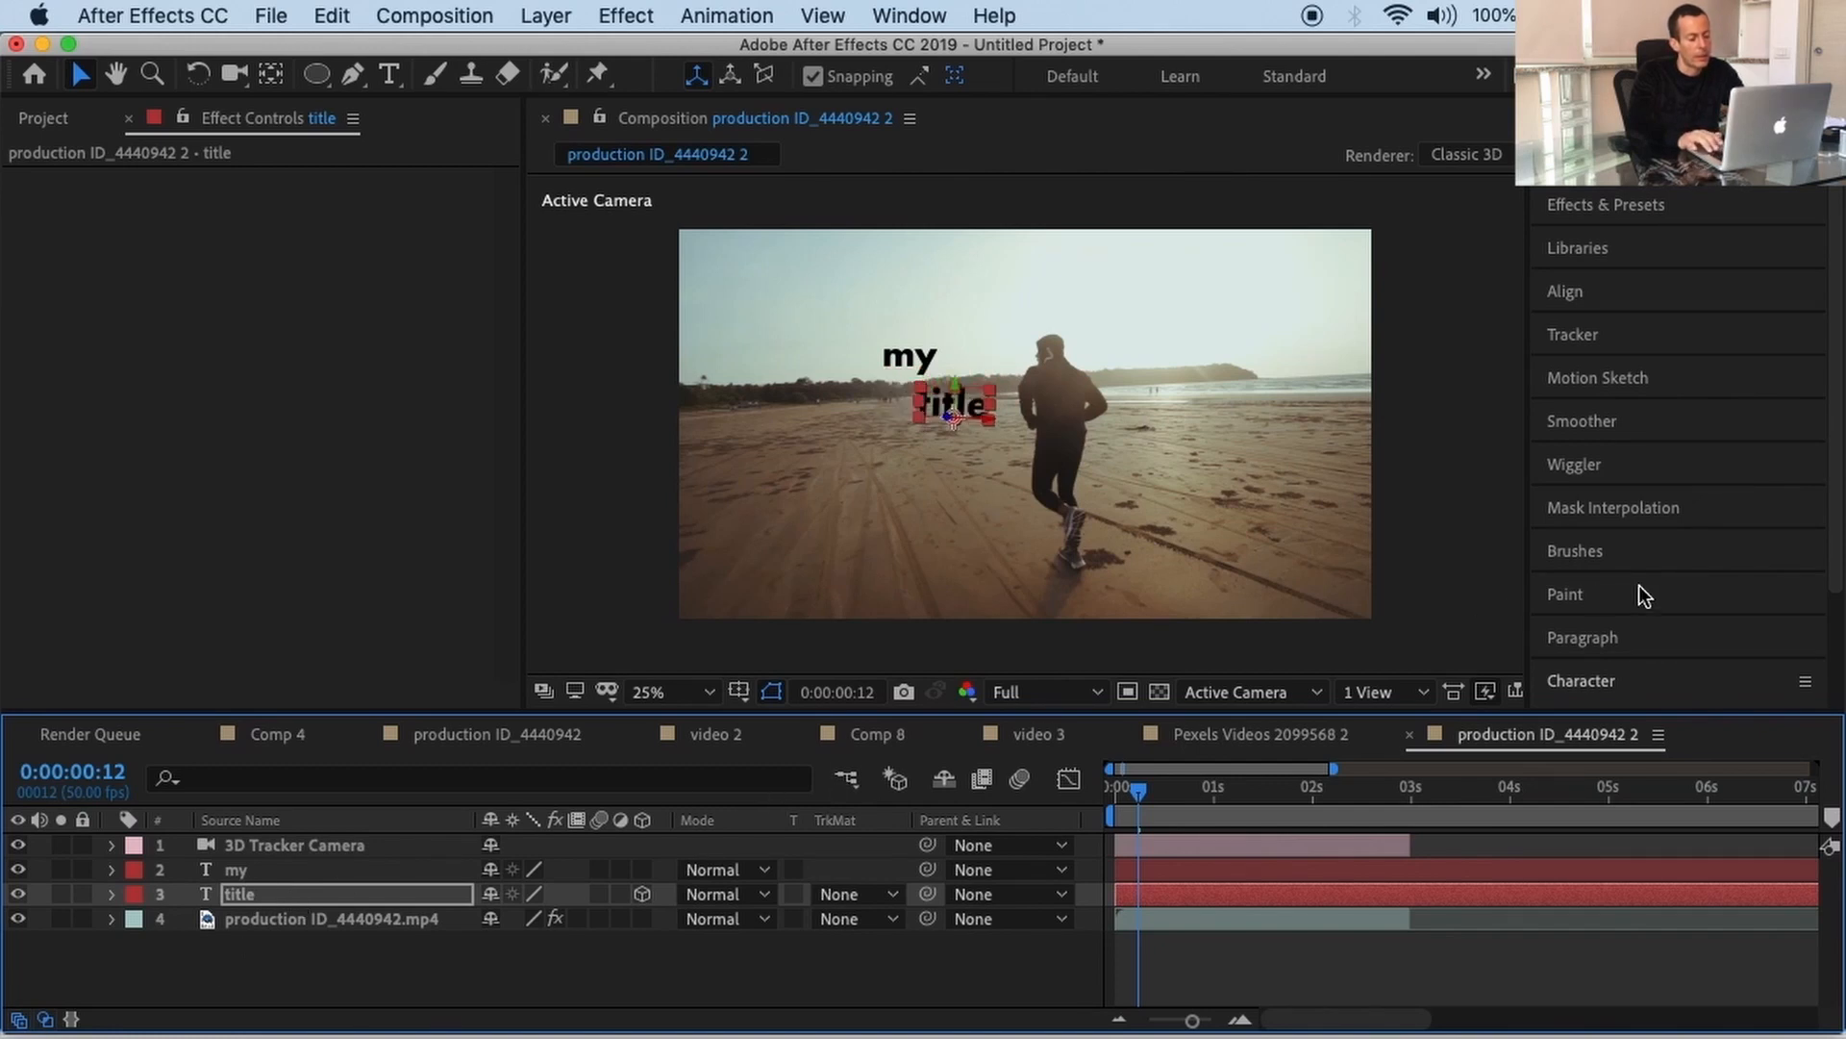
# Step: Set 'title' to Futura Bold at 149 px and shift it slightly left
pyautogui.scroll(-3, 1640, 586)
pyautogui.moveTo(1590, 665); pyautogui.dragTo(1637, 659)
pyautogui.press('super+z')
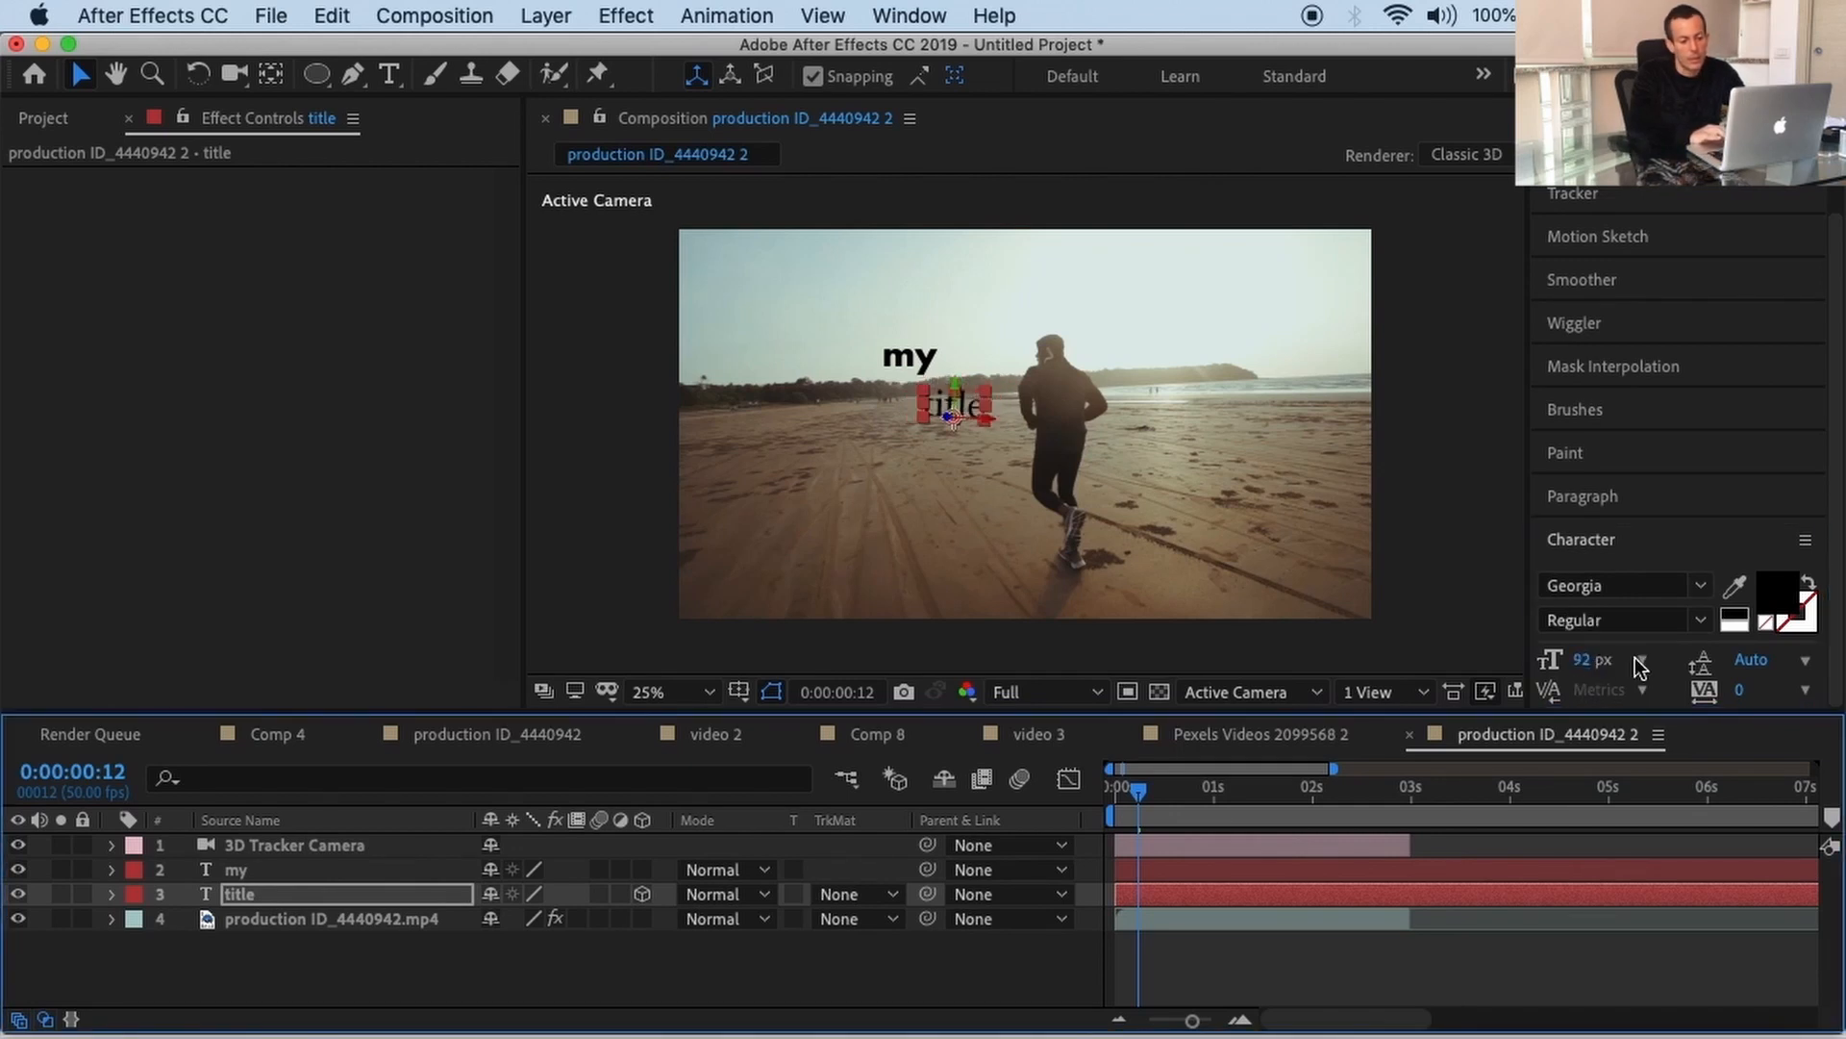
pyautogui.press('super+z')
pyautogui.moveTo(1596, 660); pyautogui.dragTo(1678, 671)
pyautogui.hotkey('shift', 'Left')
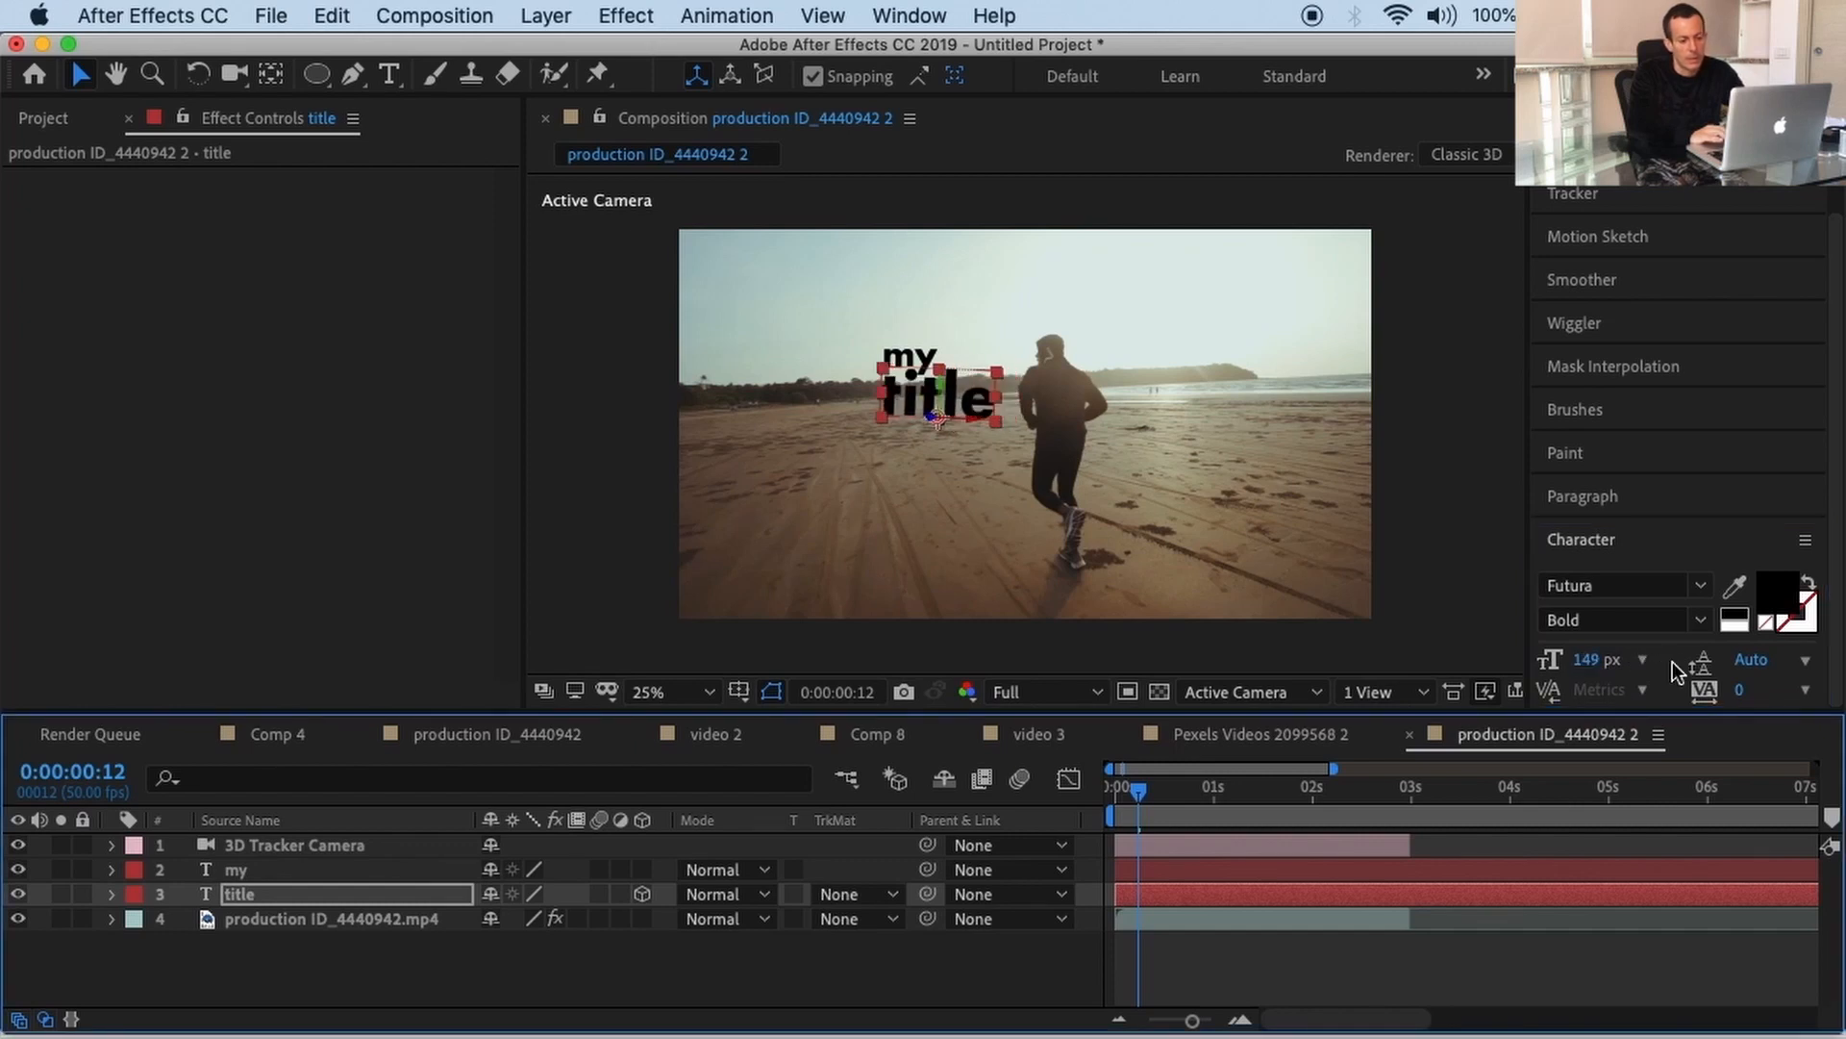
# Step: Select both 'my' and 'title' layers and nudge them up toward the runner's head
pyautogui.keyDown('shift'); pyautogui.click(1177, 862); pyautogui.keyUp('shift')
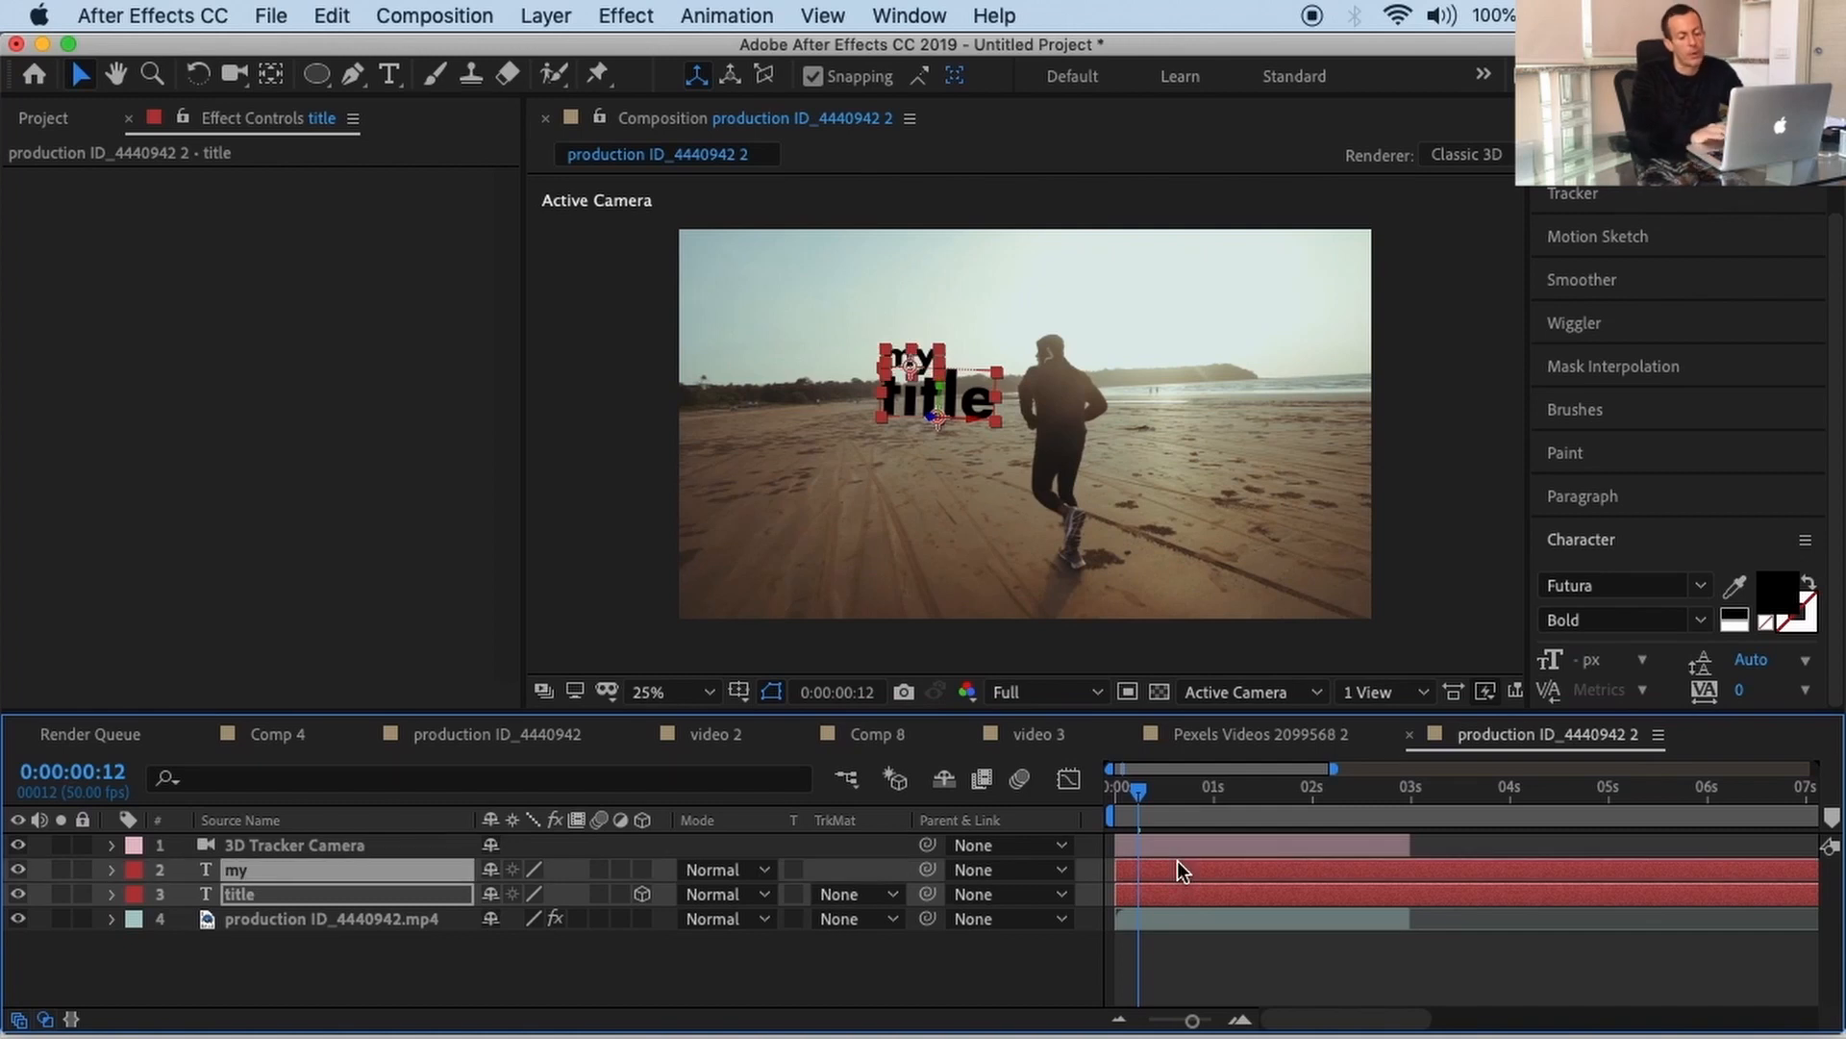
pyautogui.hotkey('shift', 'Right')
pyautogui.hotkey('shift', 'Right')
pyautogui.hotkey('shift', 'Right')
pyautogui.hotkey('shift', 'Up')
pyautogui.hotkey('shift', 'Up')
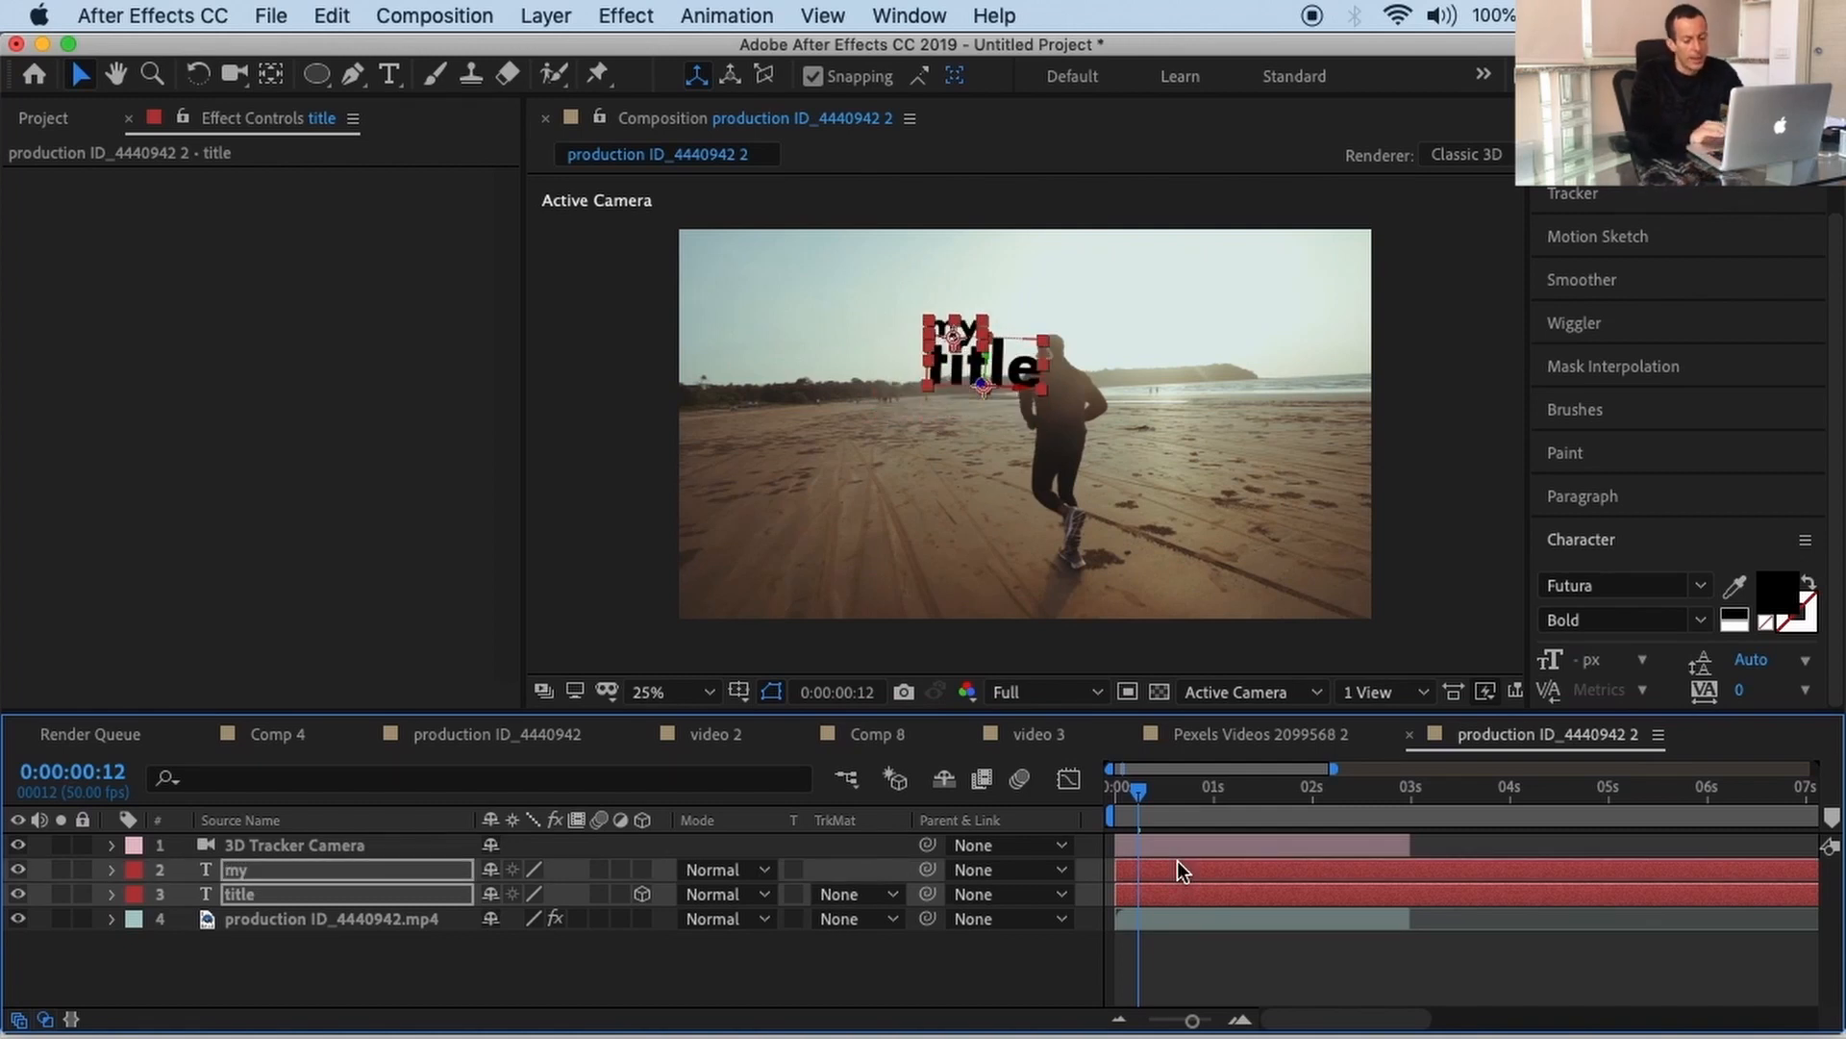
pyautogui.hotkey('shift', 'Left')
pyautogui.hotkey('shift', 'Right')
pyautogui.hotkey('shift', 'Right')
pyautogui.hotkey('shift', 'Right')
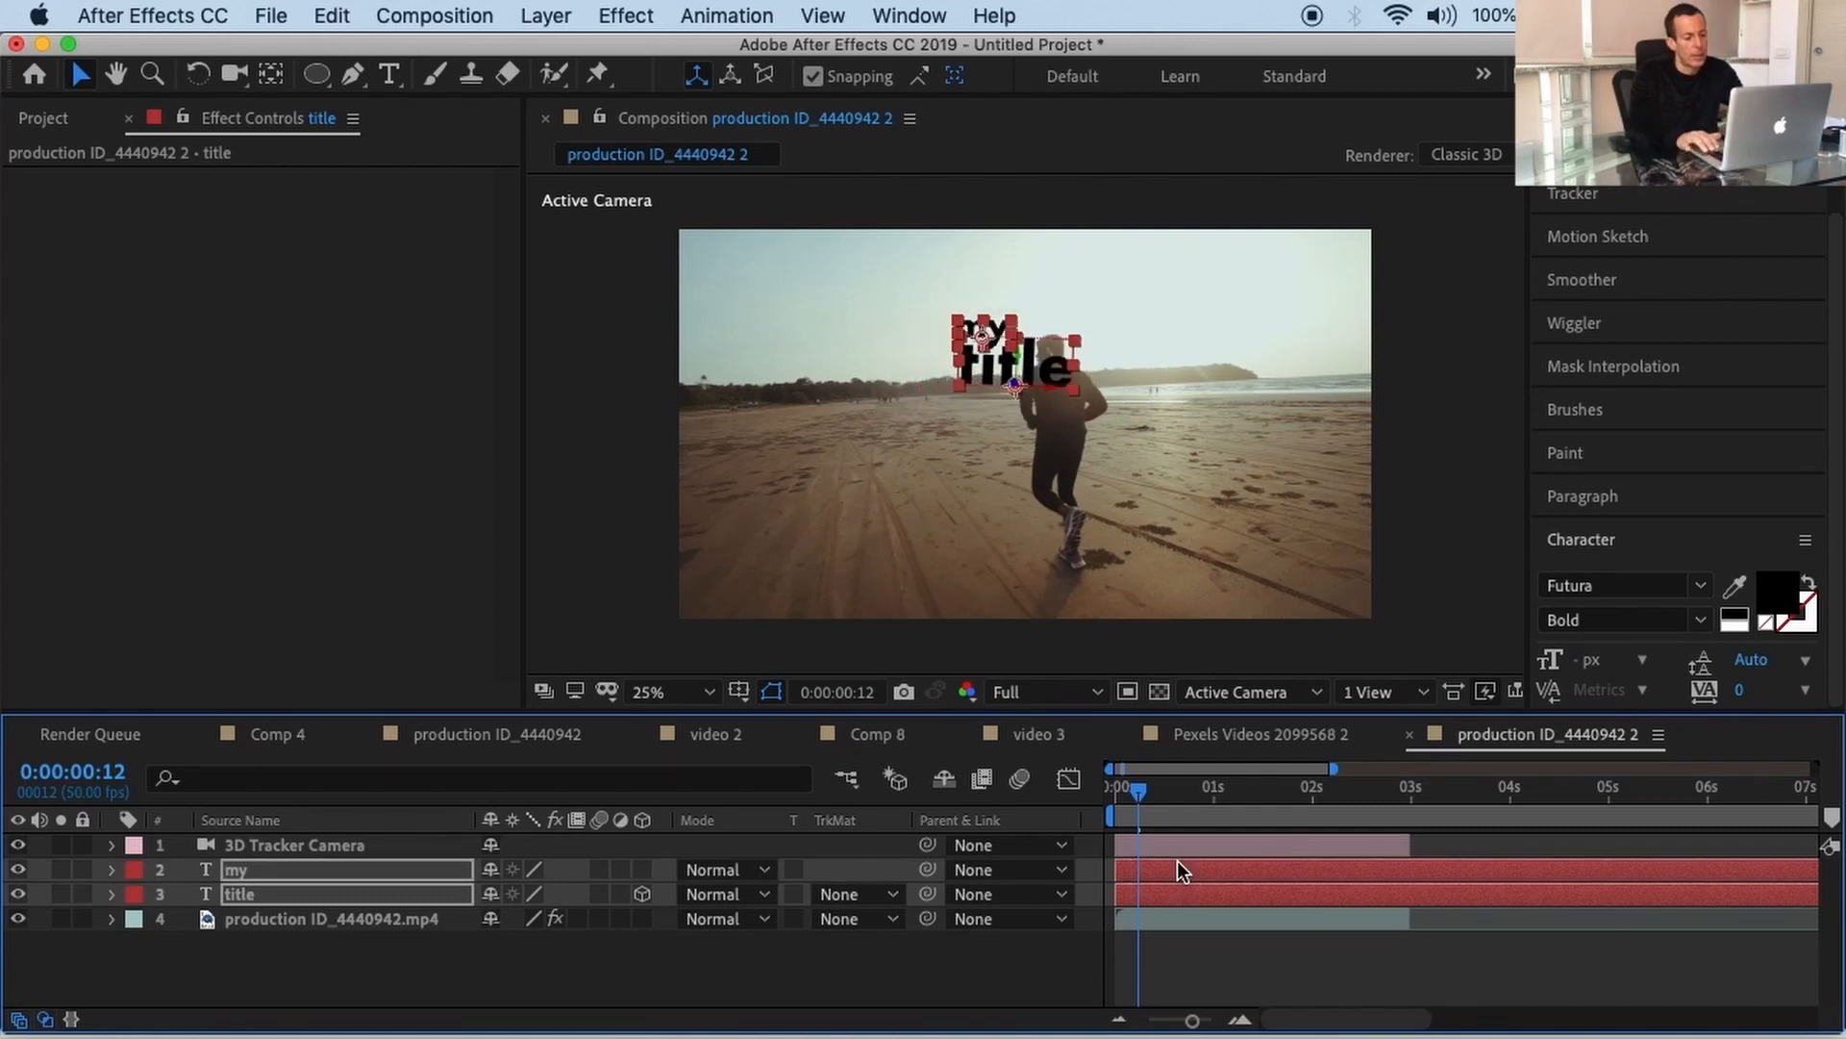
pyautogui.hotkey('shift', 'Up')
pyautogui.hotkey('shift', 'Left')
pyautogui.hotkey('shift', 'Left')
pyautogui.hotkey('shift', 'Left')
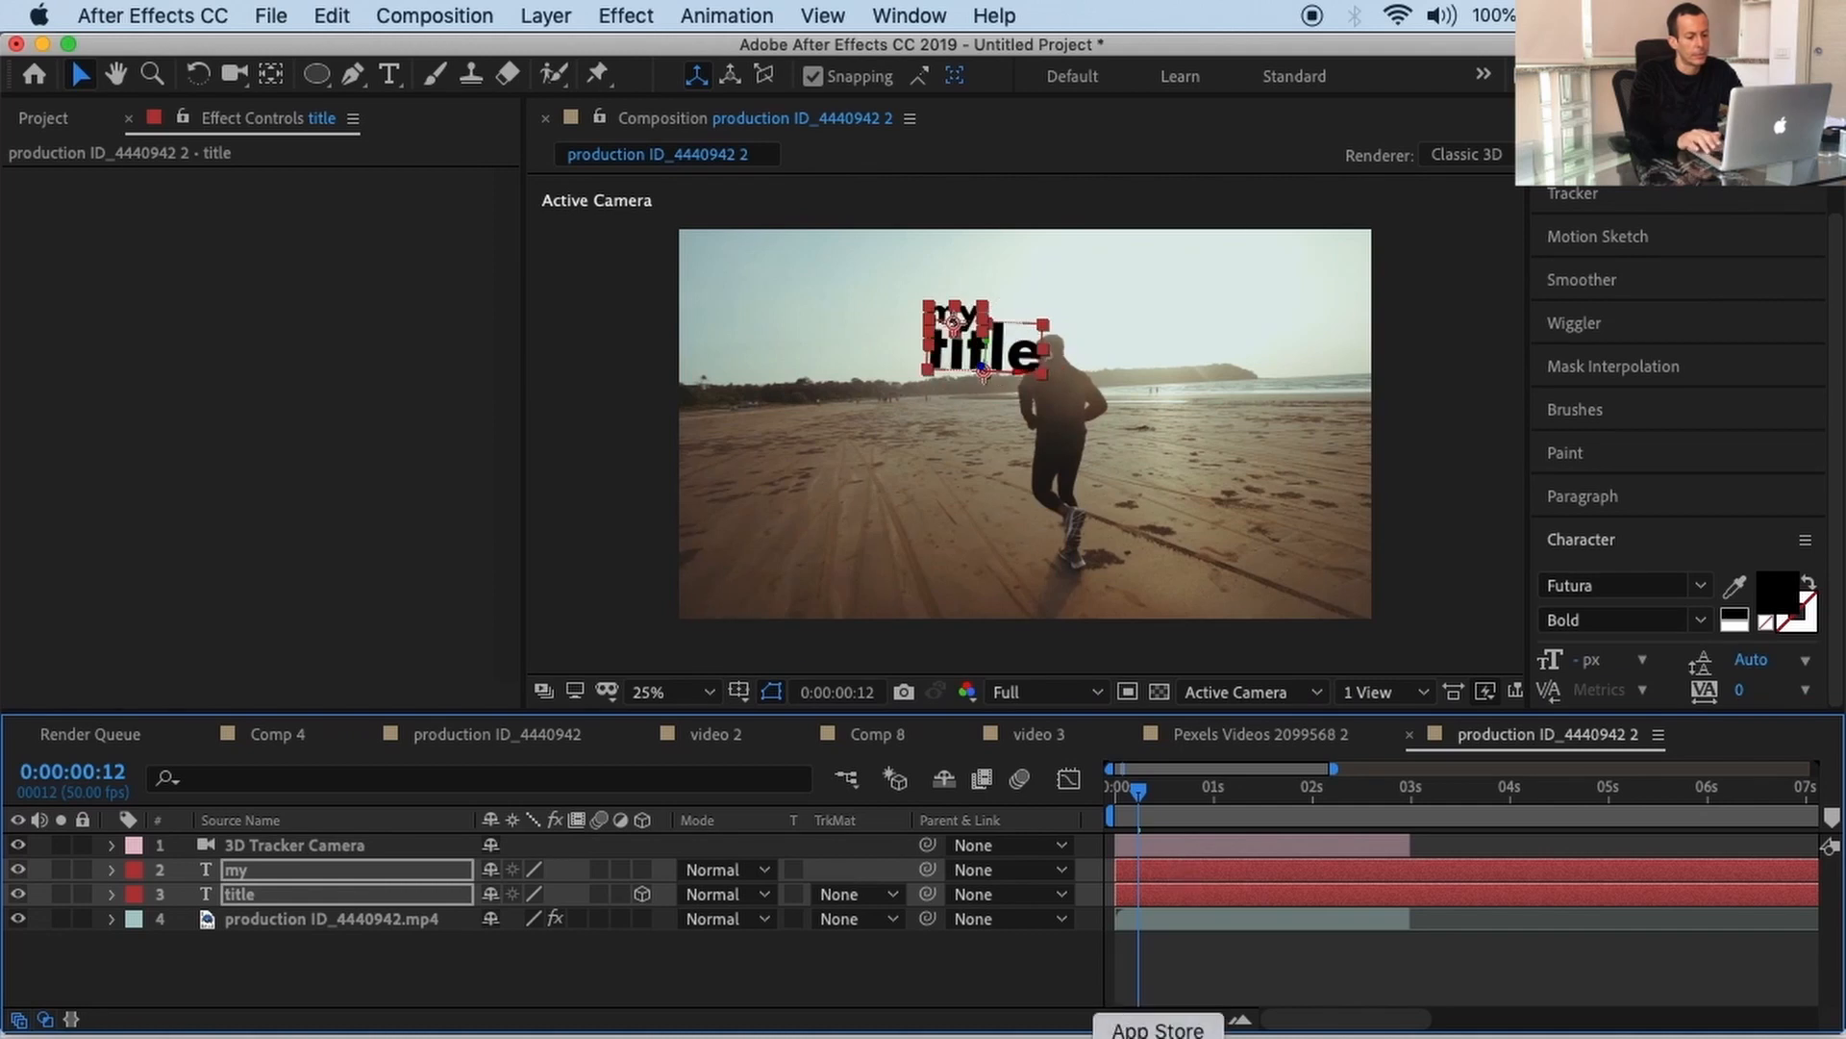
# Step: Make 'my' a 3D layer and preview the composition from the start
pyautogui.click(642, 869)
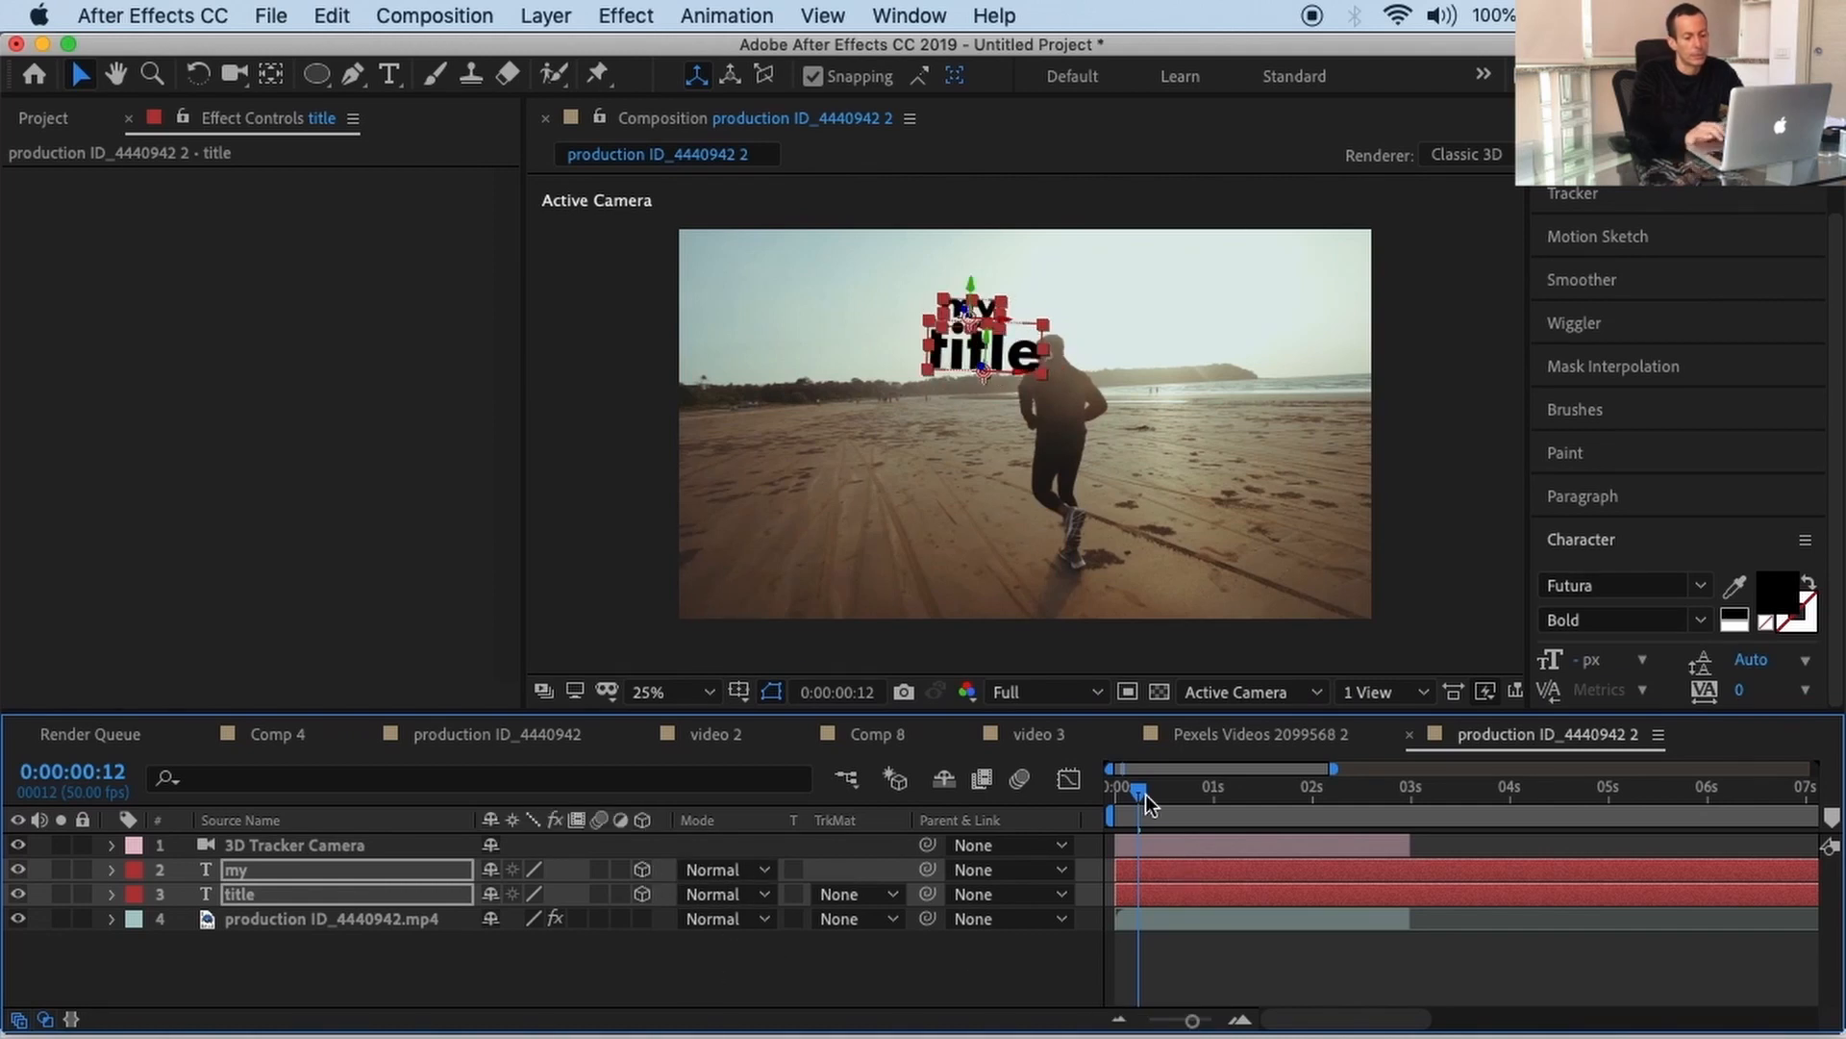
pyautogui.moveTo(1140, 786); pyautogui.dragTo(1063, 786)
pyautogui.press('space')
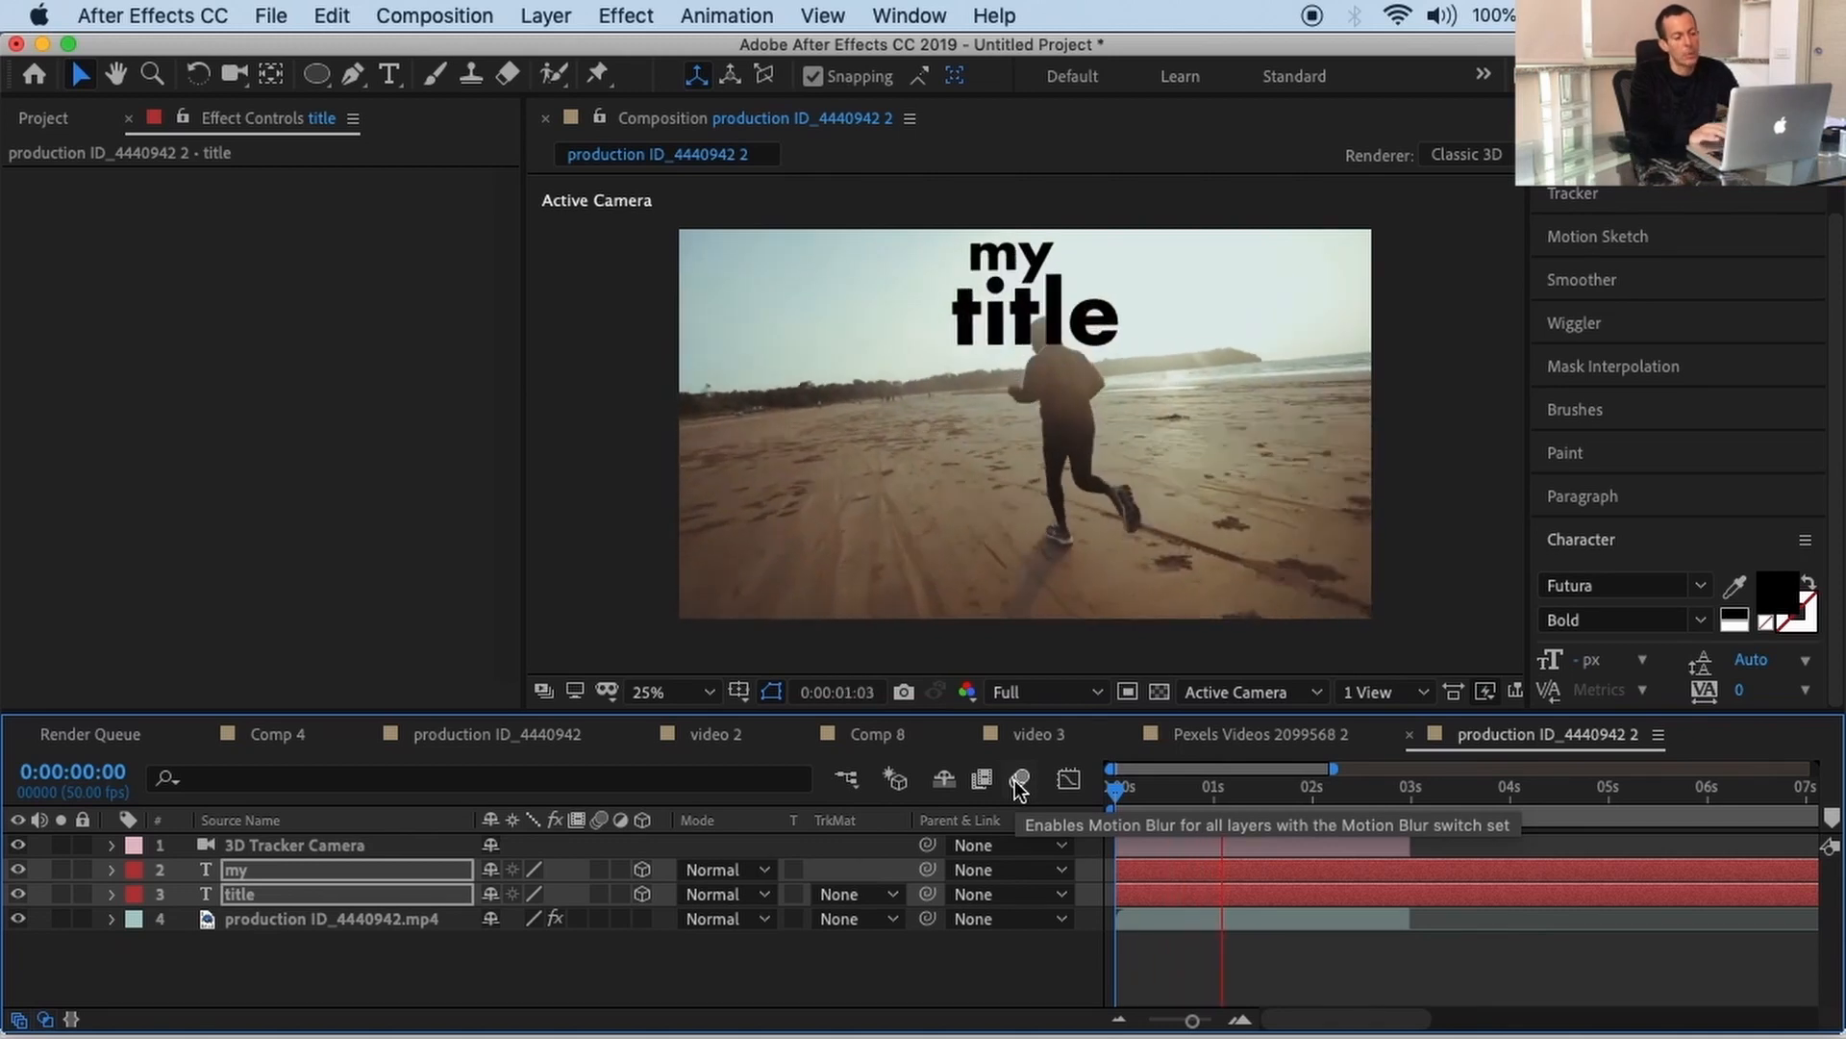
# Step: Lower both text layers slightly and replay the preview from the first frame
pyautogui.press('space')
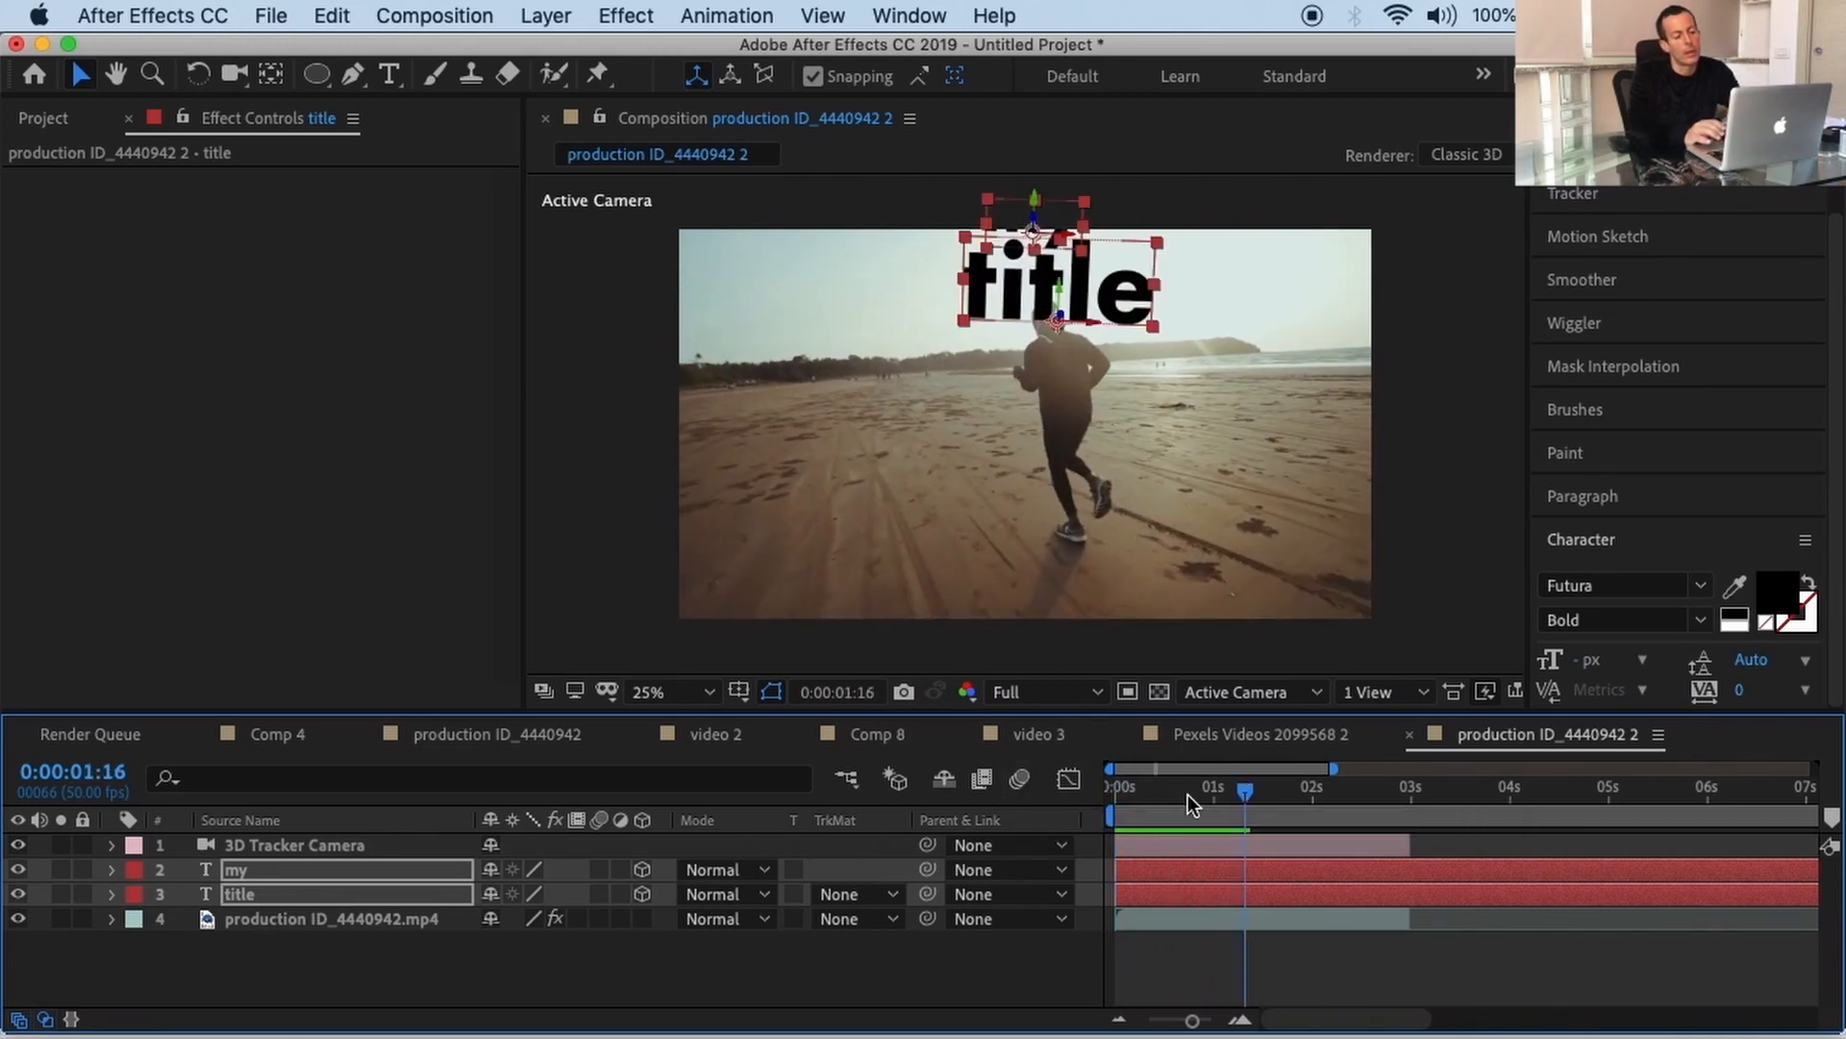
pyautogui.hotkey('shift', 'Down')
pyautogui.hotkey('shift', 'Down')
pyautogui.hotkey('shift', 'Down')
pyautogui.hotkey('shift', 'Down')
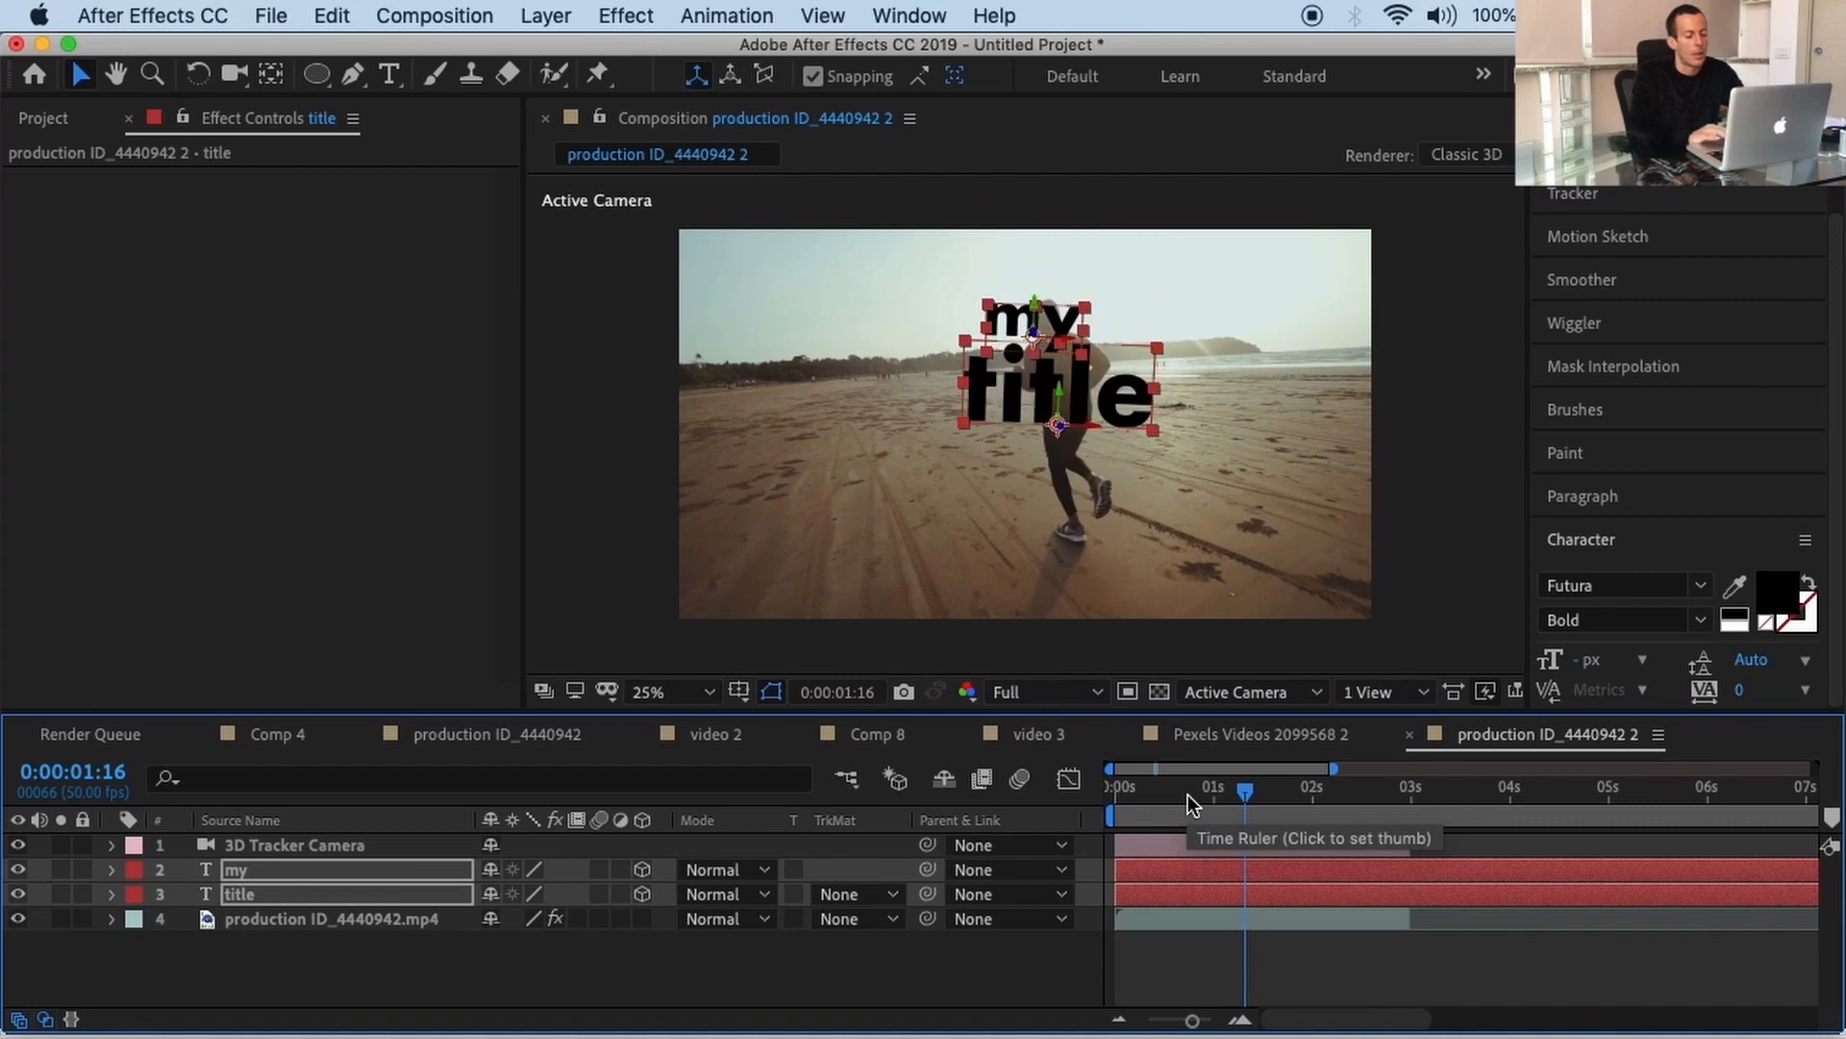
pyautogui.press('Home')
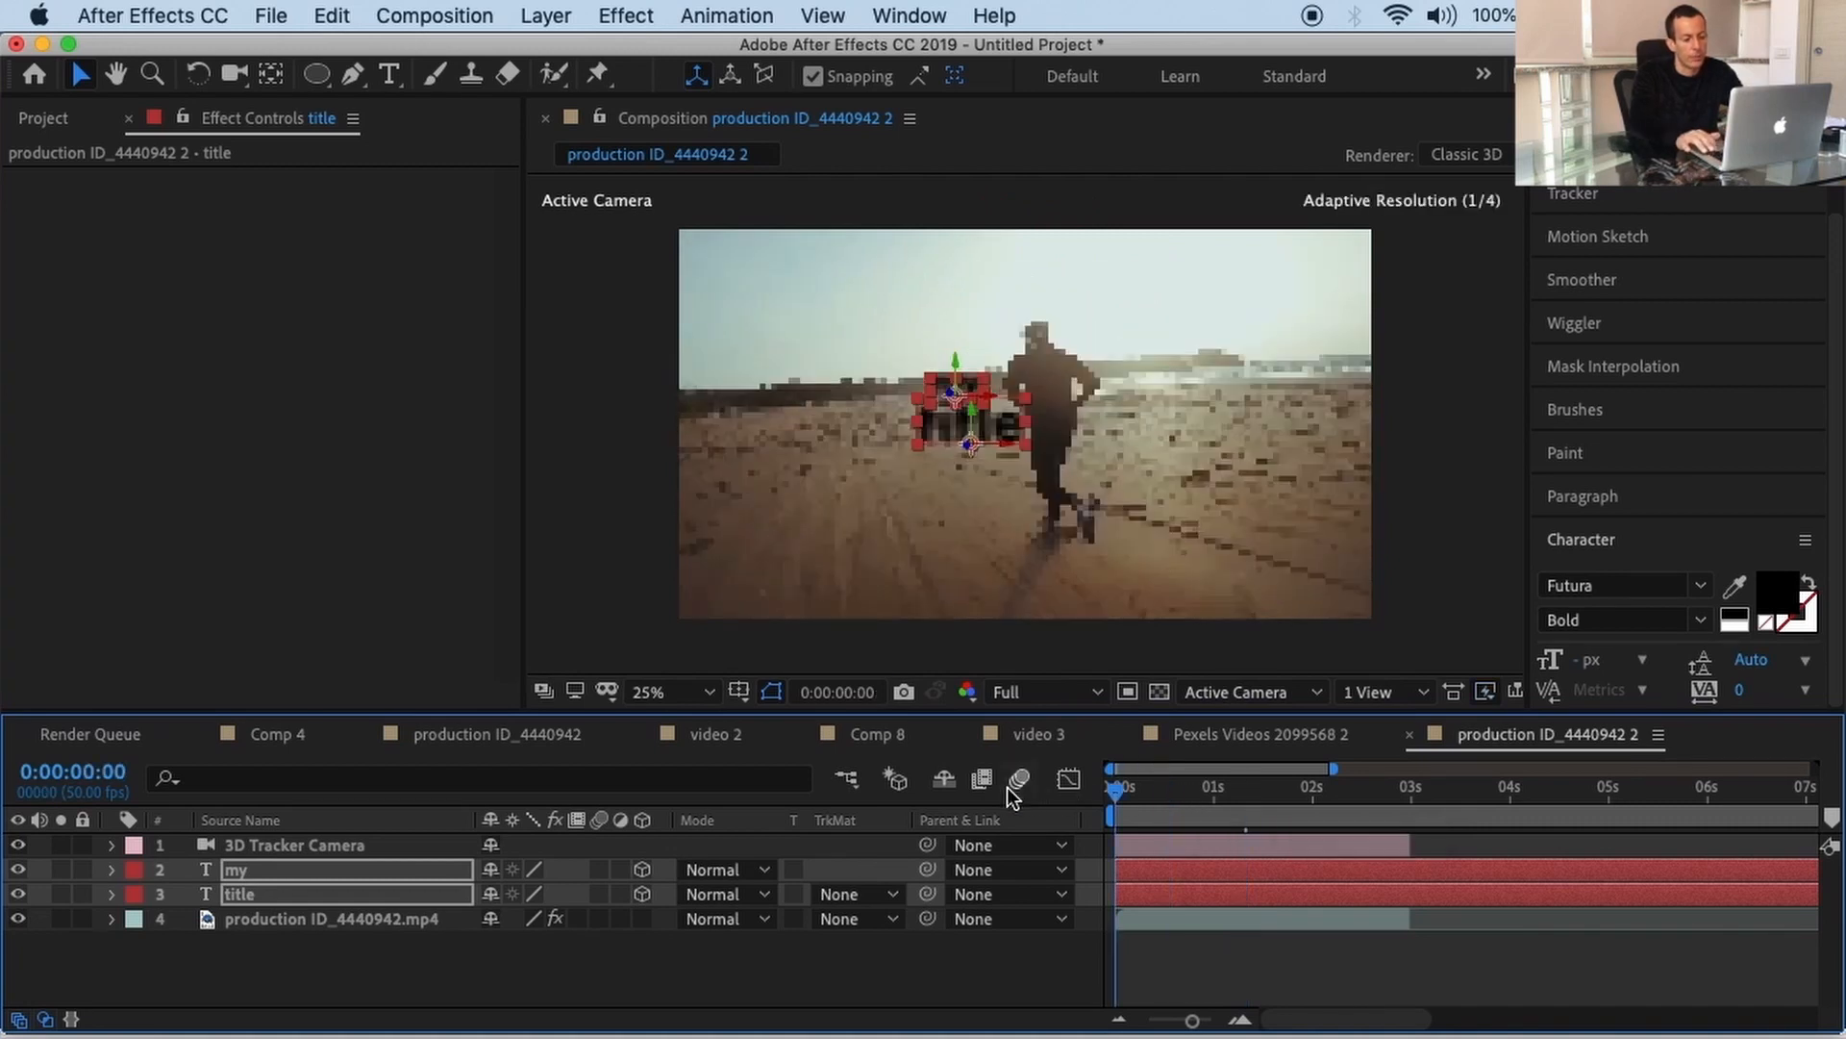
pyautogui.press('space')
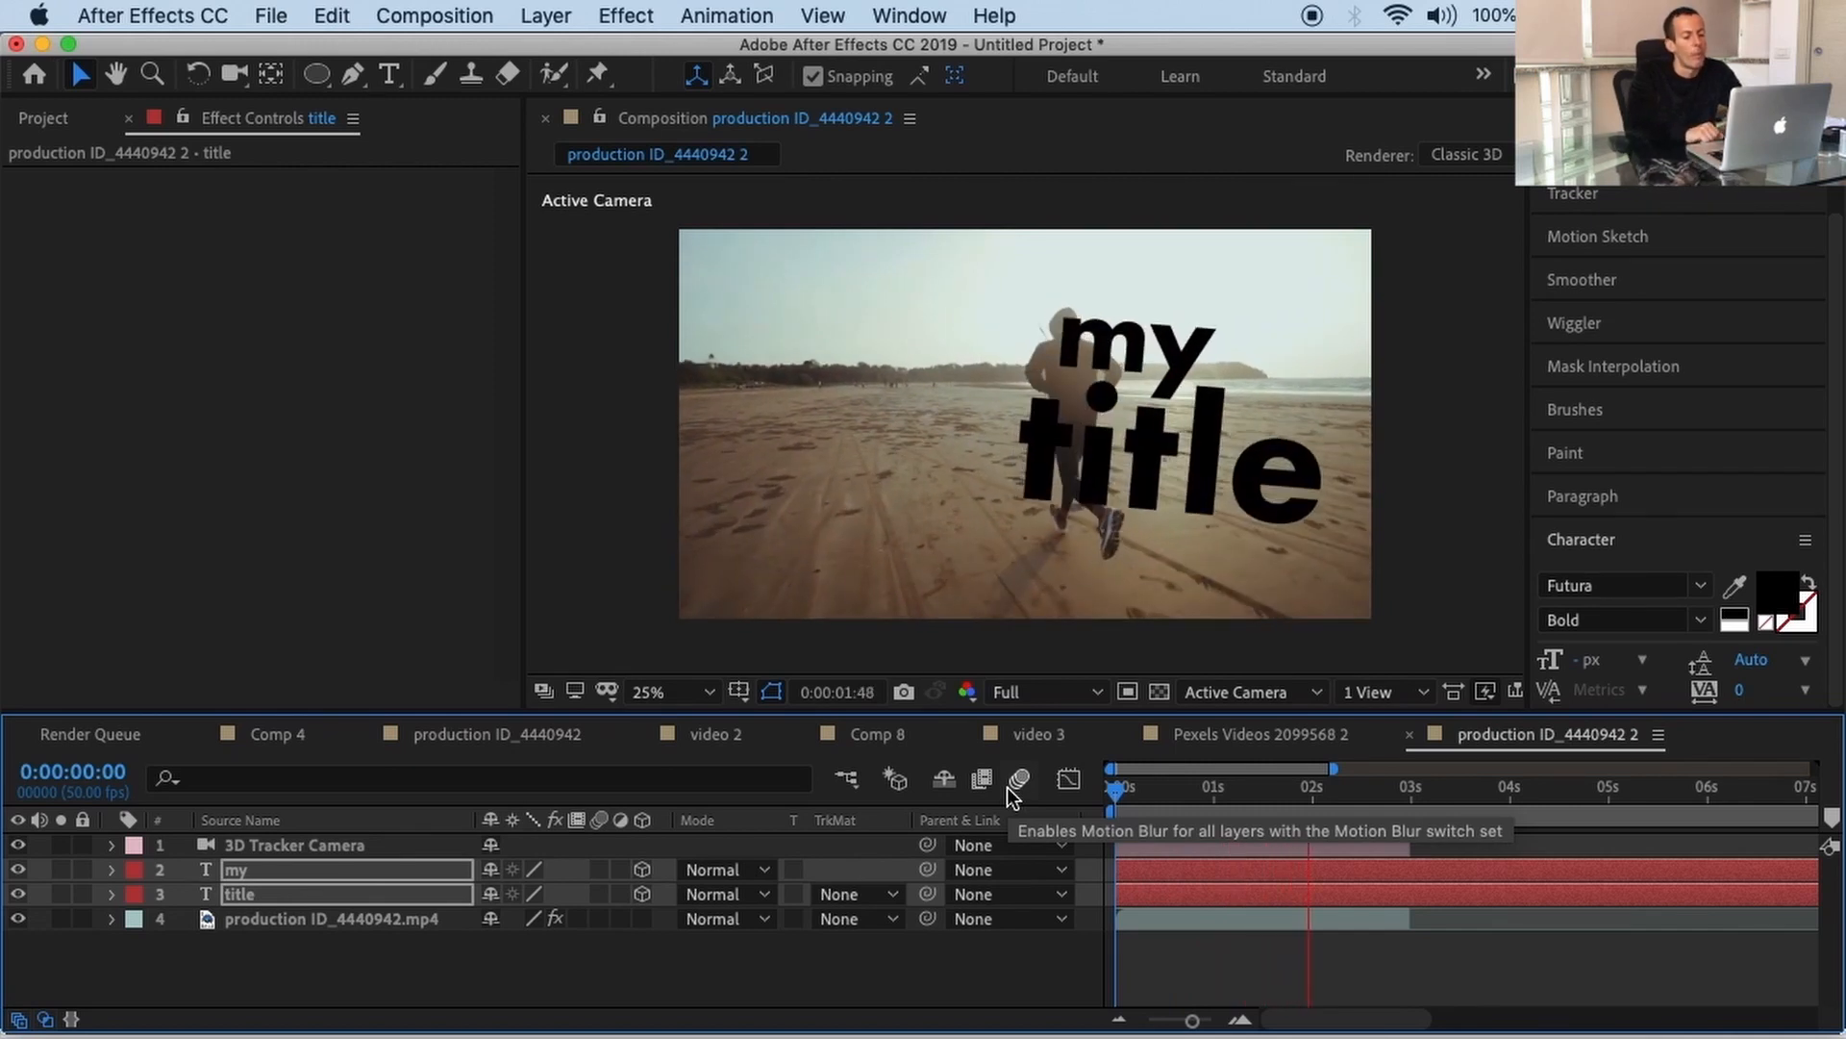
pyautogui.press('space')
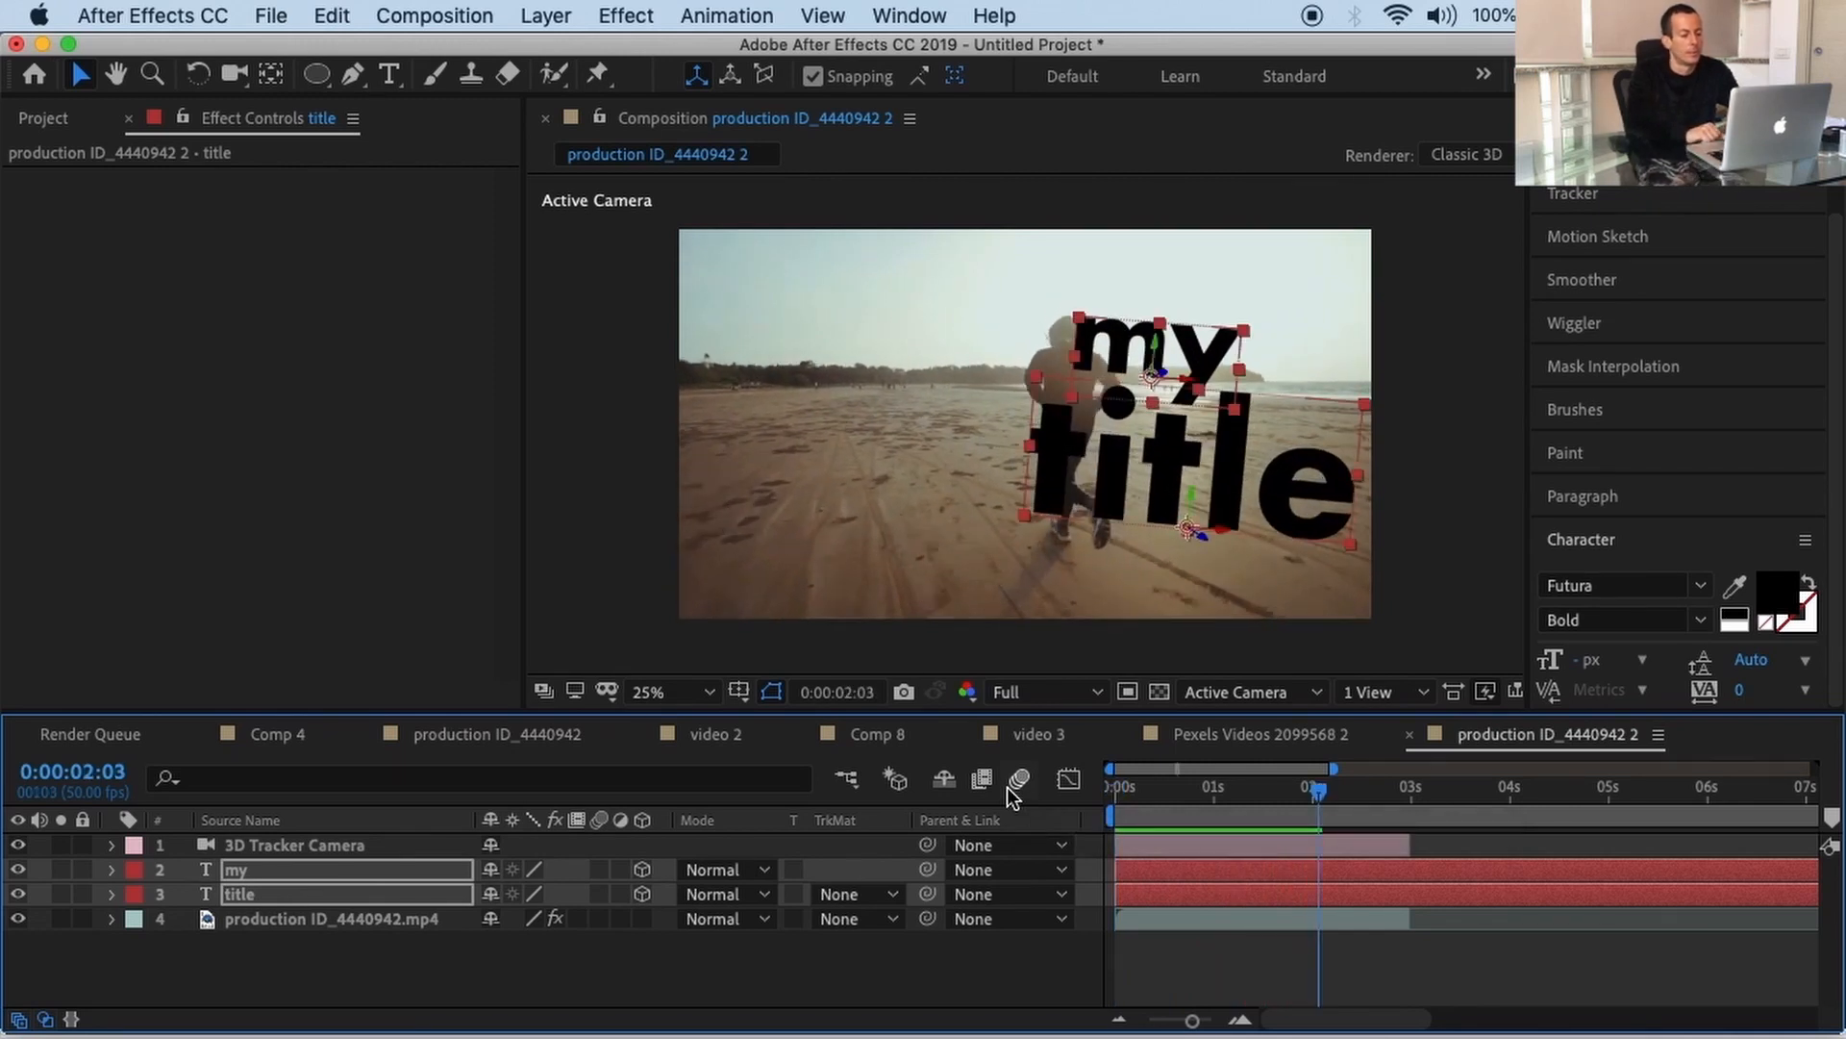